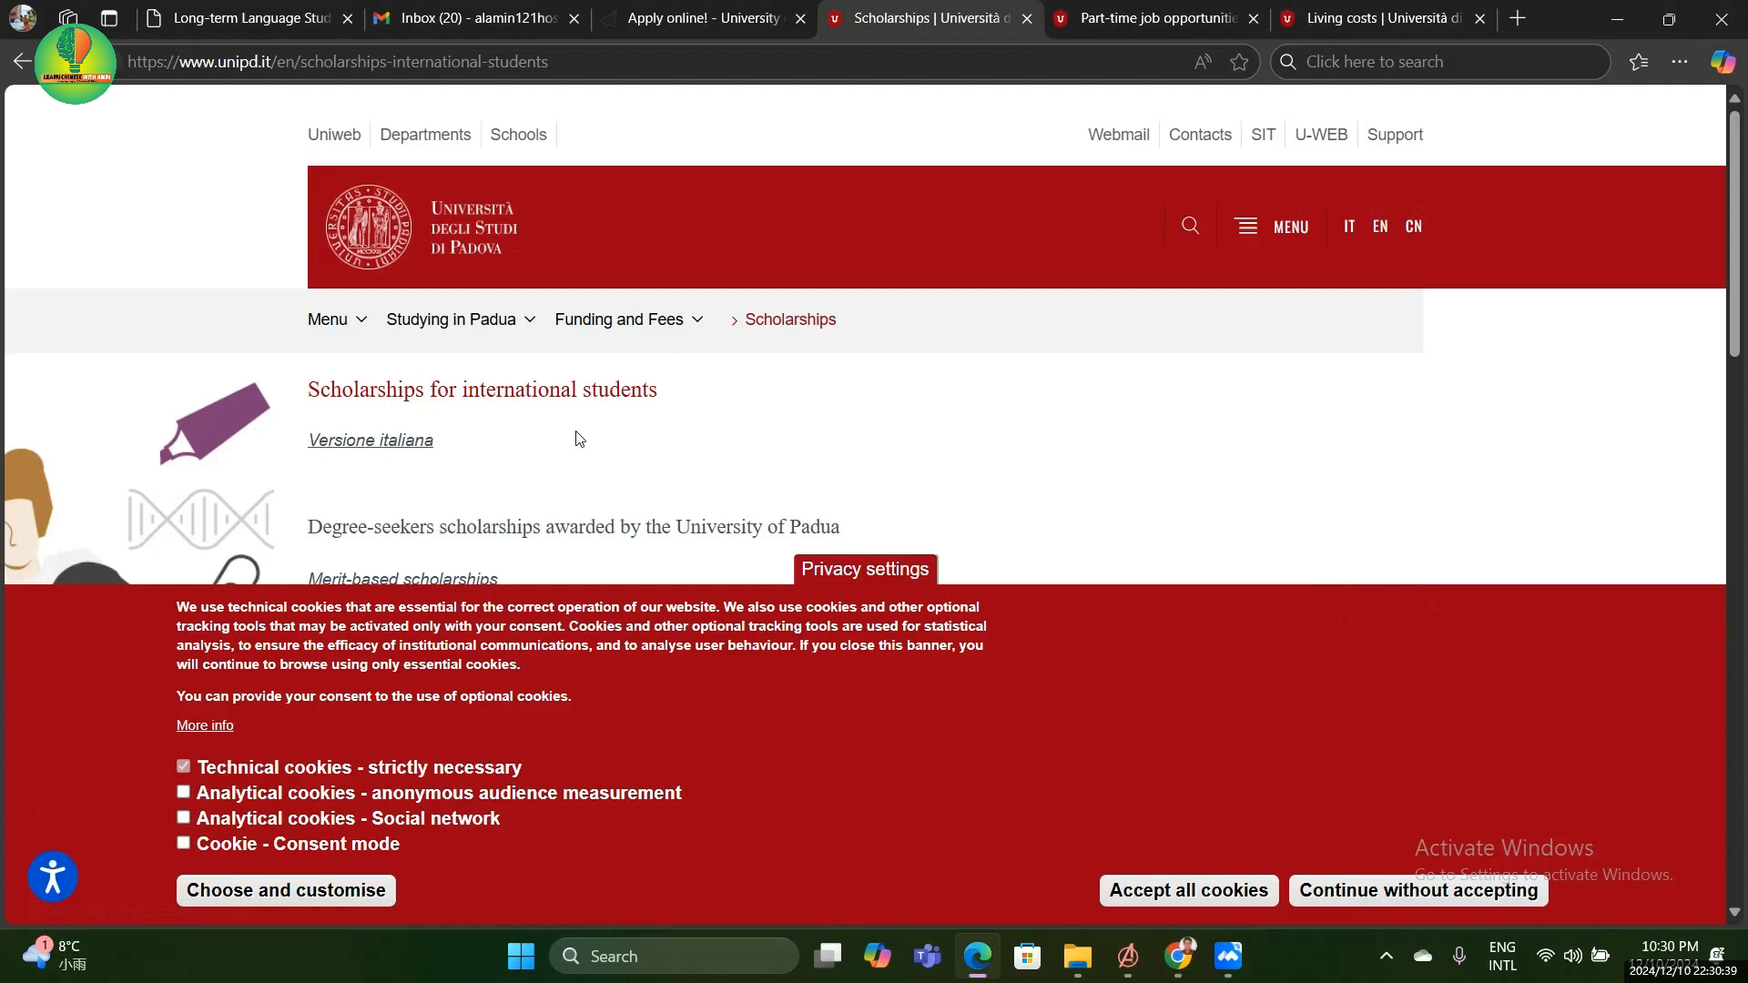
Accept all cookies and review the merit-based and externally awarded scholarships for international students
{"action": "scroll", "coordinate": [575, 439], "scroll_direction": "down", "scroll_amount": 3}
{"action": "left_click", "coordinate": [1185, 891]}
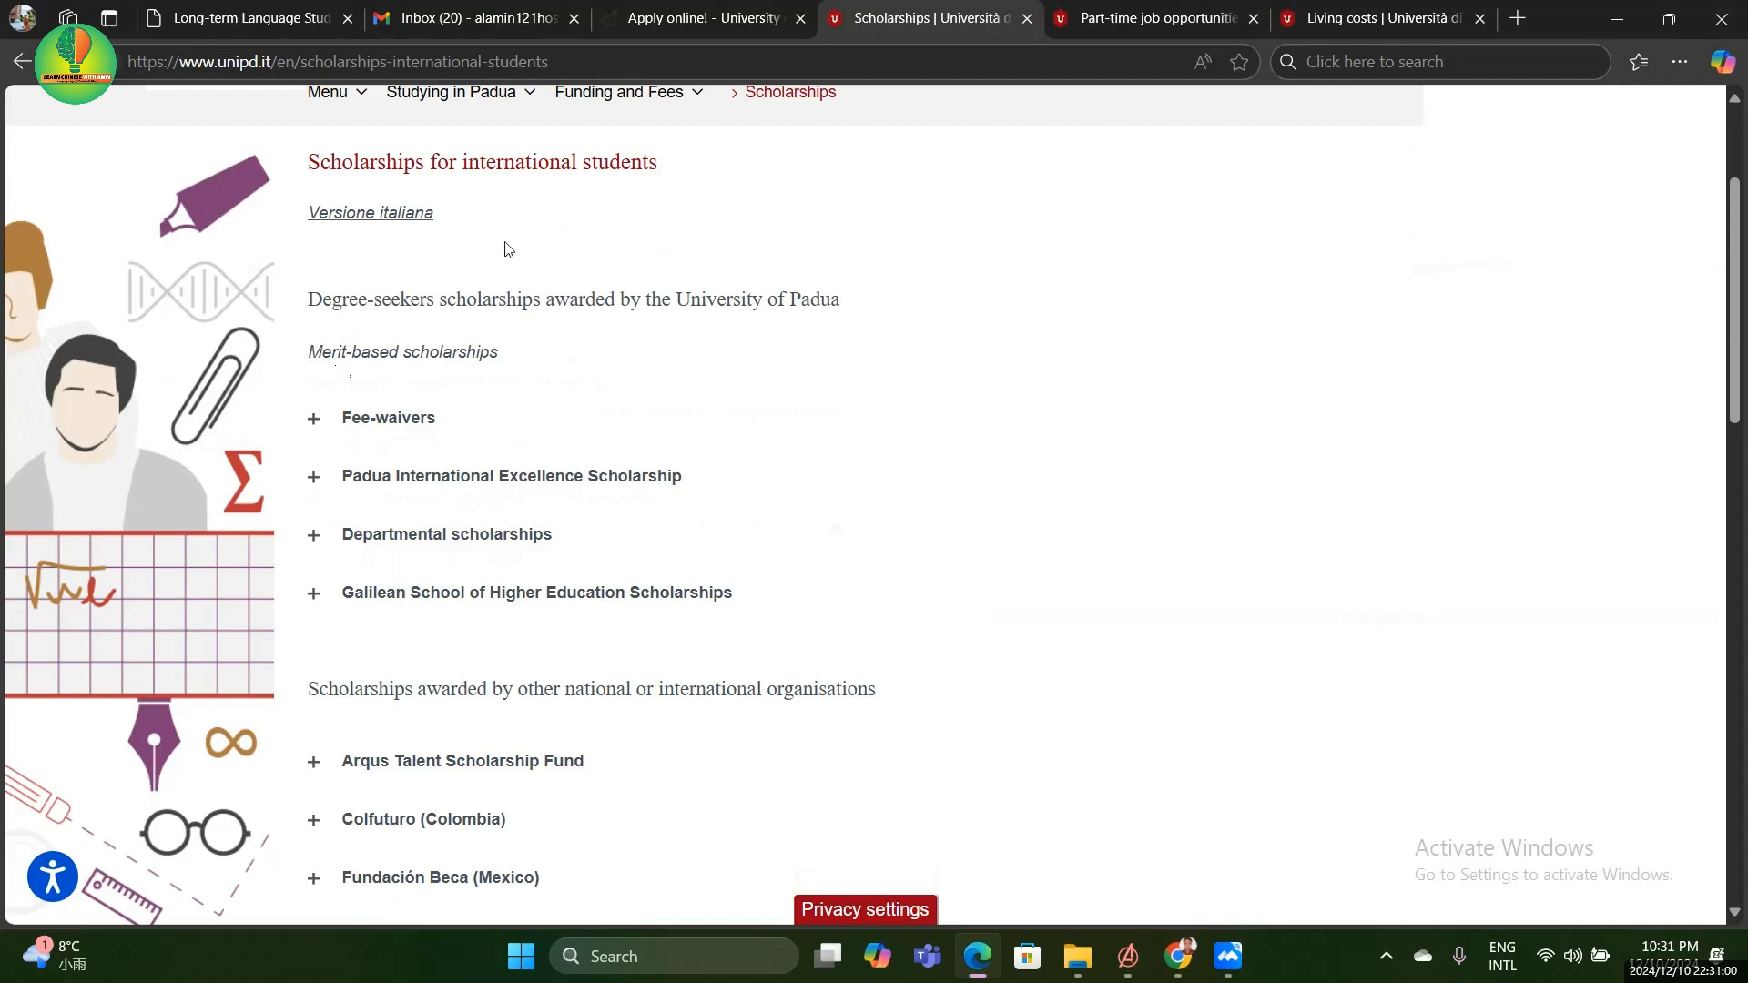
{"action": "scroll", "coordinate": [570, 328], "scroll_direction": "up", "scroll_amount": 1}
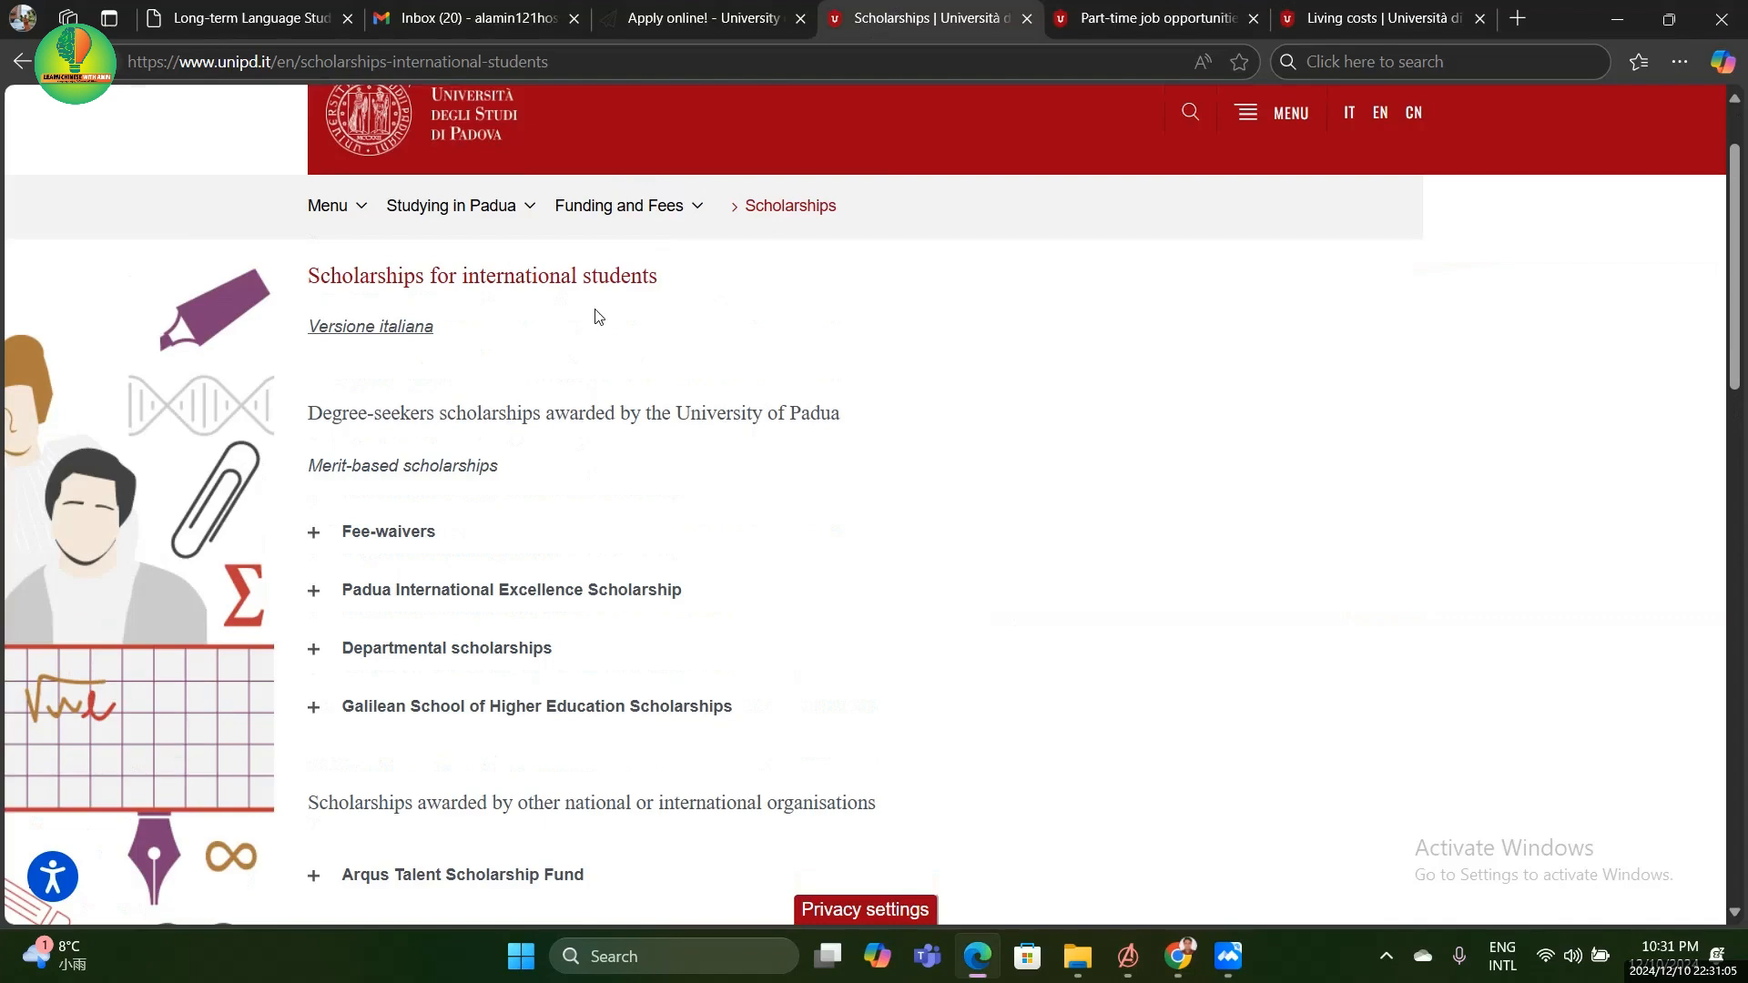
{"action": "scroll", "coordinate": [596, 317], "scroll_direction": "down", "scroll_amount": 6}
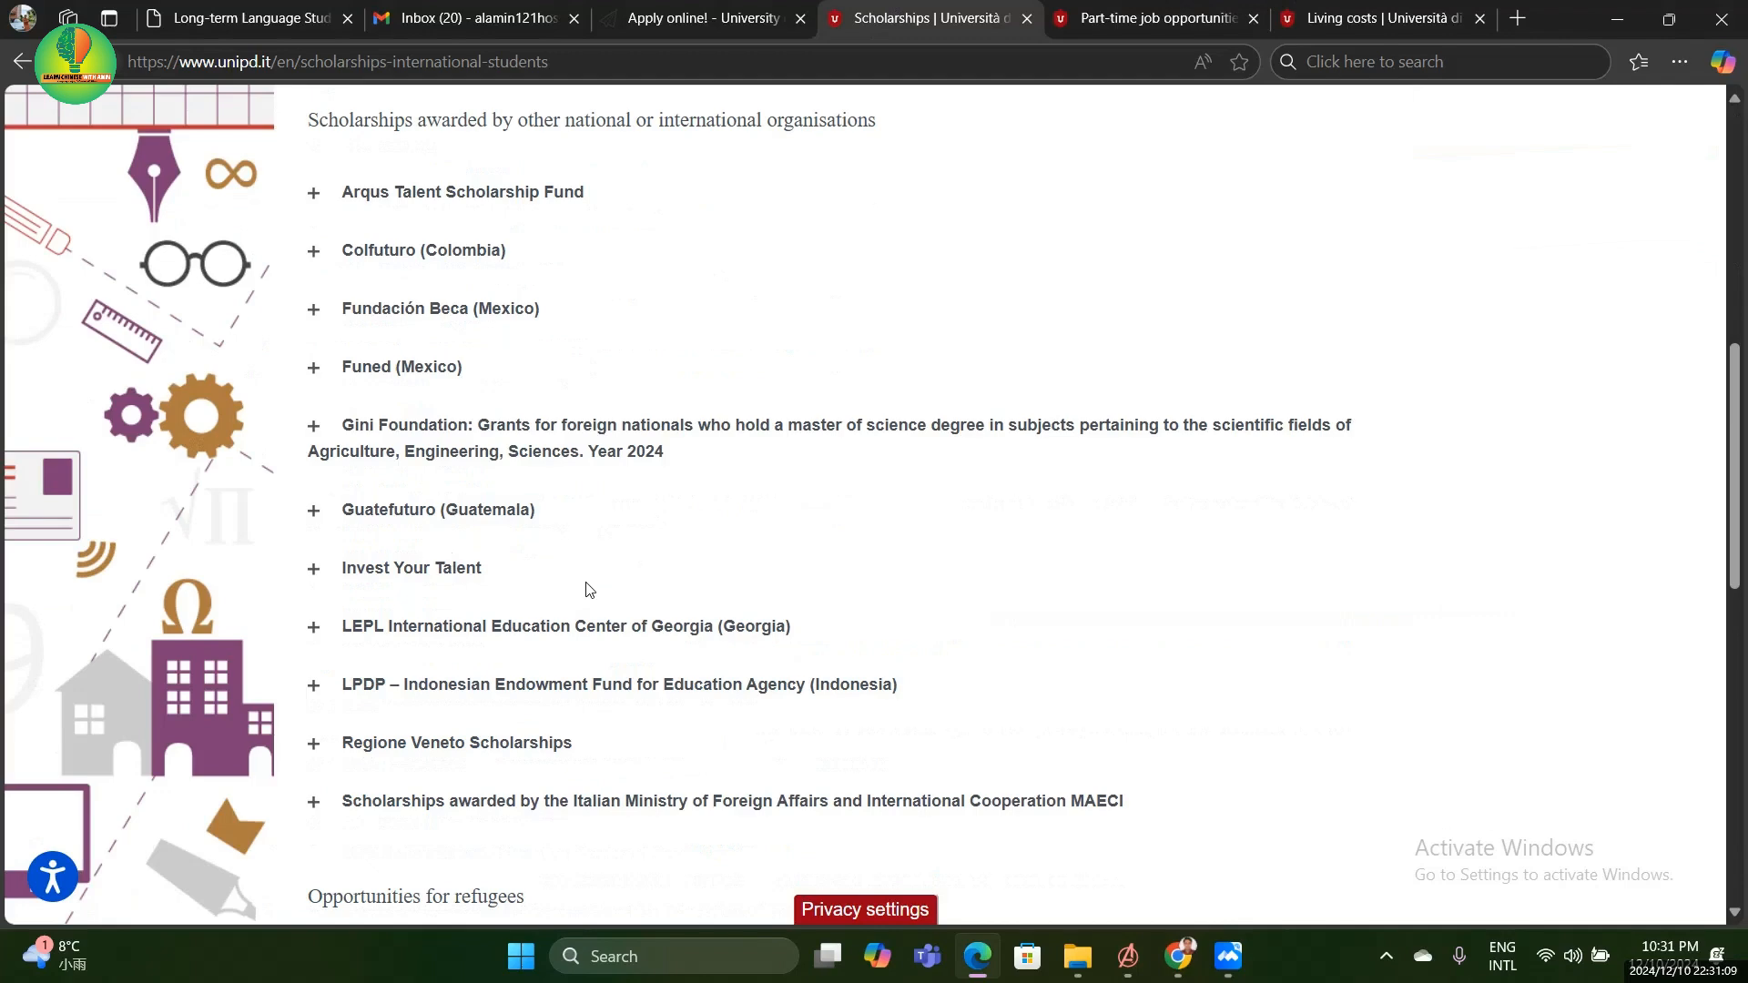
{"action": "scroll", "coordinate": [702, 538], "scroll_direction": "up", "scroll_amount": 4}
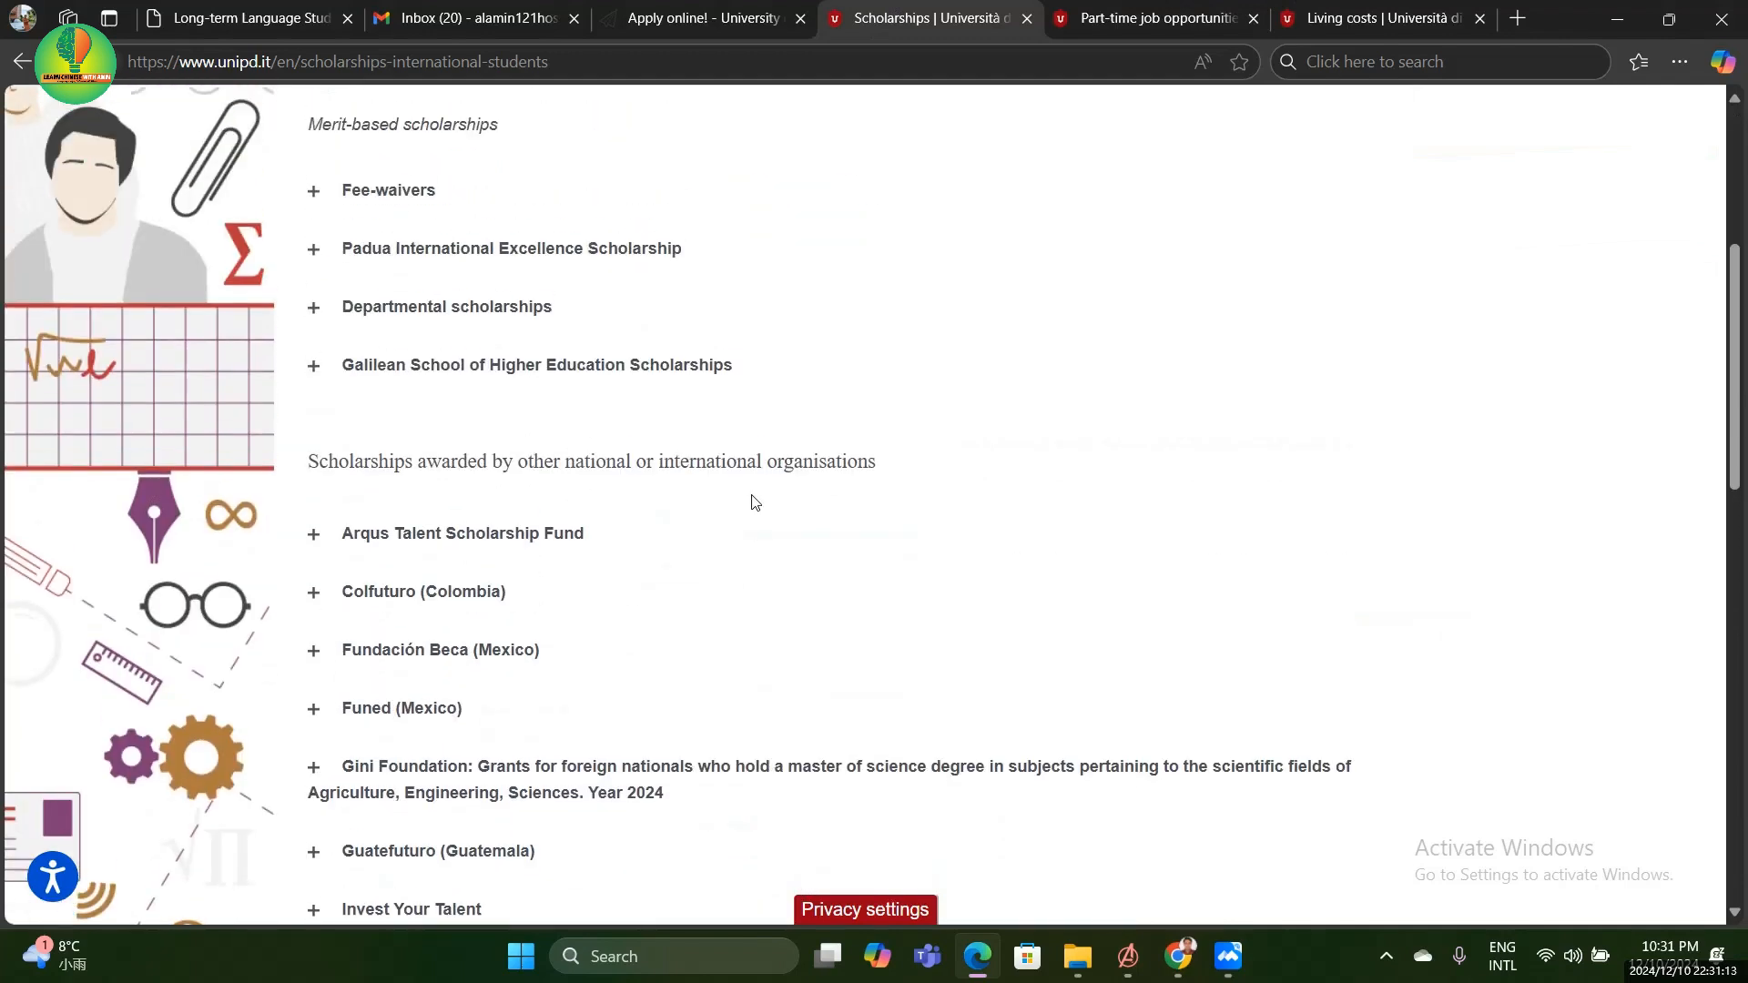
{"action": "scroll", "coordinate": [765, 614], "scroll_direction": "up", "scroll_amount": 4}
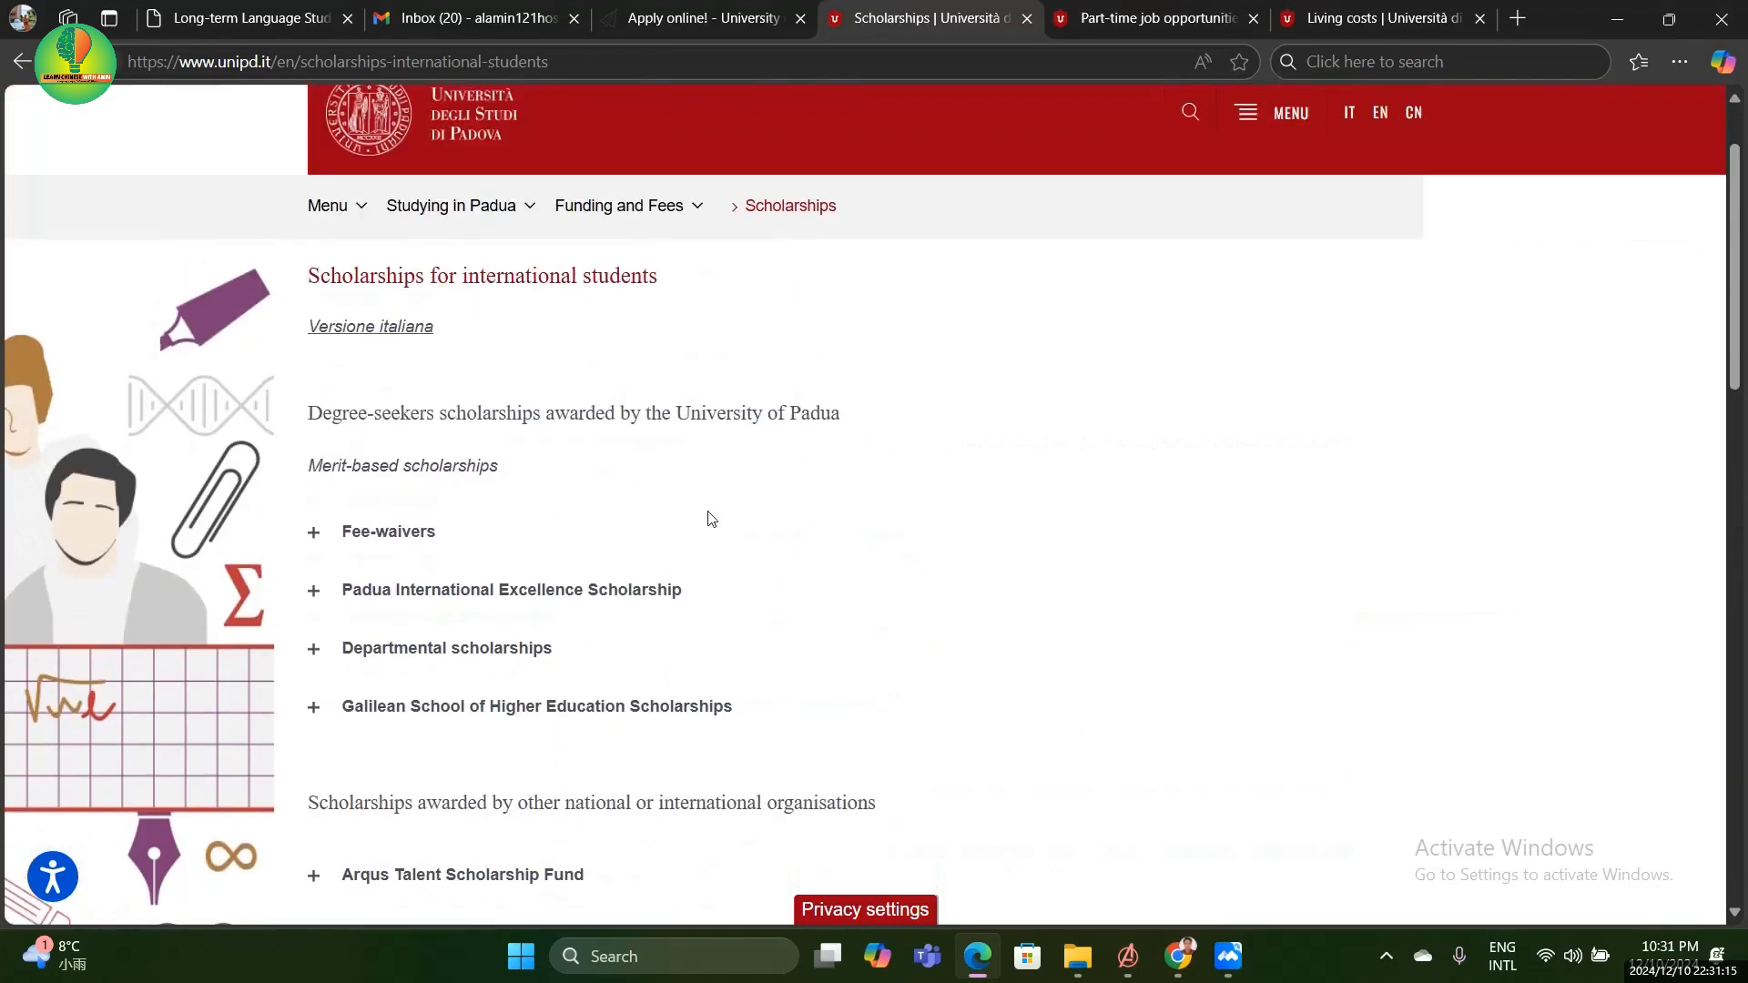
{"action": "scroll", "coordinate": [711, 509], "scroll_direction": "down", "scroll_amount": 3}
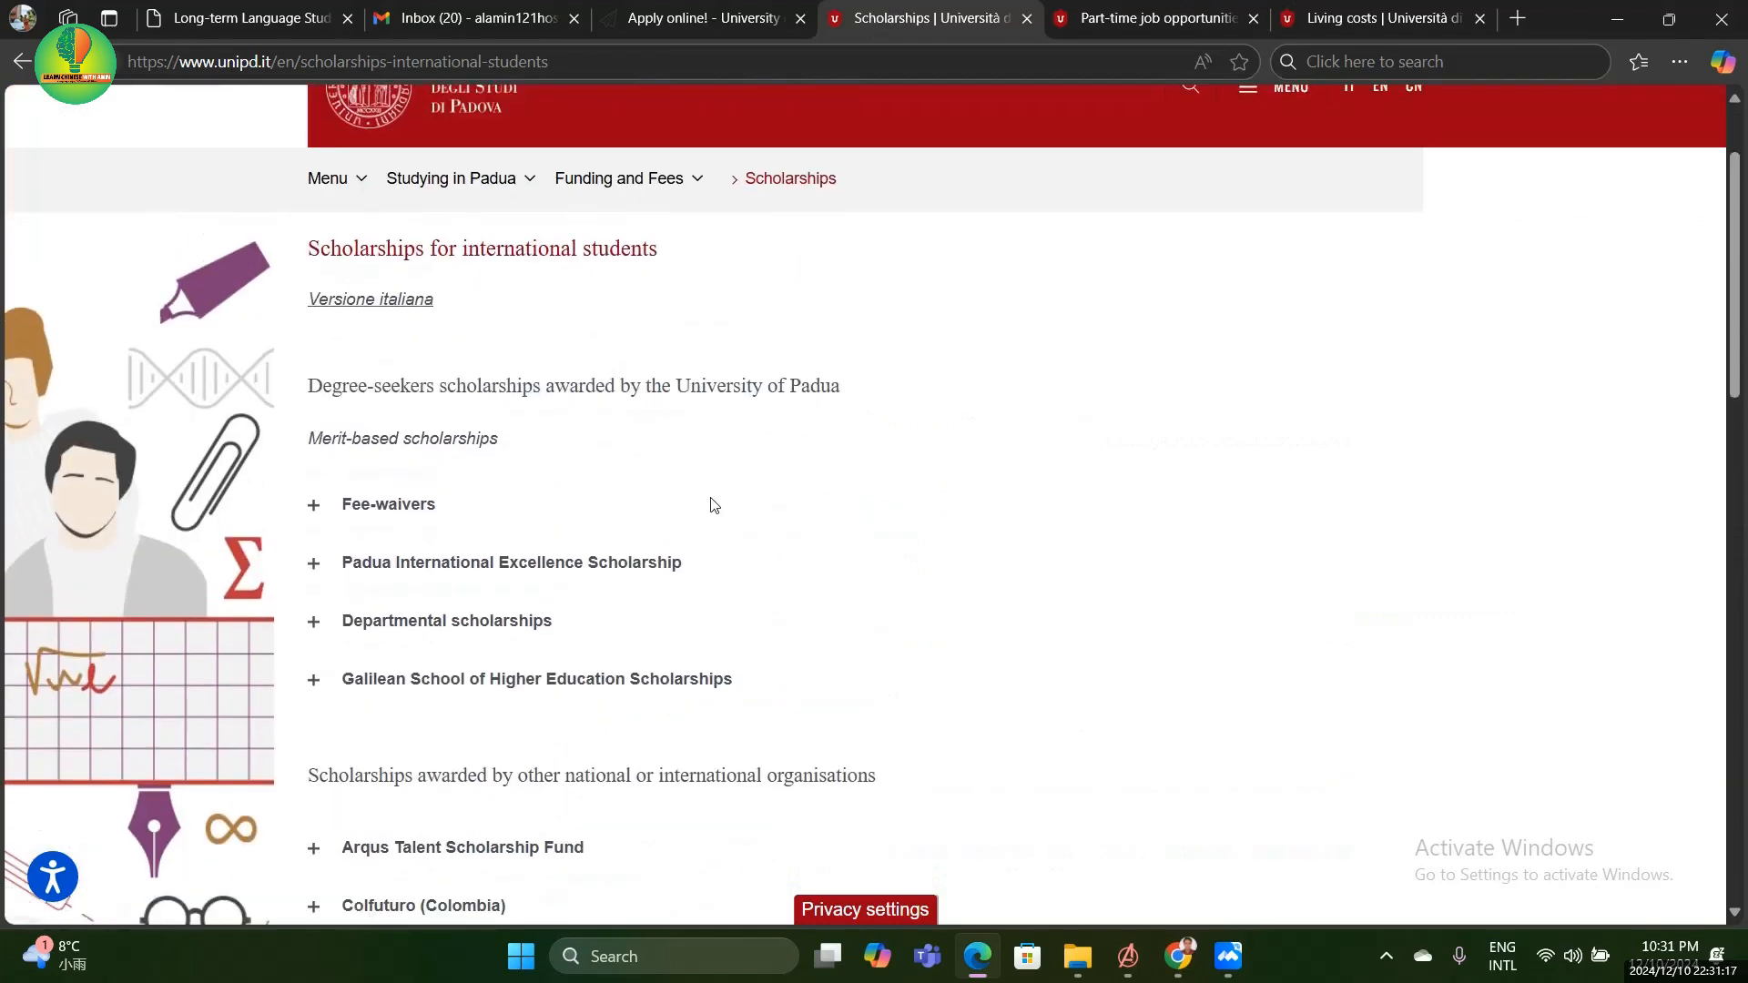
On the part-time job opportunities page, accept all cookies and review the Student collaborations (200 hours) and Tutoring sections
{"action": "left_click", "coordinate": [1171, 11]}
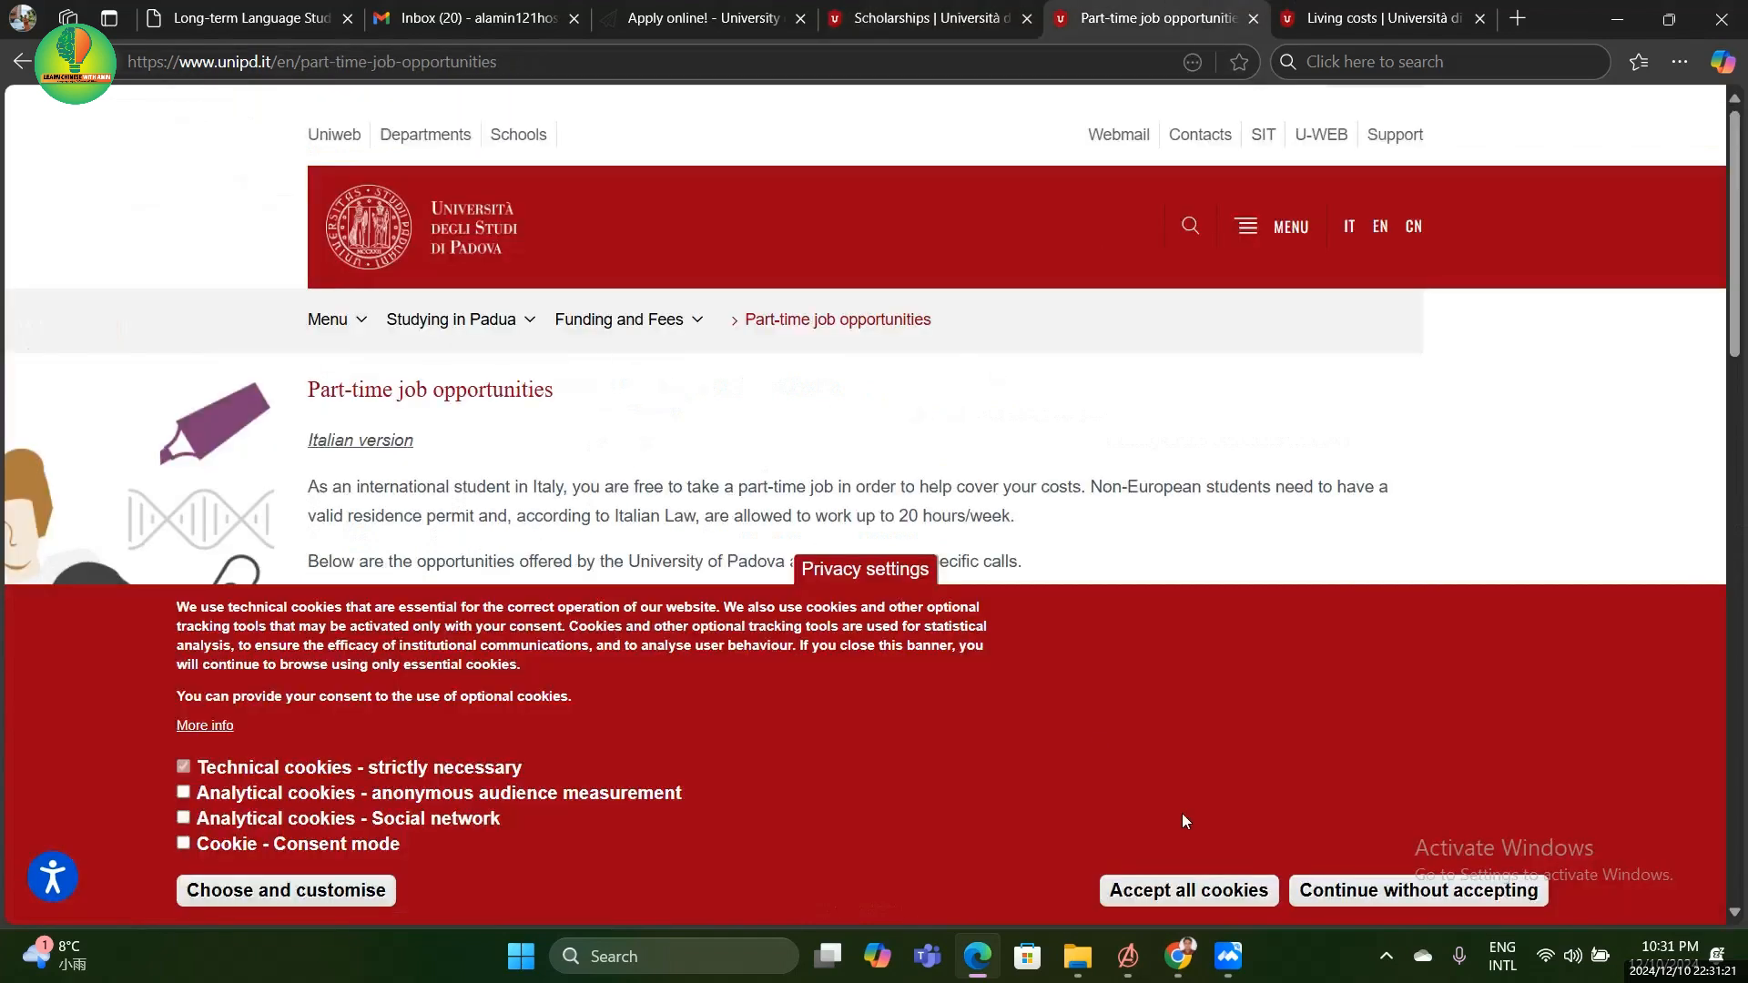
{"action": "left_click", "coordinate": [1197, 890]}
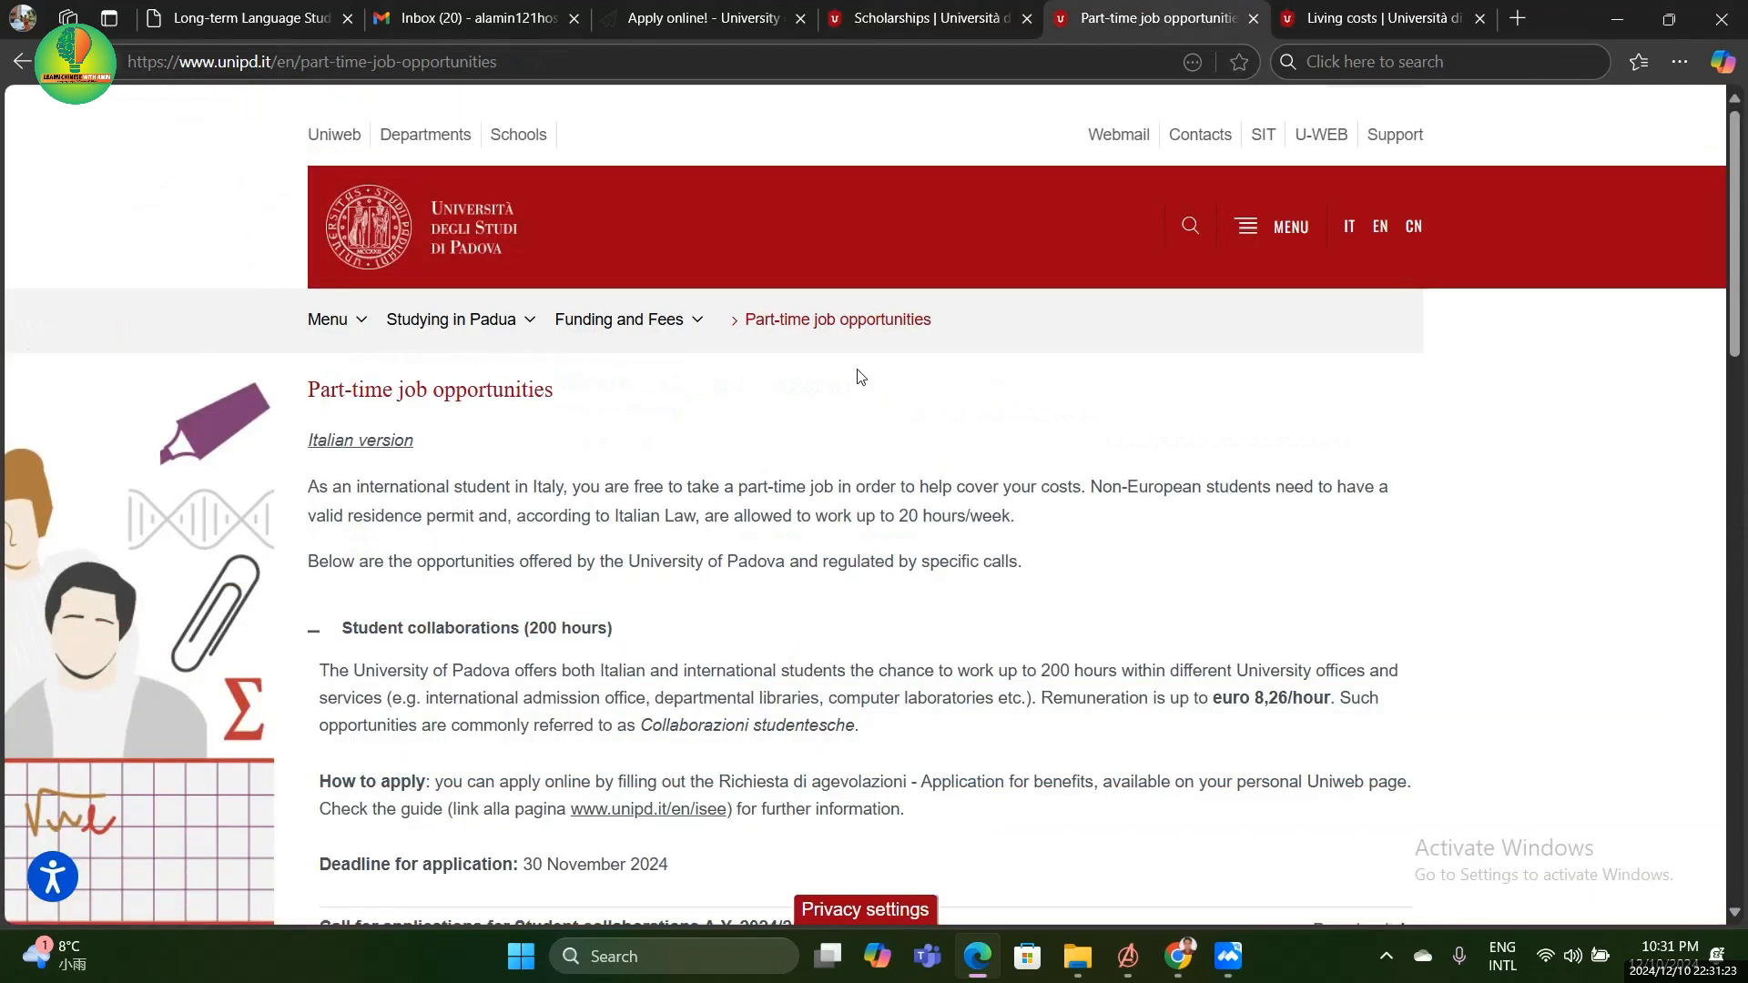
{"action": "scroll", "coordinate": [628, 609], "scroll_direction": "down", "scroll_amount": 1}
{"action": "left_click_drag", "start_coordinate": [530, 515], "coordinate": [623, 524]}
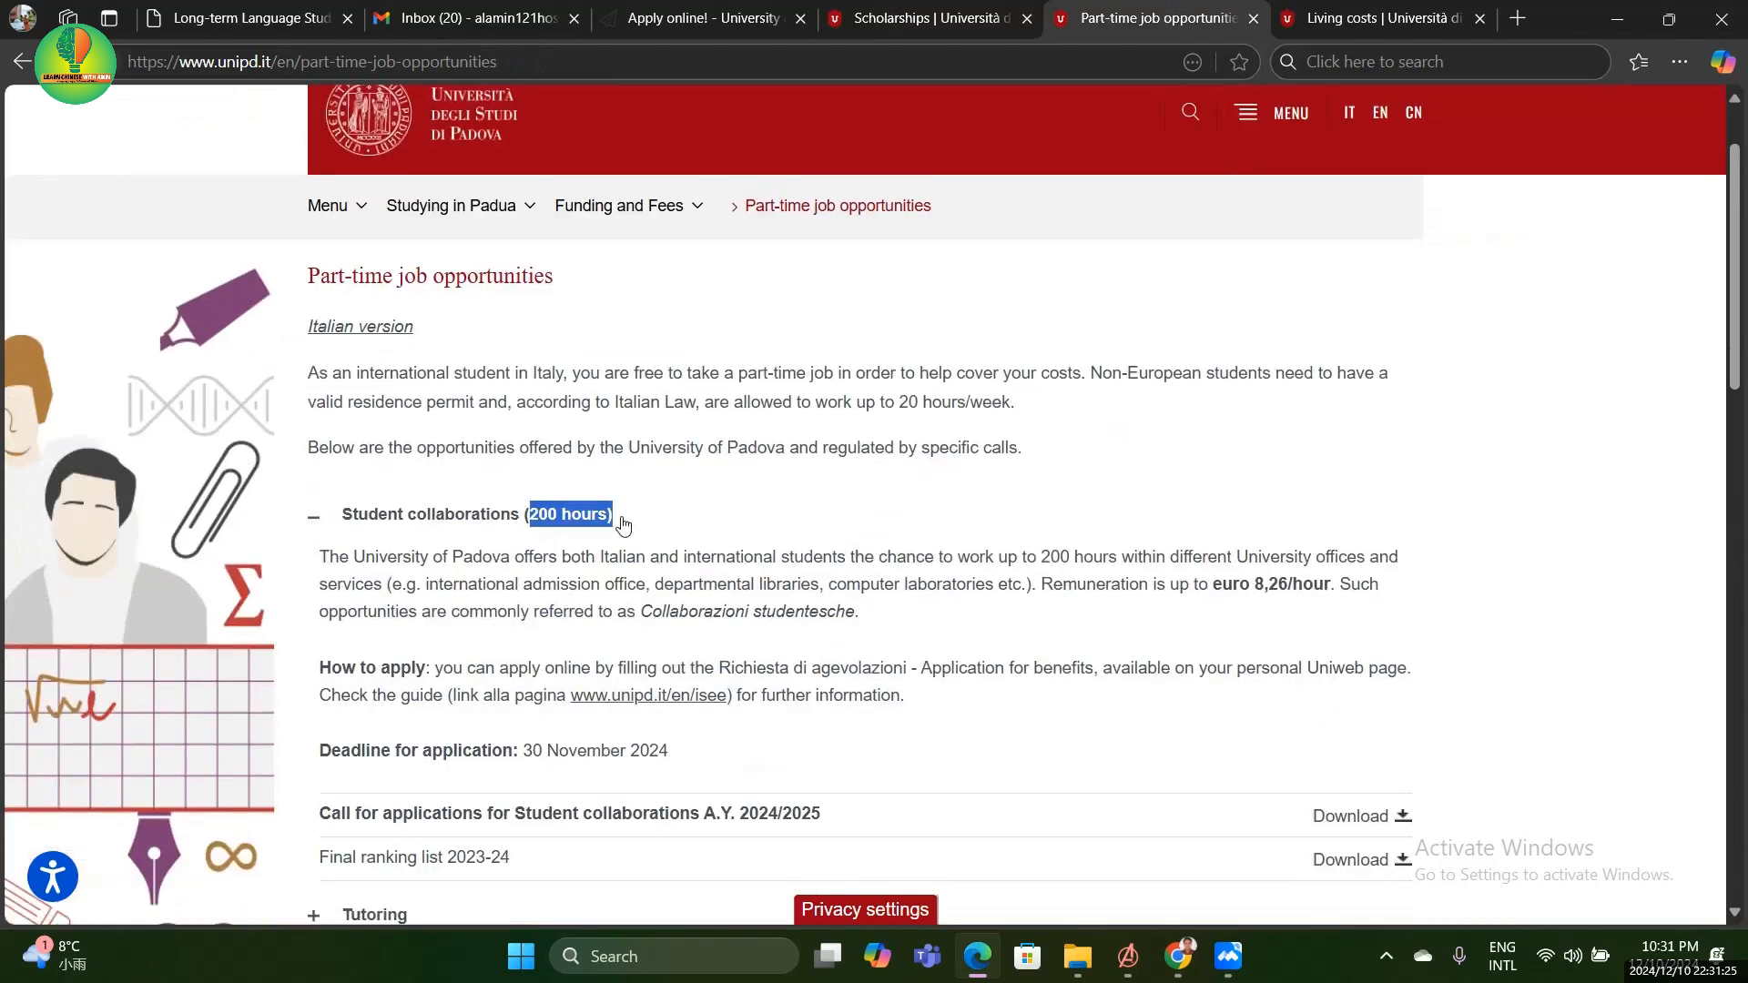
{"action": "scroll", "coordinate": [703, 542], "scroll_direction": "down", "scroll_amount": 2}
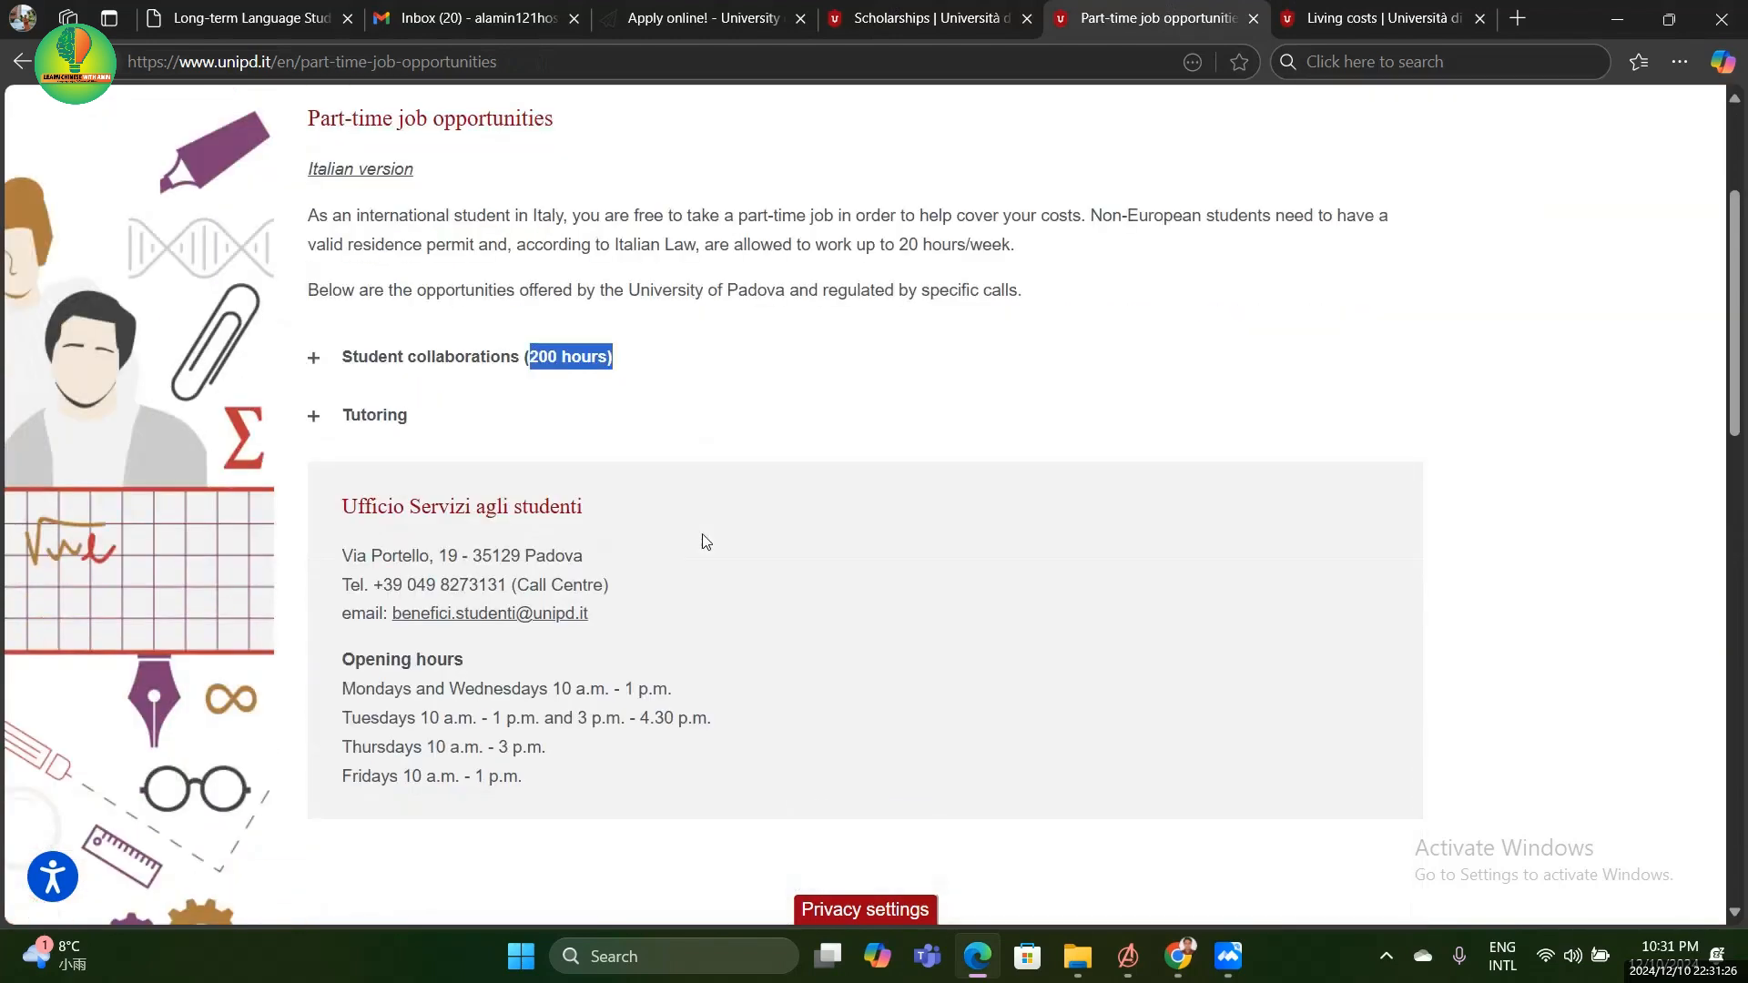
{"action": "scroll", "coordinate": [702, 541], "scroll_direction": "down", "scroll_amount": 2}
{"action": "left_click", "coordinate": [469, 175]}
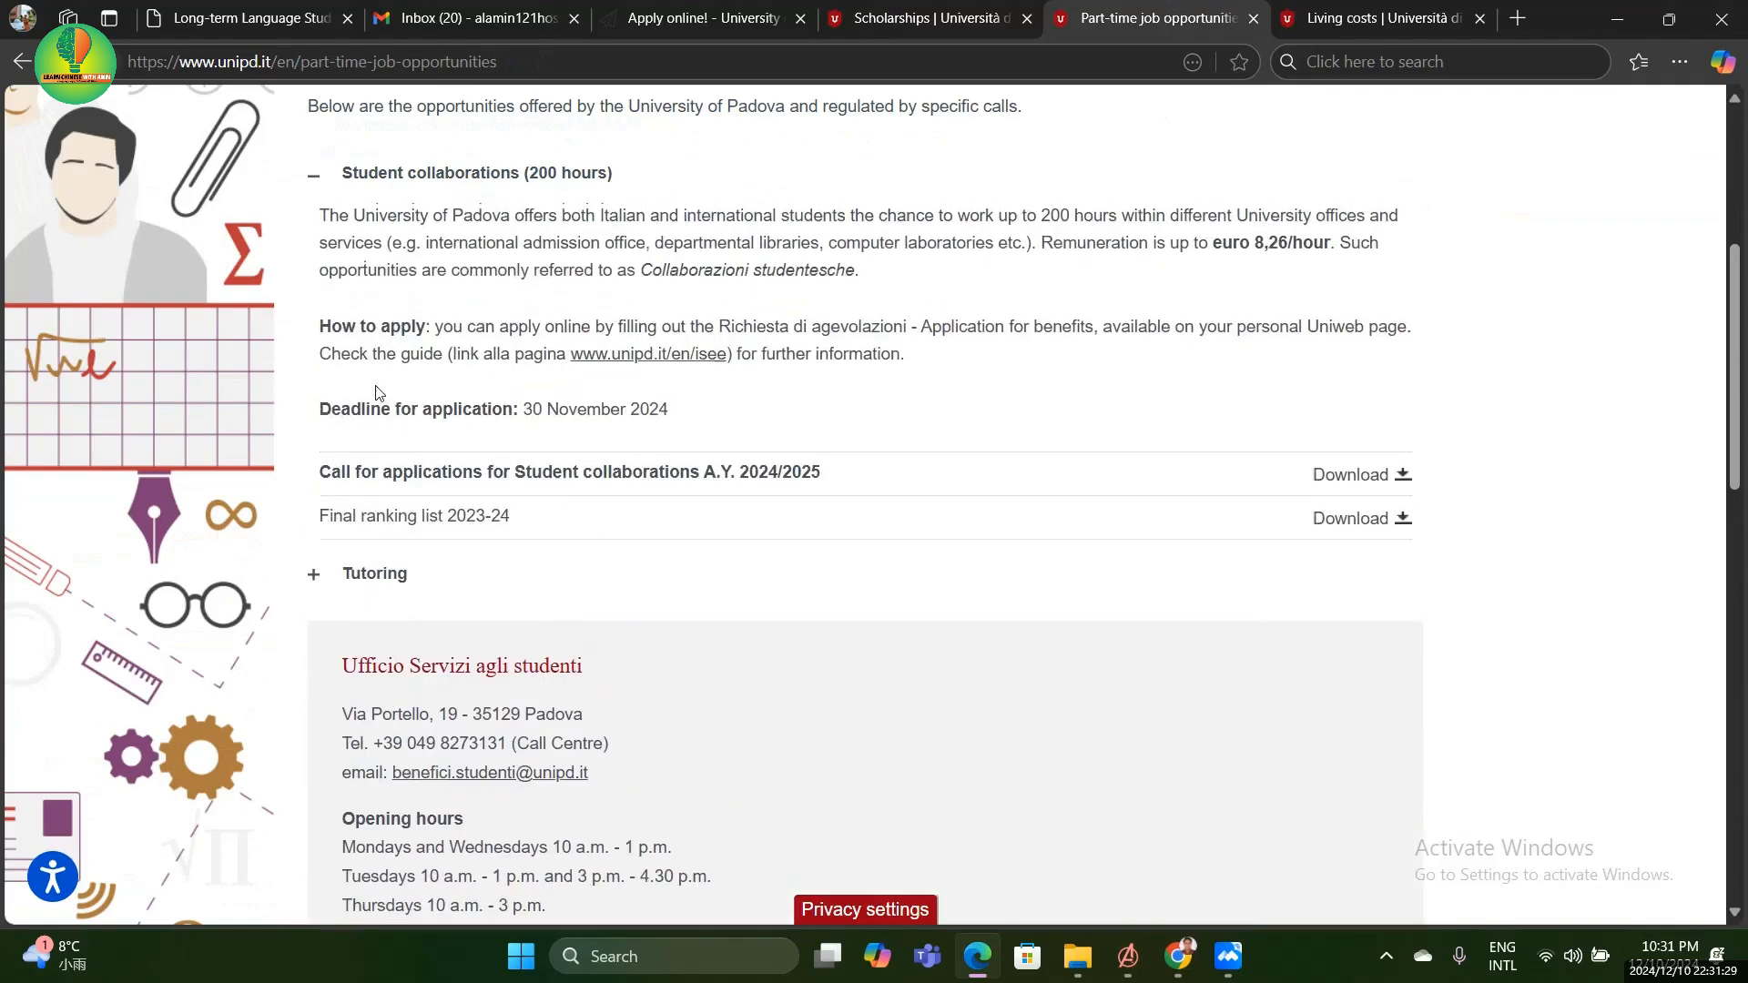
{"action": "scroll", "coordinate": [379, 604], "scroll_direction": "up", "scroll_amount": 5}
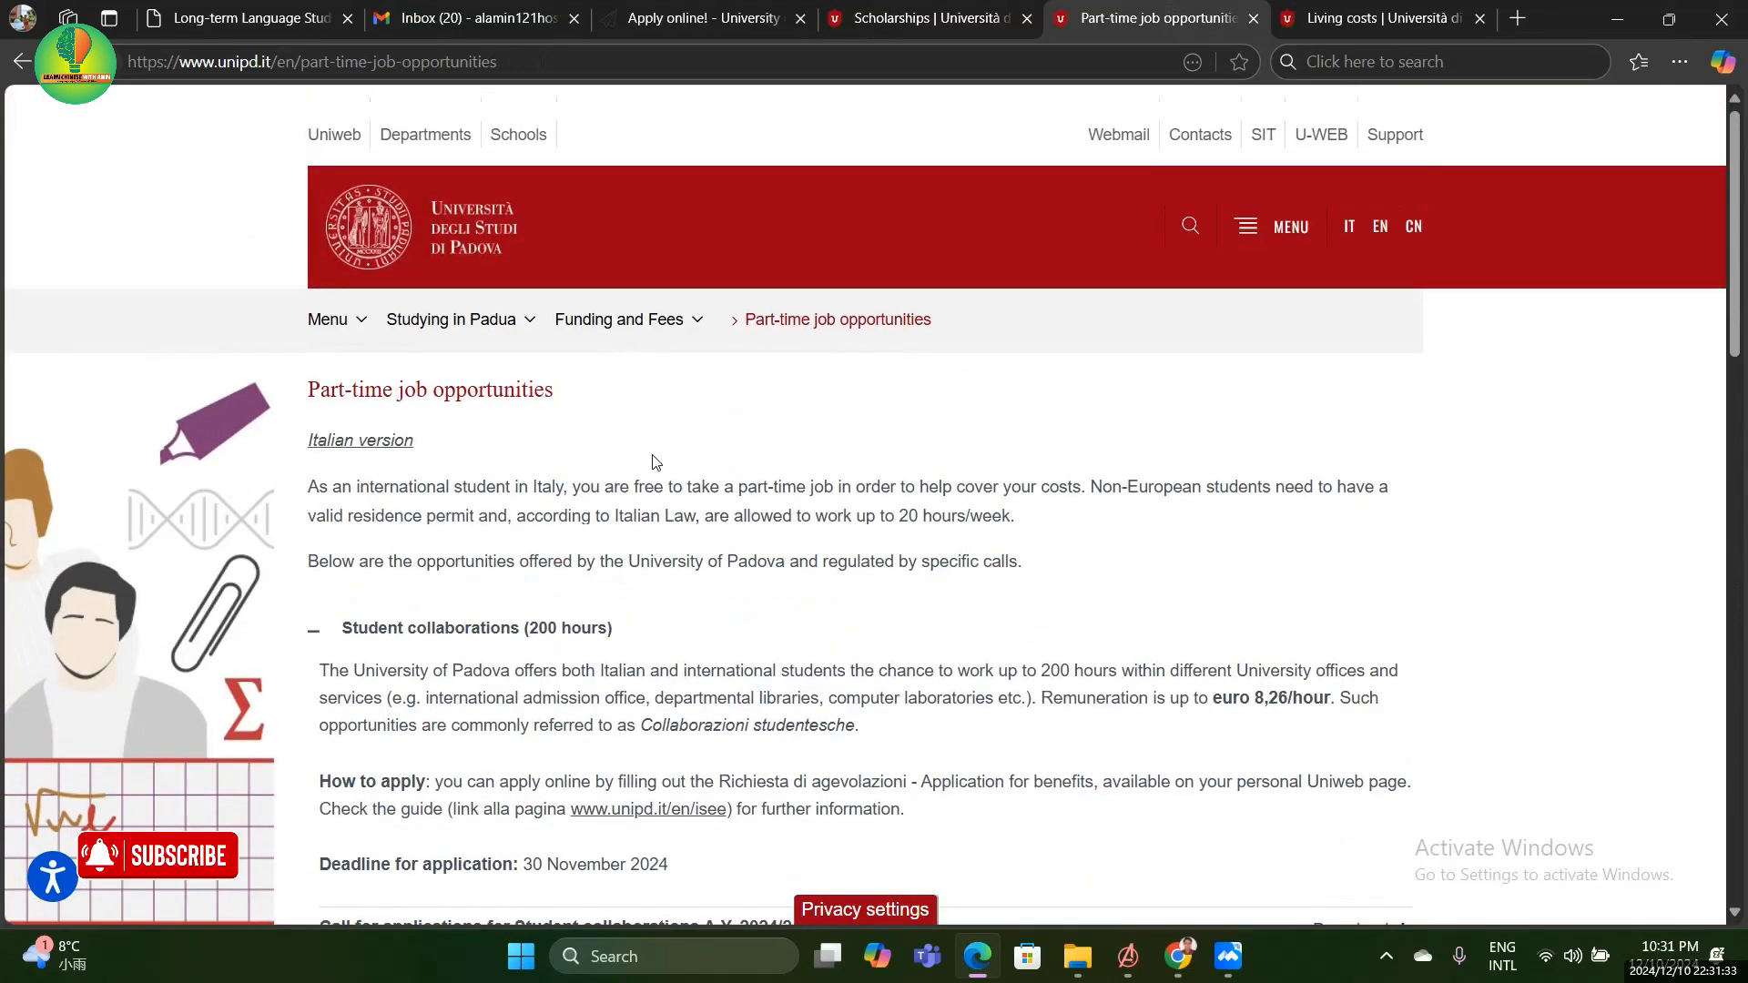
{"action": "scroll", "coordinate": [966, 400], "scroll_direction": "down", "scroll_amount": 2}
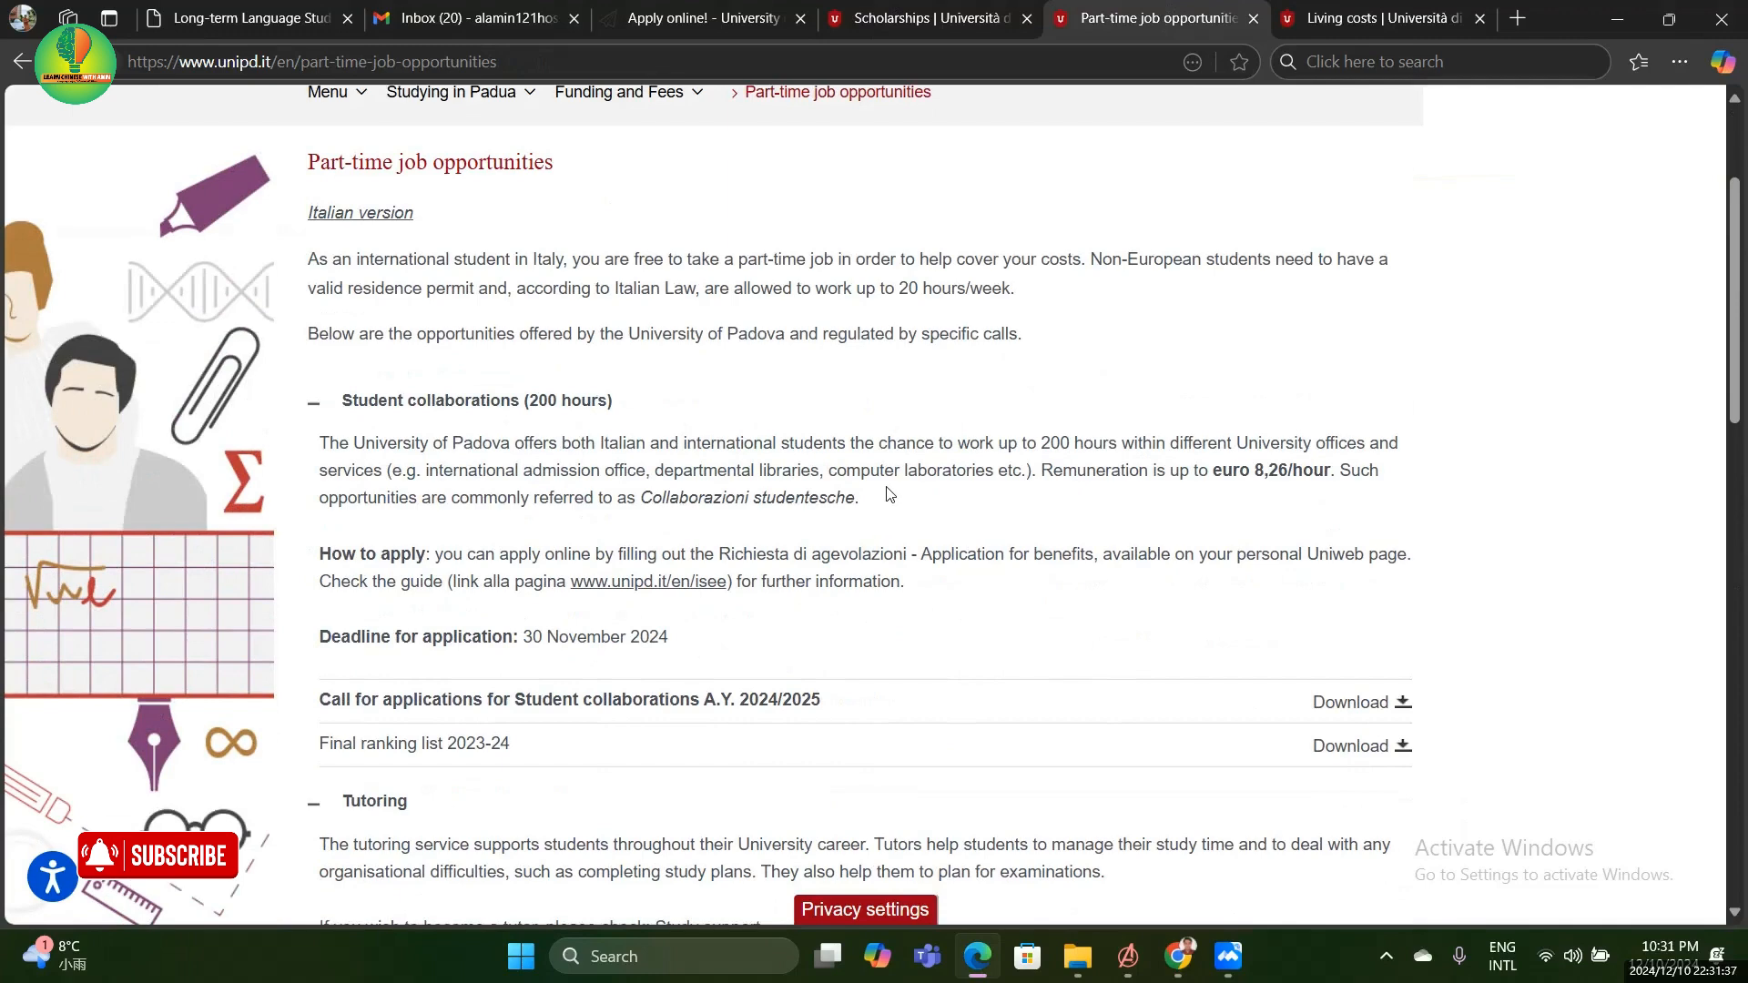
{"action": "scroll", "coordinate": [881, 492], "scroll_direction": "up", "scroll_amount": 1}
Accept all cookies on the Living costs page and review the accommodation, grocery and meal estimates
{"action": "left_click", "coordinate": [1374, 18]}
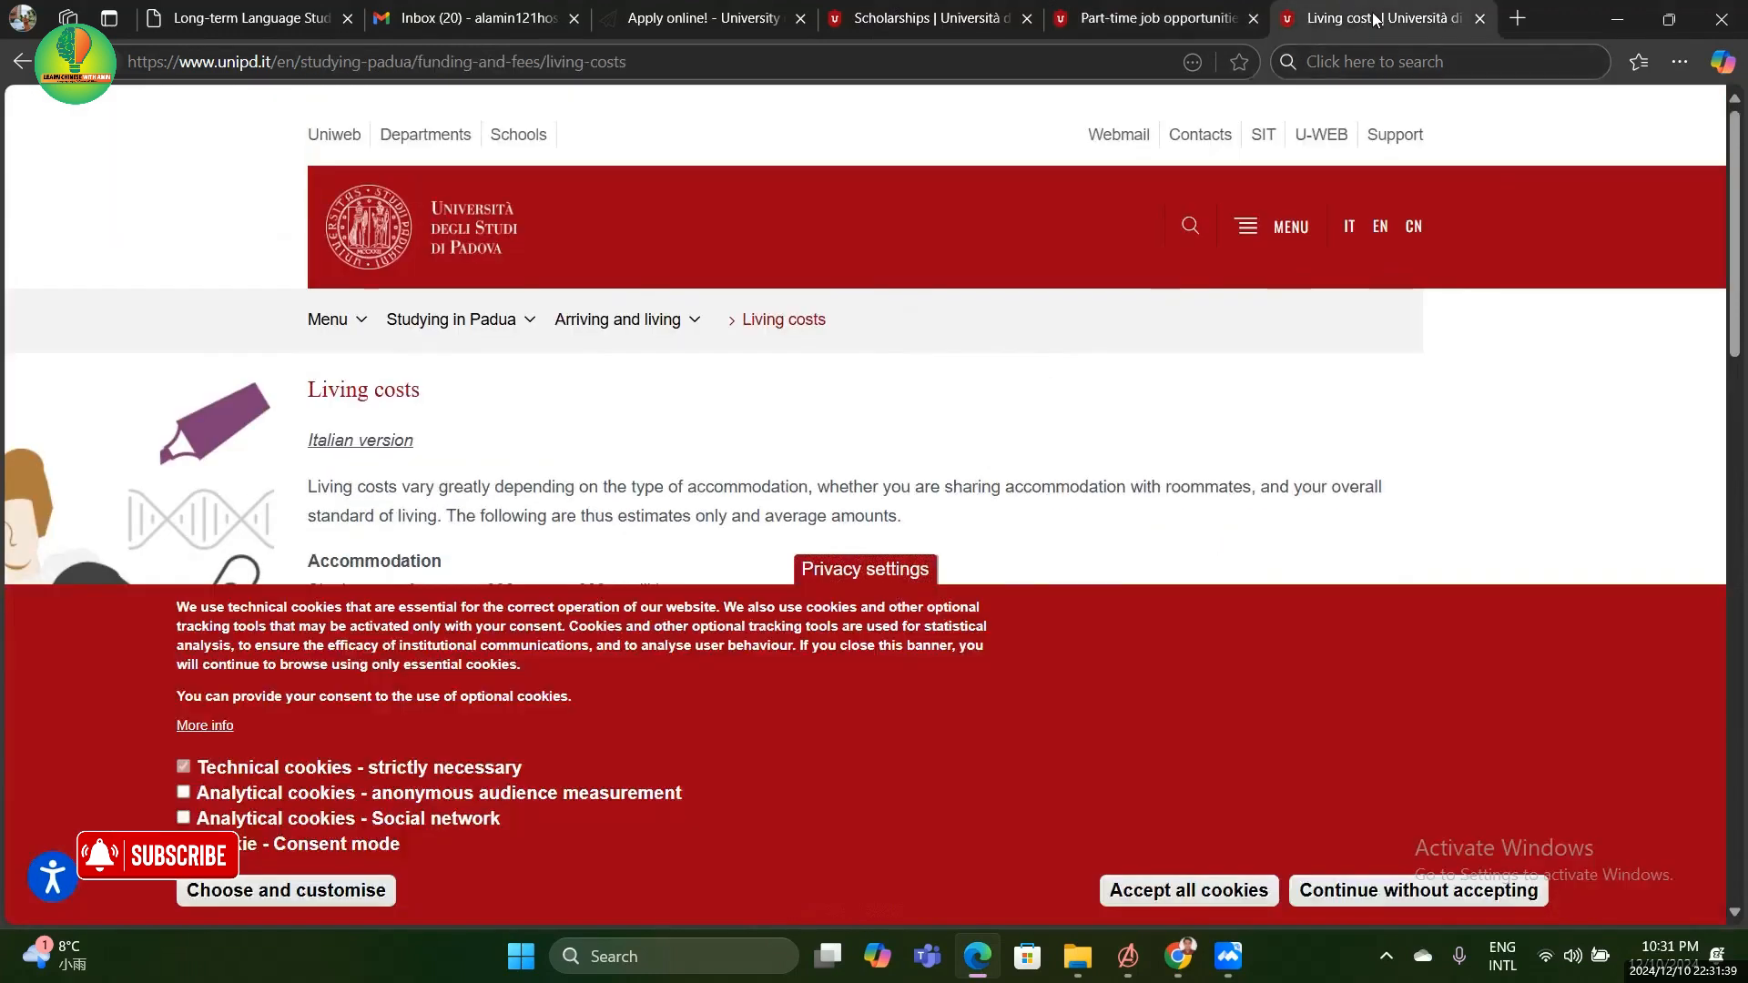
{"action": "left_click", "coordinate": [1187, 891]}
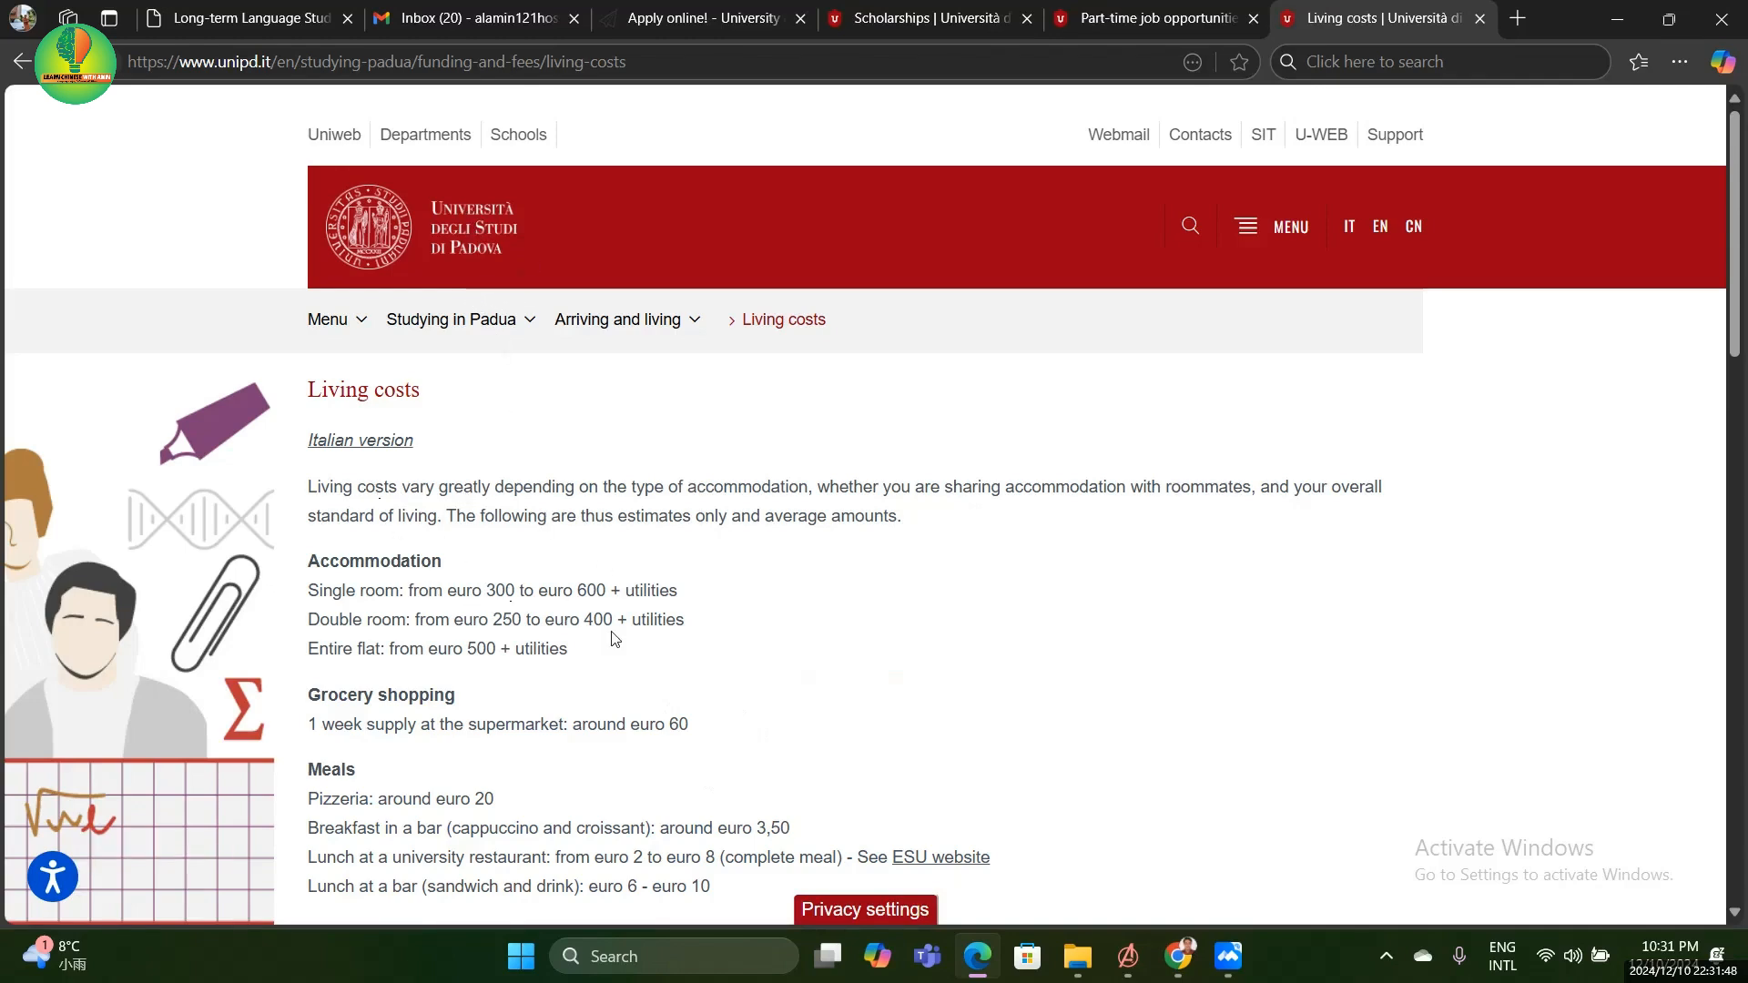
{"action": "scroll", "coordinate": [614, 639], "scroll_direction": "down", "scroll_amount": 1}
{"action": "scroll", "coordinate": [619, 637], "scroll_direction": "down", "scroll_amount": 2}
{"action": "scroll", "coordinate": [685, 568], "scroll_direction": "up", "scroll_amount": 3}
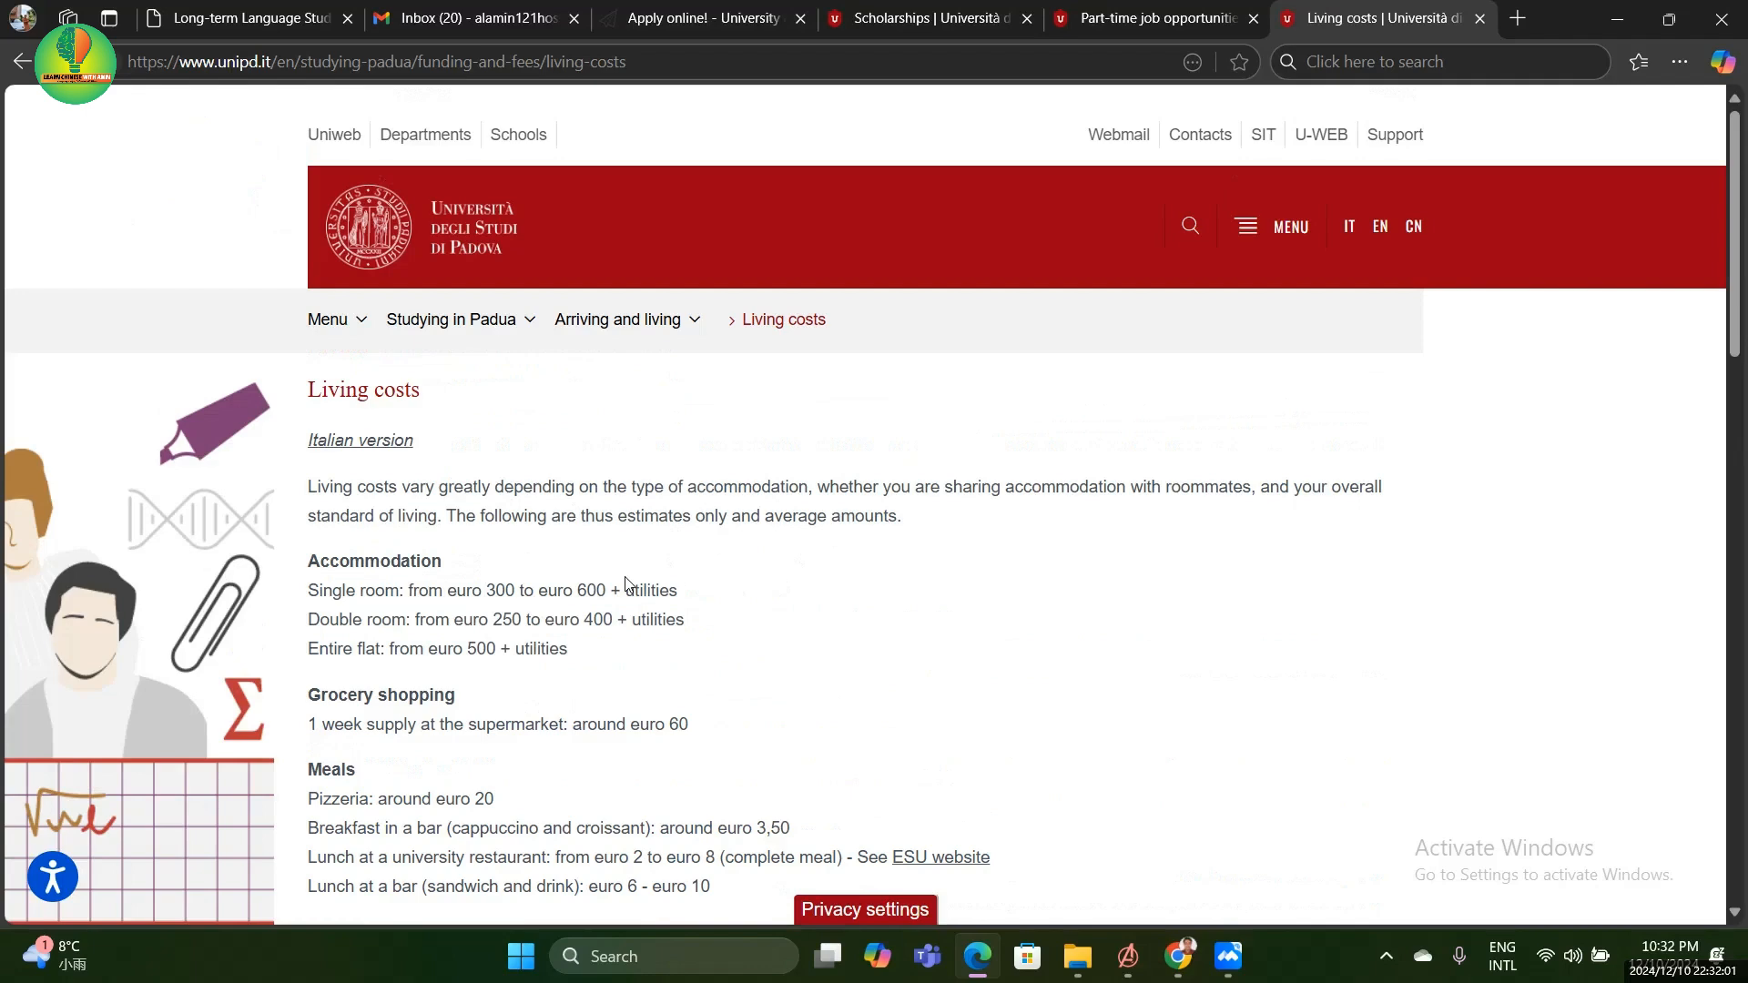
Review the application instructions for international students on the home page of the apply.unipd.it portal
{"action": "left_click", "coordinate": [748, 13]}
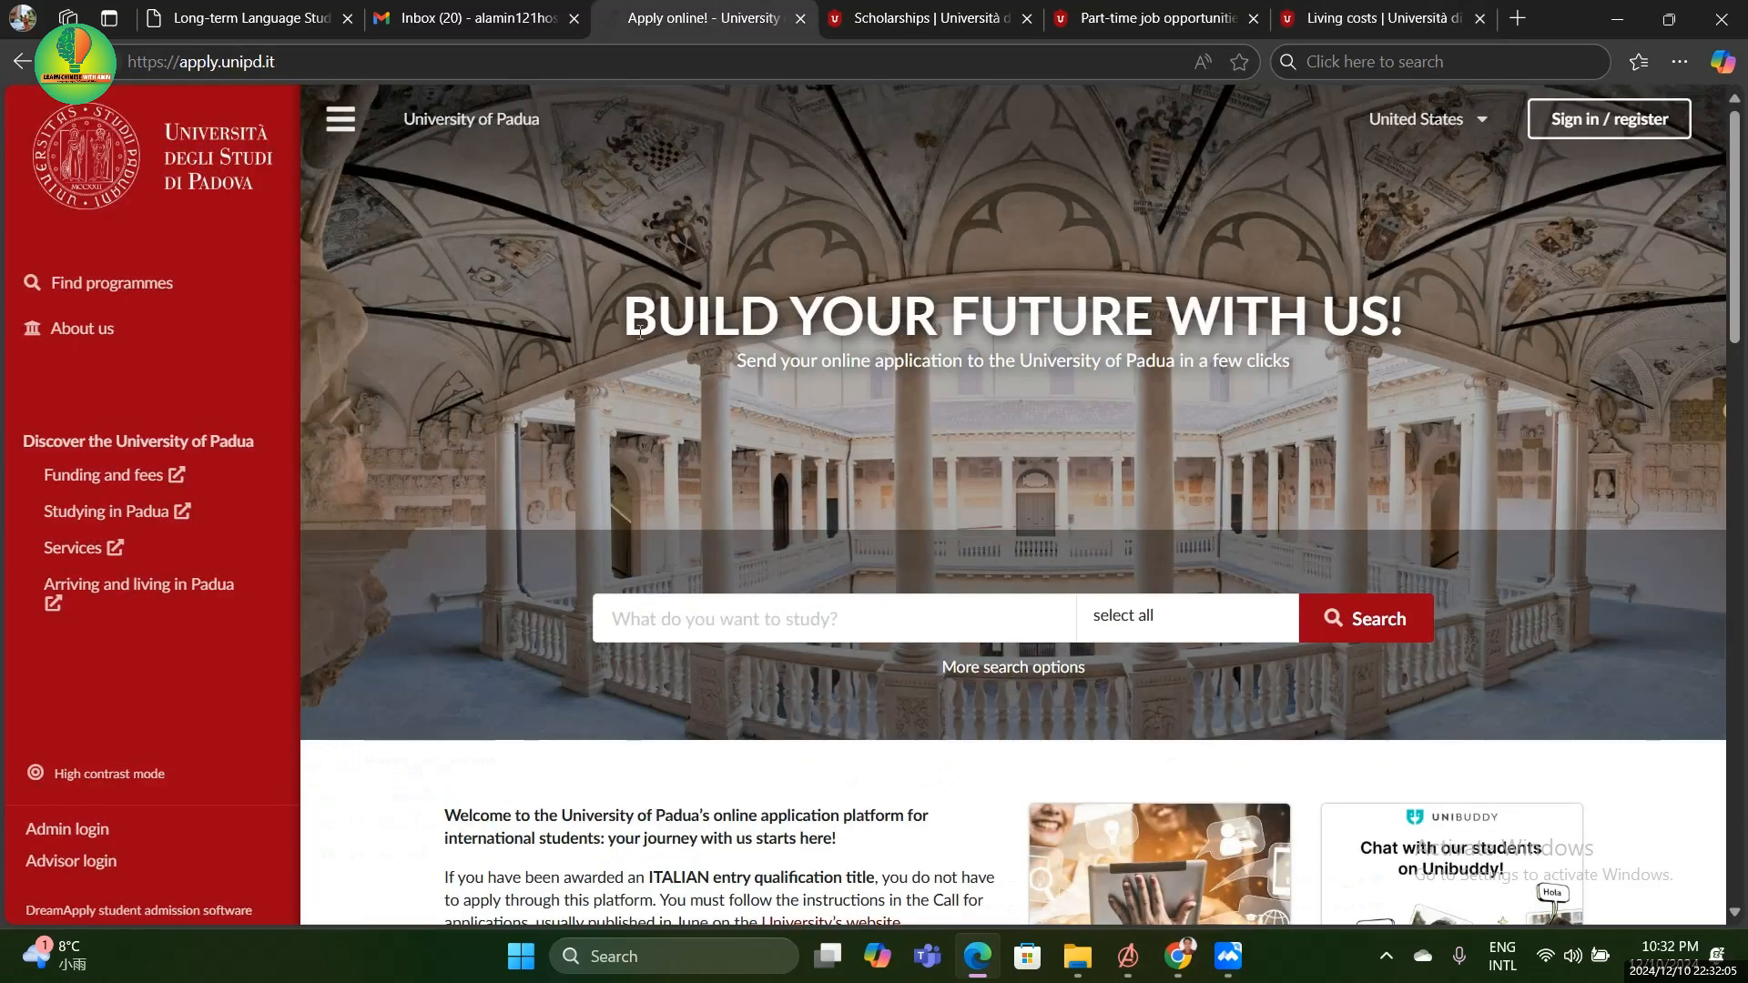
{"action": "scroll", "coordinate": [906, 324], "scroll_direction": "down", "scroll_amount": 3}
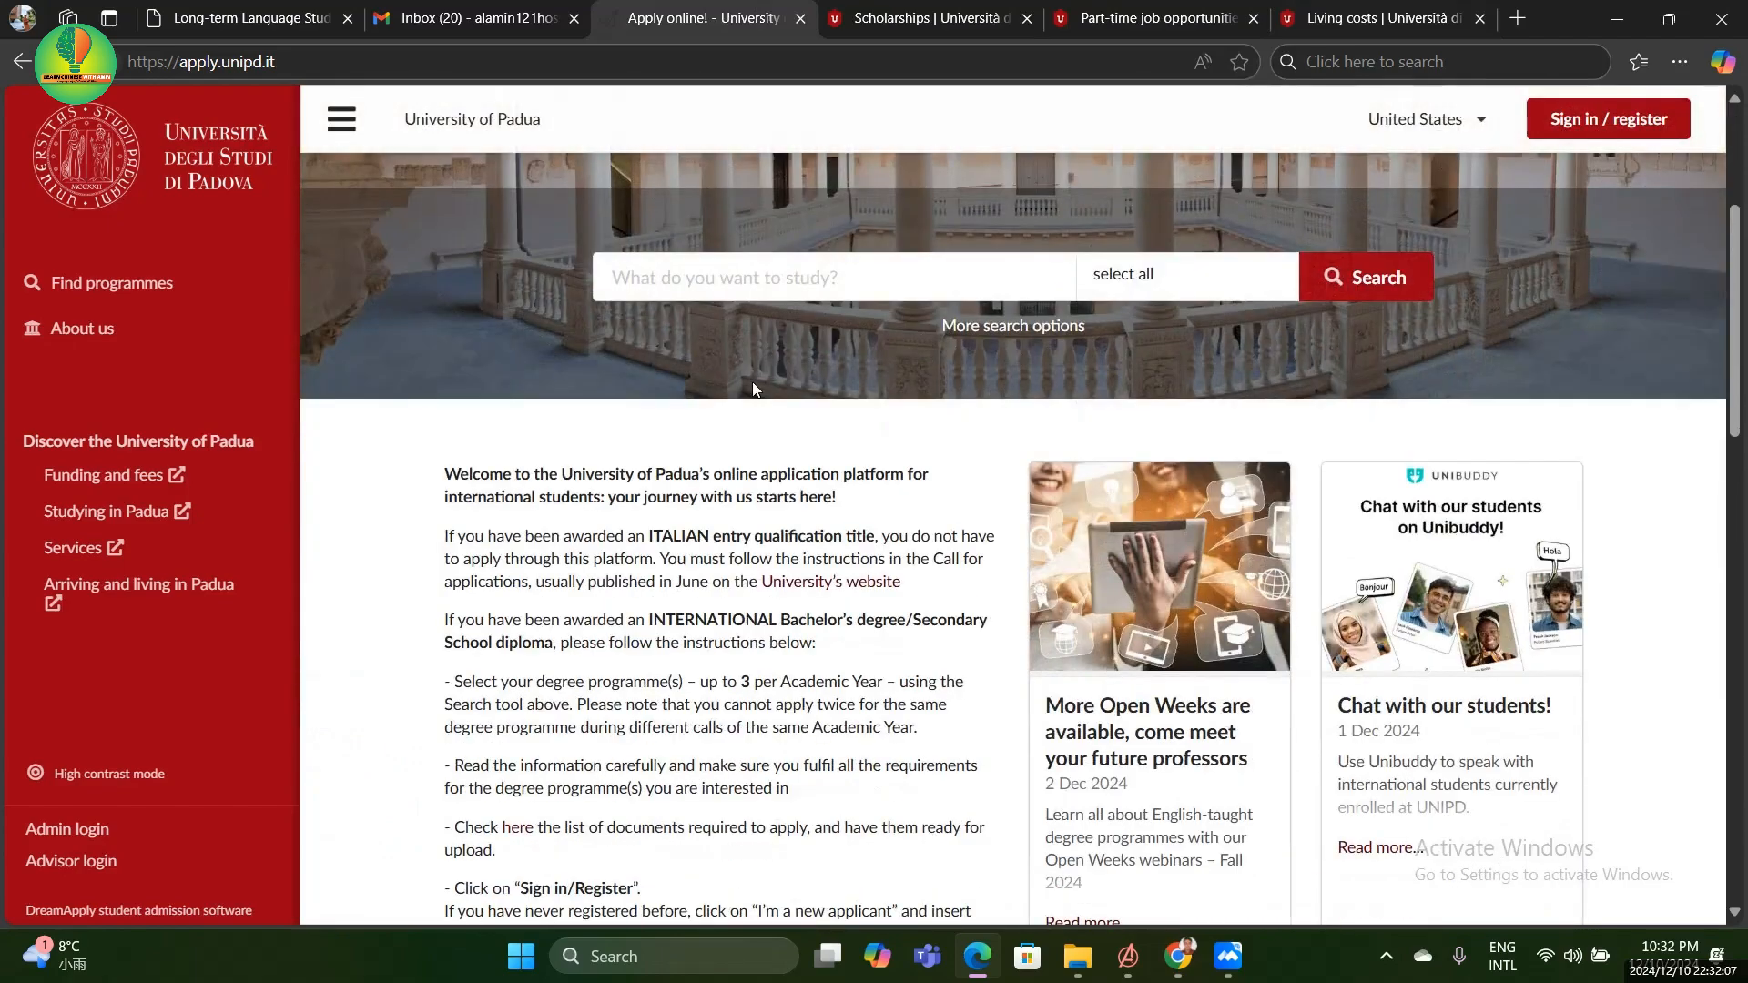
{"action": "scroll", "coordinate": [799, 429], "scroll_direction": "down", "scroll_amount": 6}
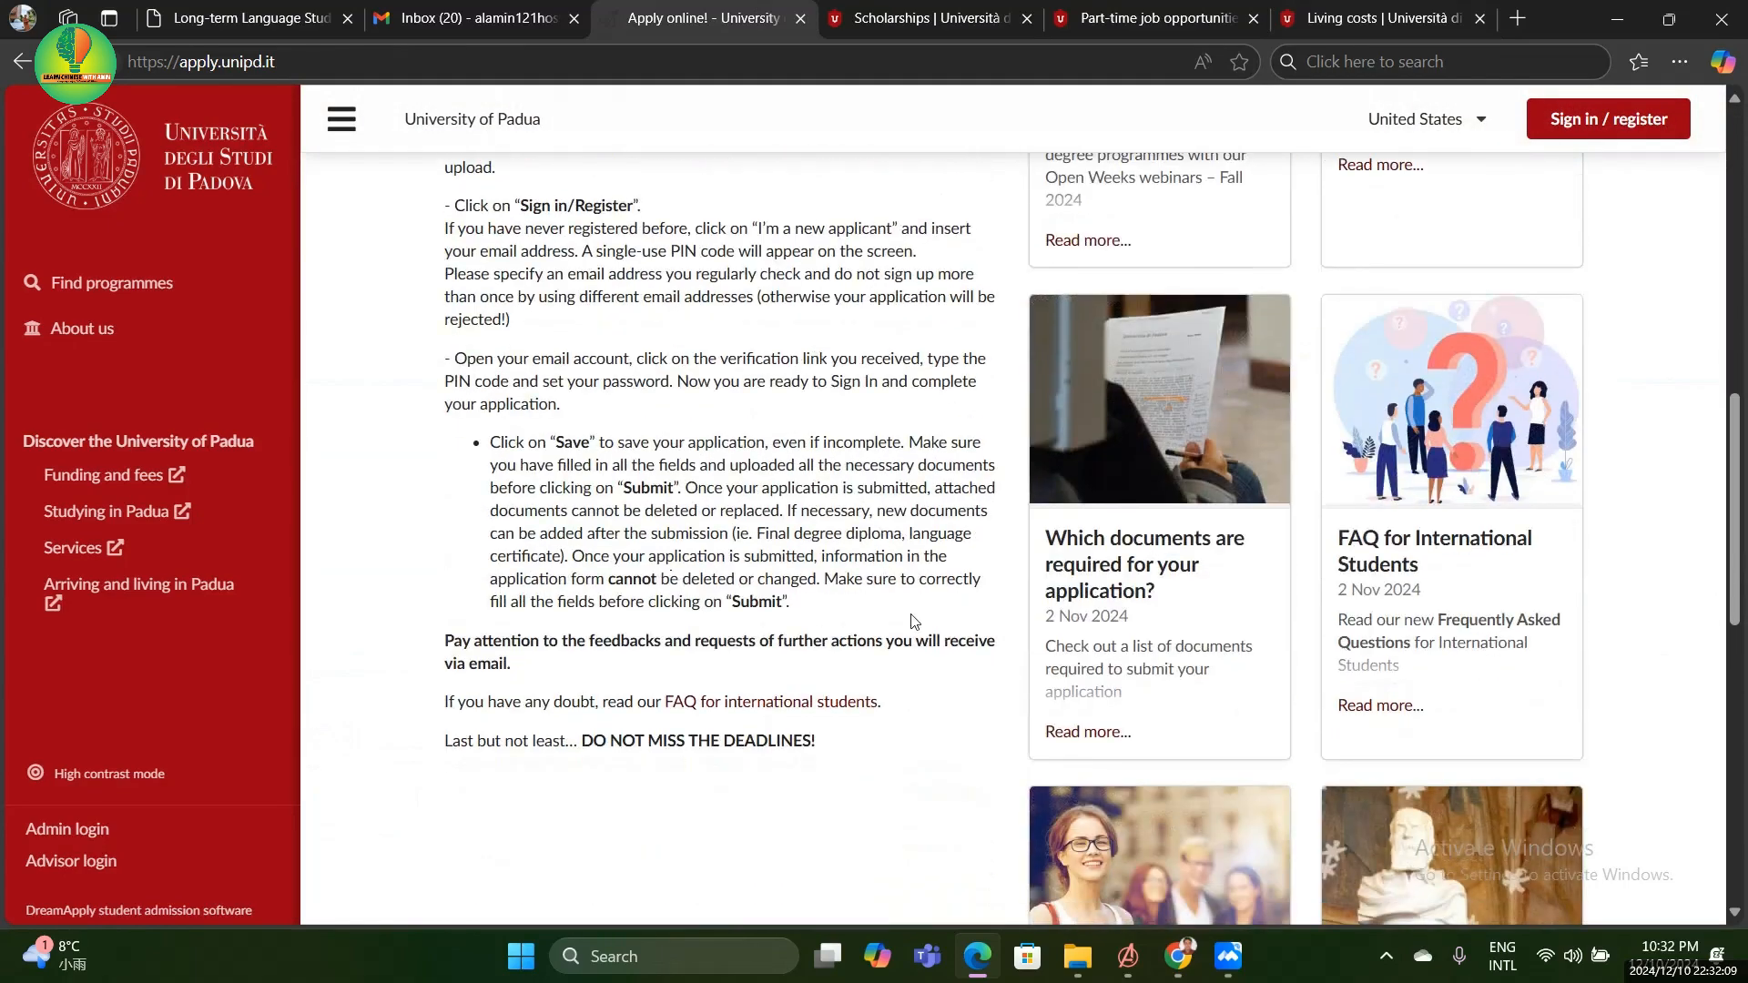
{"action": "scroll", "coordinate": [914, 622], "scroll_direction": "down", "scroll_amount": 3}
{"action": "scroll", "coordinate": [1036, 424], "scroll_direction": "up", "scroll_amount": 12}
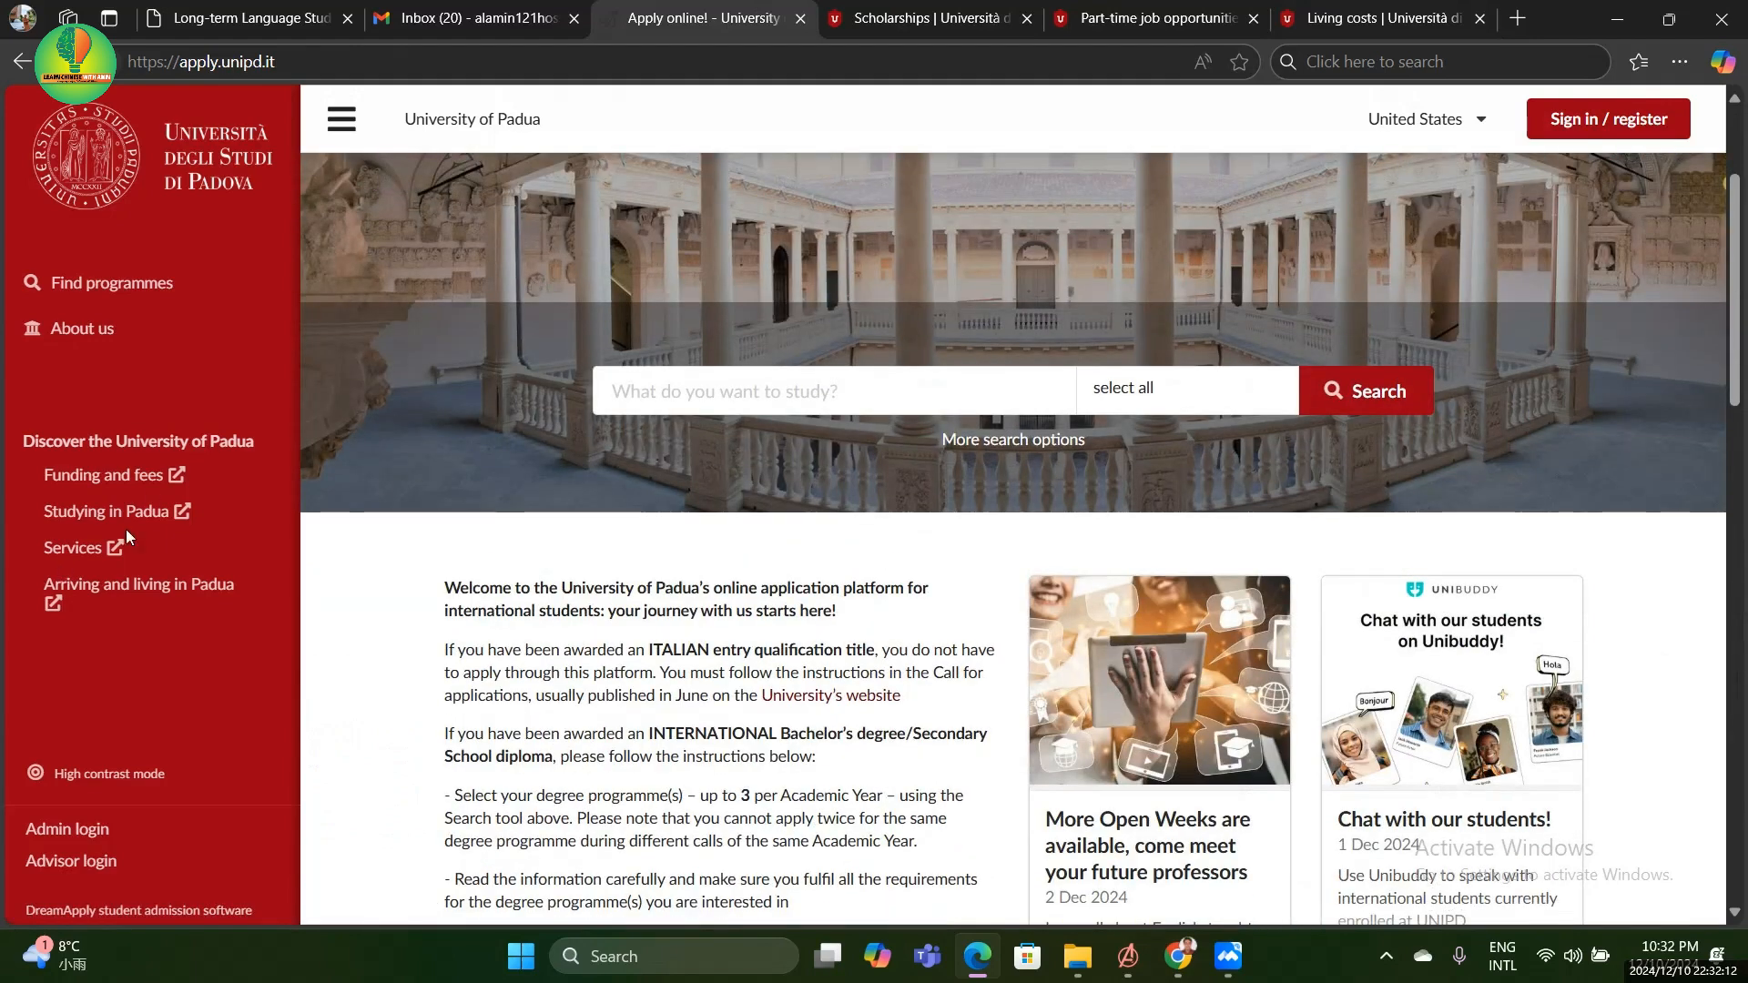
Sign in to the application portal through Dream ID, using the e-mailed registration link and approving the login consent
{"action": "left_click", "coordinate": [1607, 130]}
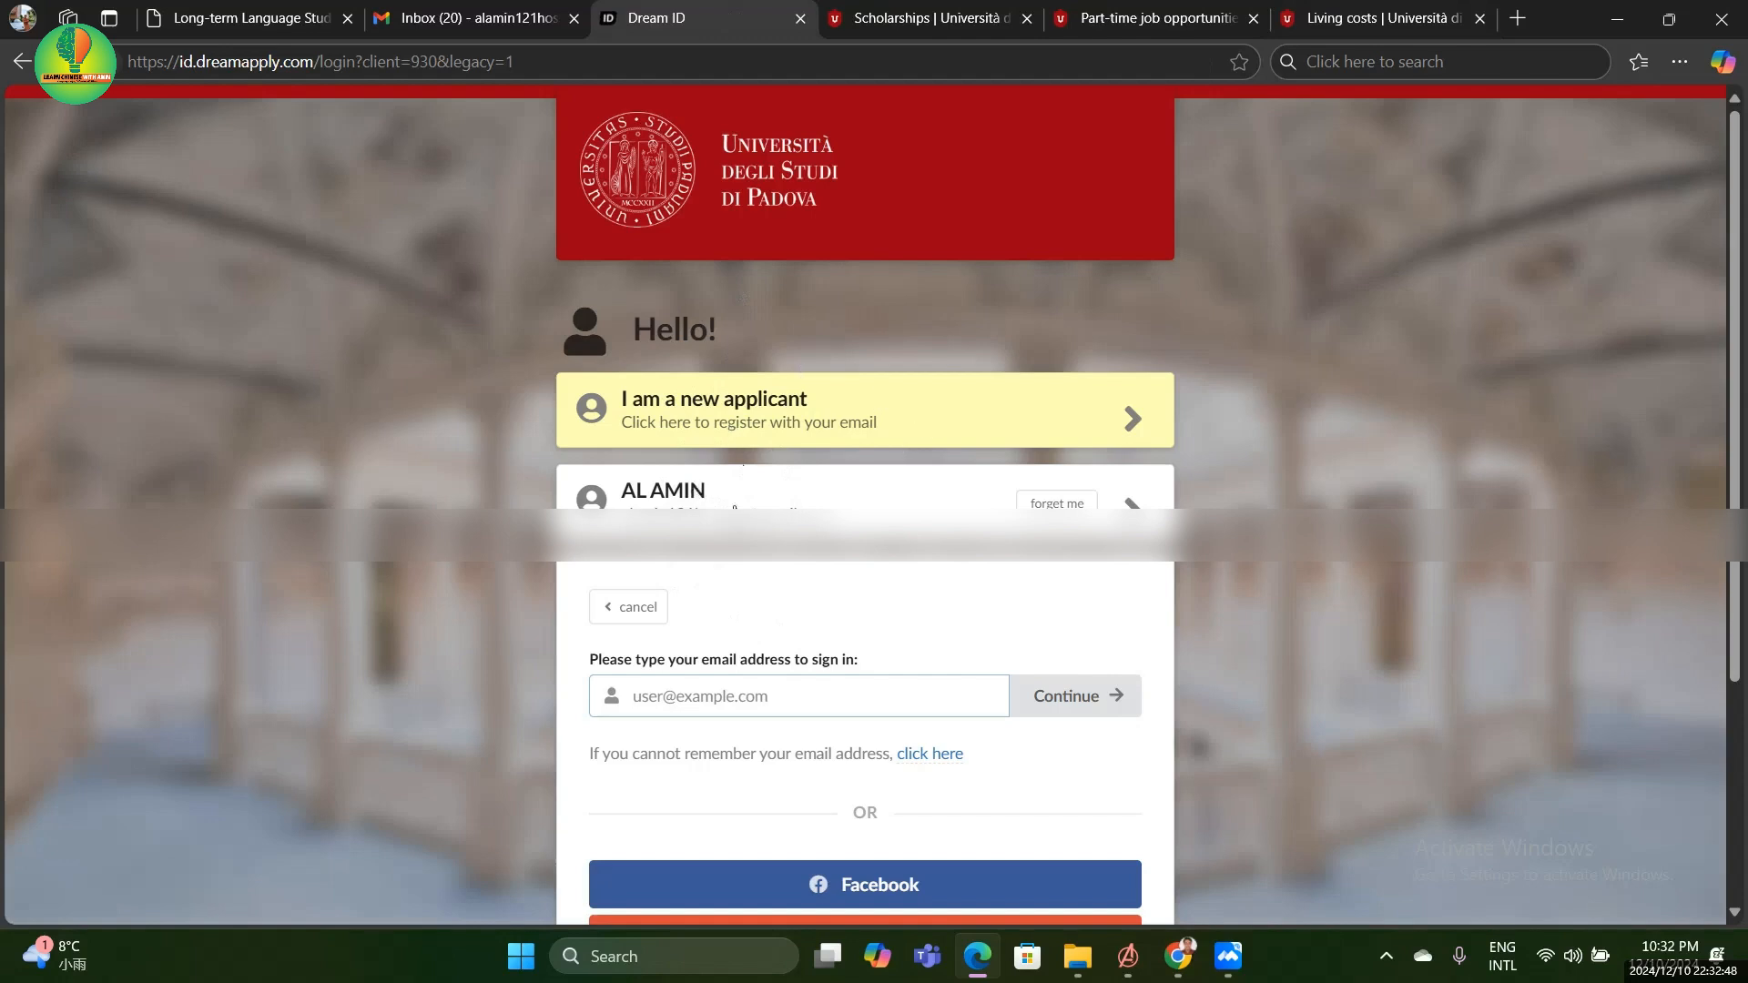
{"action": "left_click", "coordinate": [706, 507]}
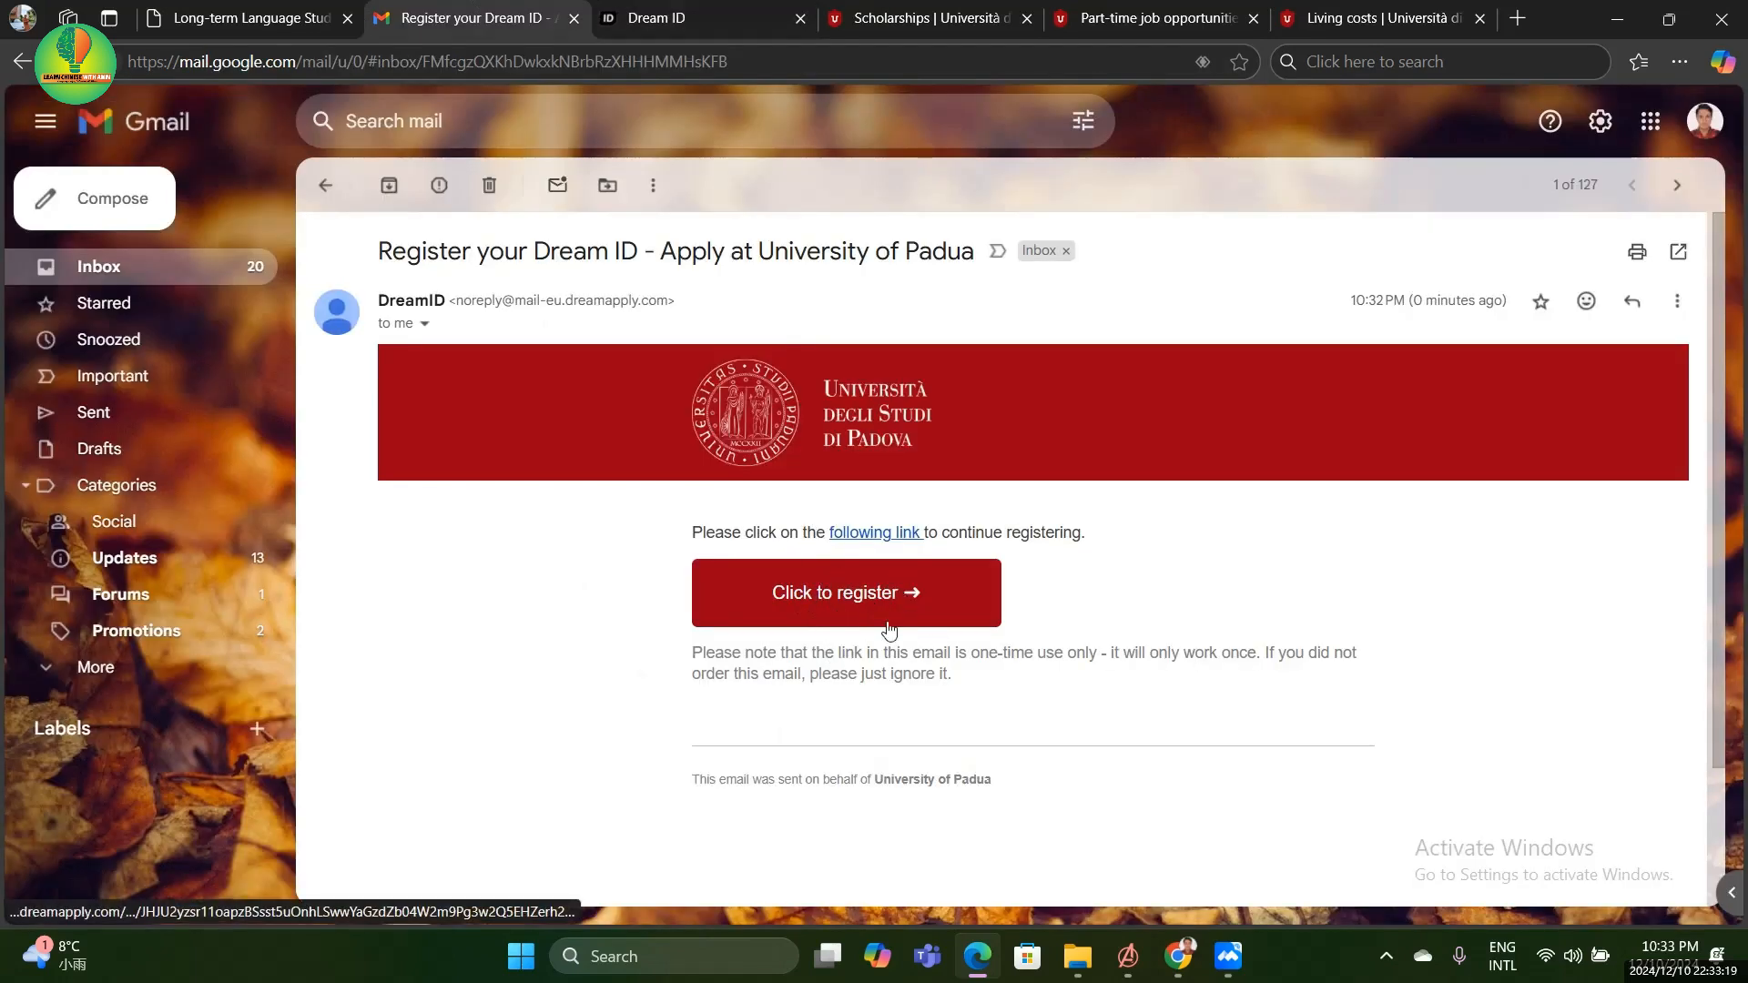
{"action": "left_click", "coordinate": [843, 612]}
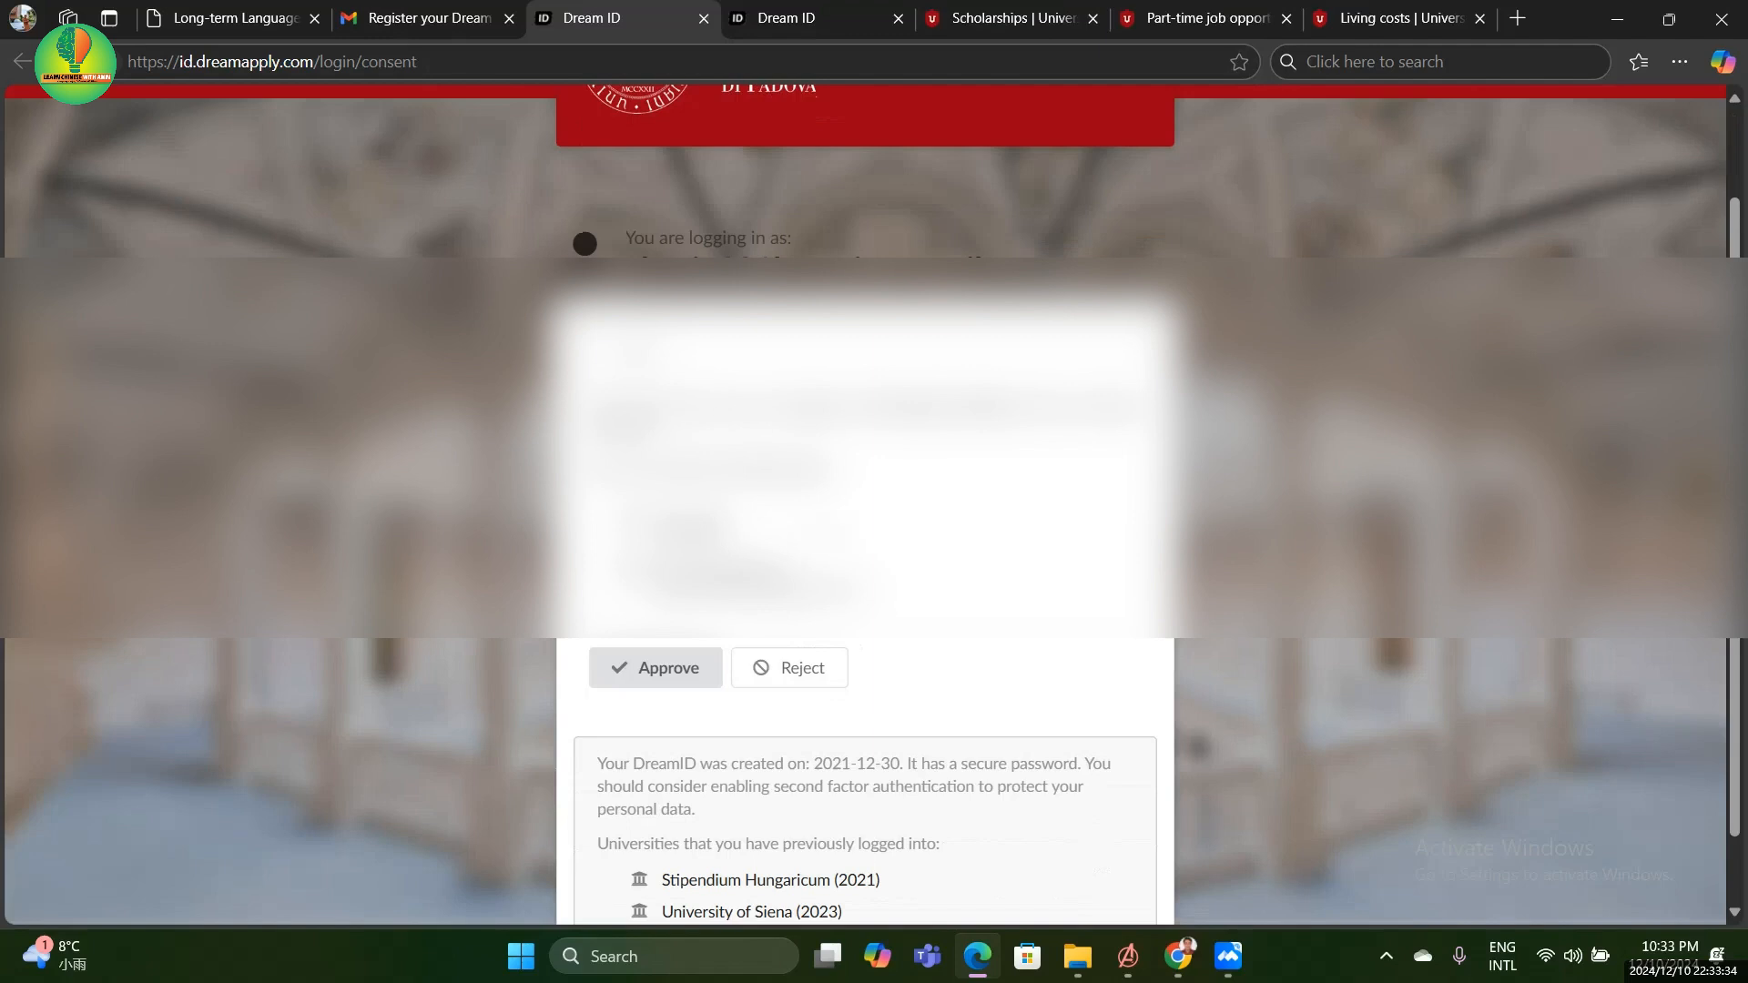
{"action": "left_click", "coordinate": [666, 675]}
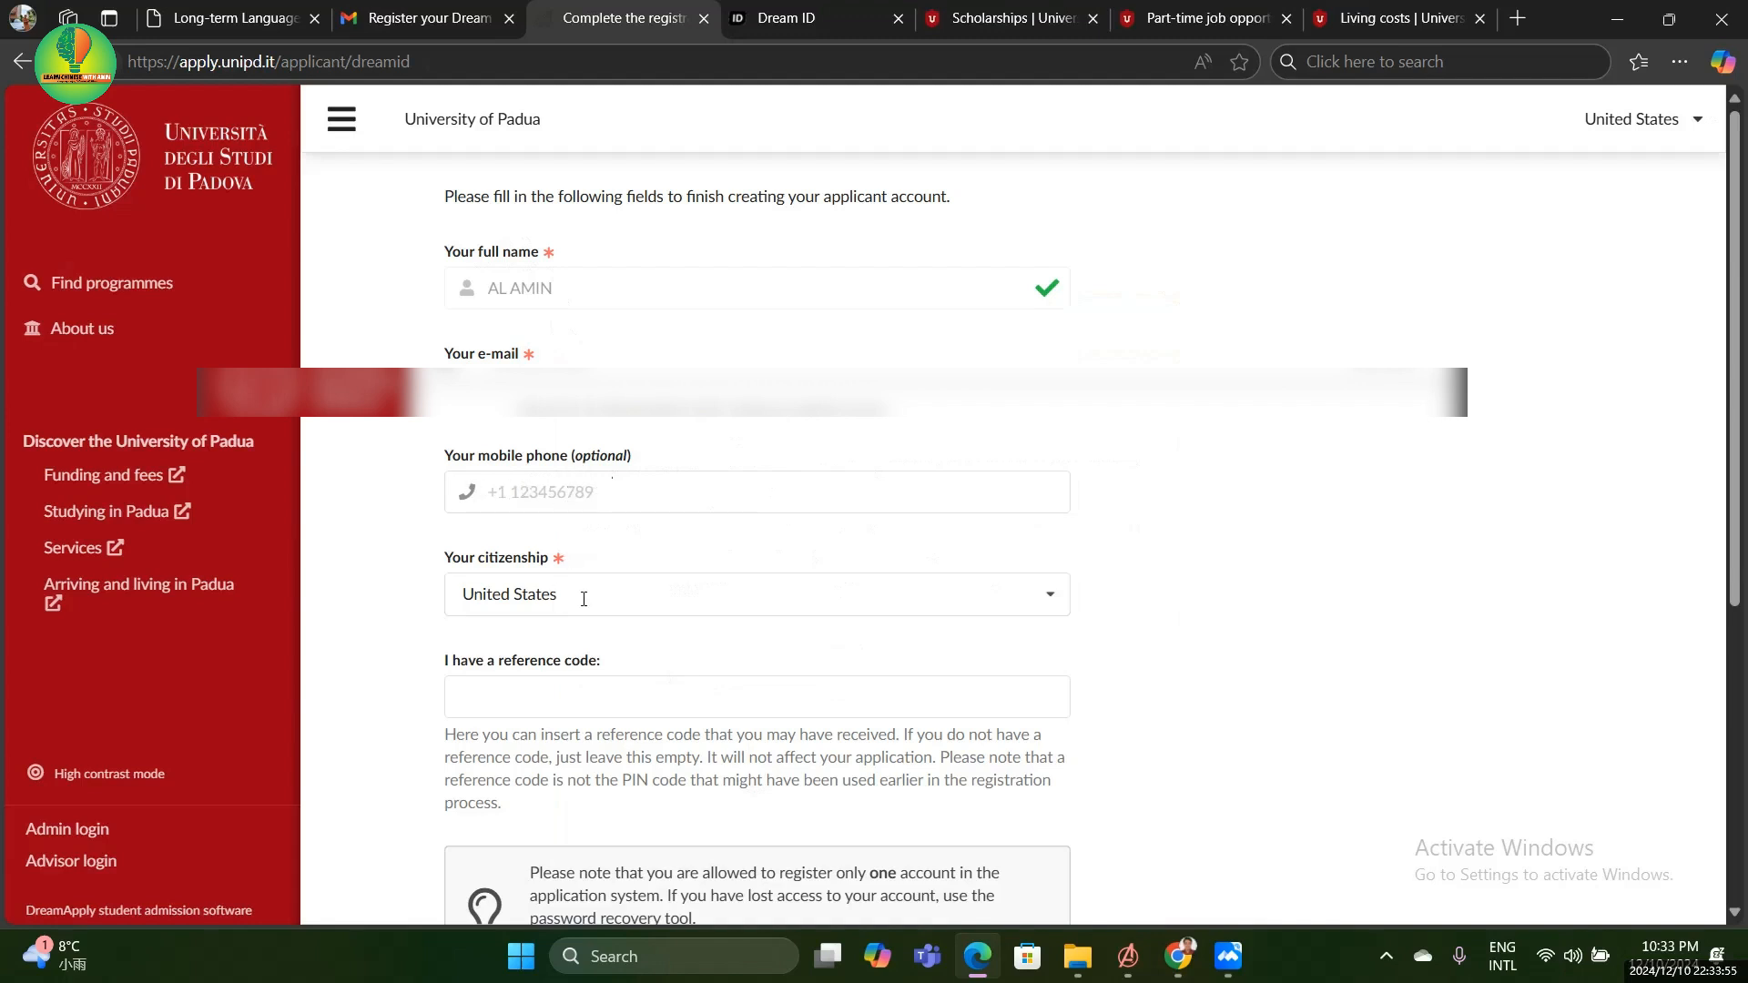
Set the citizenship in the applicant account form to Bangladesh and go to the mobile phone field
{"action": "left_click", "coordinate": [525, 594]}
{"action": "scroll", "coordinate": [539, 722], "scroll_direction": "down", "scroll_amount": 3}
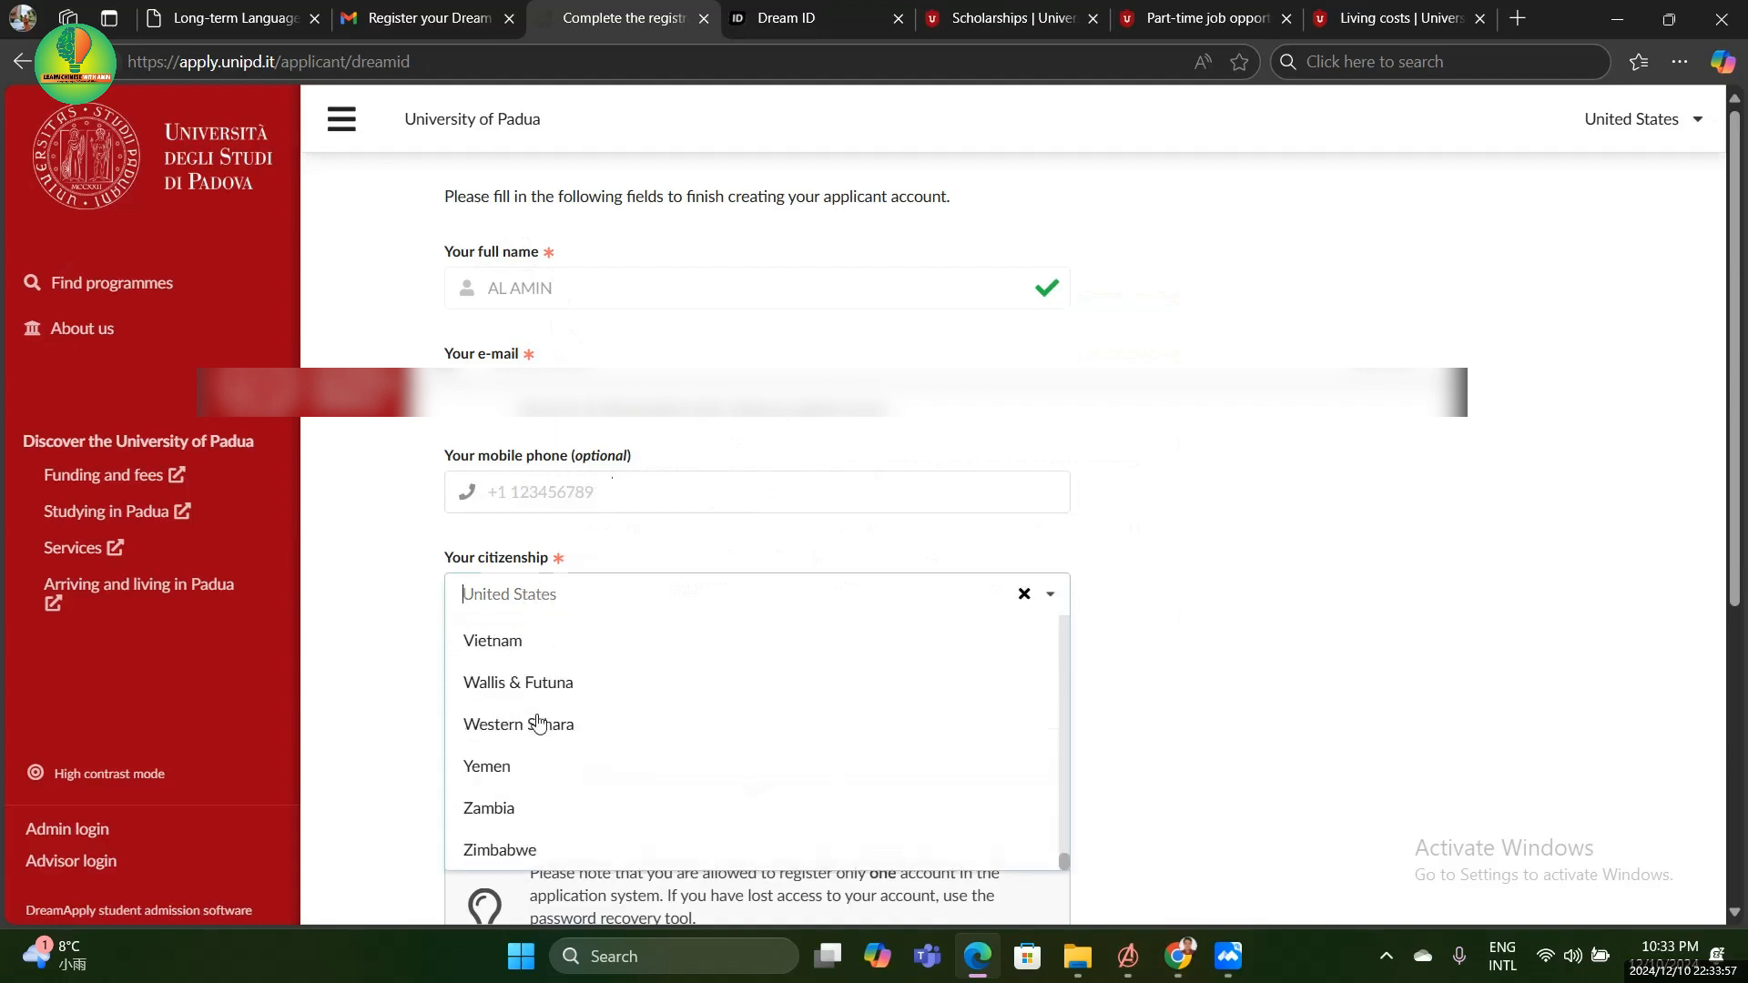
{"action": "scroll", "coordinate": [539, 722], "scroll_direction": "up", "scroll_amount": 1}
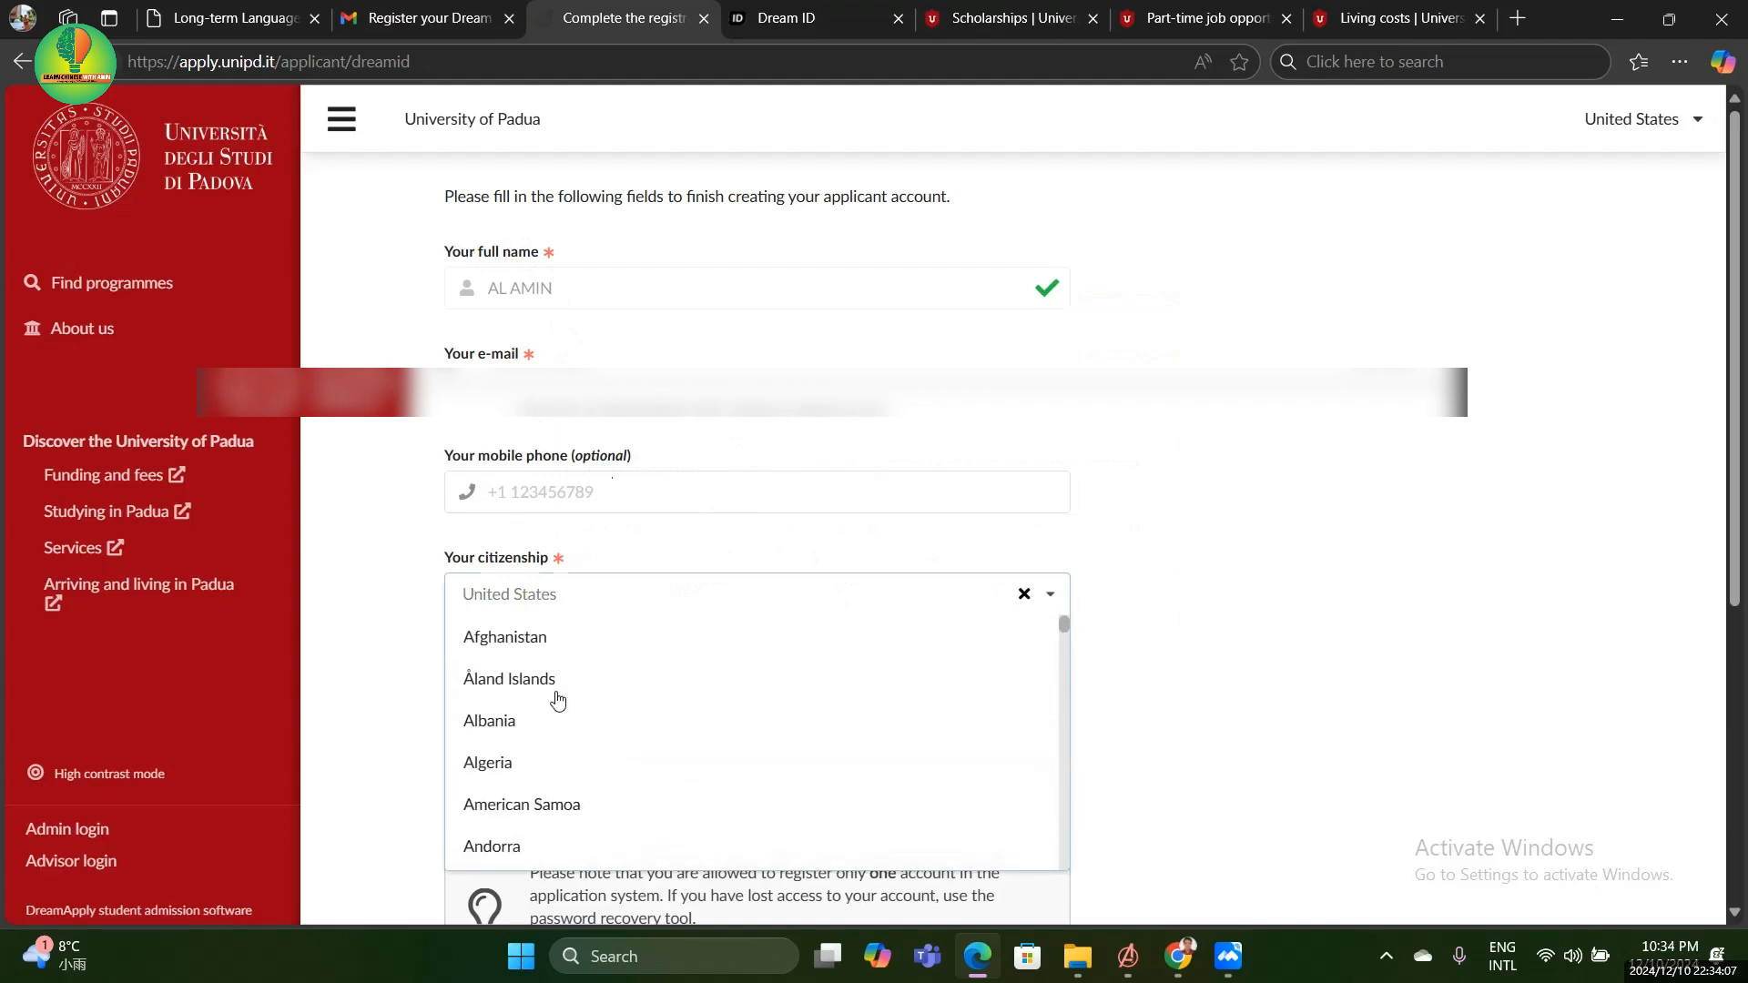
{"action": "scroll", "coordinate": [551, 692], "scroll_direction": "down", "scroll_amount": 5}
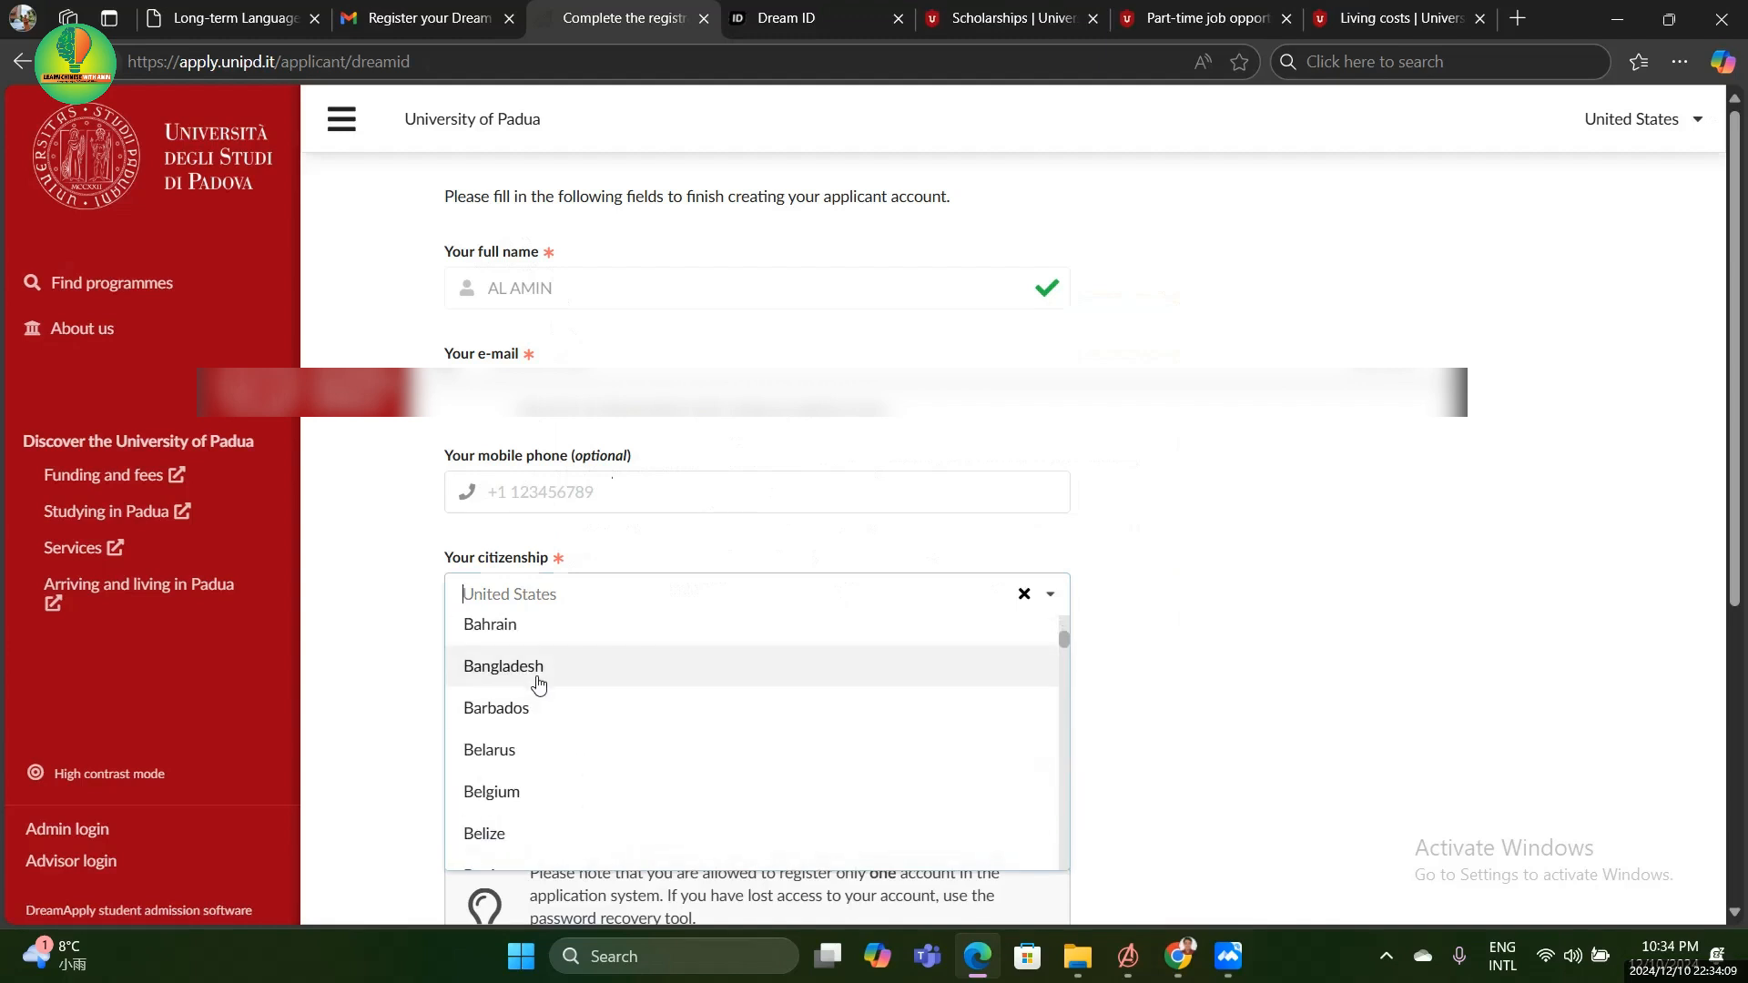
{"action": "left_click", "coordinate": [539, 674]}
{"action": "left_click", "coordinate": [533, 490]}
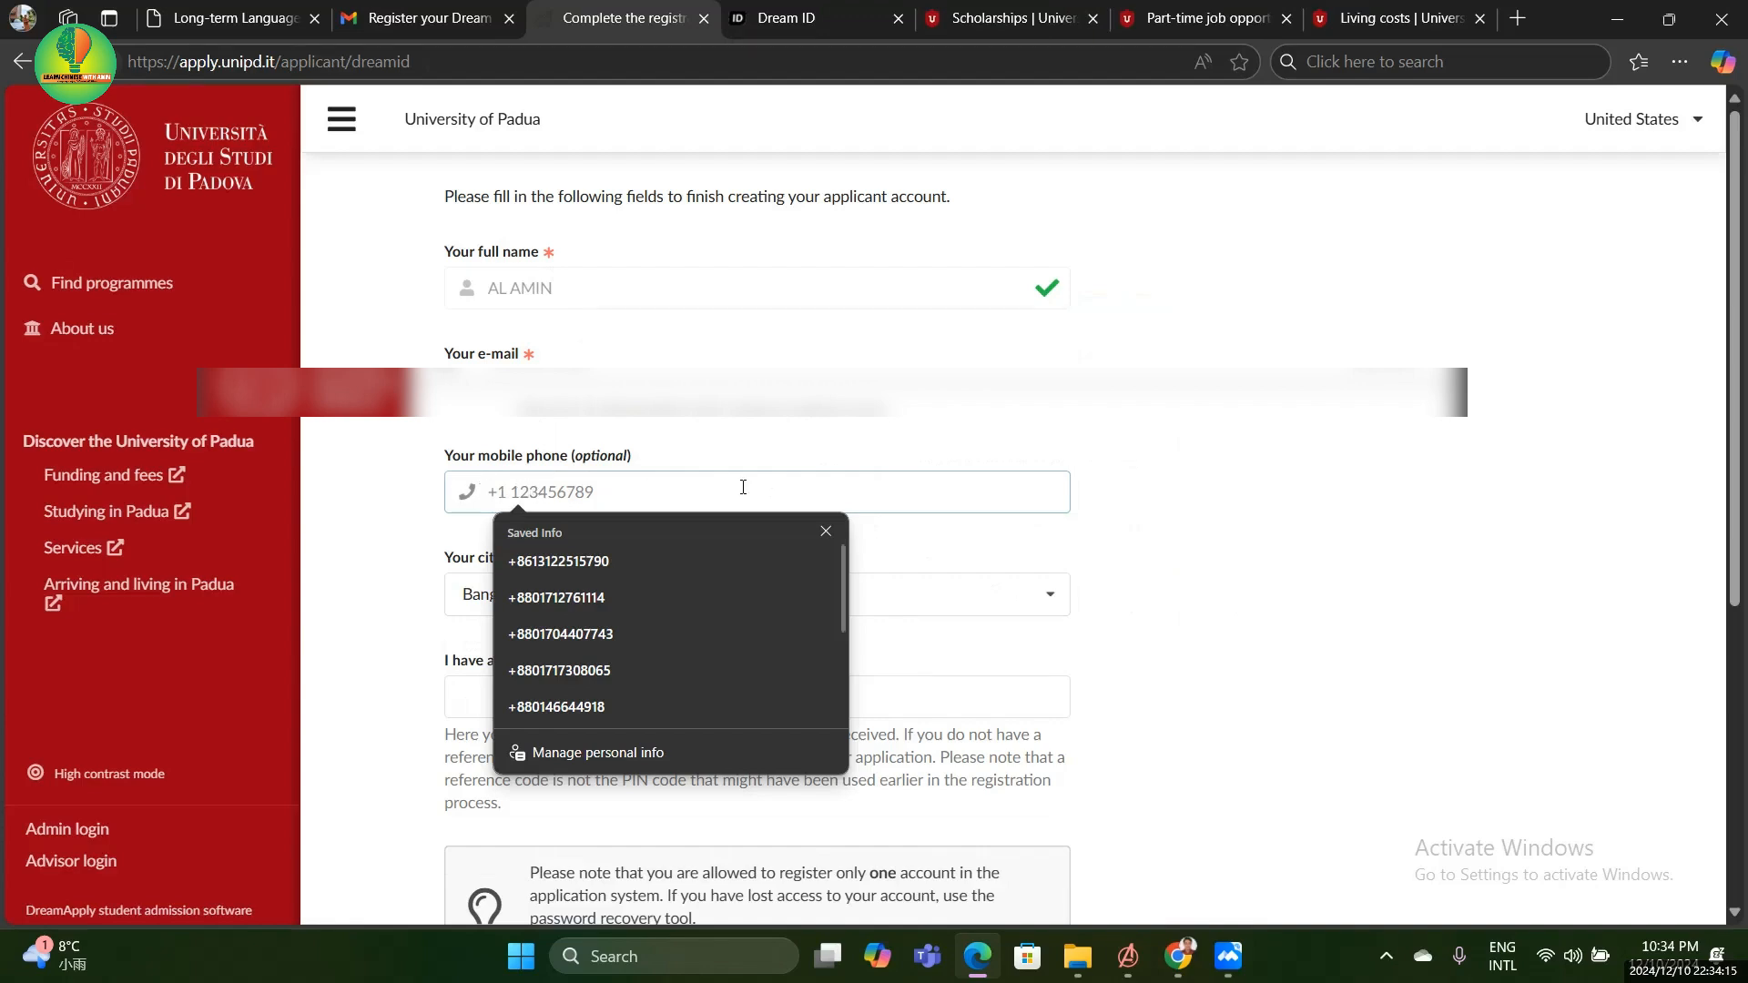
Change the portal-wide citizenship from the page header to Bangladesh and check the optional mobile phone field
{"action": "left_click", "coordinate": [1641, 124]}
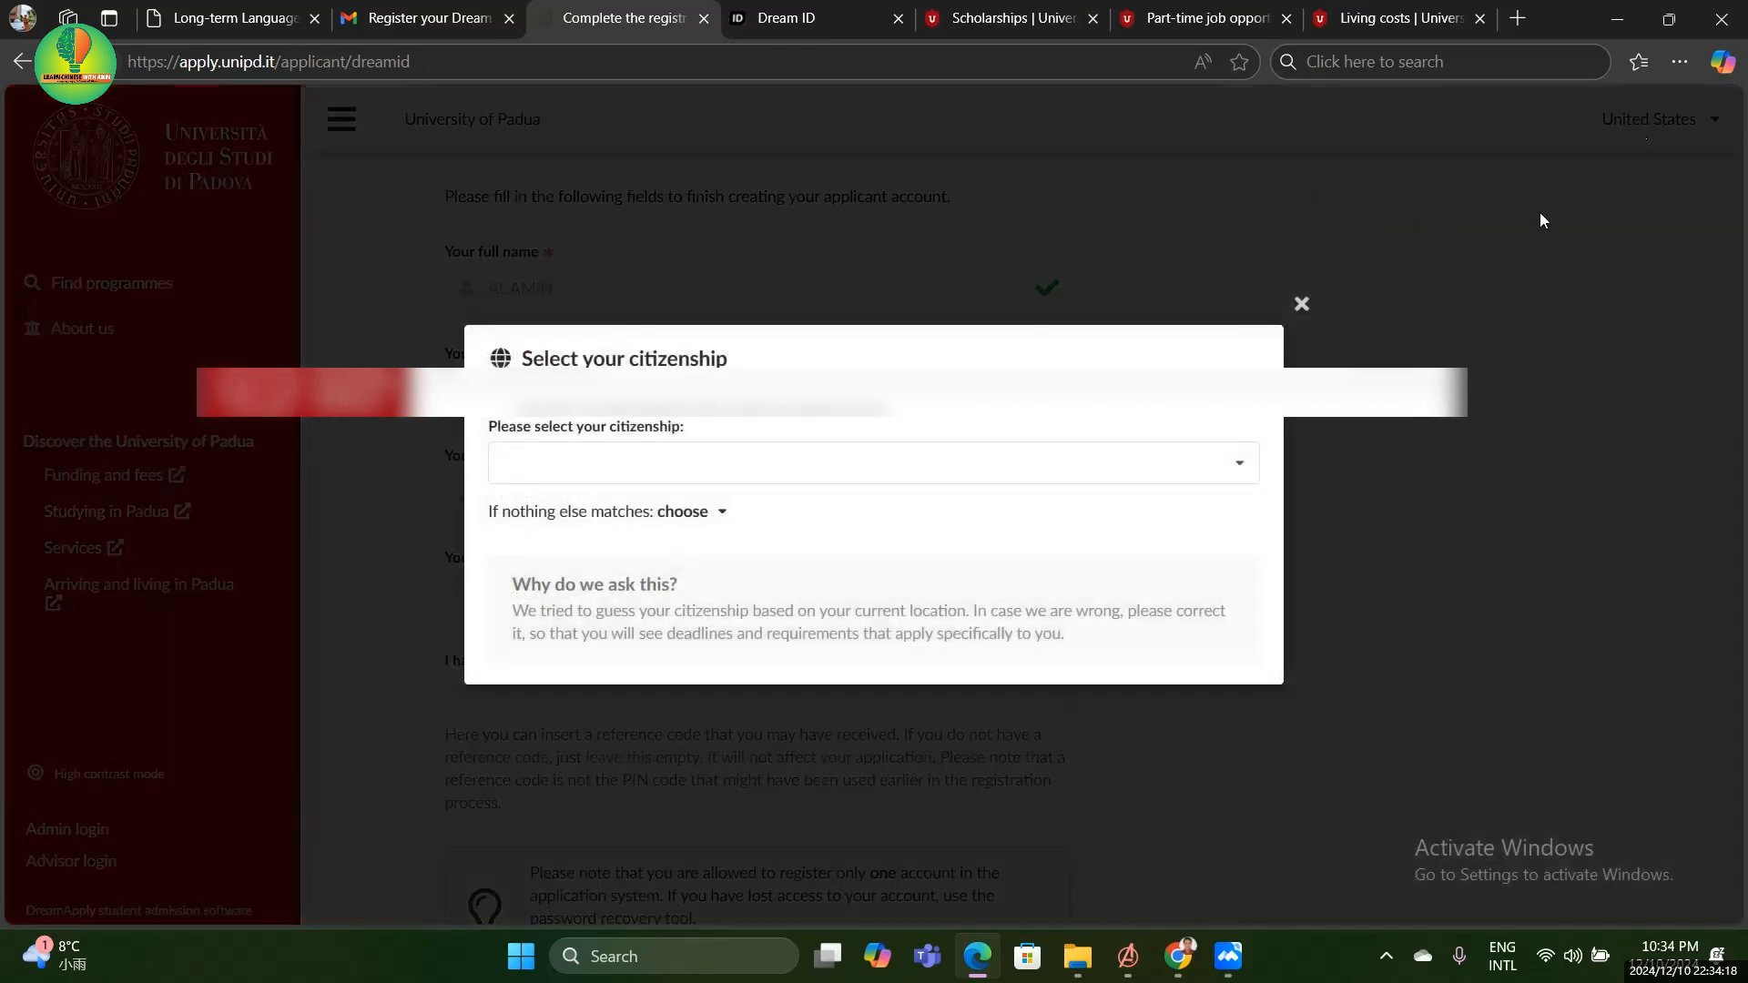
{"action": "left_click", "coordinate": [1162, 462]}
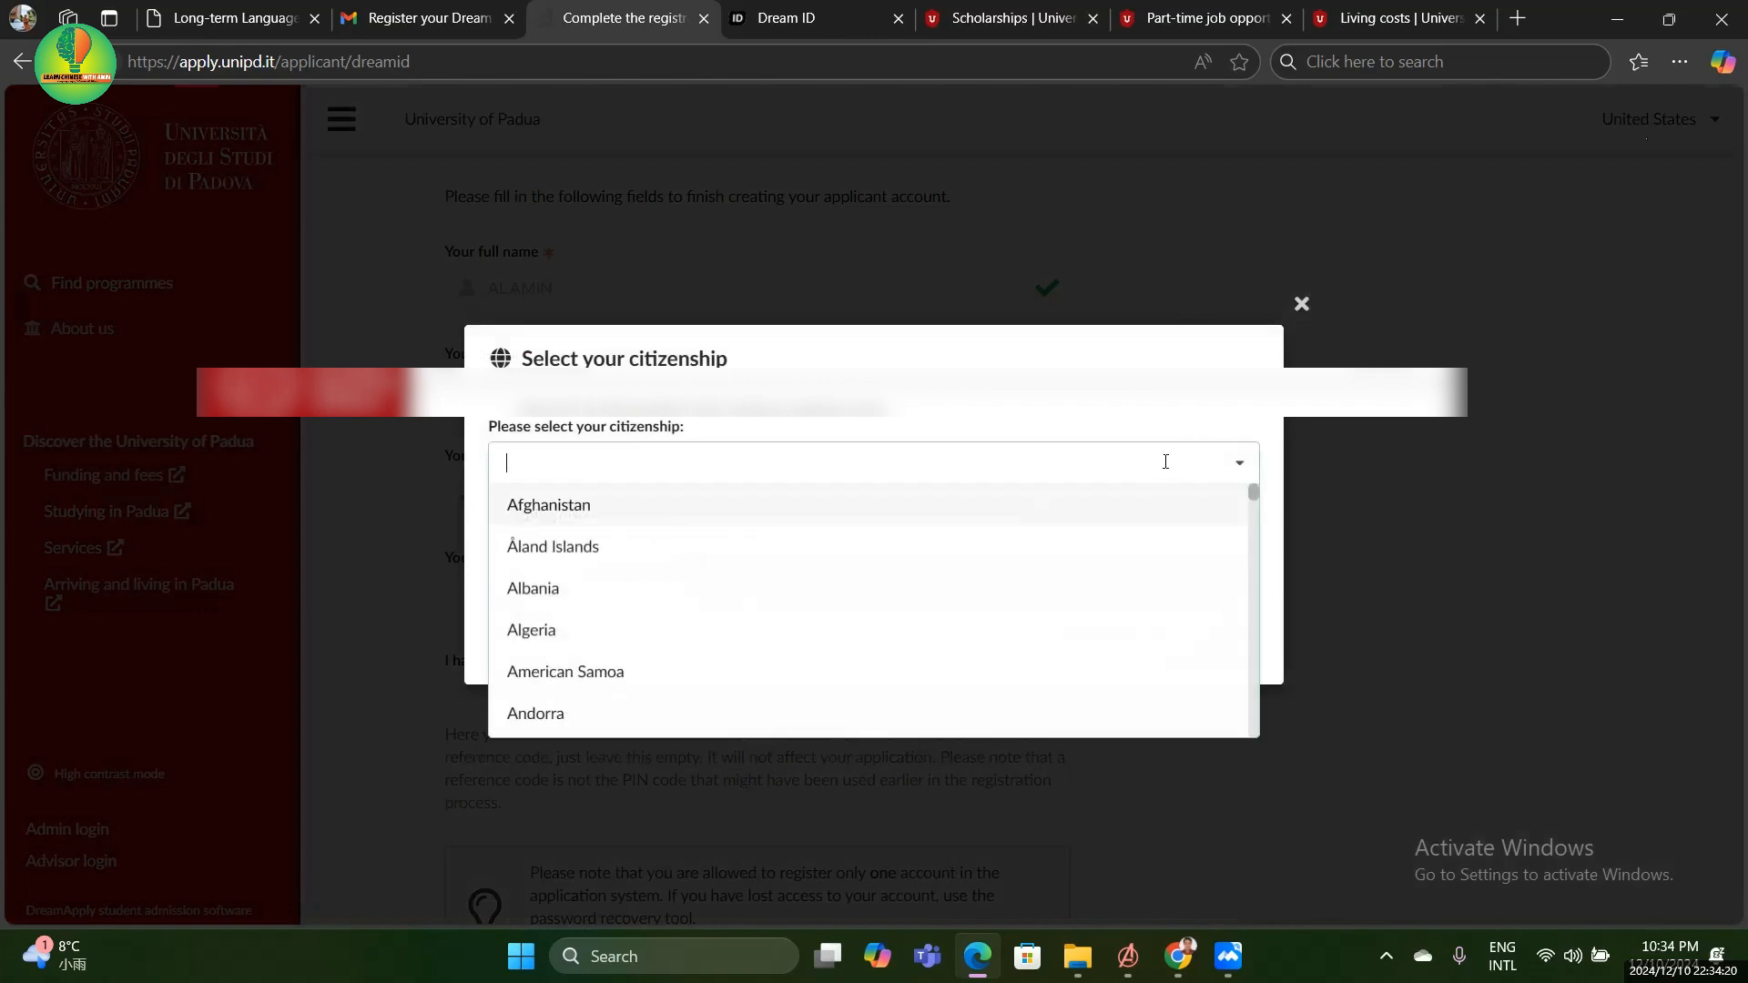
{"action": "scroll", "coordinate": [573, 578], "scroll_direction": "down", "scroll_amount": 7}
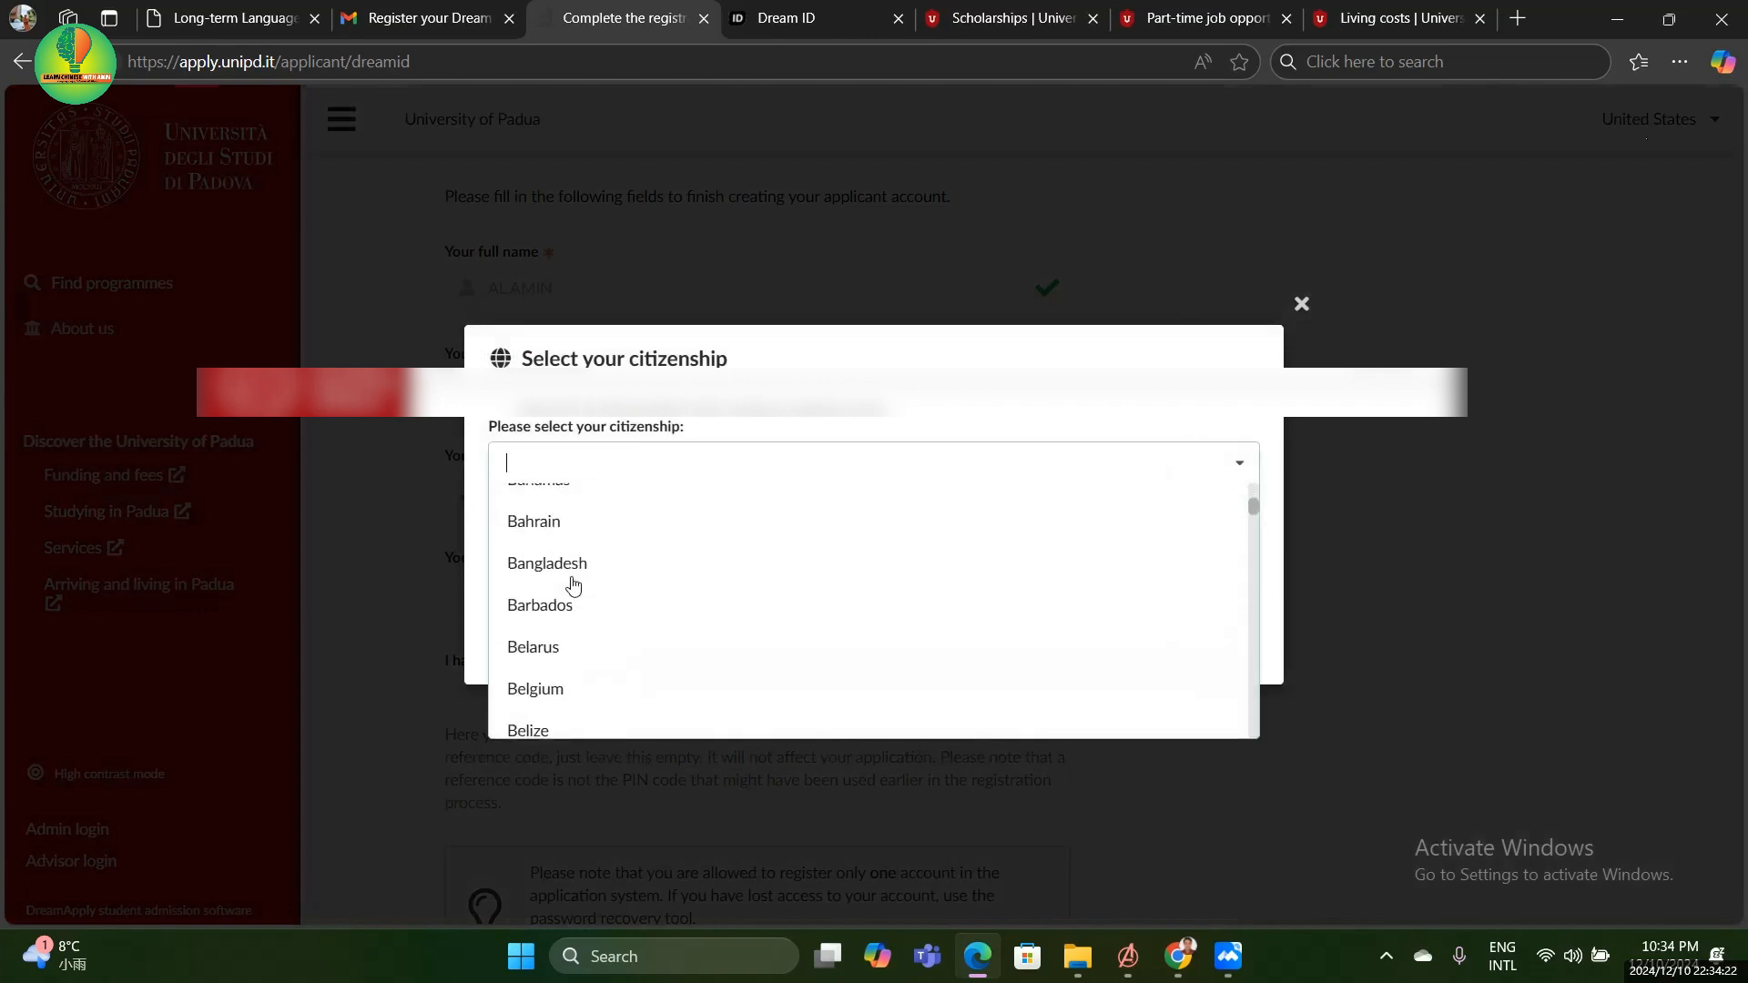
{"action": "left_click", "coordinate": [564, 535]}
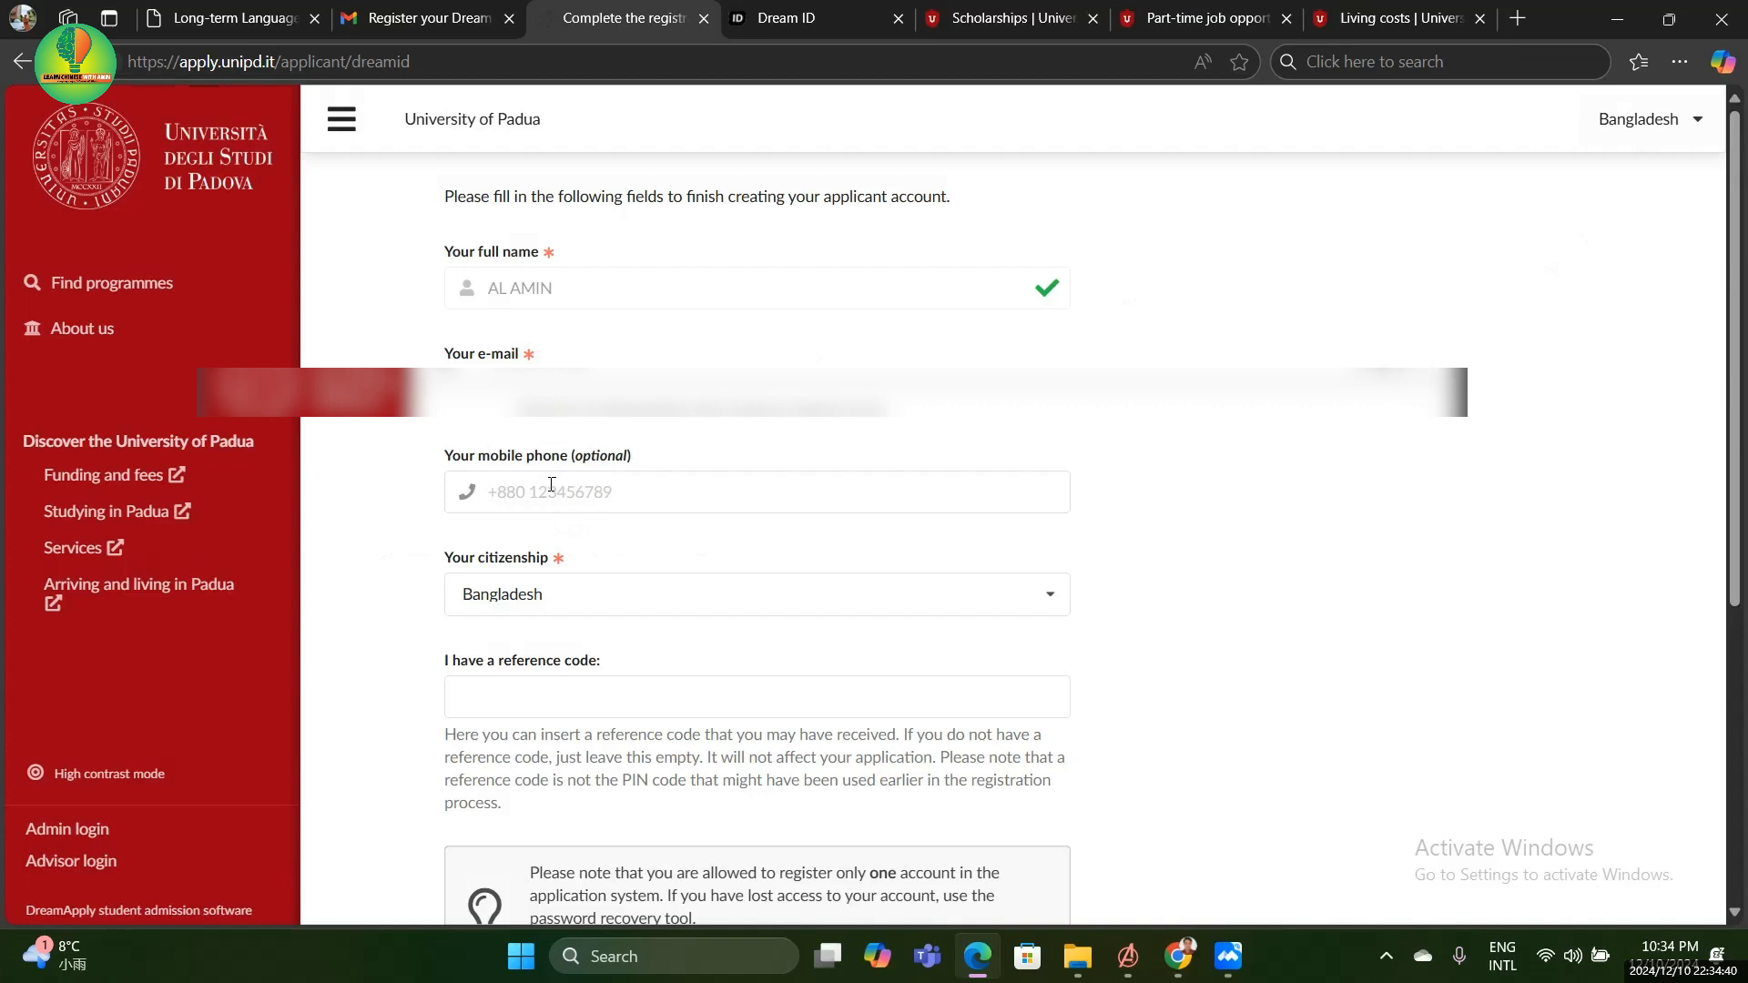
{"action": "left_click", "coordinate": [523, 494]}
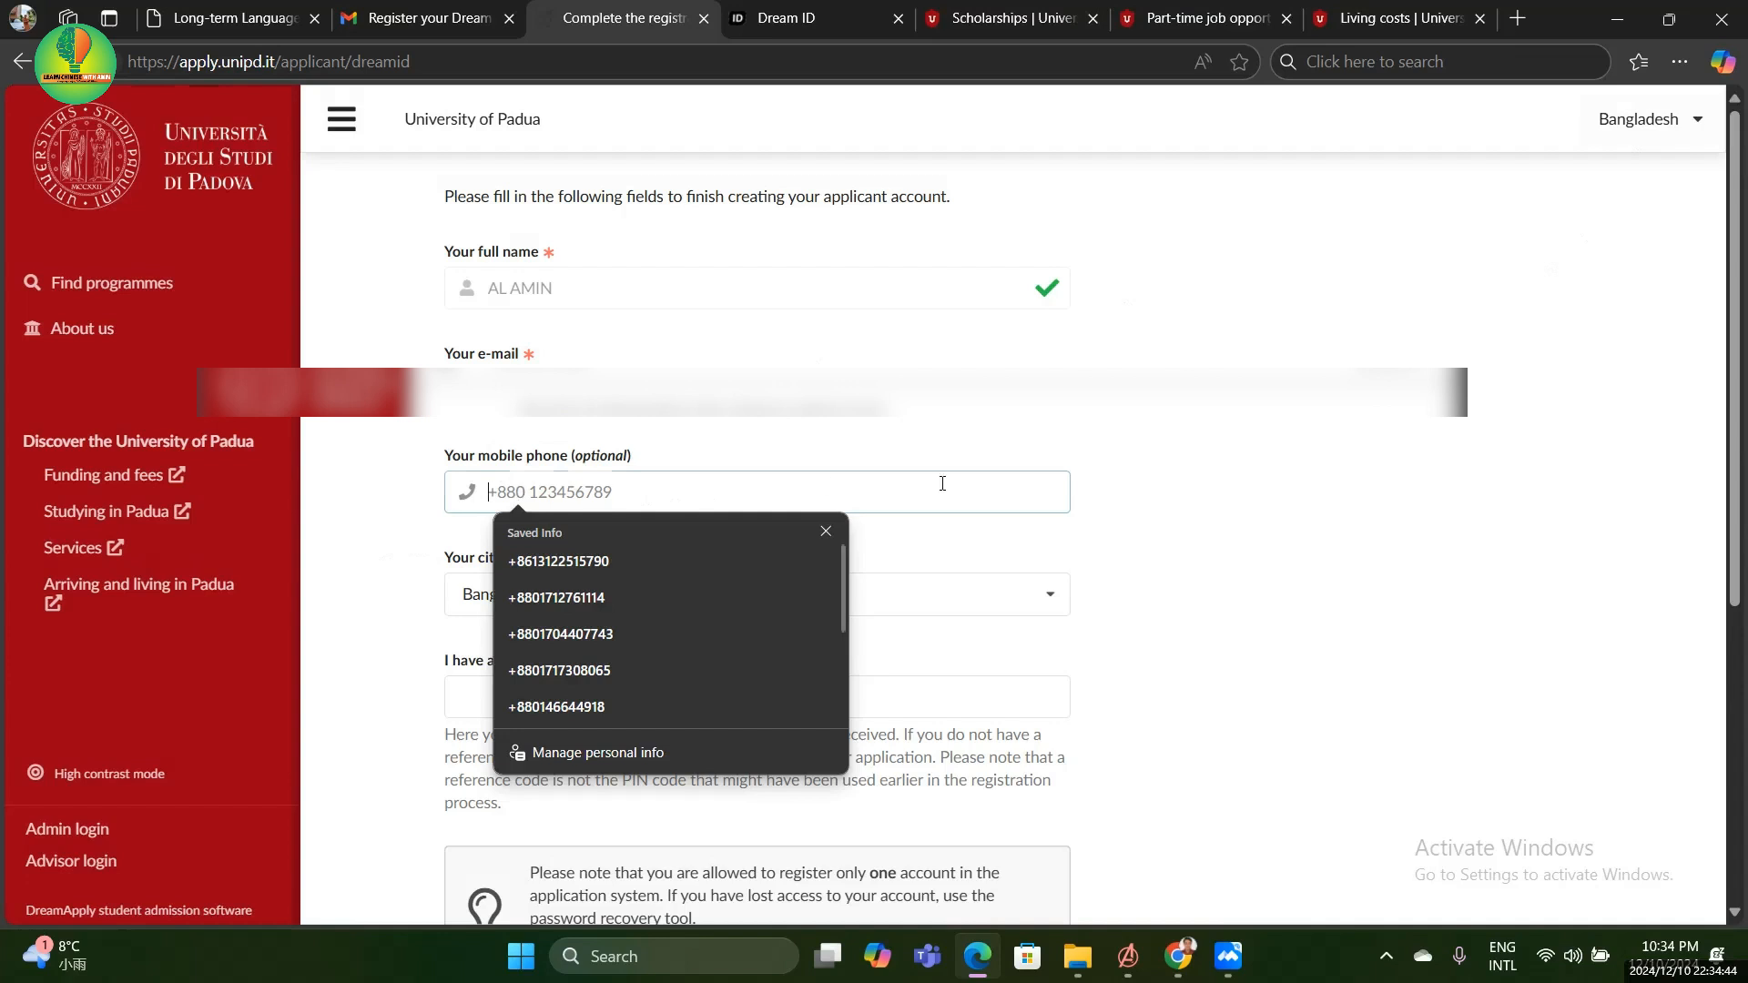
{"action": "left_click", "coordinate": [1168, 486]}
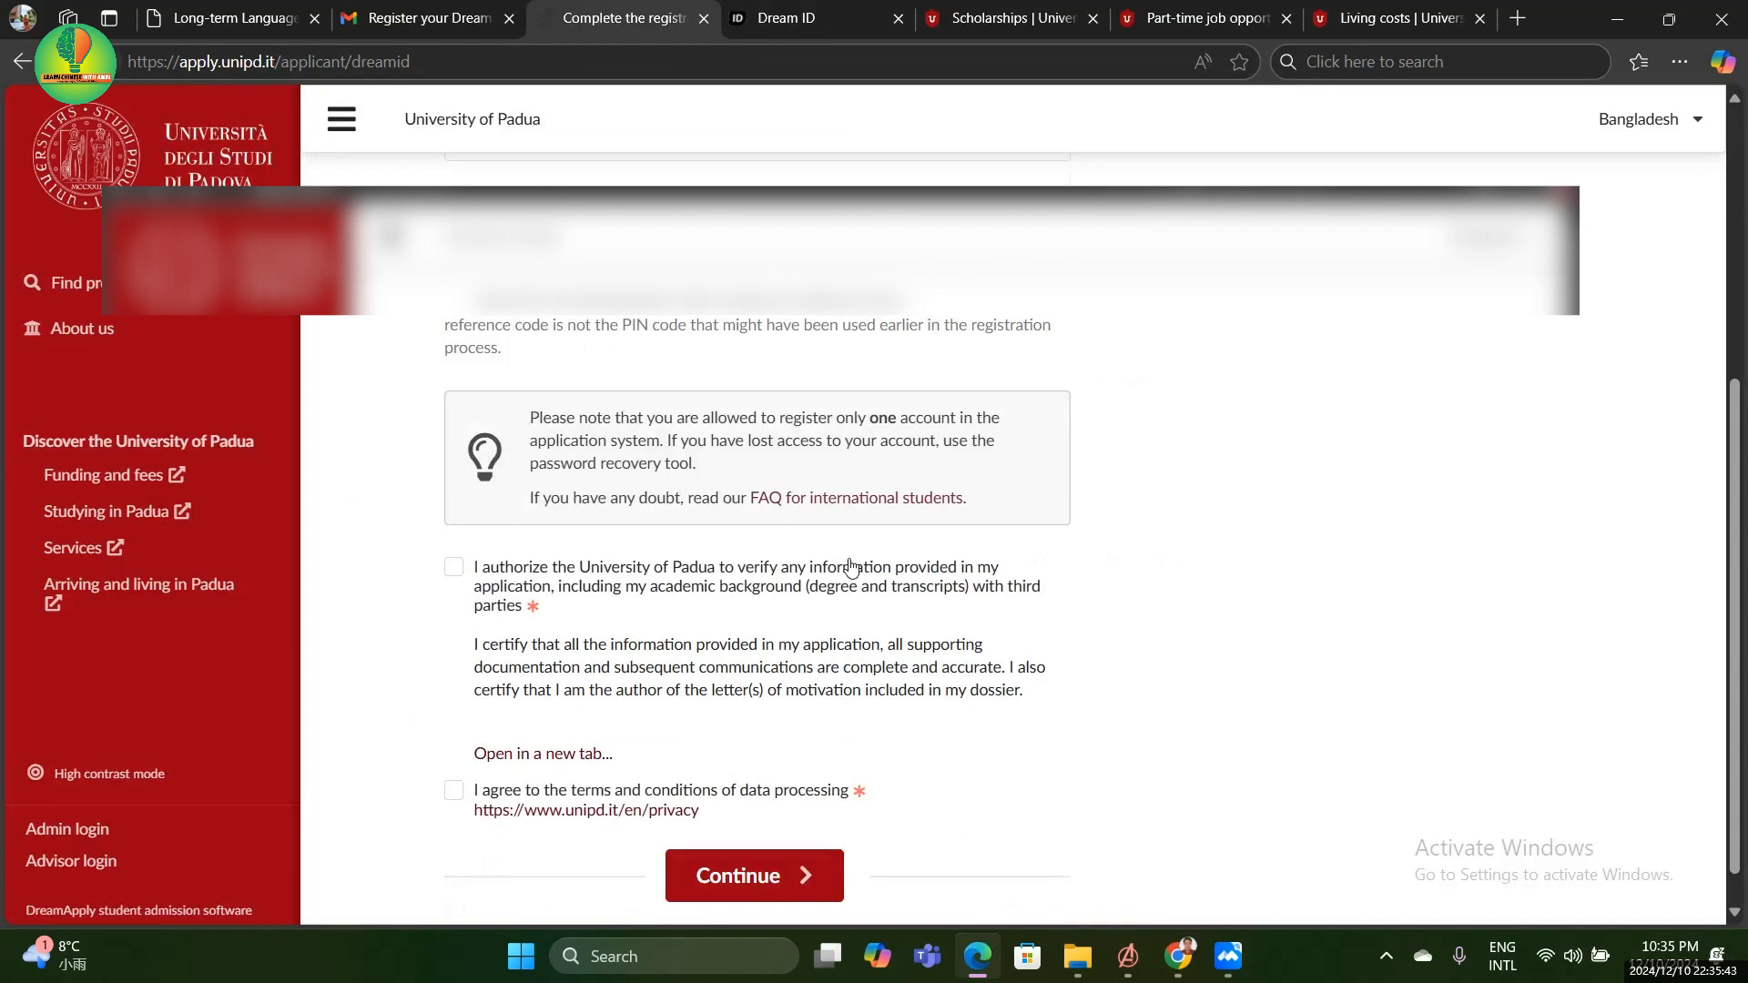
Authorize verification of the application information, agree to the data processing terms and complete the applicant registration
{"action": "left_click", "coordinate": [454, 567]}
{"action": "scroll", "coordinate": [497, 687], "scroll_direction": "down", "scroll_amount": 1}
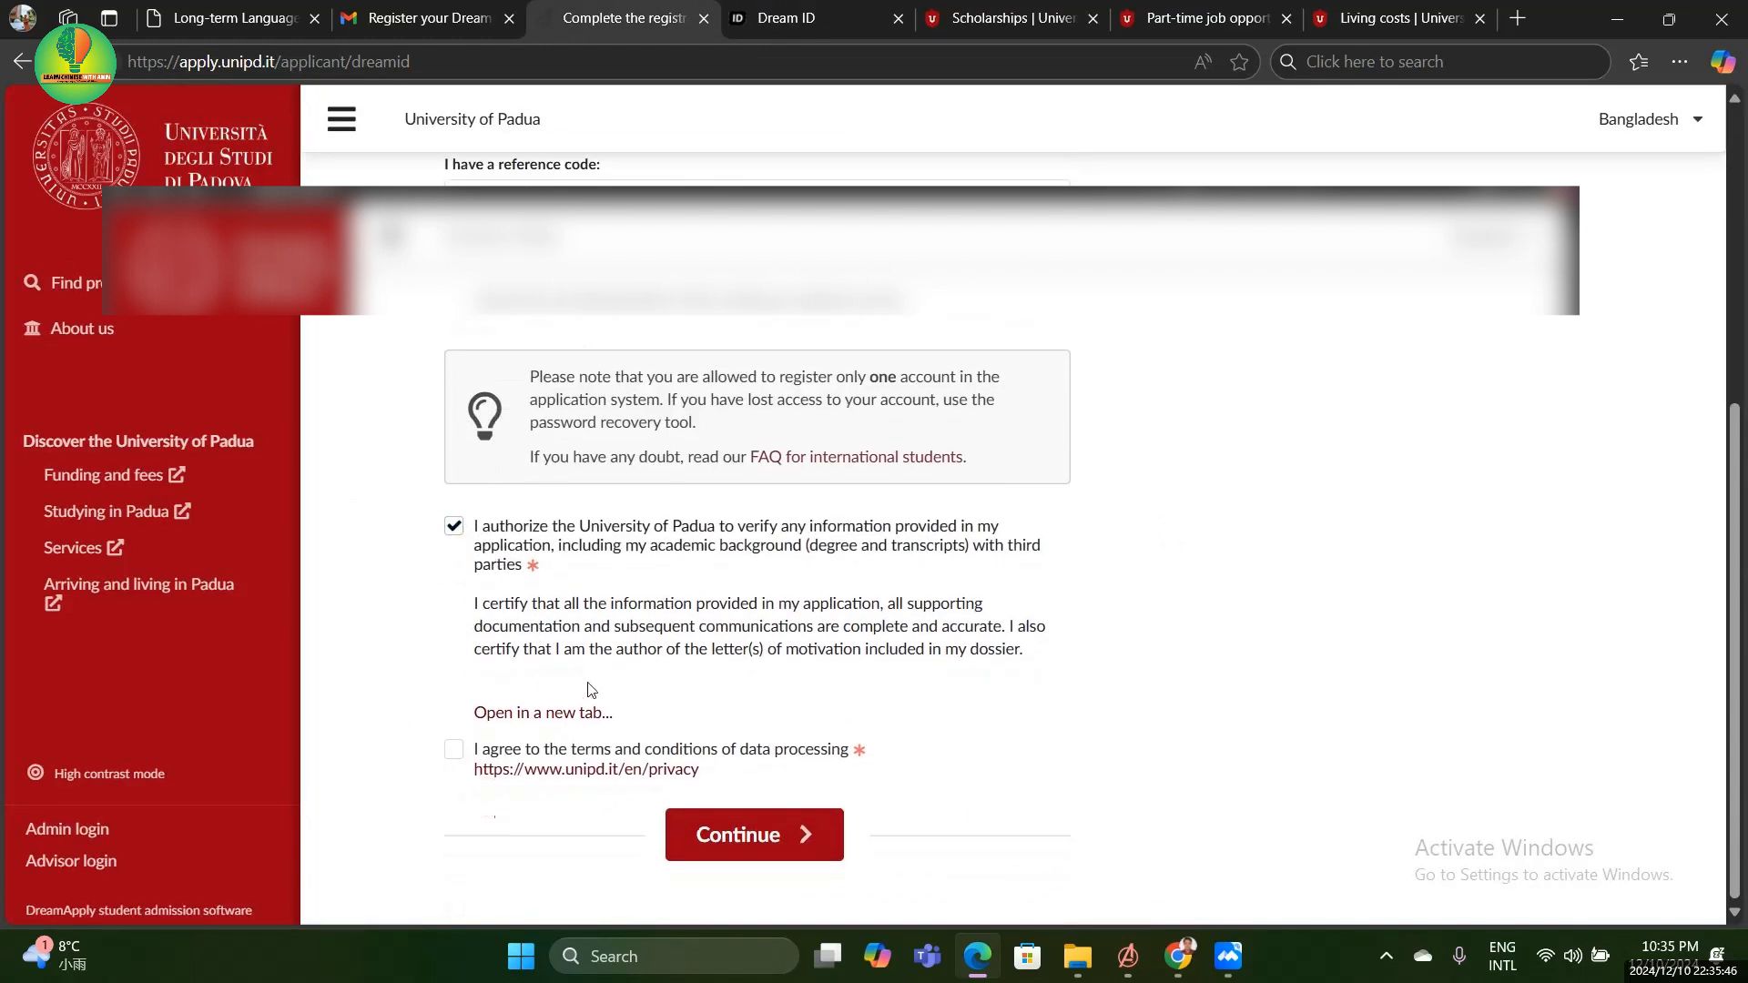
{"action": "left_click", "coordinate": [455, 750]}
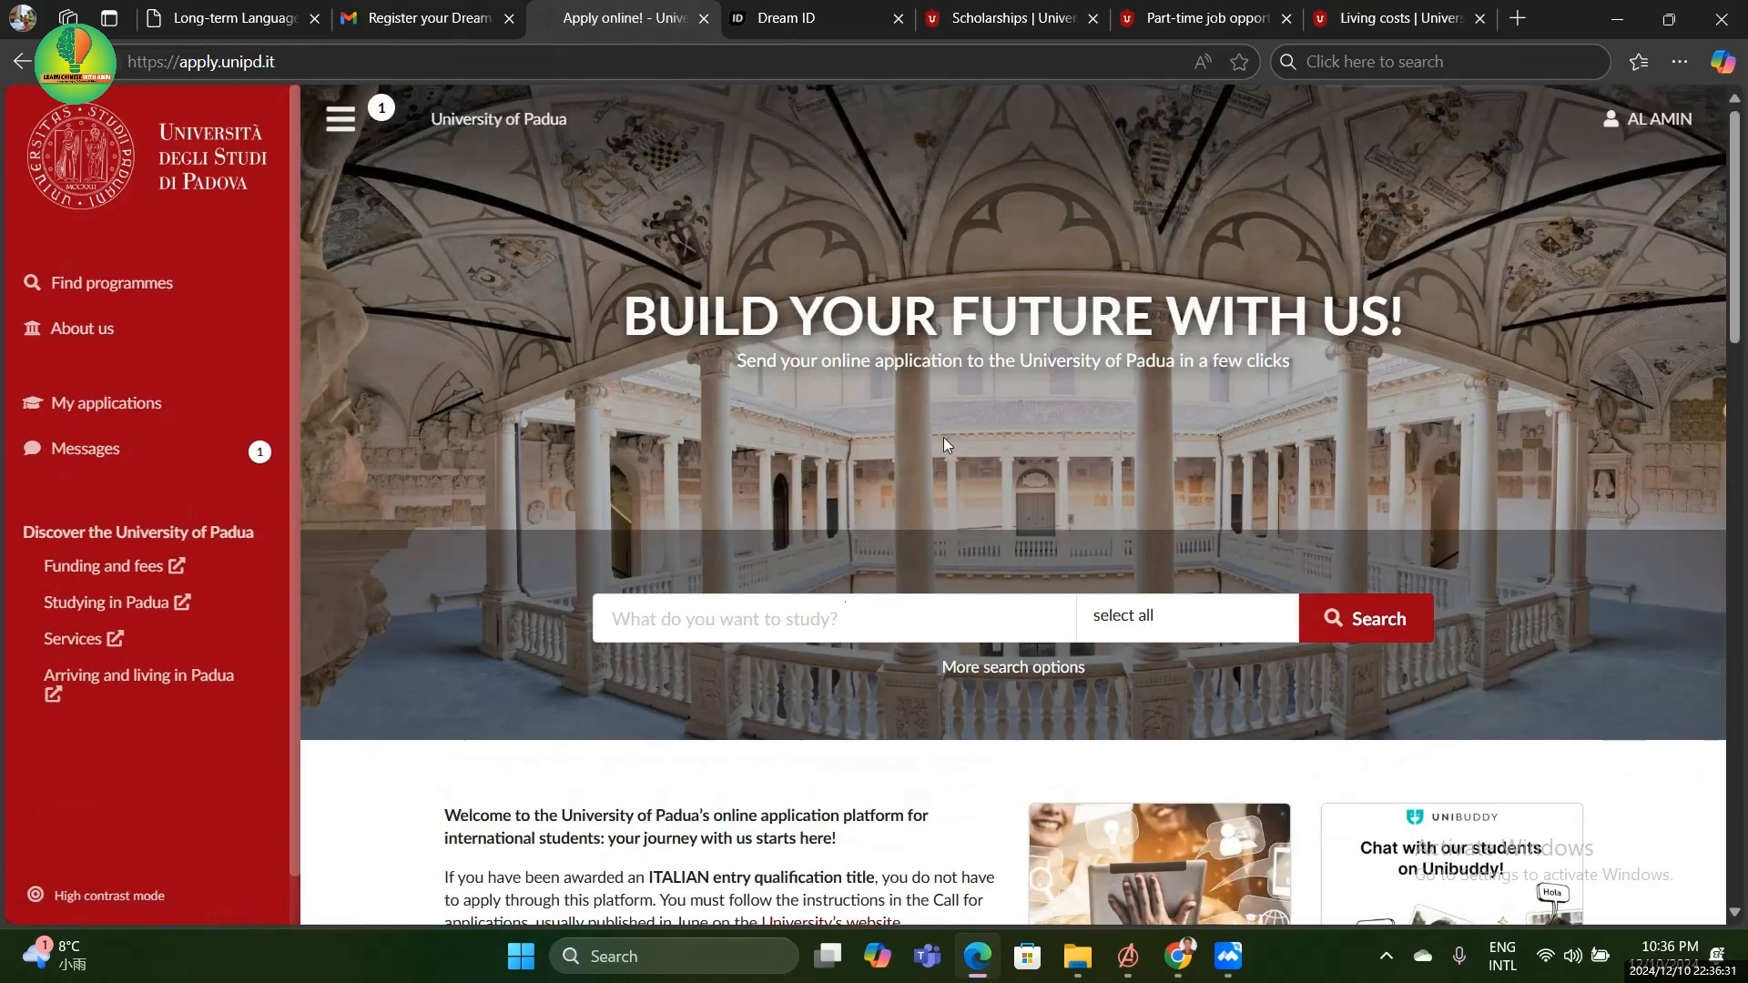
Open the applicant's list of applications from the portal home page and continue to the programme search
{"action": "scroll", "coordinate": [919, 526], "scroll_direction": "down", "scroll_amount": 2}
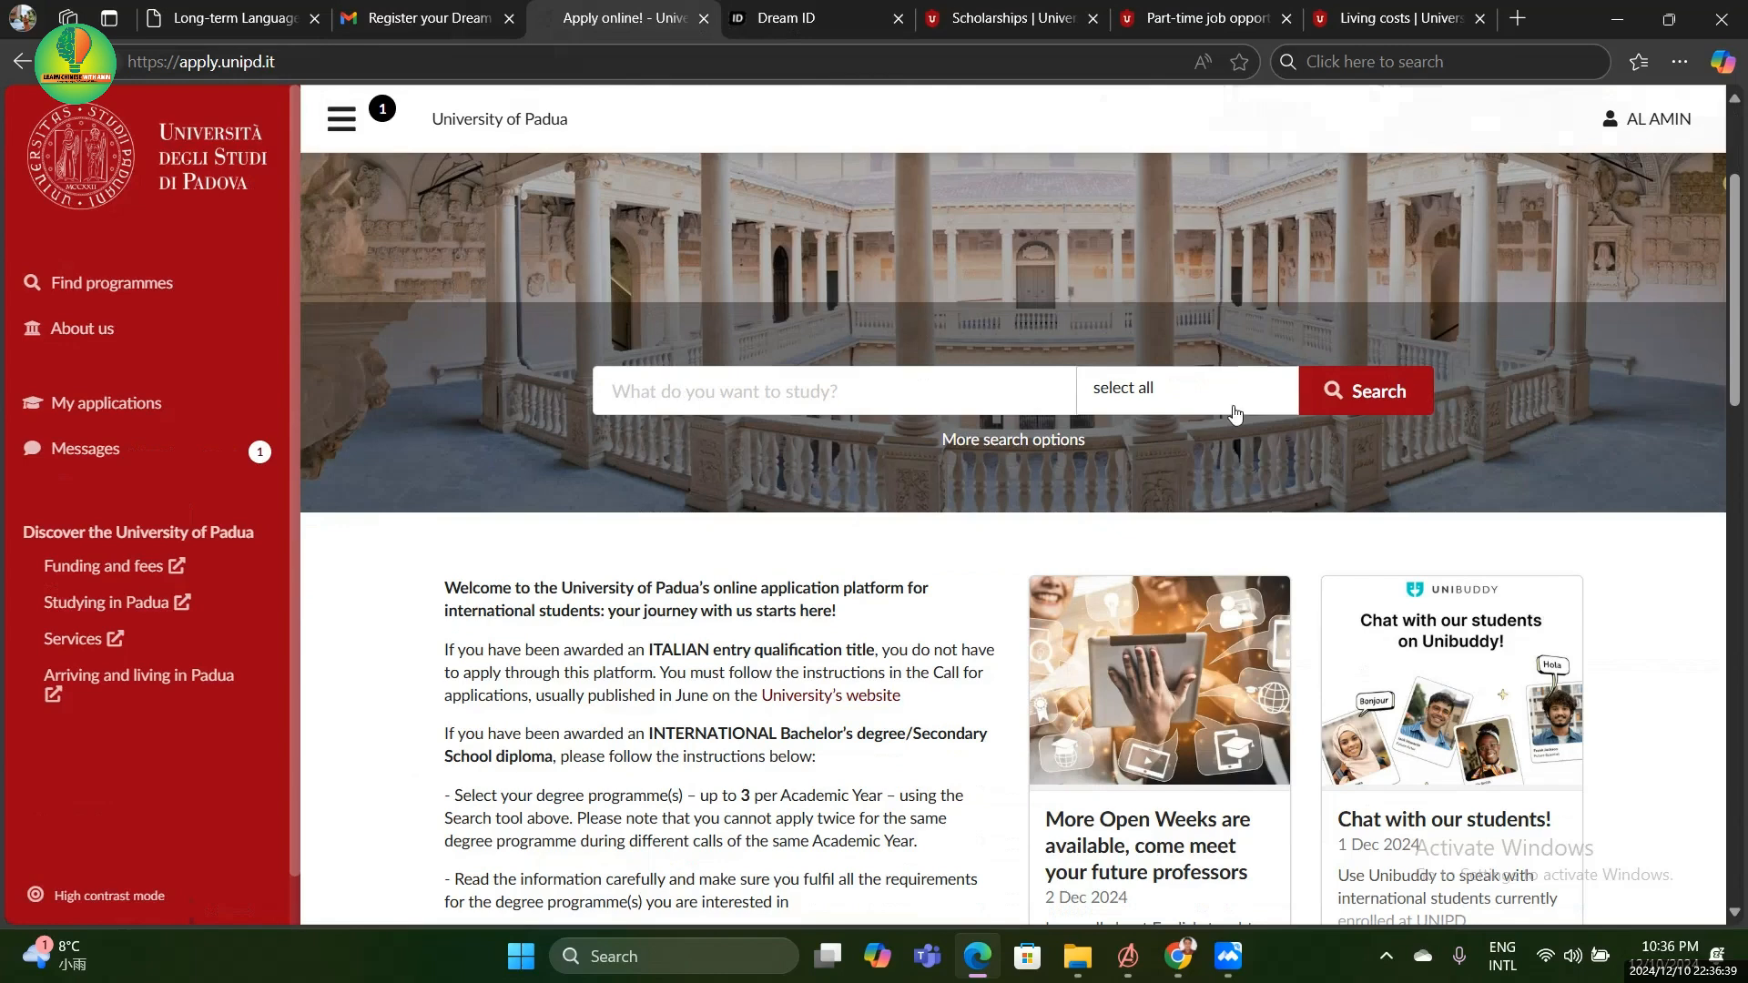
{"action": "scroll", "coordinate": [742, 593], "scroll_direction": "down", "scroll_amount": 2}
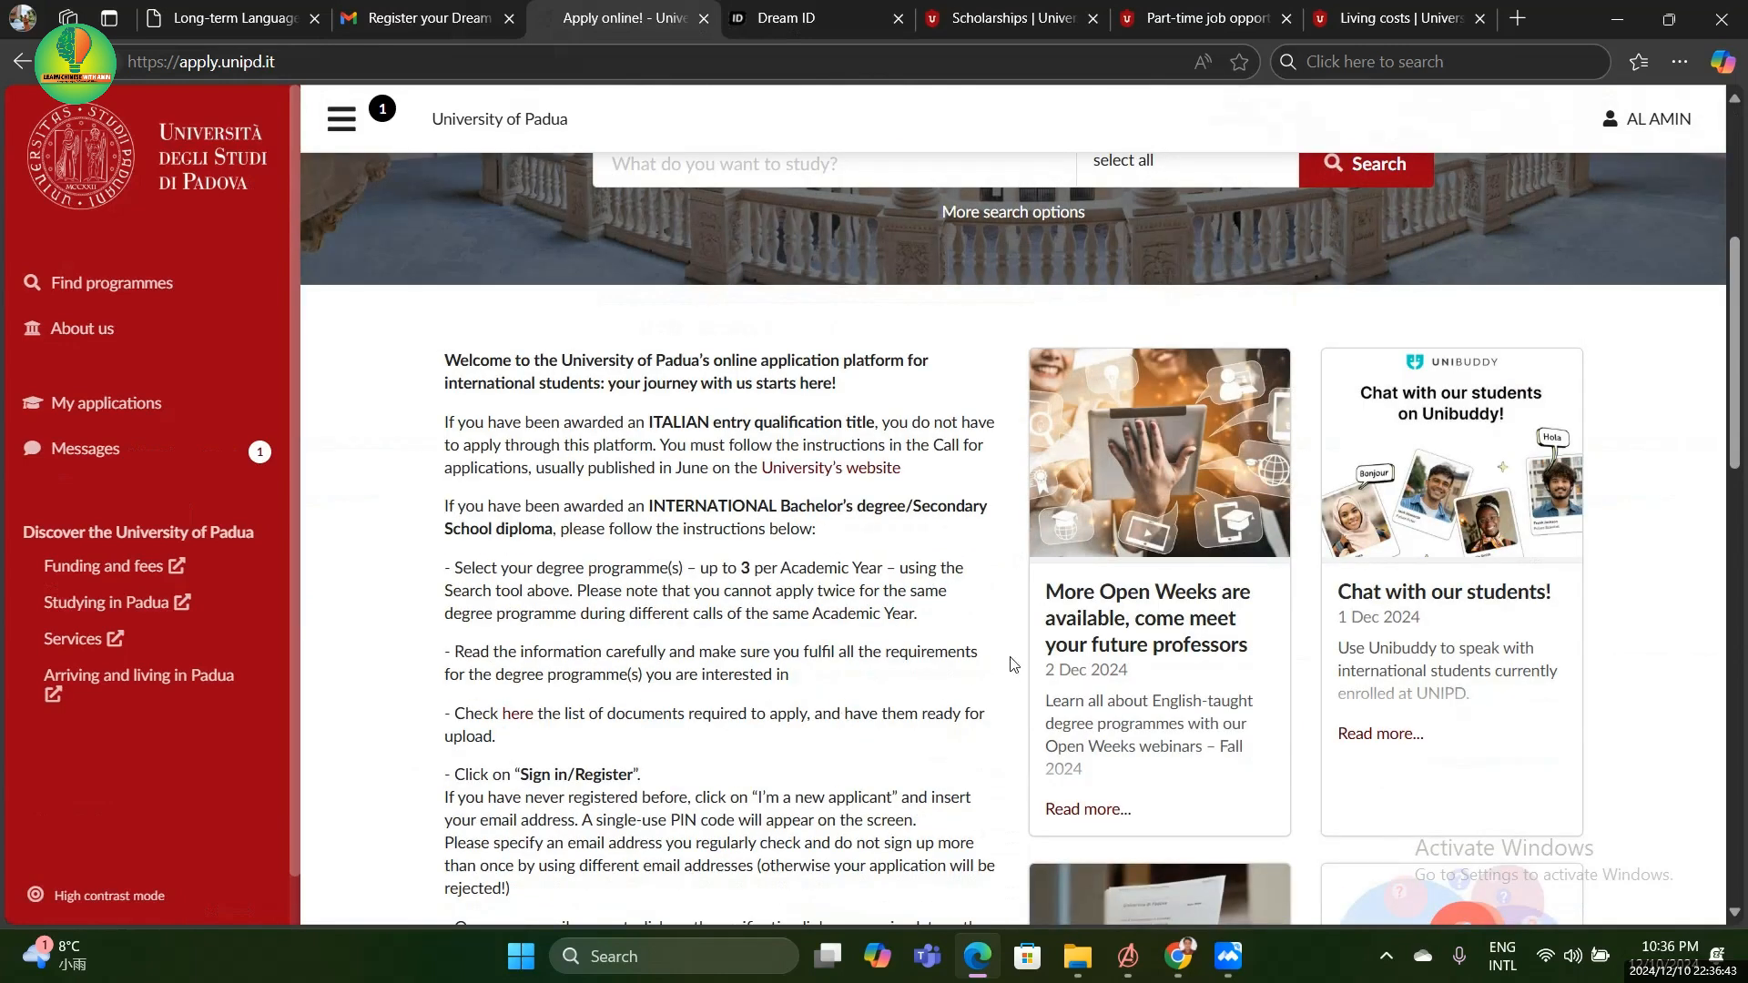
{"action": "scroll", "coordinate": [1167, 381], "scroll_direction": "up", "scroll_amount": 2}
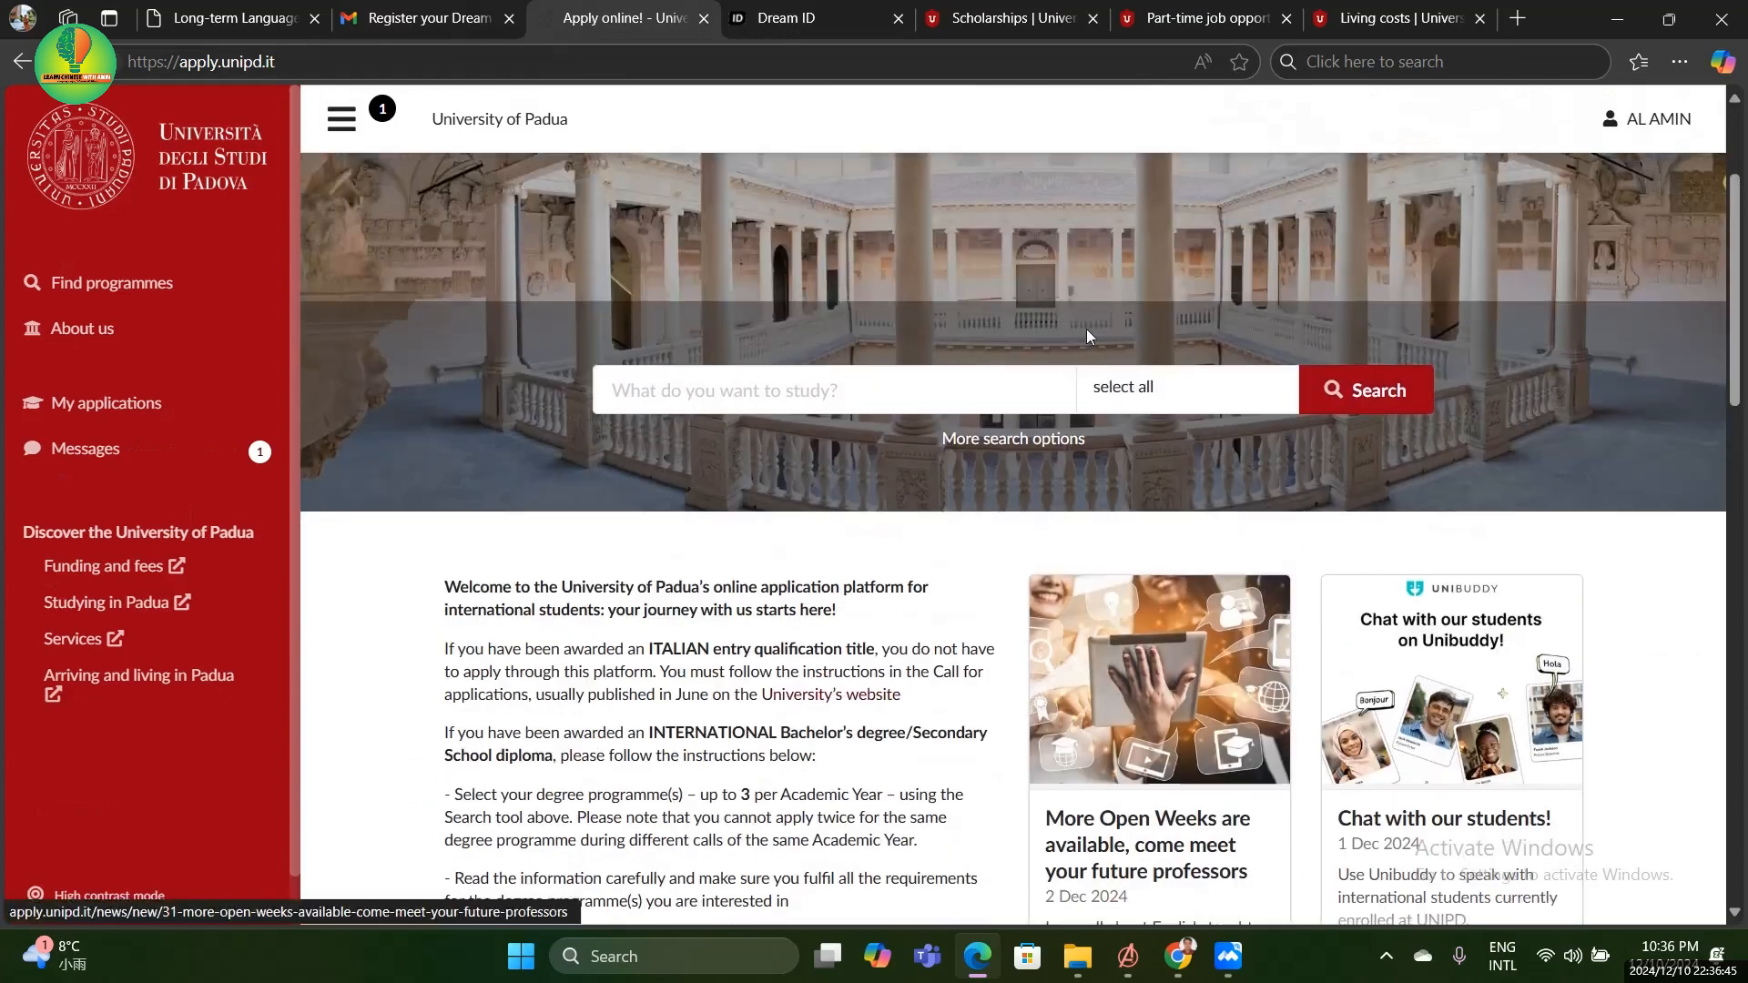
{"action": "left_click", "coordinate": [76, 411]}
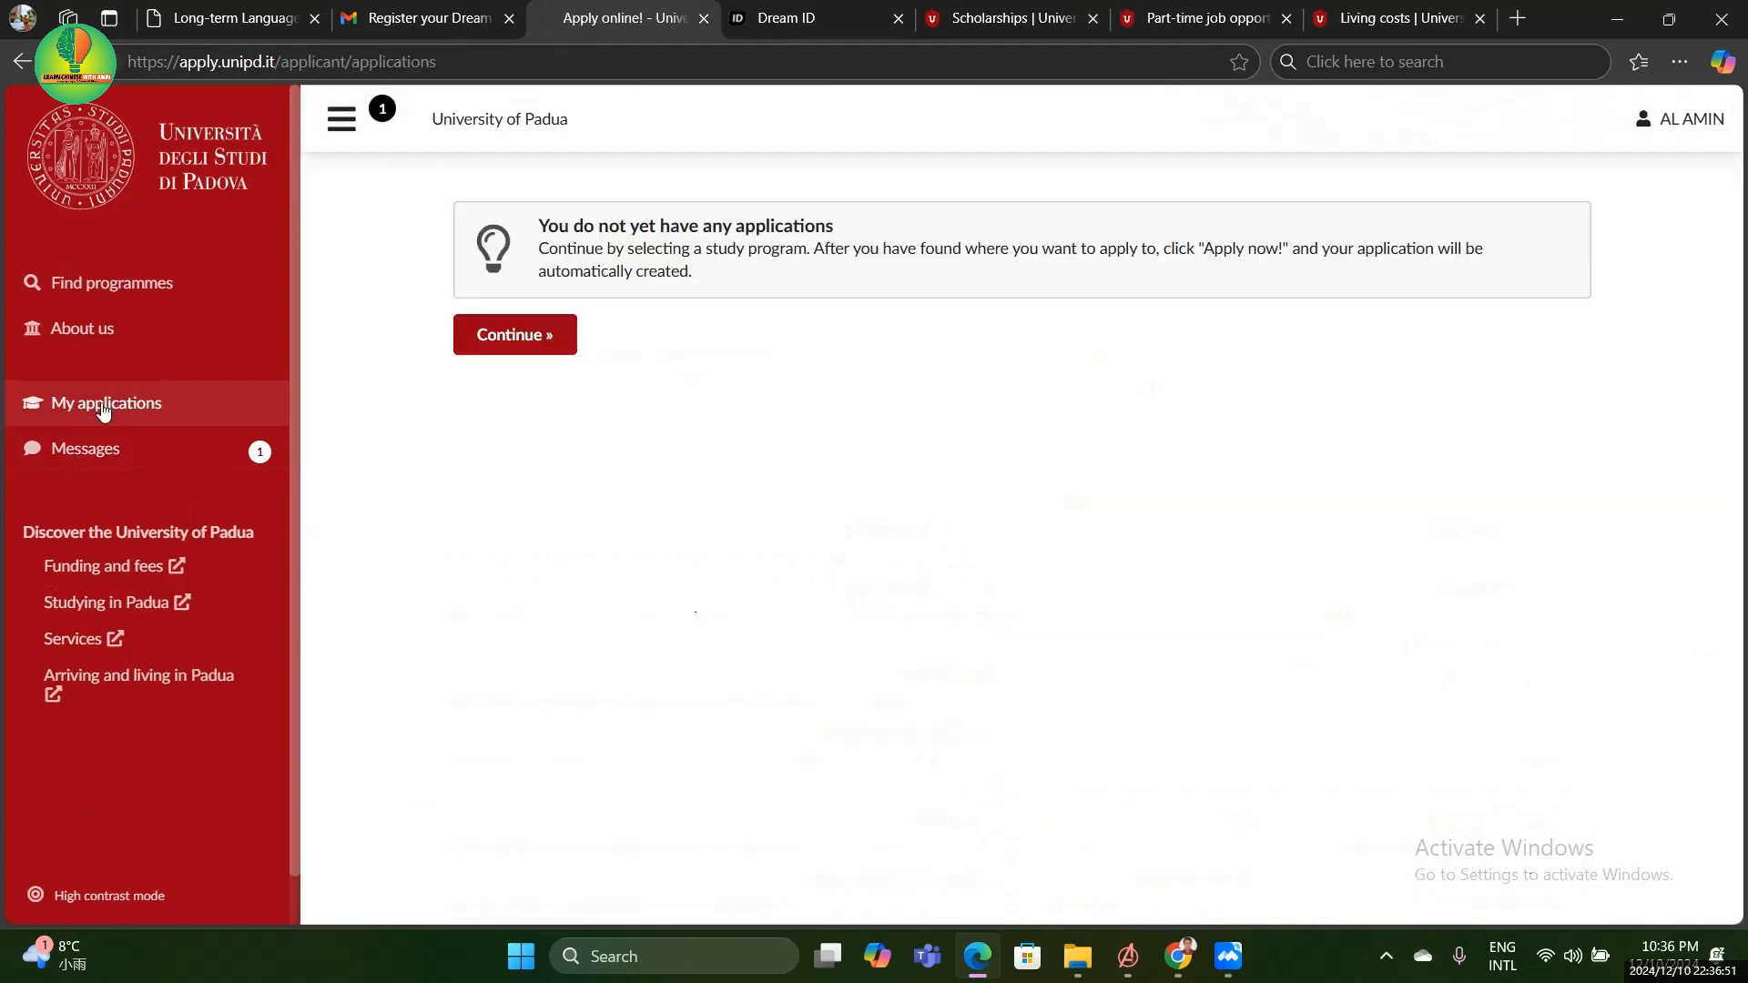
{"action": "left_click", "coordinate": [515, 344]}
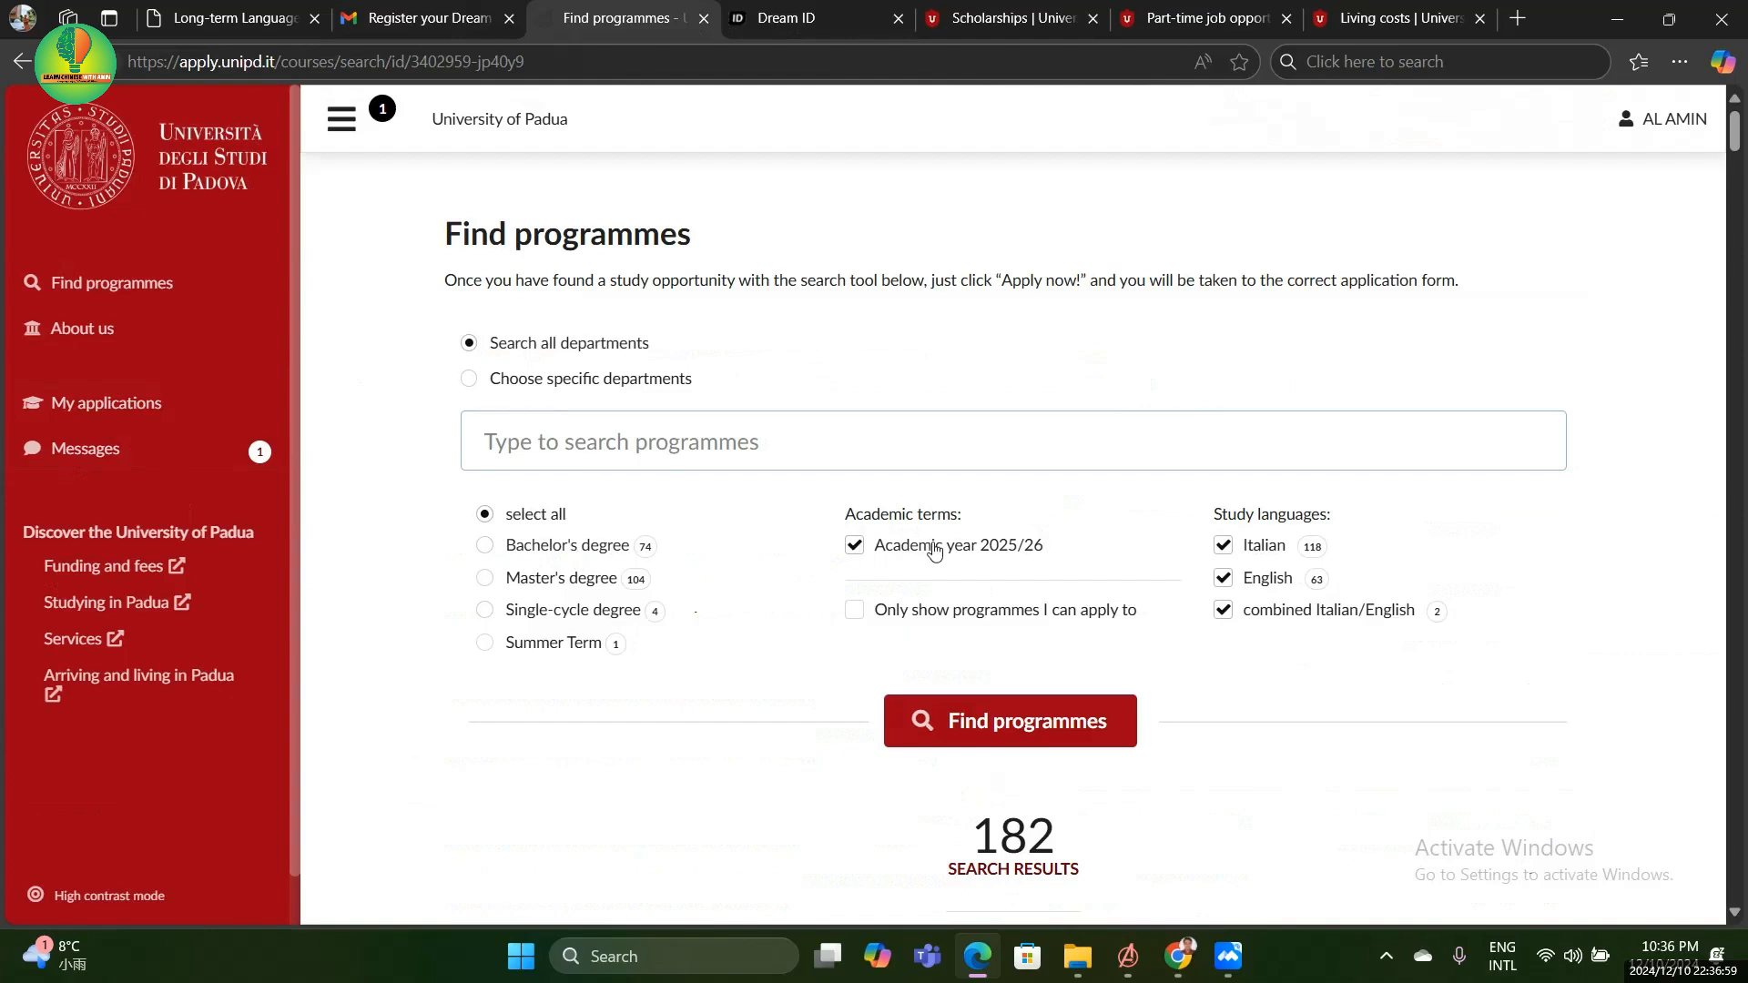
Search for bachelor's degree programmes for academic year 2025/26, with English as the only study language
{"action": "left_click", "coordinate": [487, 544]}
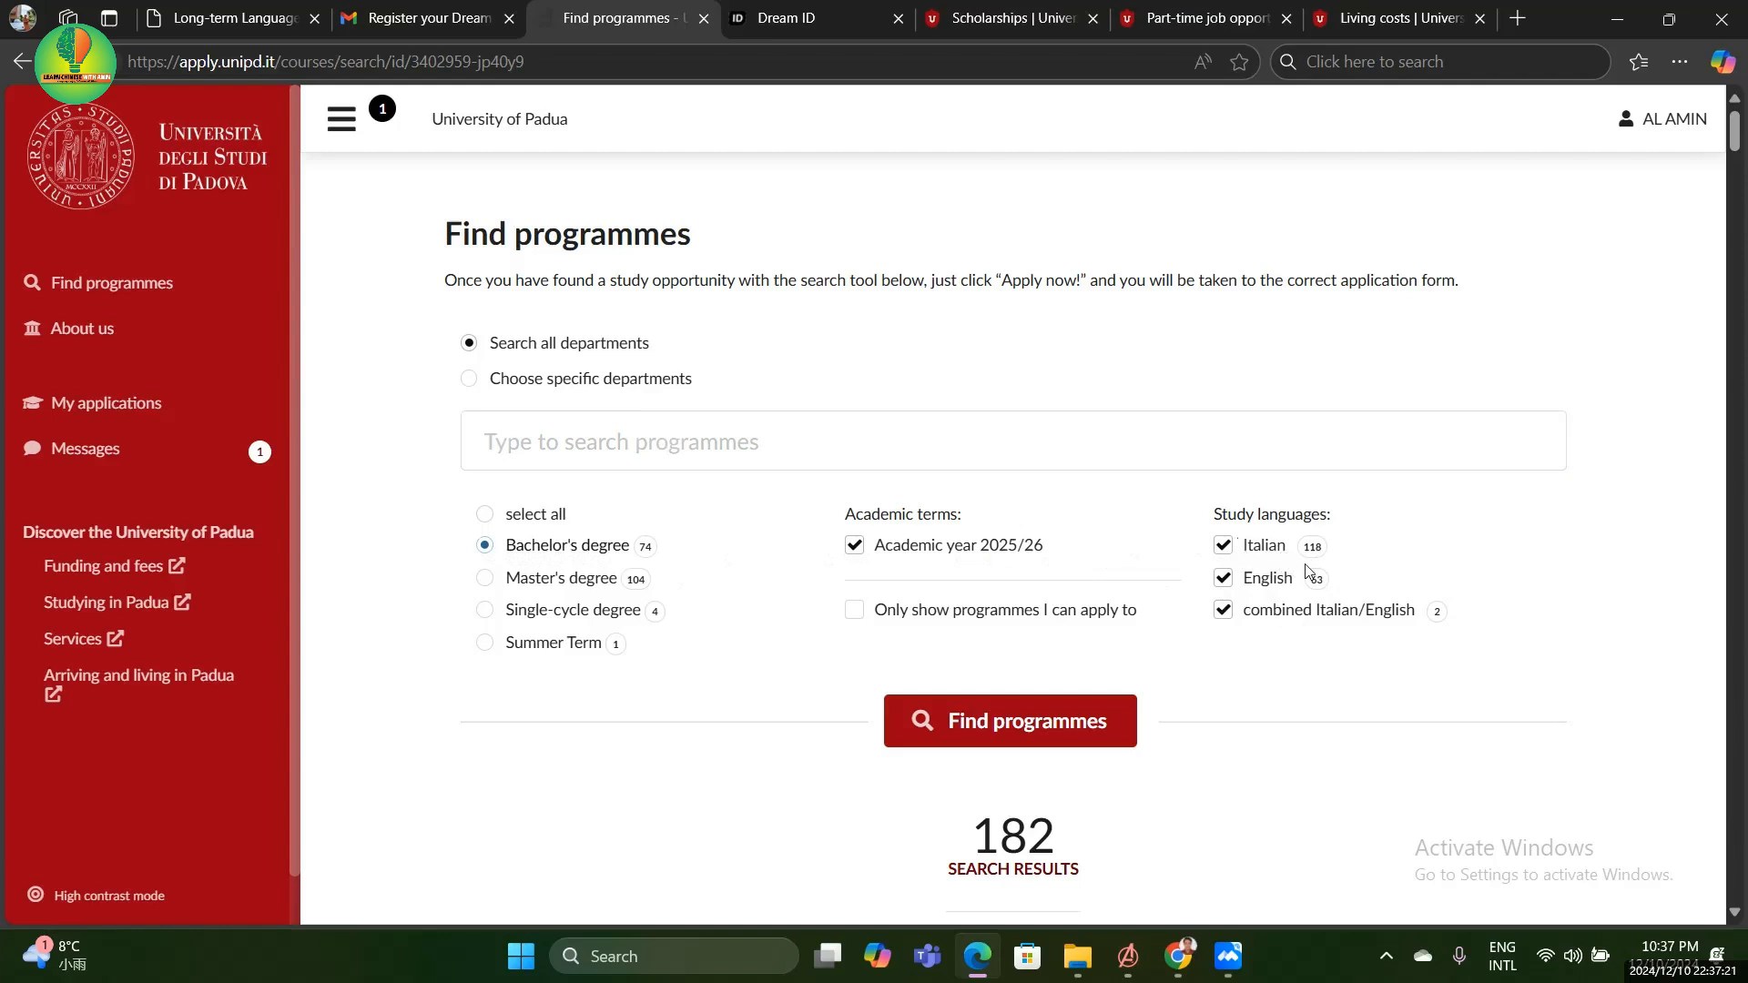
{"action": "left_click", "coordinate": [1222, 546]}
{"action": "left_click", "coordinate": [1224, 611]}
{"action": "left_click", "coordinate": [1042, 733]}
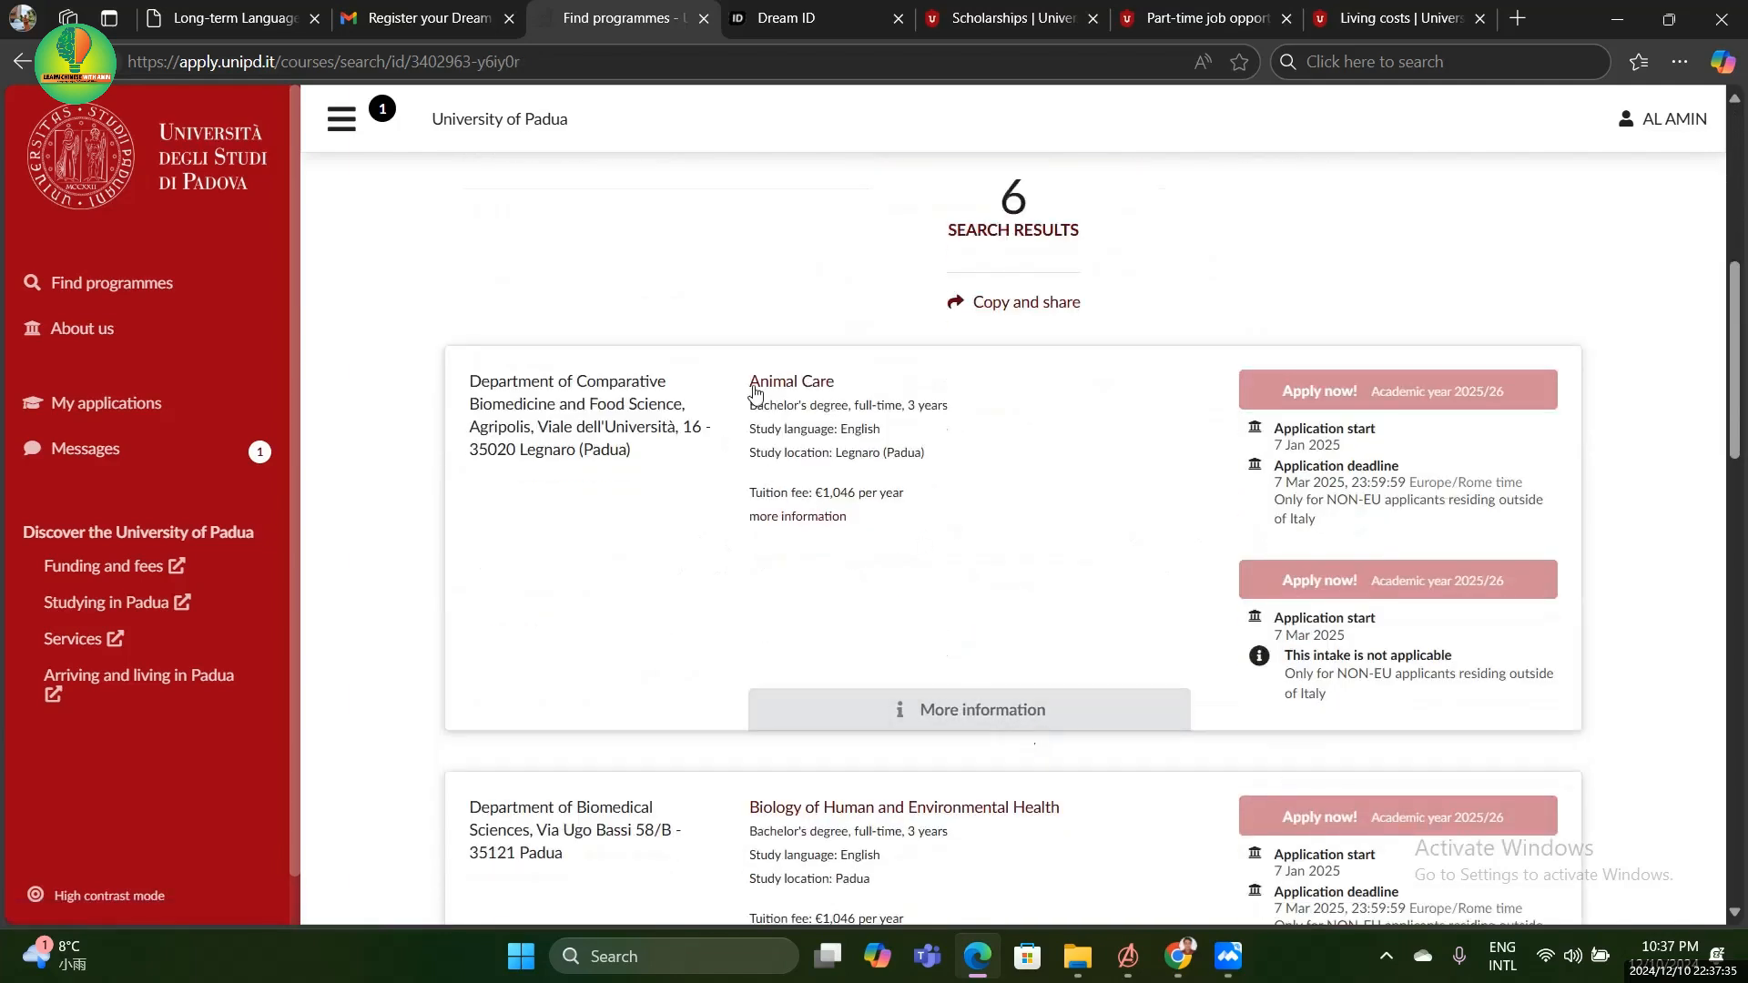
Review the bachelor's programmes' fees and application dates, check the Techniques and Methods in Psychological Science page, and return to the results
{"action": "scroll", "coordinate": [869, 619], "scroll_direction": "down", "scroll_amount": 3}
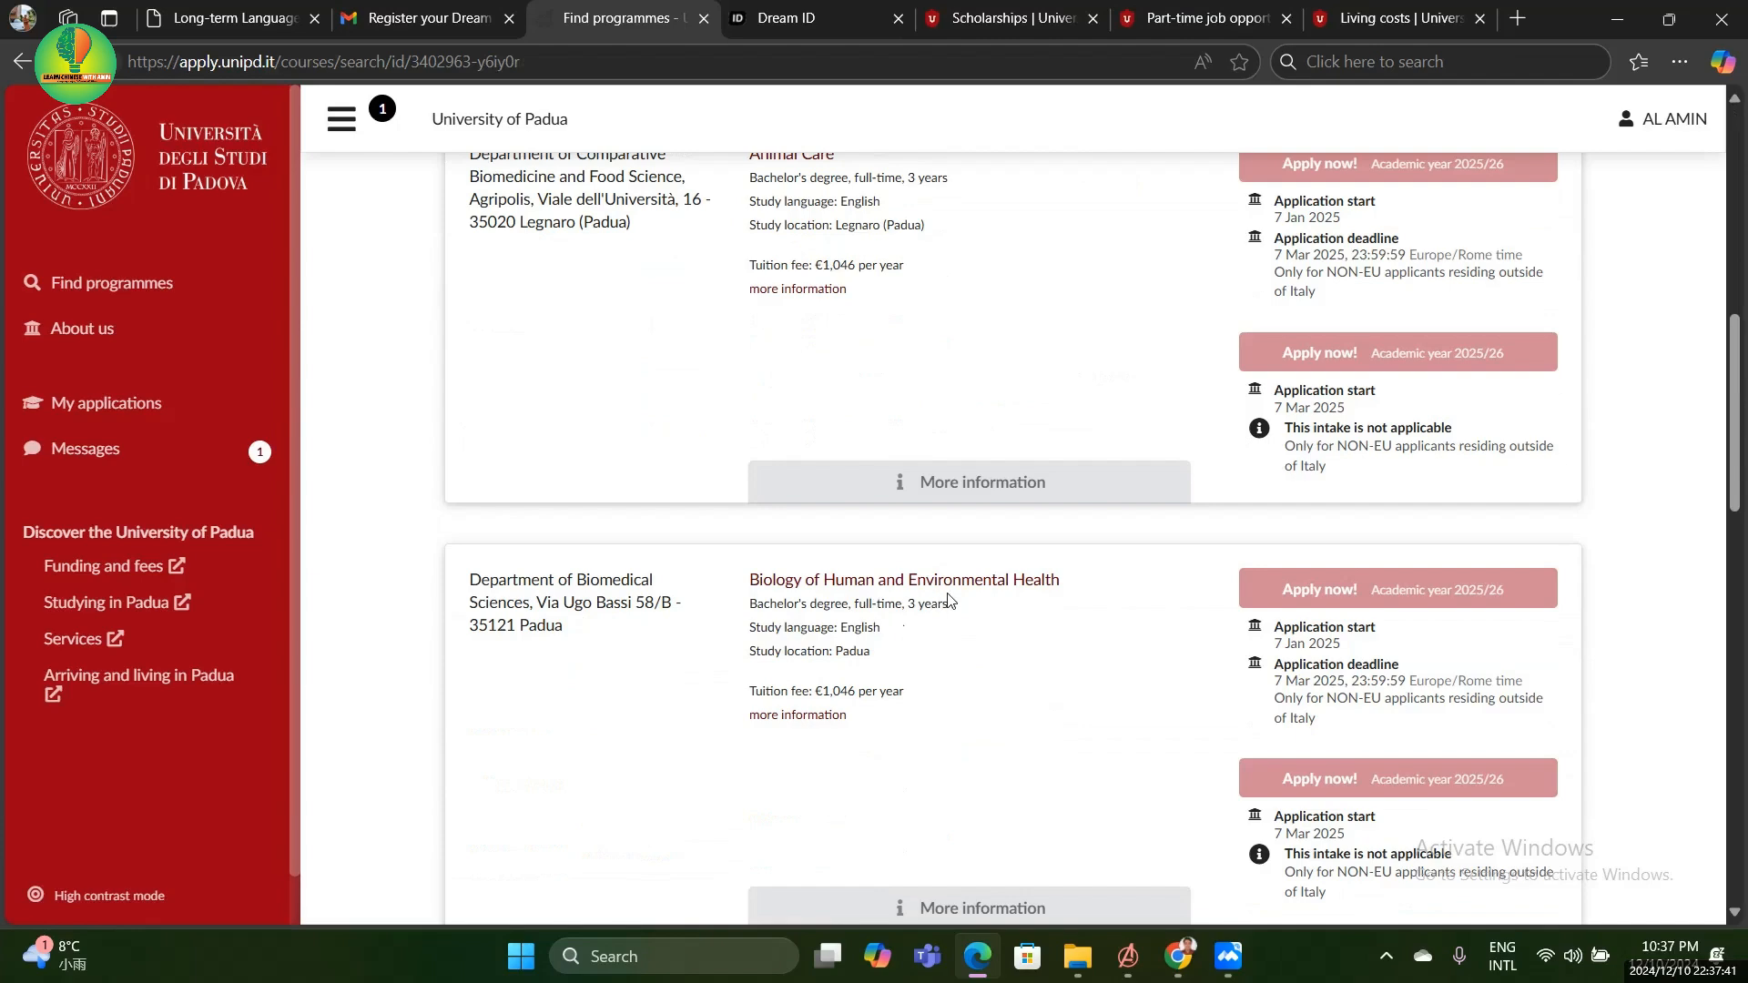
{"action": "scroll", "coordinate": [1055, 603], "scroll_direction": "down", "scroll_amount": 6}
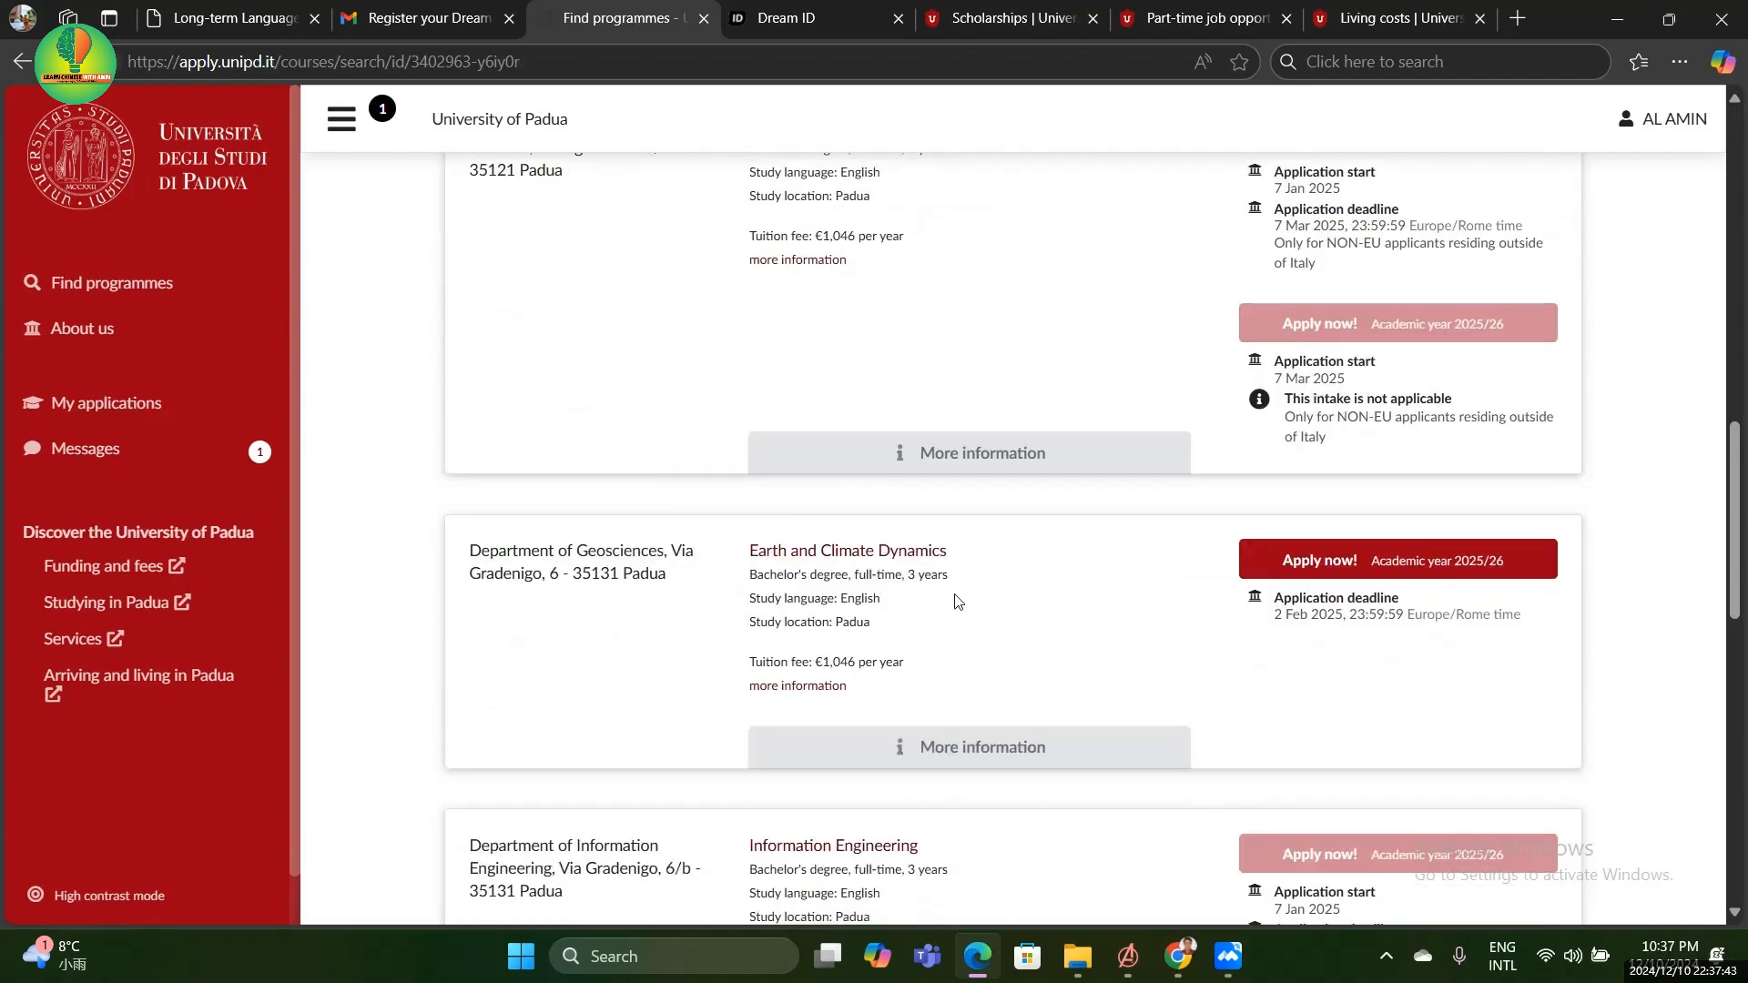
{"action": "scroll", "coordinate": [983, 605], "scroll_direction": "up", "scroll_amount": 3}
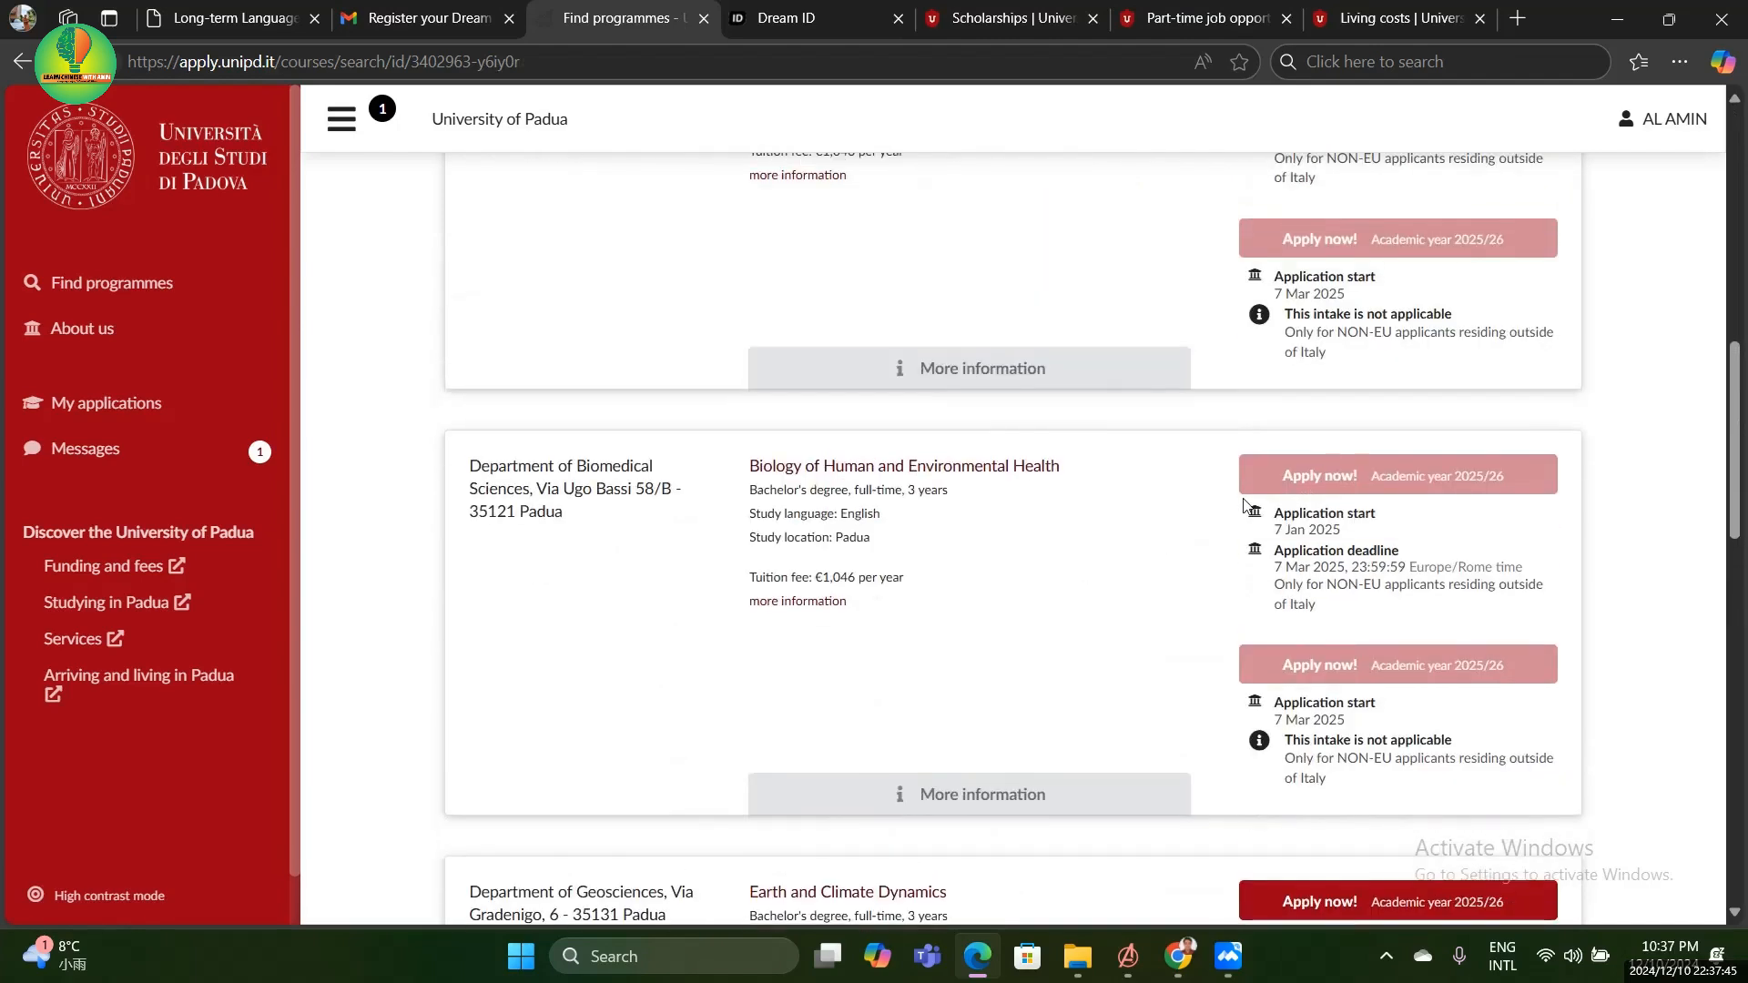
{"action": "scroll", "coordinate": [880, 374], "scroll_direction": "up", "scroll_amount": 2}
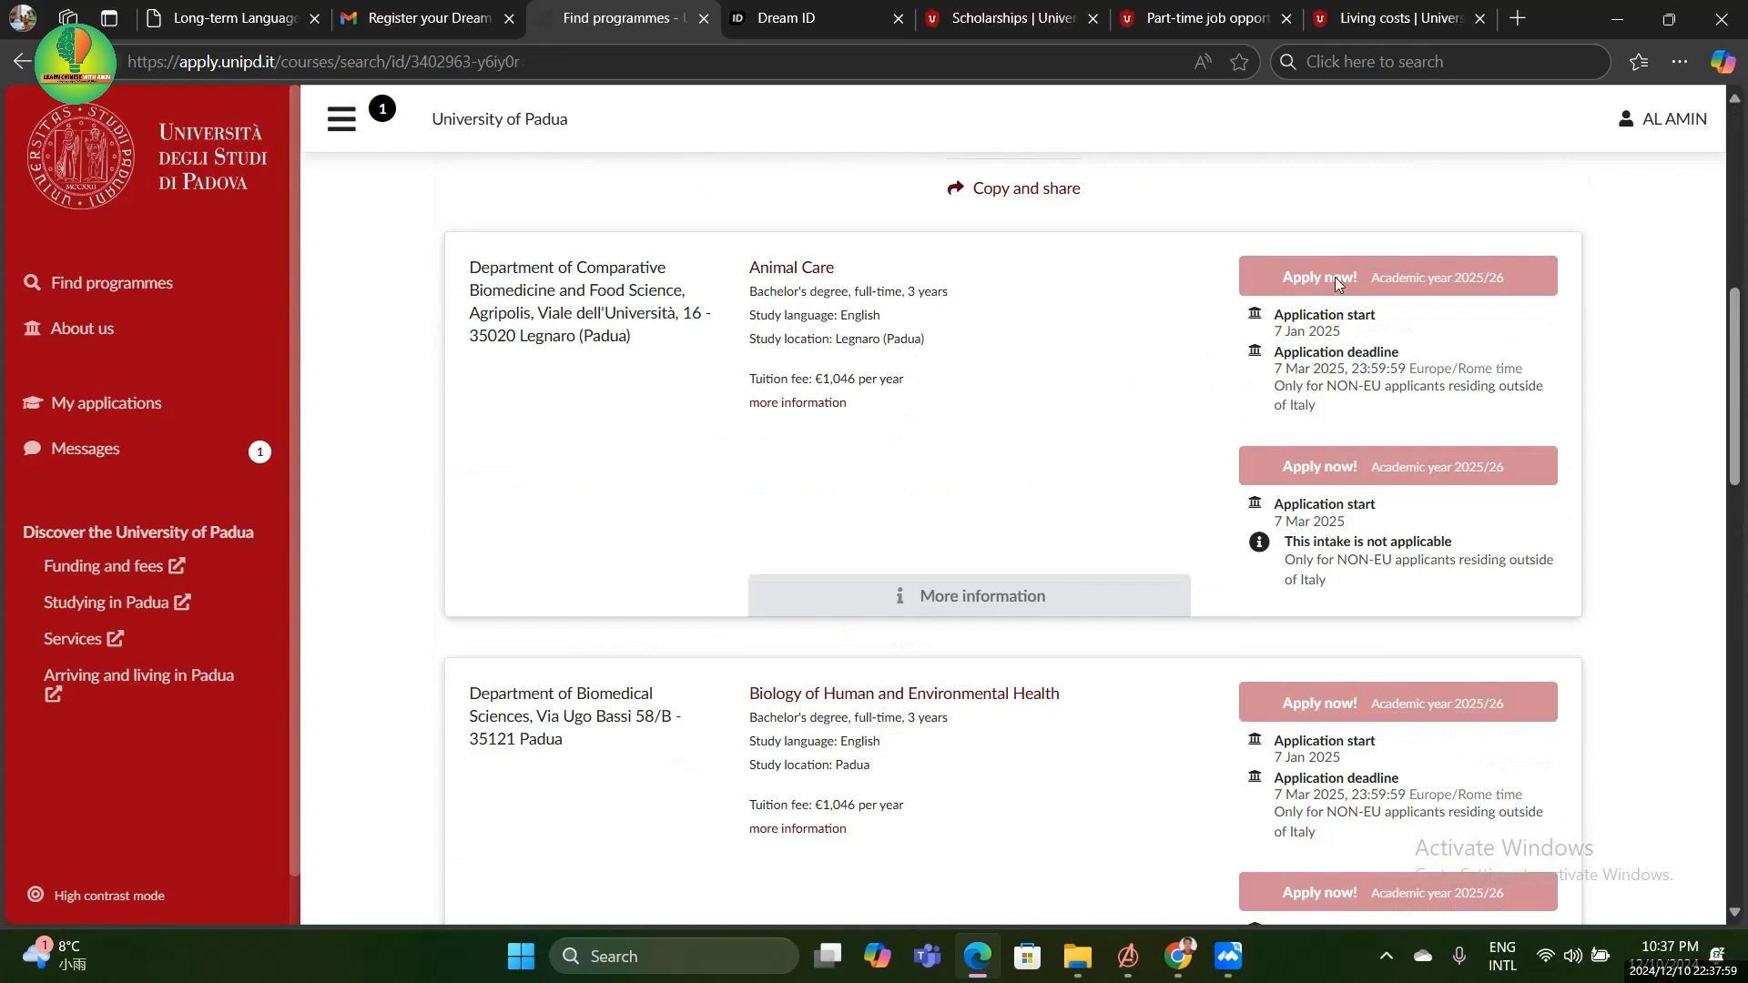
{"action": "scroll", "coordinate": [1338, 364], "scroll_direction": "down", "scroll_amount": 2}
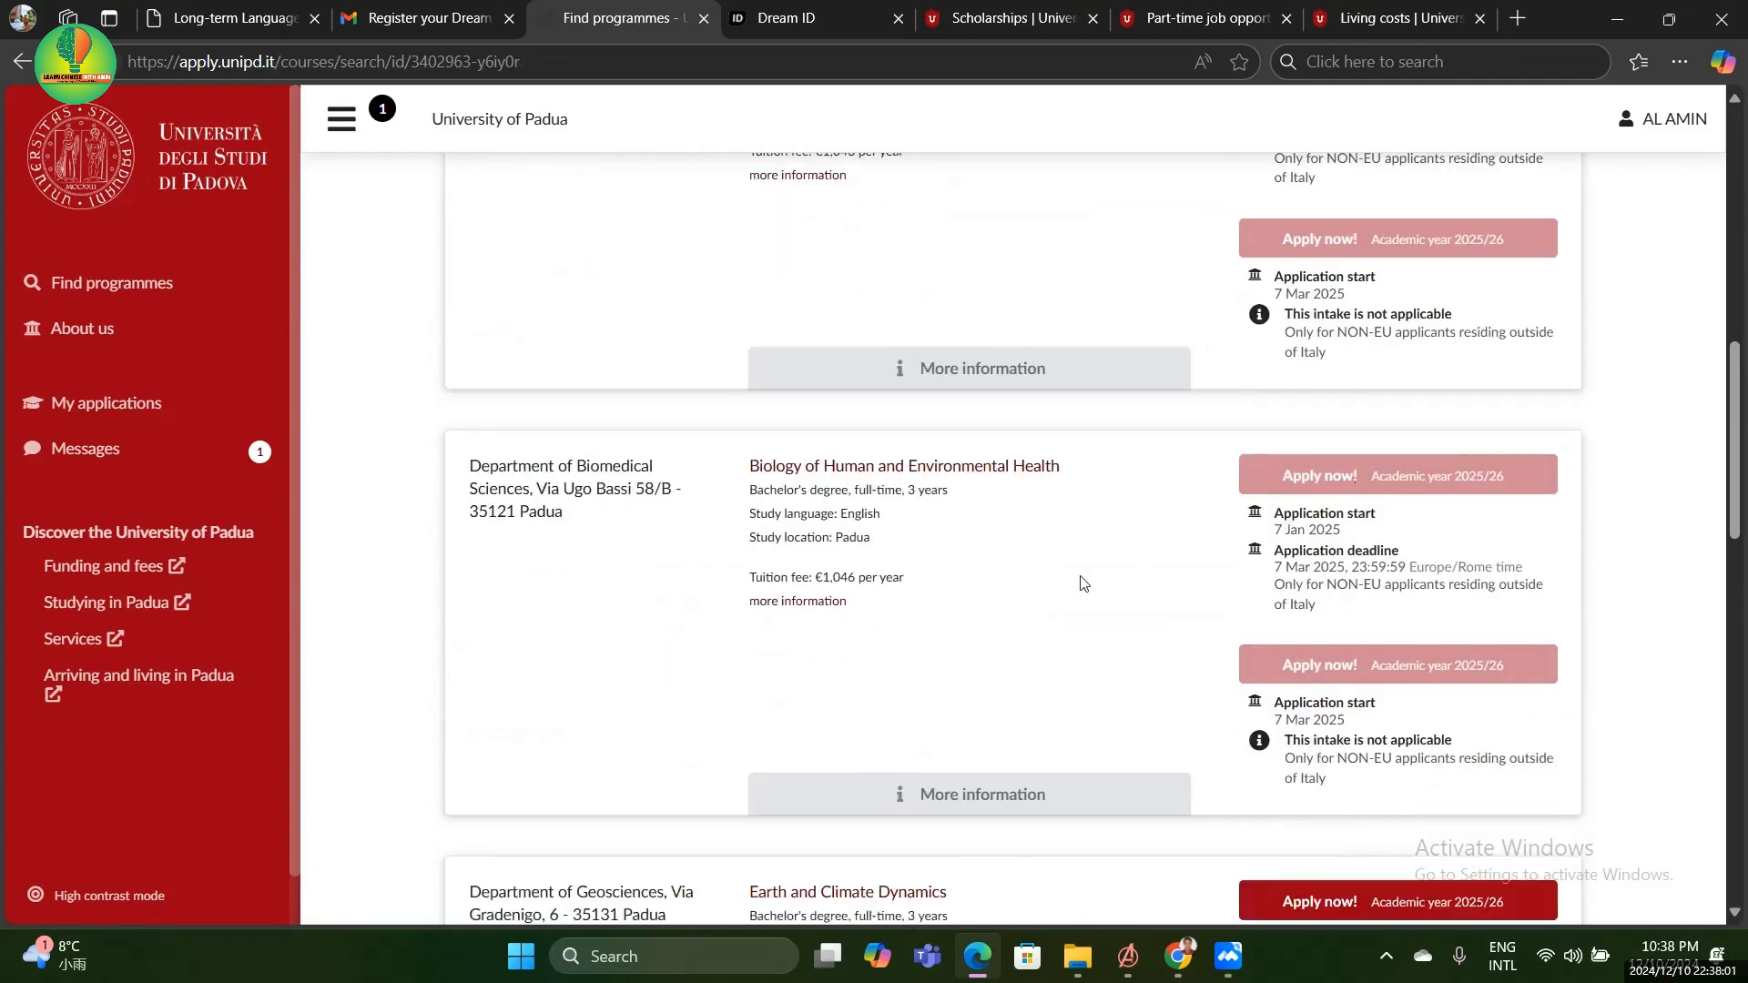
{"action": "scroll", "coordinate": [1083, 583], "scroll_direction": "down", "scroll_amount": 2}
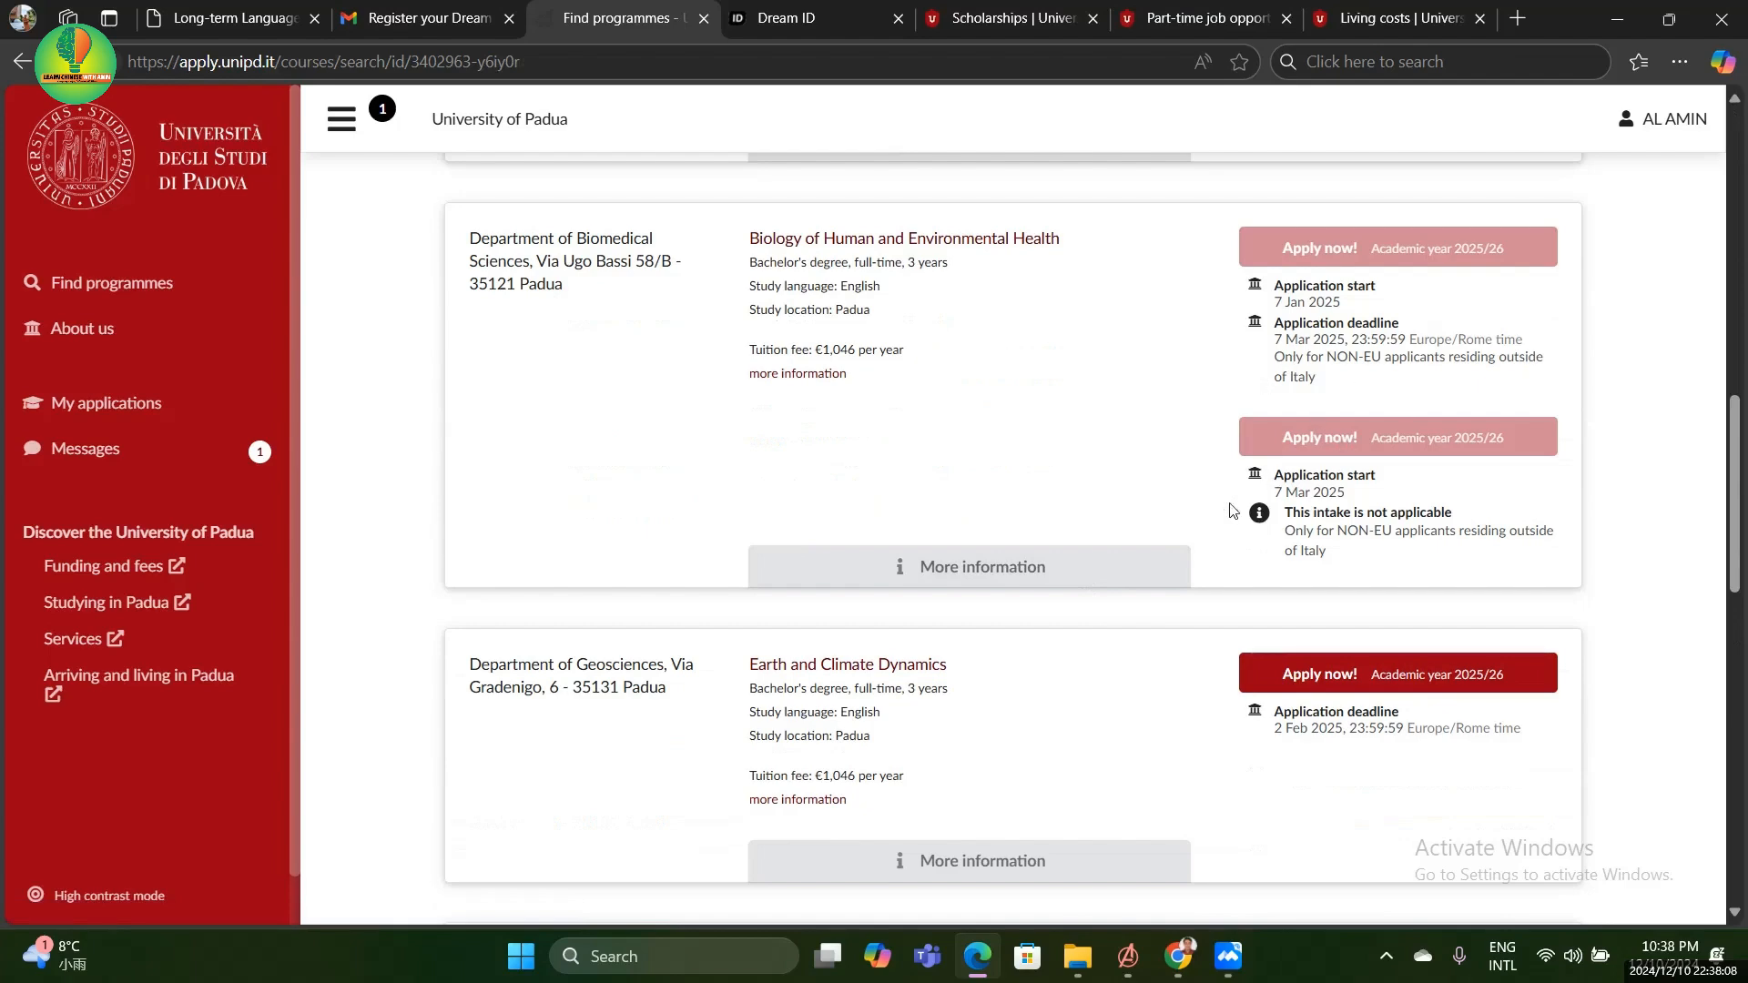
{"action": "scroll", "coordinate": [1230, 510], "scroll_direction": "down", "scroll_amount": 2}
{"action": "scroll", "coordinate": [926, 553], "scroll_direction": "down", "scroll_amount": 10}
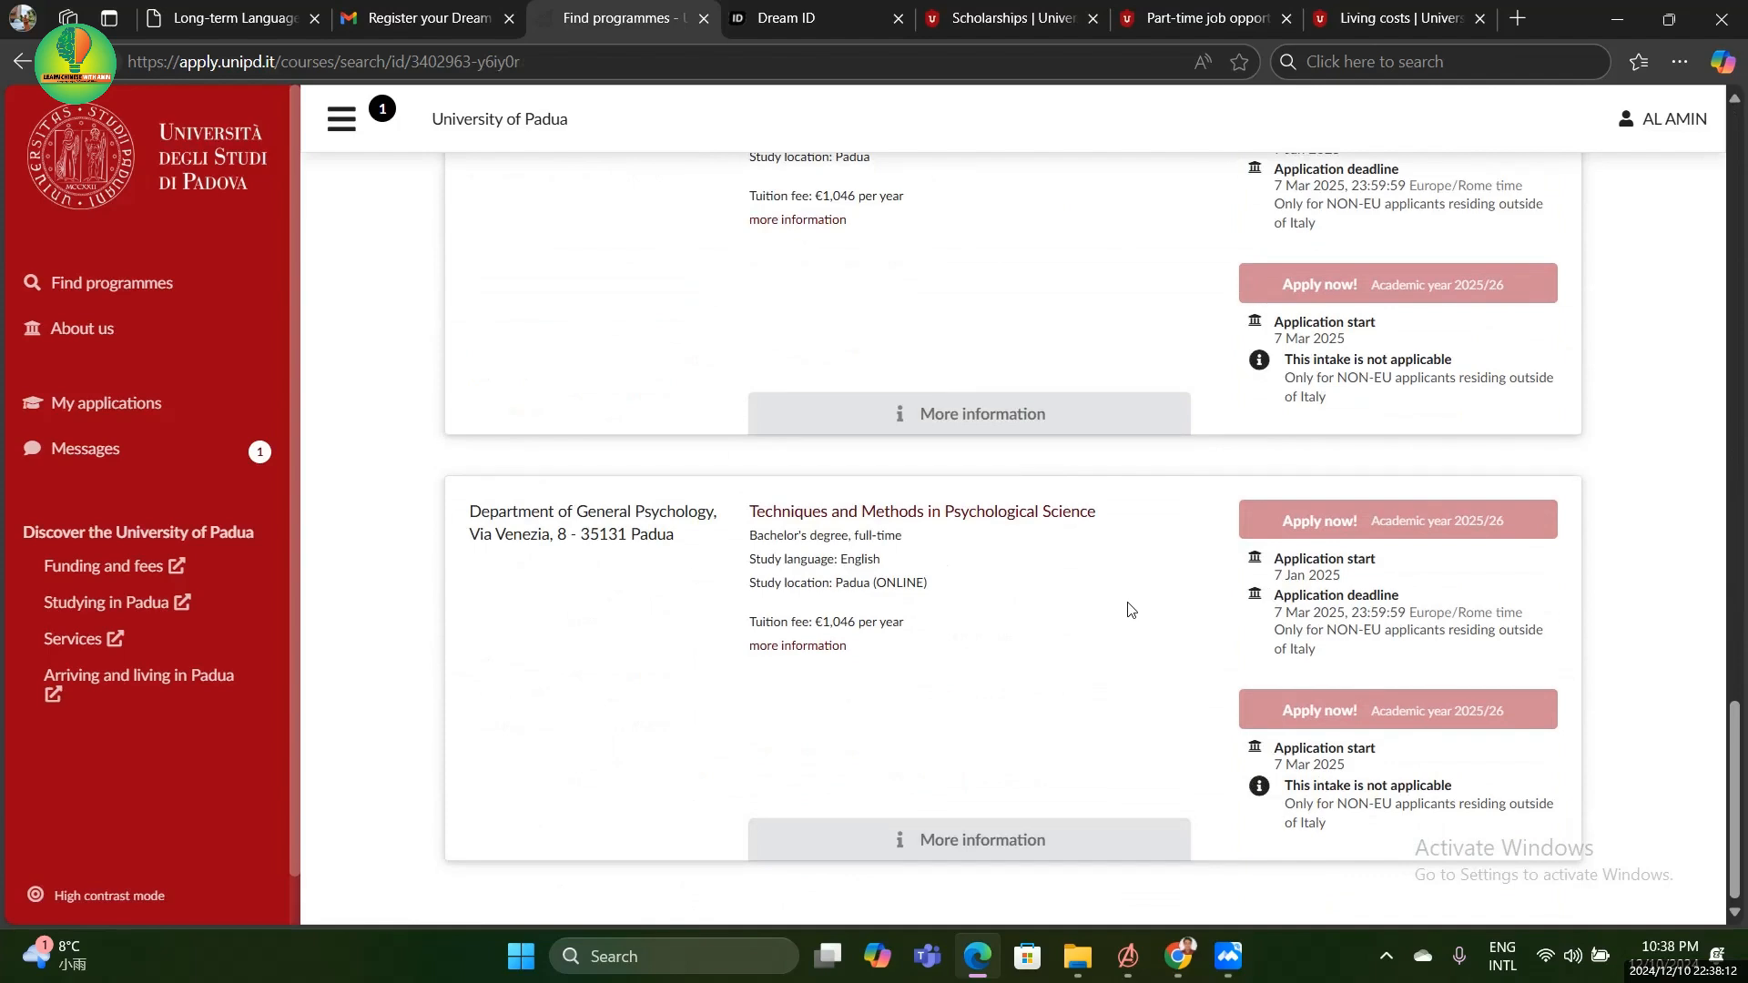
{"action": "left_click", "coordinate": [977, 842]}
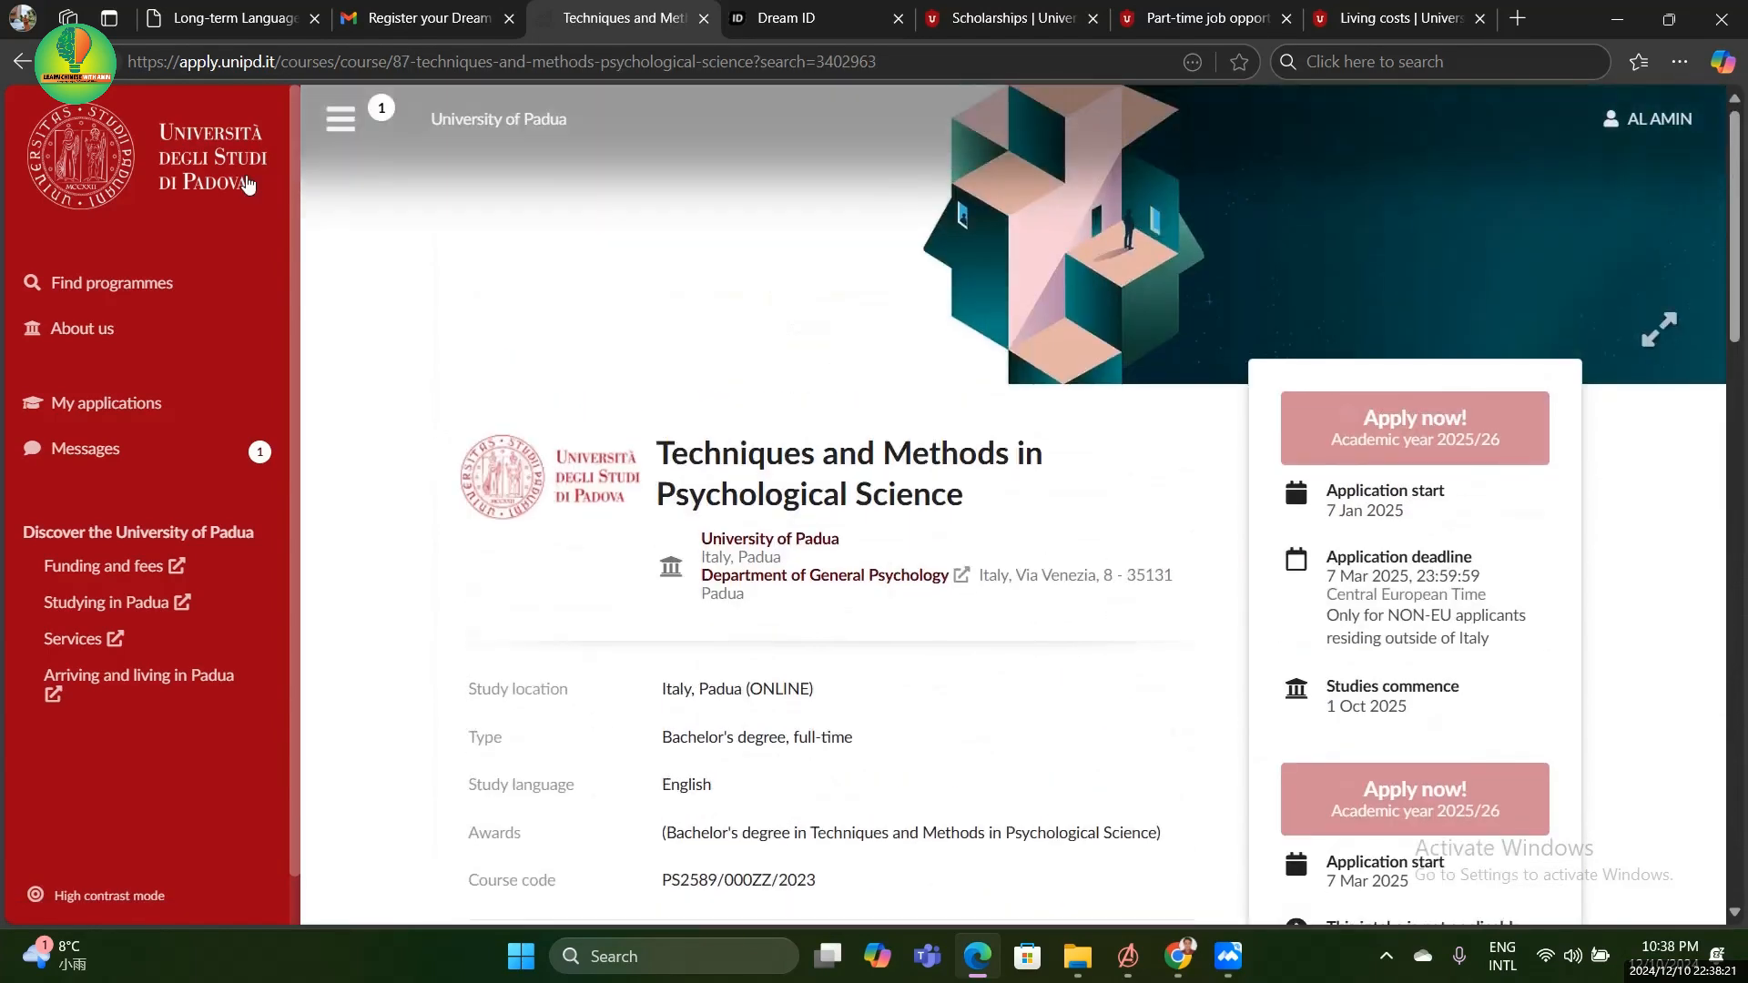
{"action": "key", "text": "alt+Left"}
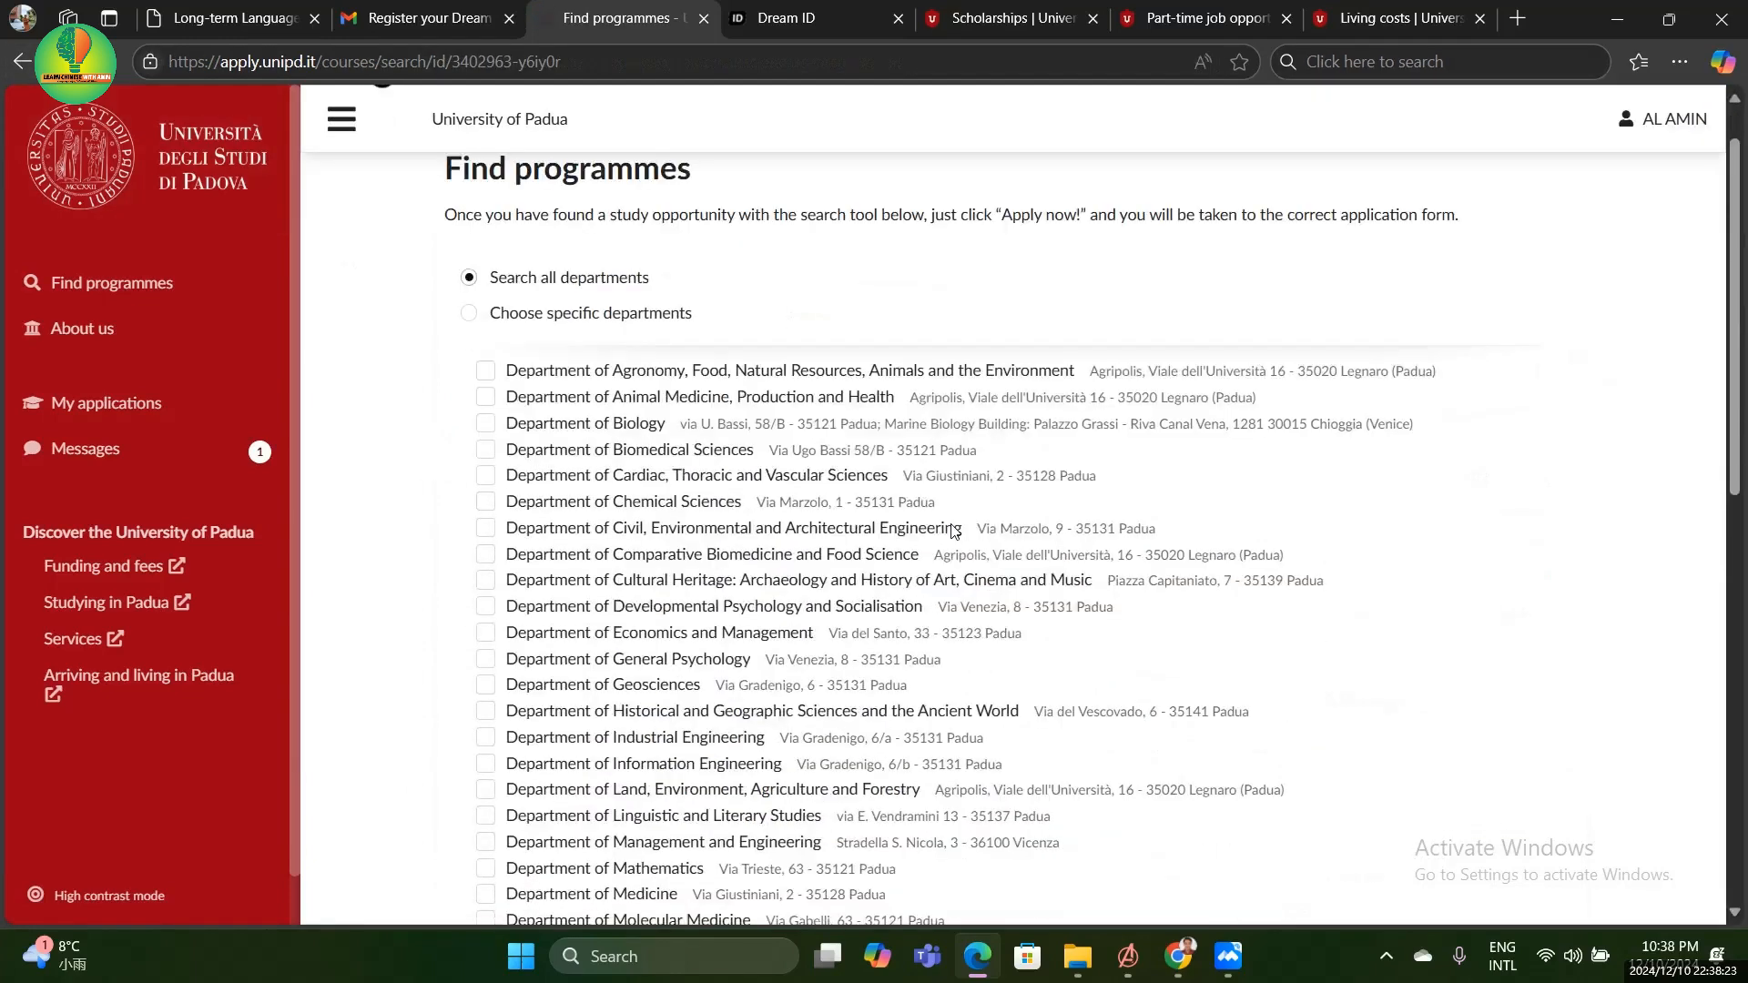
Change the degree level to Master's degree and run the programme search again
{"action": "scroll", "coordinate": [1051, 528], "scroll_direction": "down", "scroll_amount": 16}
{"action": "scroll", "coordinate": [1061, 521], "scroll_direction": "up", "scroll_amount": 6}
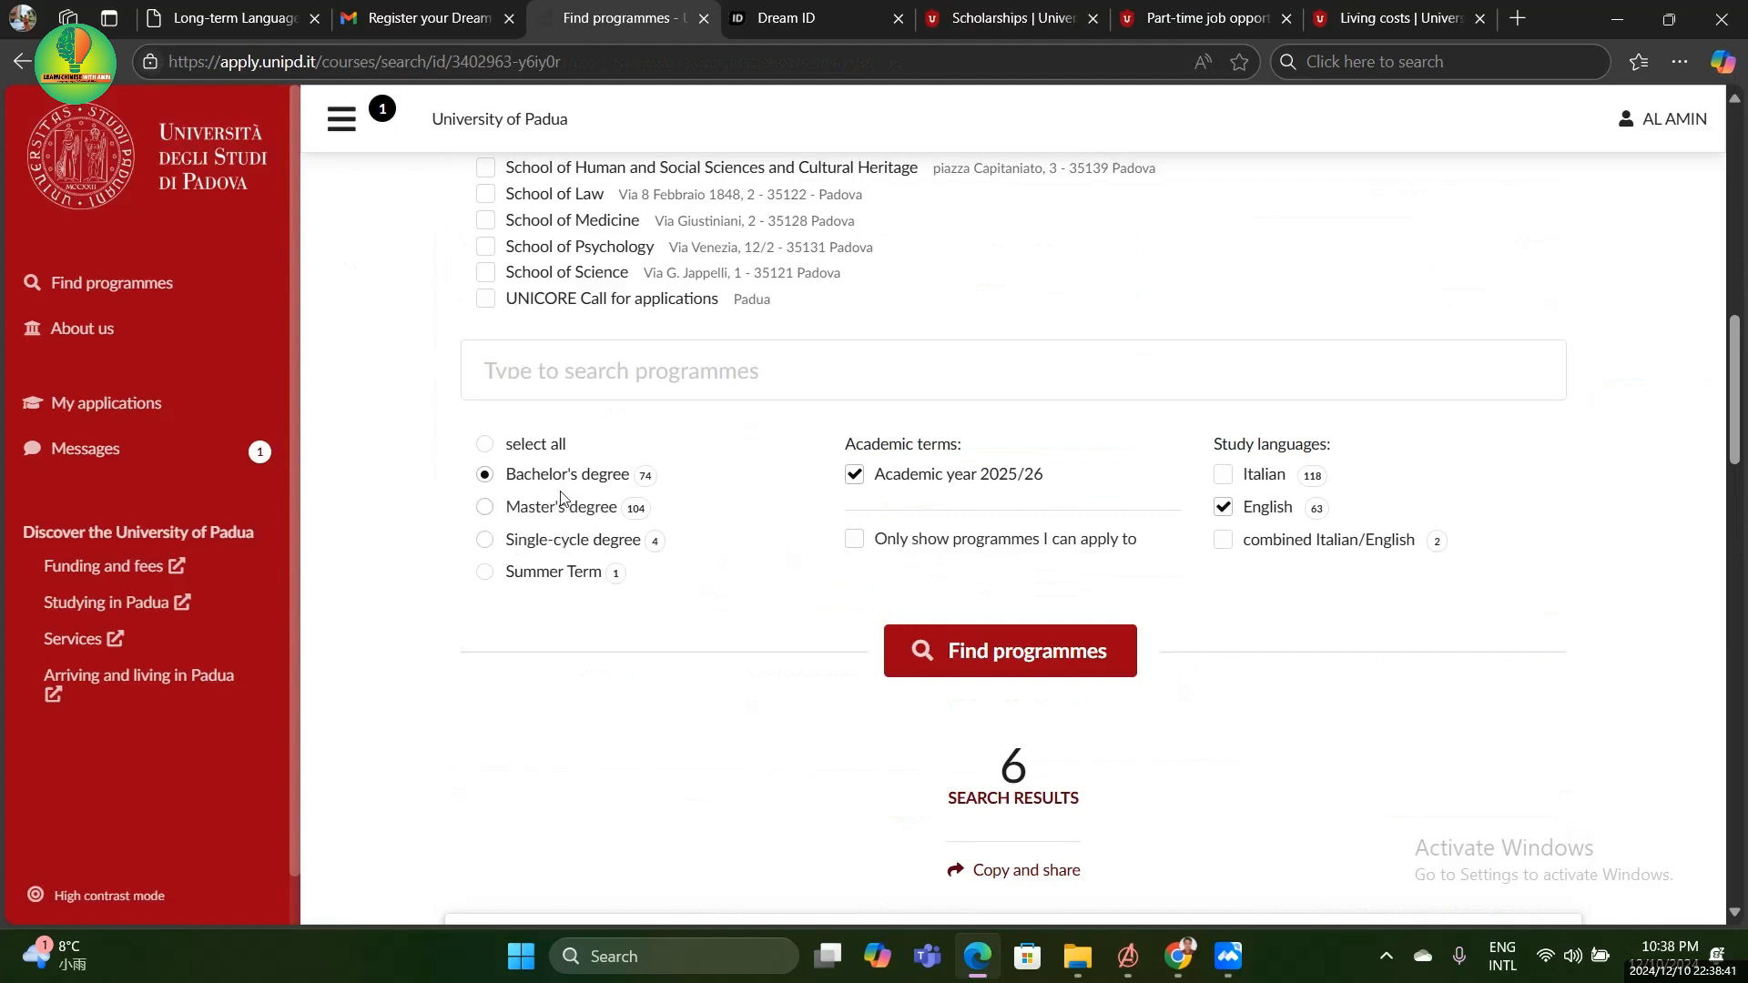
{"action": "left_click", "coordinate": [510, 506]}
{"action": "left_click", "coordinate": [990, 657]}
Examine the listed English-taught master's programmes with their departments, tuition fees and application deadlines
{"action": "scroll", "coordinate": [990, 659], "scroll_direction": "down", "scroll_amount": 5}
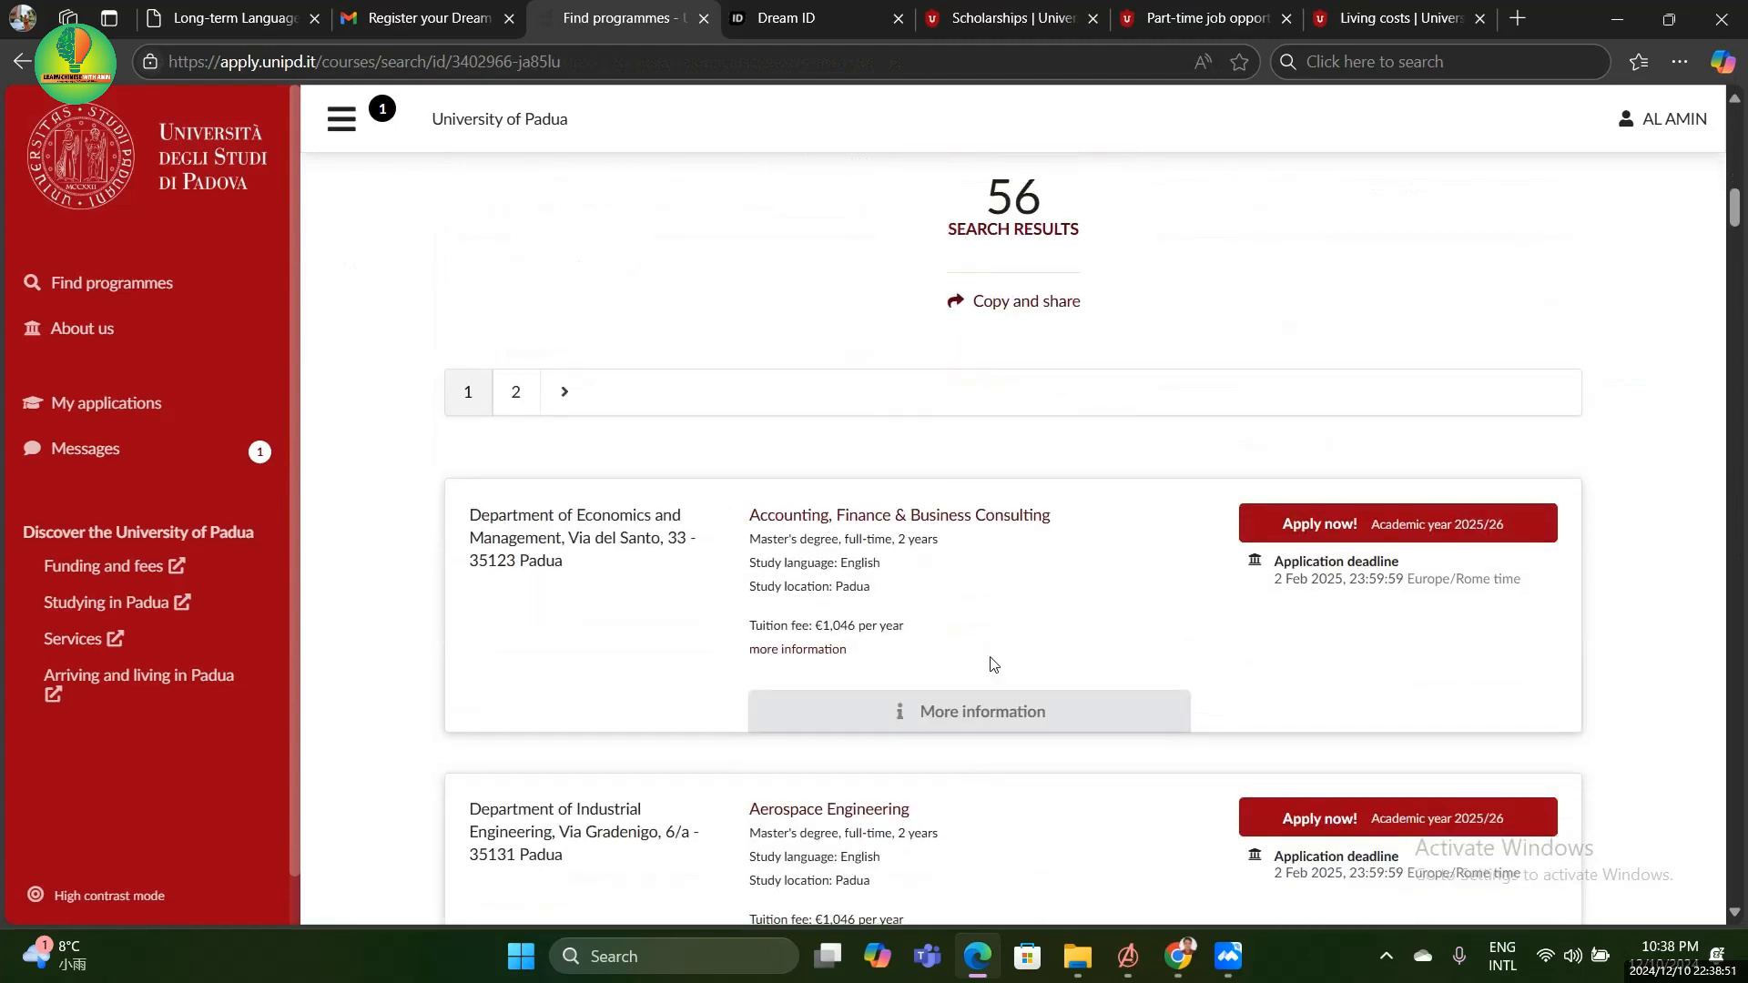
{"action": "scroll", "coordinate": [959, 655], "scroll_direction": "down", "scroll_amount": 4}
{"action": "scroll", "coordinate": [944, 607], "scroll_direction": "up", "scroll_amount": 3}
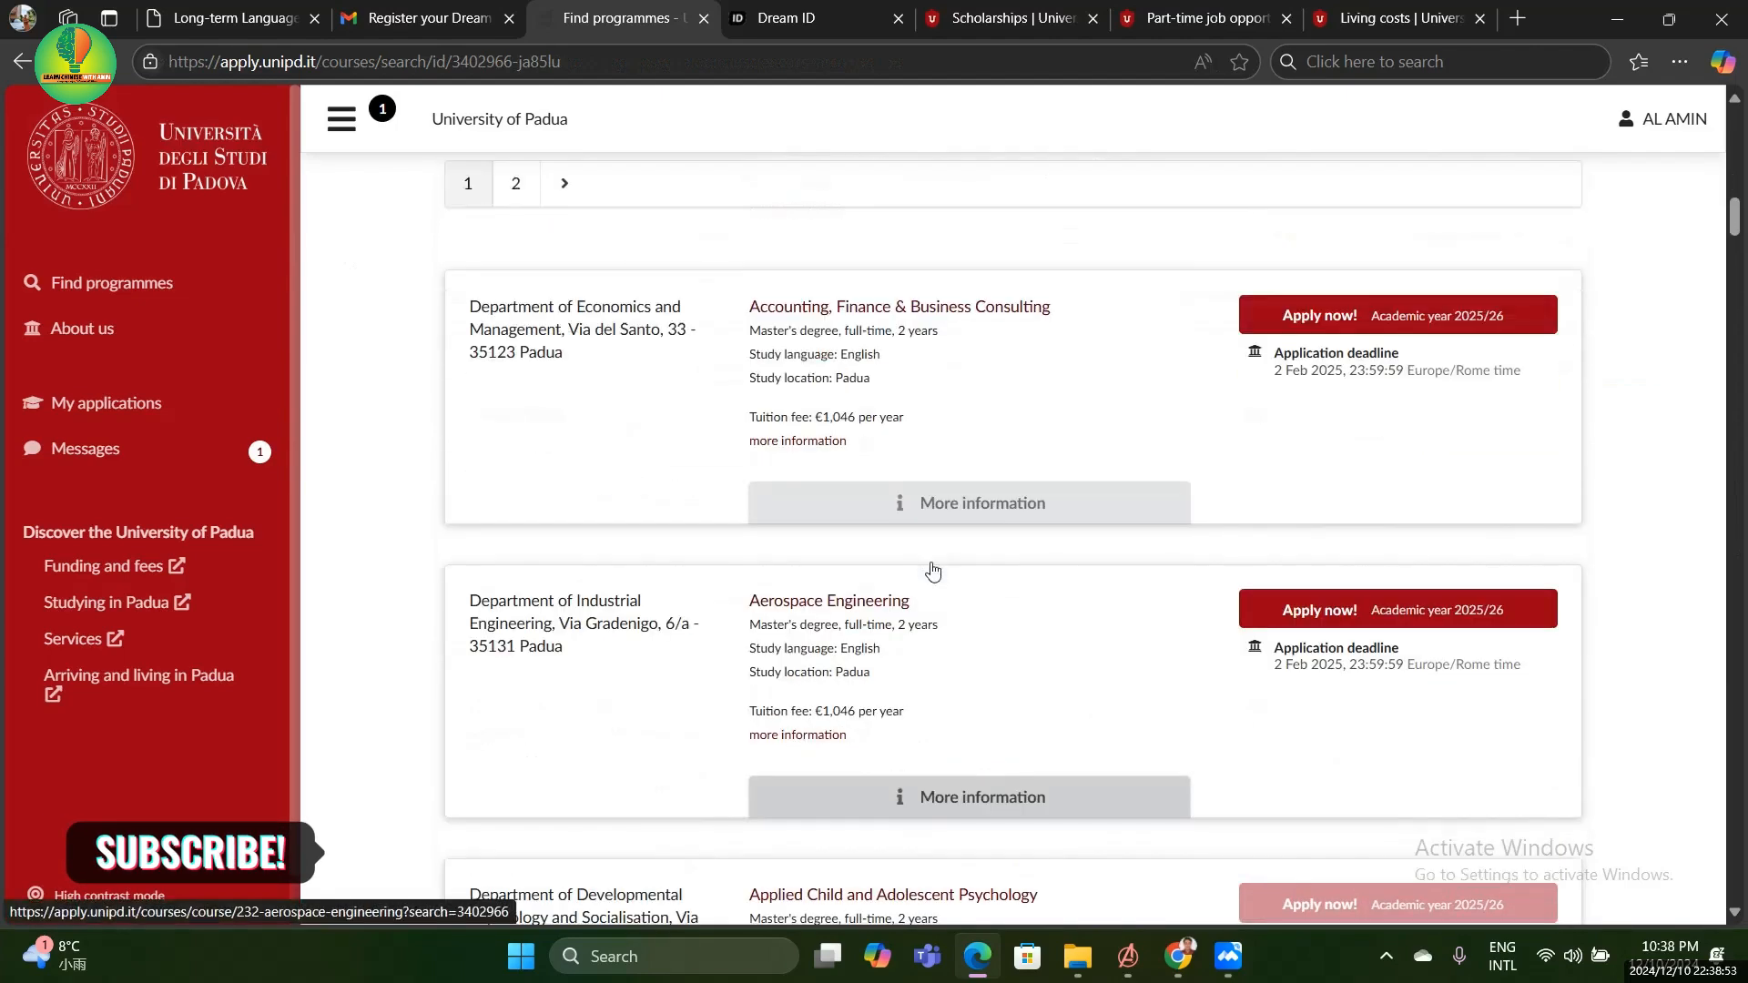
{"action": "scroll", "coordinate": [882, 718], "scroll_direction": "down", "scroll_amount": 3}
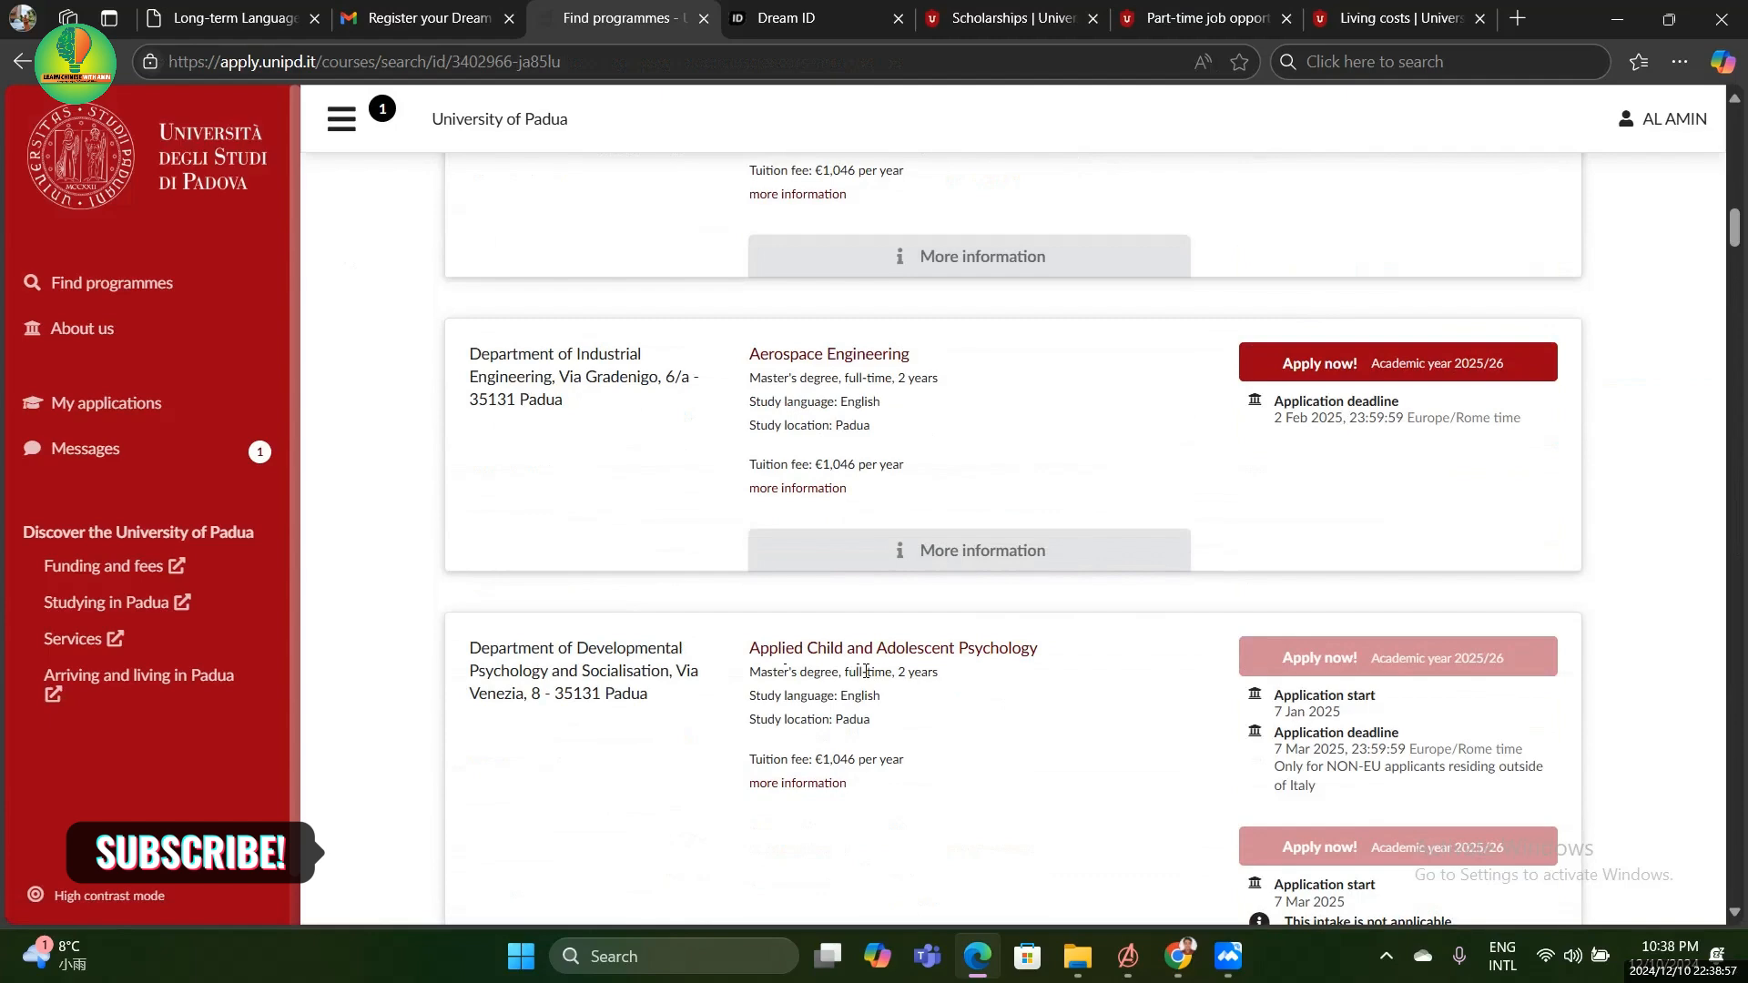
{"action": "scroll", "coordinate": [865, 671], "scroll_direction": "down", "scroll_amount": 5}
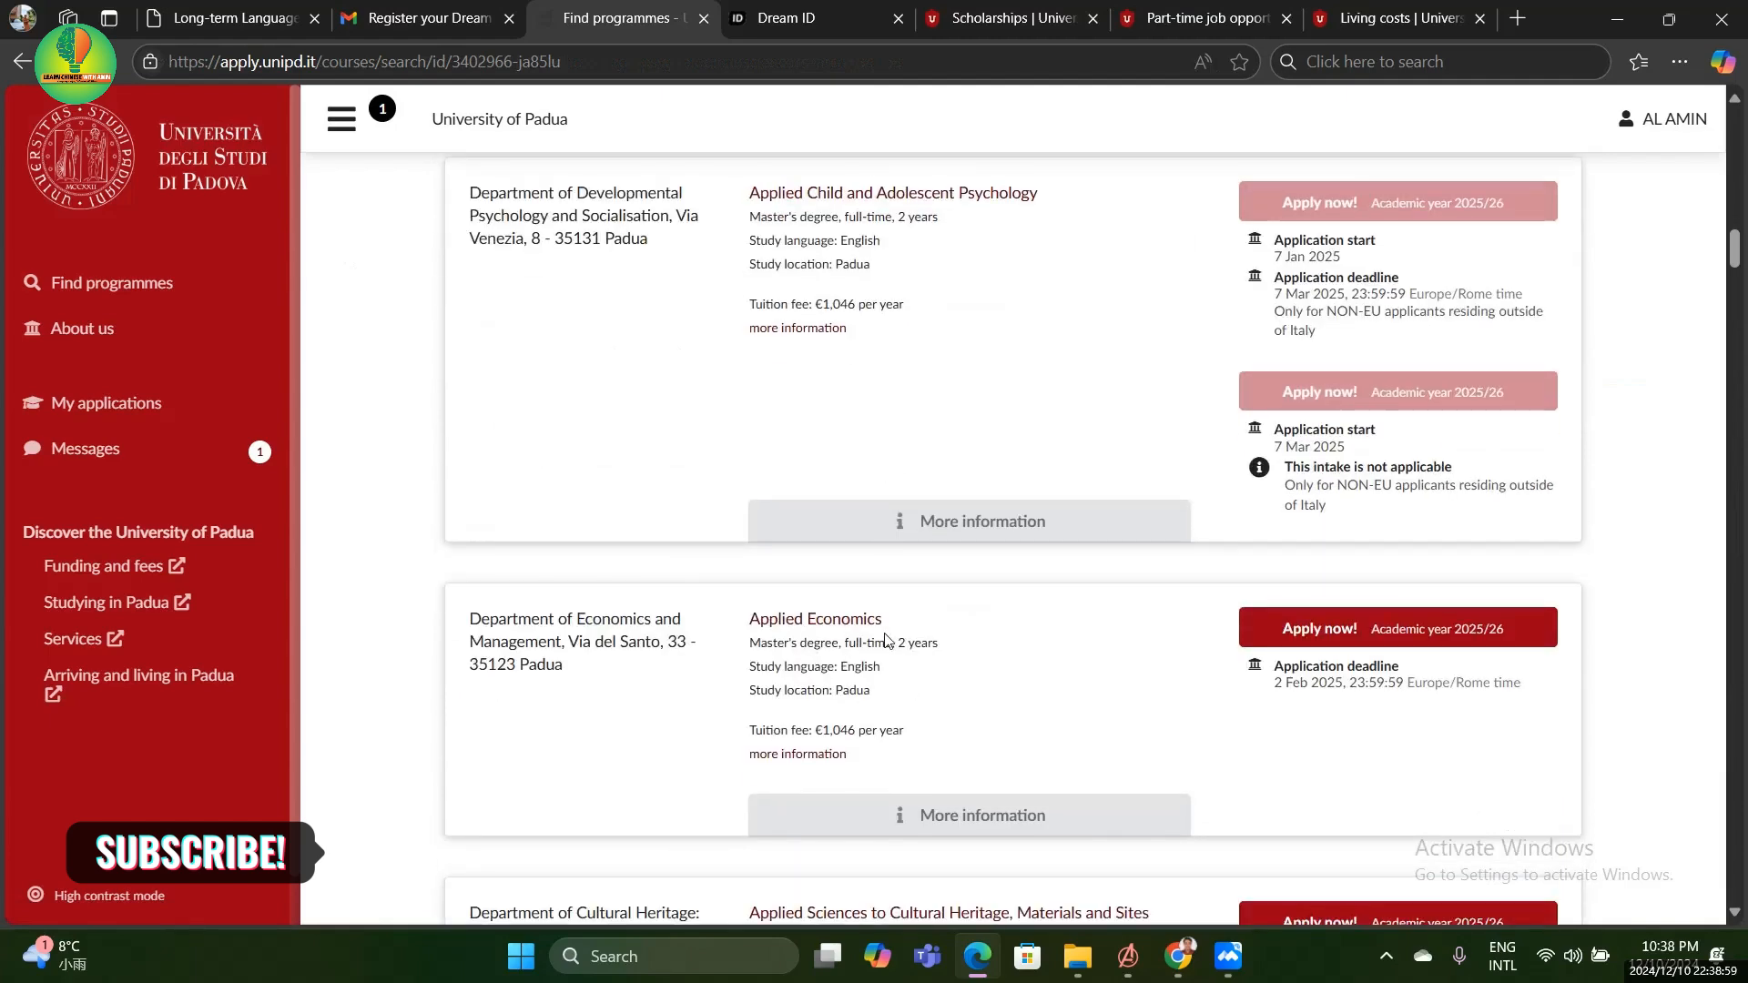
{"action": "scroll", "coordinate": [885, 640], "scroll_direction": "down", "scroll_amount": 2}
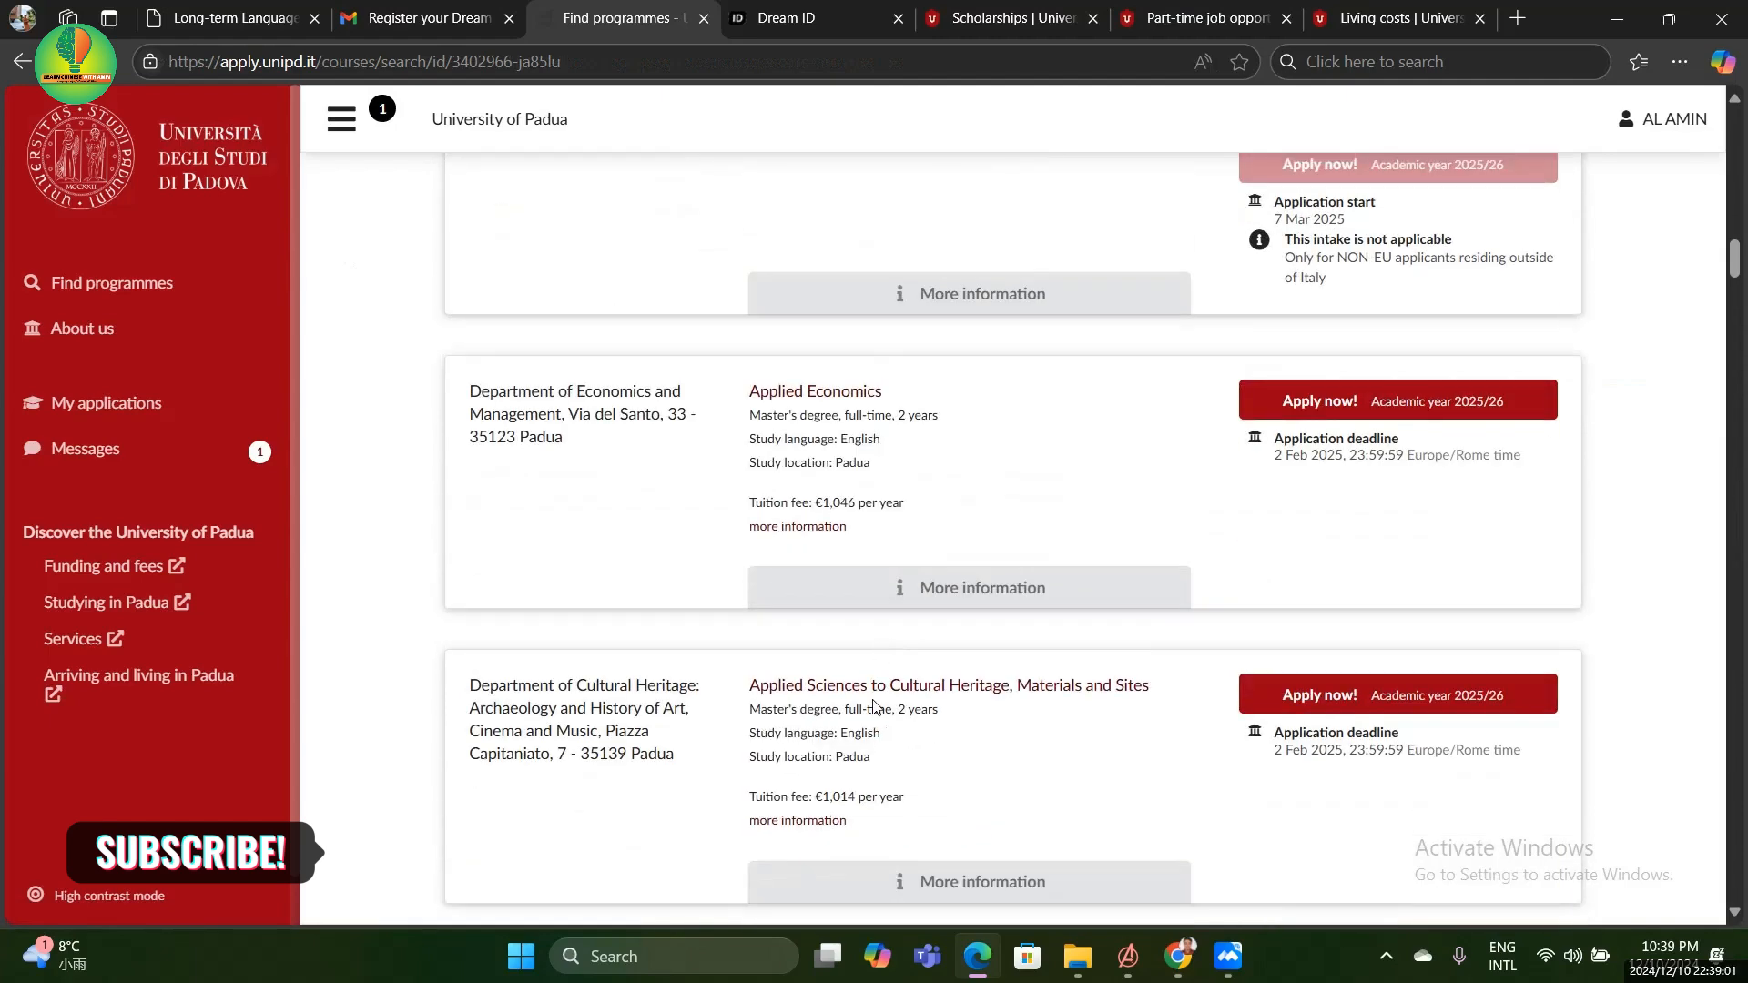
{"action": "scroll", "coordinate": [983, 706], "scroll_direction": "down", "scroll_amount": 5}
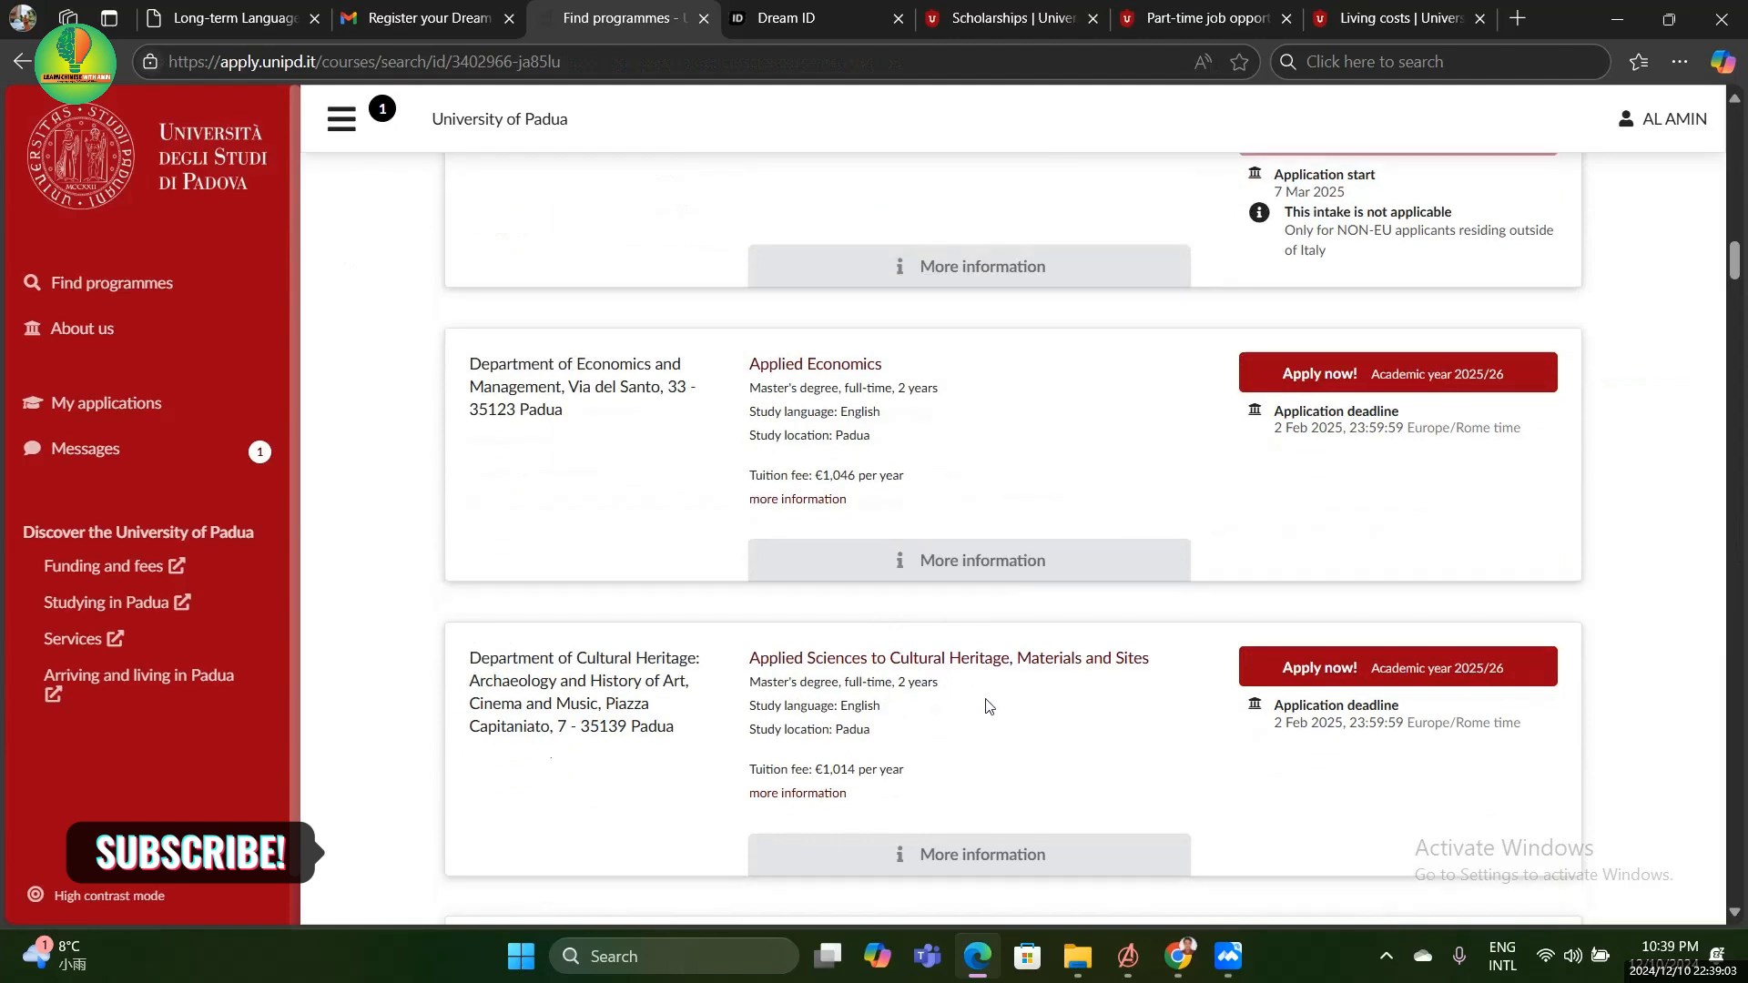
{"action": "scroll", "coordinate": [910, 637], "scroll_direction": "down", "scroll_amount": 5}
{"action": "scroll", "coordinate": [874, 619], "scroll_direction": "down", "scroll_amount": 4}
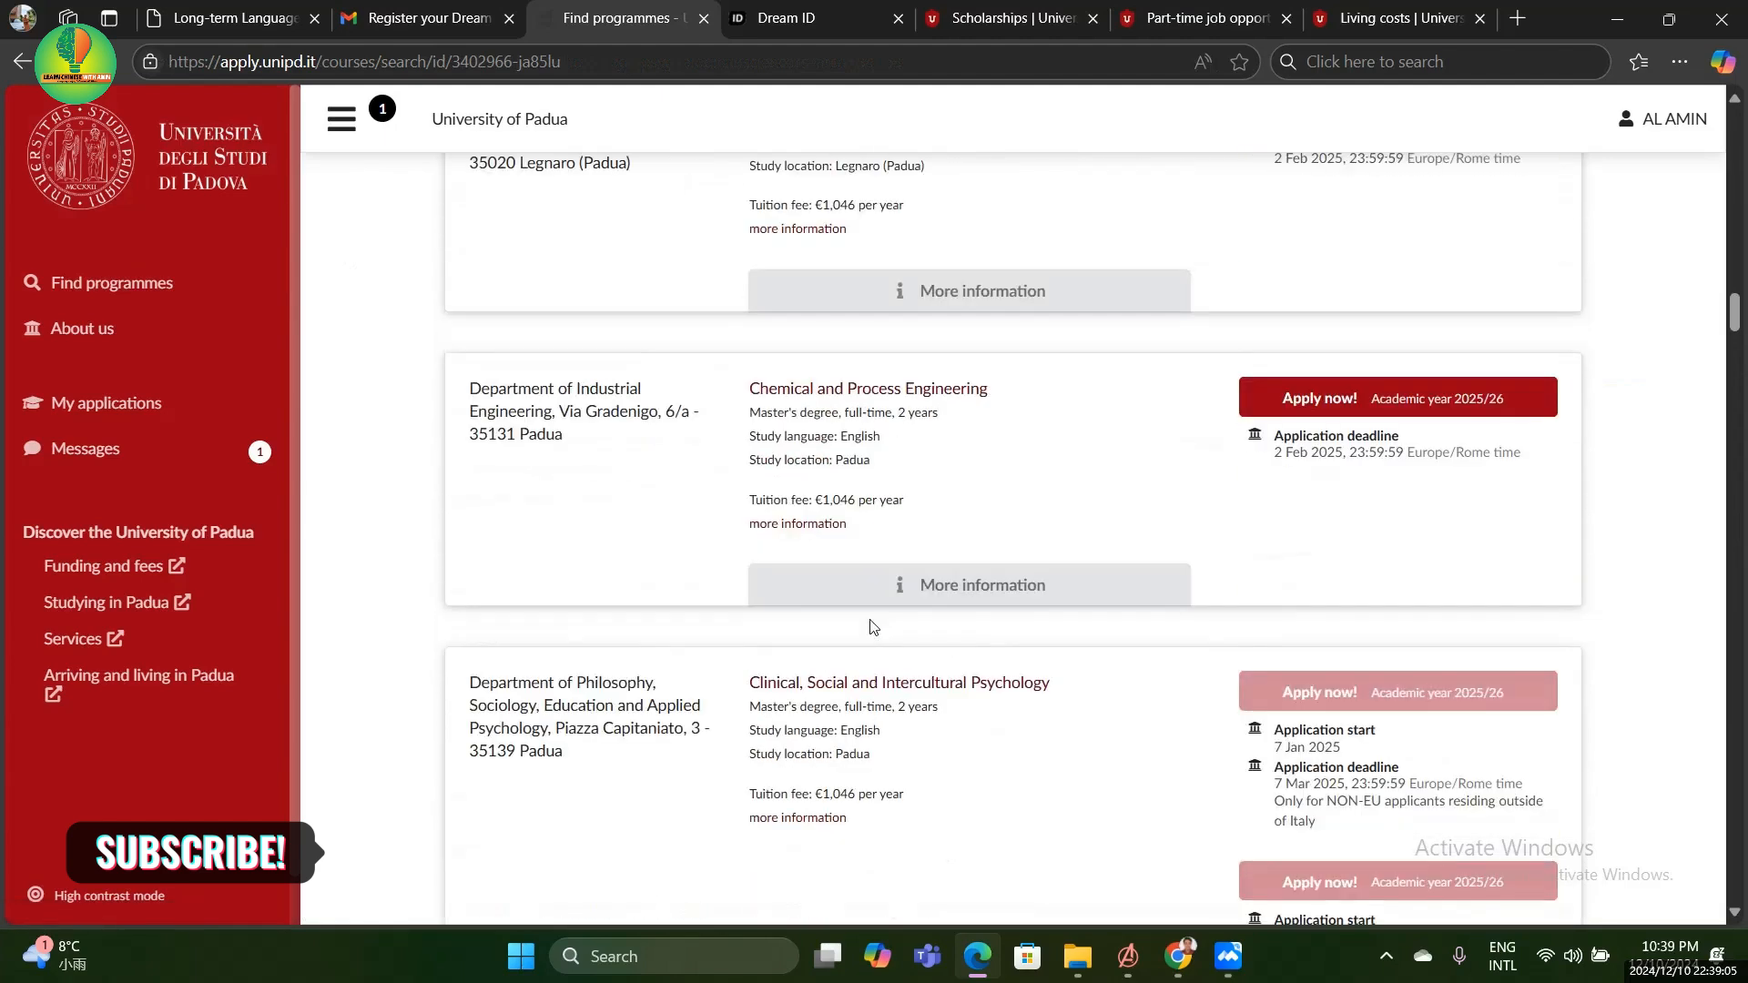
Narrow the master's programme search with the keyword "Computer science"
{"action": "scroll", "coordinate": [968, 523], "scroll_direction": "up", "scroll_amount": 12}
{"action": "scroll", "coordinate": [968, 525], "scroll_direction": "up", "scroll_amount": 15}
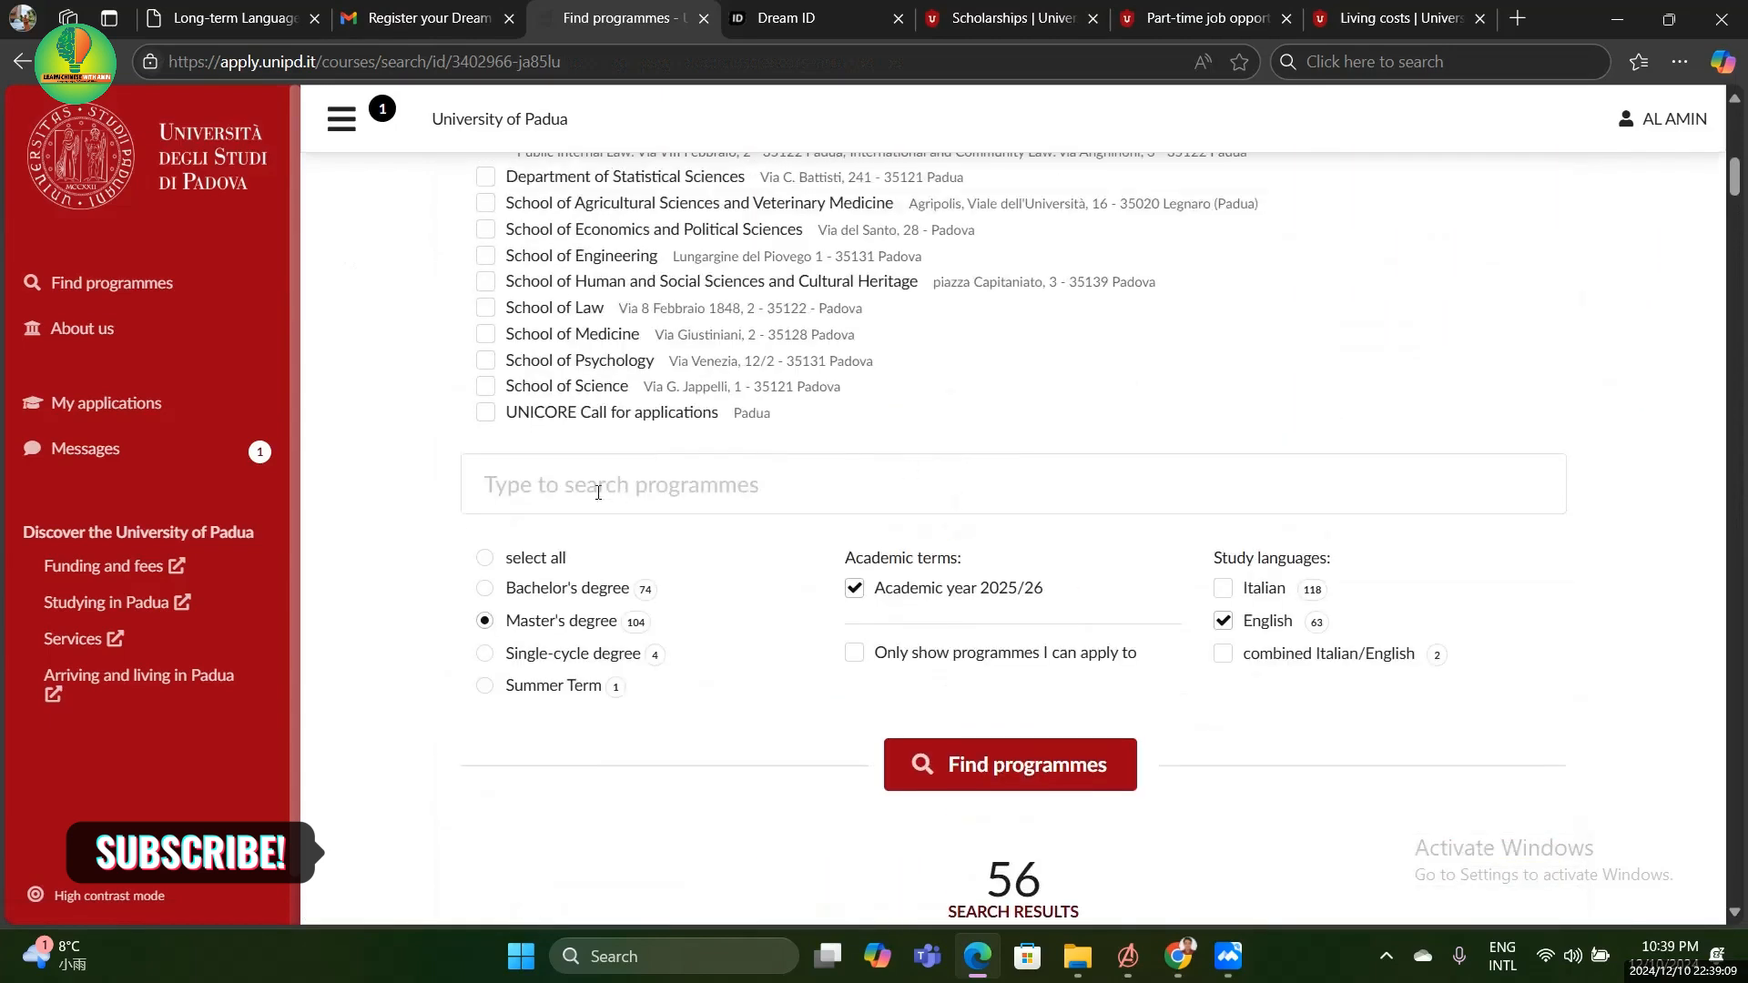
{"action": "left_click", "coordinate": [598, 492]}
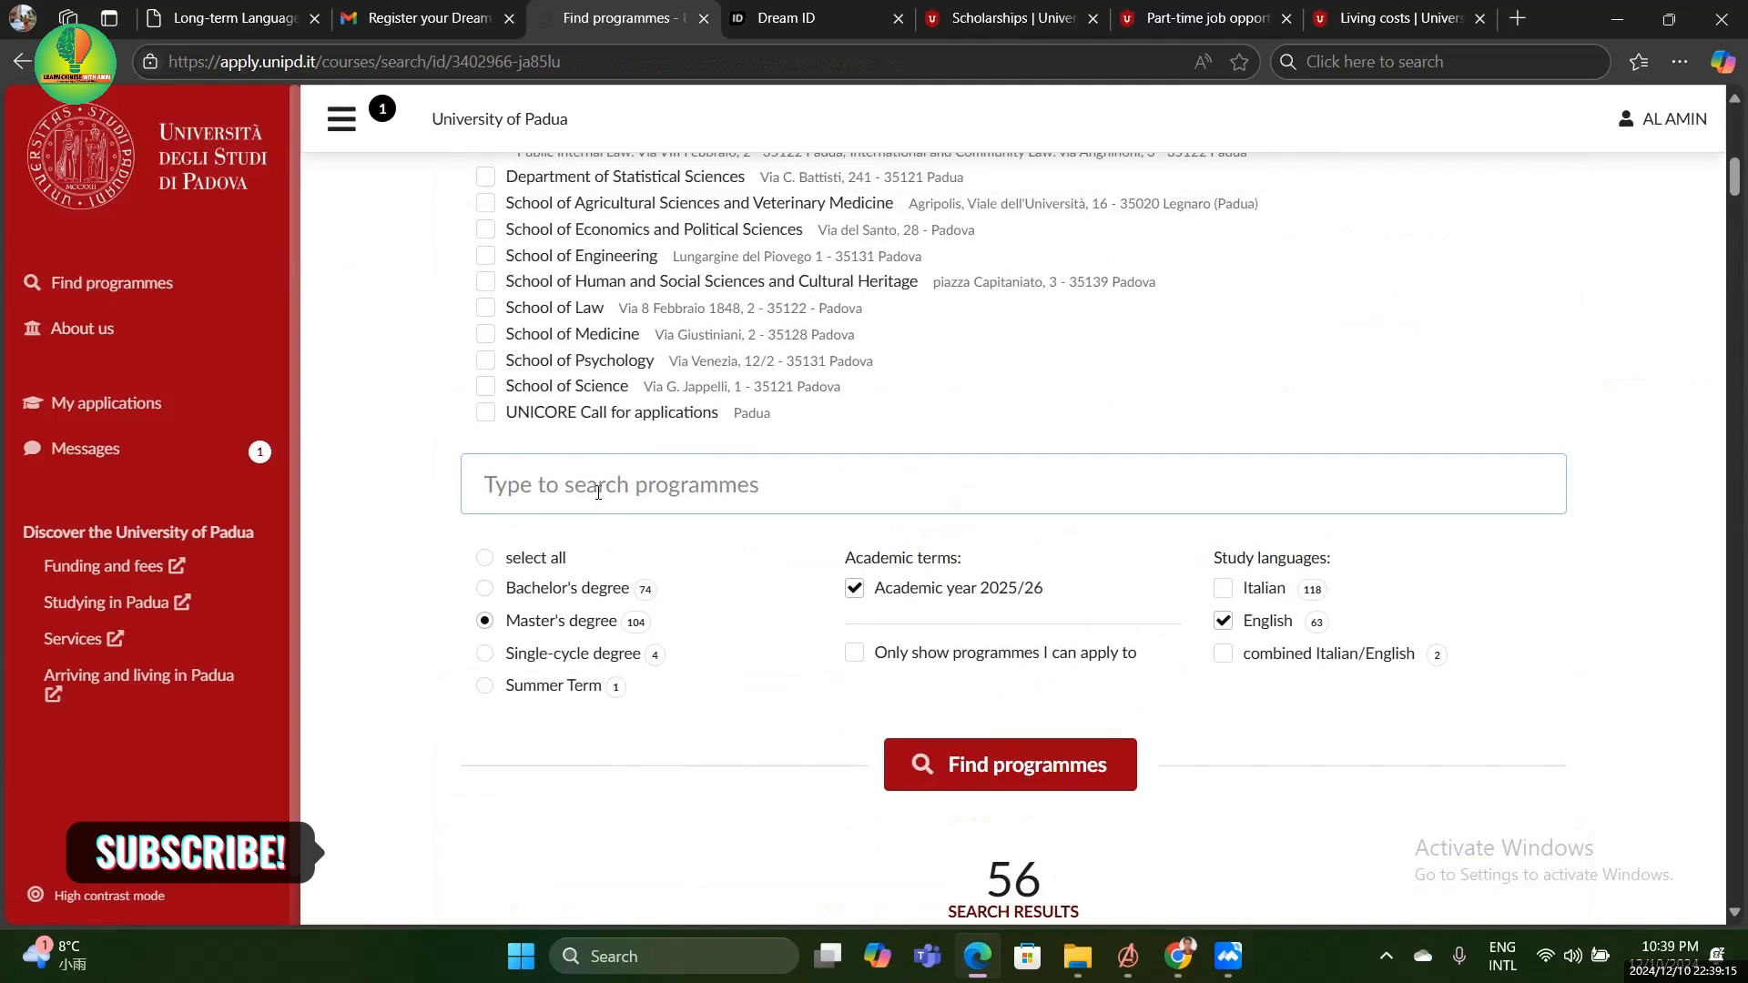
{"action": "type", "text": "Computer science"}
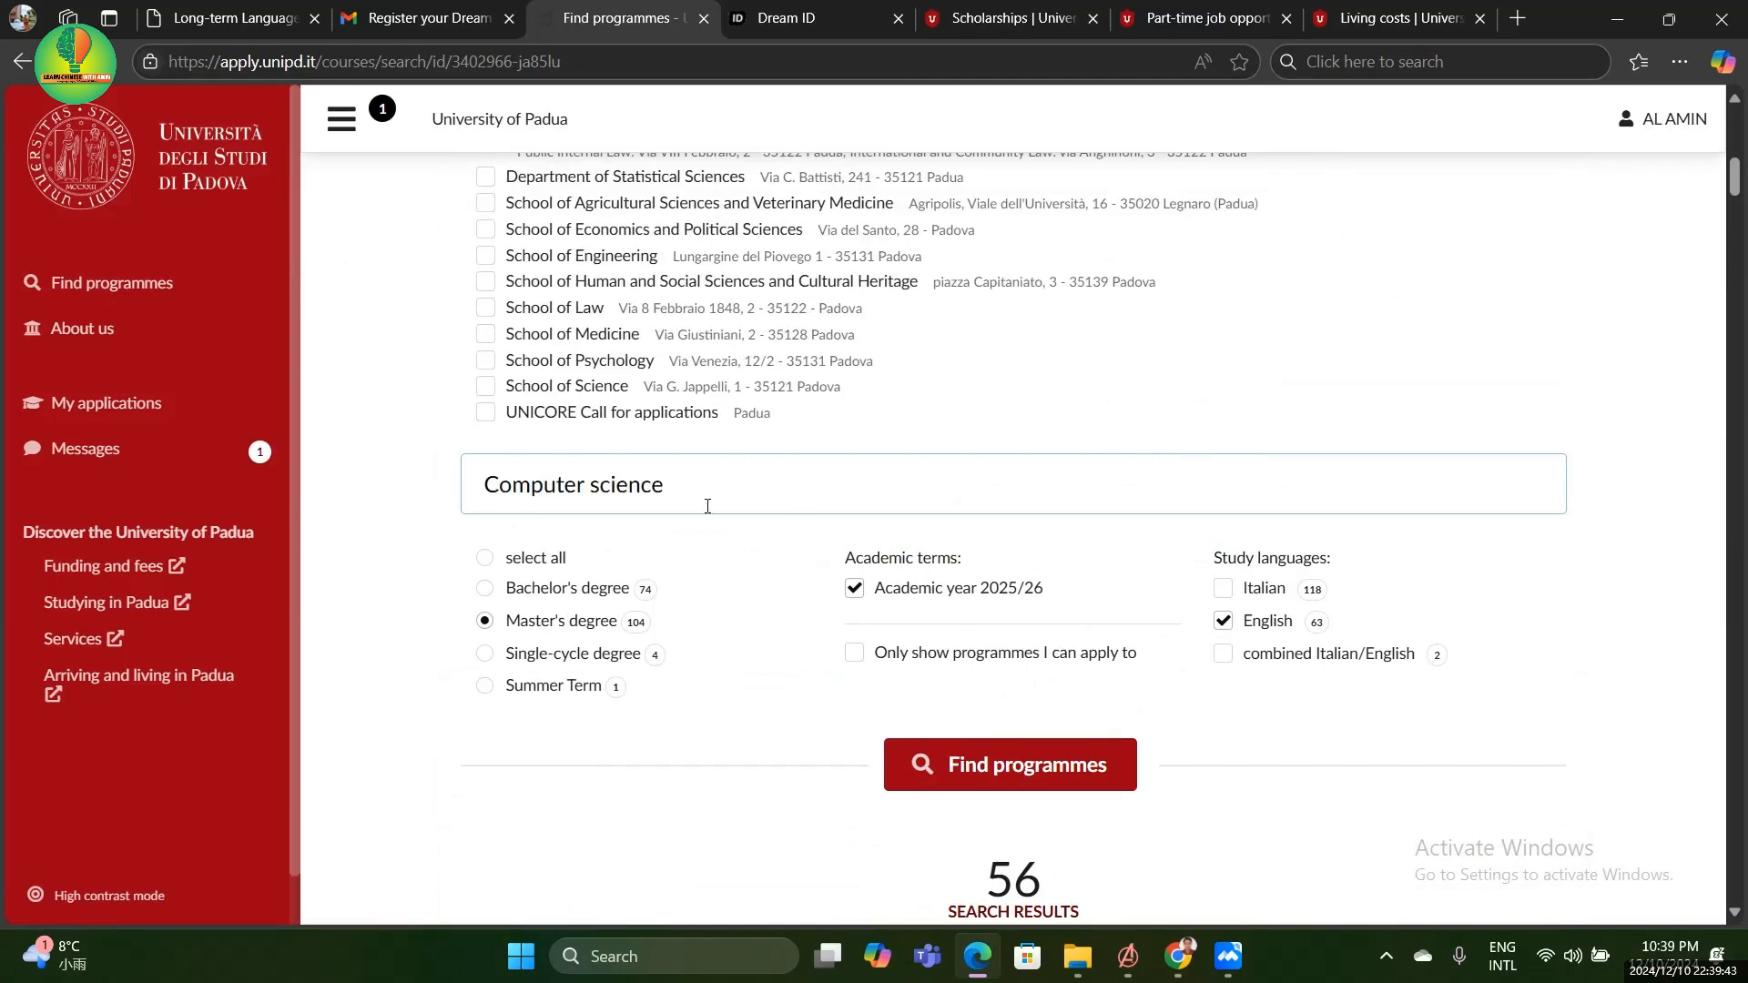
{"action": "left_click", "coordinate": [995, 778]}
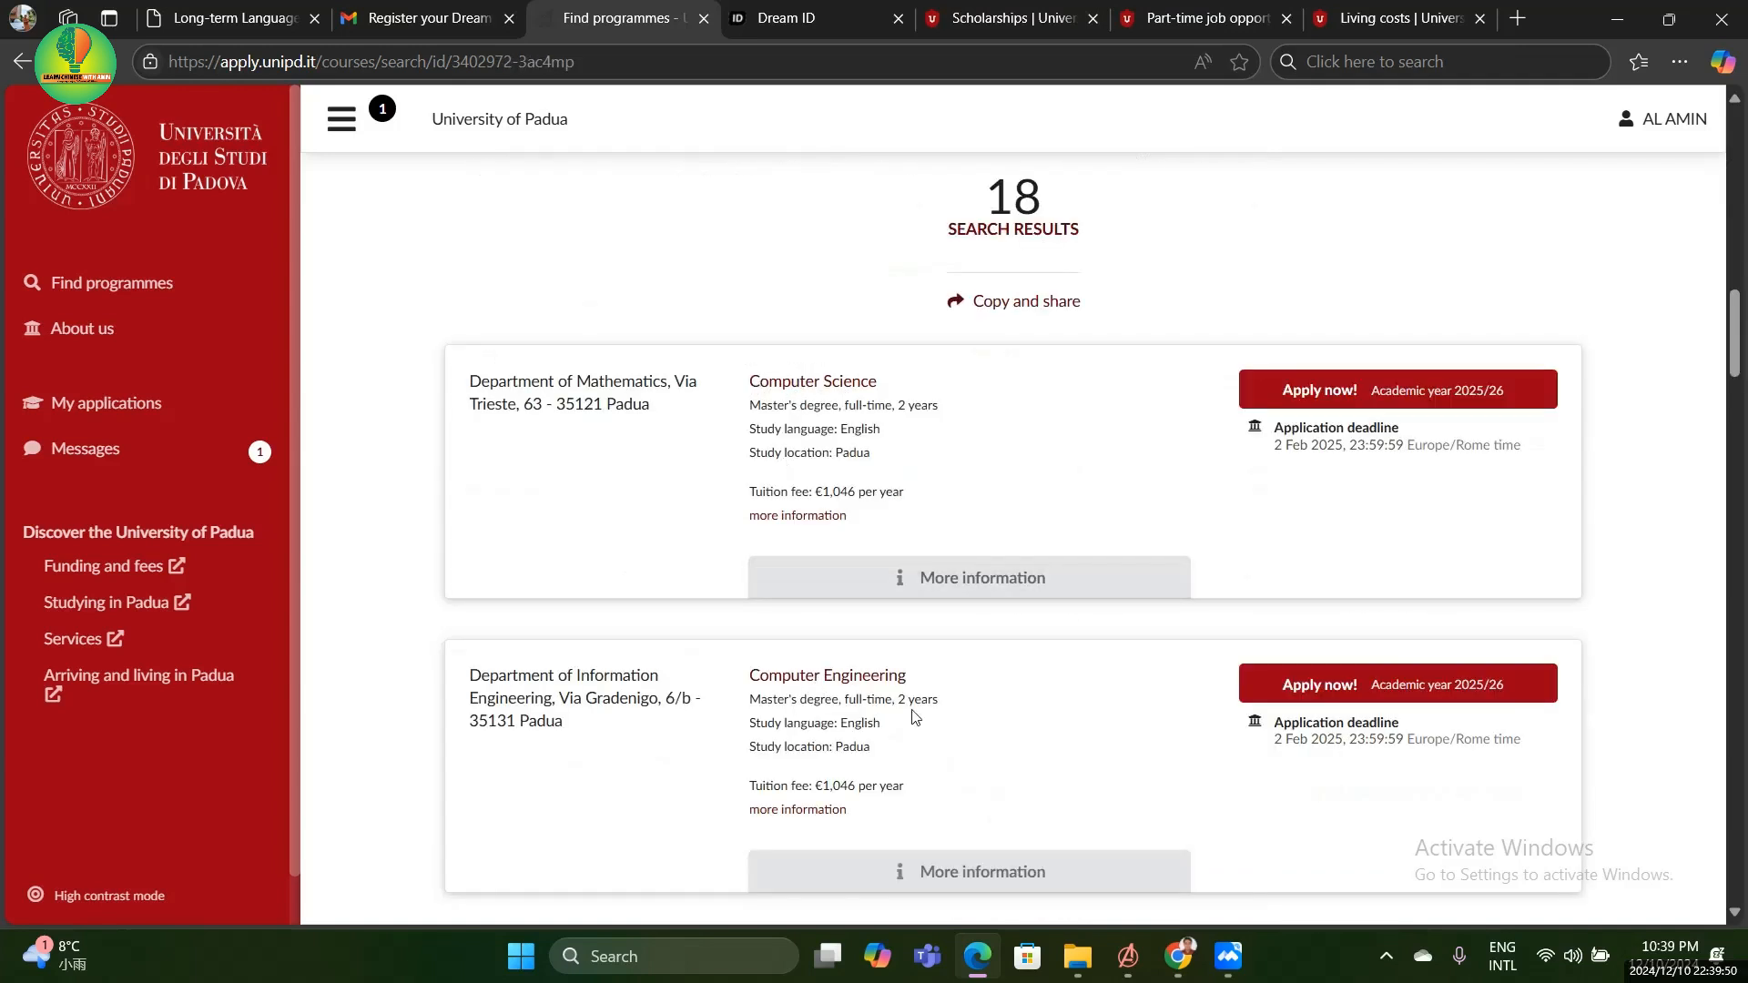
Look through the matching master's programmes and start a 2025/26 application for Computer Science at the Department of Mathematics
{"action": "scroll", "coordinate": [913, 716], "scroll_direction": "down", "scroll_amount": 5}
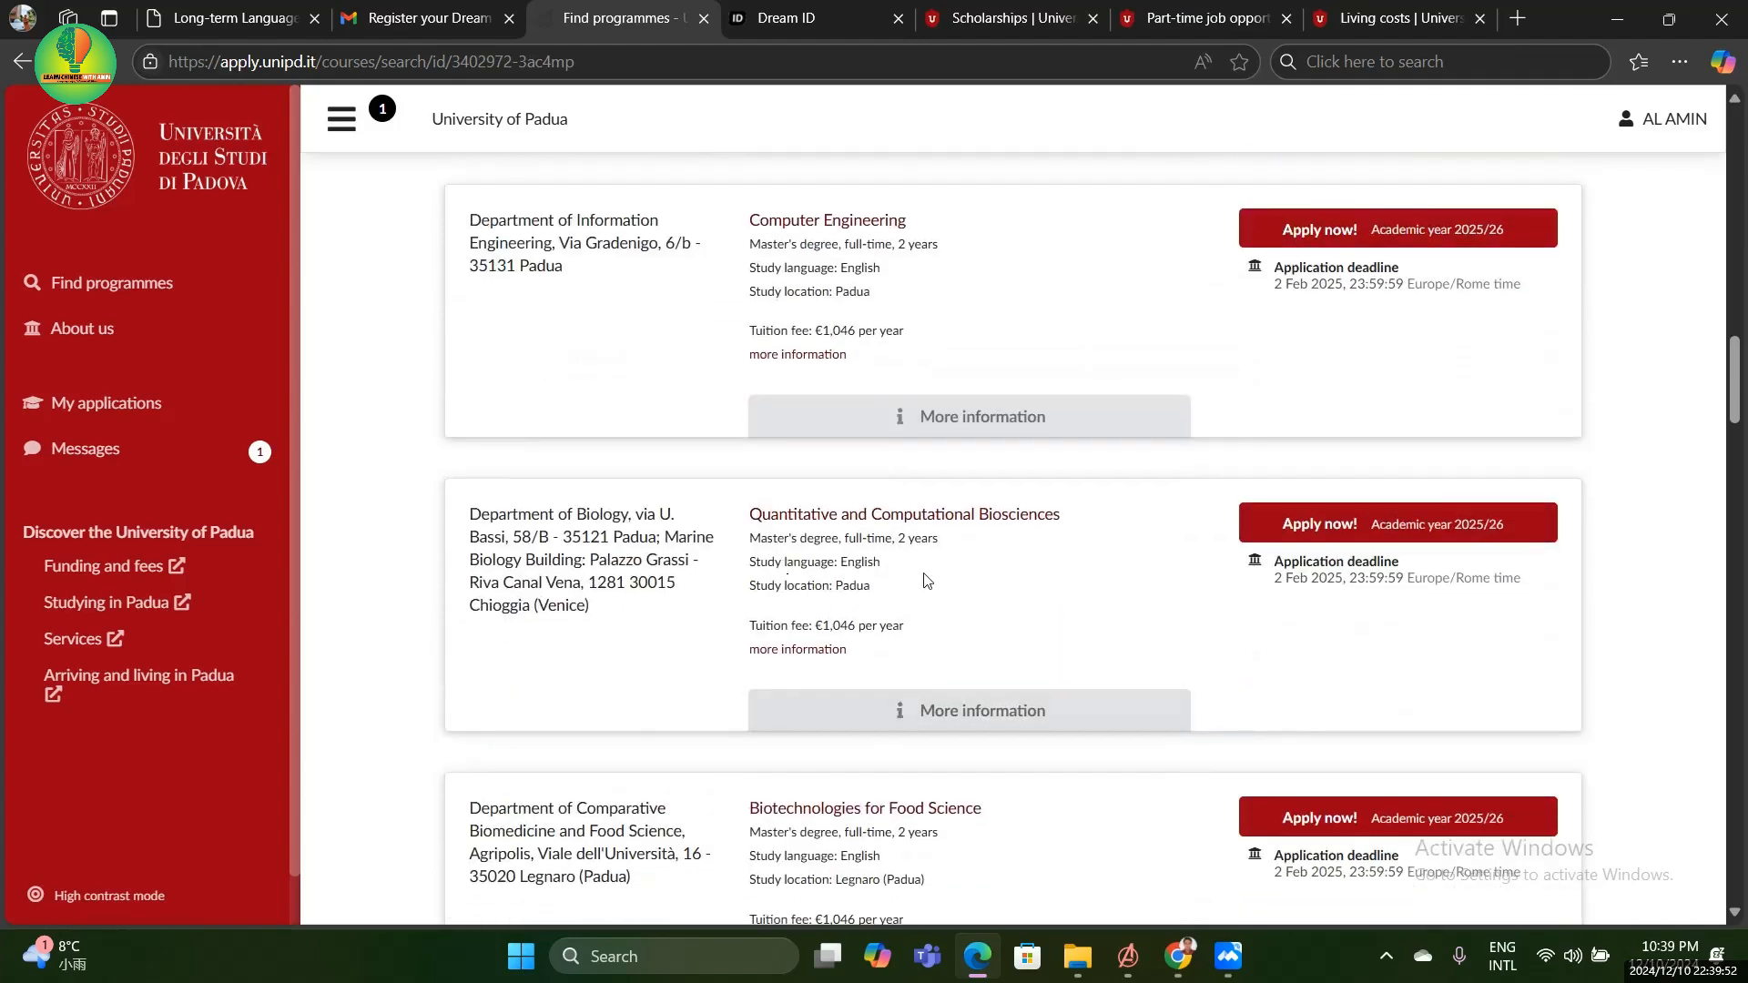
{"action": "scroll", "coordinate": [925, 580], "scroll_direction": "down", "scroll_amount": 10}
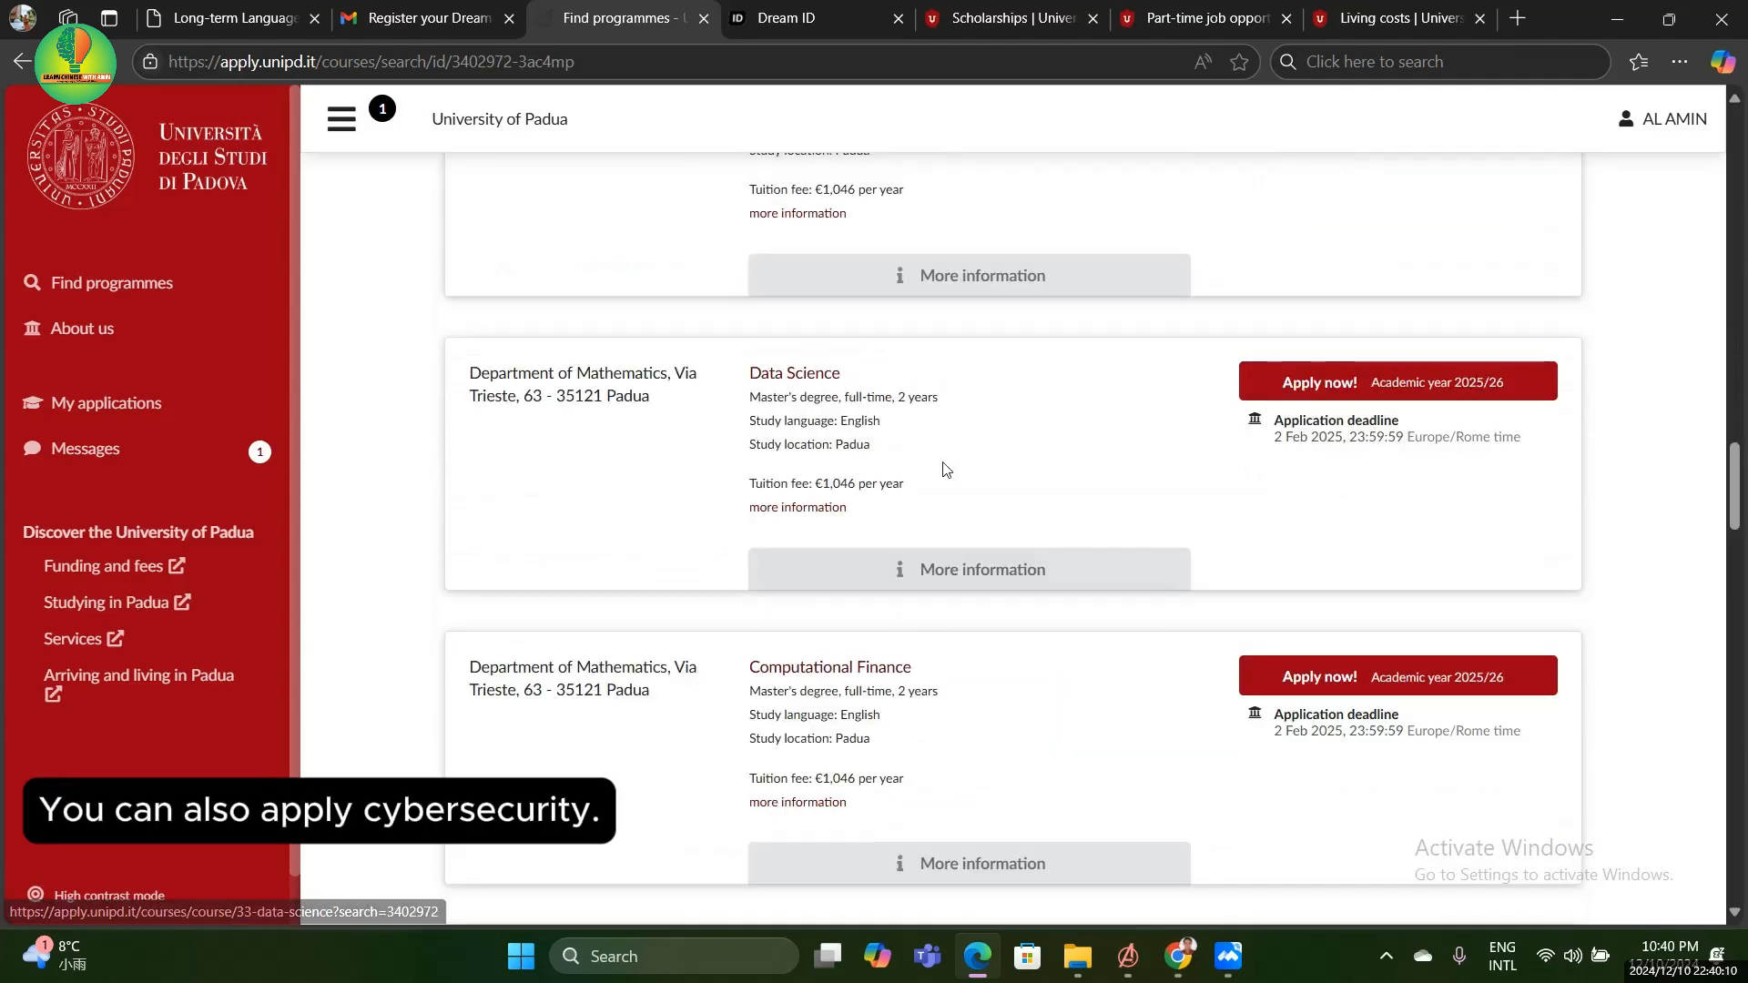
{"action": "scroll", "coordinate": [887, 669], "scroll_direction": "down", "scroll_amount": 6}
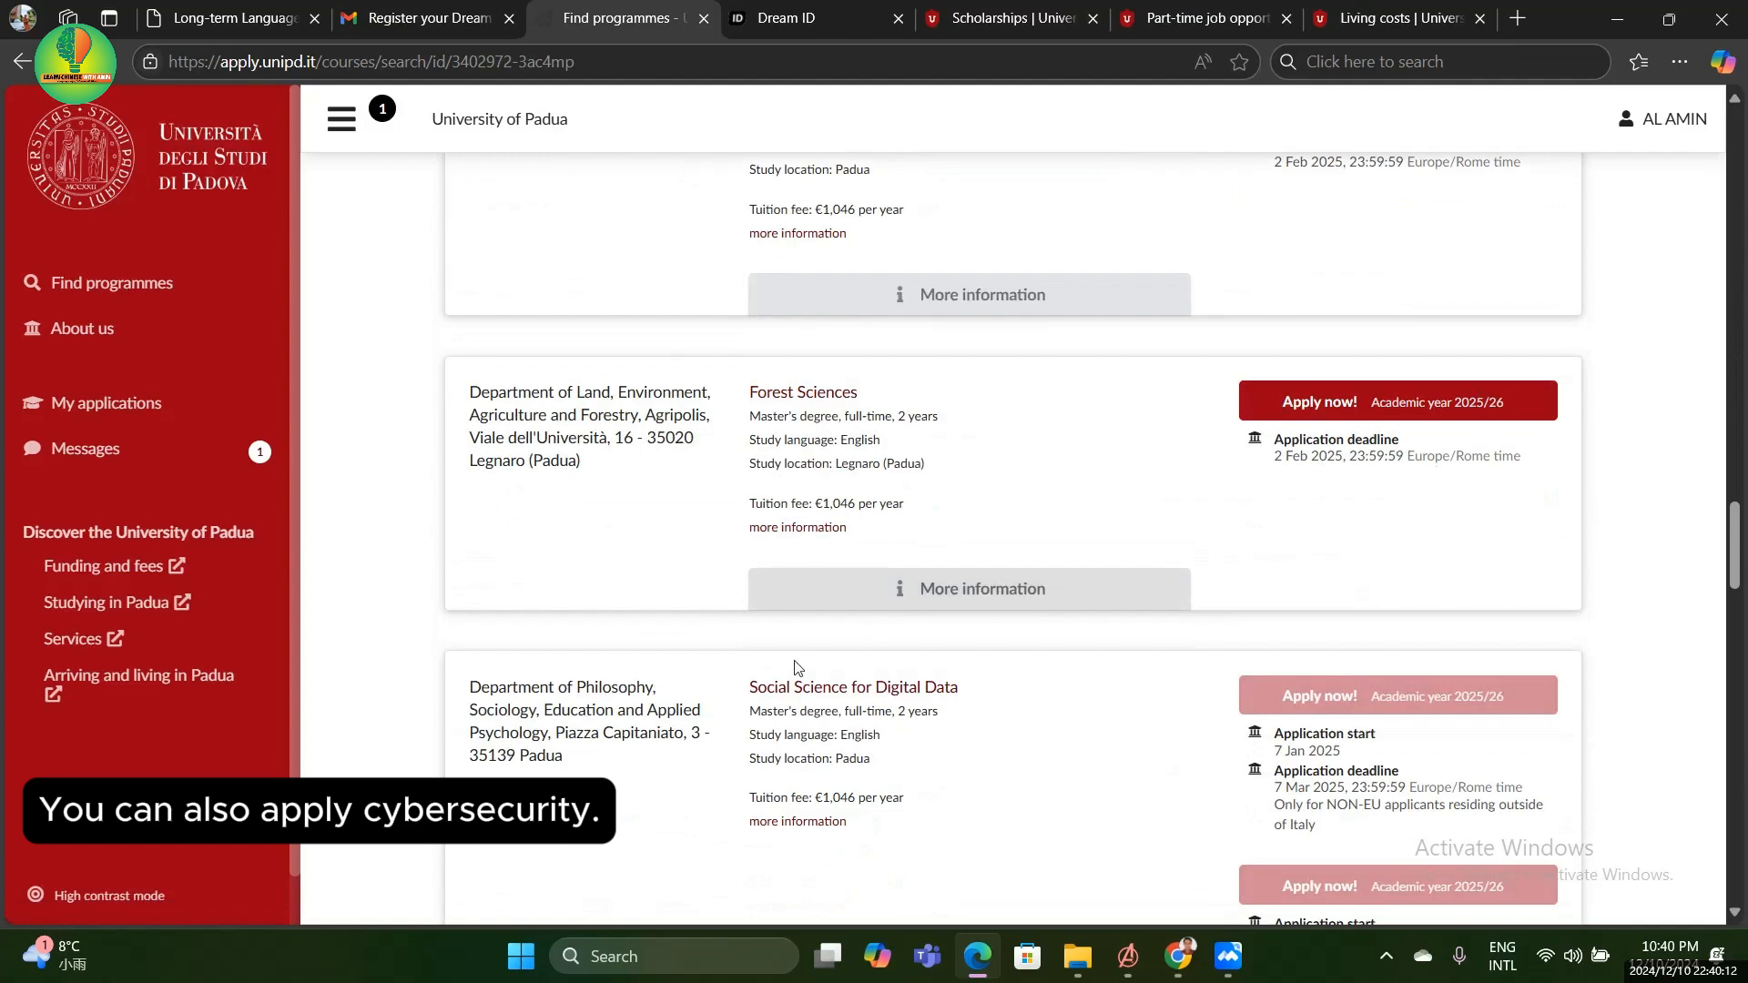
{"action": "scroll", "coordinate": [795, 667], "scroll_direction": "up", "scroll_amount": 17}
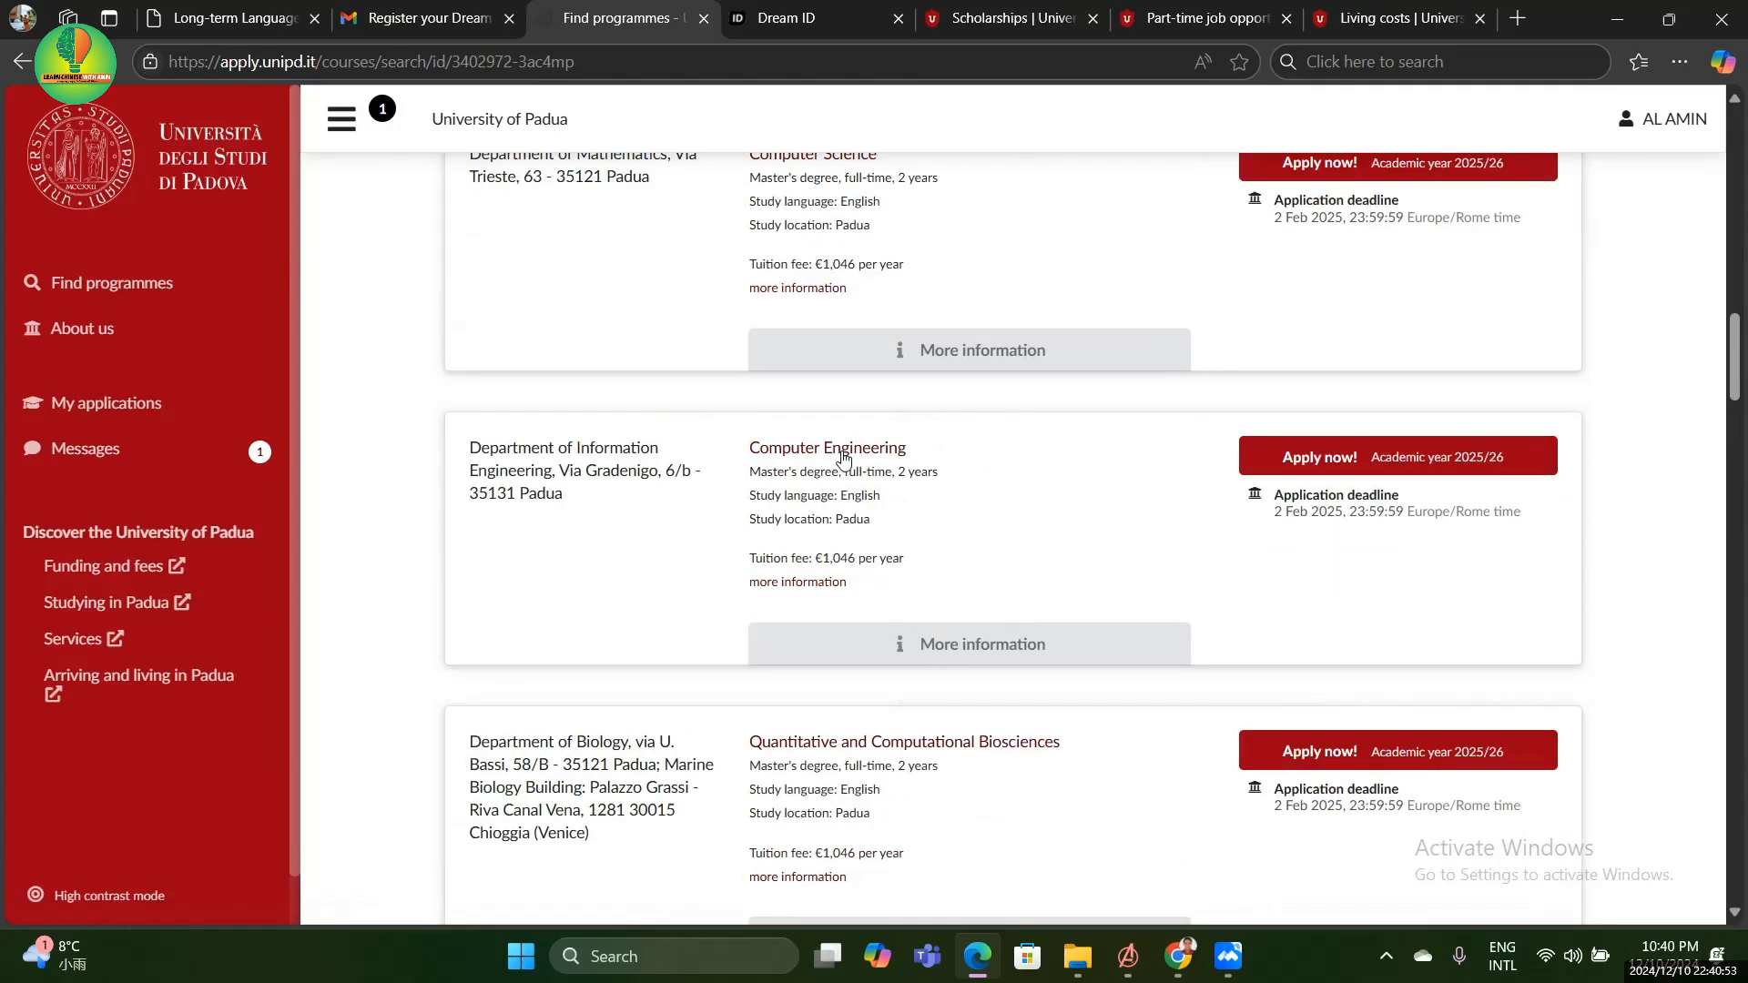
{"action": "scroll", "coordinate": [843, 455], "scroll_direction": "up", "scroll_amount": 3}
{"action": "left_click", "coordinate": [1254, 400]}
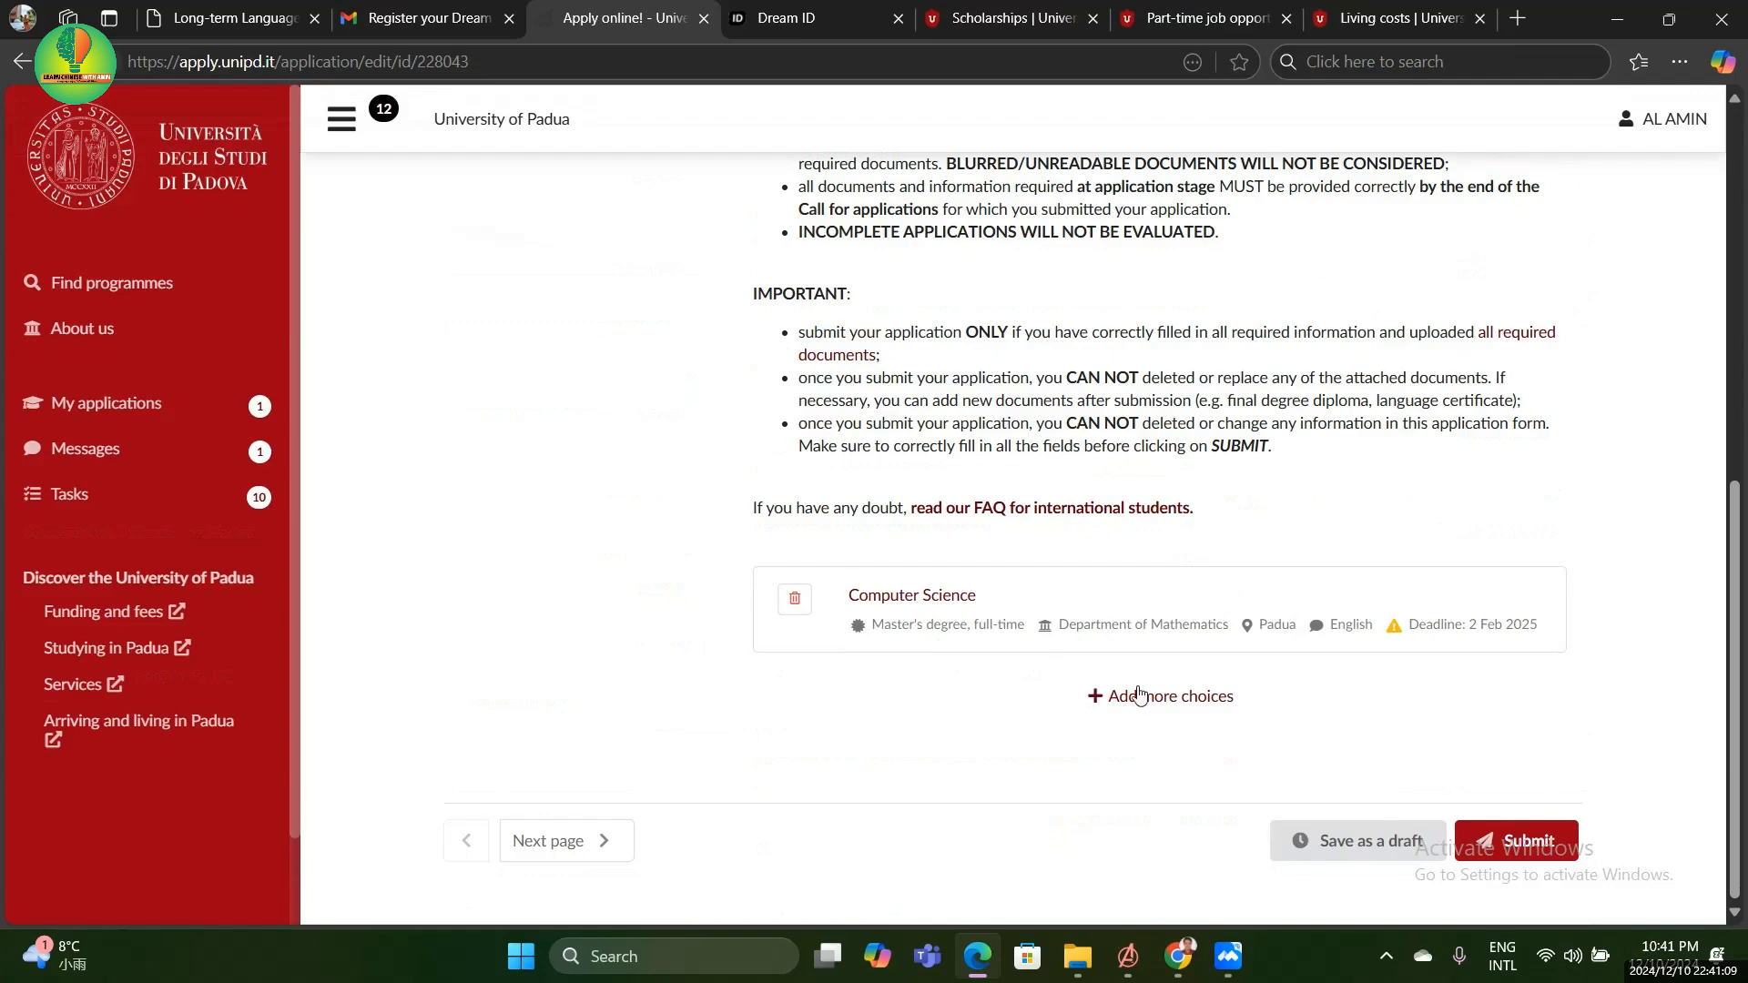
Search for another master's programme and add Data Science at the Department of Mathematics as a second choice
{"action": "left_click", "coordinate": [1189, 703]}
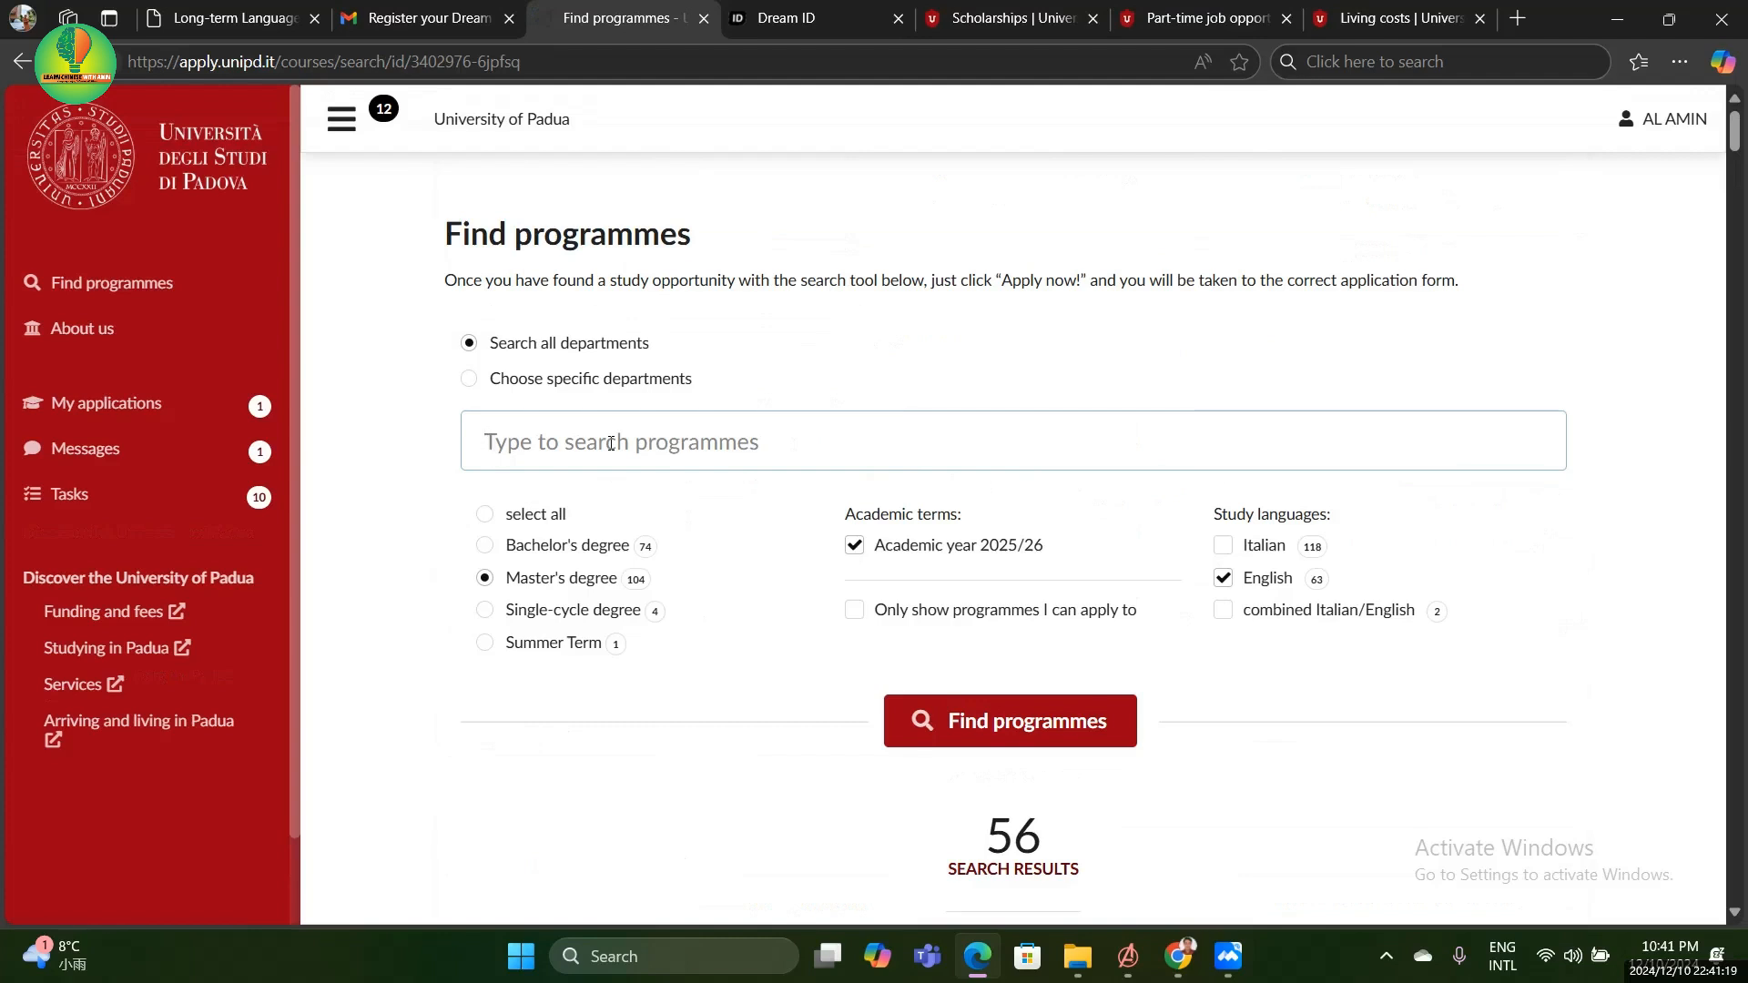
{"action": "type", "text": "D"}
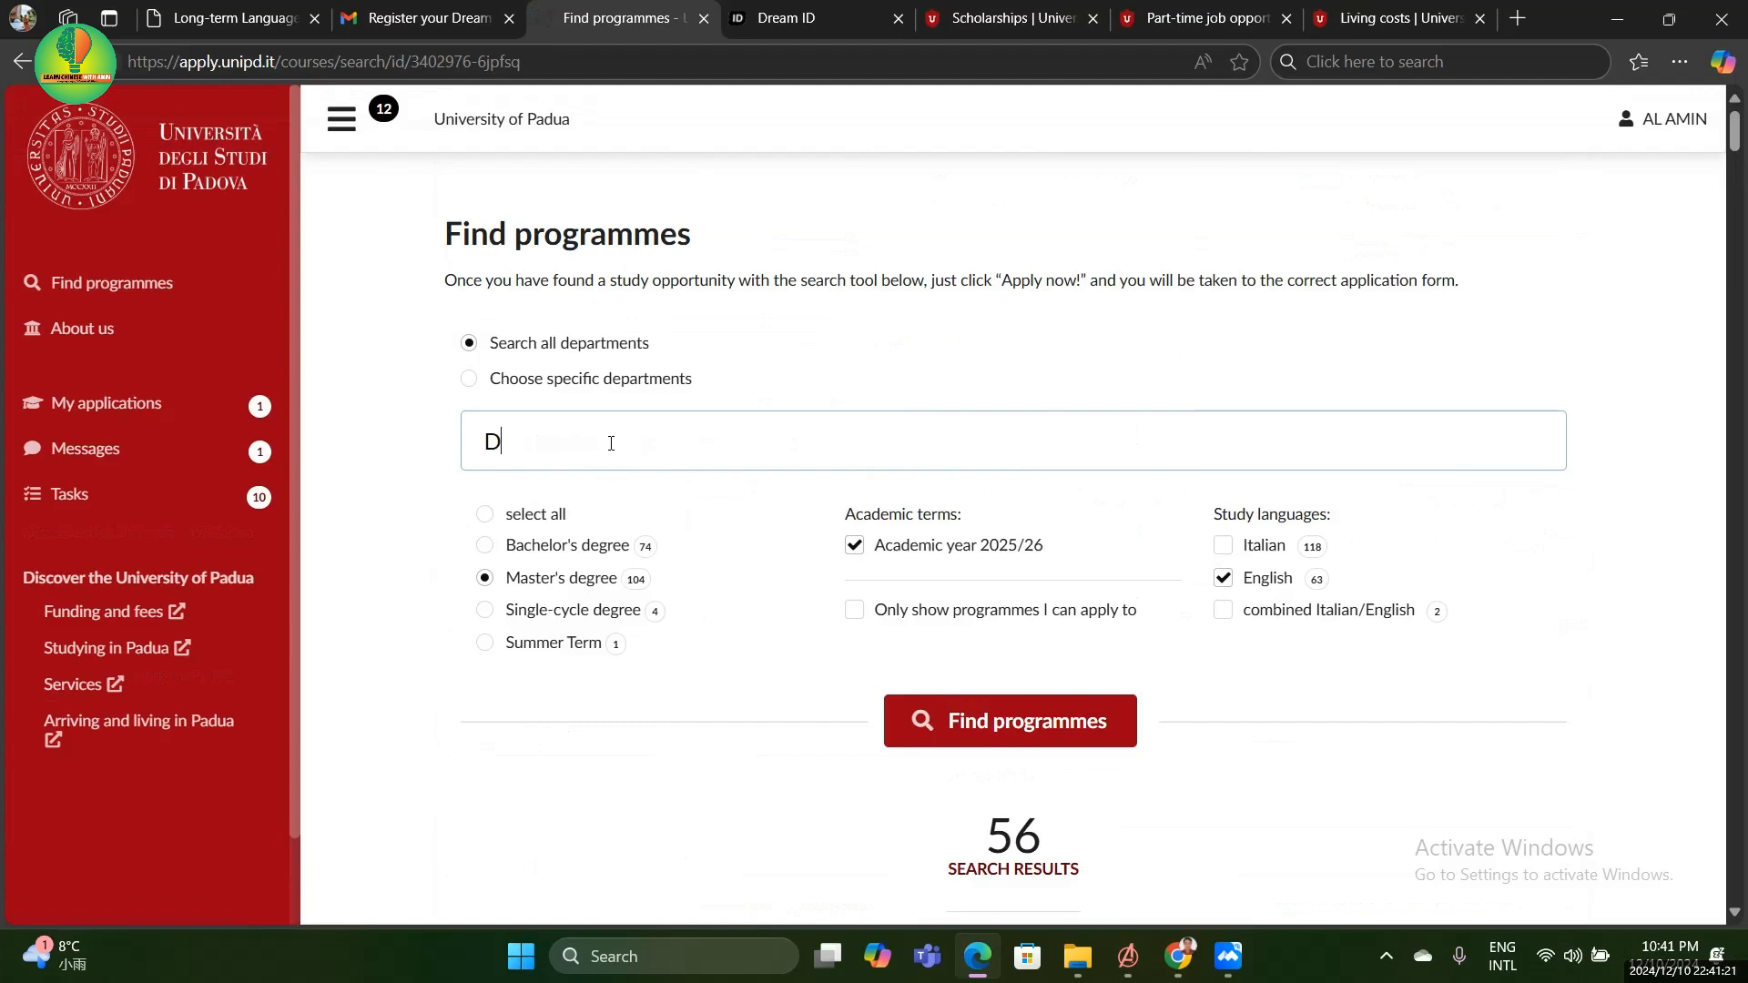
{"action": "type", "text": "t"}
{"action": "key", "text": "BackSpace"}
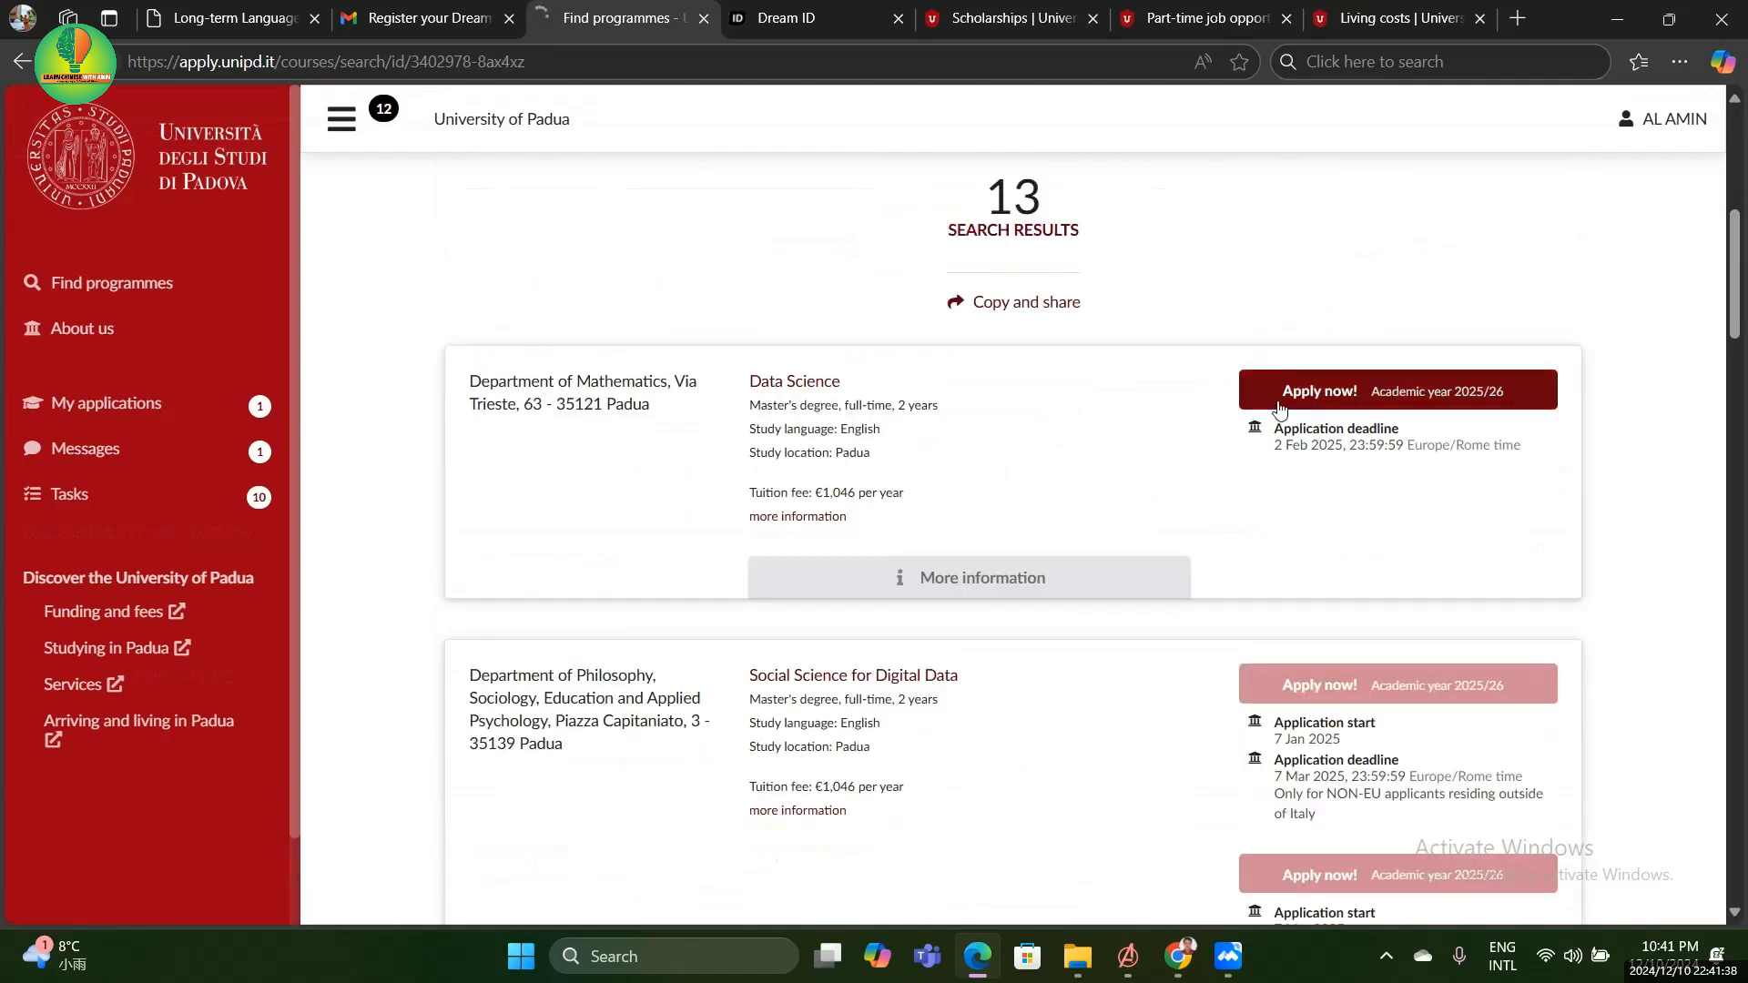
{"action": "scroll", "coordinate": [1265, 400], "scroll_direction": "down", "scroll_amount": 6}
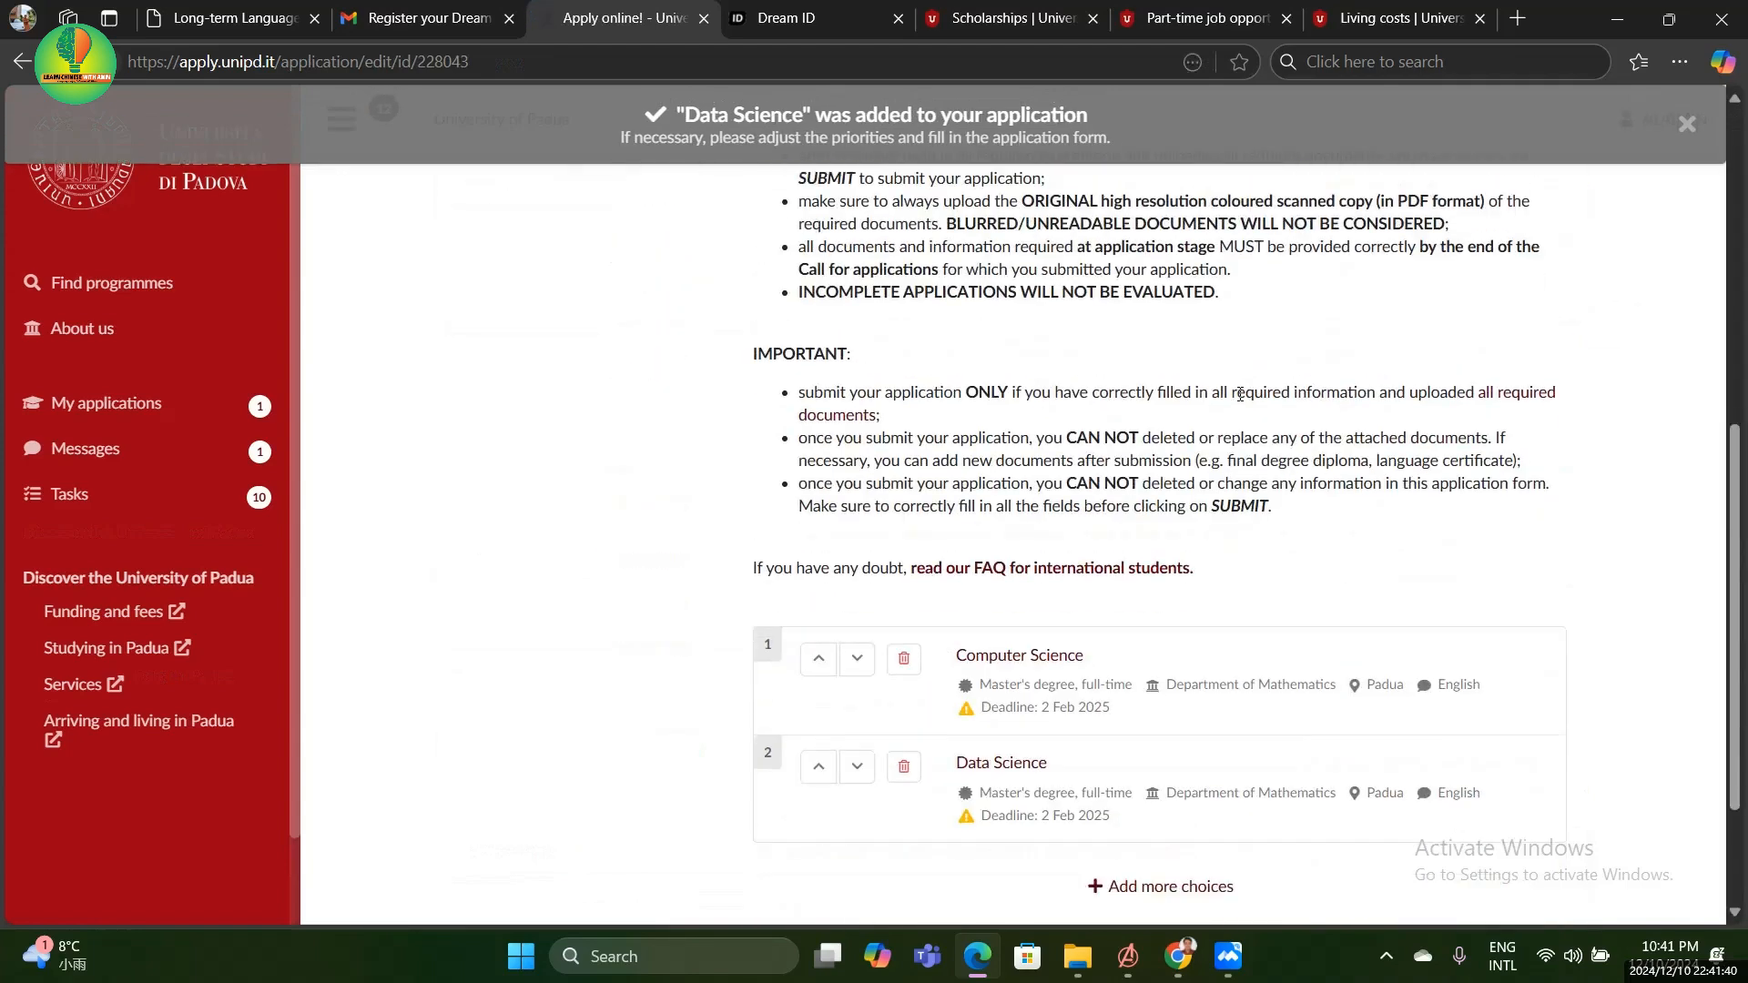
{"action": "scroll", "coordinate": [1240, 394], "scroll_direction": "down", "scroll_amount": 2}
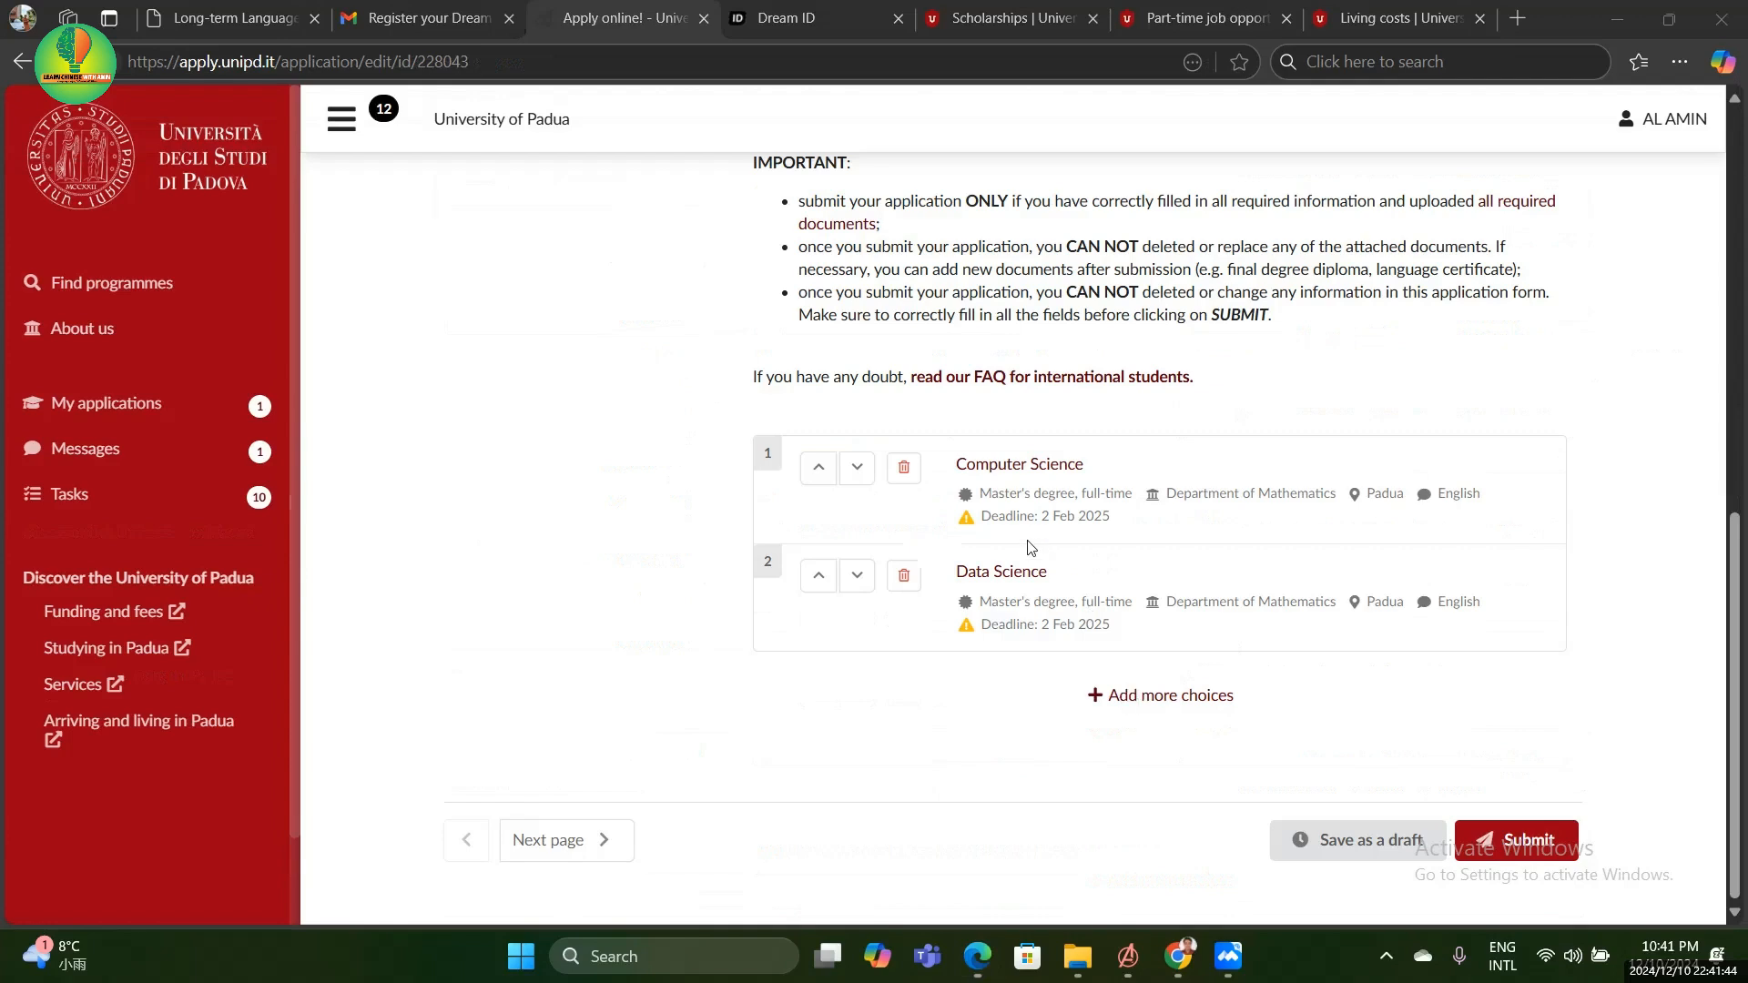
Search for a further programme choice with the keyword "Artificial" and look through the matching English-taught master's programmes
{"action": "left_click", "coordinate": [1144, 707]}
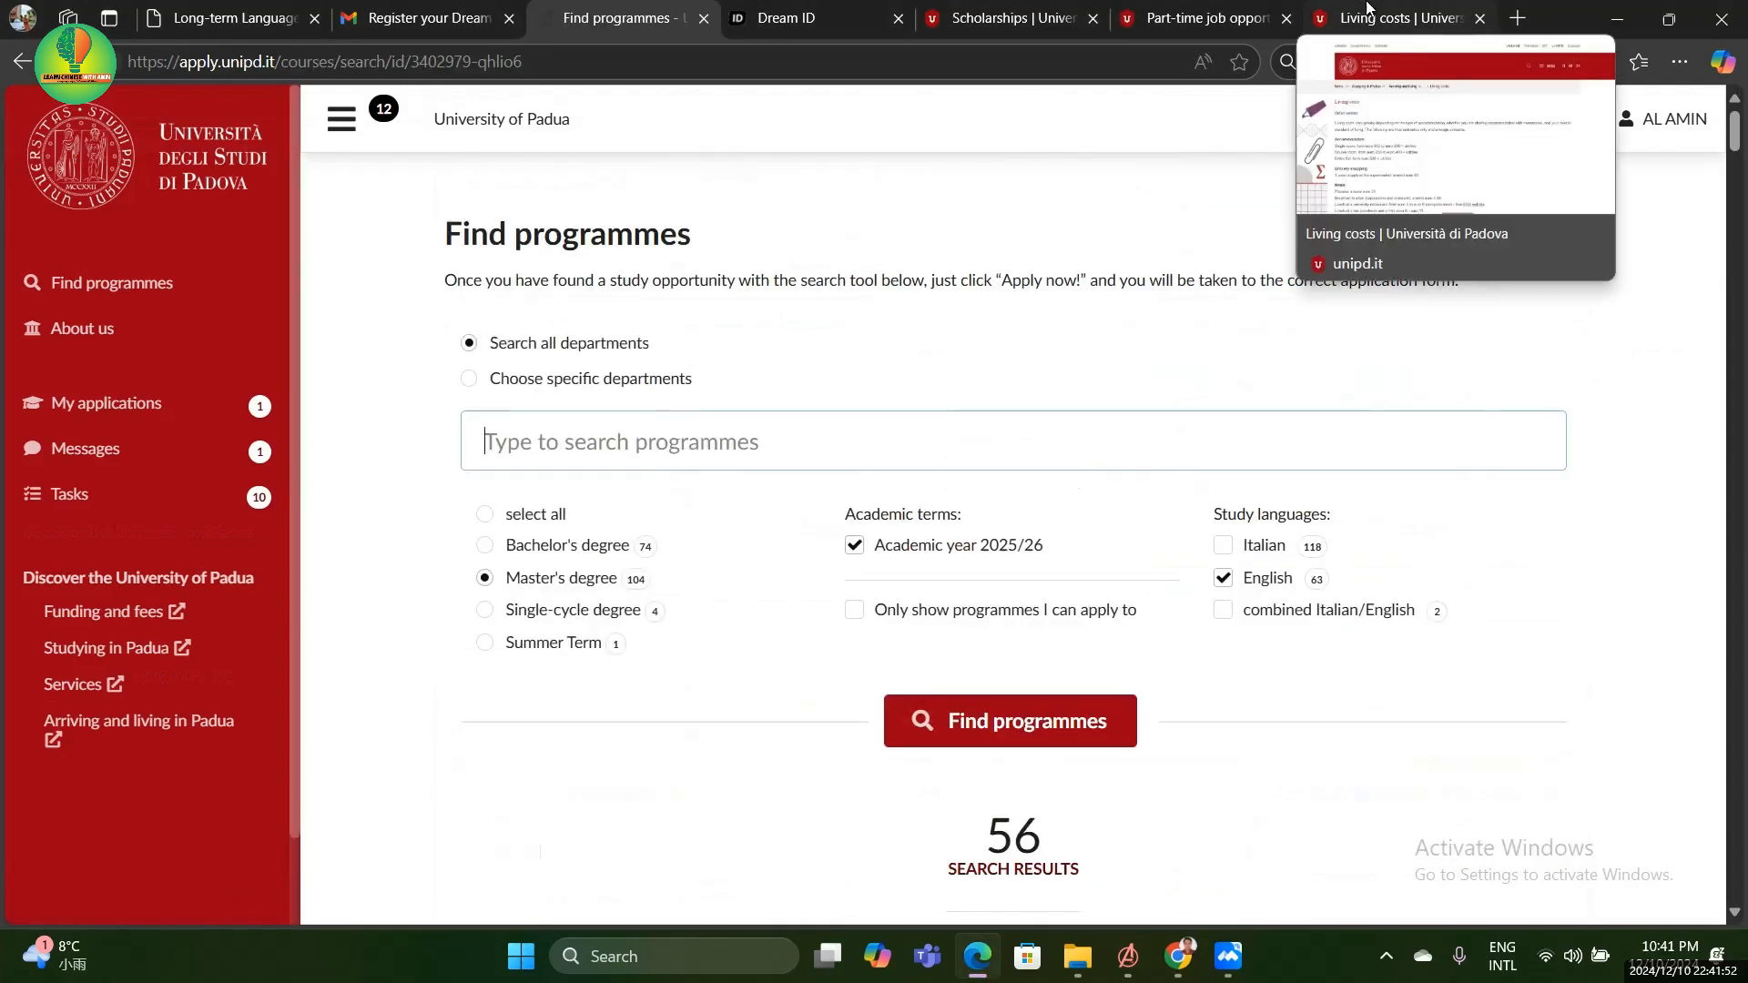
{"action": "type", "text": "A"}
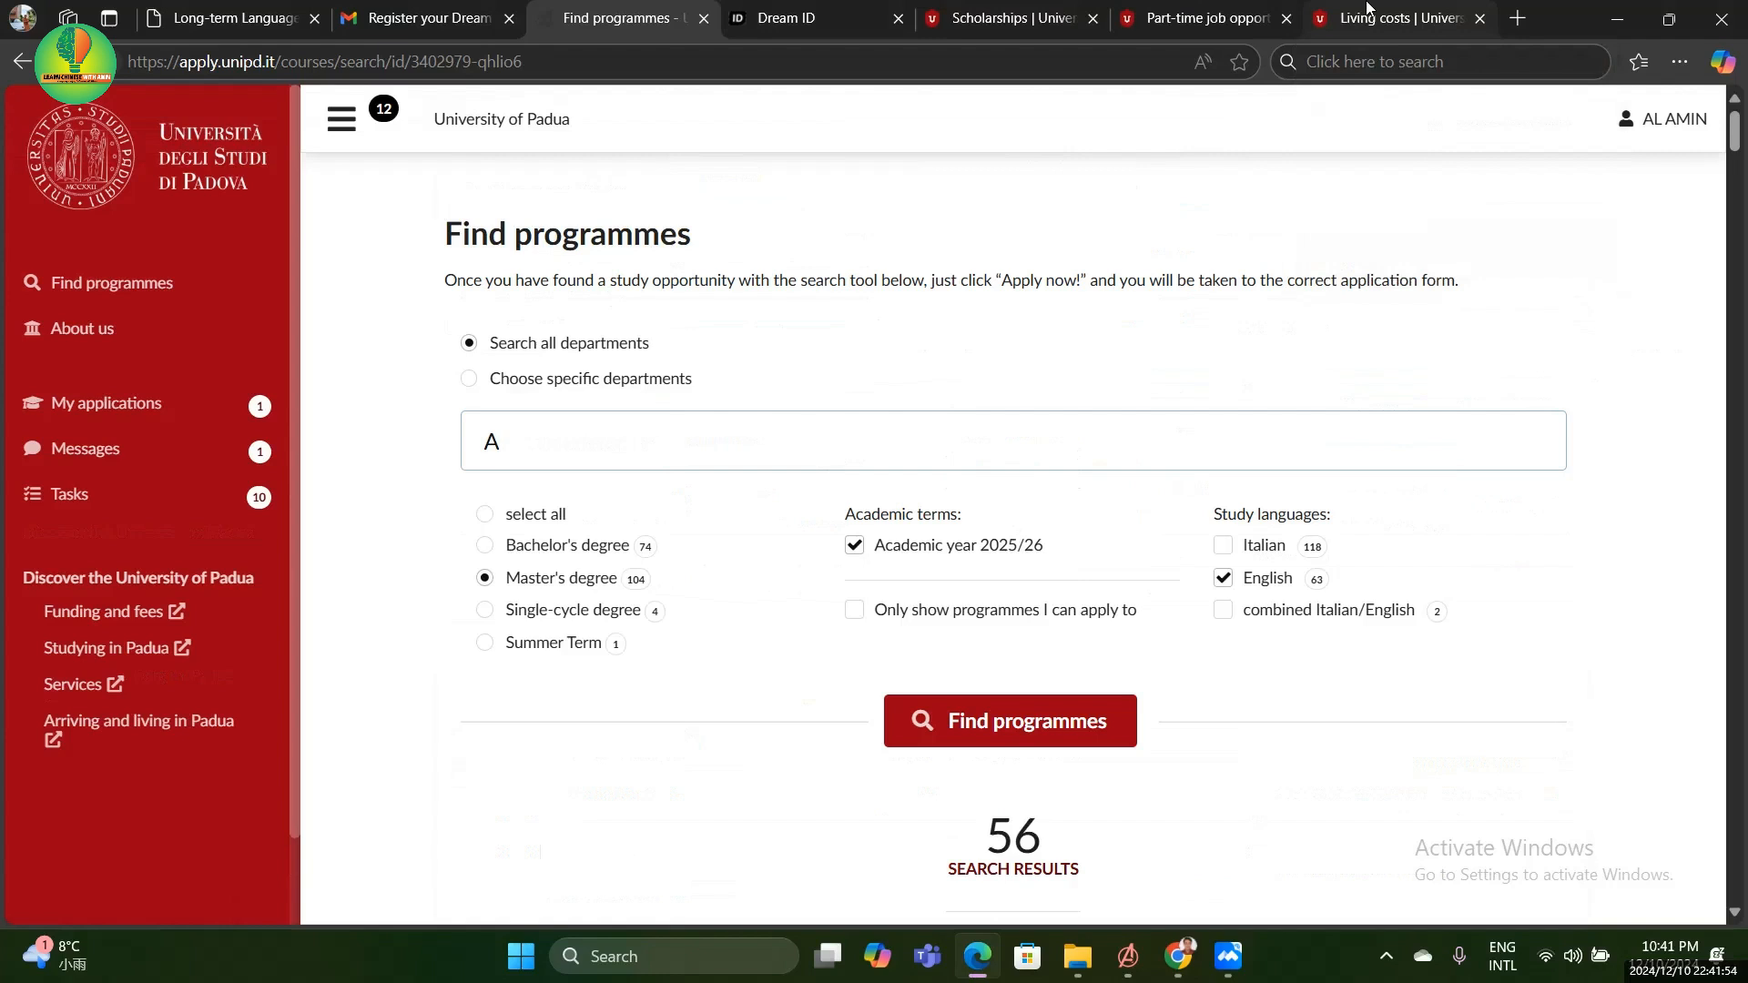
{"action": "type", "text": "rtificial"}
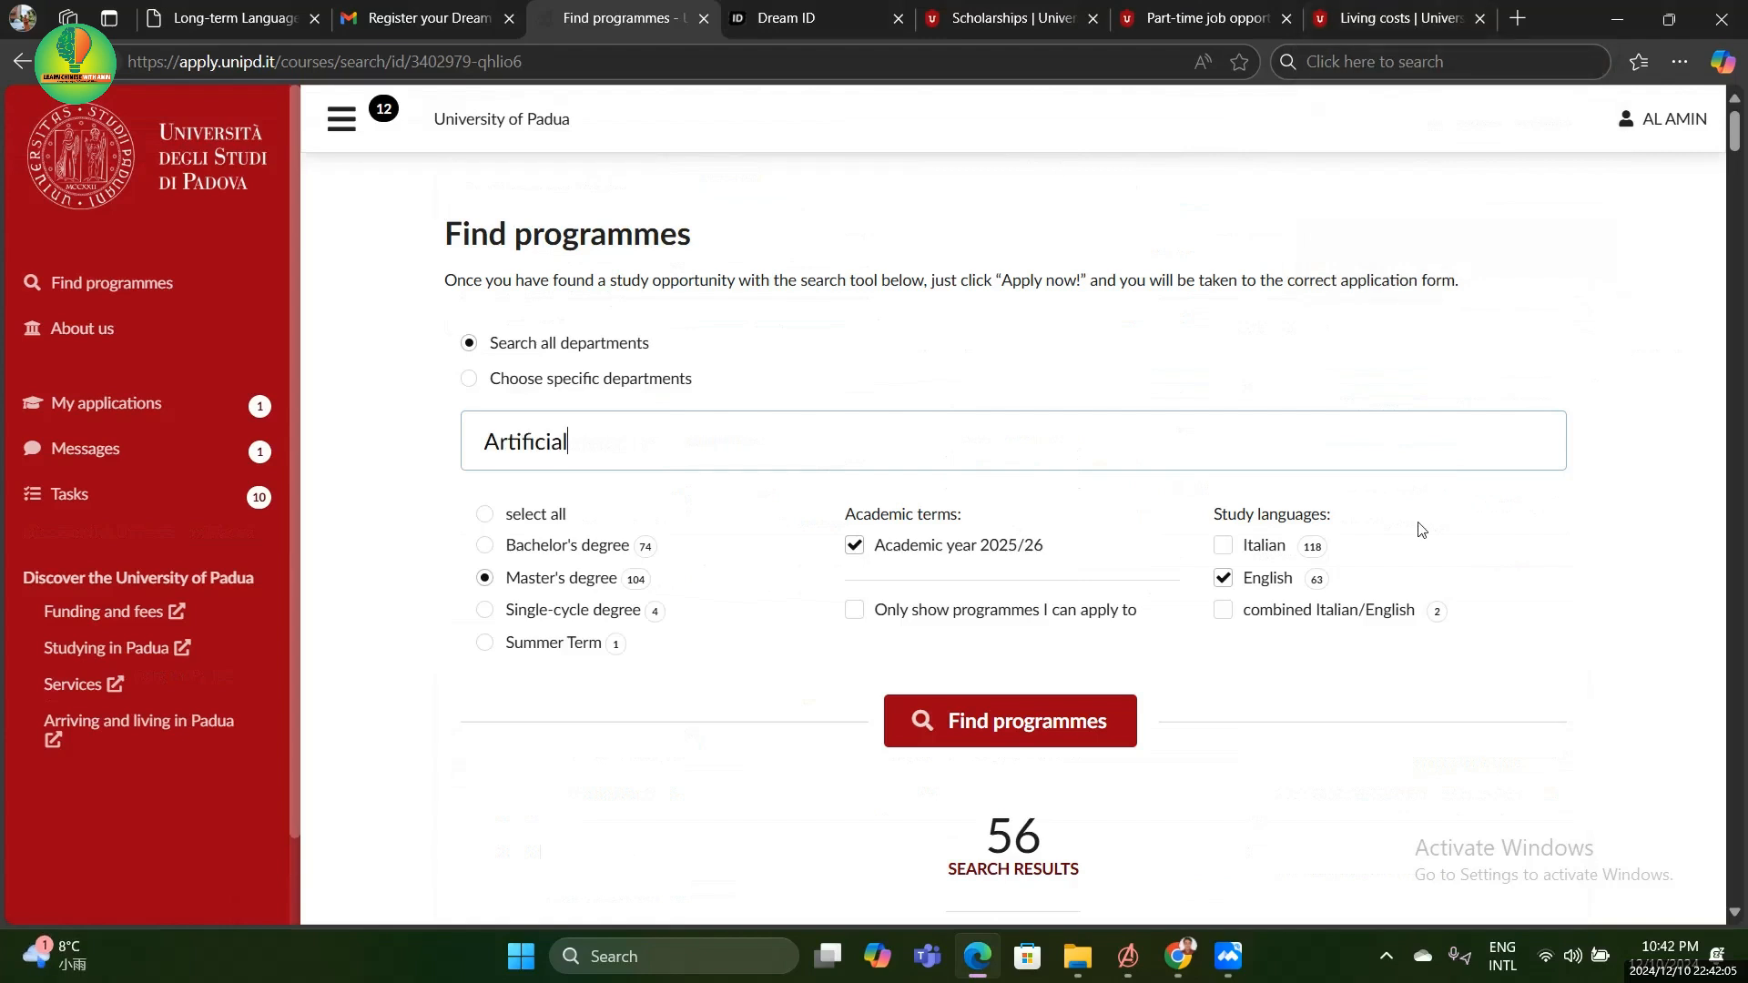
{"action": "left_click", "coordinate": [1088, 722]}
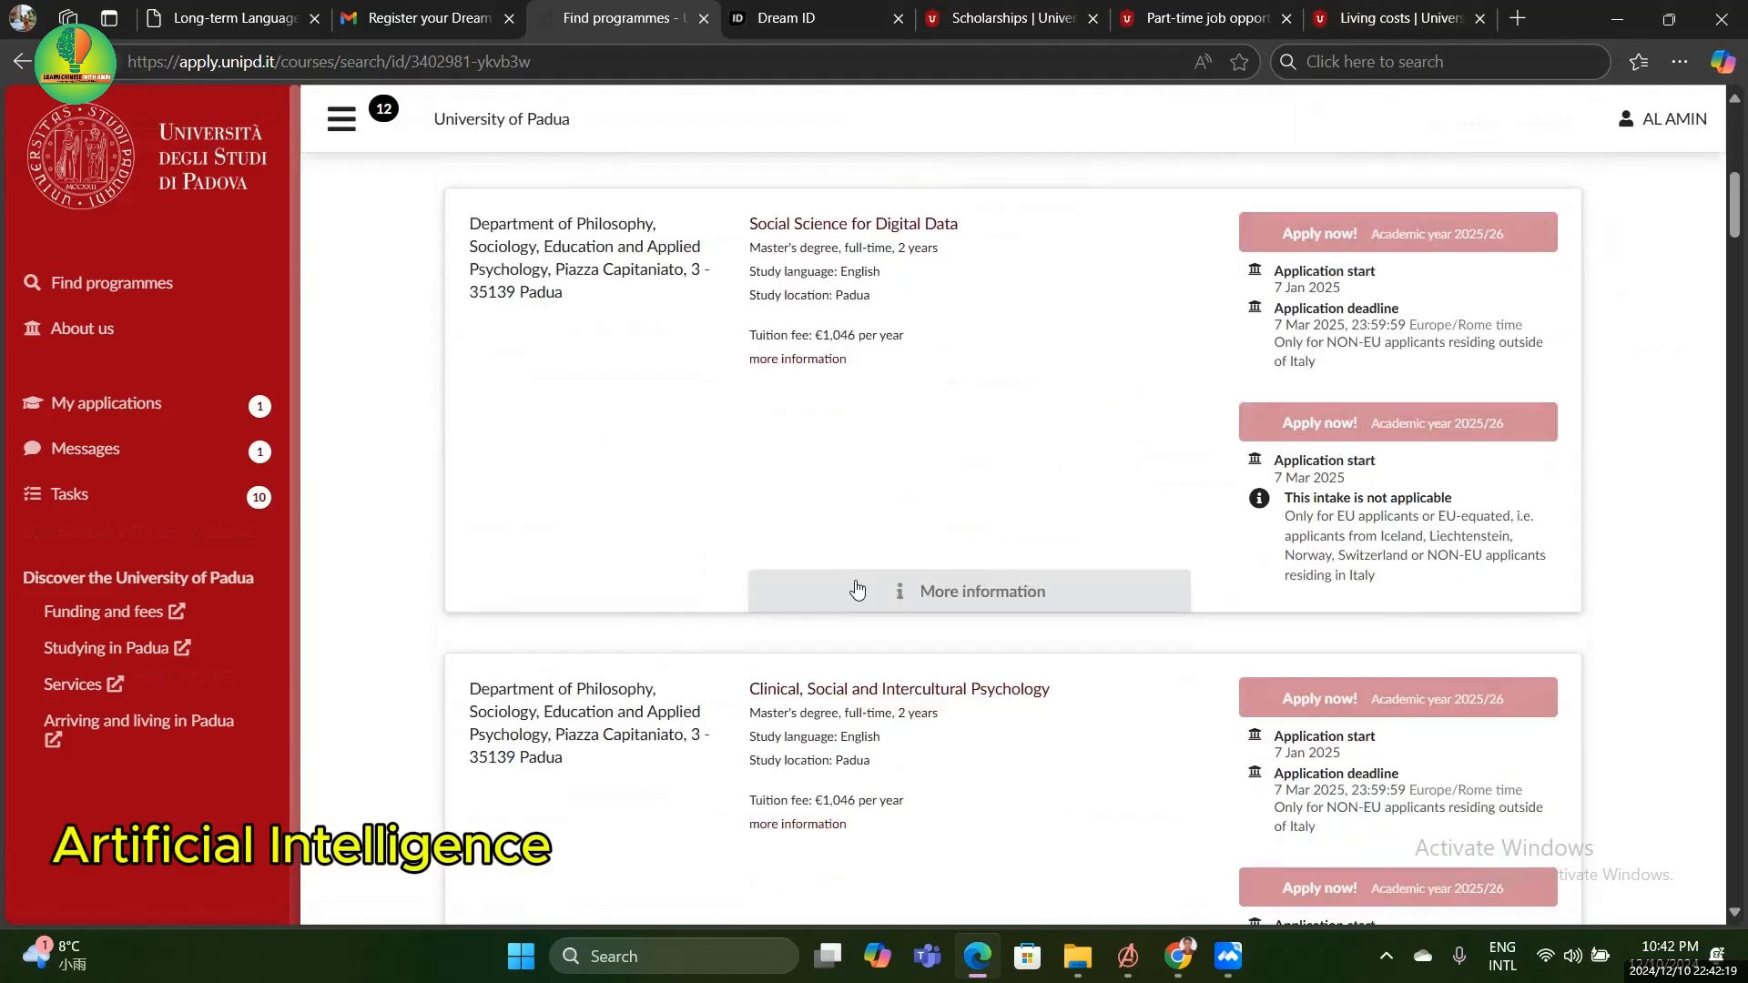
{"action": "scroll", "coordinate": [883, 589], "scroll_direction": "down", "scroll_amount": 10}
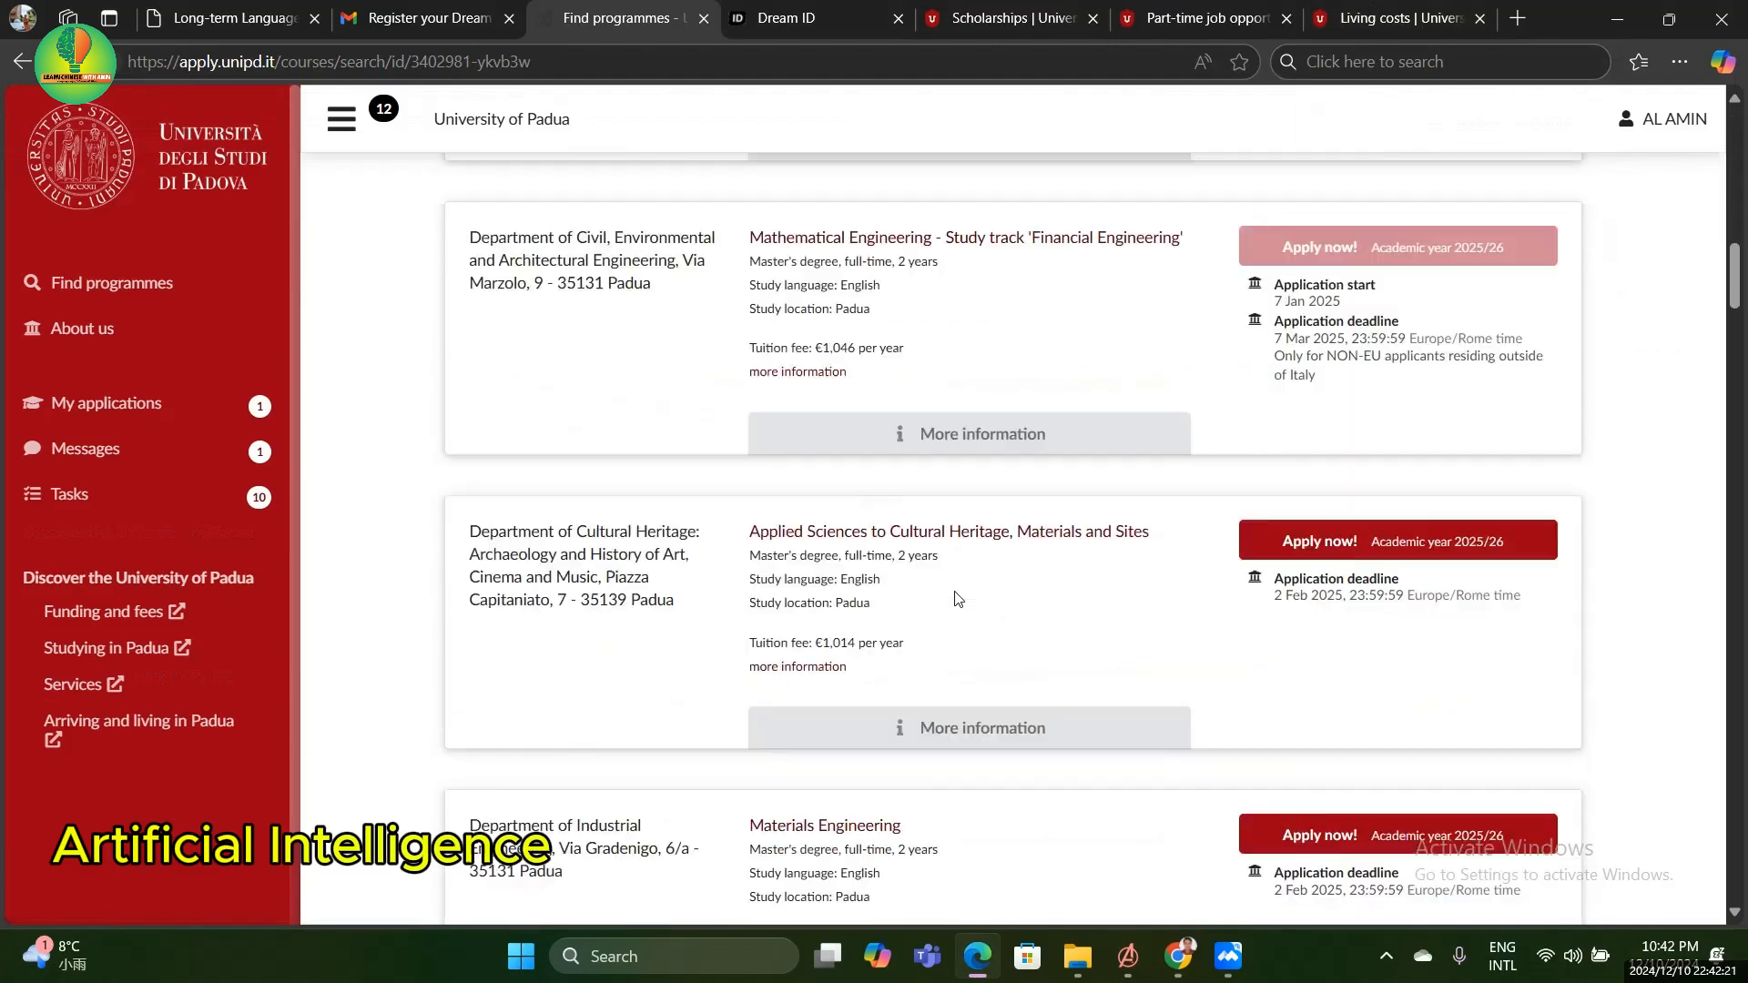
{"action": "scroll", "coordinate": [950, 667], "scroll_direction": "down", "scroll_amount": 5}
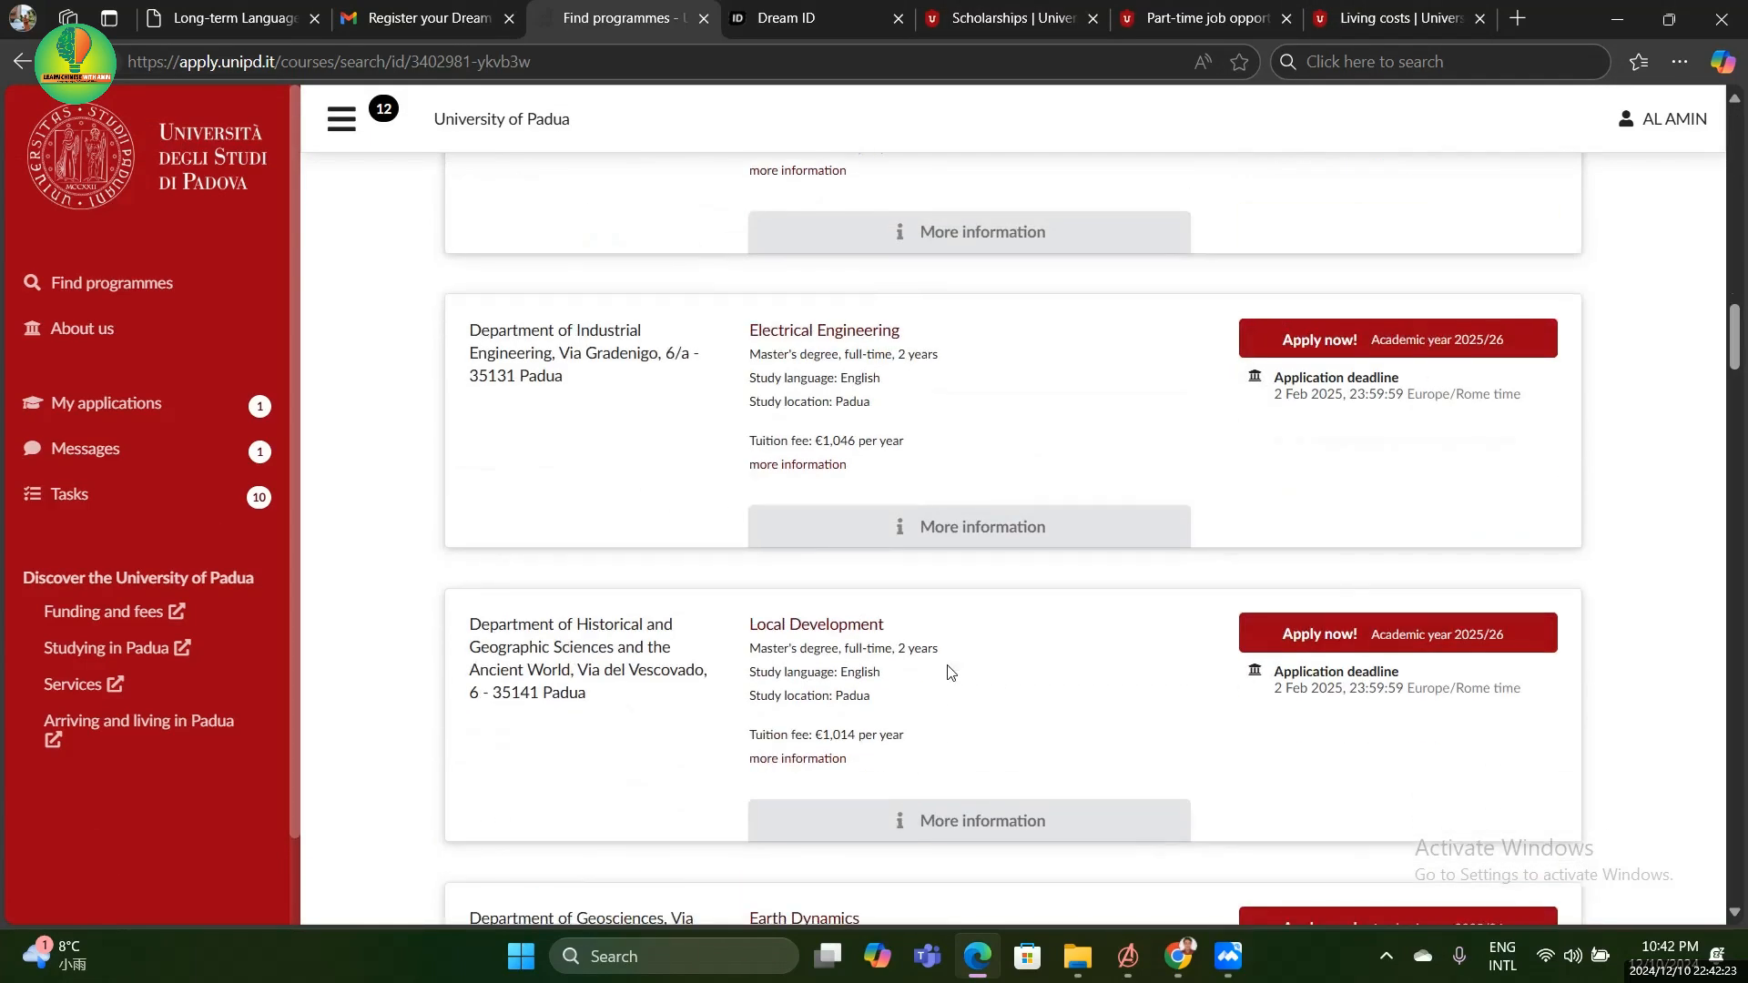
{"action": "scroll", "coordinate": [948, 449], "scroll_direction": "up", "scroll_amount": 20}
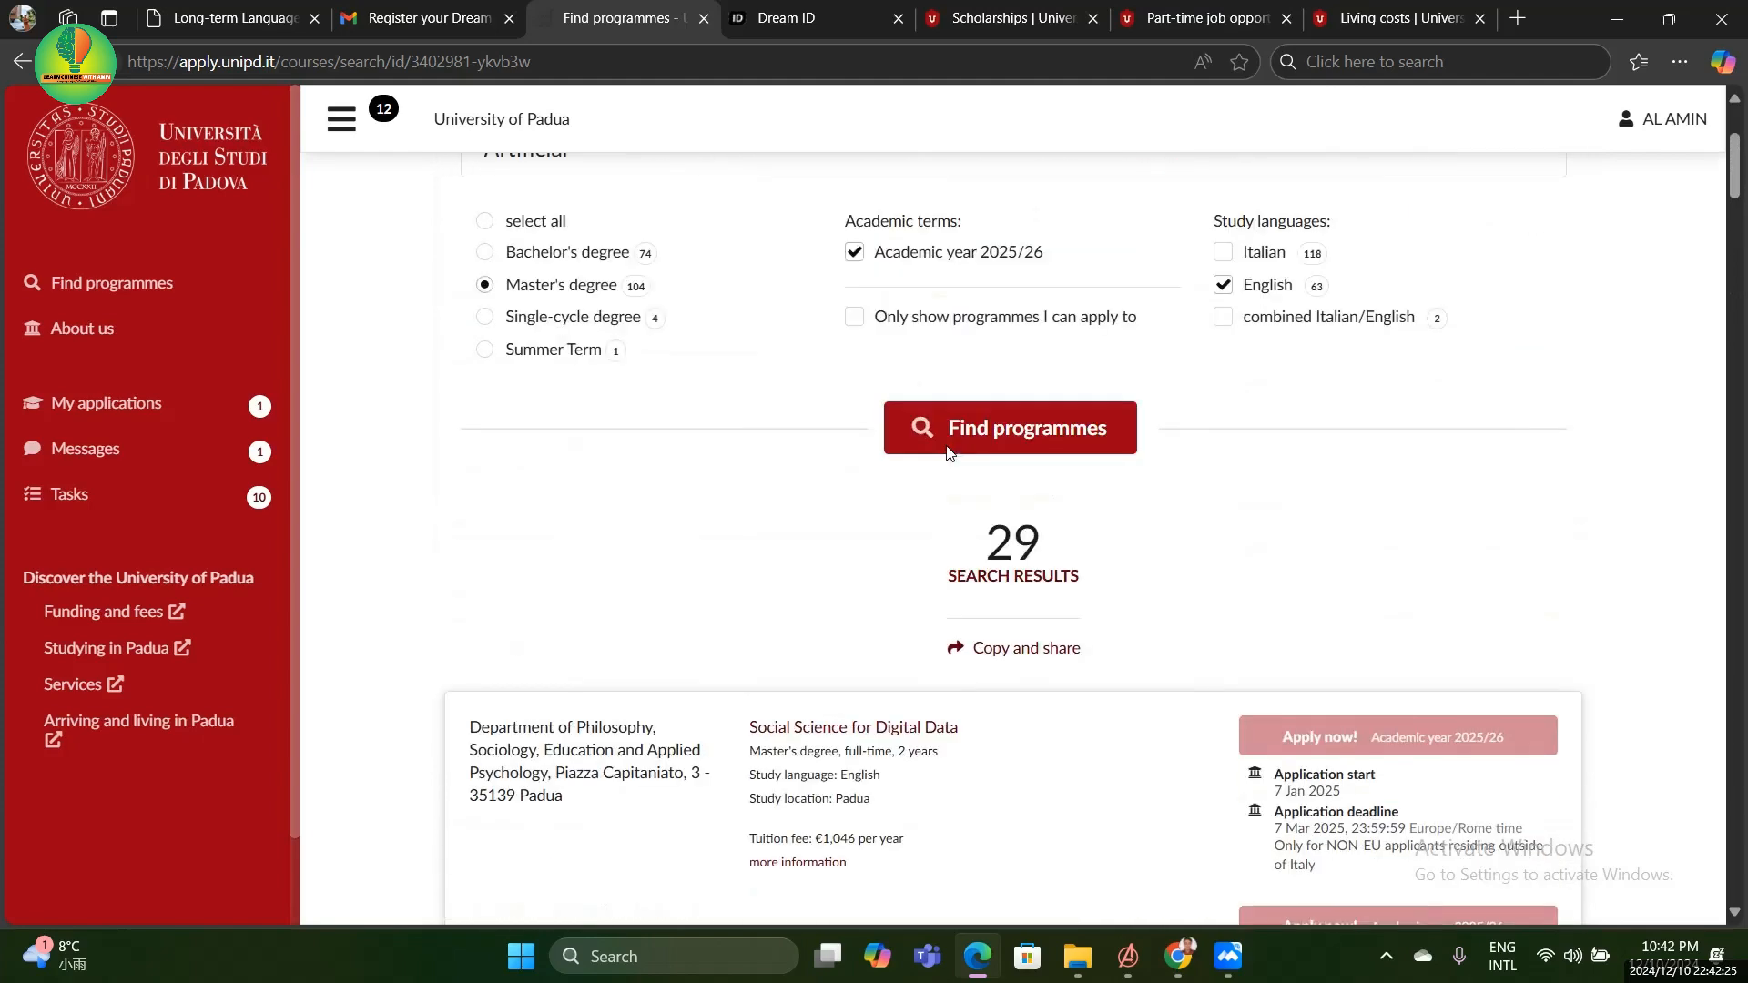
Replace the keyword "Artificial" with a data-related one and run the programme search again
{"action": "left_click_drag", "start_coordinate": [615, 433], "coordinate": [420, 443]}
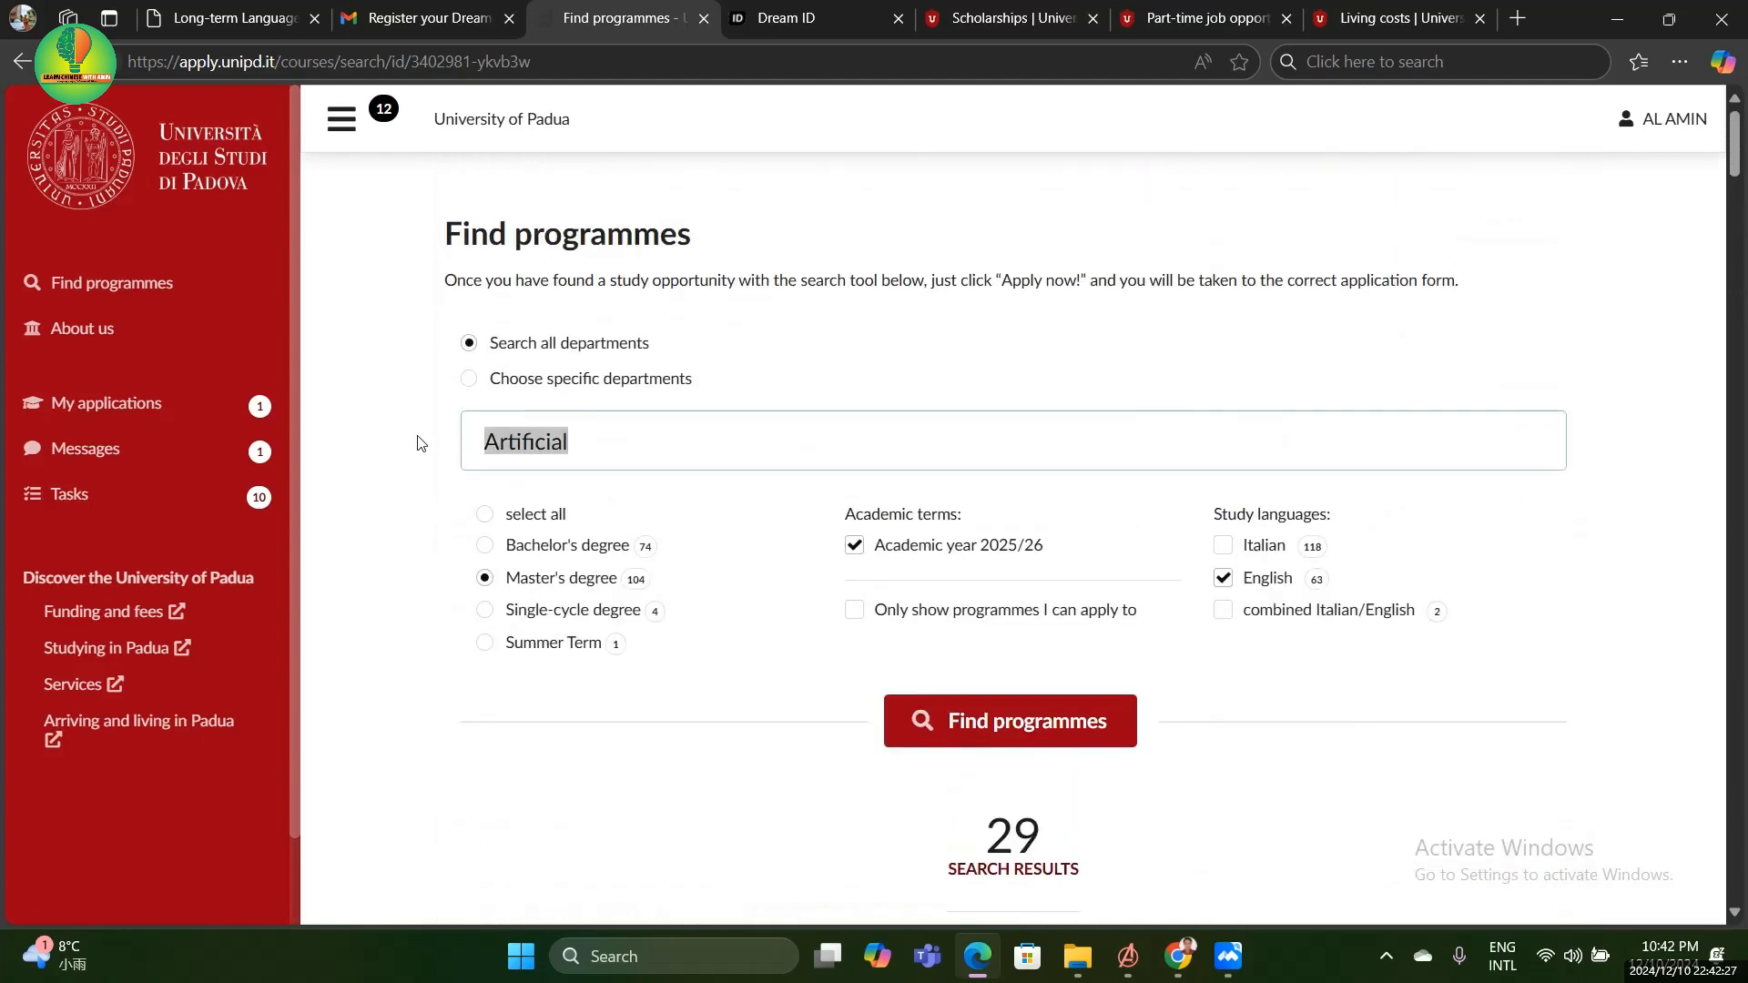
{"action": "key", "text": "BackSpace"}
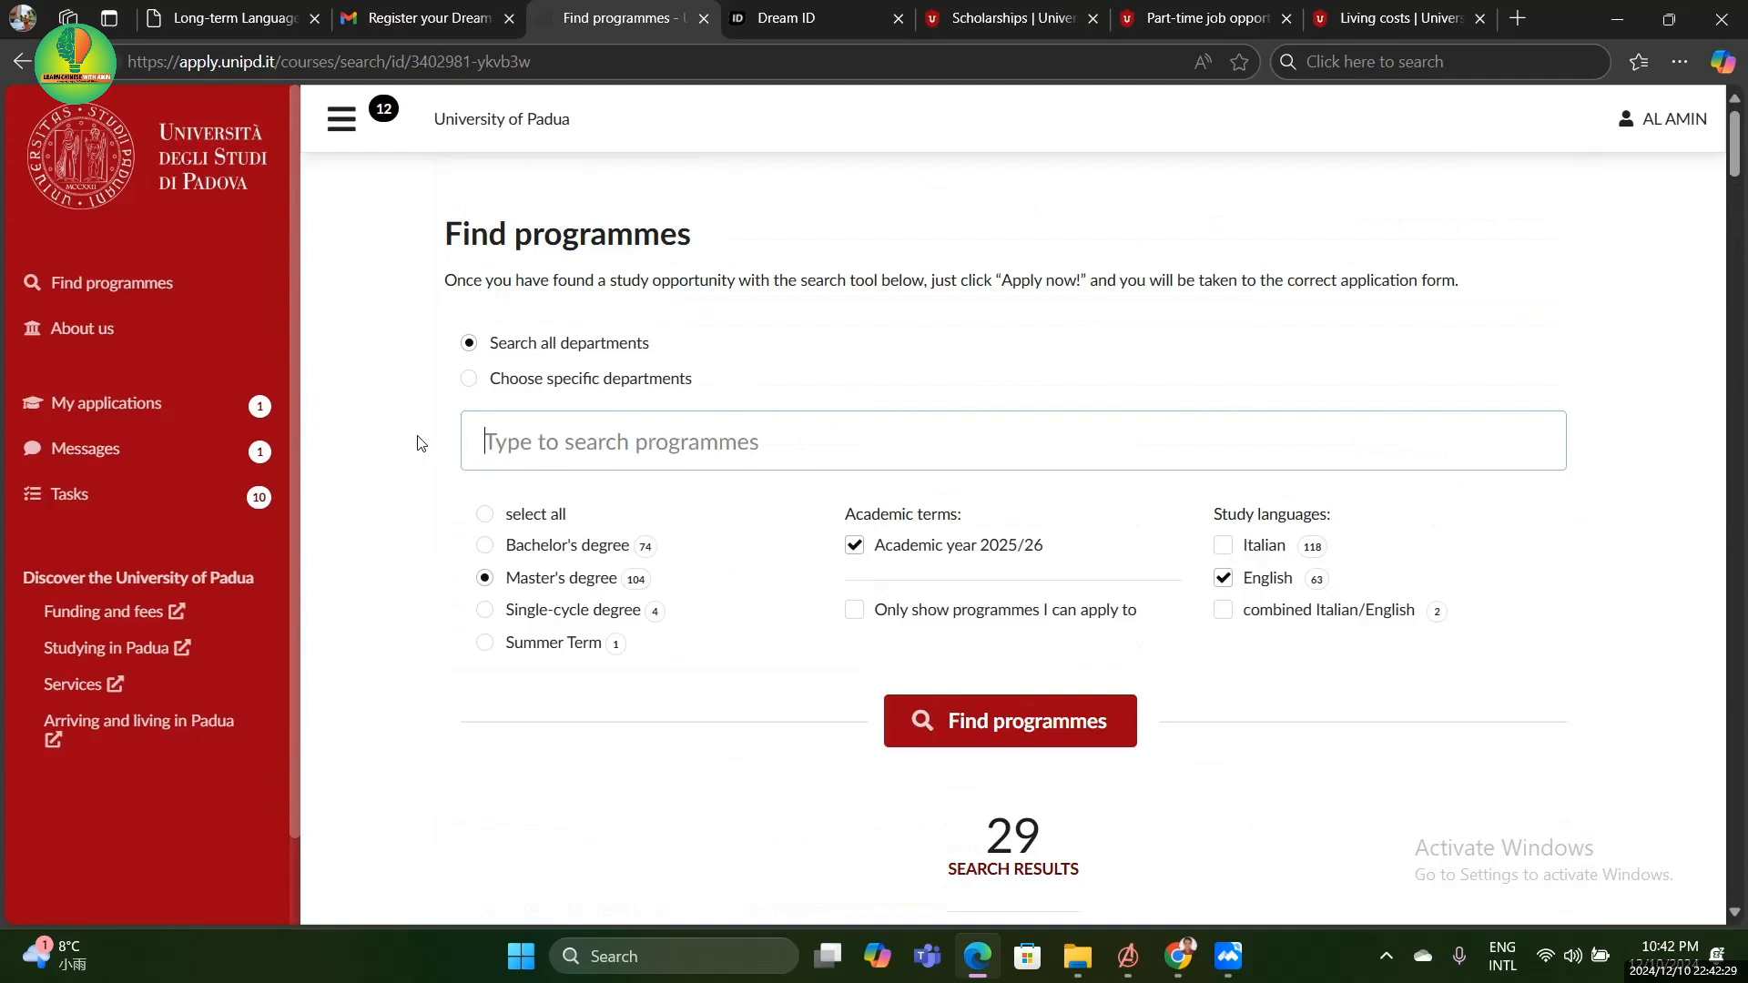
{"action": "type", "text": "Da"}
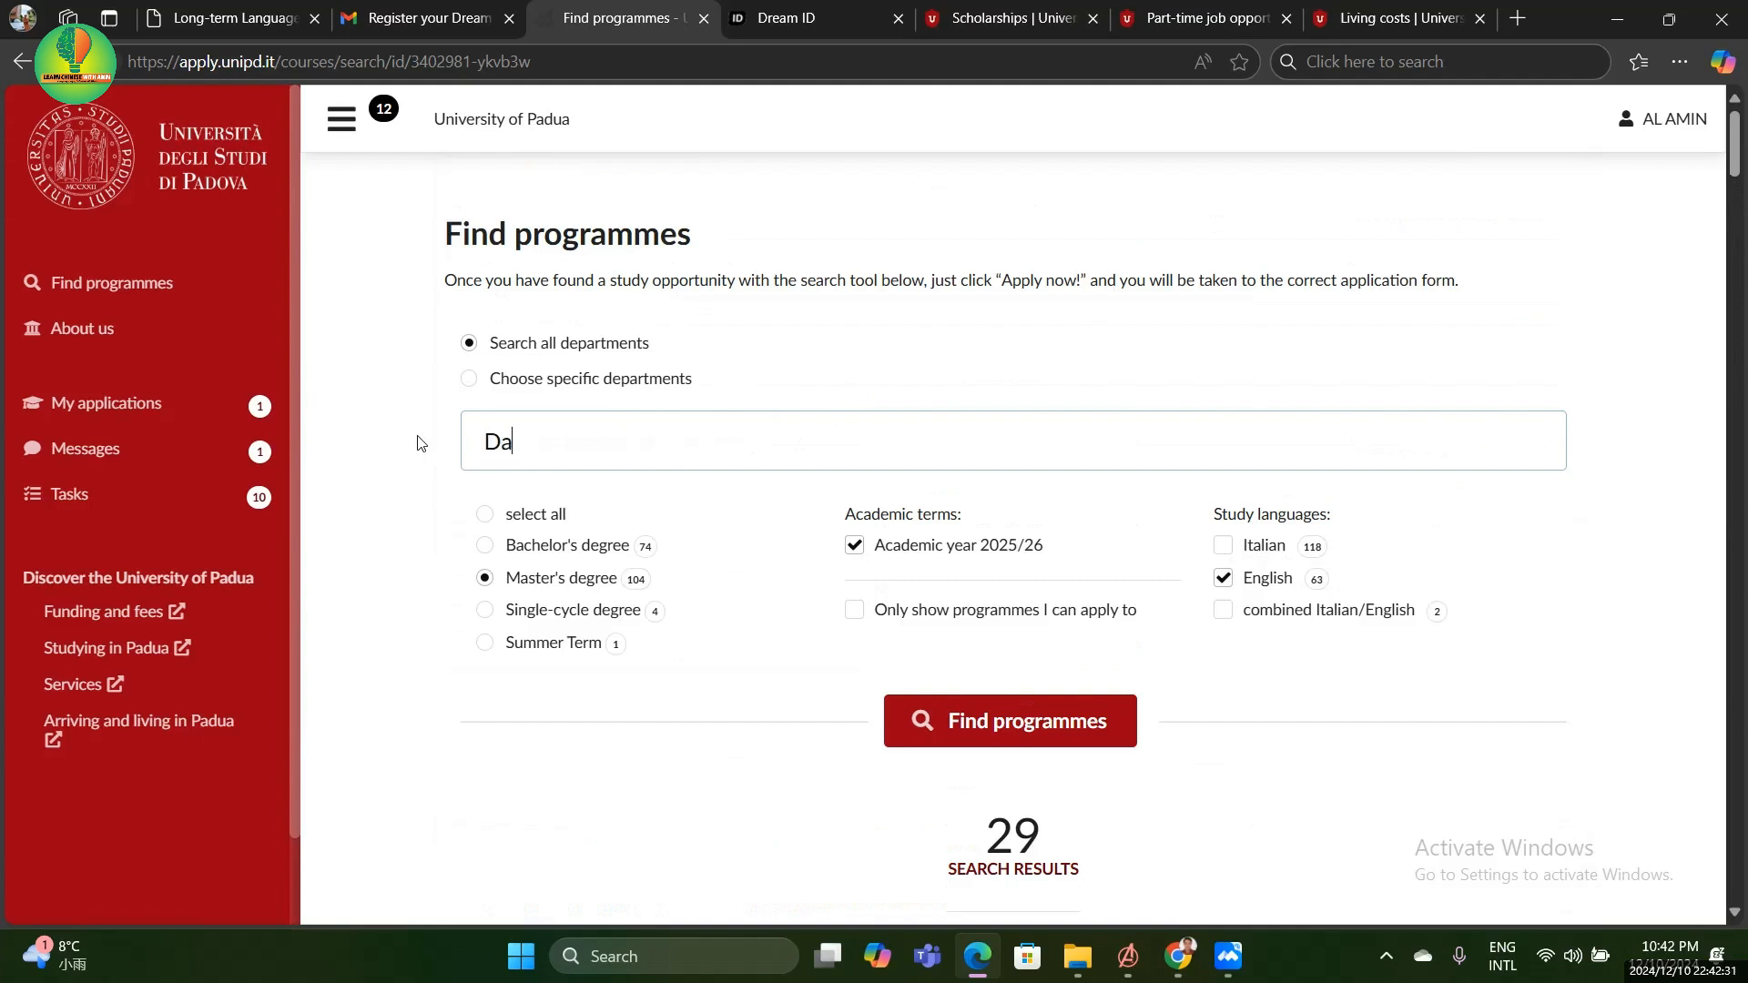
Examine the matching data and science master's programmes with their departments, tuition fees and application deadlines
{"action": "scroll", "coordinate": [793, 693], "scroll_direction": "down", "scroll_amount": 7}
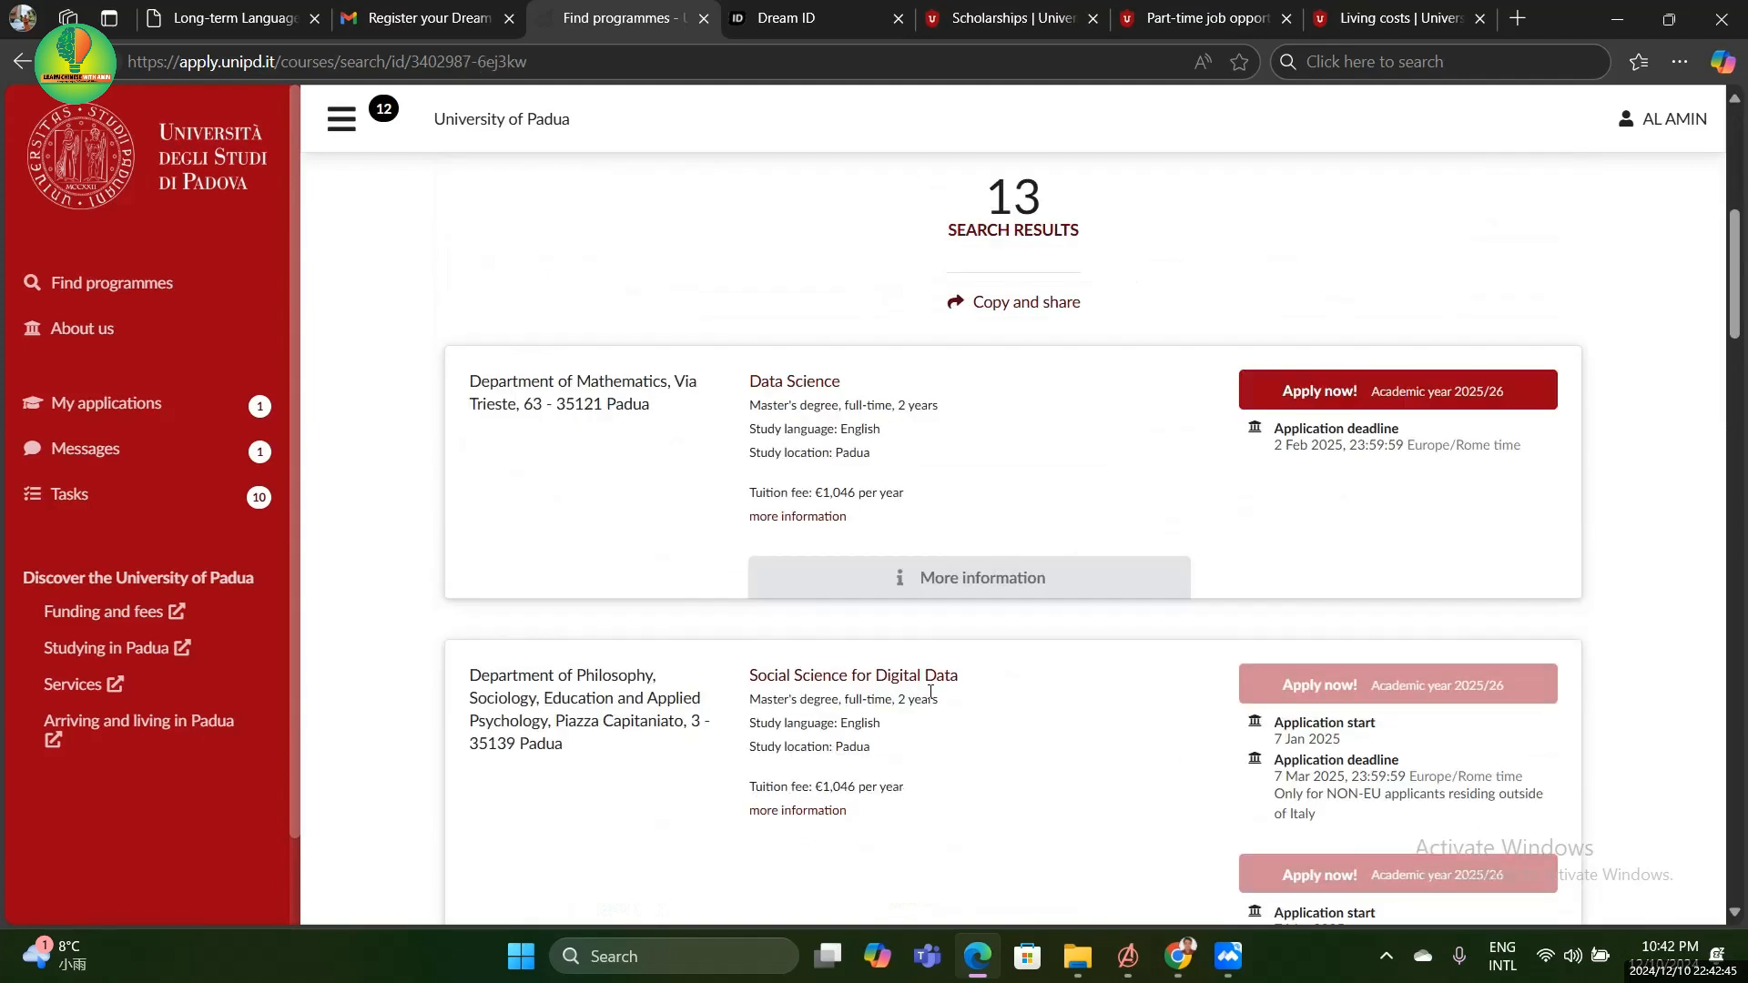
{"action": "scroll", "coordinate": [929, 692], "scroll_direction": "down", "scroll_amount": 6}
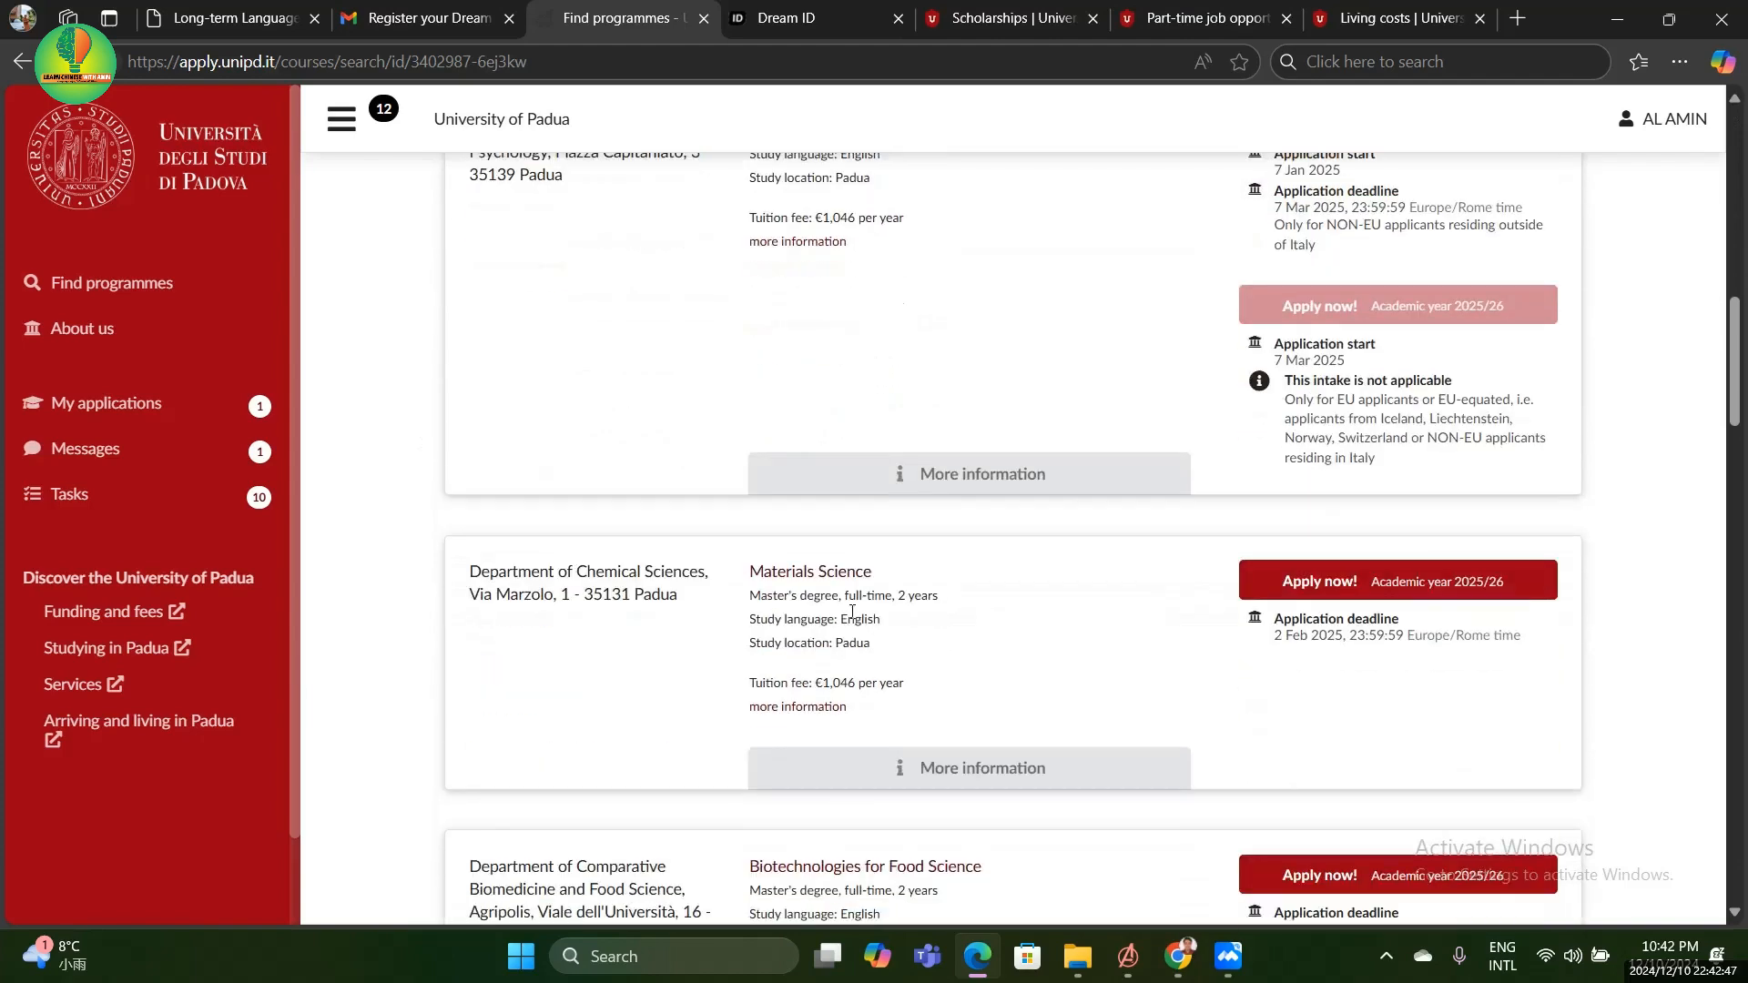
{"action": "scroll", "coordinate": [852, 612], "scroll_direction": "down", "scroll_amount": 8}
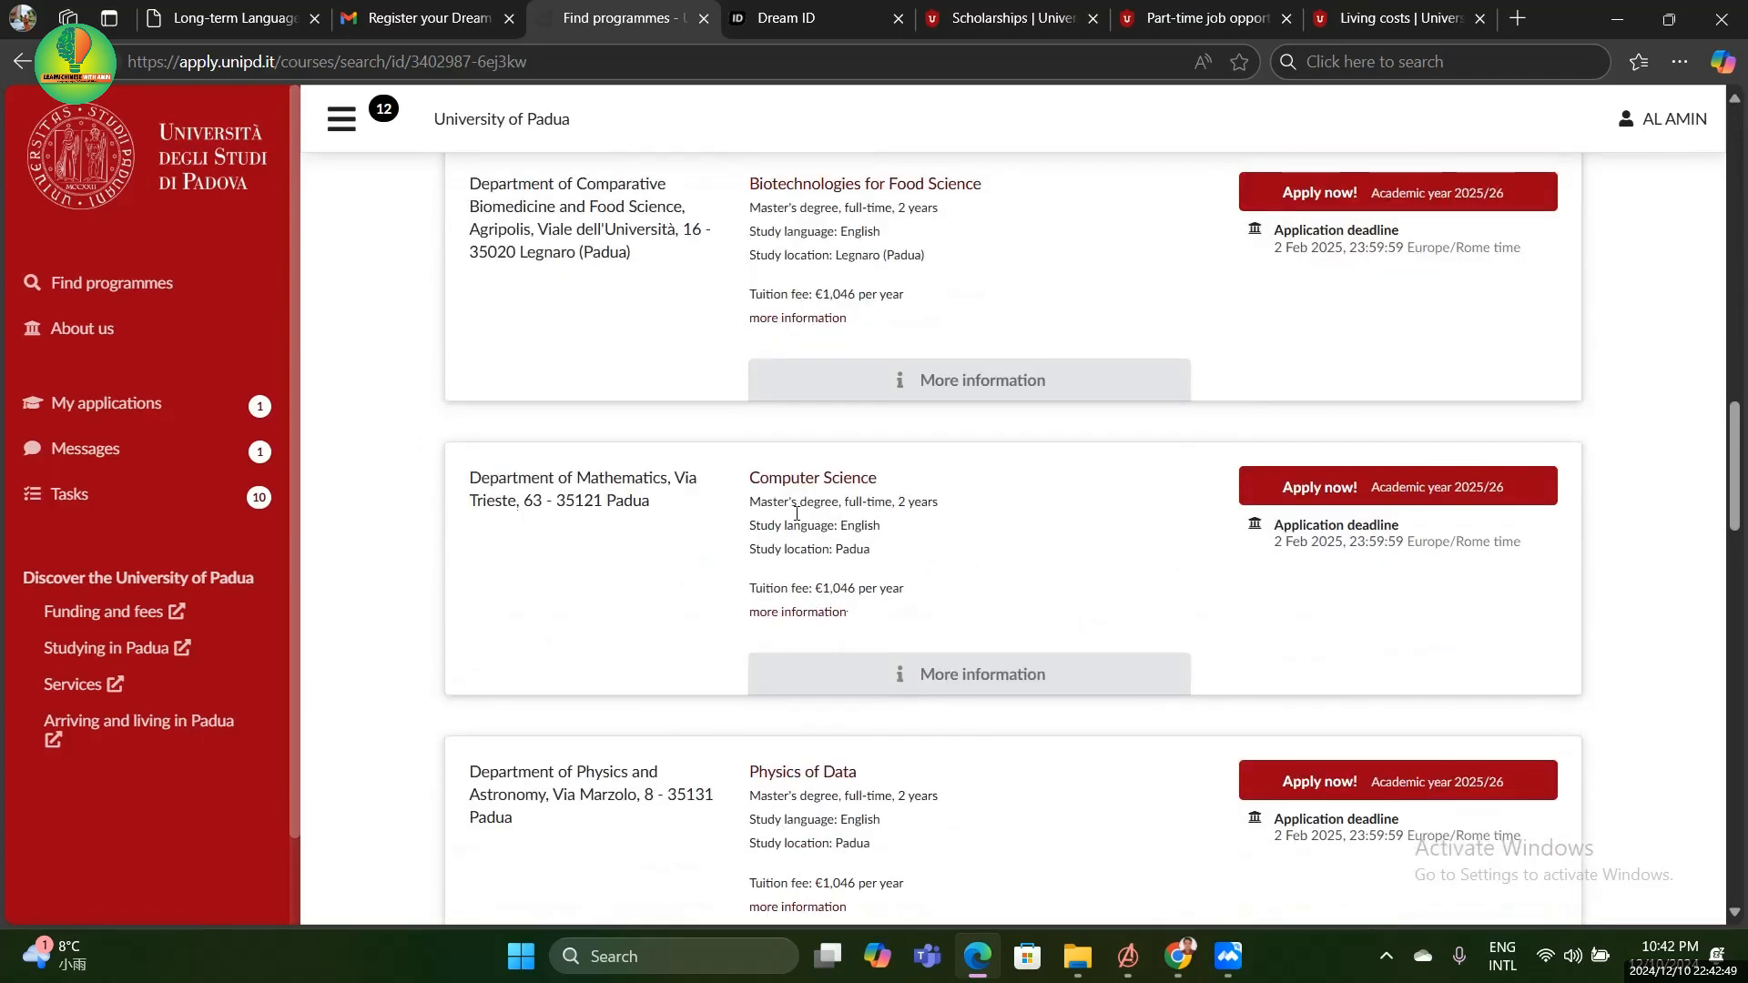
{"action": "scroll", "coordinate": [920, 533], "scroll_direction": "down", "scroll_amount": 3}
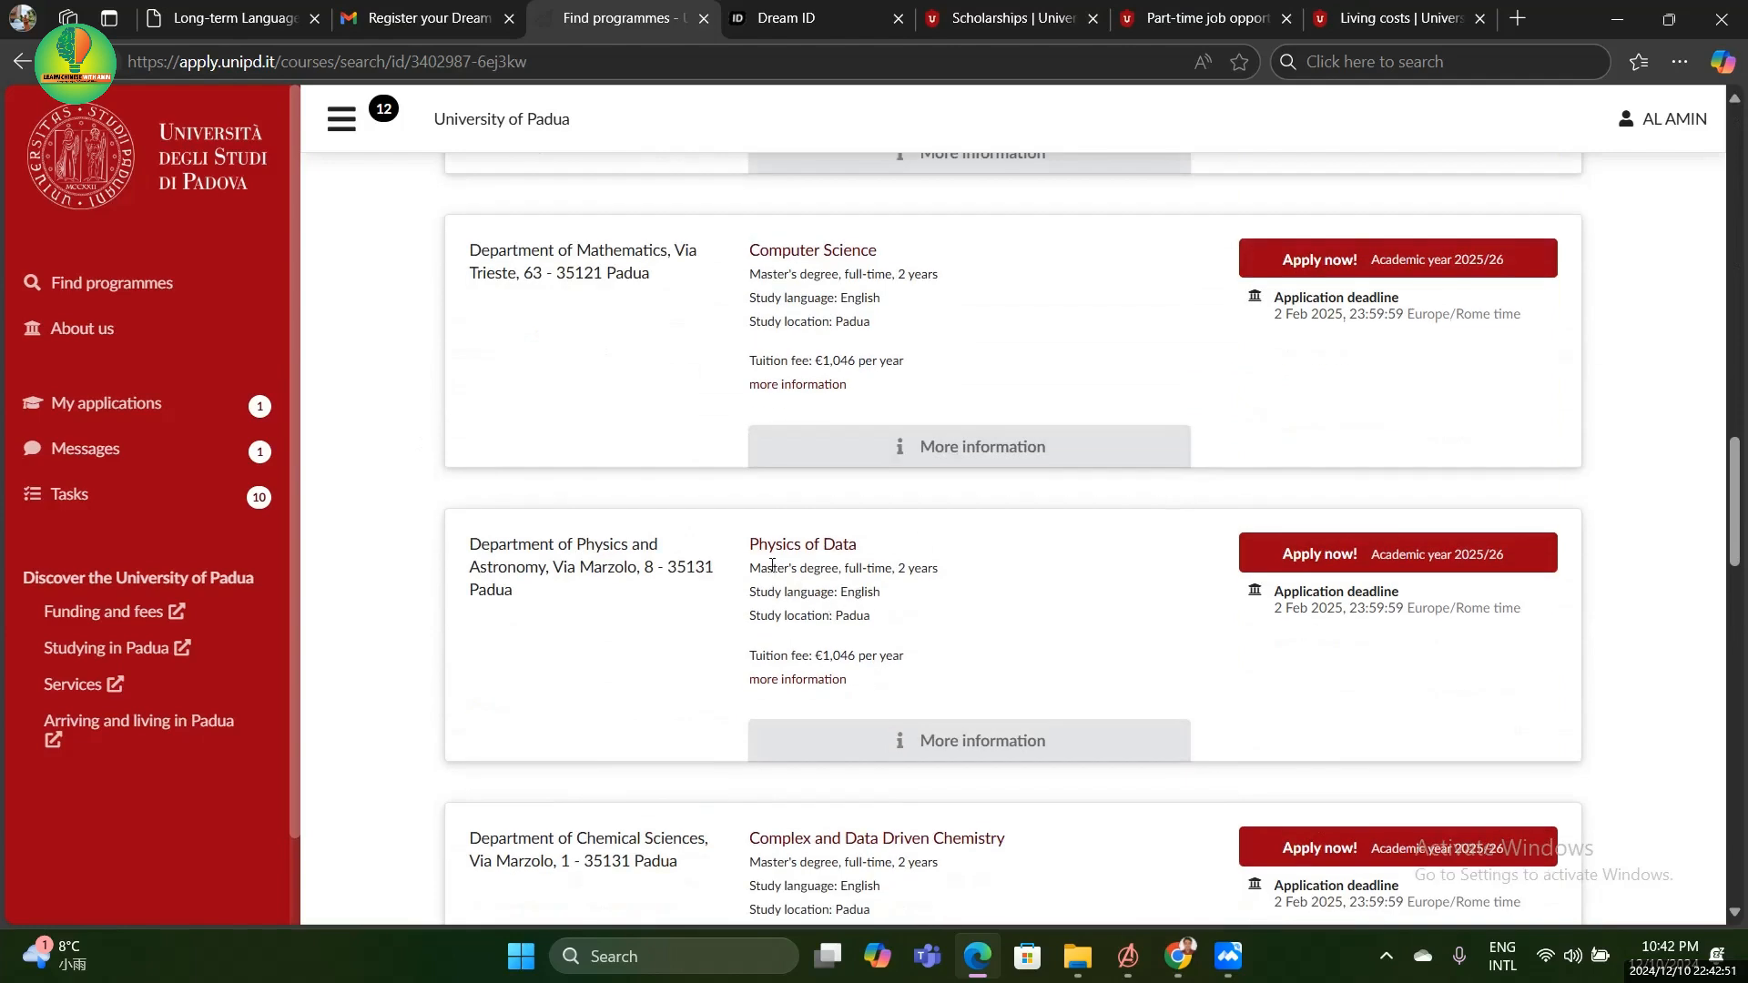
{"action": "scroll", "coordinate": [842, 563], "scroll_direction": "down", "scroll_amount": 6}
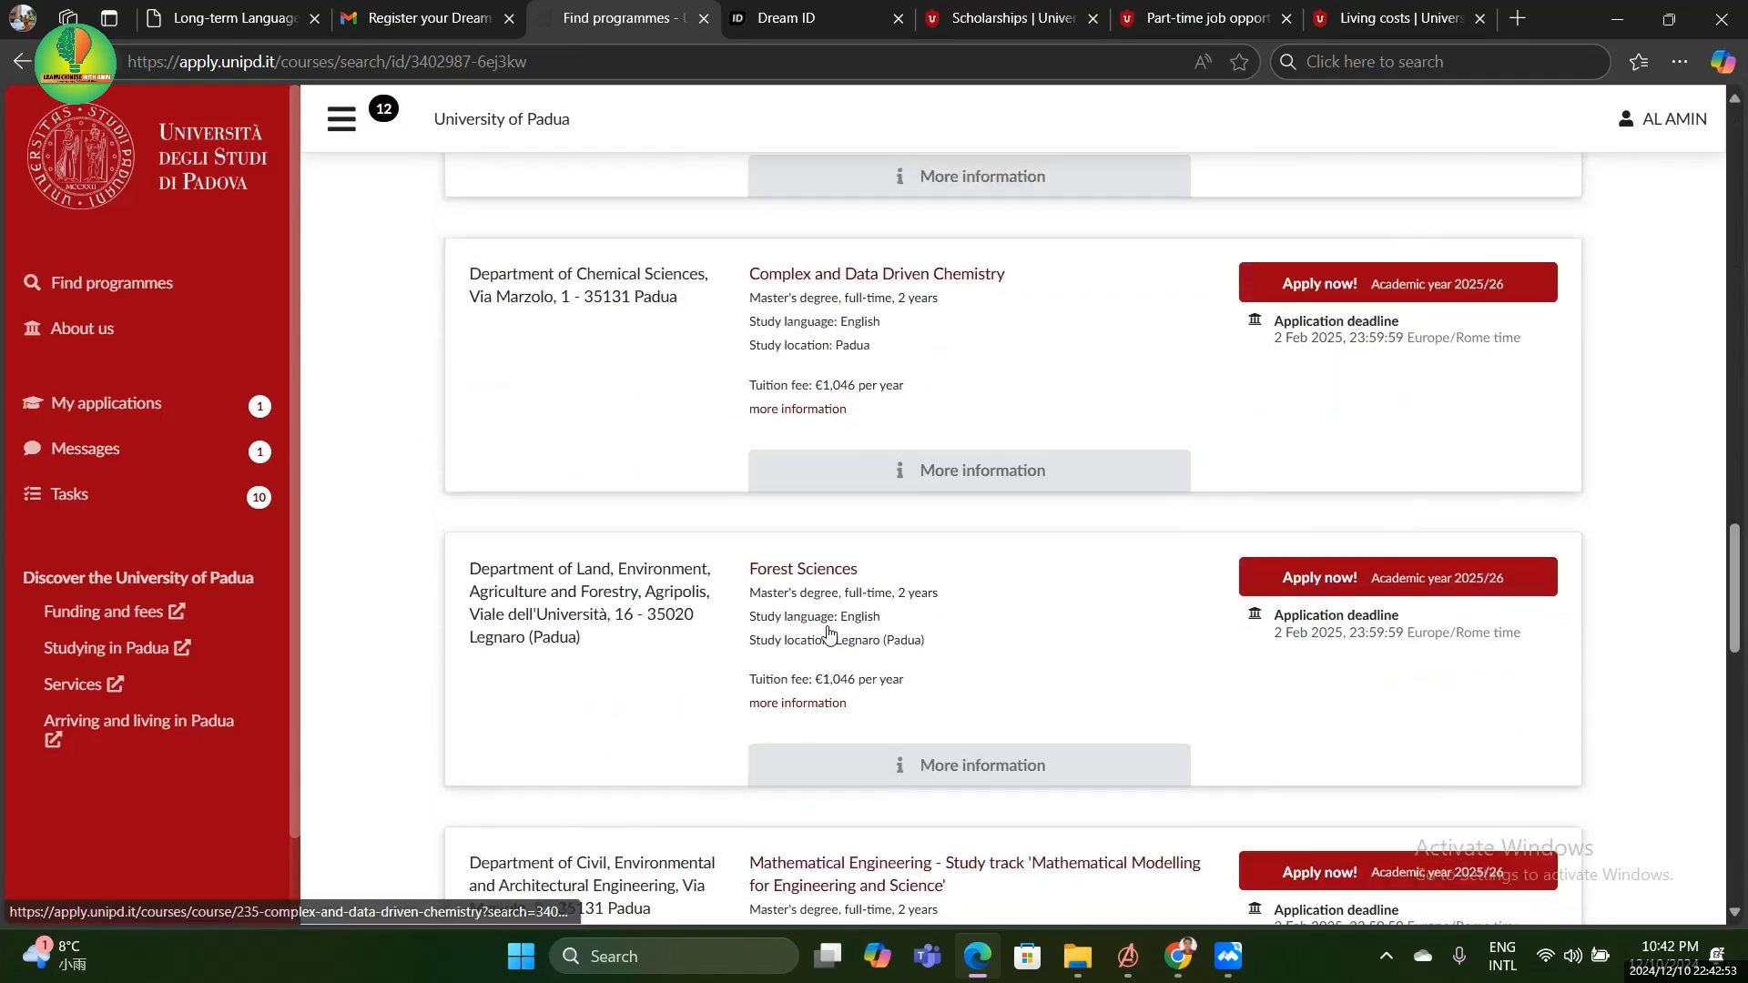
{"action": "scroll", "coordinate": [905, 478], "scroll_direction": "down", "scroll_amount": 6}
{"action": "scroll", "coordinate": [794, 480], "scroll_direction": "down", "scroll_amount": 7}
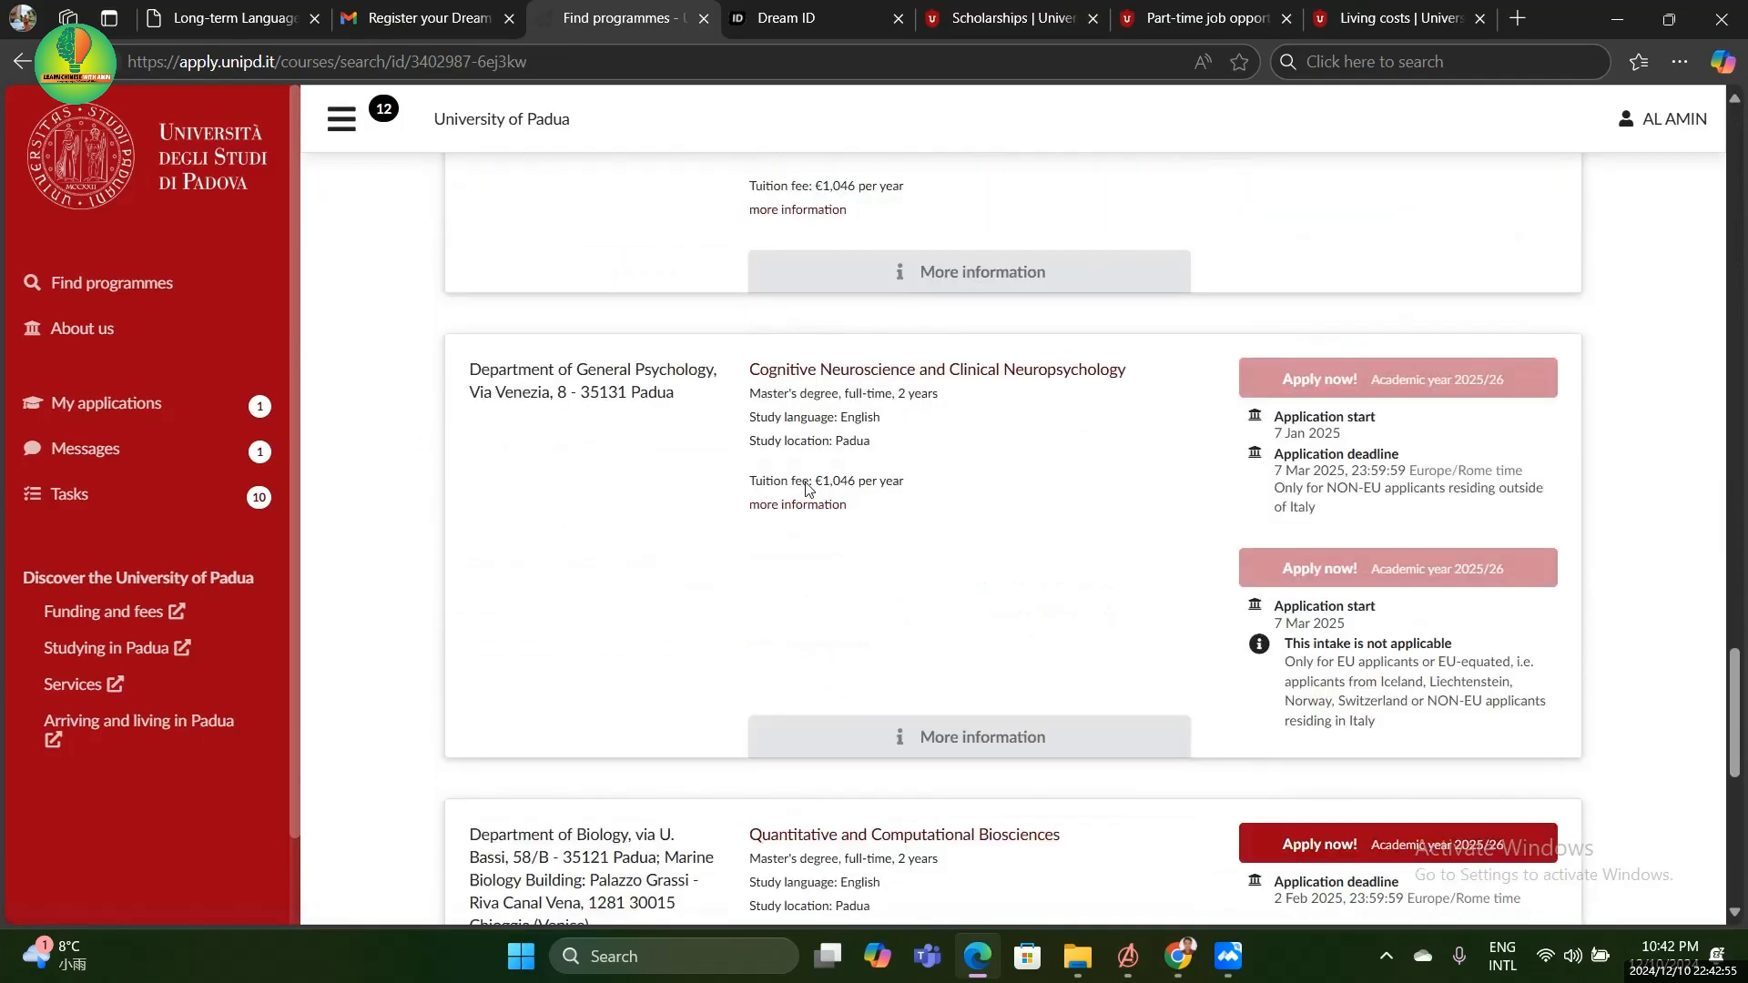
{"action": "scroll", "coordinate": [810, 495], "scroll_direction": "down", "scroll_amount": 2}
{"action": "scroll", "coordinate": [910, 510], "scroll_direction": "down", "scroll_amount": 2}
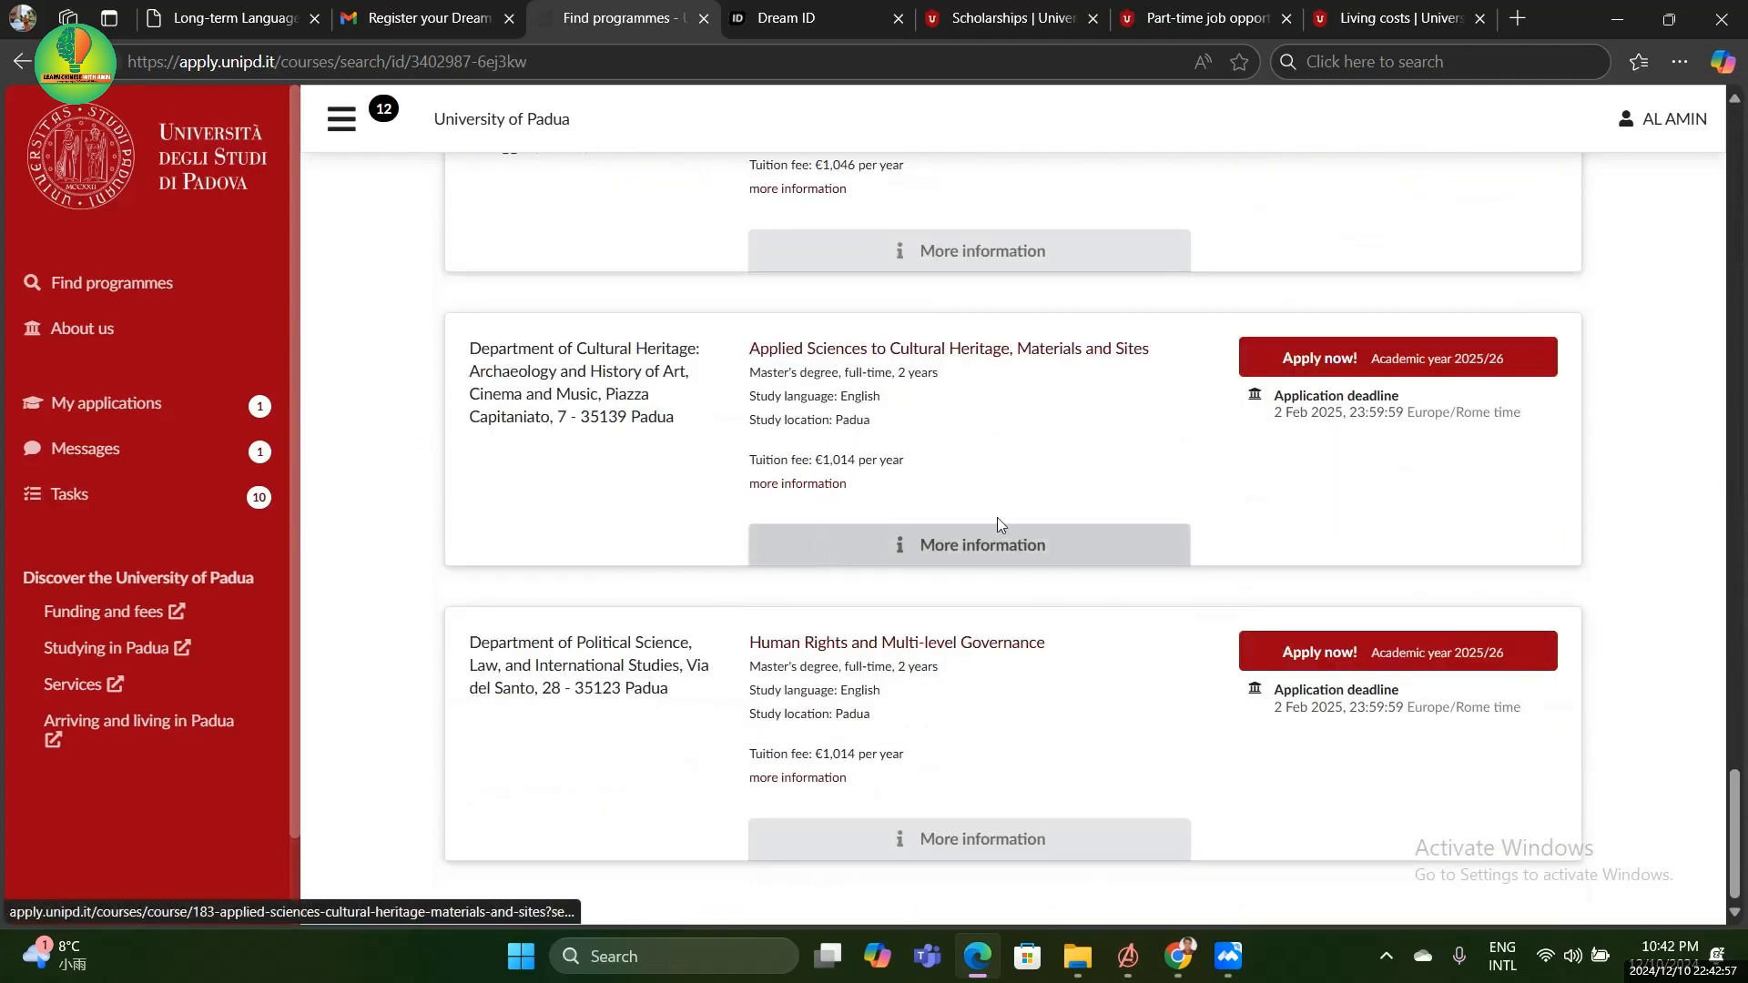
{"action": "scroll", "coordinate": [1065, 444], "scroll_direction": "up", "scroll_amount": 5}
{"action": "scroll", "coordinate": [1060, 441], "scroll_direction": "up", "scroll_amount": 20}
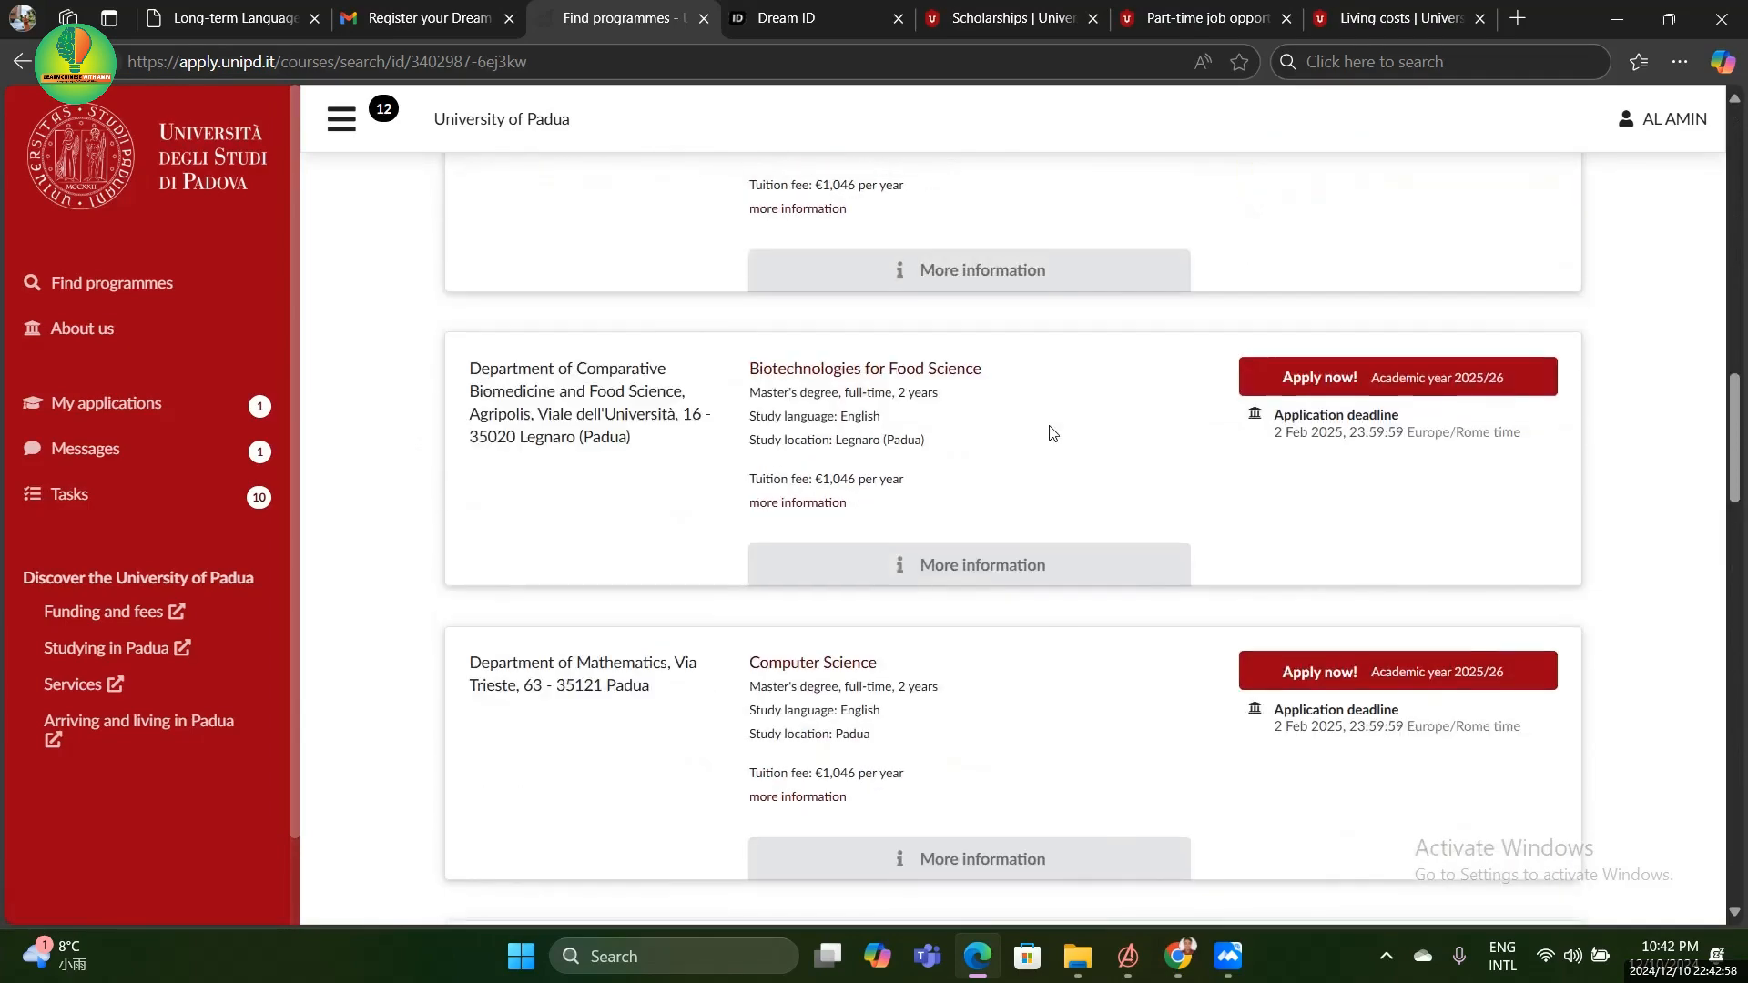
{"action": "scroll", "coordinate": [1051, 432], "scroll_direction": "up", "scroll_amount": 10}
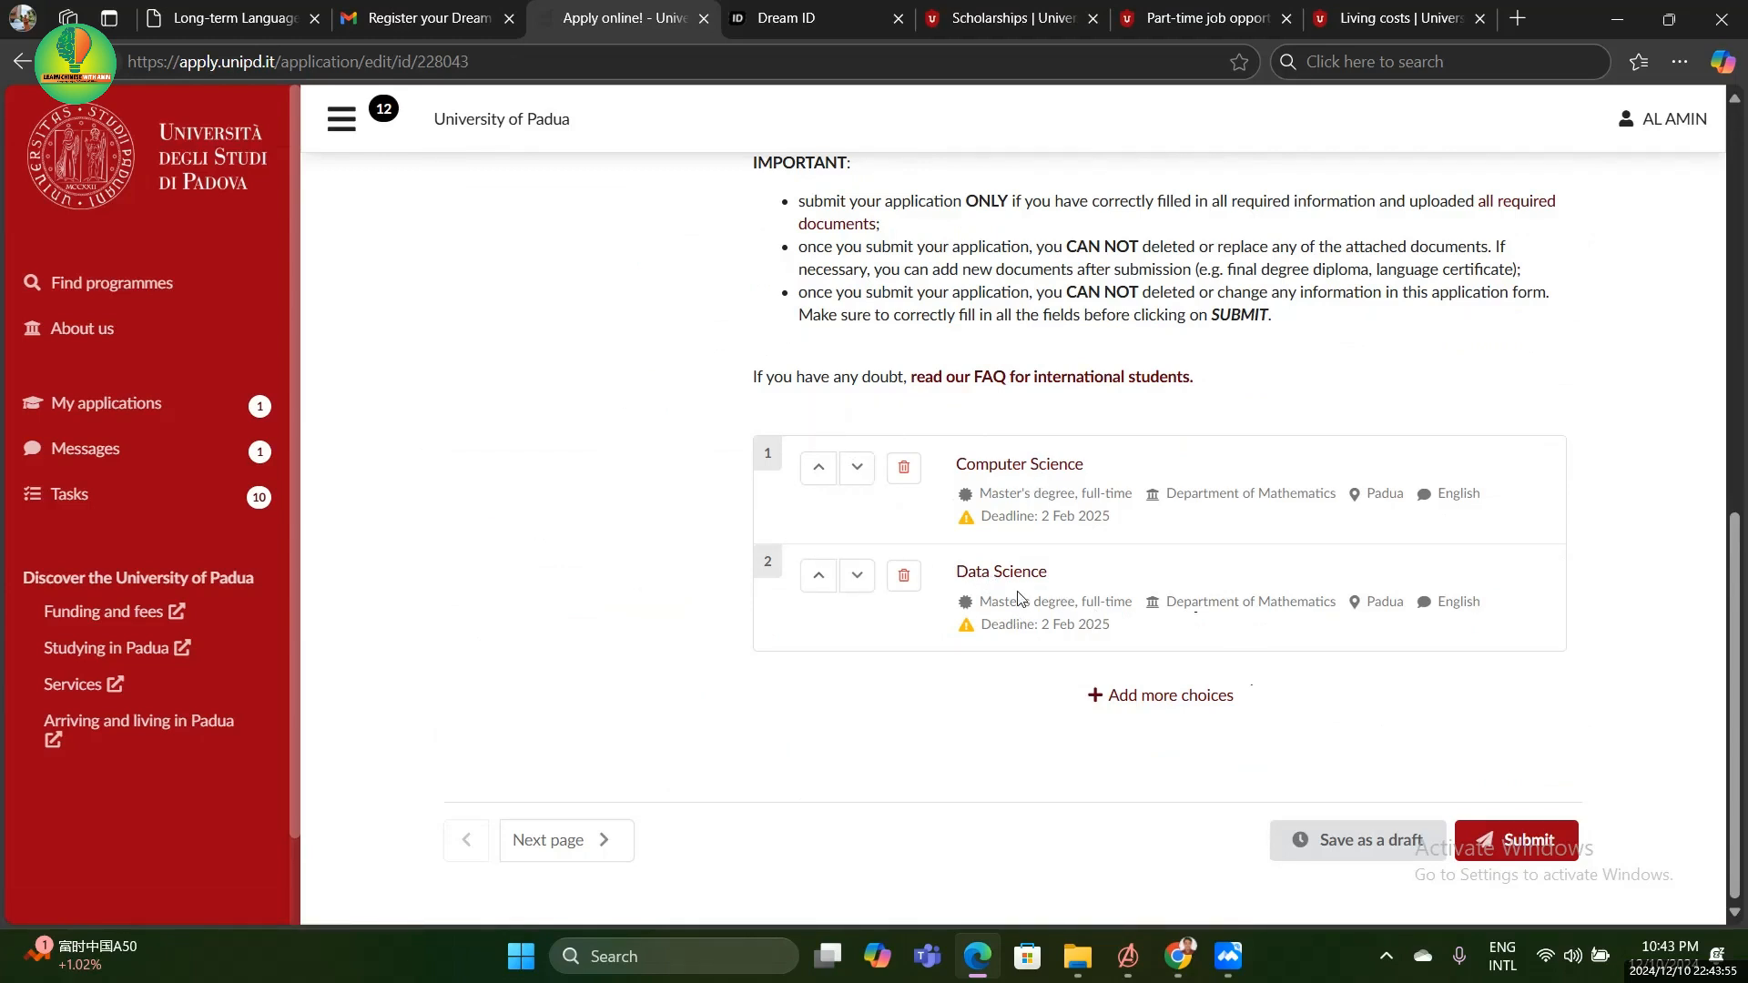
Move Data Science above Computer Science as the first priority and save the application as a draft
{"action": "left_click", "coordinate": [829, 583]}
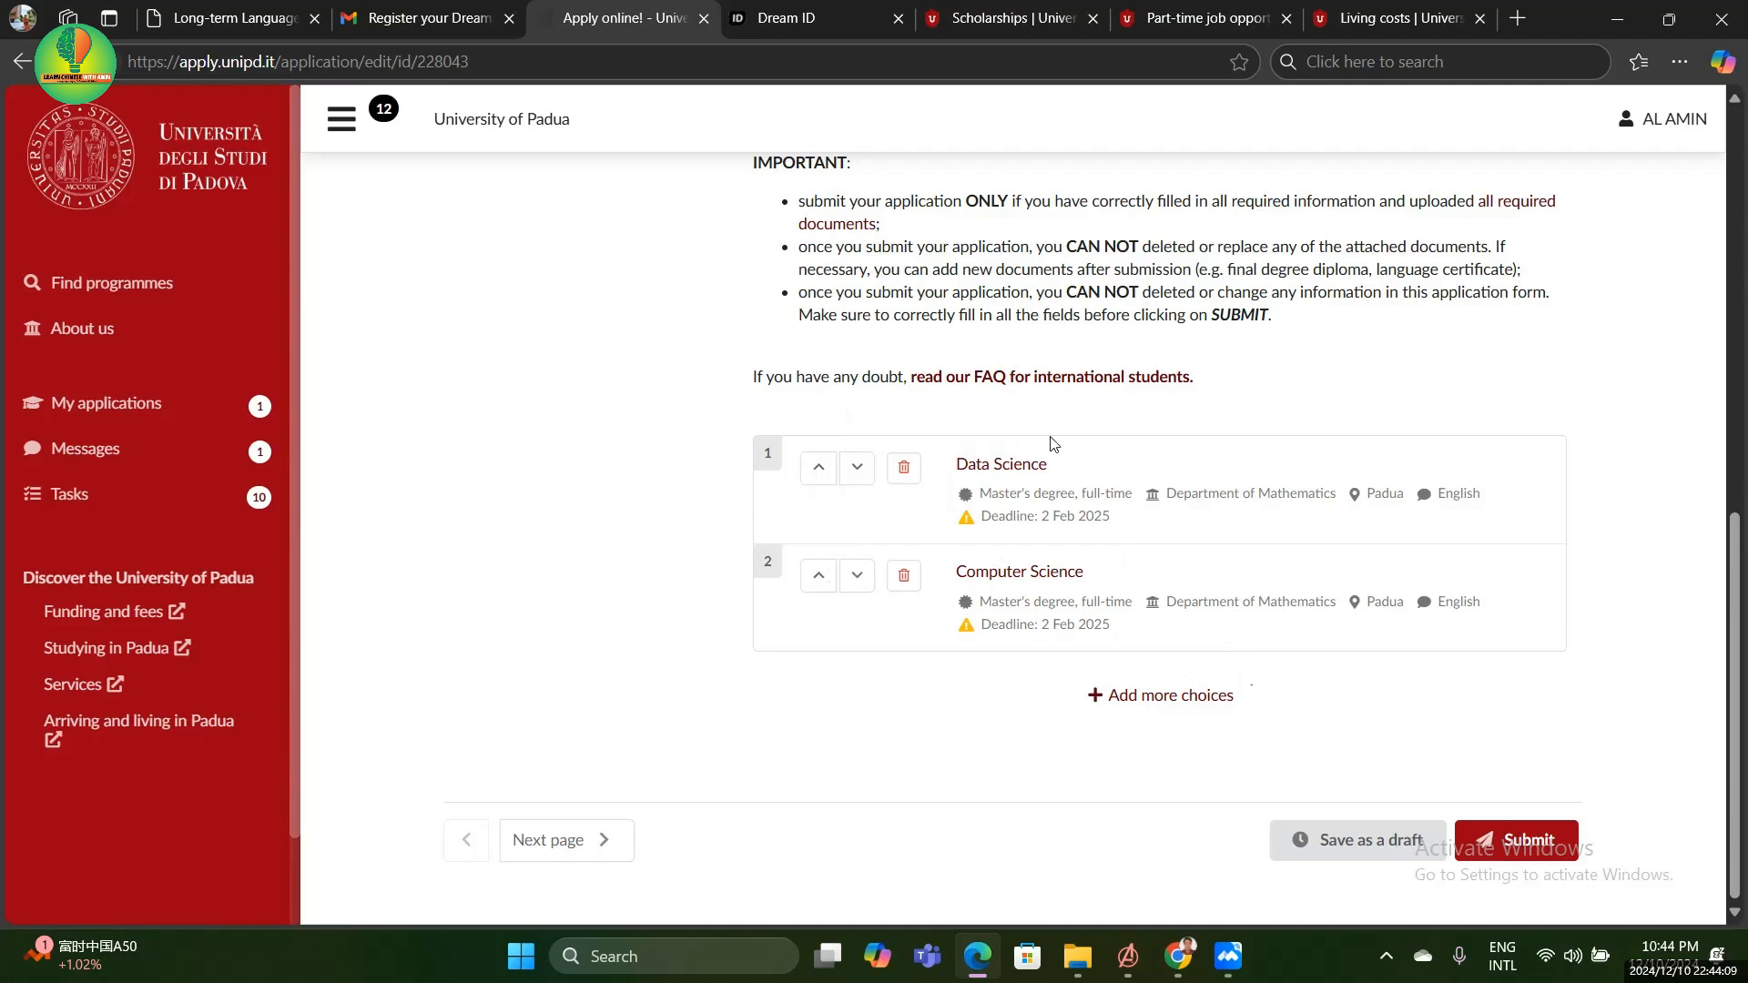
{"action": "left_click", "coordinate": [1345, 839]}
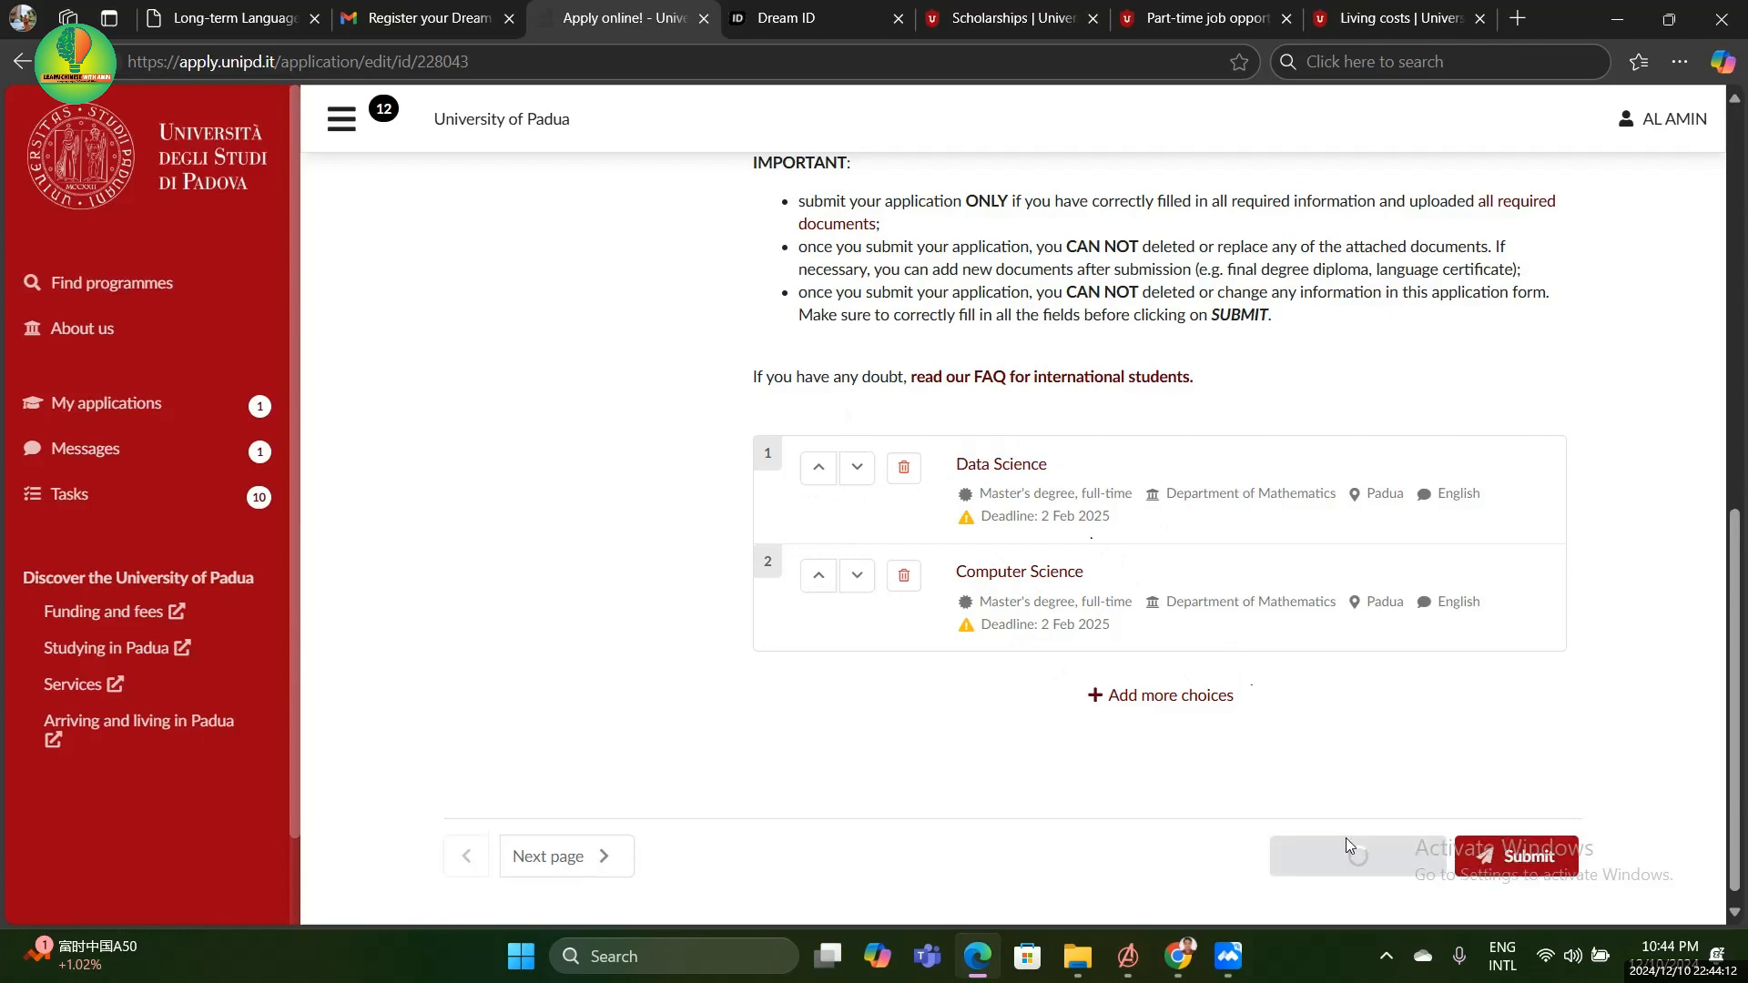
Continue to the application's Profile section and set the passport's country of issue to Bangladesh
{"action": "left_click", "coordinate": [569, 861]}
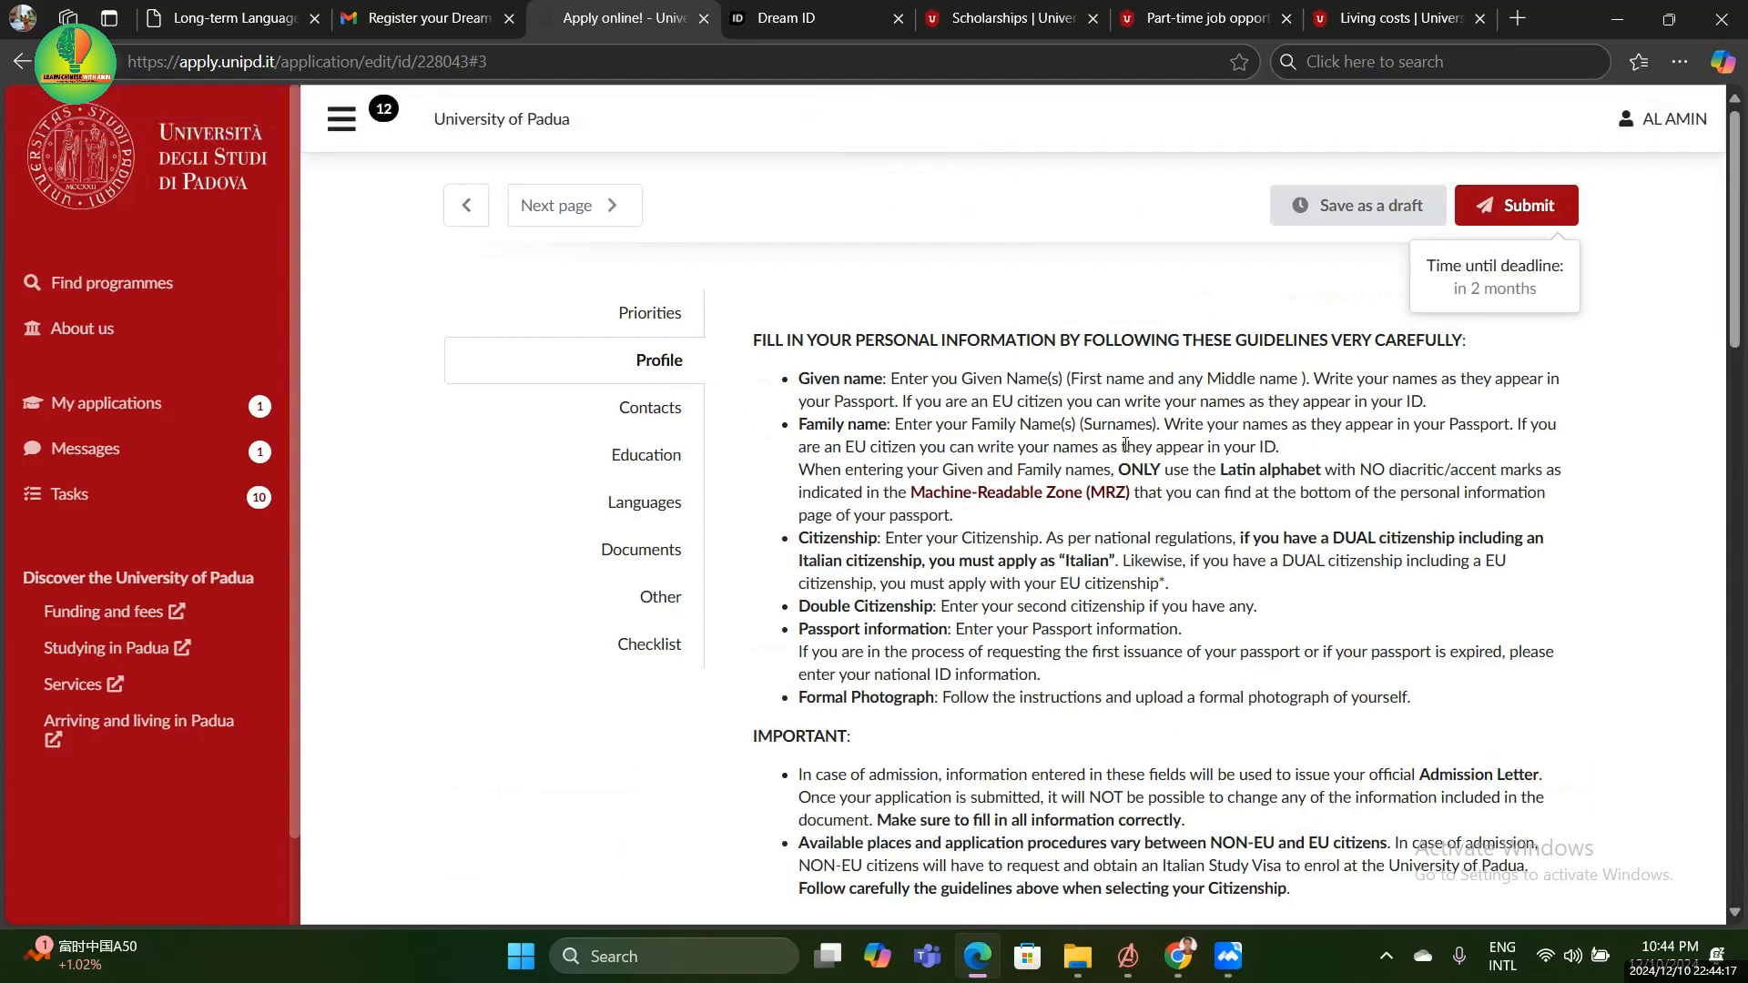
{"action": "scroll", "coordinate": [1126, 445], "scroll_direction": "down", "scroll_amount": 7}
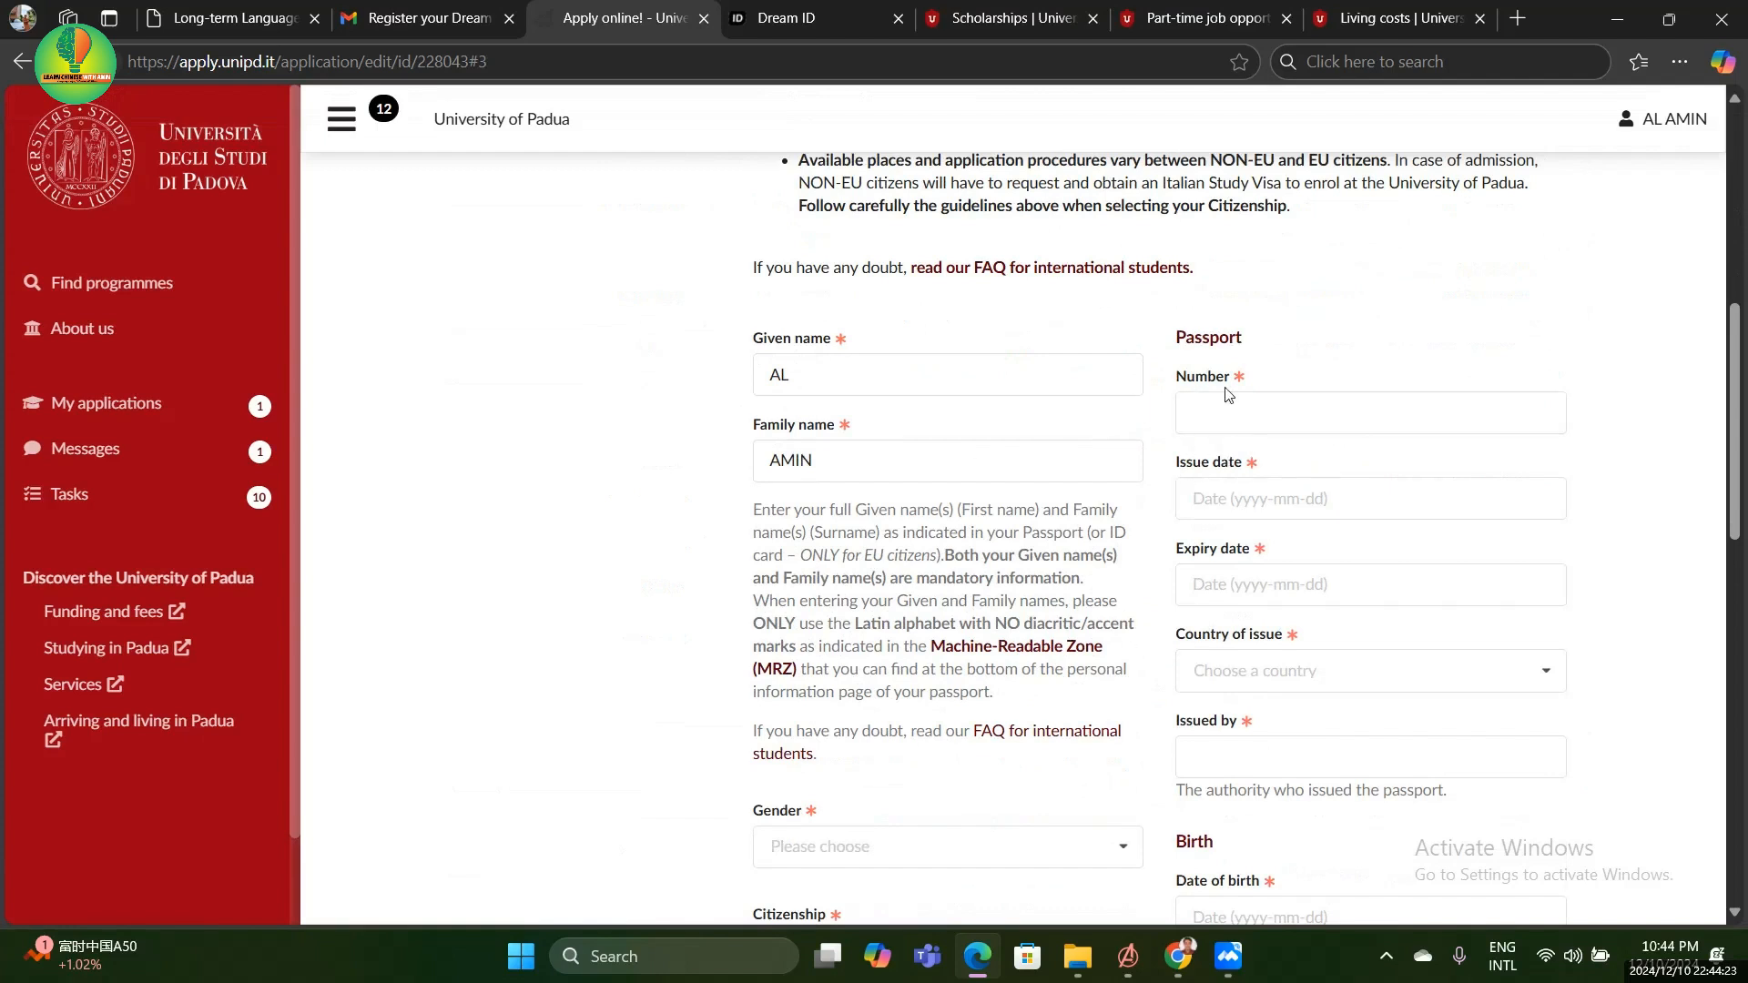
{"action": "scroll", "coordinate": [1208, 398], "scroll_direction": "down", "scroll_amount": 1}
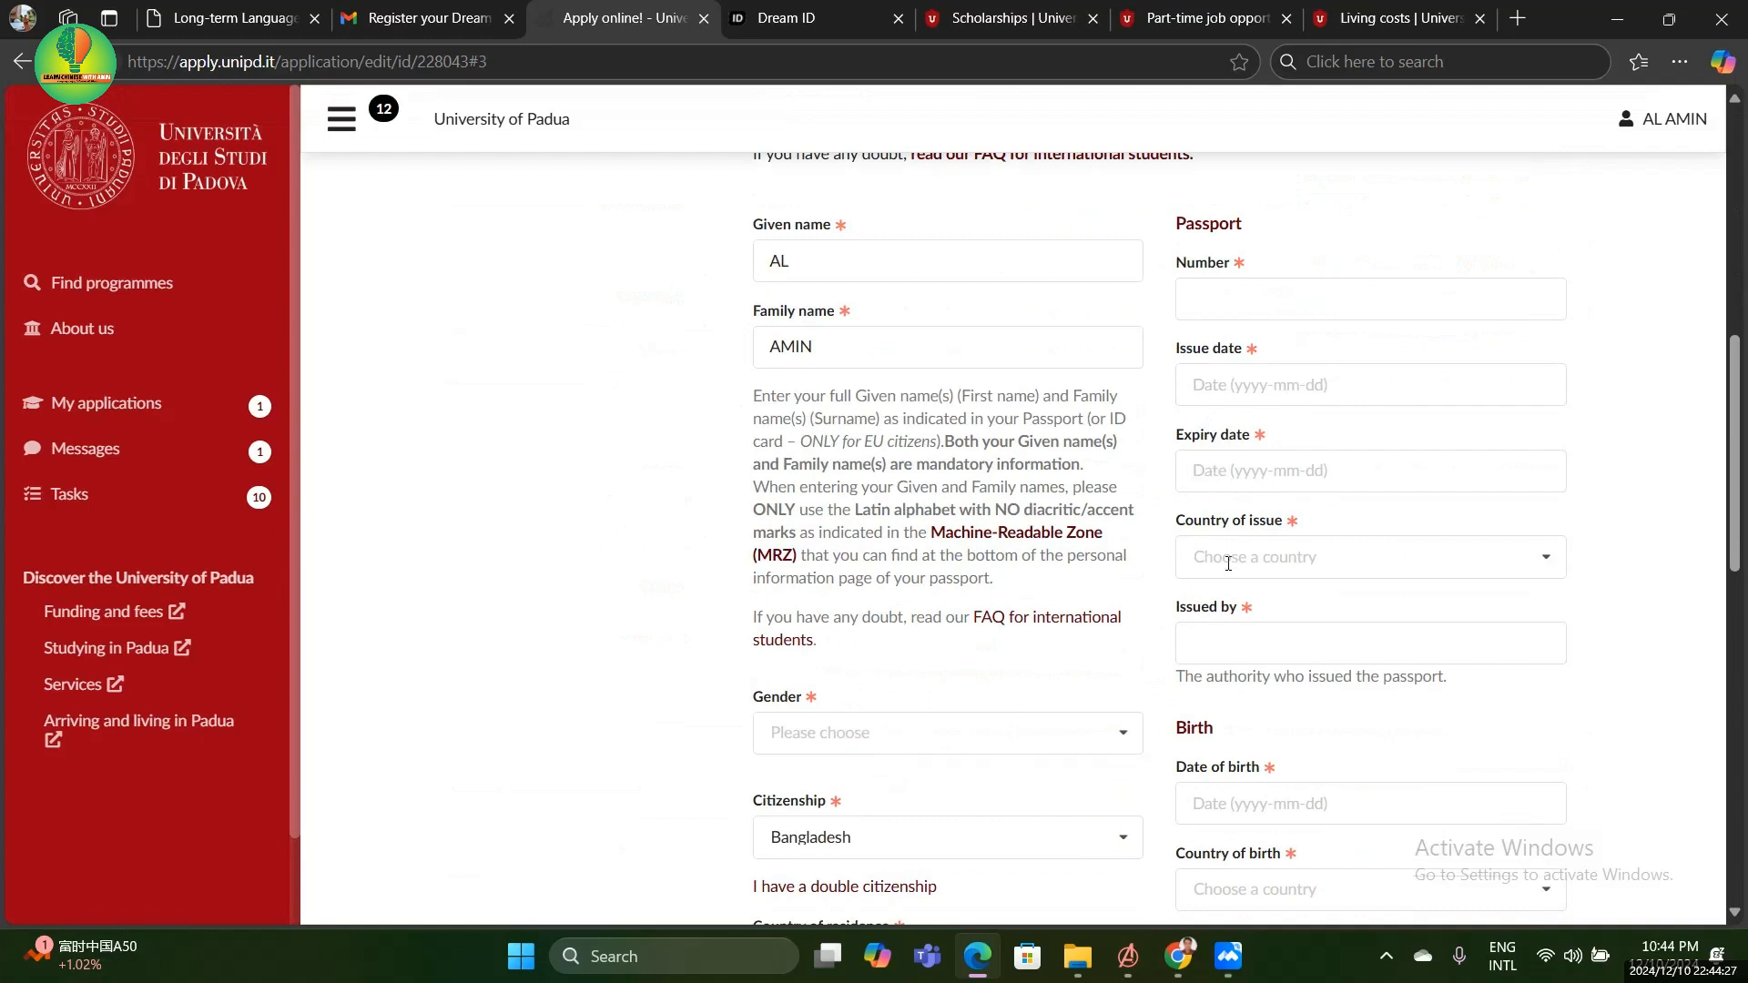
{"action": "left_click", "coordinate": [1254, 553]}
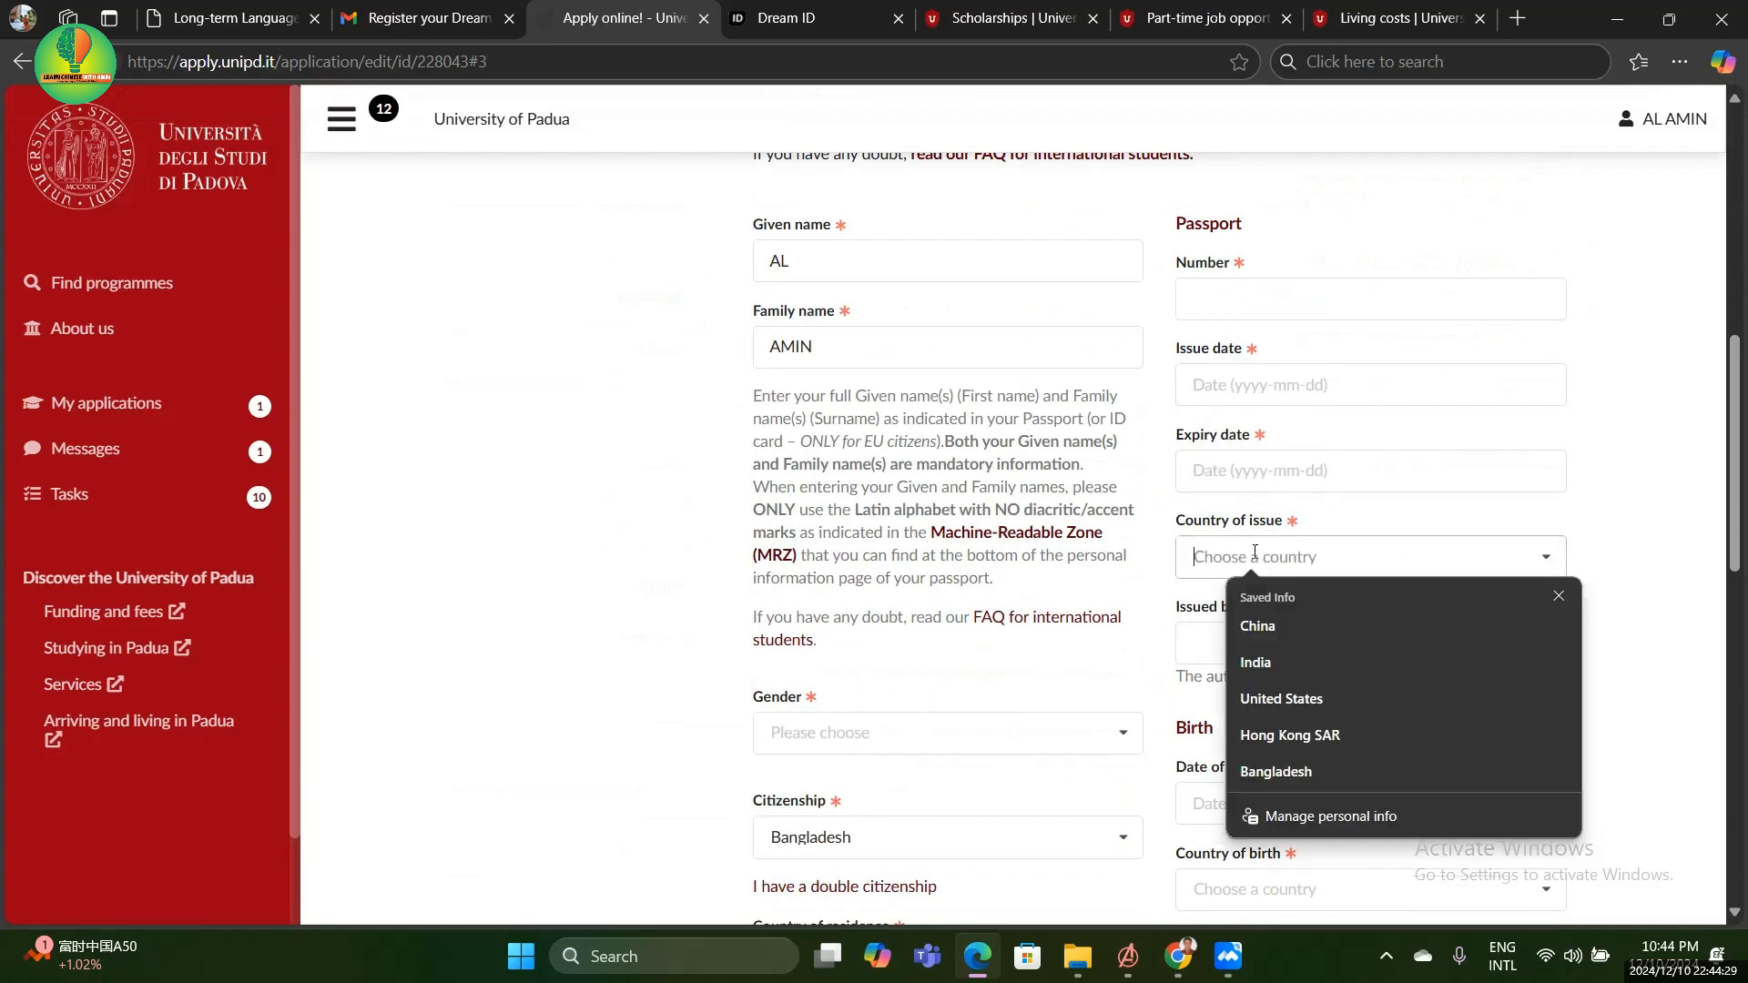
{"action": "left_click", "coordinate": [1201, 605]}
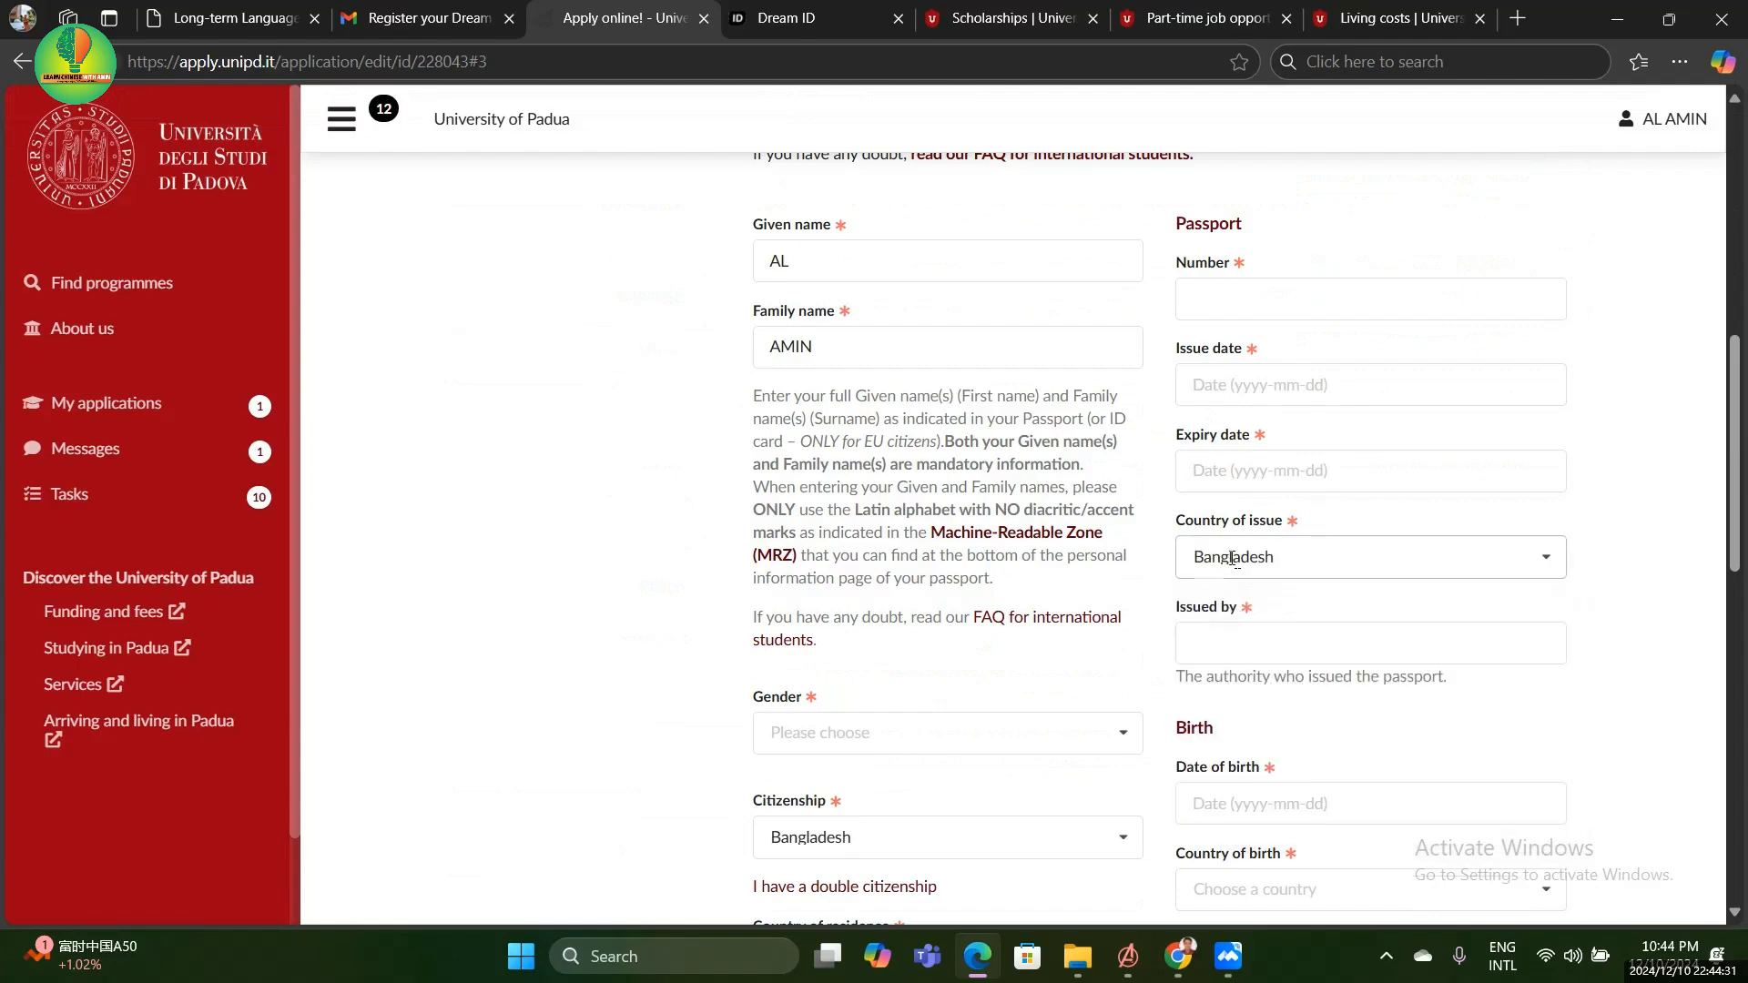
Review the remaining profile fields for passport authority, birth details, gender, residence and the citizenship status options
{"action": "scroll", "coordinate": [1311, 555], "scroll_direction": "down", "scroll_amount": 3}
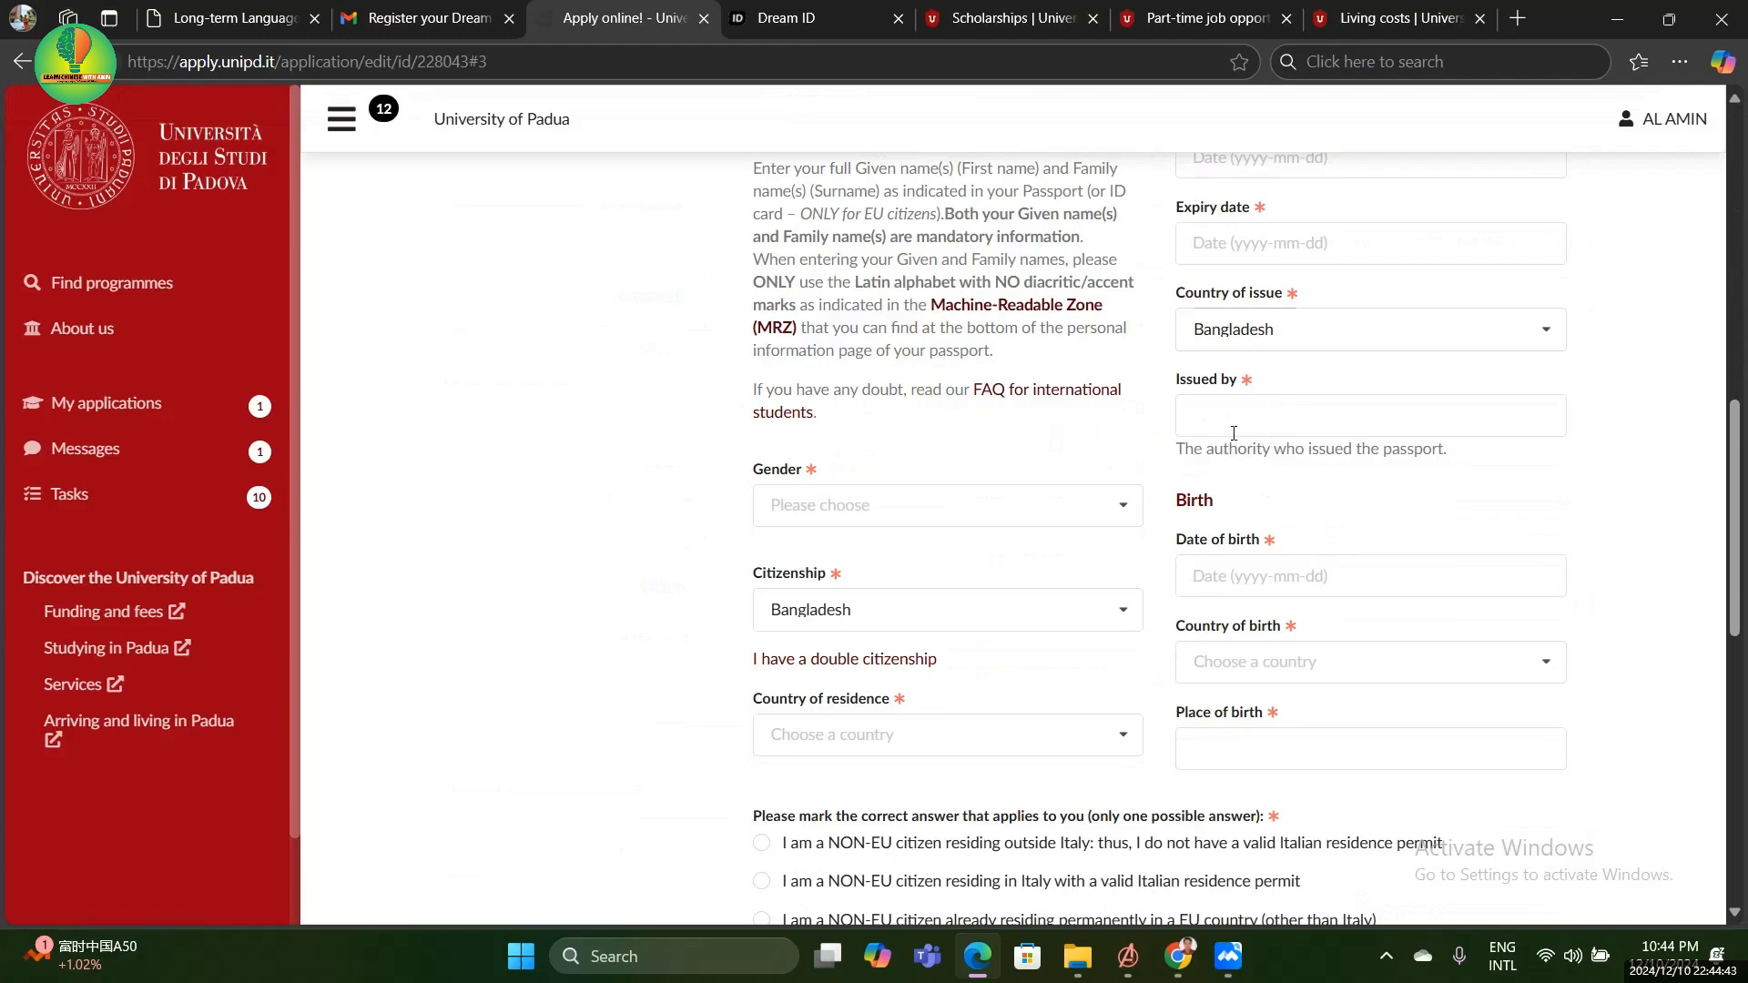
{"action": "scroll", "coordinate": [1308, 517], "scroll_direction": "down", "scroll_amount": 1}
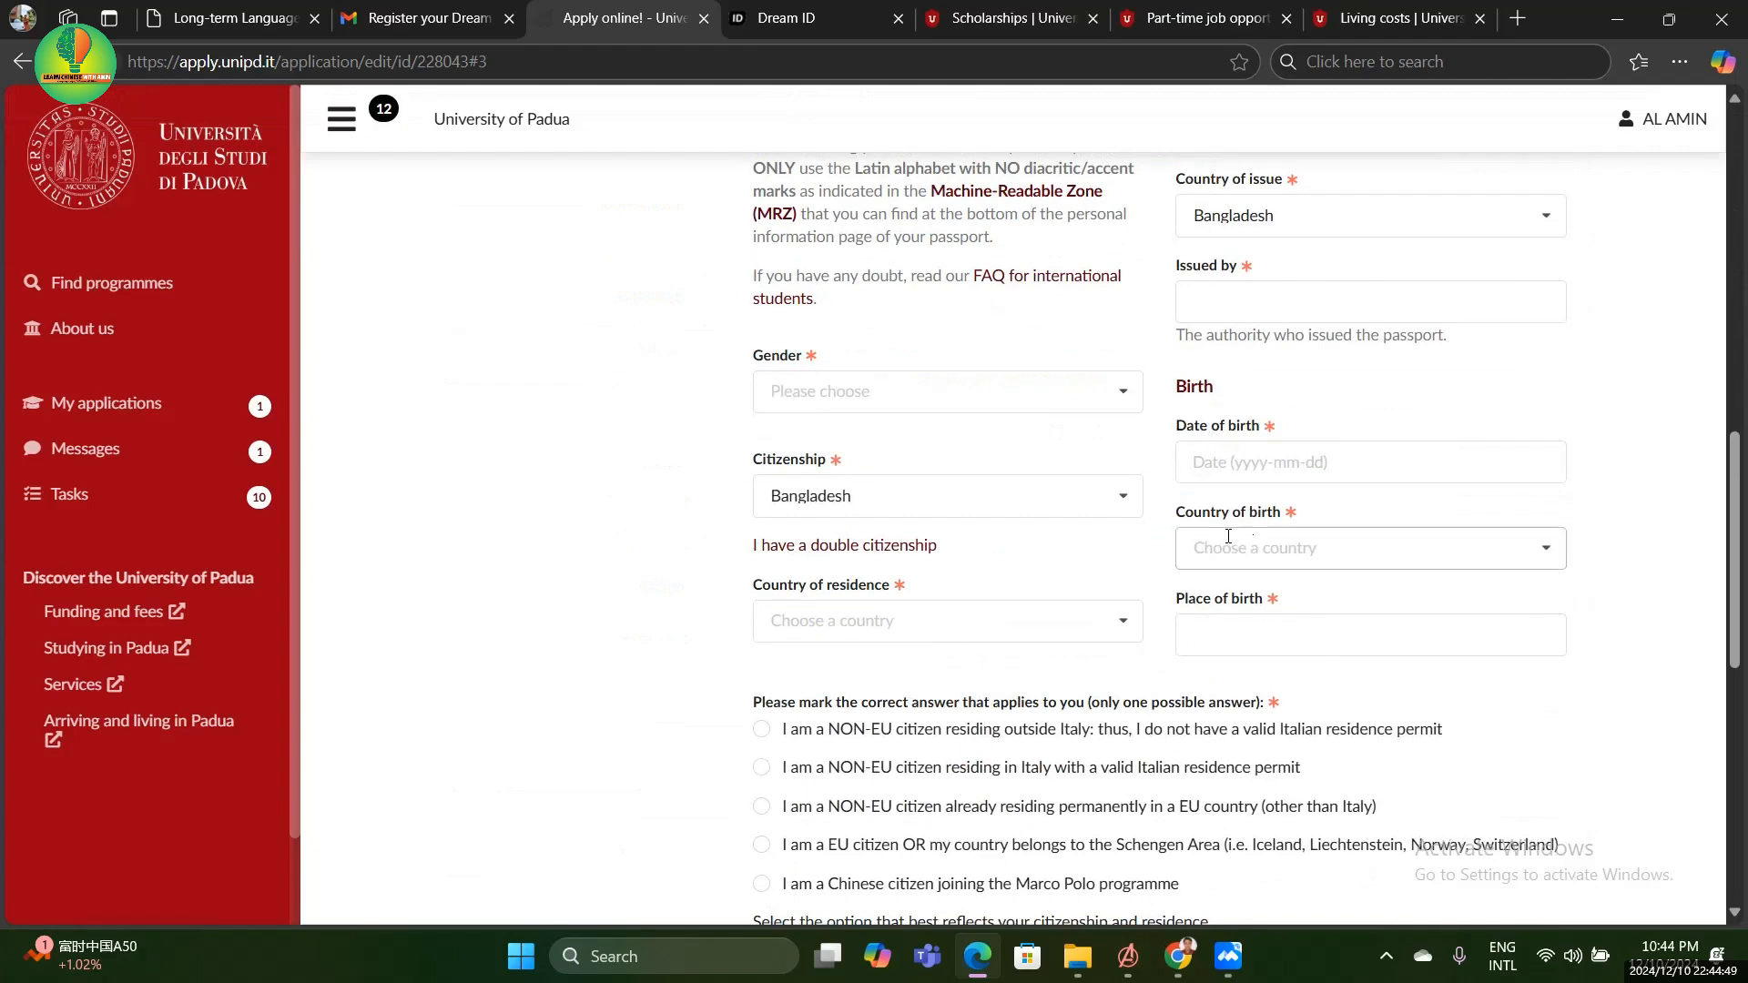
{"action": "scroll", "coordinate": [1254, 547], "scroll_direction": "down", "scroll_amount": 1}
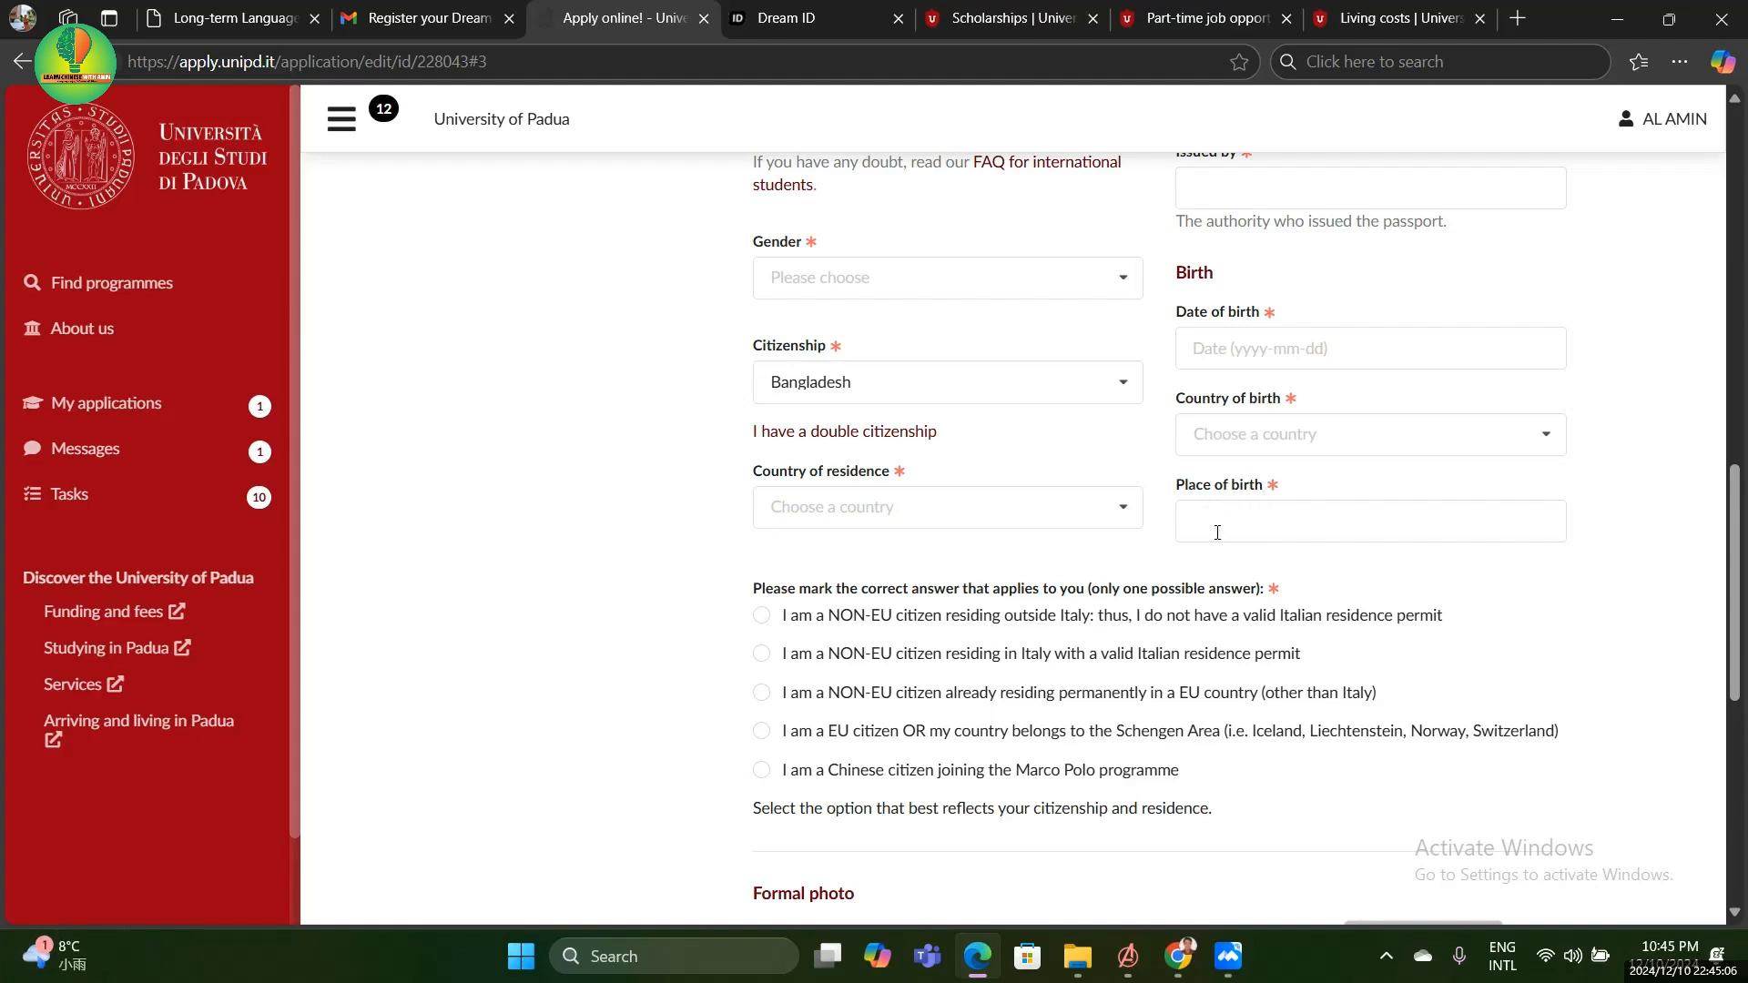
{"action": "scroll", "coordinate": [1065, 489], "scroll_direction": "up", "scroll_amount": 1}
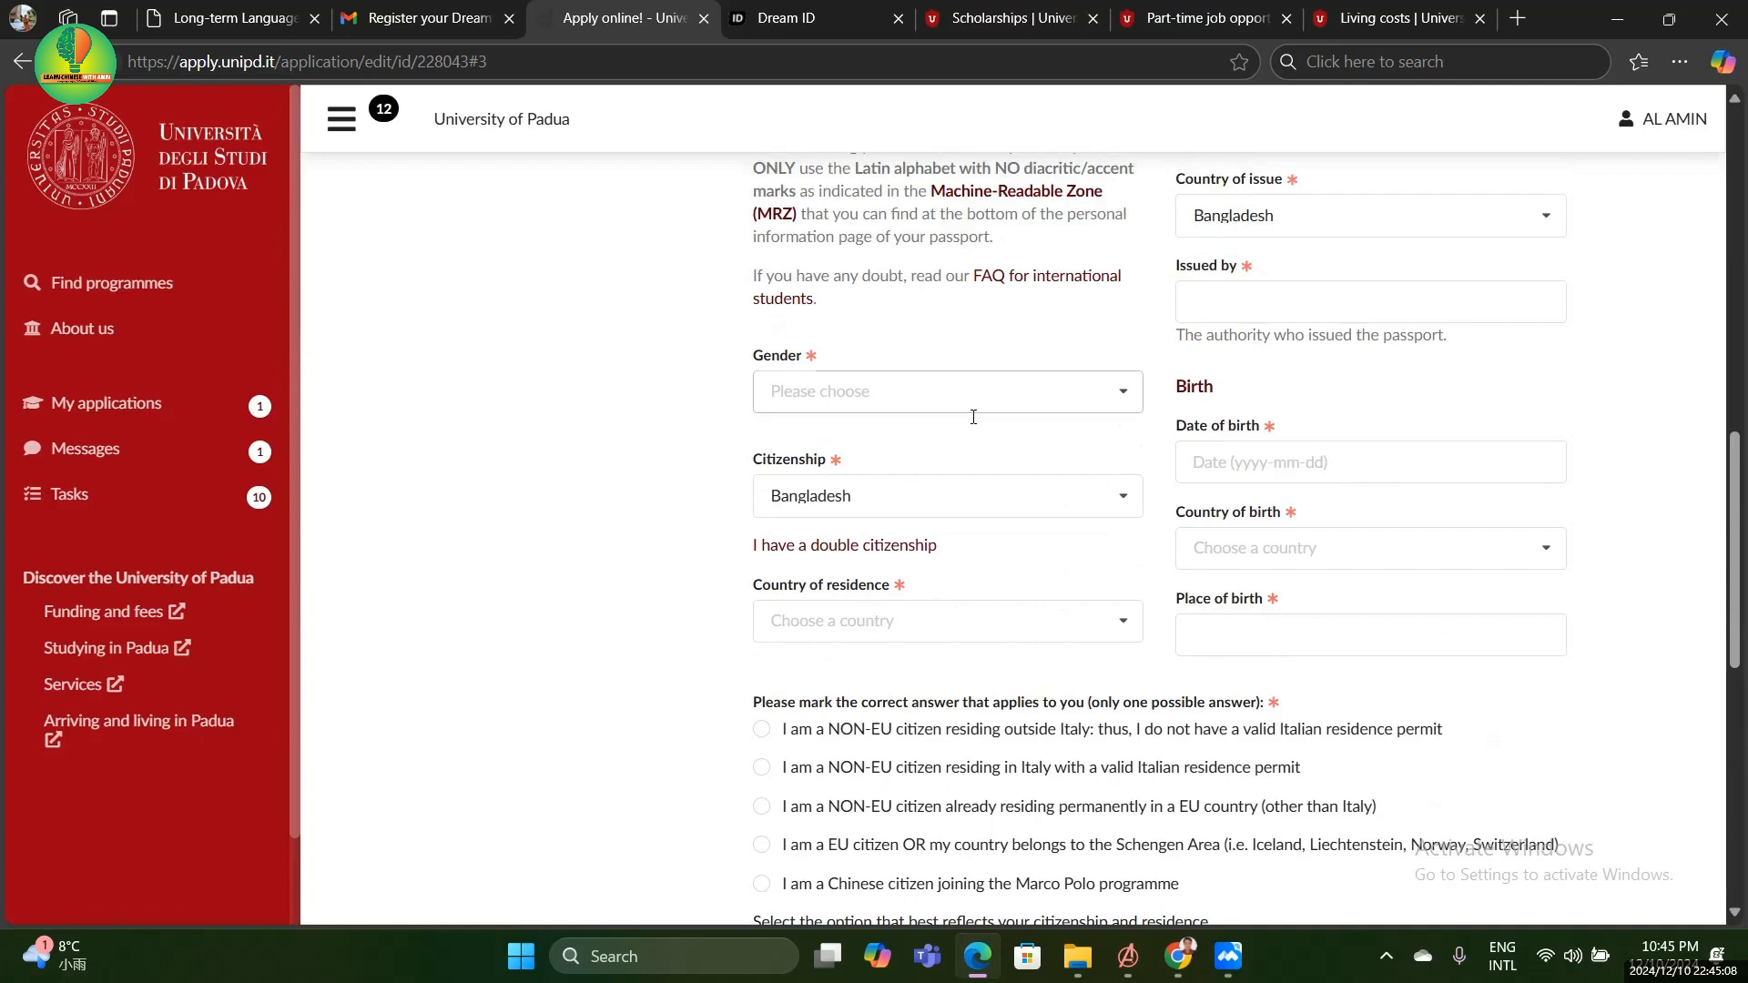
Set the gender to male and the country of residence to Bangladesh in the profile
{"action": "left_click", "coordinate": [810, 377]}
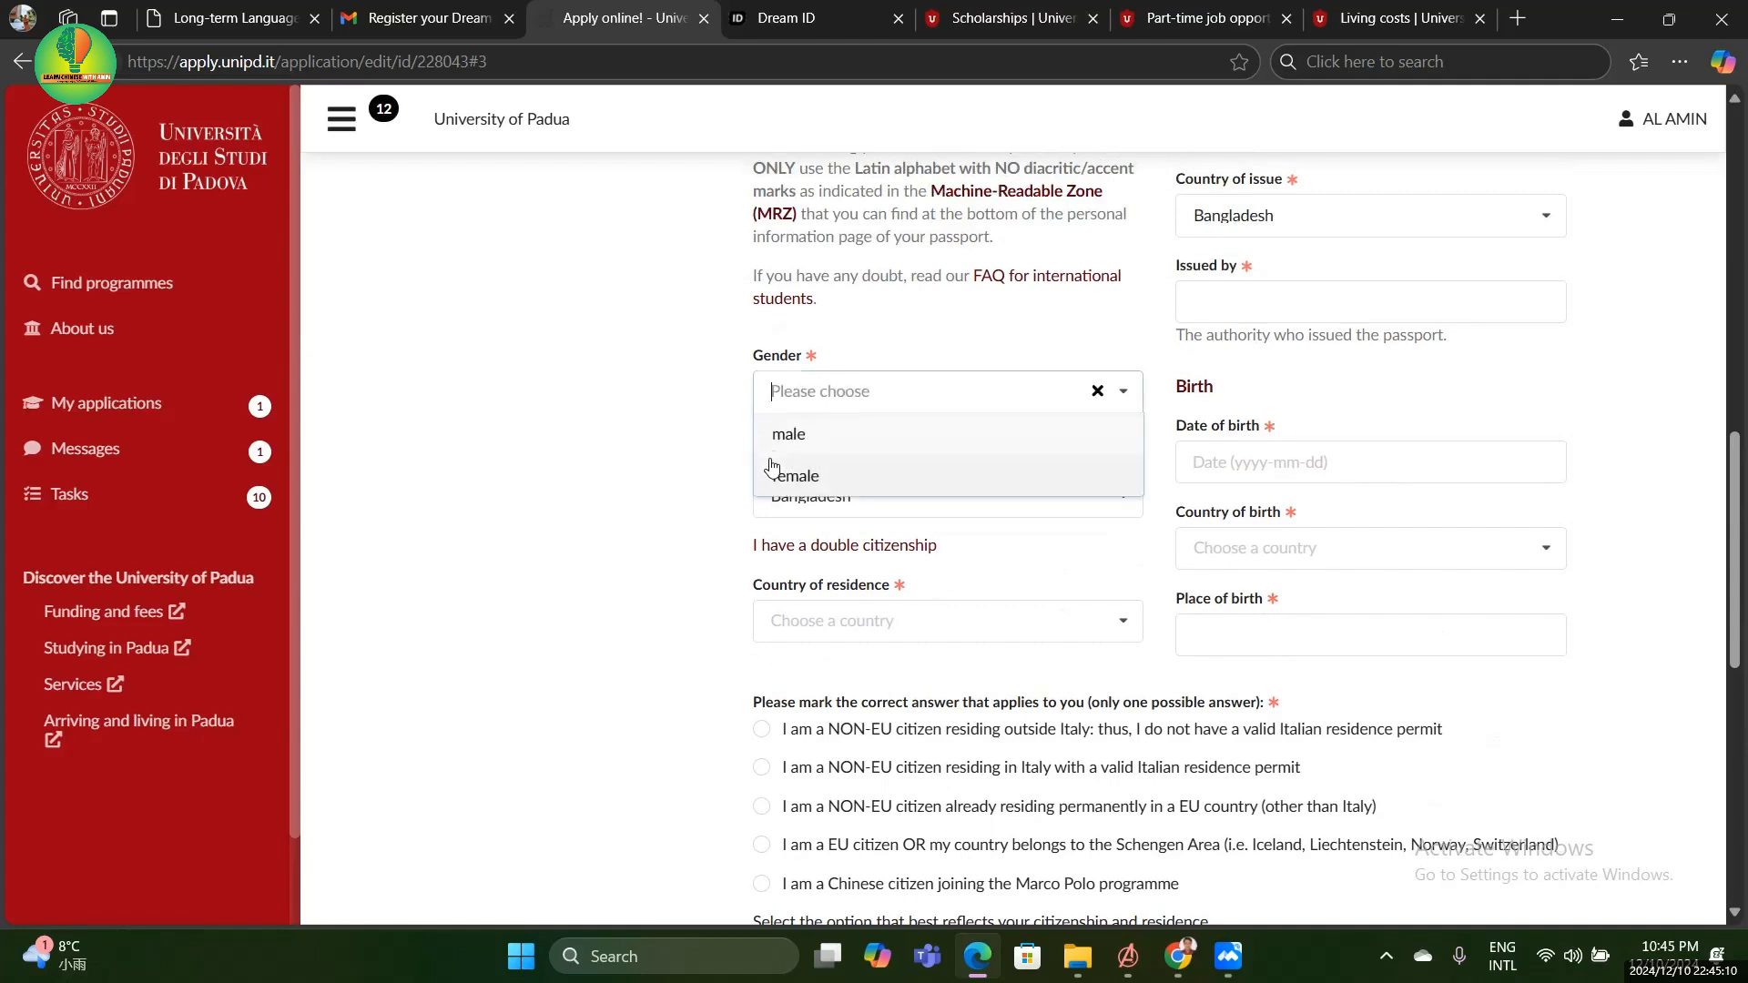
{"action": "left_click", "coordinate": [786, 439]}
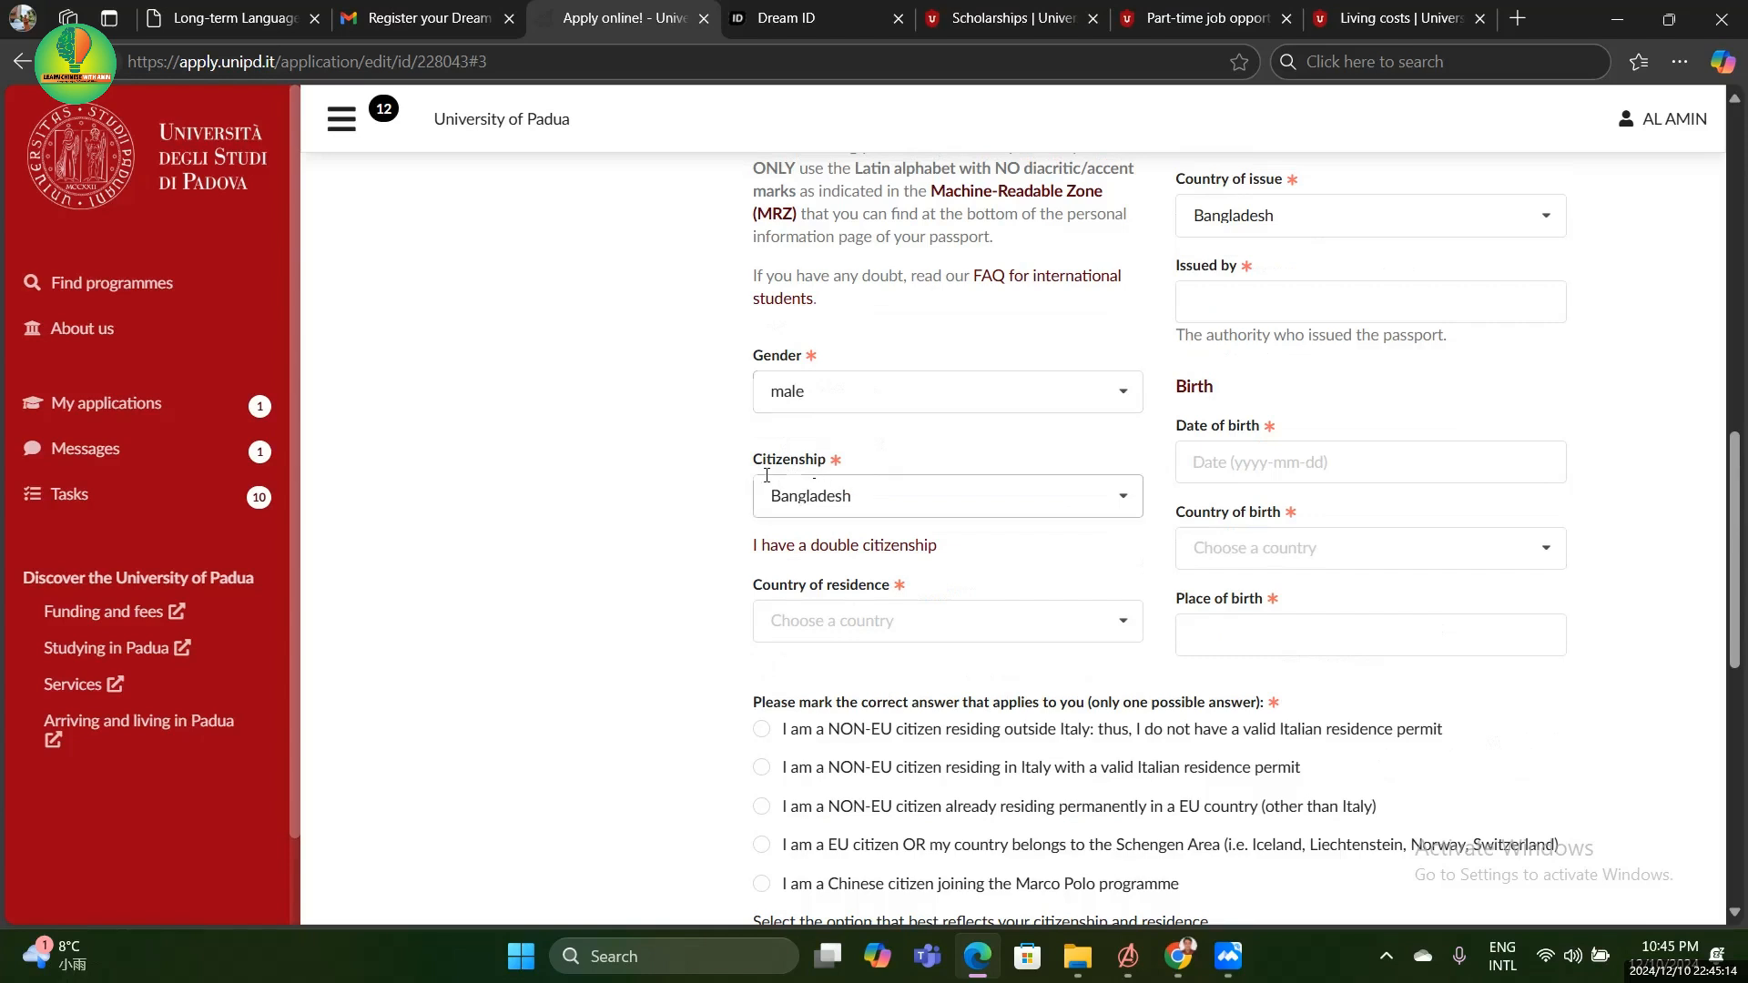
{"action": "scroll", "coordinate": [765, 492], "scroll_direction": "down", "scroll_amount": 2}
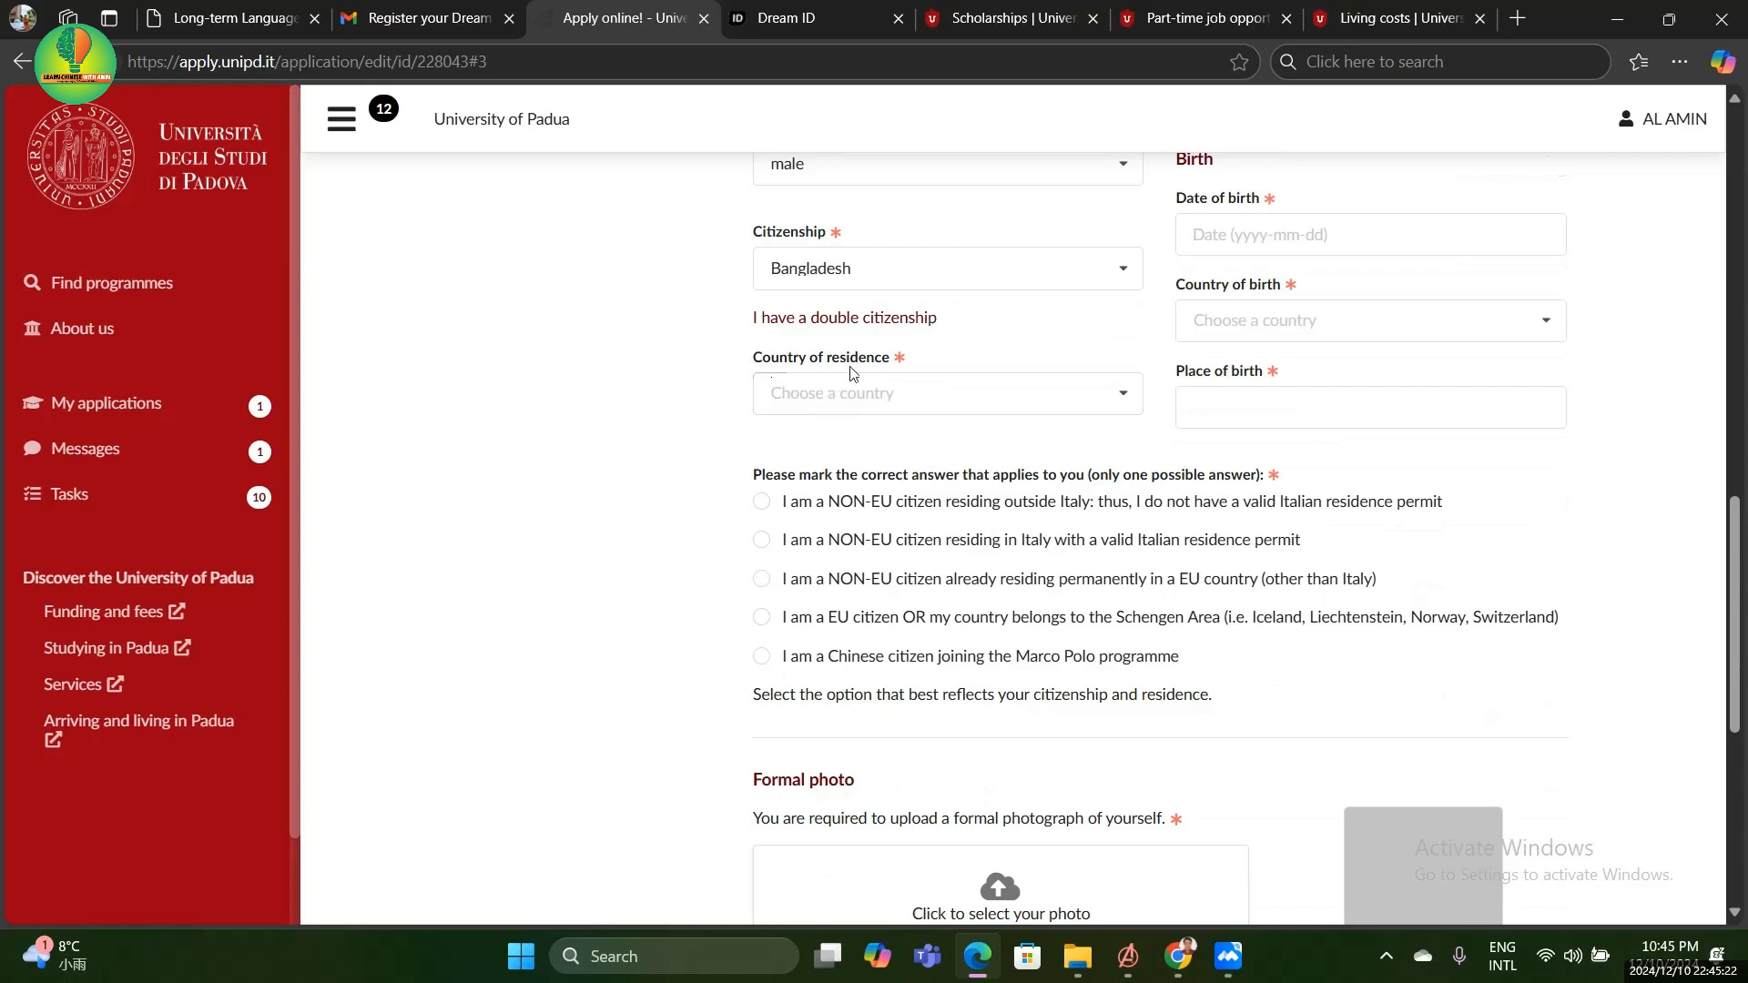
{"action": "left_click", "coordinate": [833, 393]}
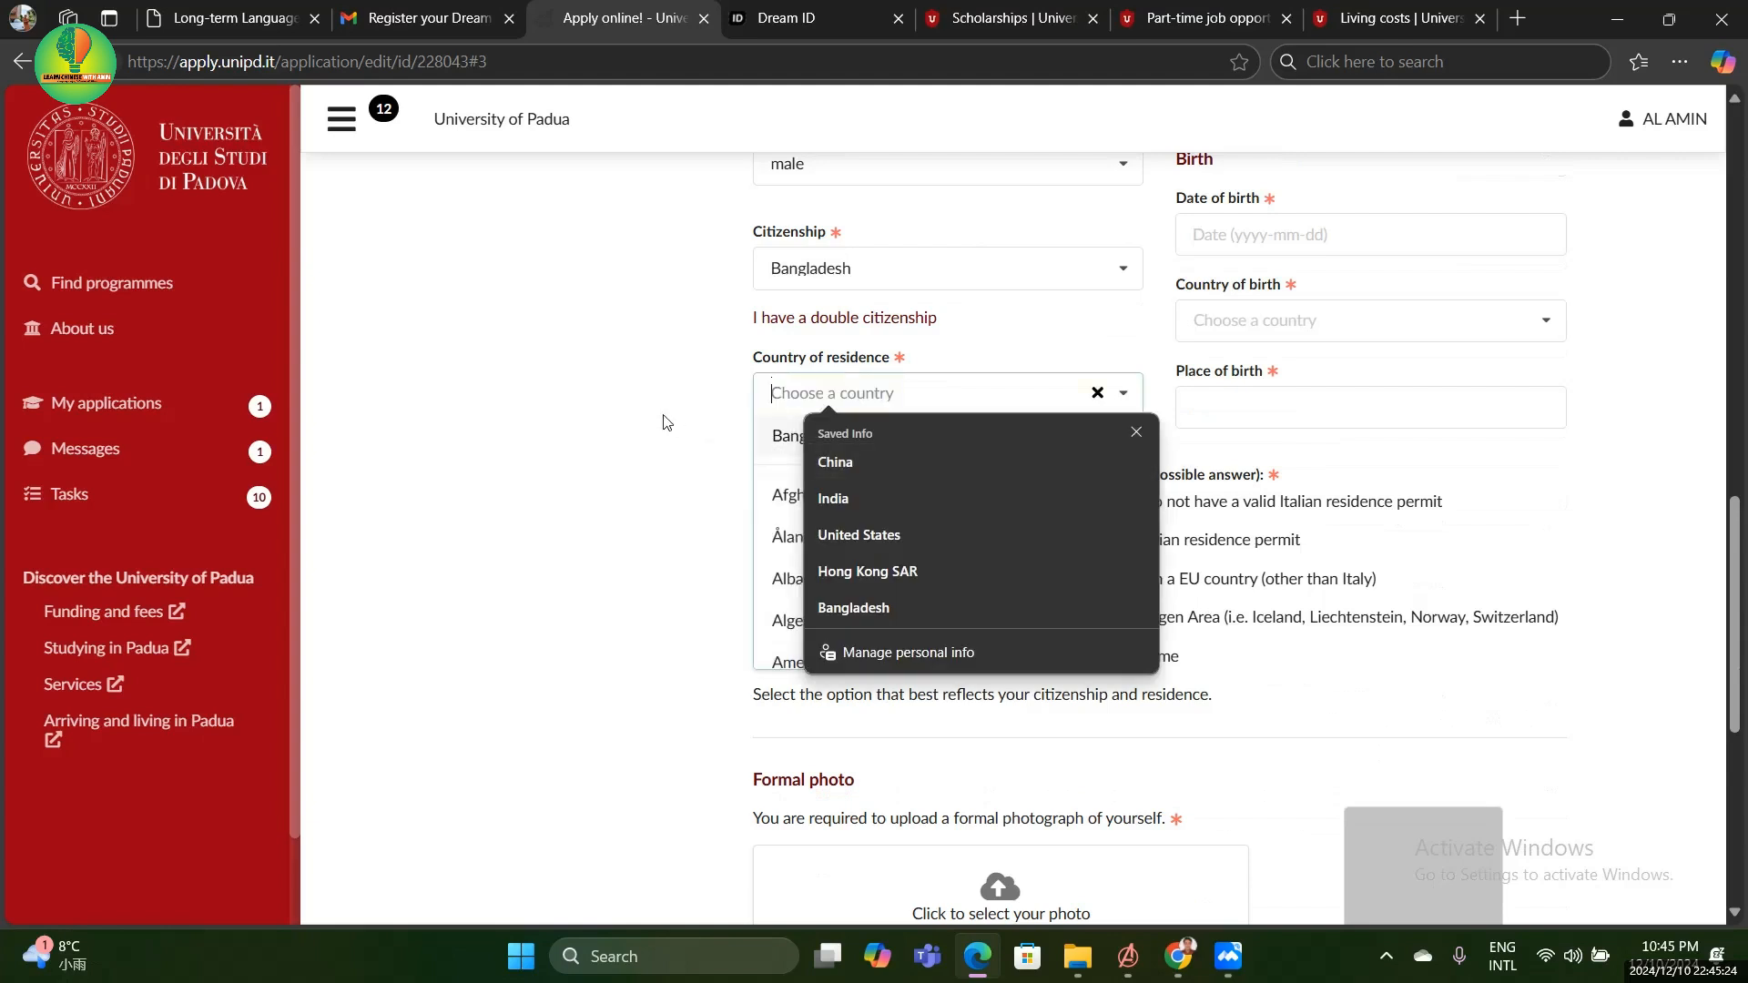
{"action": "left_click", "coordinate": [667, 423]}
{"action": "left_click", "coordinate": [843, 392]}
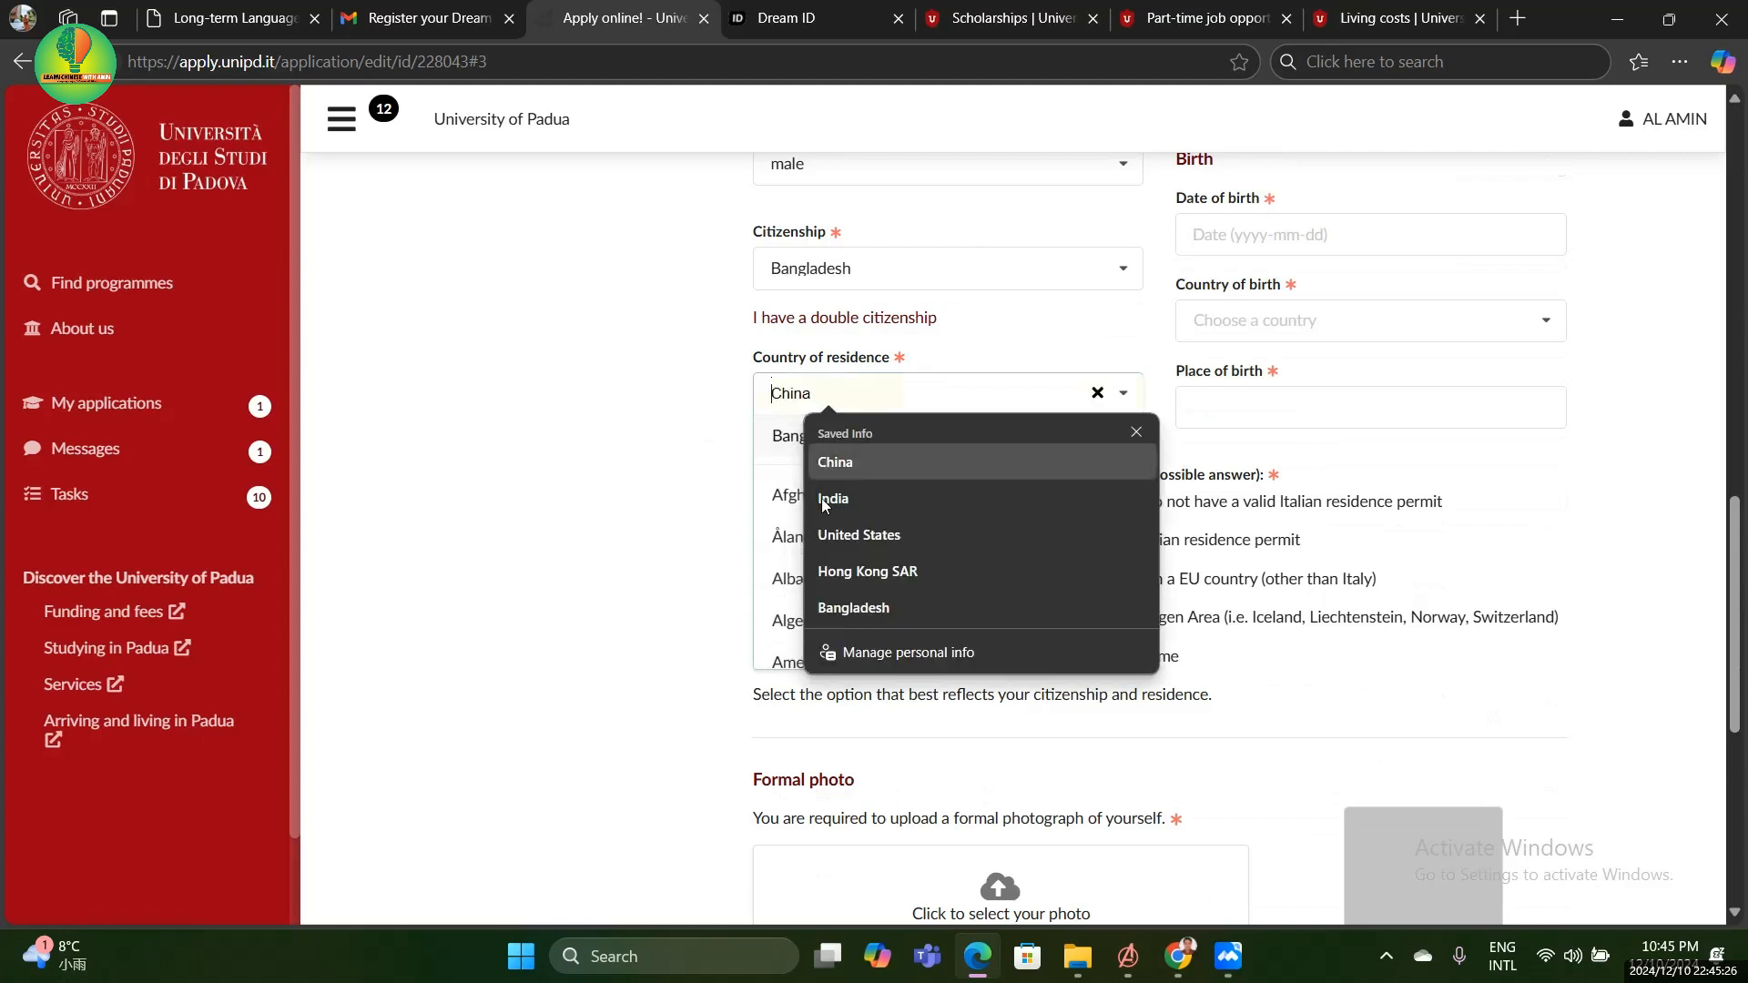
{"action": "left_click", "coordinate": [787, 444]}
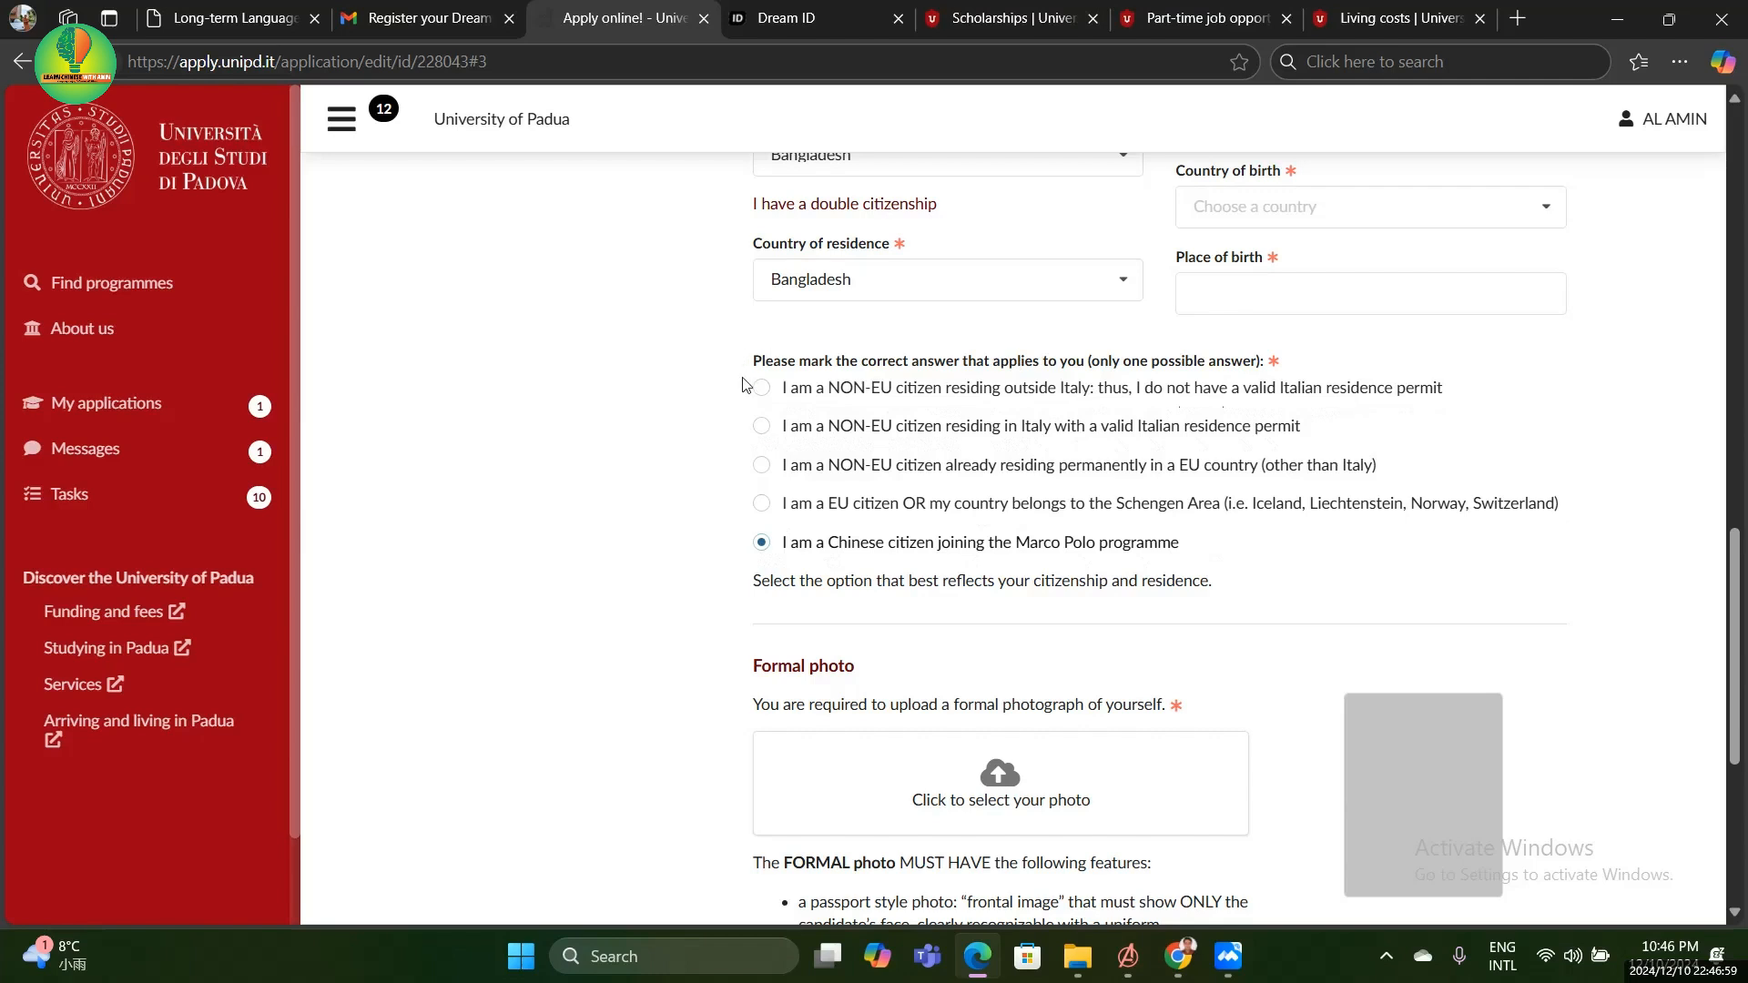
Mark the applicant as a non-EU citizen residing outside Italy and upload the passport-style formal photo
{"action": "left_click", "coordinate": [765, 390]}
{"action": "scroll", "coordinate": [1097, 501], "scroll_direction": "down", "scroll_amount": 4}
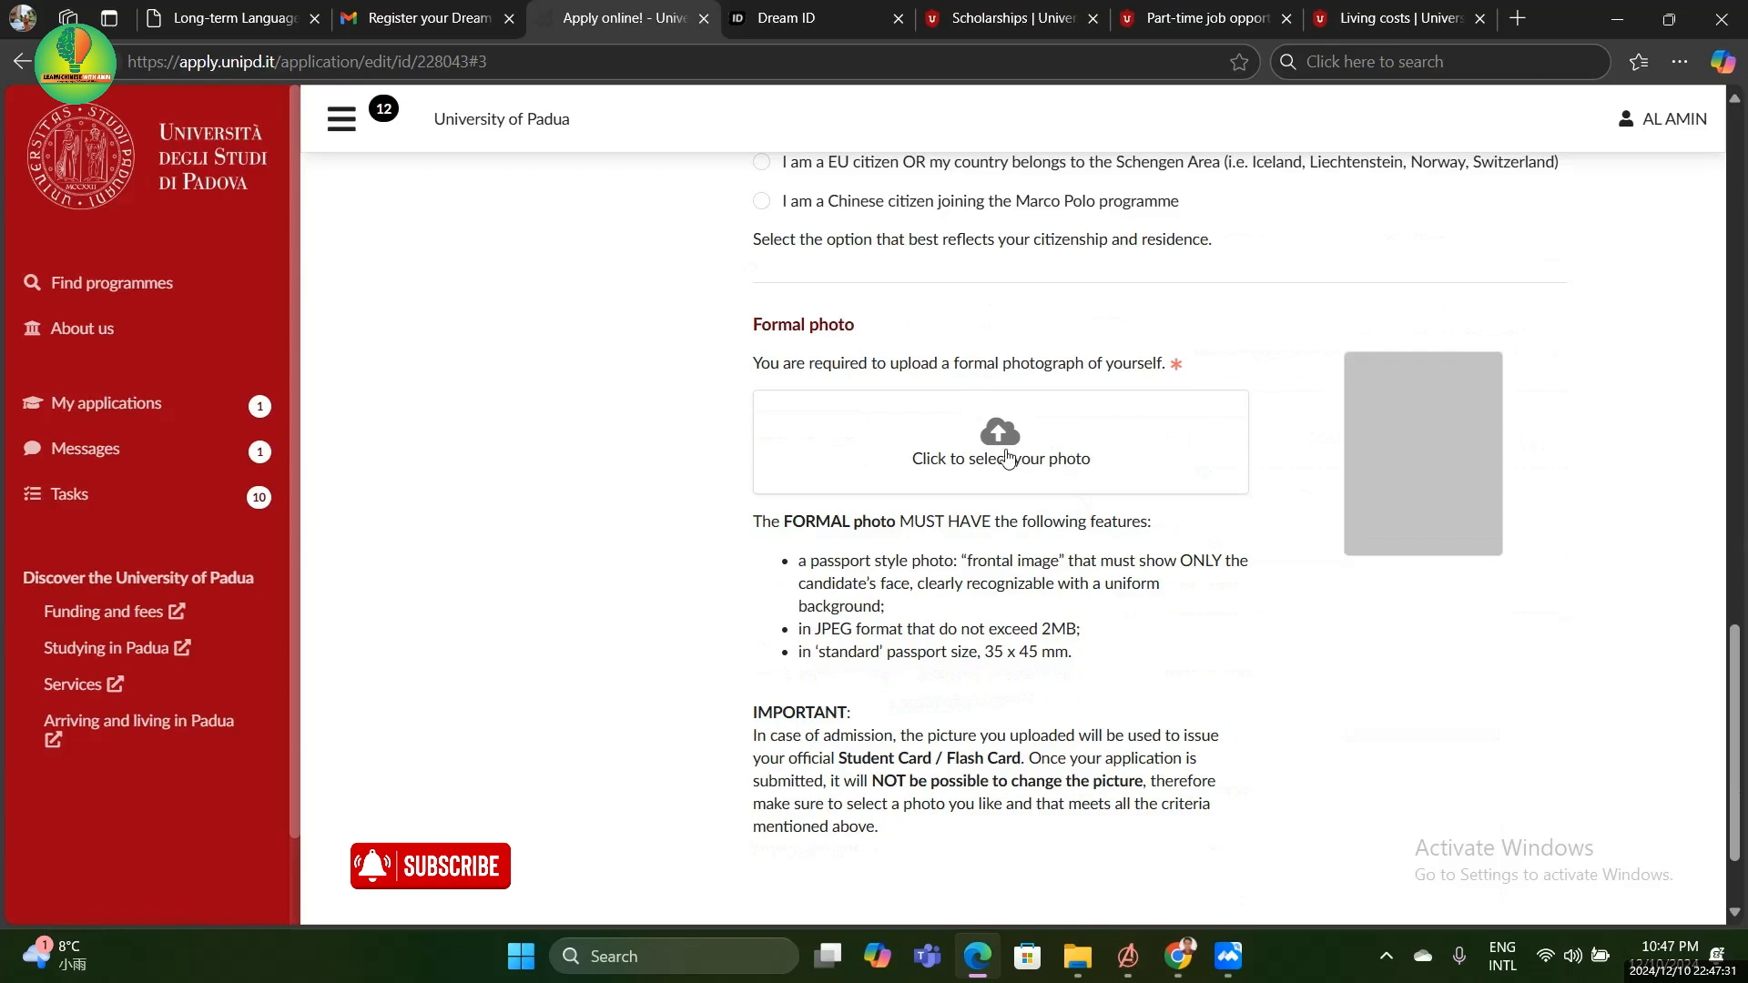
{"action": "scroll", "coordinate": [1002, 458], "scroll_direction": "down", "scroll_amount": 1}
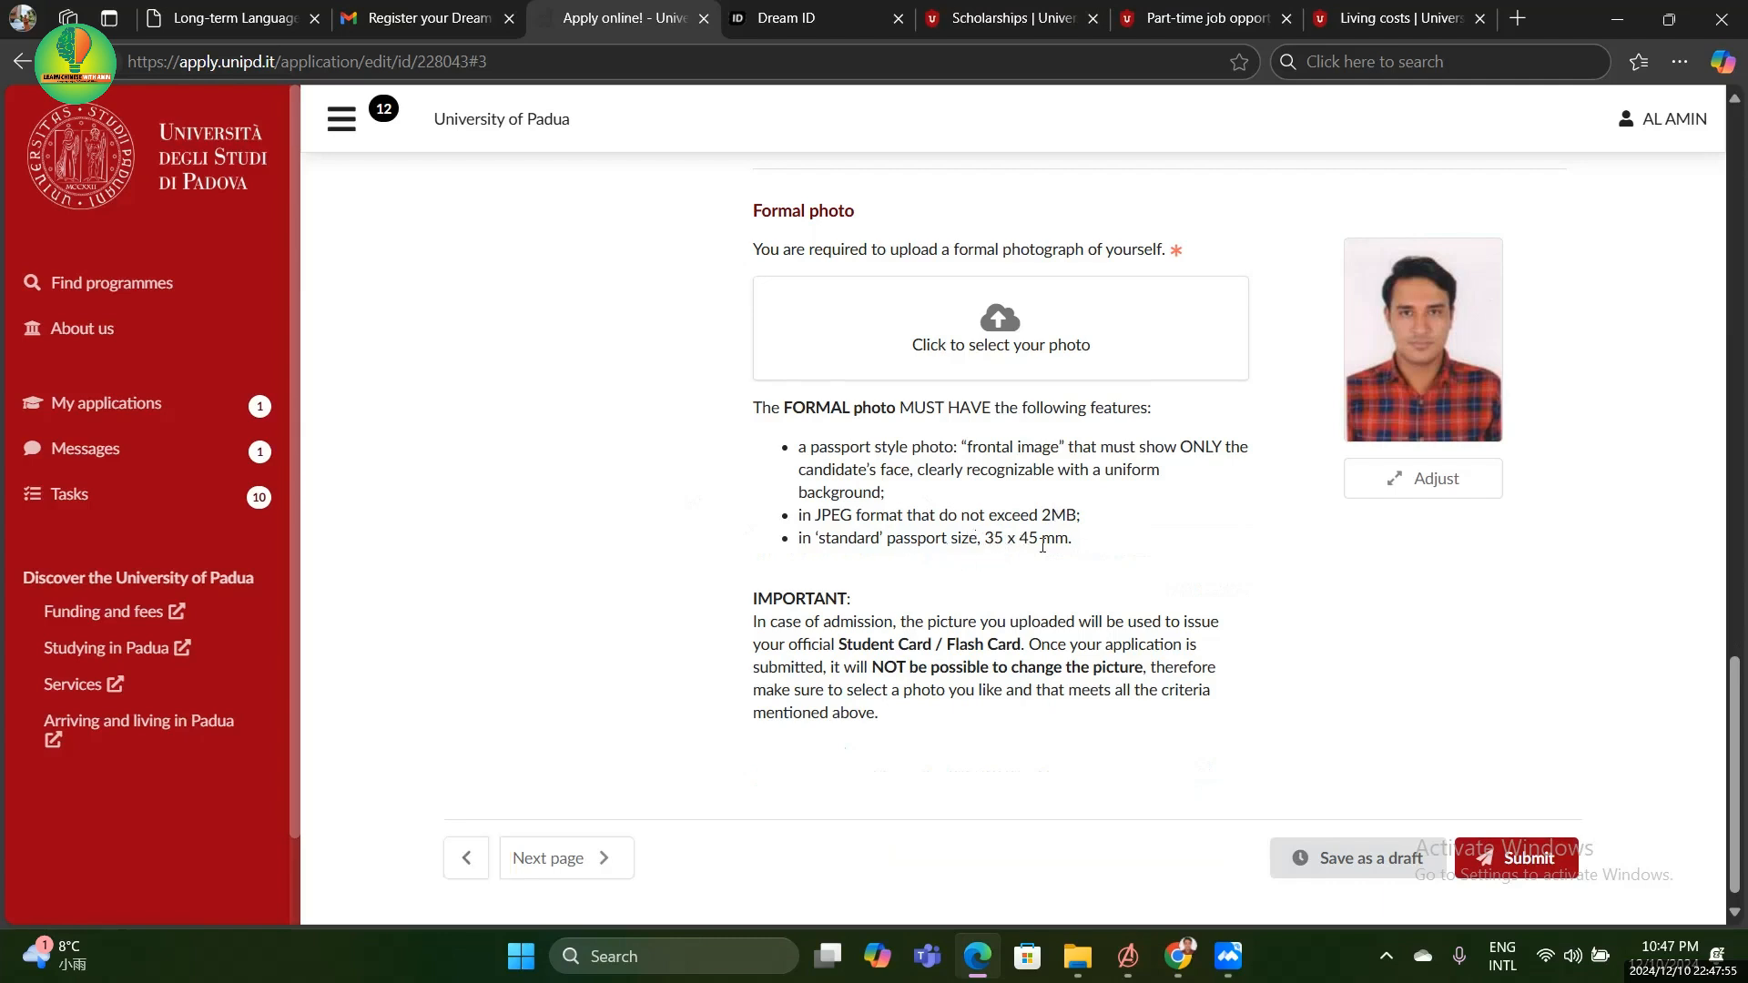
Save the completed profile entries as a draft and continue to the Contacts section
{"action": "scroll", "coordinate": [1354, 394], "scroll_direction": "up", "scroll_amount": 1}
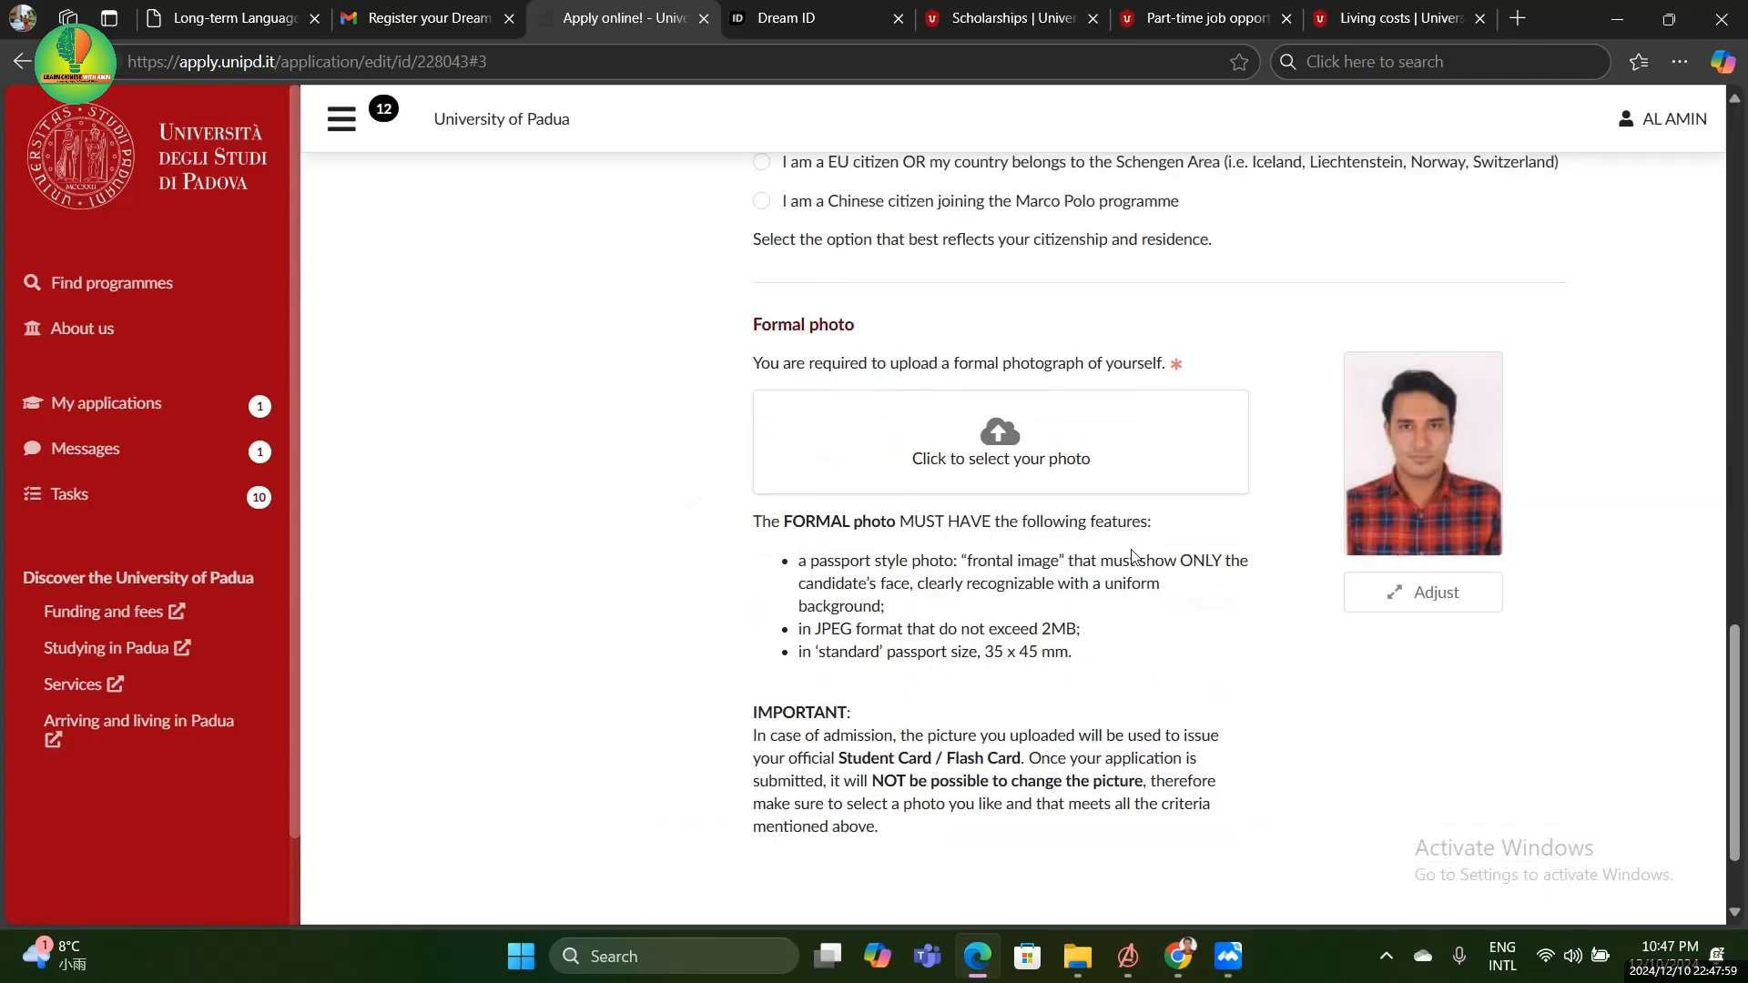
{"action": "scroll", "coordinate": [1348, 839], "scroll_direction": "down", "scroll_amount": 1}
{"action": "left_click", "coordinate": [1348, 839]}
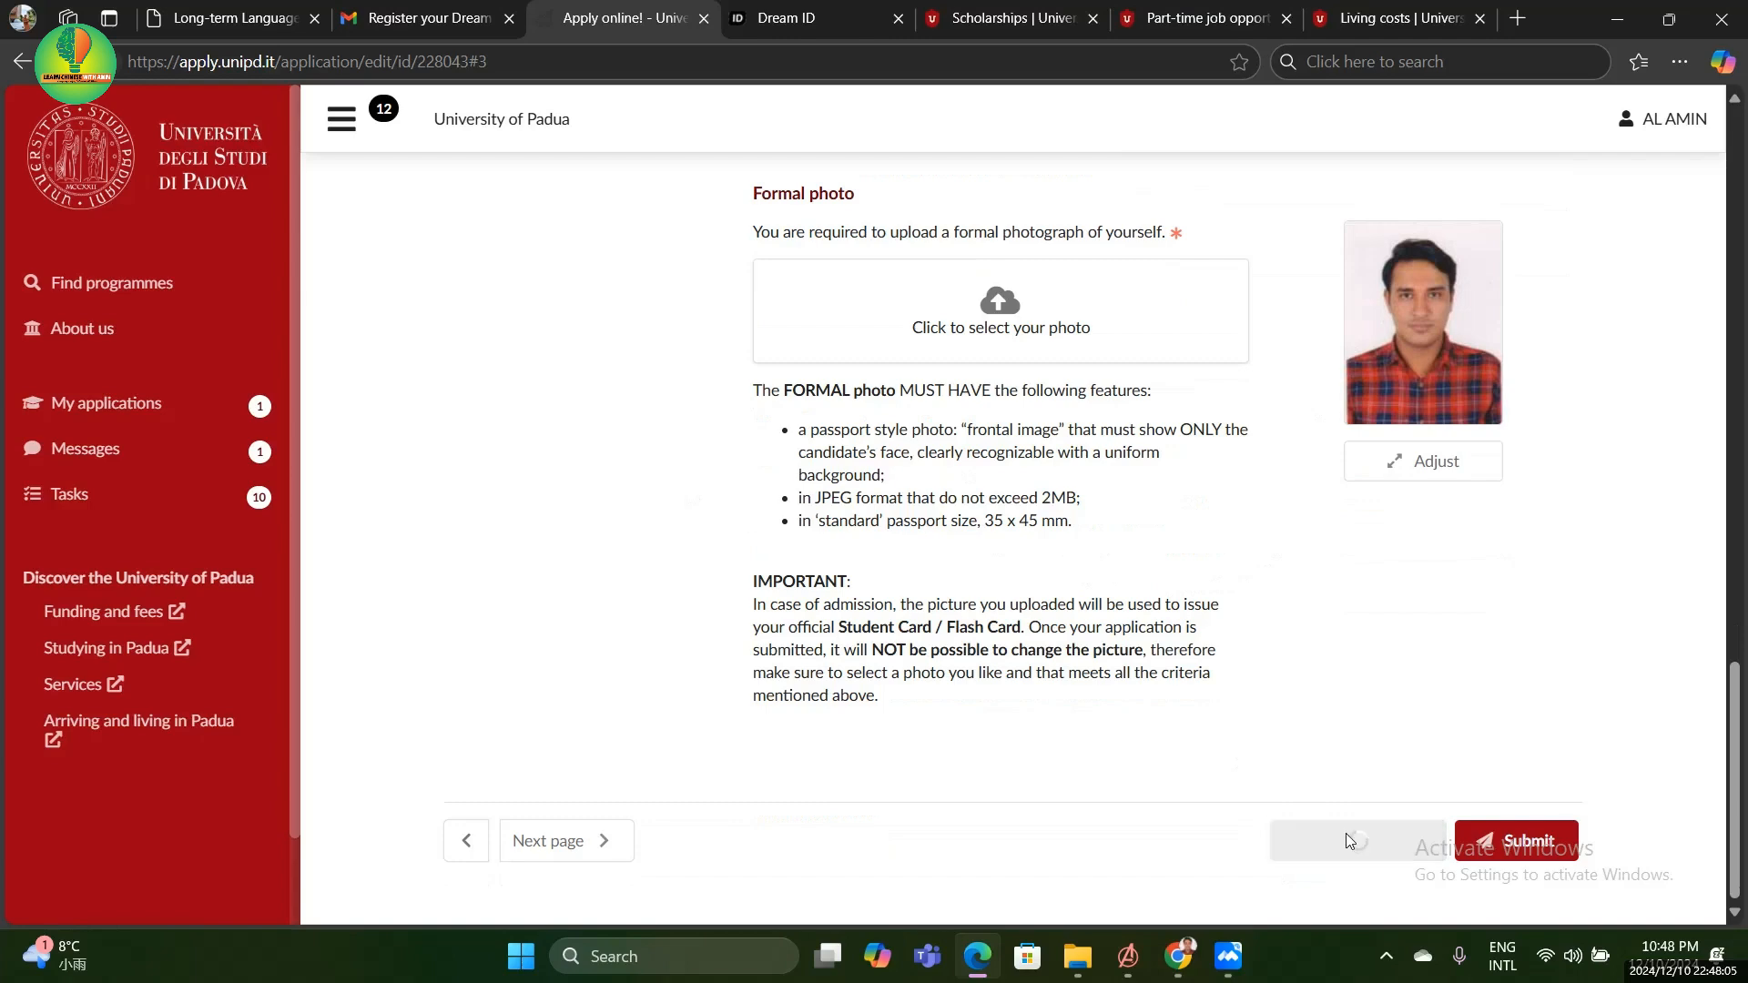
{"action": "left_click", "coordinate": [546, 879]}
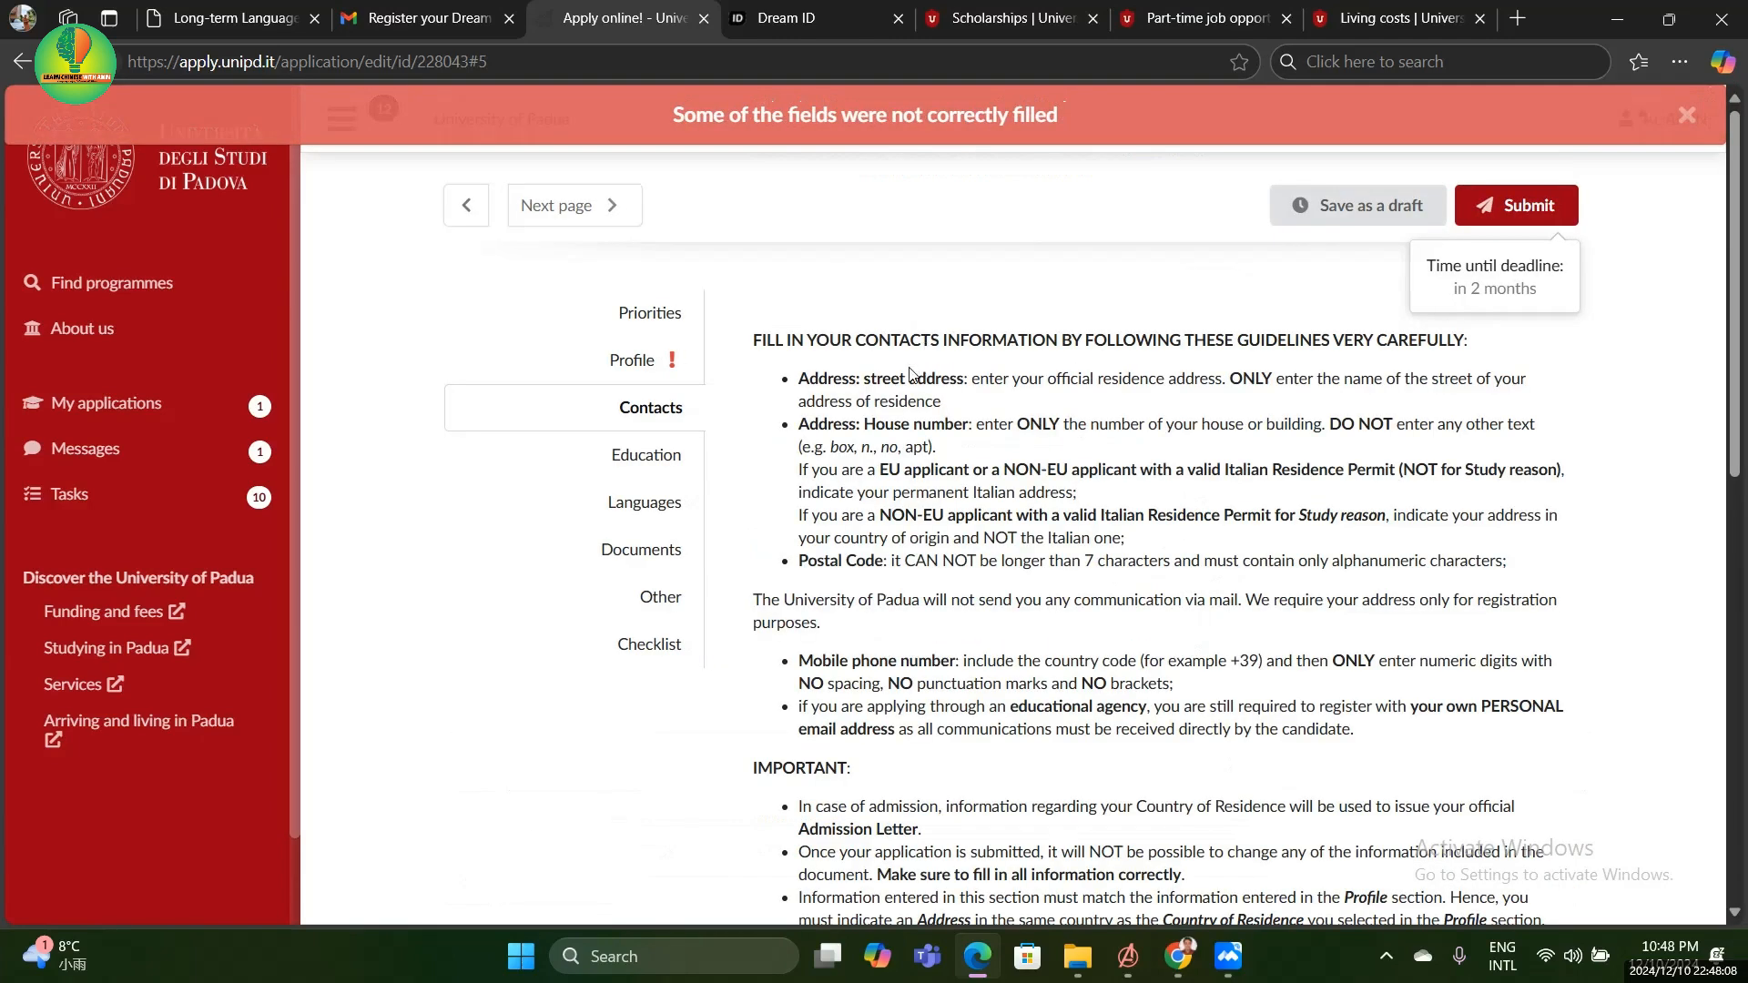
Look over the contact and address fields, save the draft and continue to the Education section
{"action": "scroll", "coordinate": [694, 444], "scroll_direction": "down", "scroll_amount": 6}
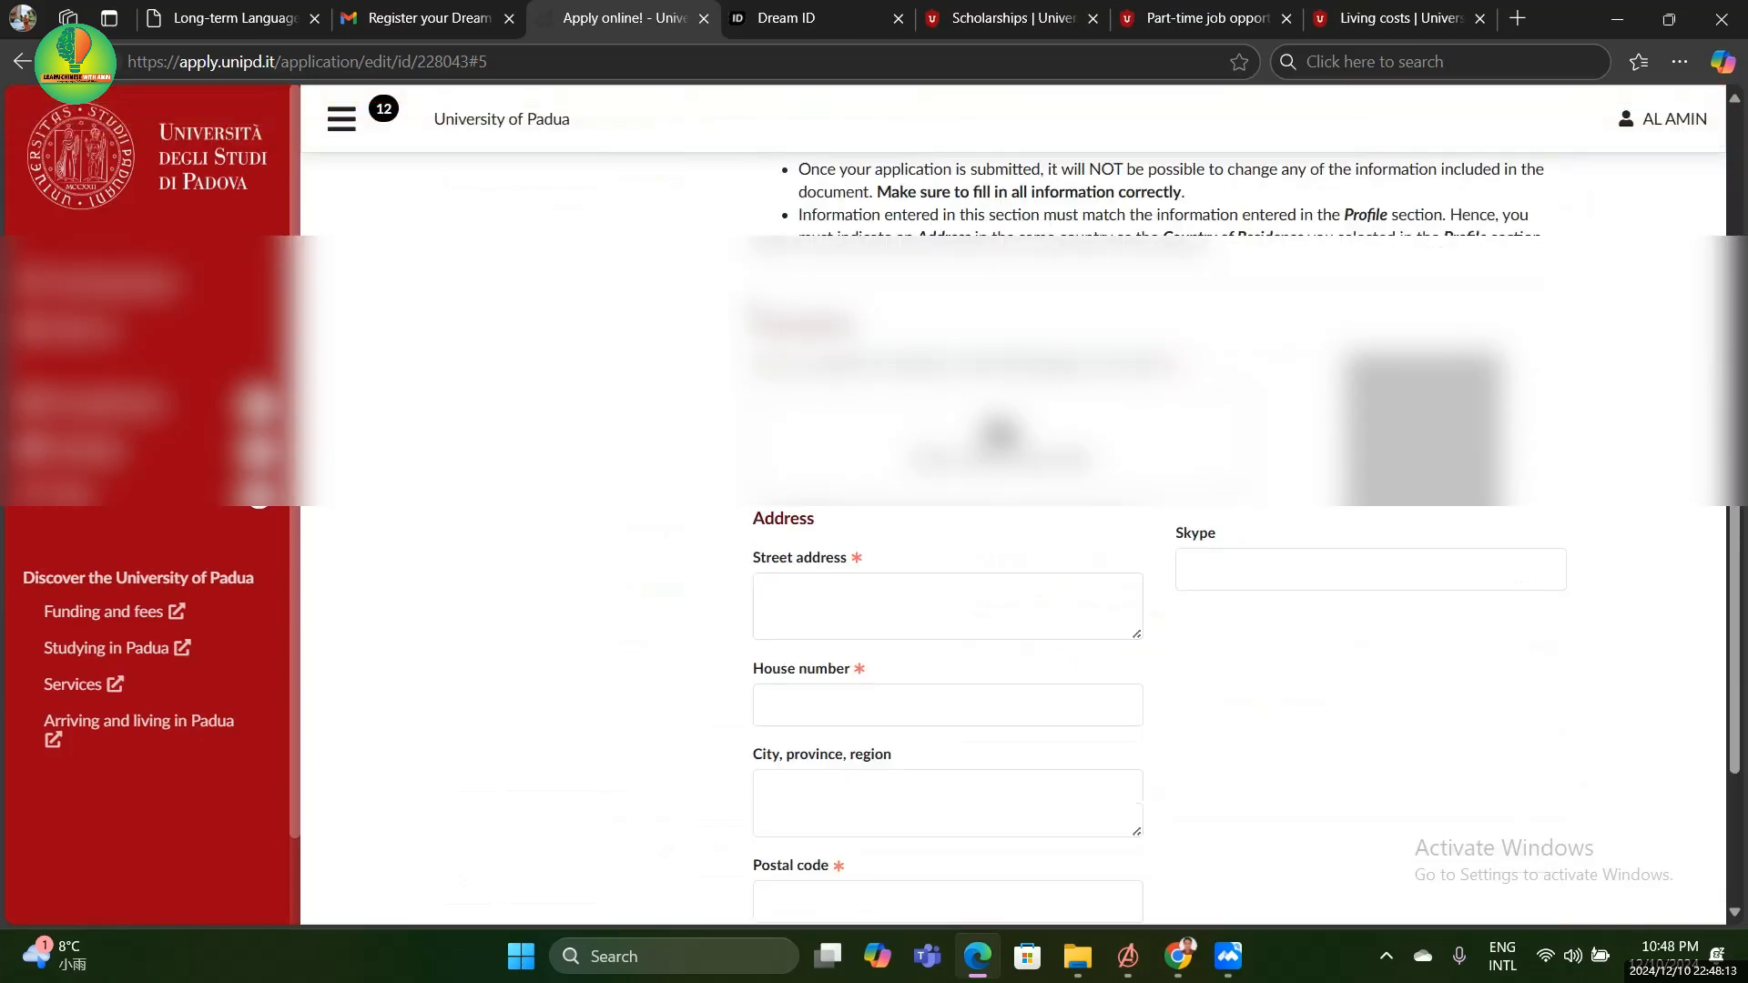
{"action": "scroll", "coordinate": [946, 546], "scroll_direction": "down", "scroll_amount": 1}
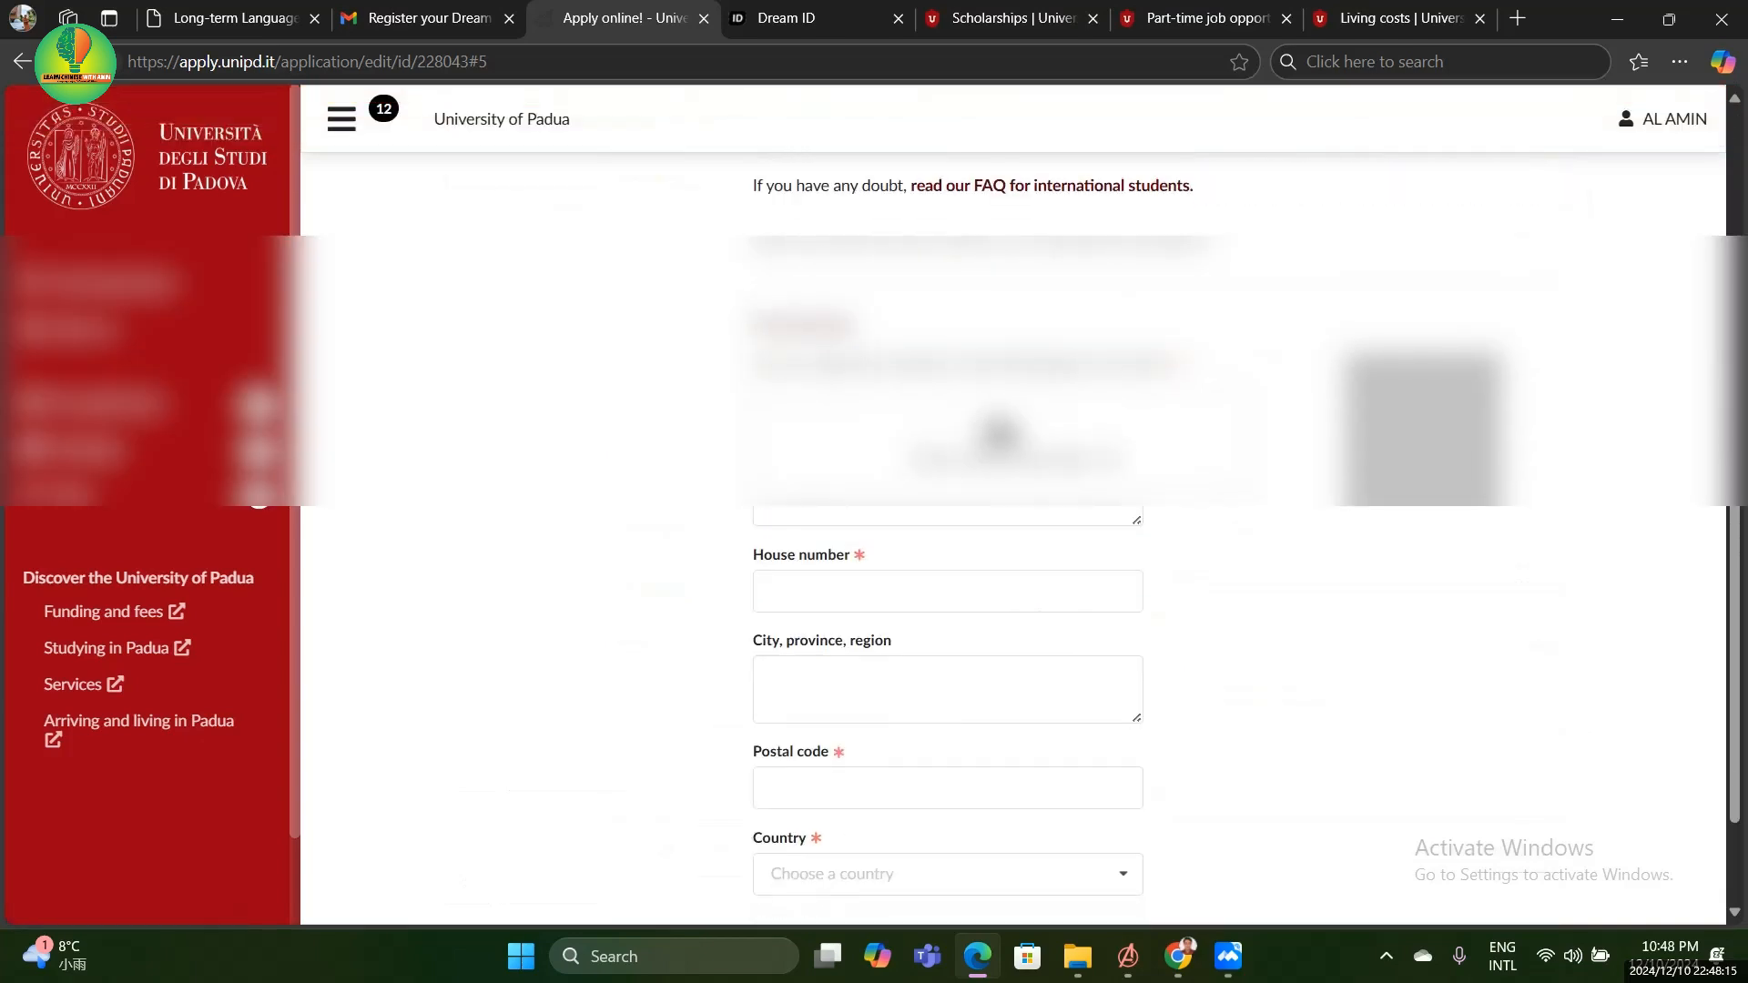
{"action": "scroll", "coordinate": [809, 414], "scroll_direction": "down", "scroll_amount": 2}
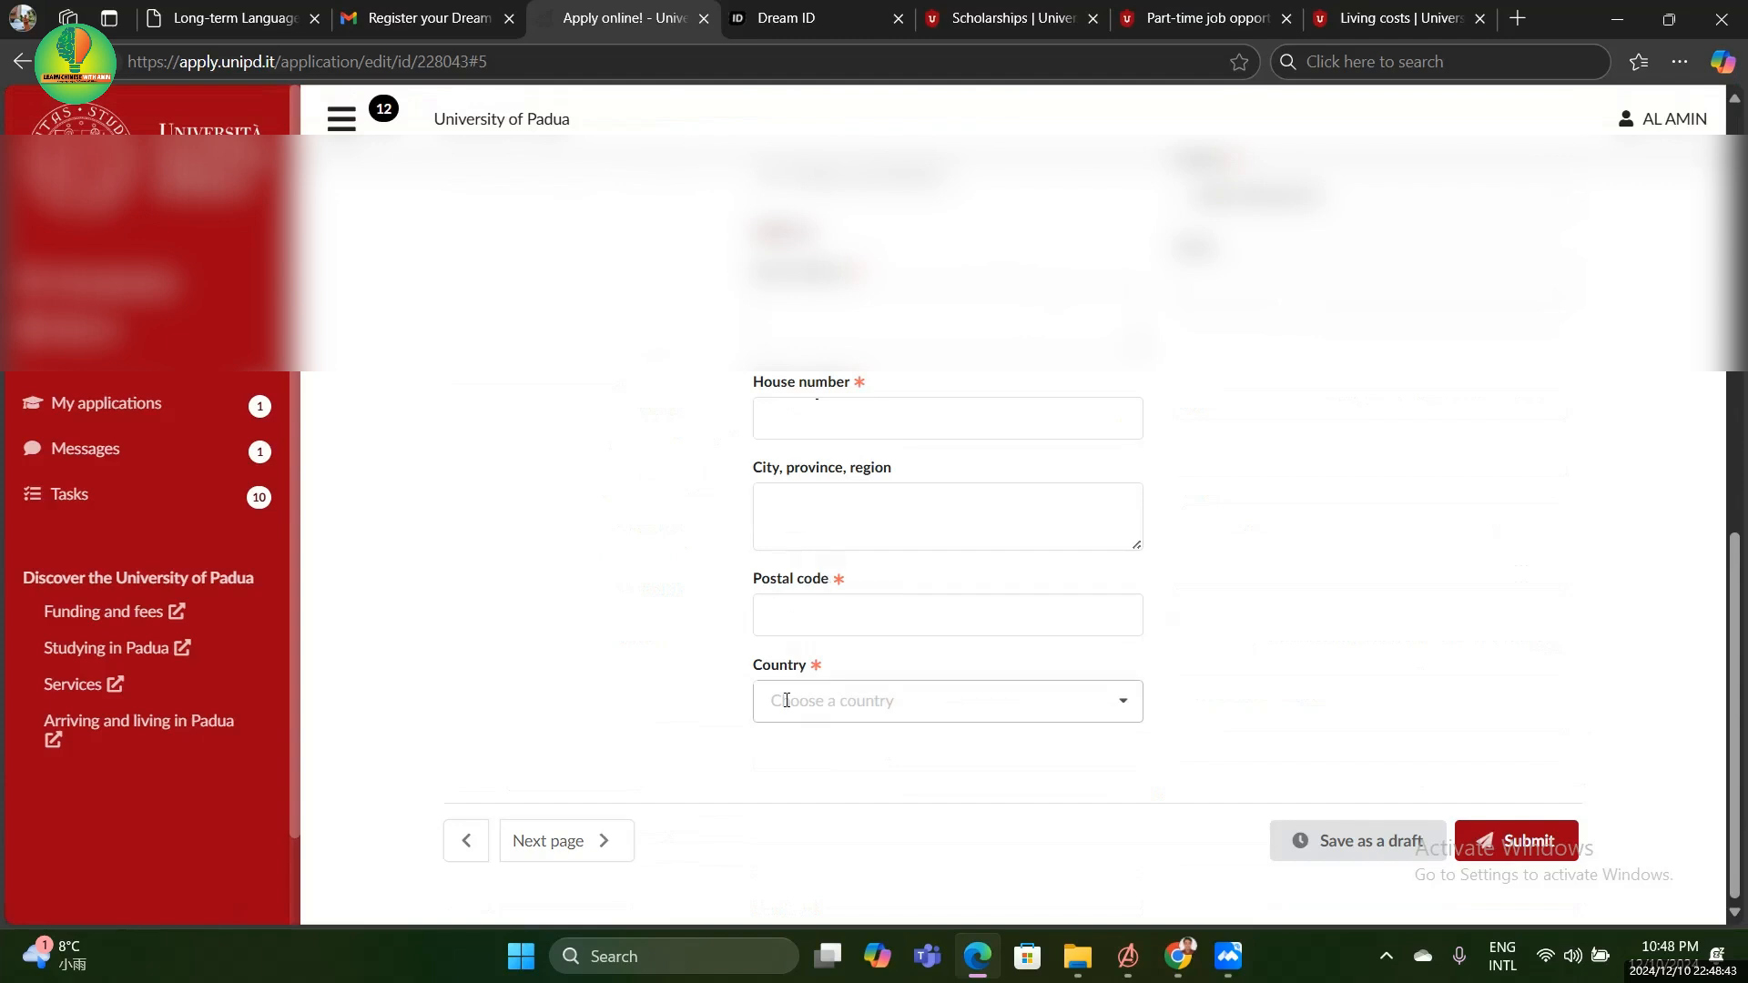
{"action": "scroll", "coordinate": [859, 704], "scroll_direction": "up", "scroll_amount": 2}
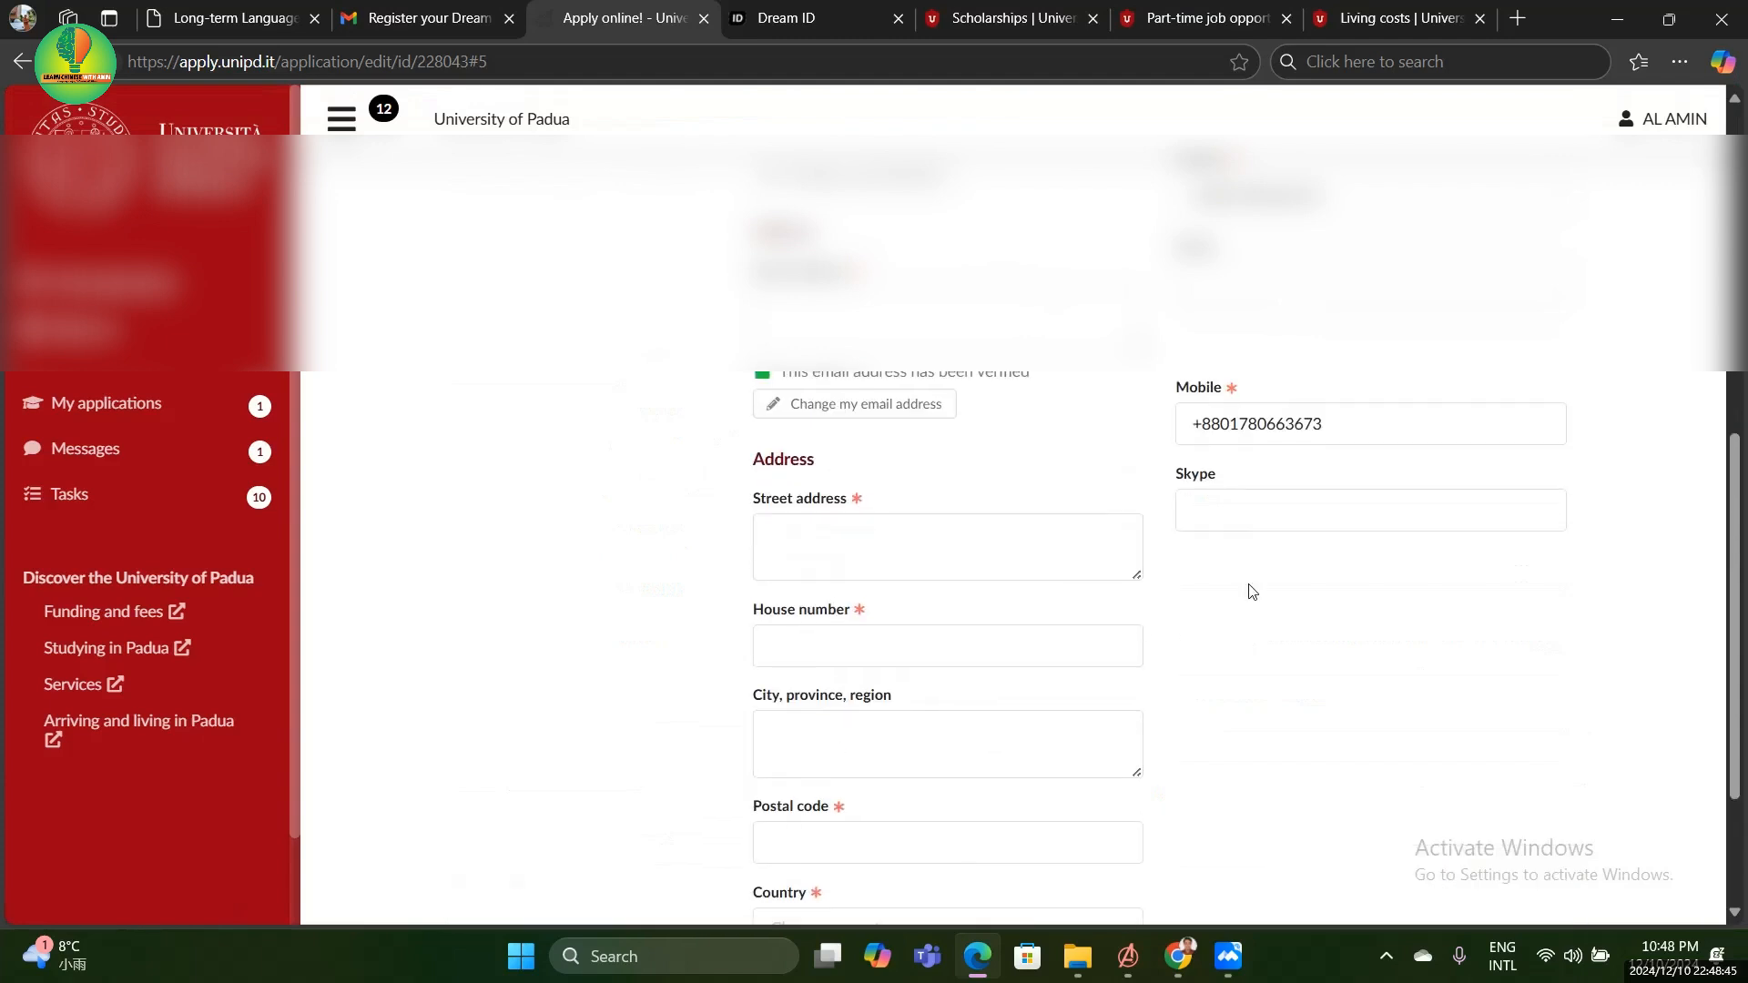
{"action": "left_click", "coordinate": [1223, 513]}
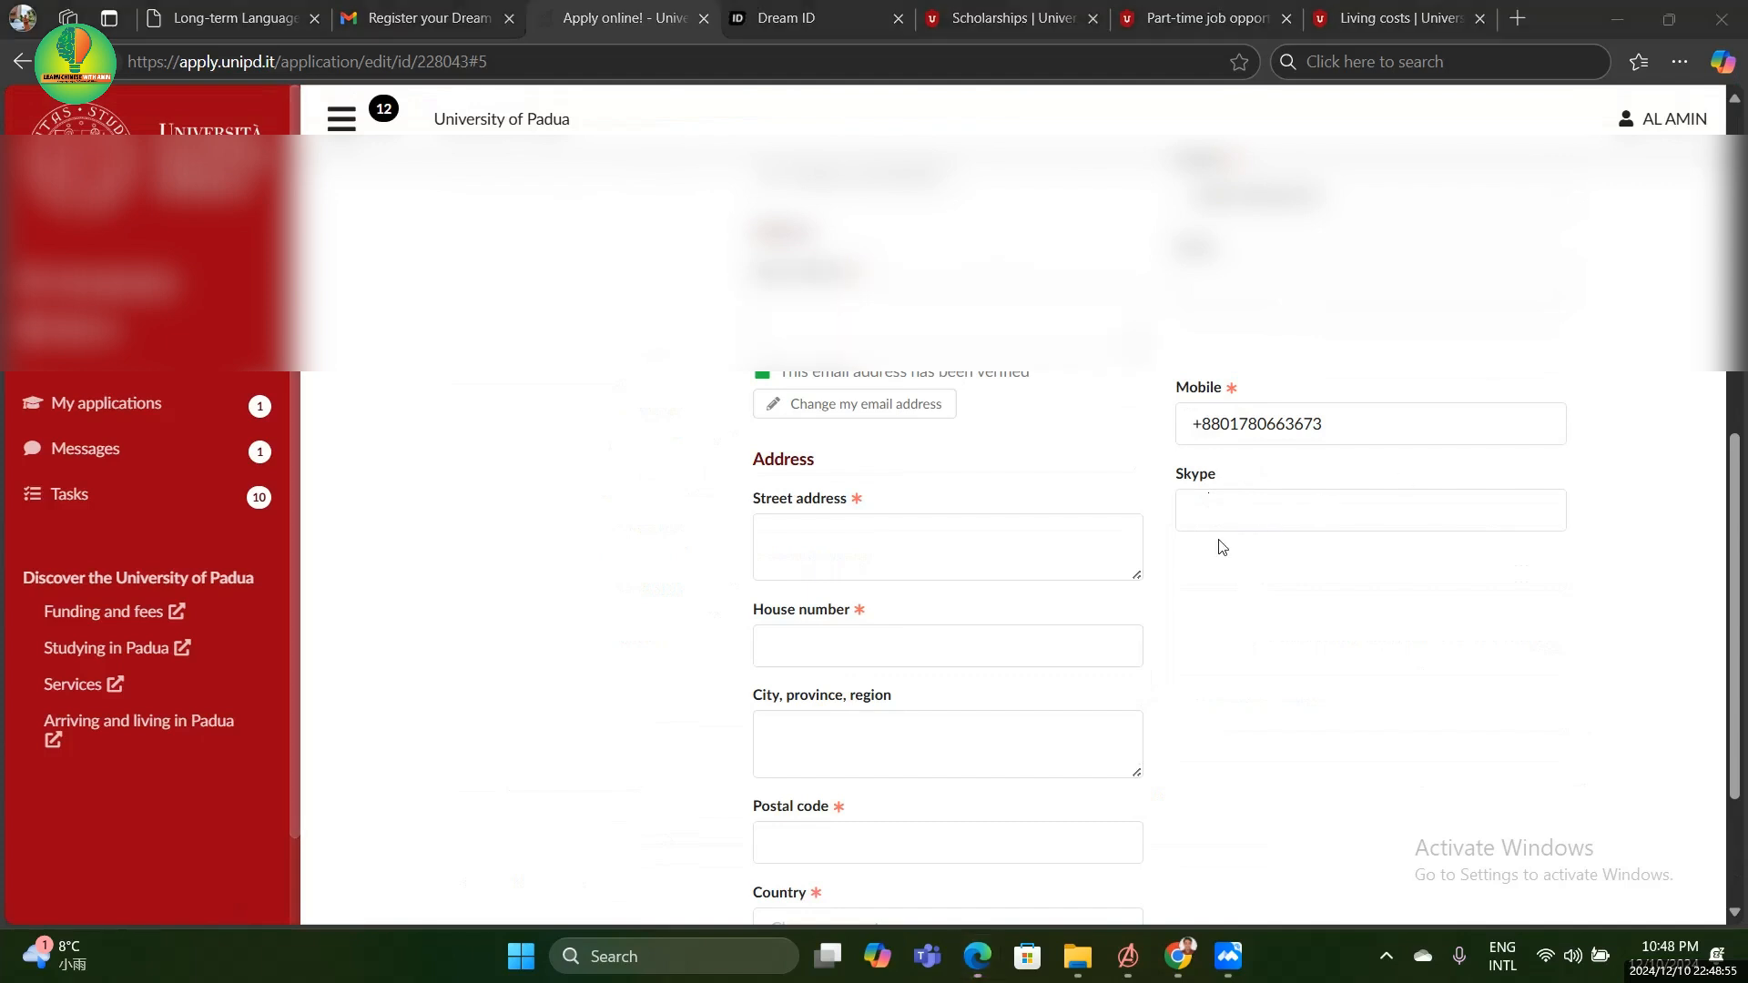
{"action": "scroll", "coordinate": [1222, 546], "scroll_direction": "down", "scroll_amount": 2}
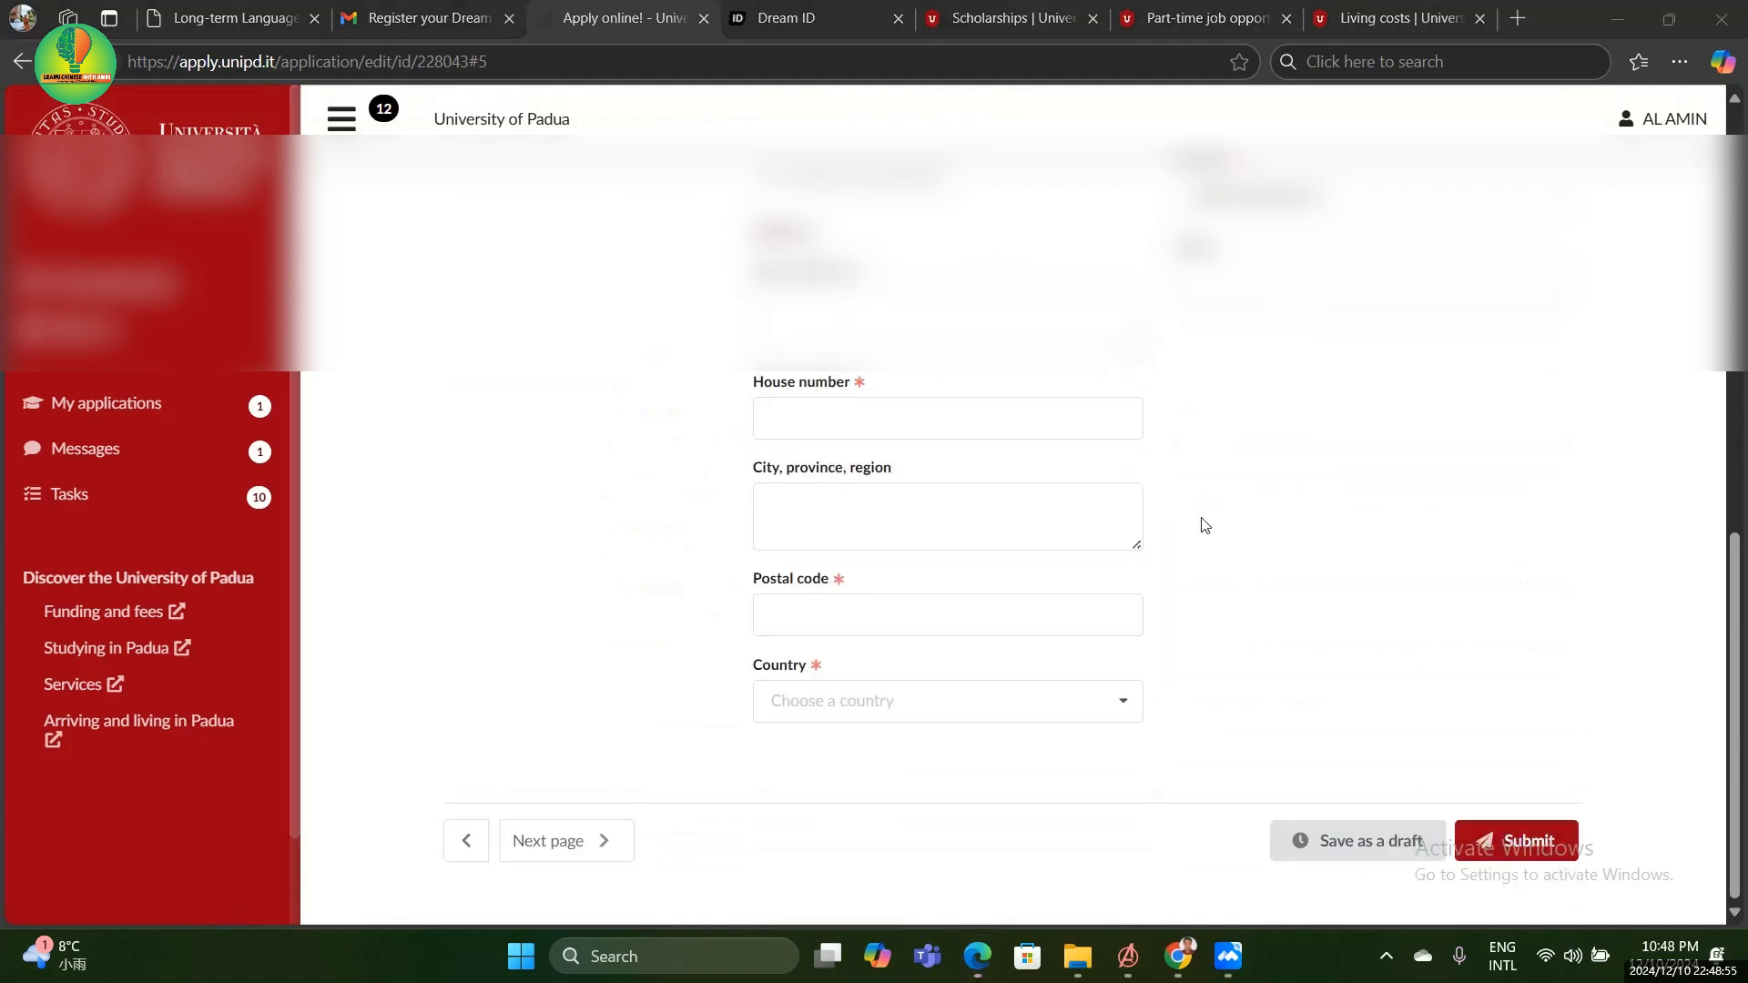
{"action": "left_click", "coordinate": [1290, 841]}
{"action": "left_click", "coordinate": [577, 841]}
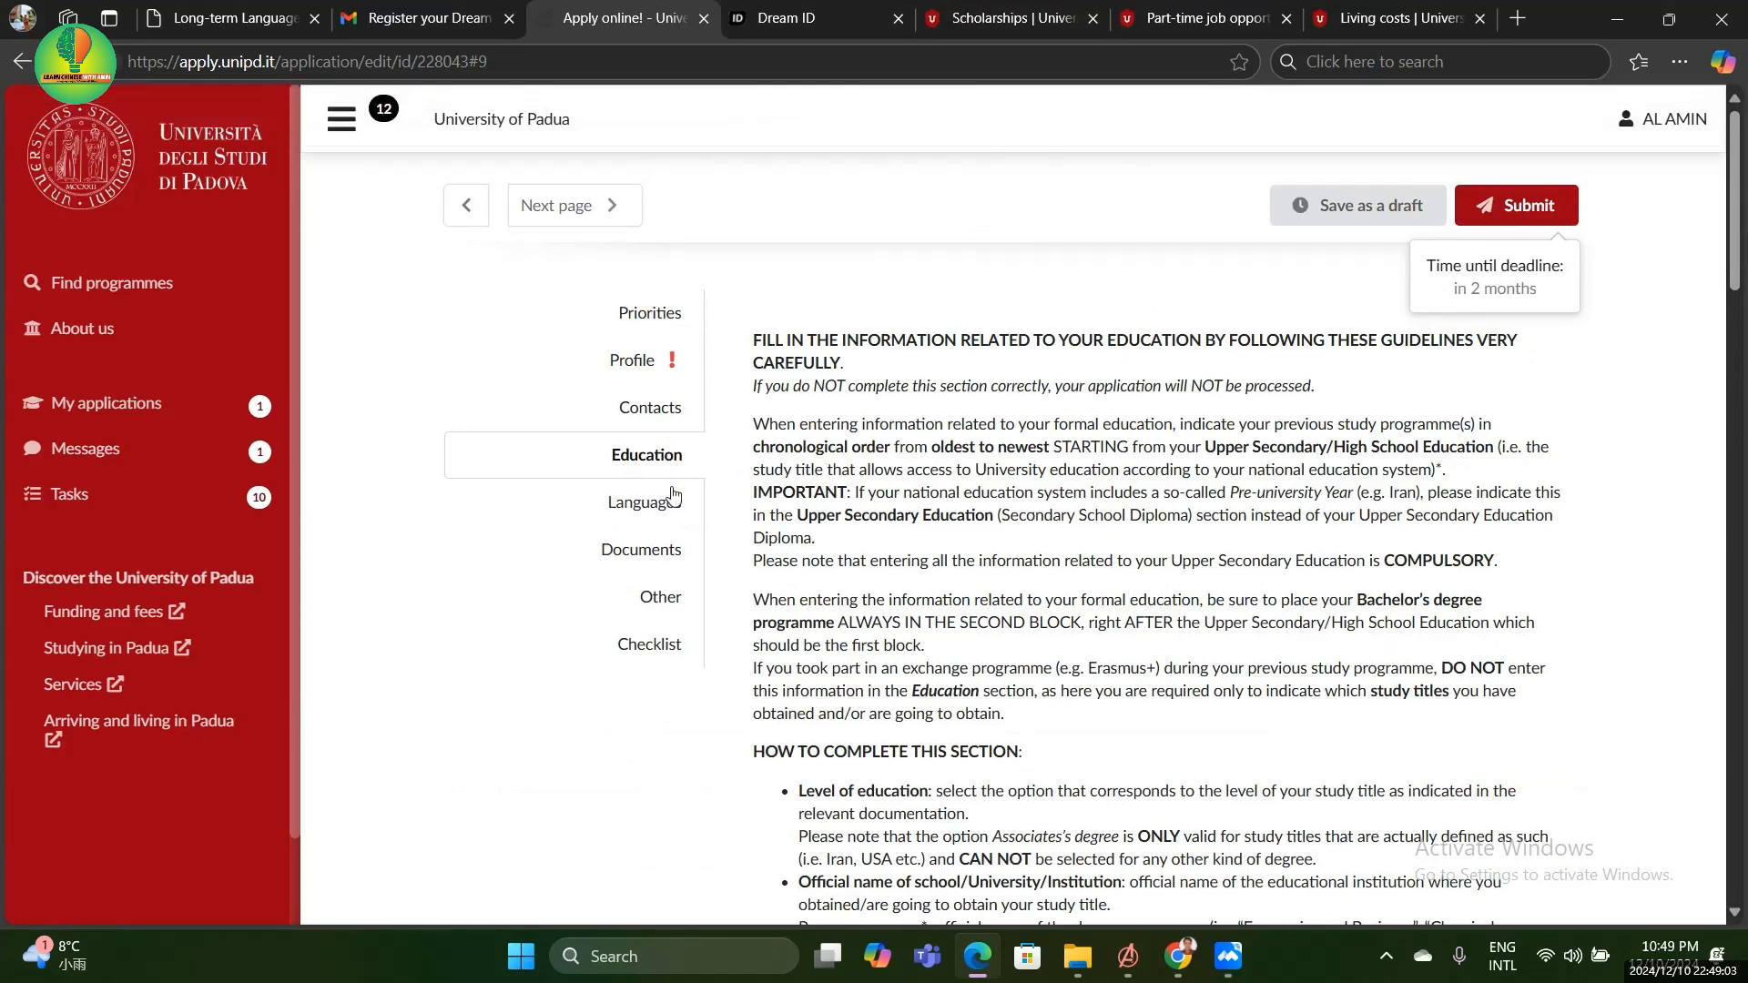
Set the level of education in the first education block to Bachelor's / Undergraduate degree
{"action": "scroll", "coordinate": [1009, 544], "scroll_direction": "down", "scroll_amount": 10}
{"action": "scroll", "coordinate": [1008, 544], "scroll_direction": "down", "scroll_amount": 2}
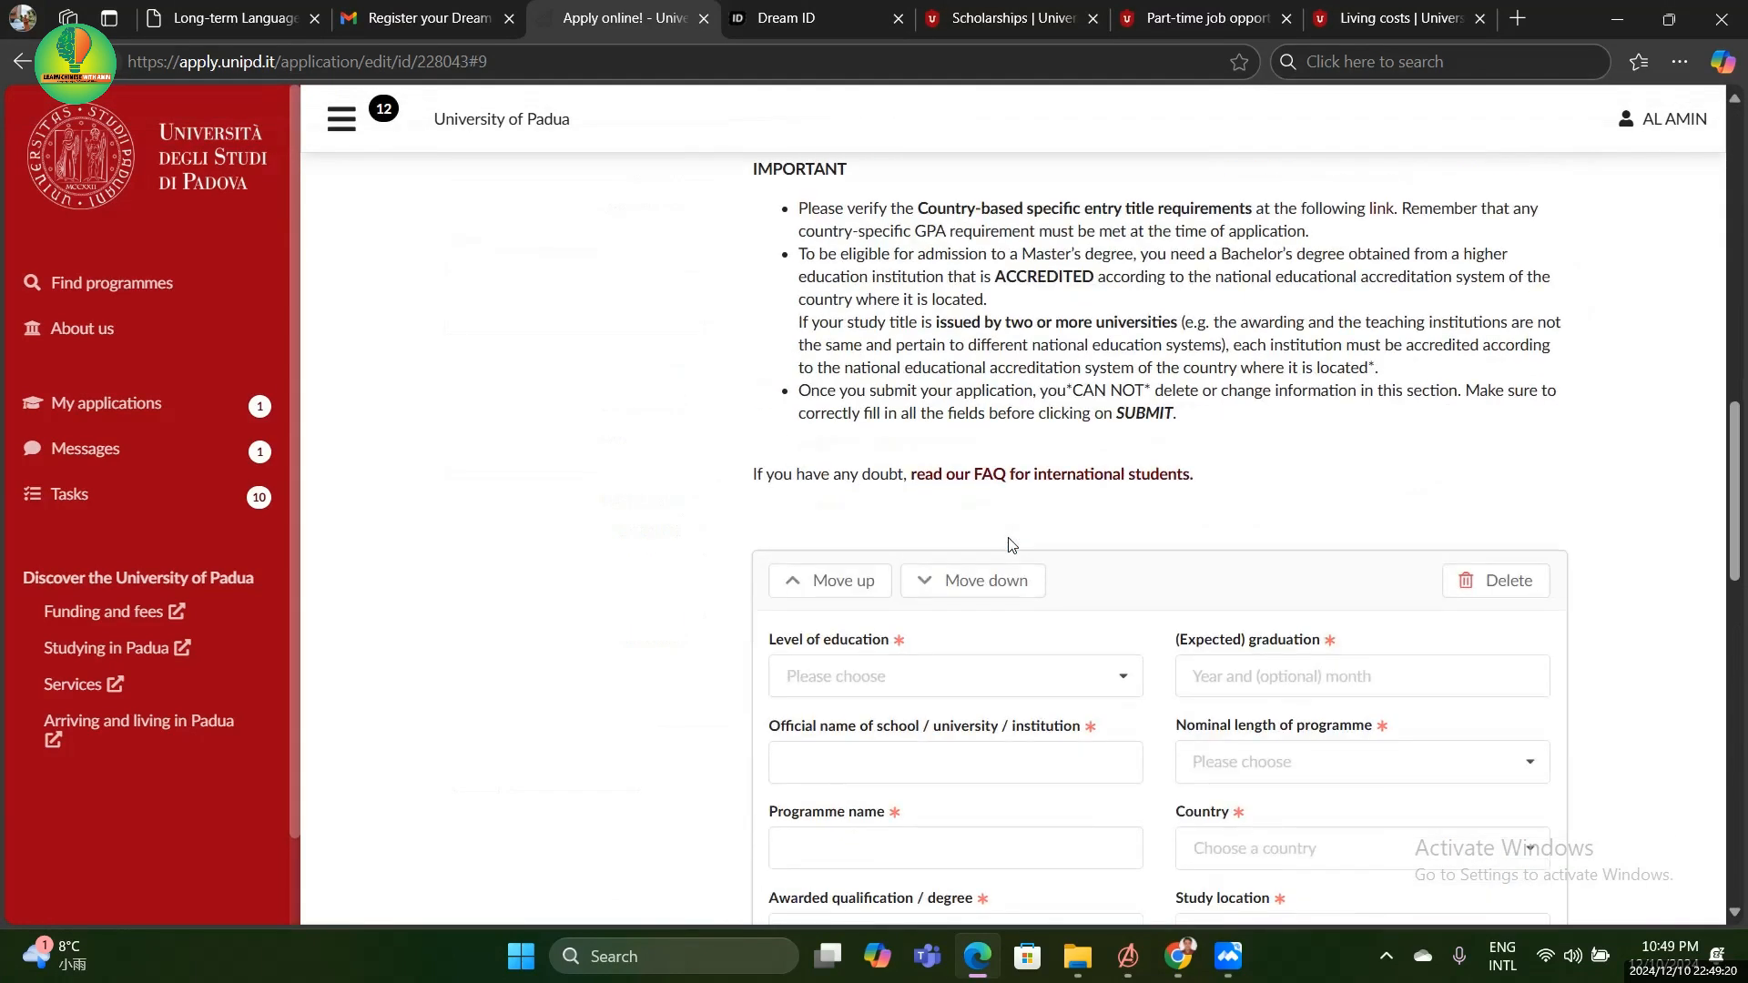
{"action": "scroll", "coordinate": [1008, 545], "scroll_direction": "down", "scroll_amount": 3}
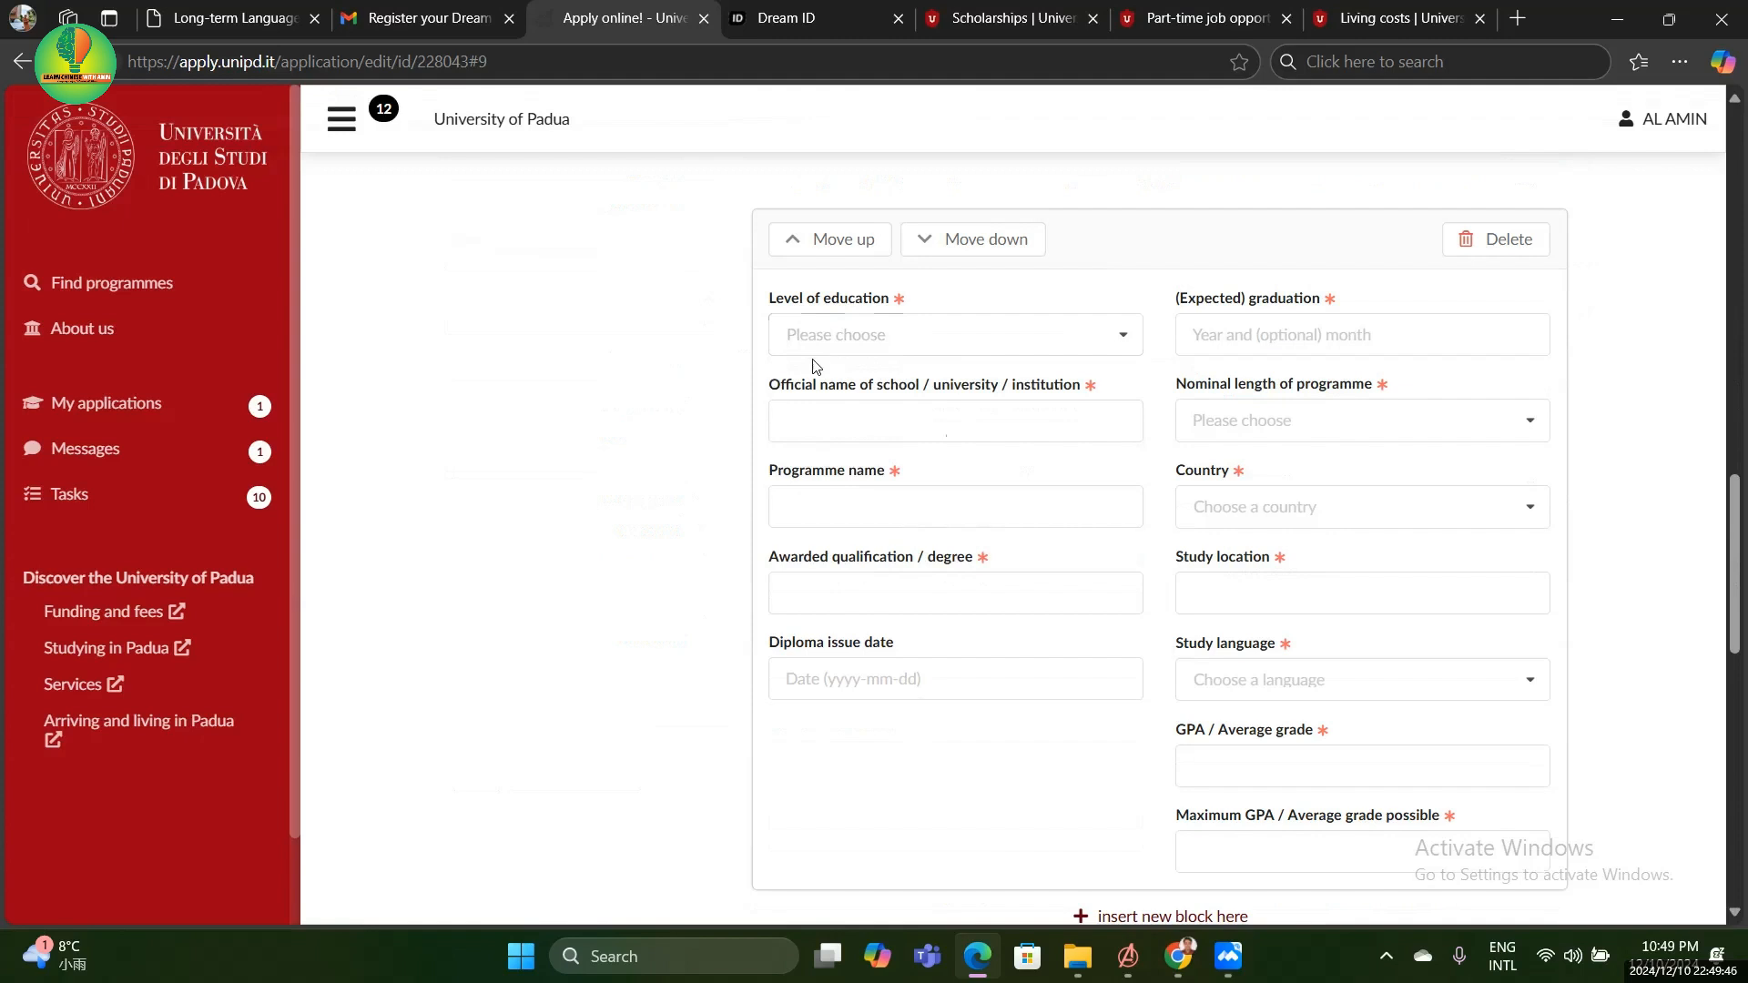
{"action": "left_click", "coordinate": [854, 334]}
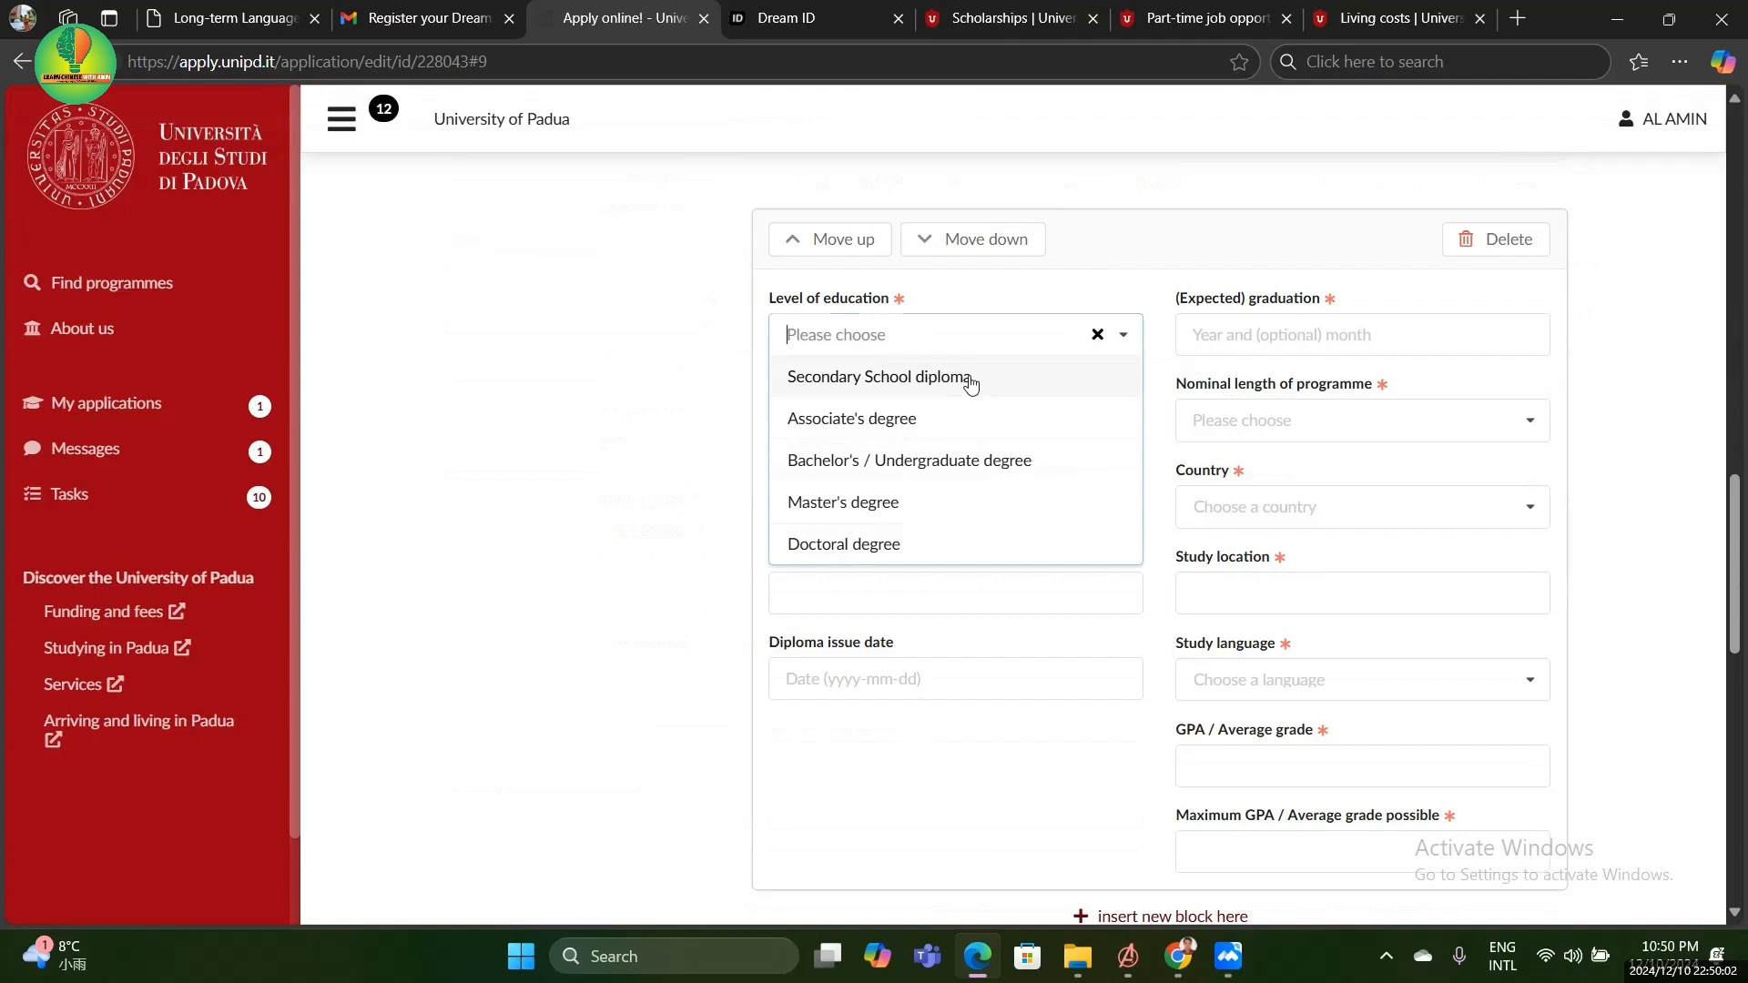
{"action": "left_click", "coordinate": [839, 464]}
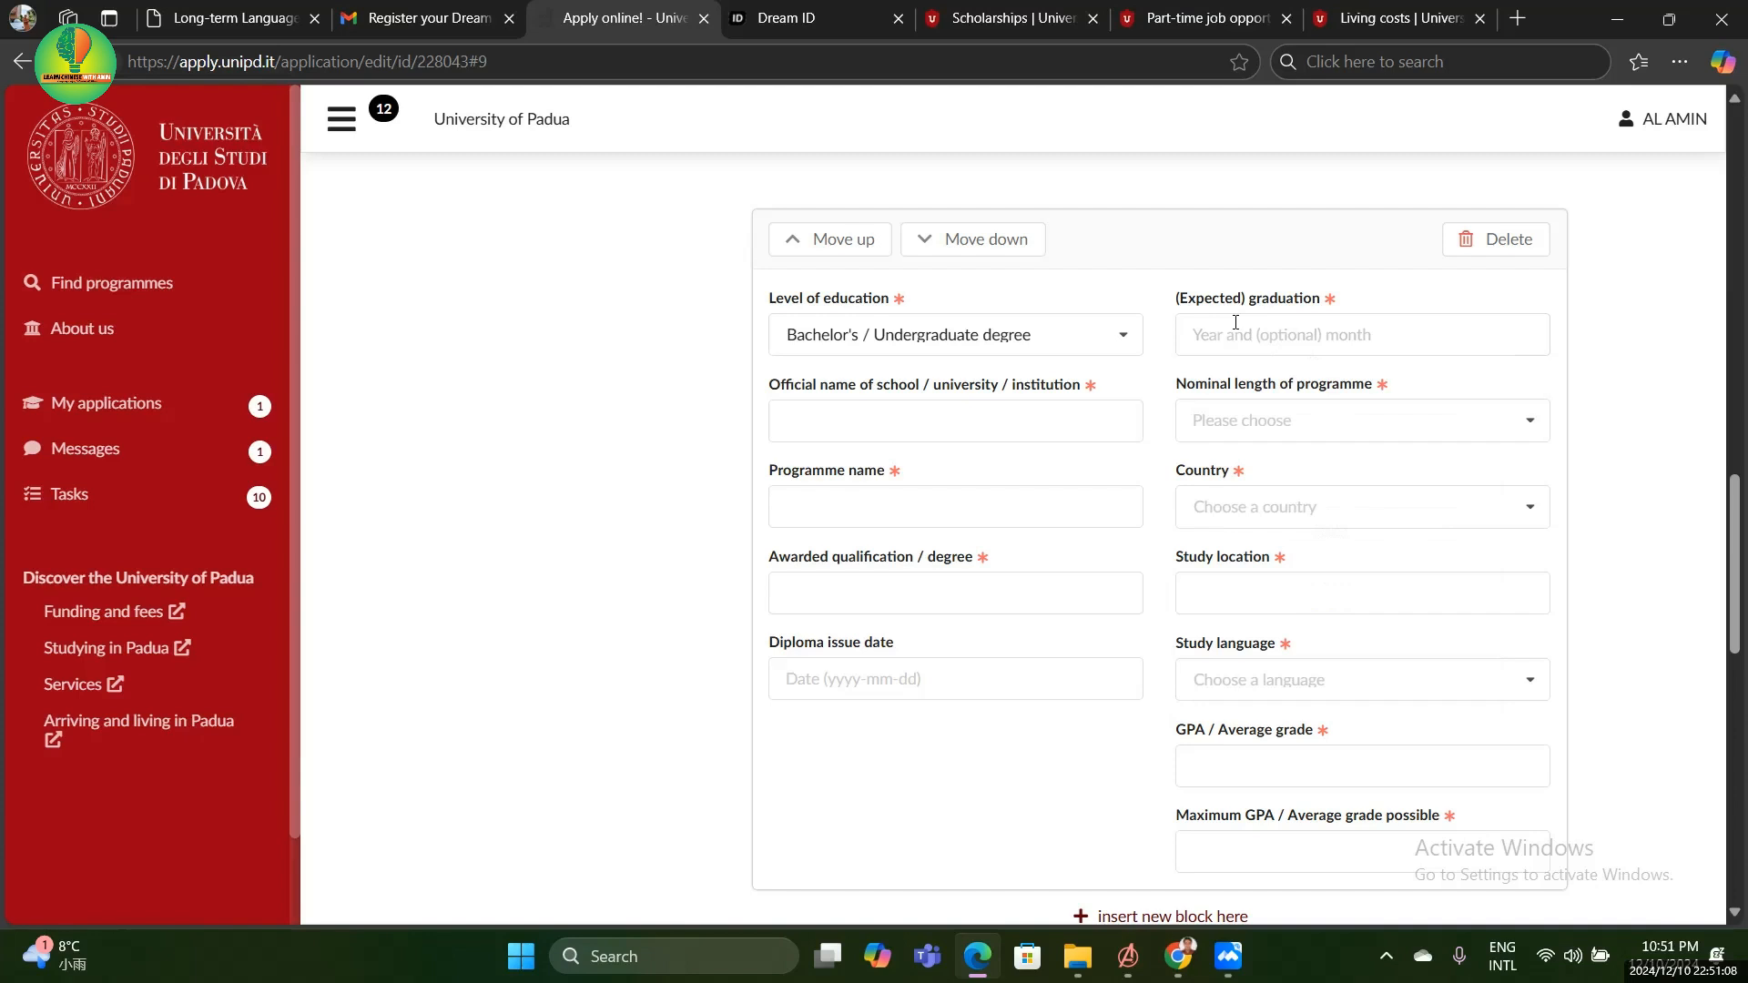
Set the expected graduation to June 2023 and change it to November 2024
{"action": "left_click", "coordinate": [1235, 334]}
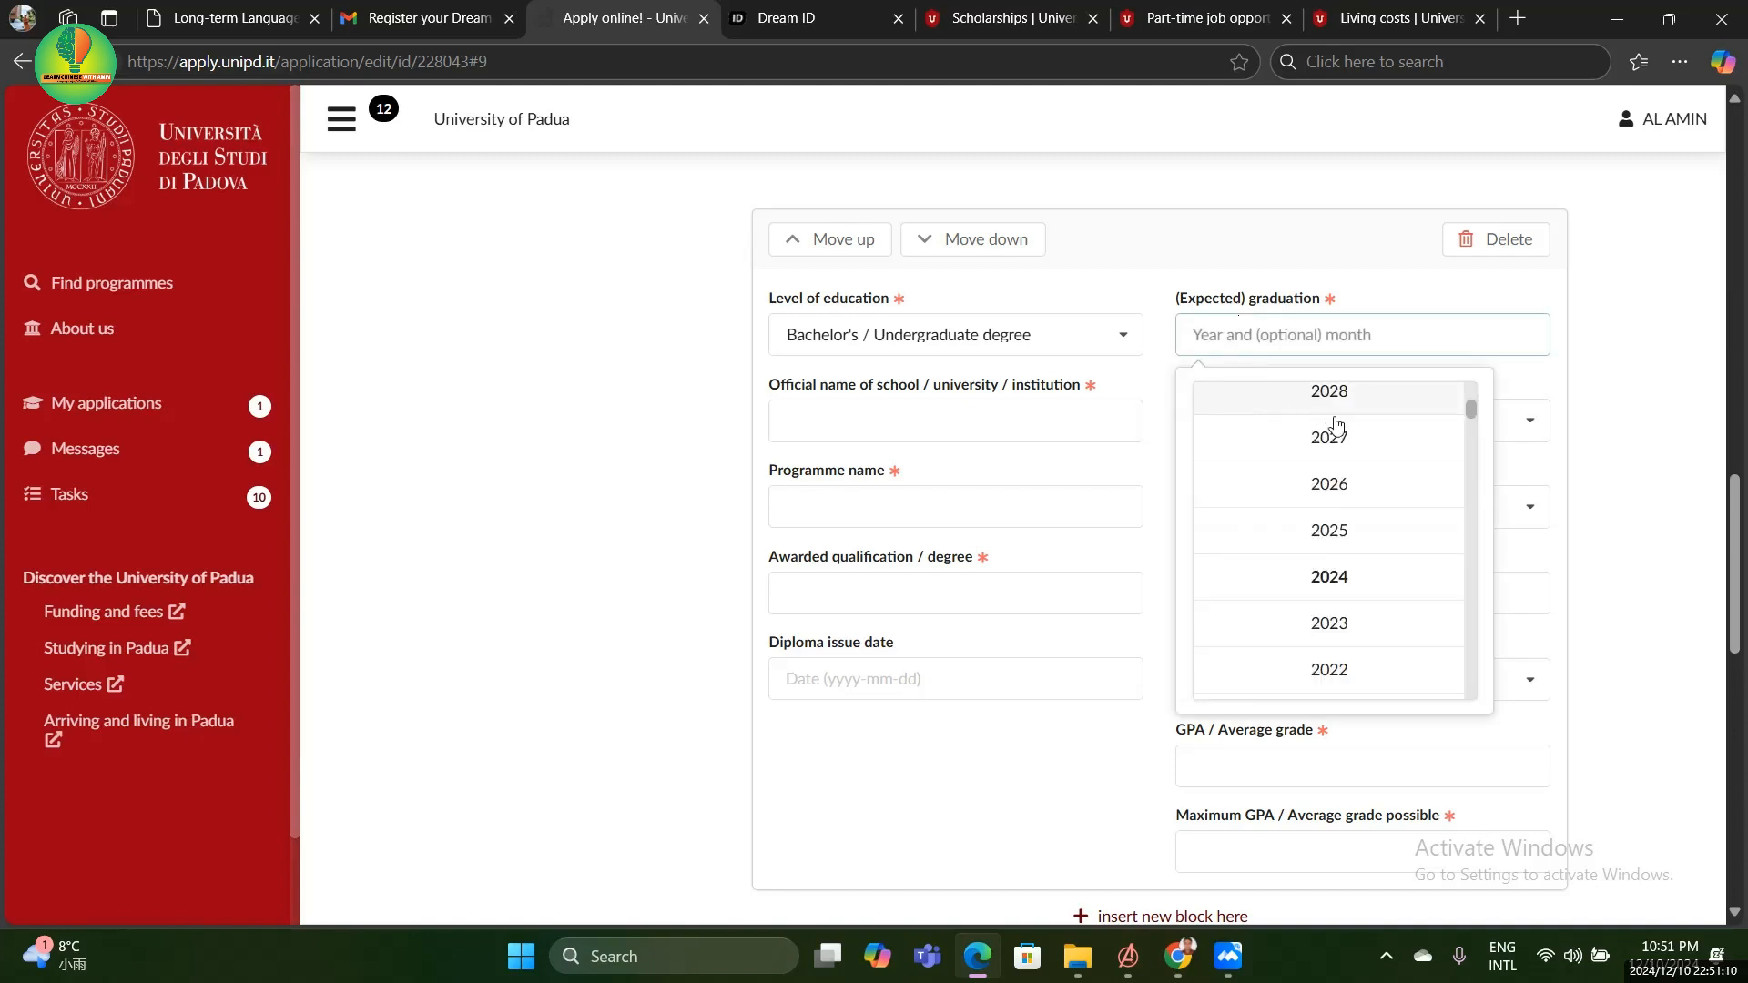
{"action": "left_click", "coordinate": [1317, 632]}
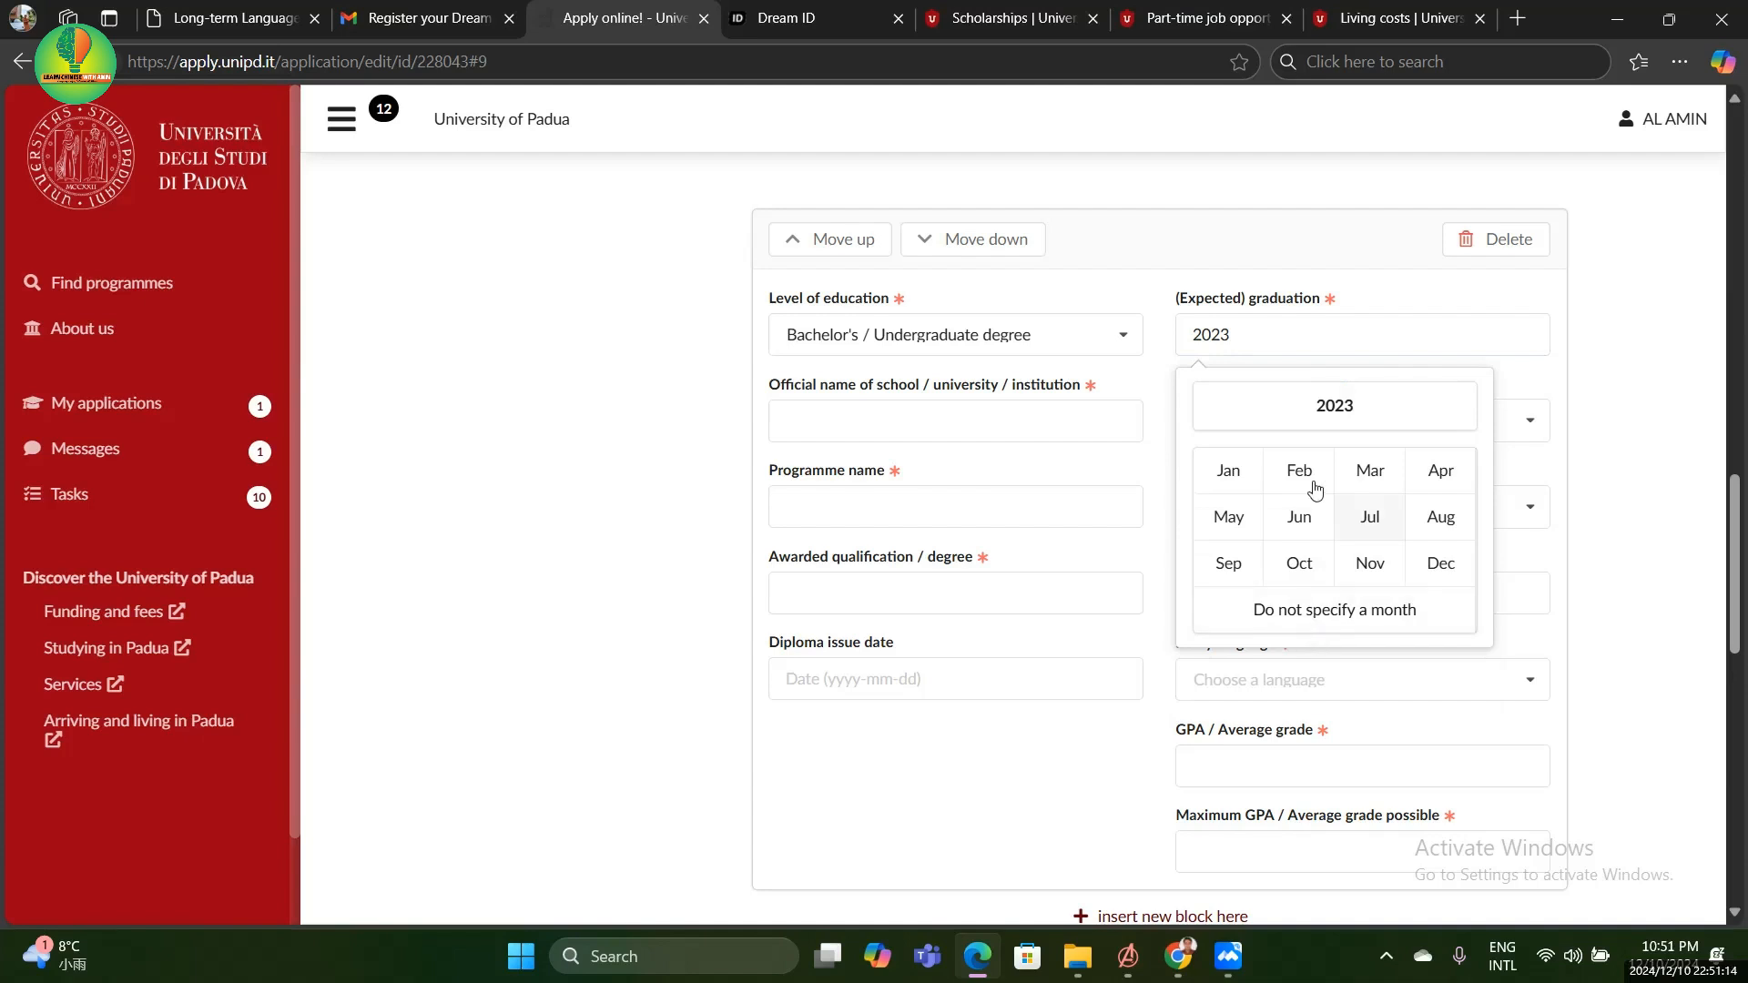
{"action": "left_click", "coordinate": [1298, 515]}
{"action": "left_click", "coordinate": [1242, 333]}
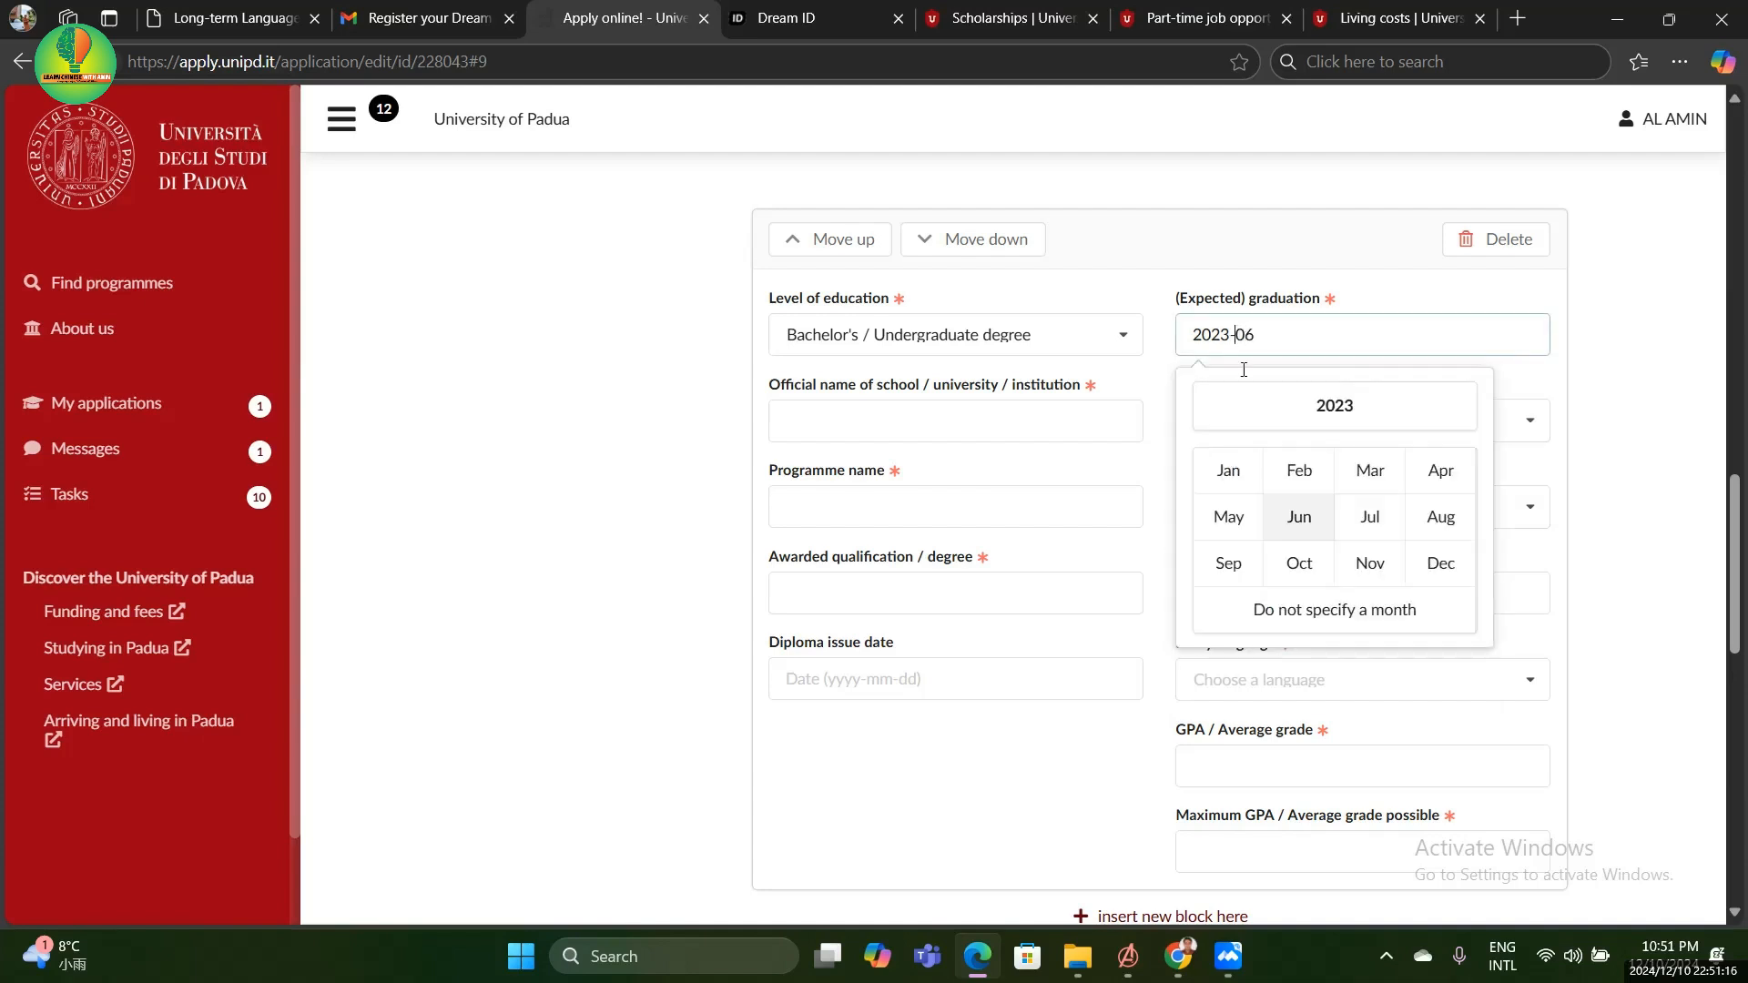
{"action": "left_click", "coordinate": [1330, 403]}
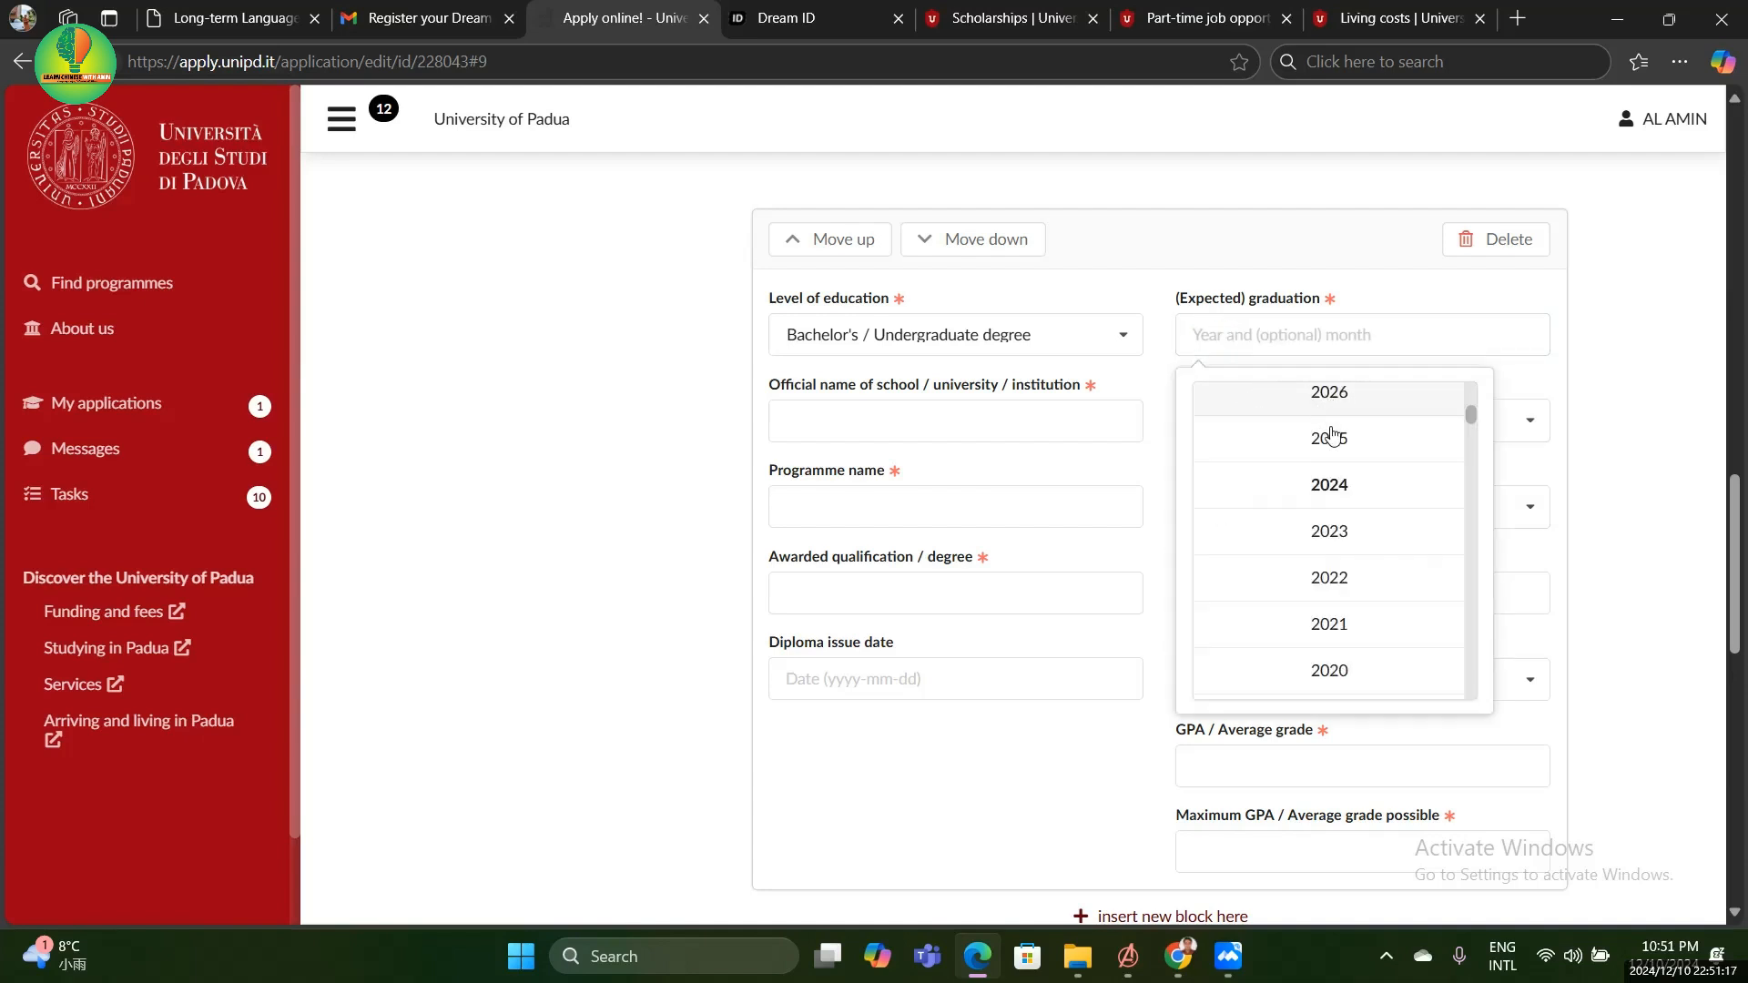
{"action": "left_click", "coordinate": [1329, 484]}
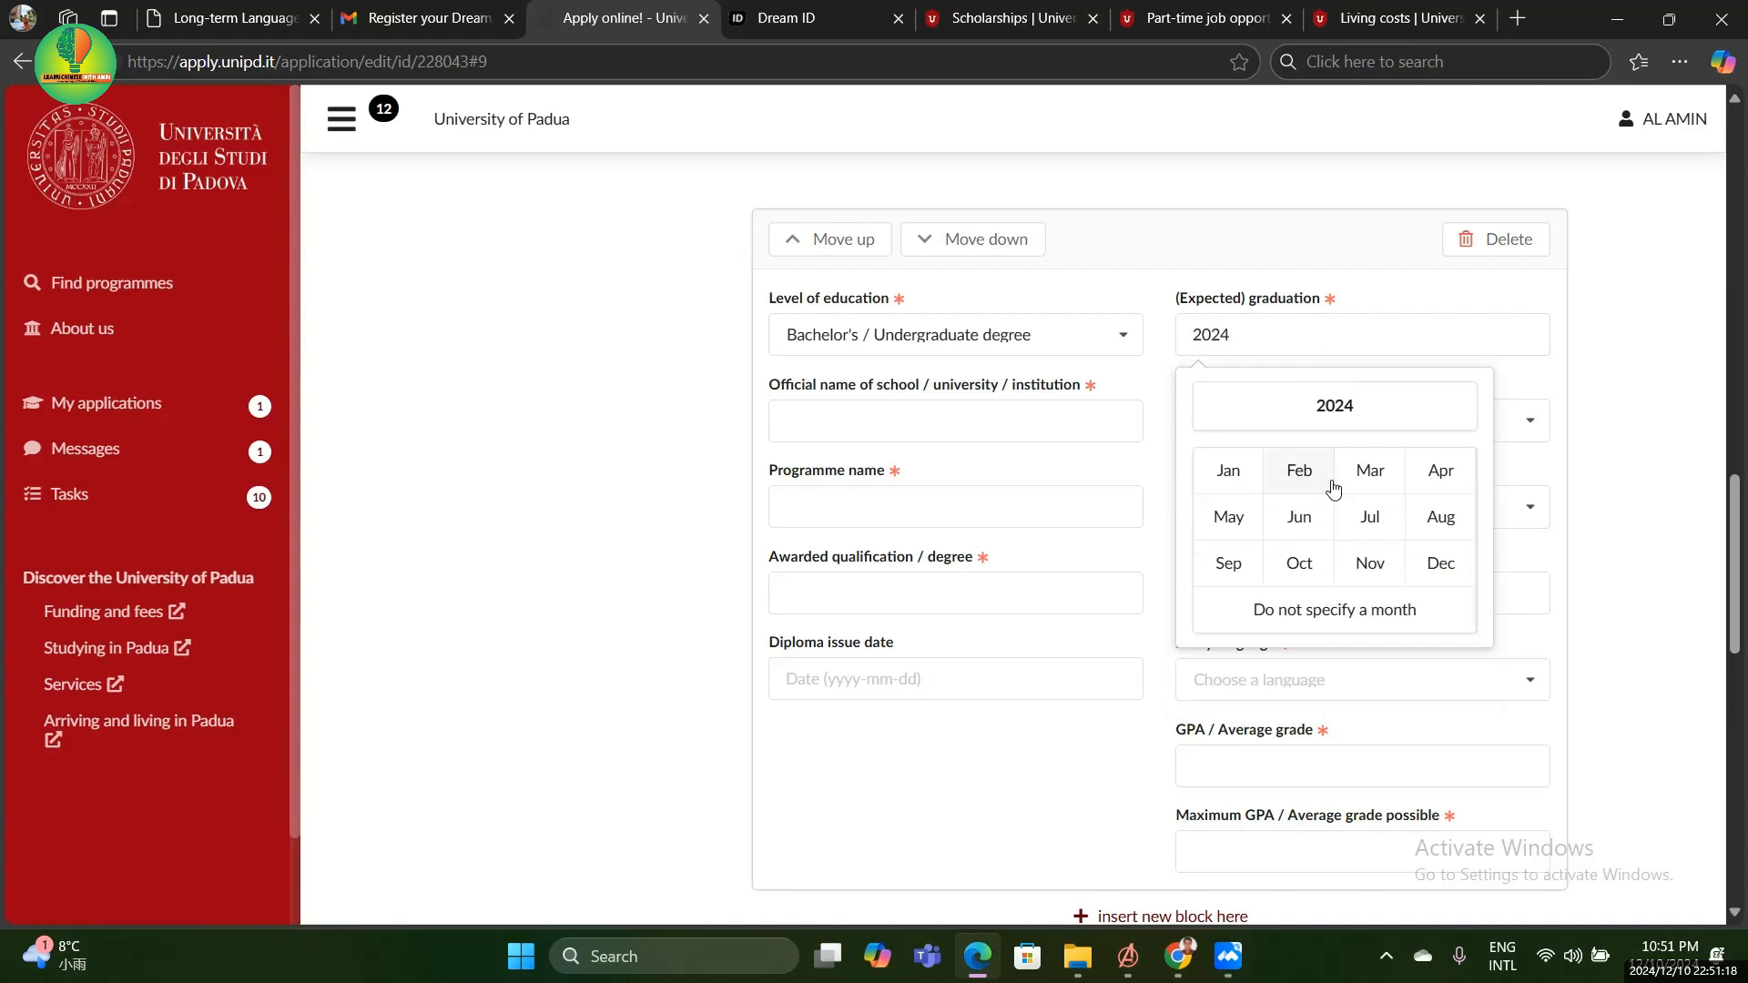
{"action": "left_click", "coordinate": [1367, 564]}
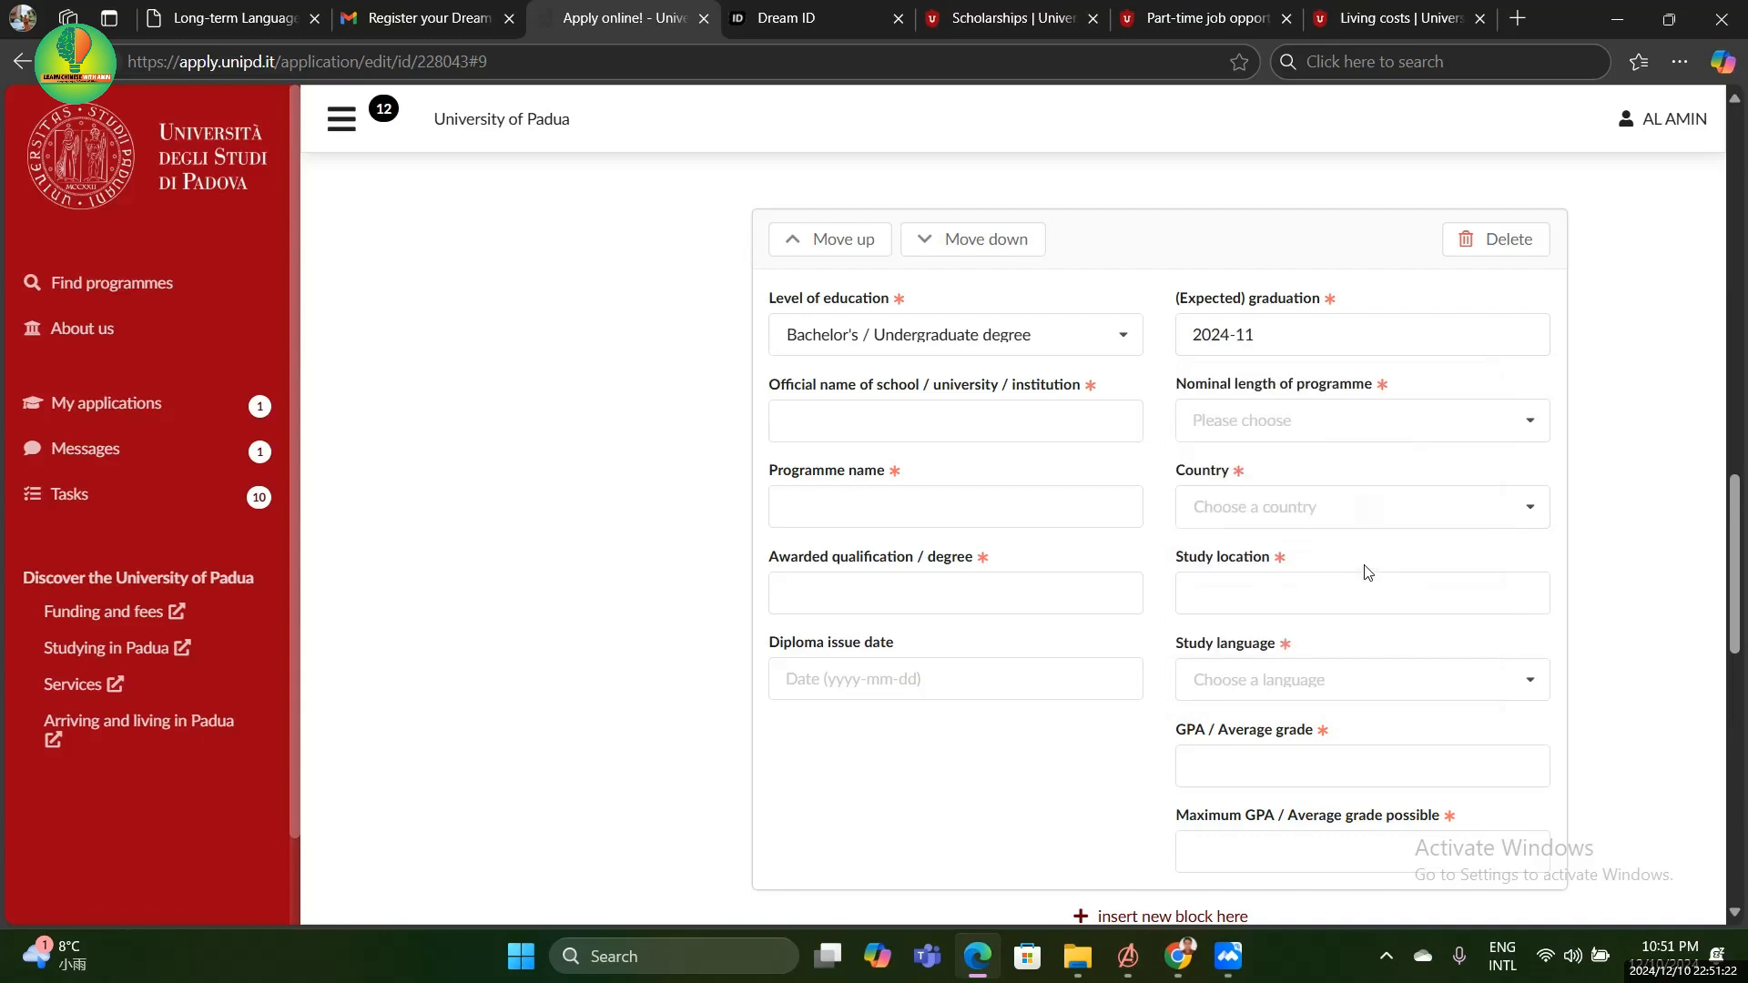
Set the bachelor's degree's expected graduation to June 2025
{"action": "left_click", "coordinate": [1206, 334]}
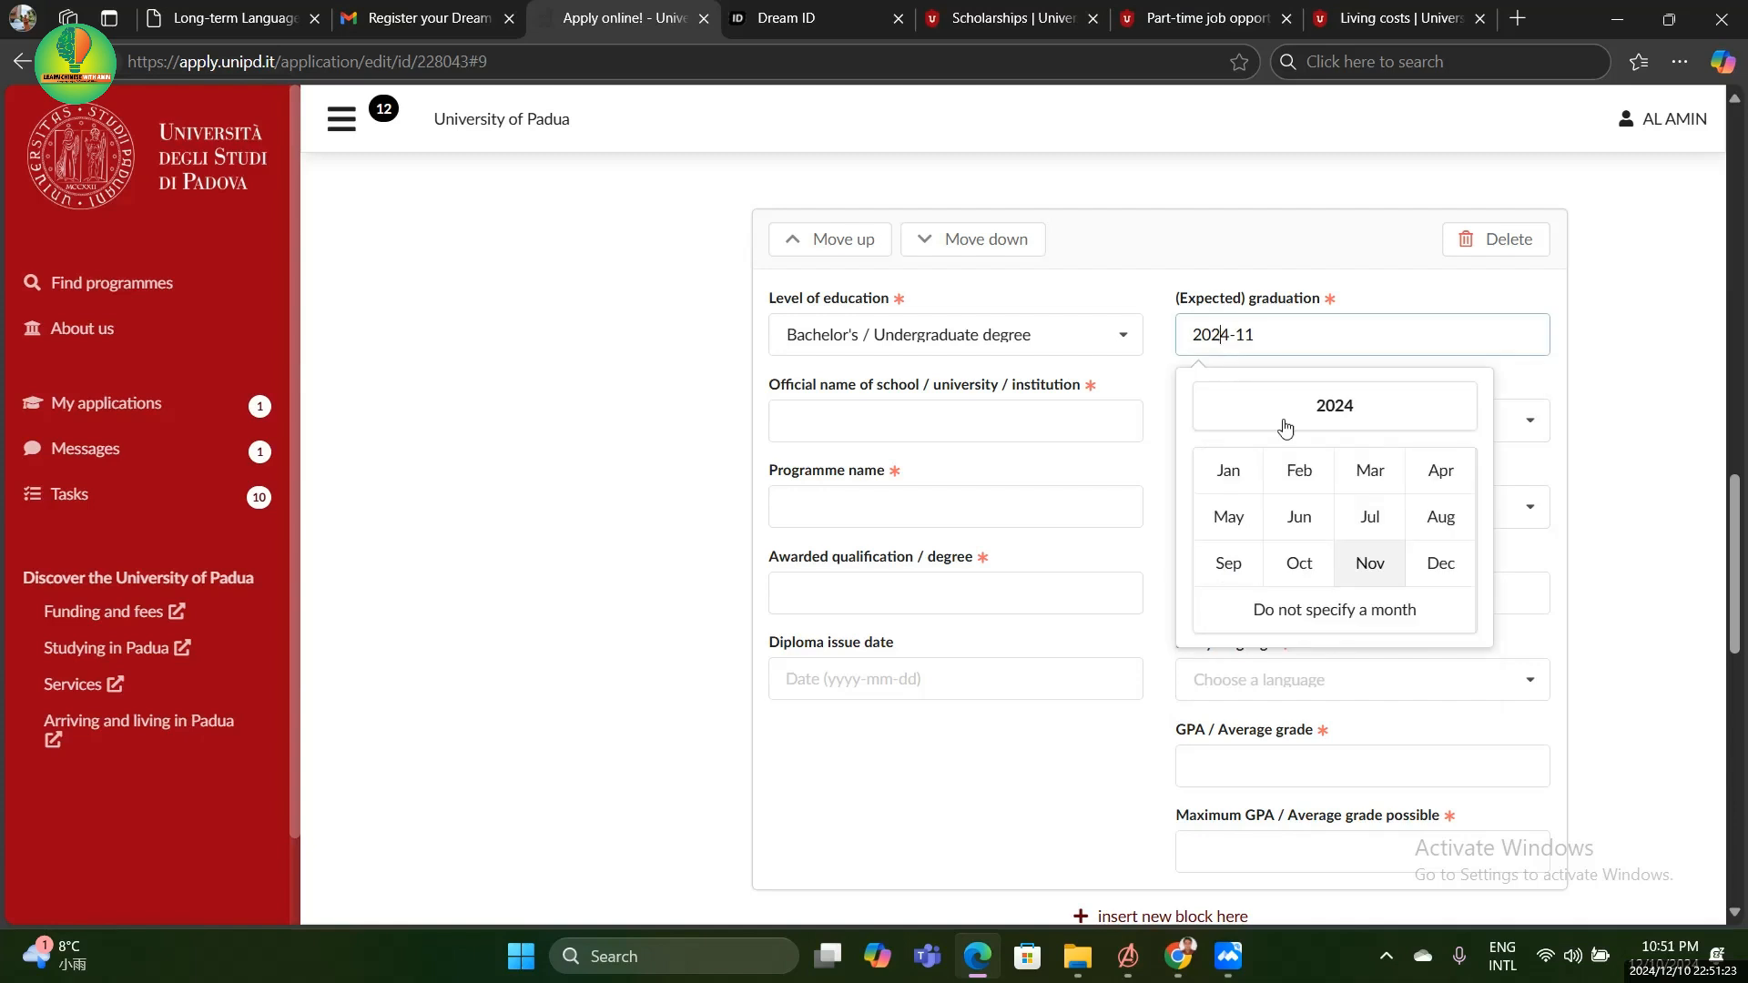
{"action": "left_click", "coordinate": [1335, 411]}
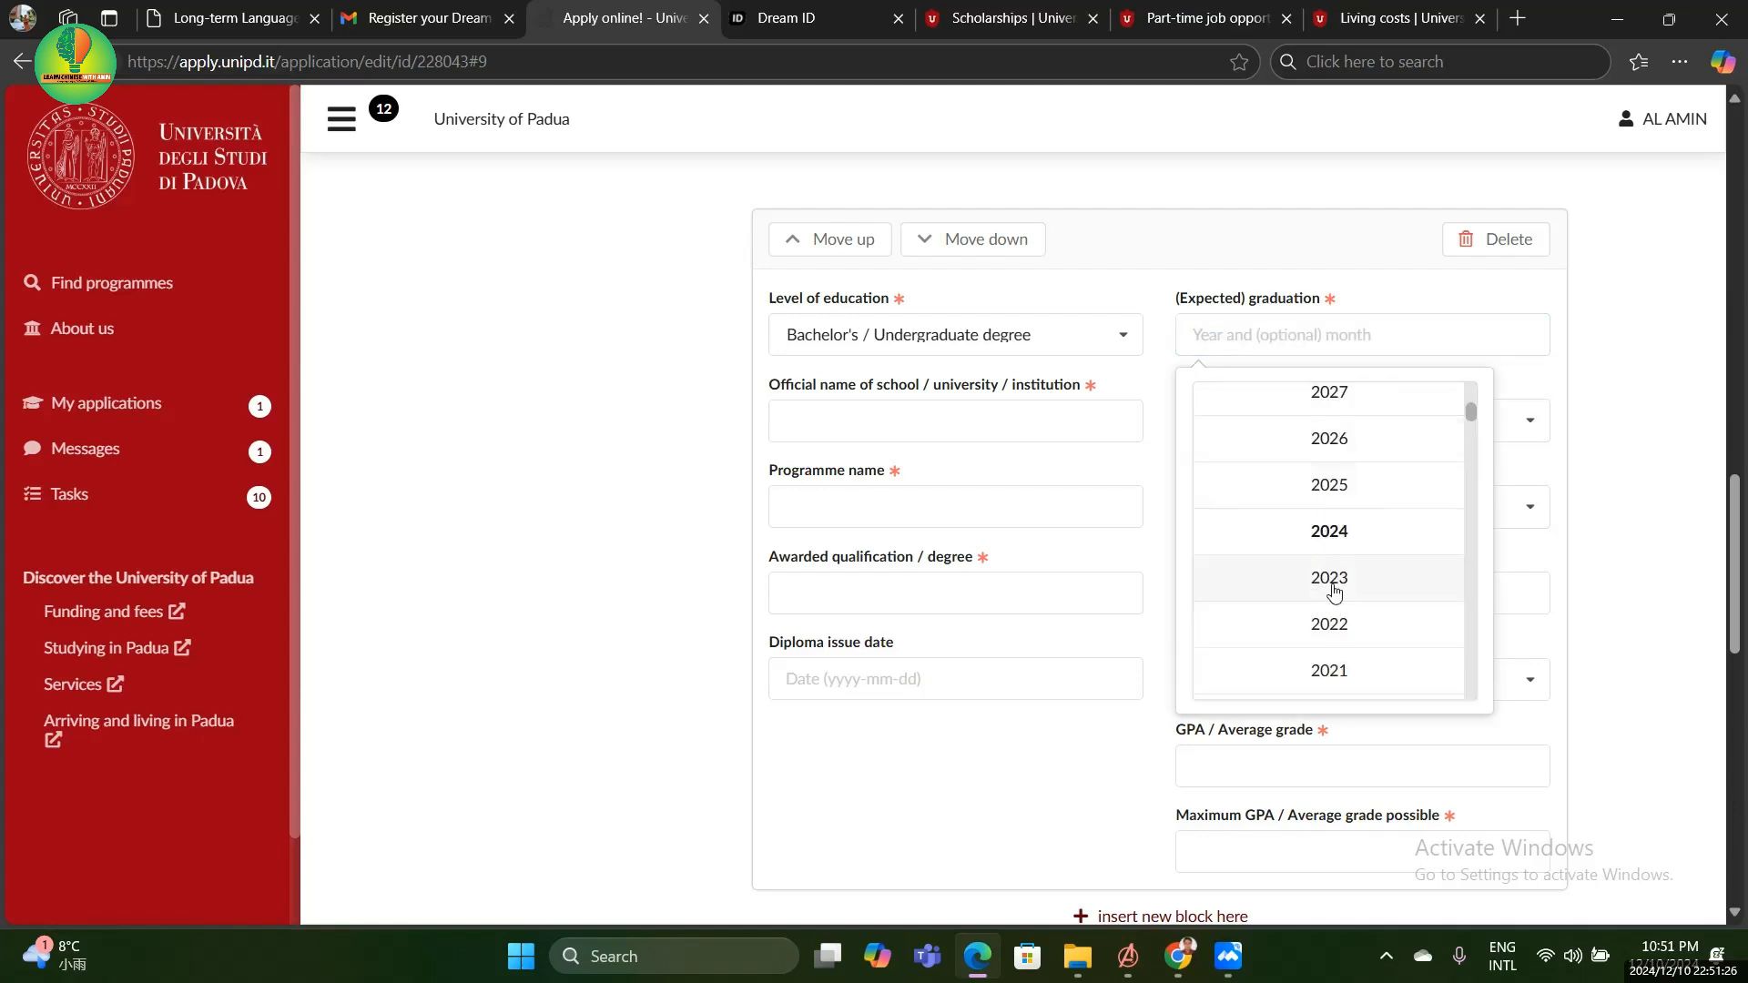
{"action": "left_click", "coordinate": [1336, 503]}
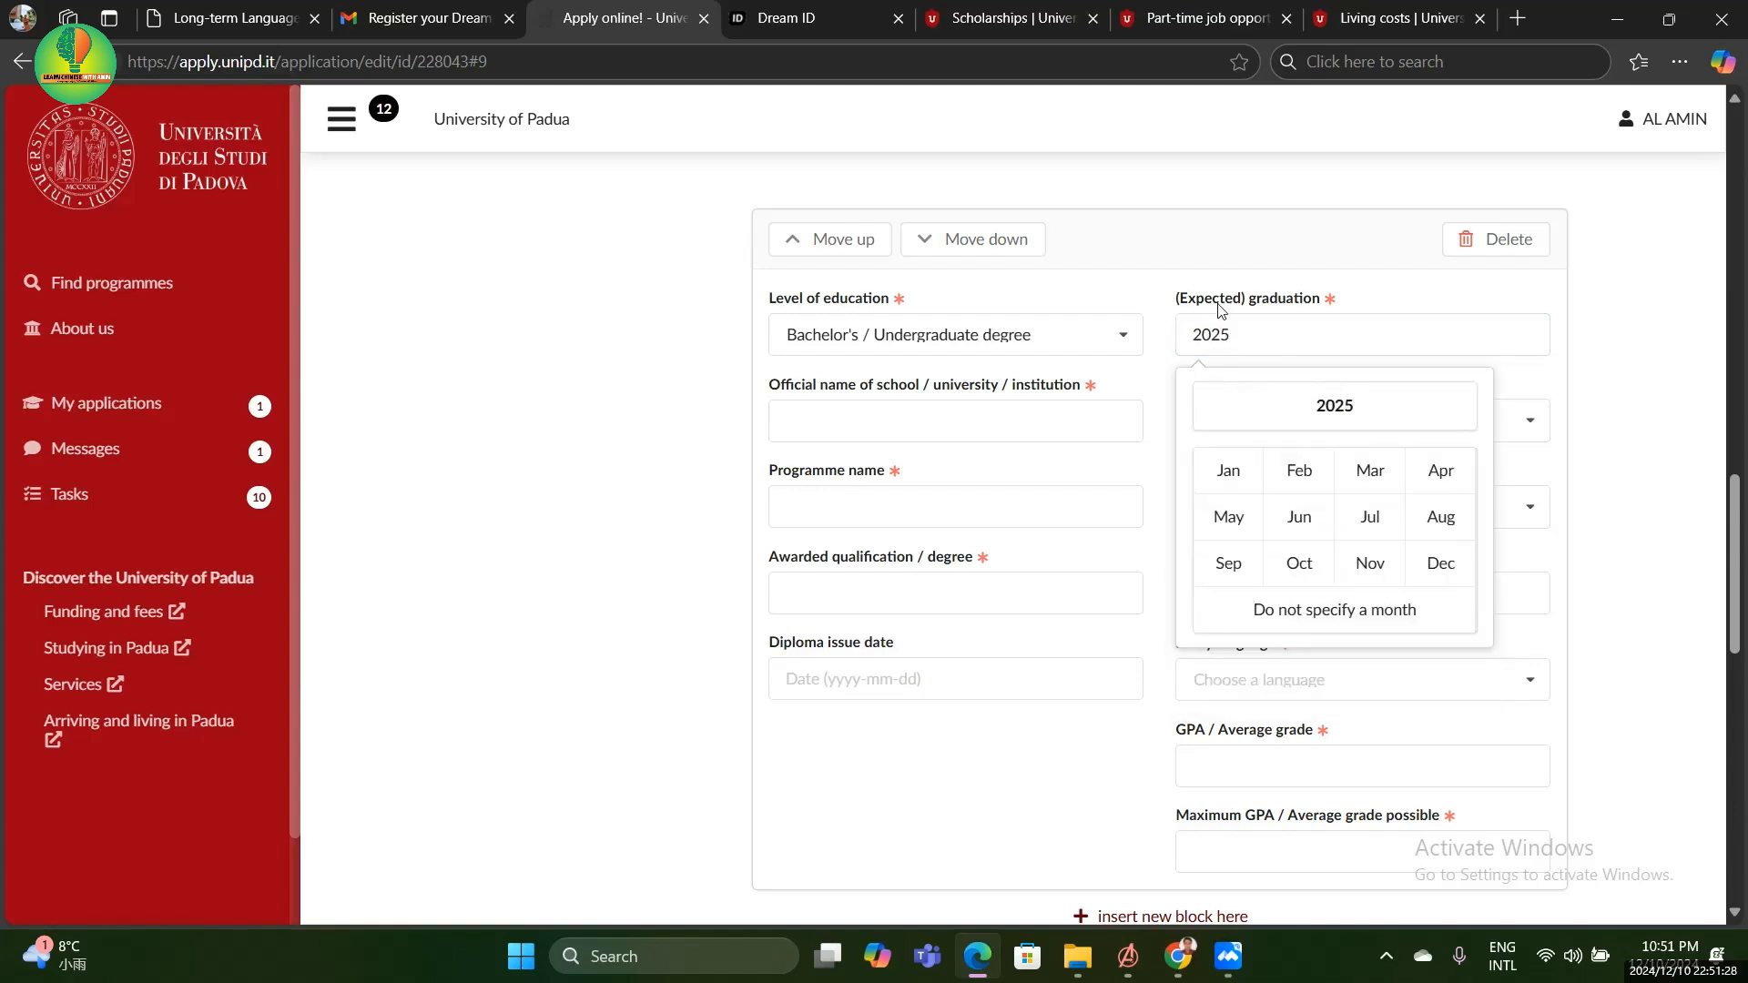
{"action": "left_click", "coordinate": [1310, 522]}
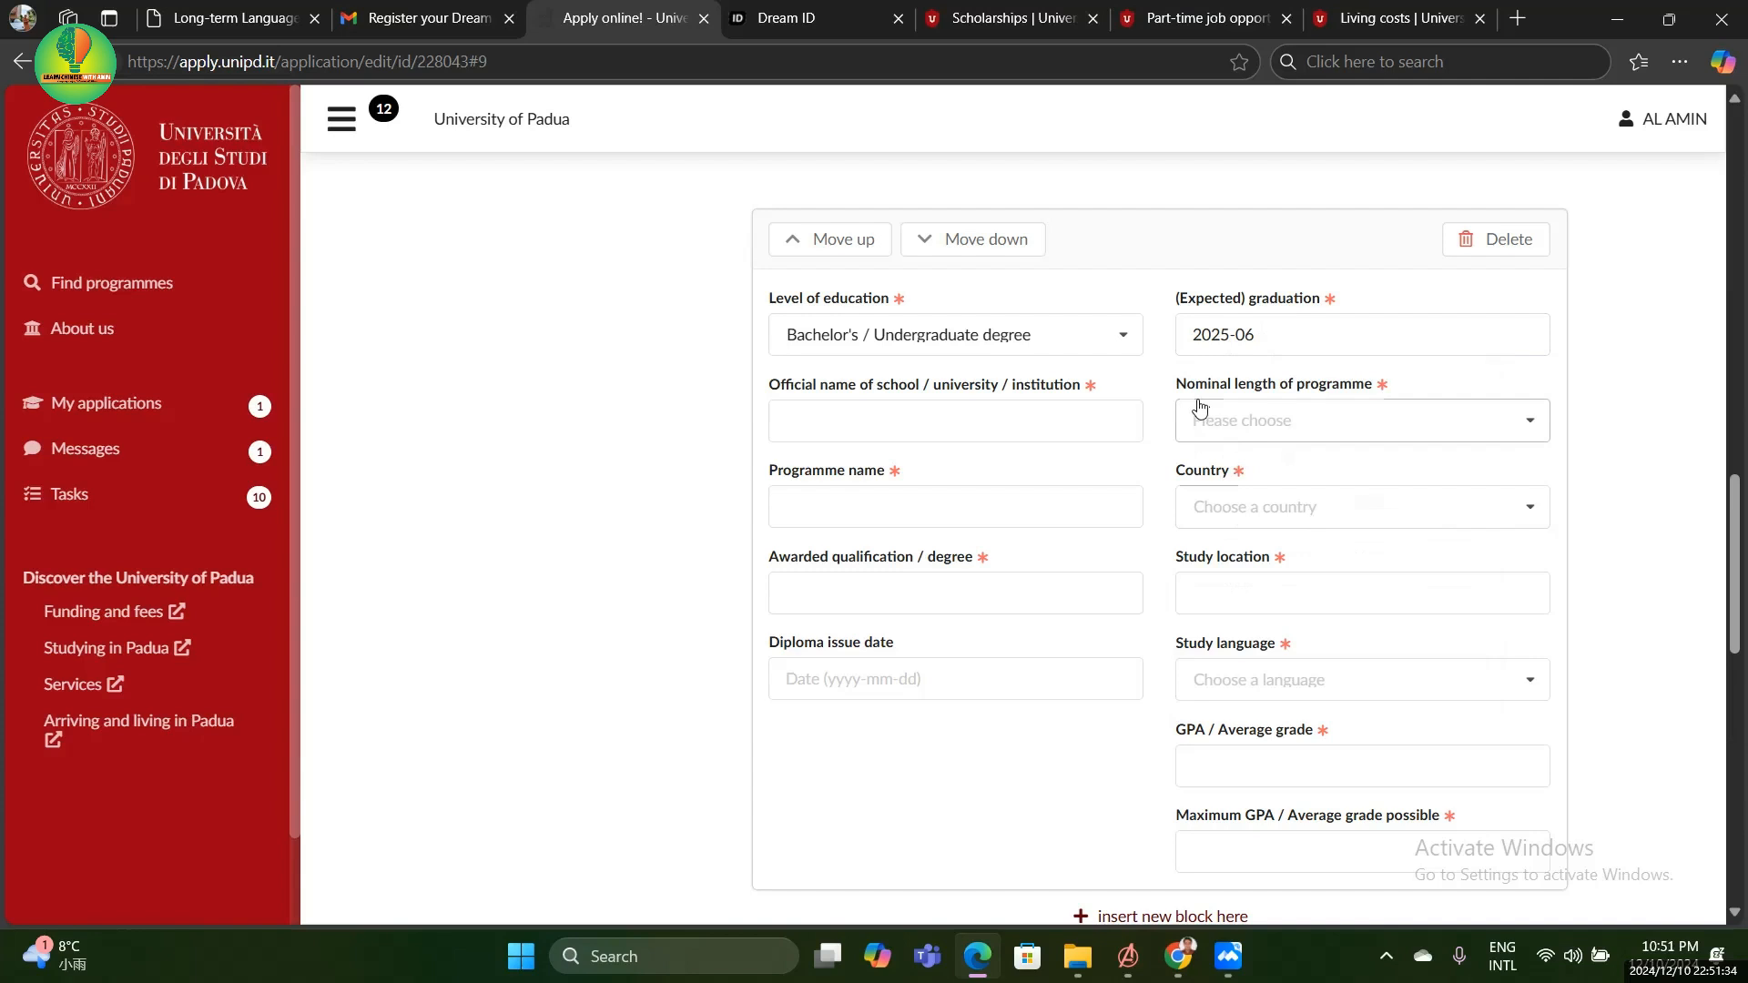
Set the bachelor's degree's nominal length of programme to 4 years
{"action": "left_click", "coordinate": [1247, 419]}
{"action": "scroll", "coordinate": [1277, 555], "scroll_direction": "down", "scroll_amount": 9}
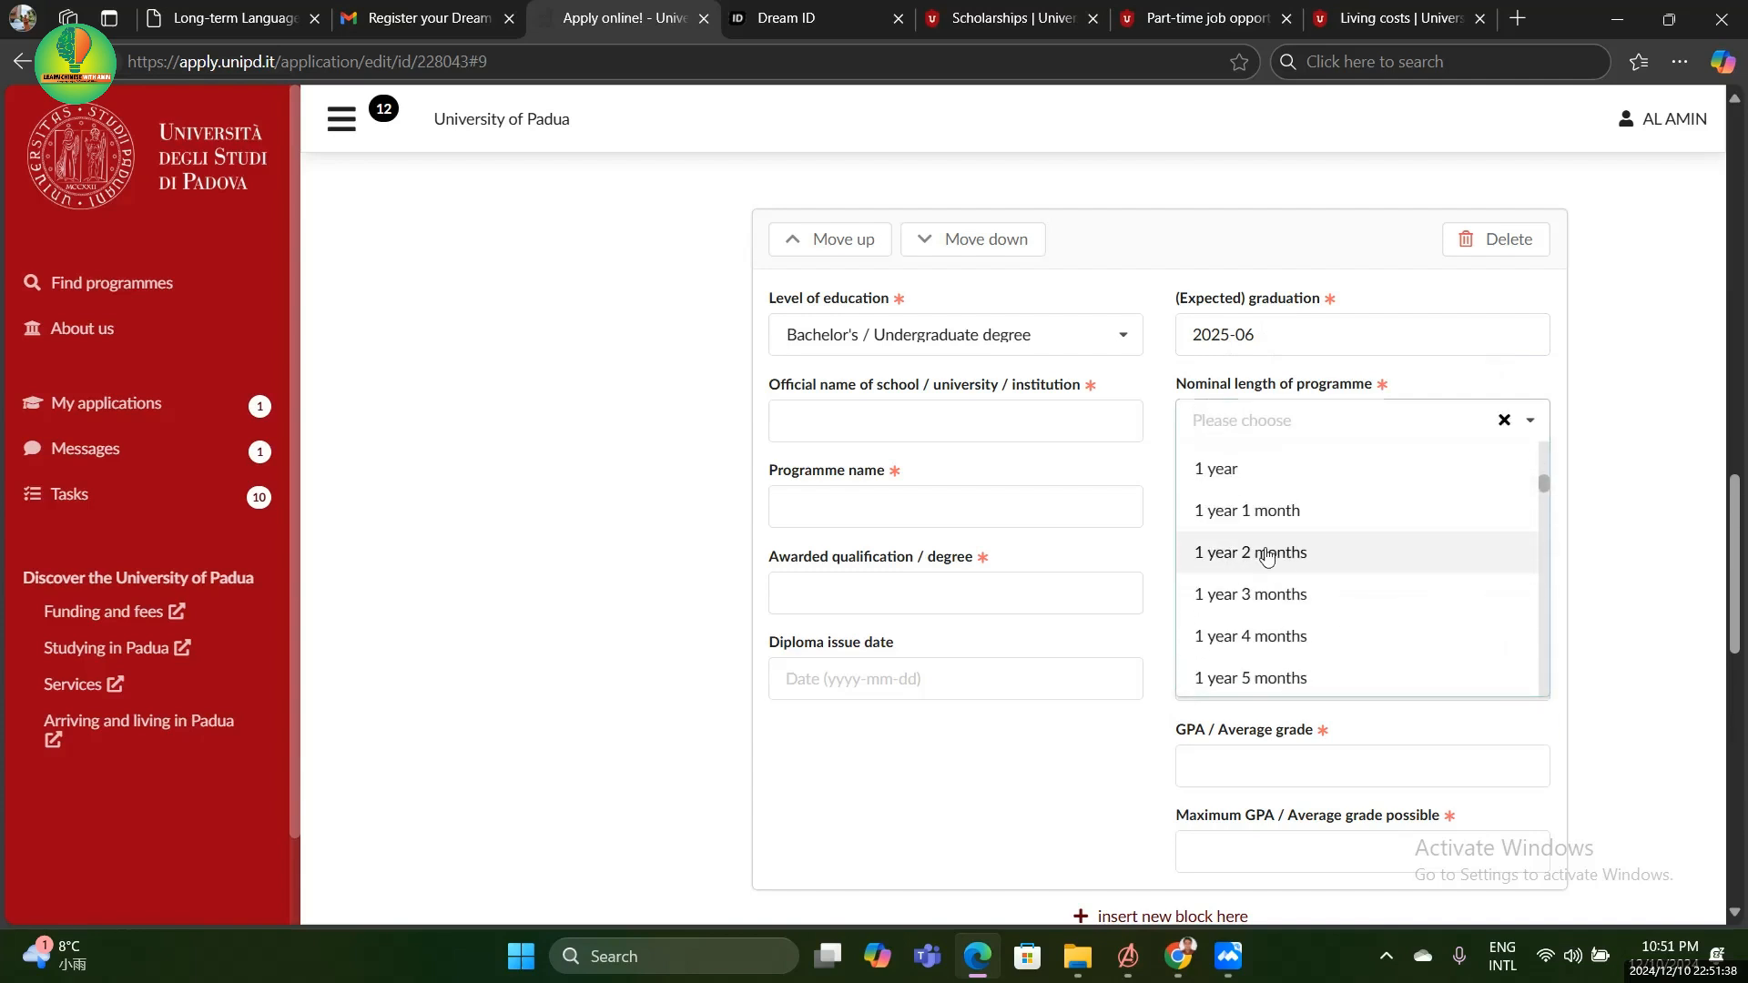
{"action": "scroll", "coordinate": [1280, 567], "scroll_direction": "down", "scroll_amount": 9}
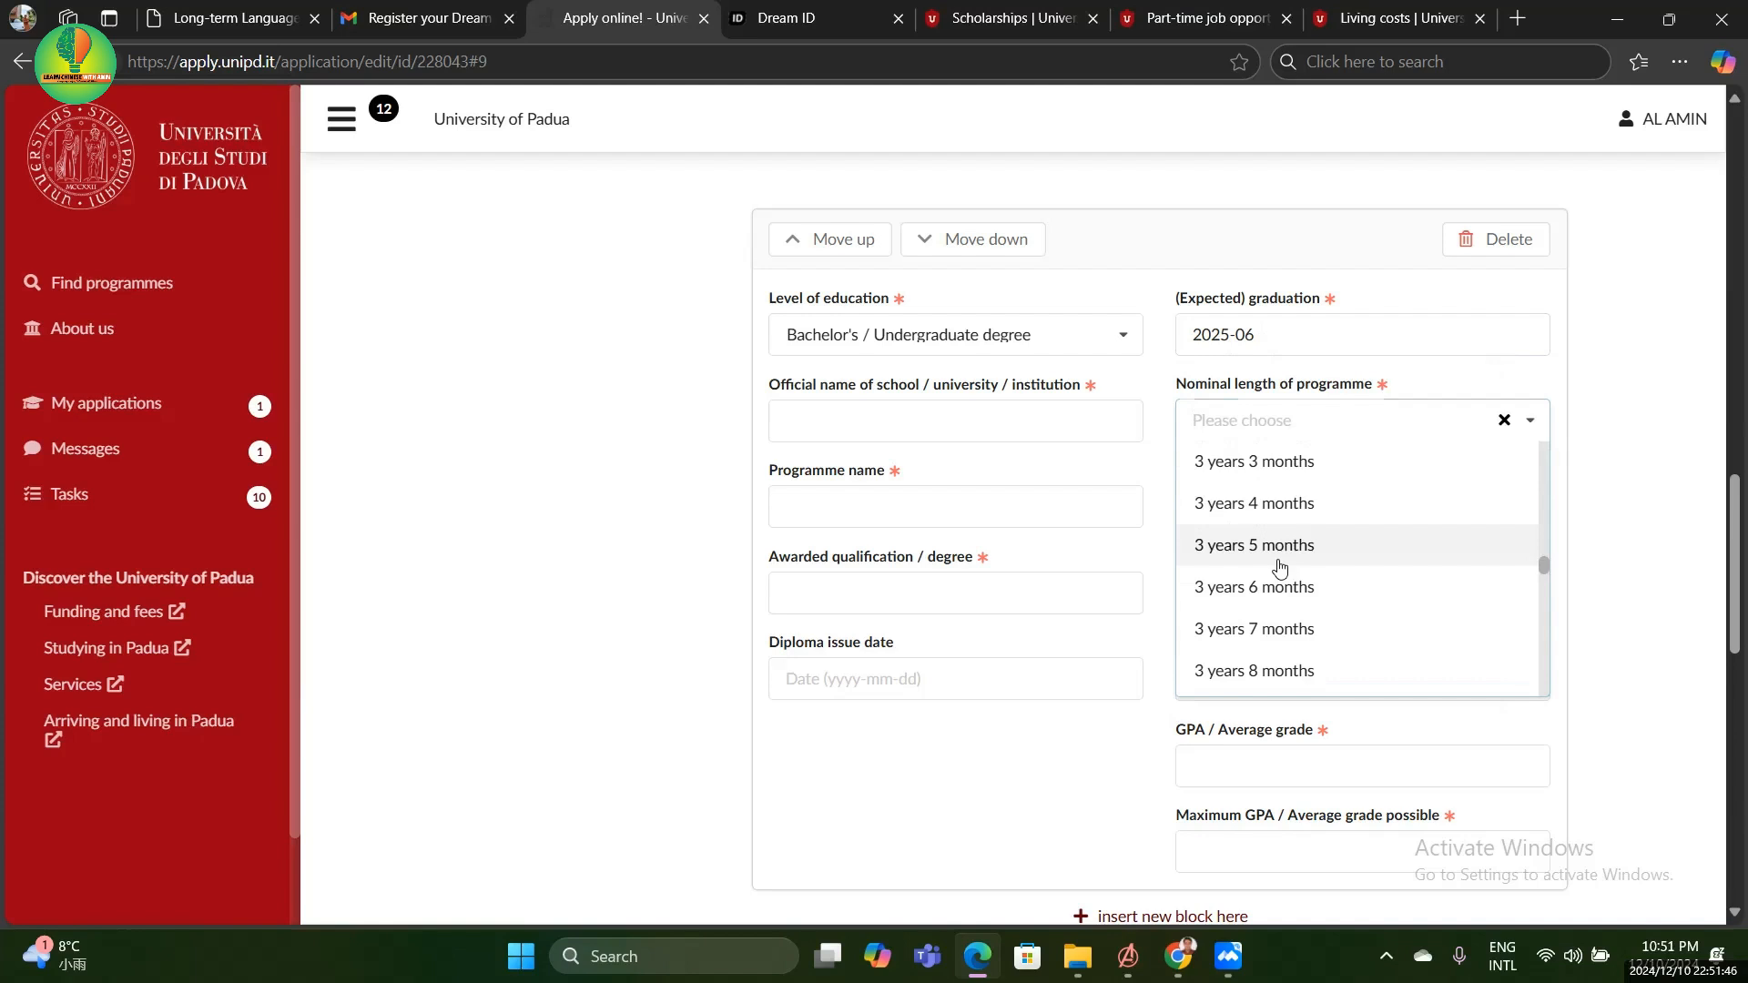
{"action": "scroll", "coordinate": [1279, 569], "scroll_direction": "down", "scroll_amount": 5}
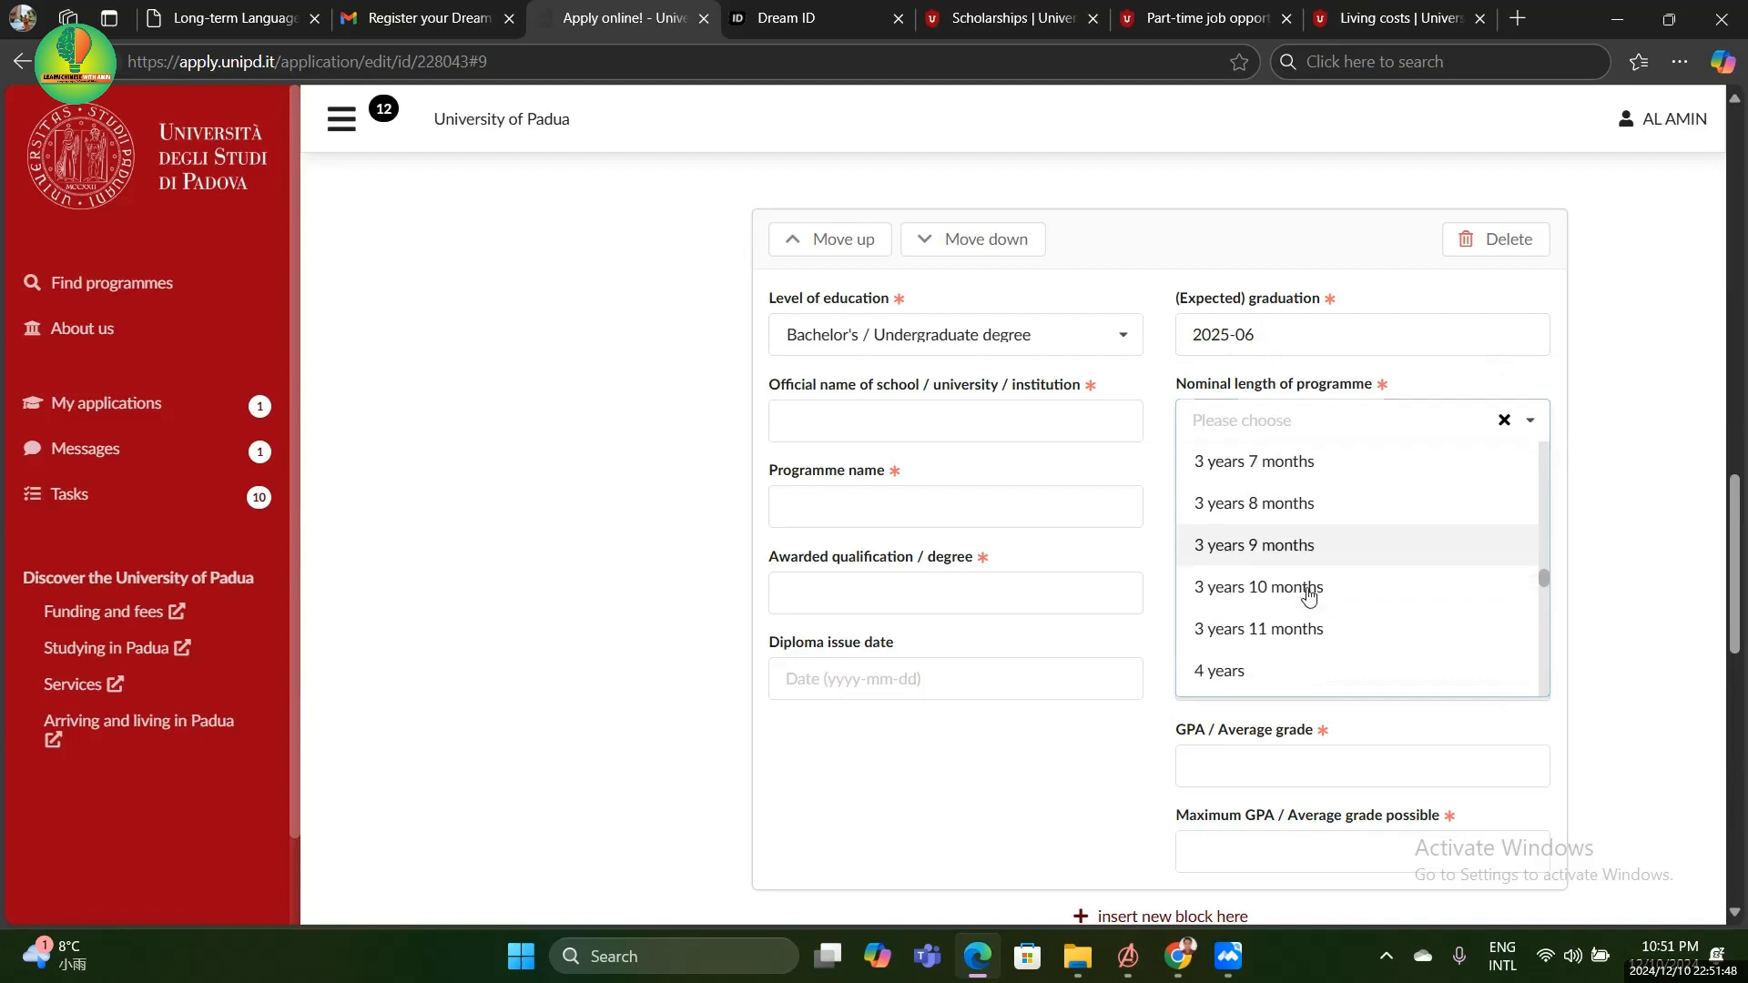
{"action": "scroll", "coordinate": [1238, 566], "scroll_direction": "down", "scroll_amount": 2}
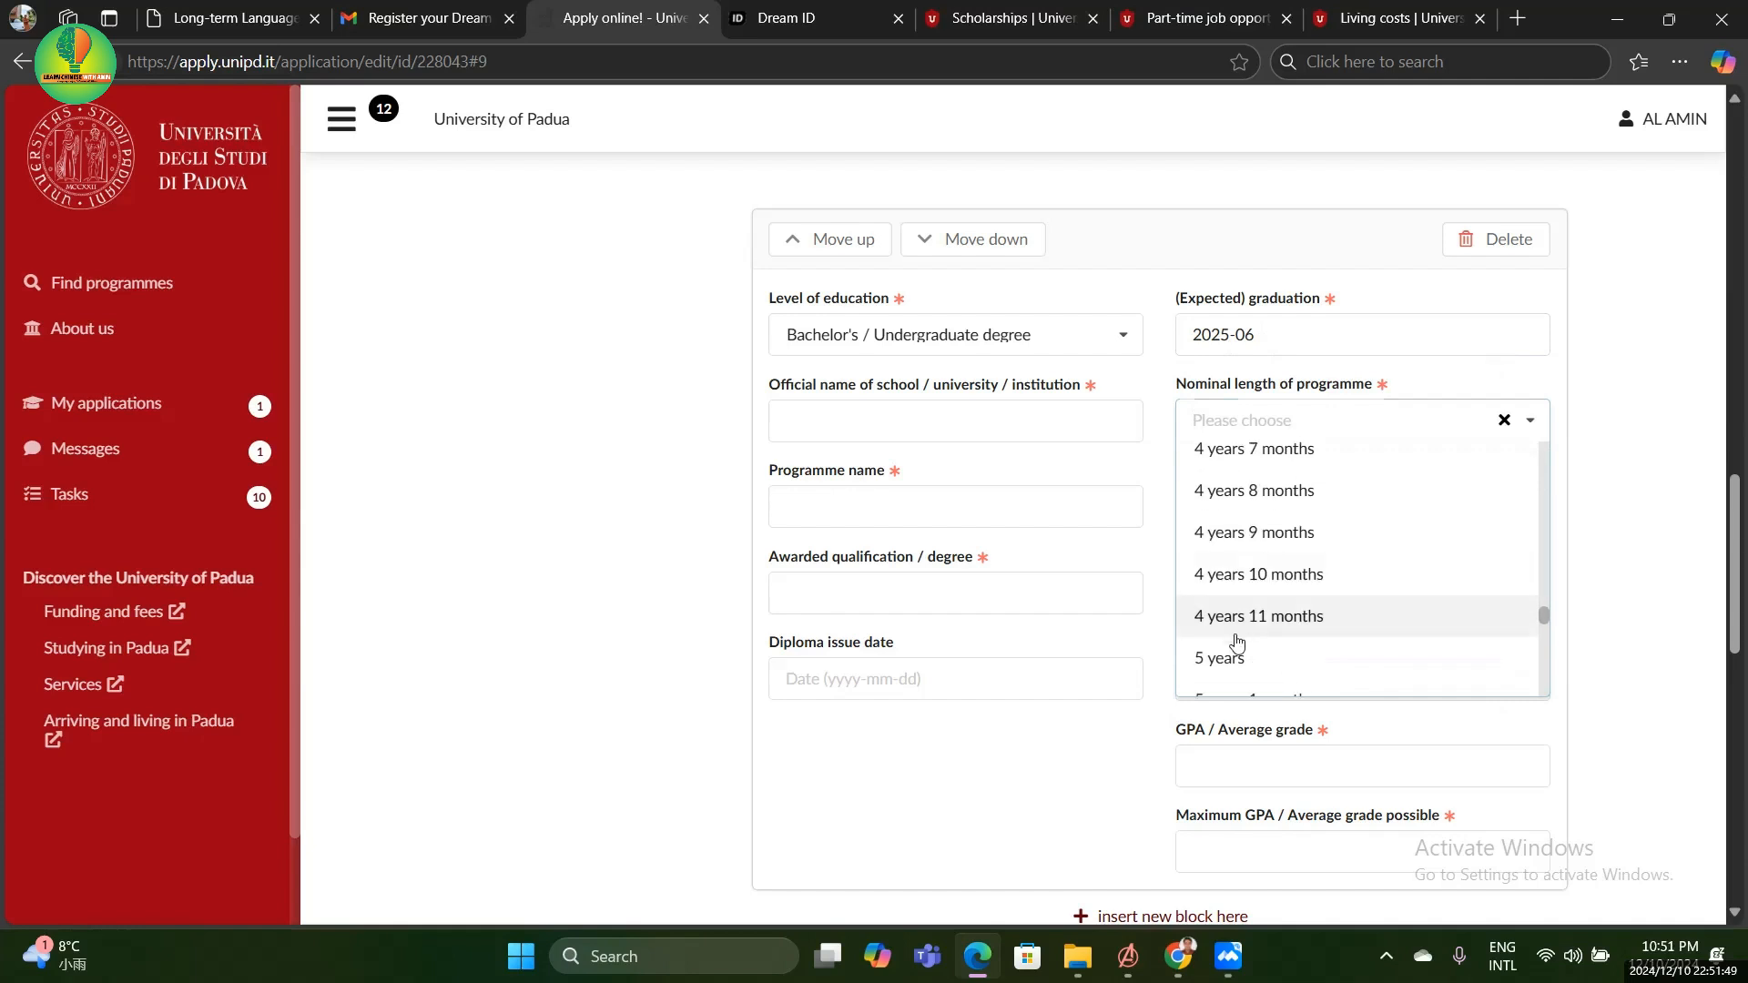
{"action": "scroll", "coordinate": [1242, 639], "scroll_direction": "up", "scroll_amount": 3}
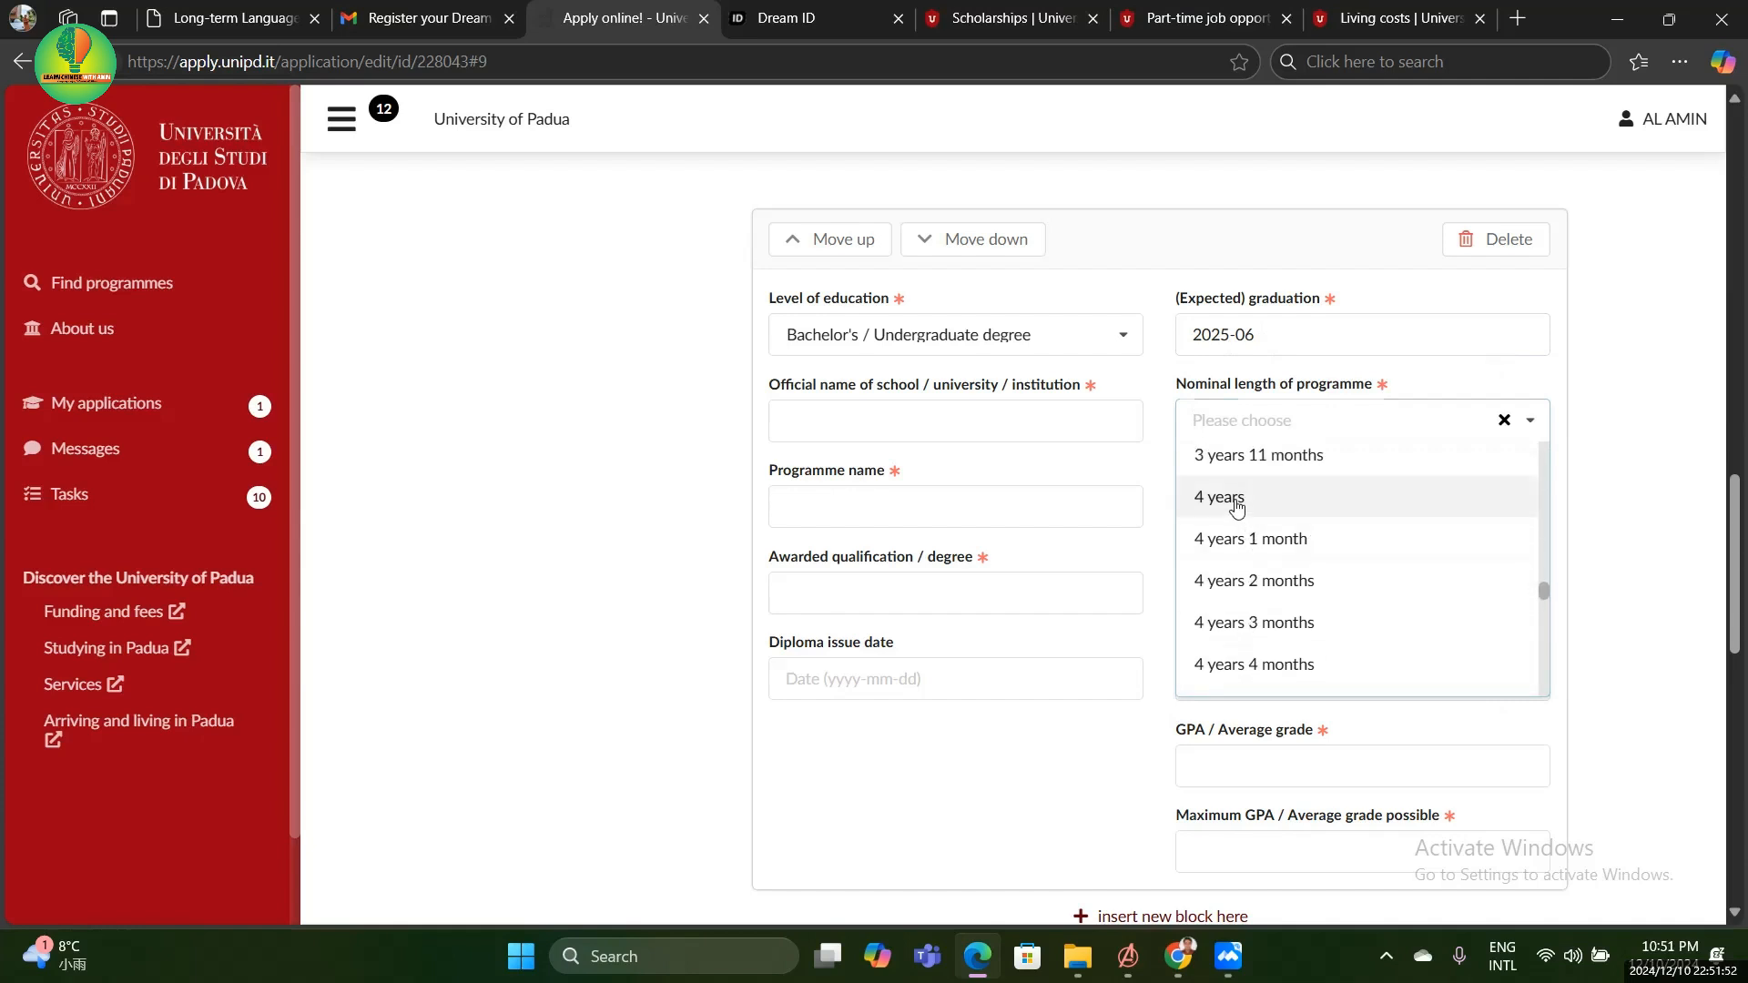
{"action": "left_click", "coordinate": [1225, 497]}
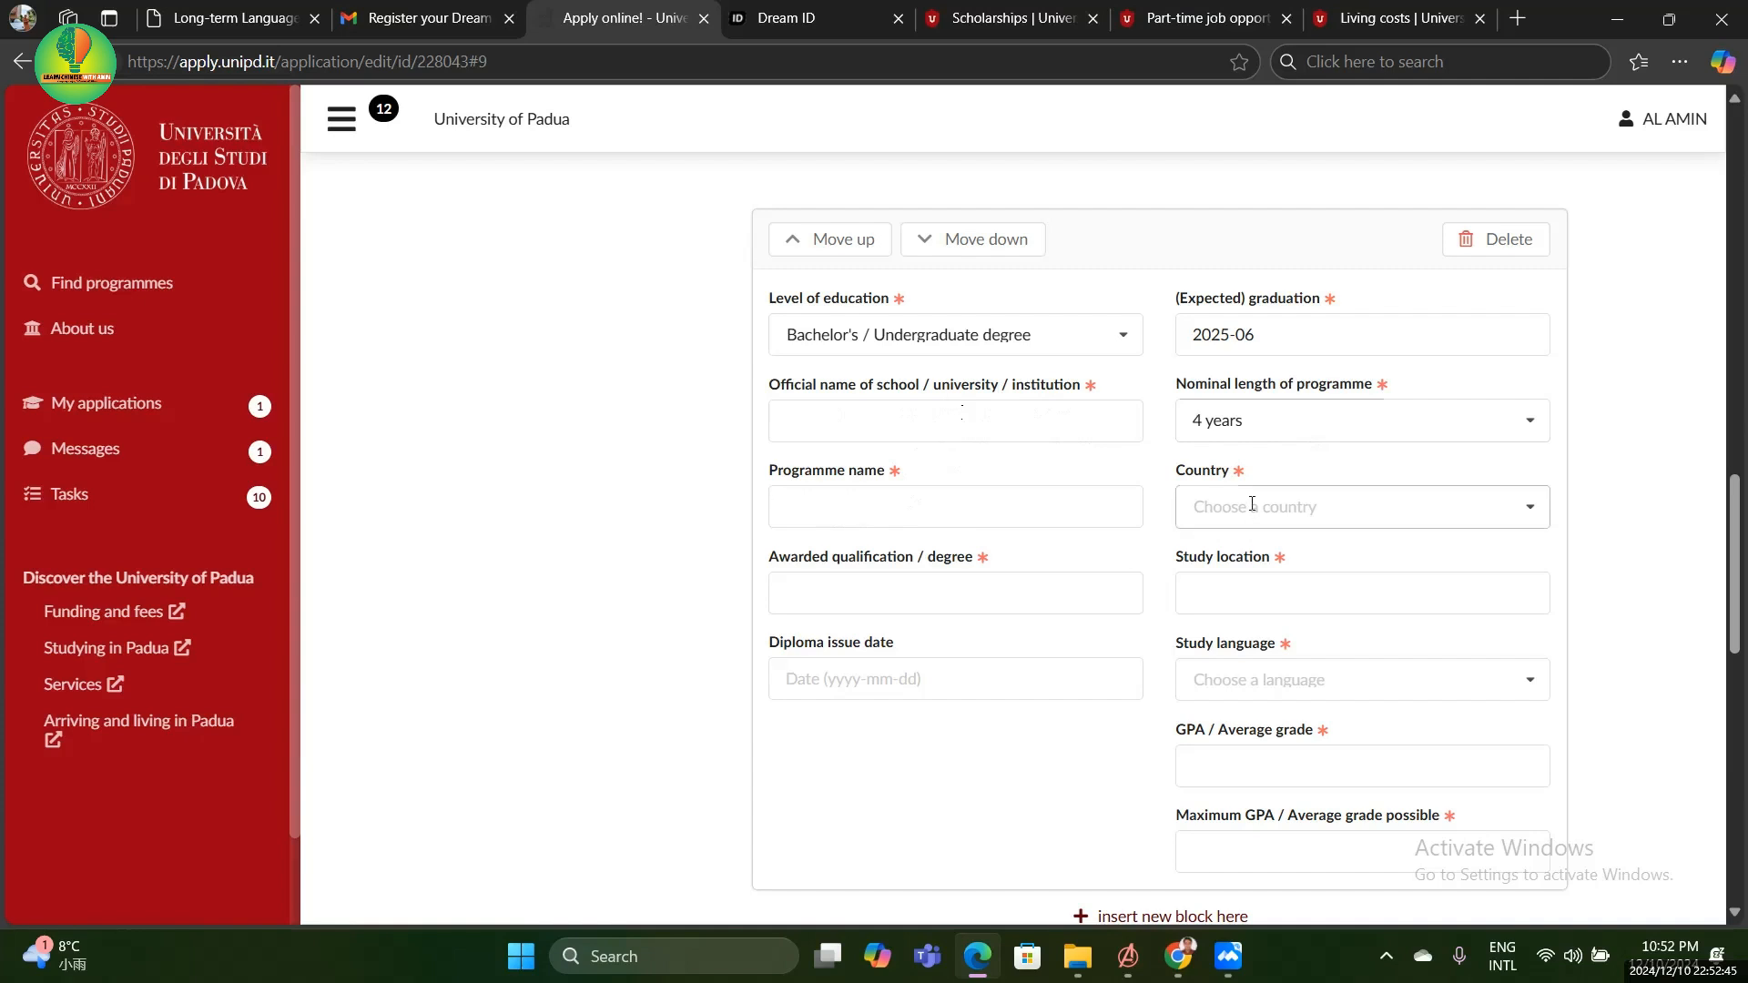
Set the bachelor's degree's study language to English
{"action": "scroll", "coordinate": [1252, 503], "scroll_direction": "down", "scroll_amount": 1}
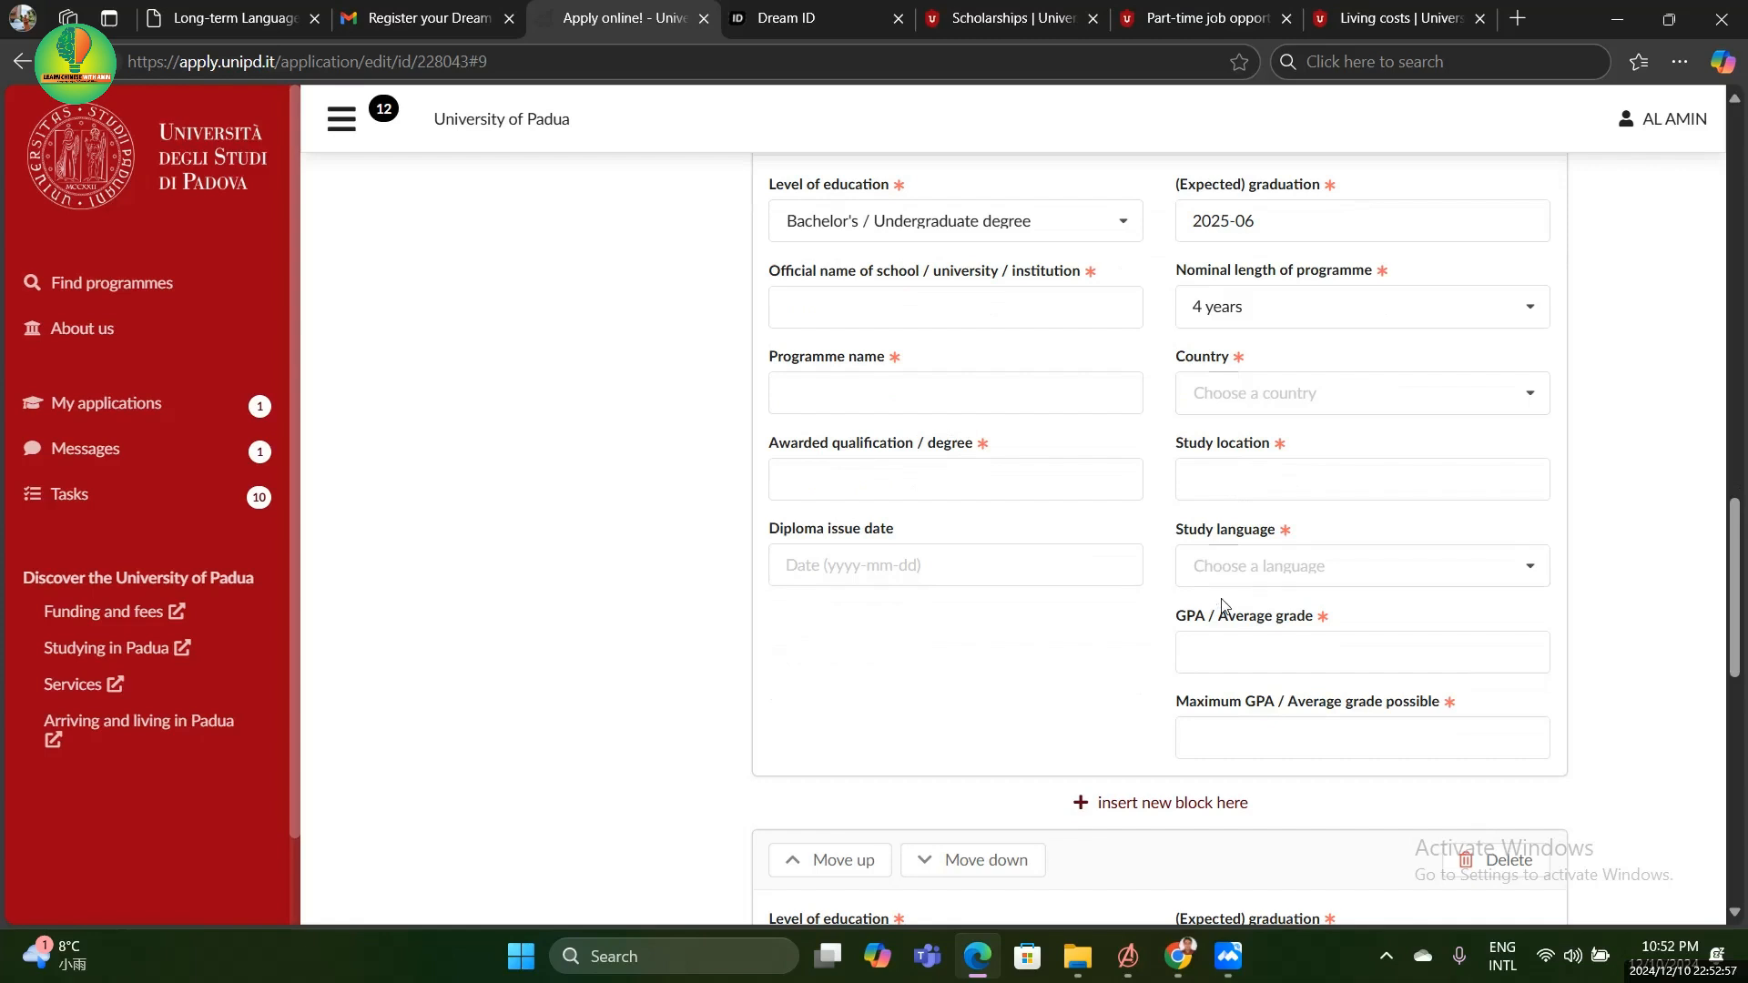
{"action": "left_click", "coordinate": [1229, 566]}
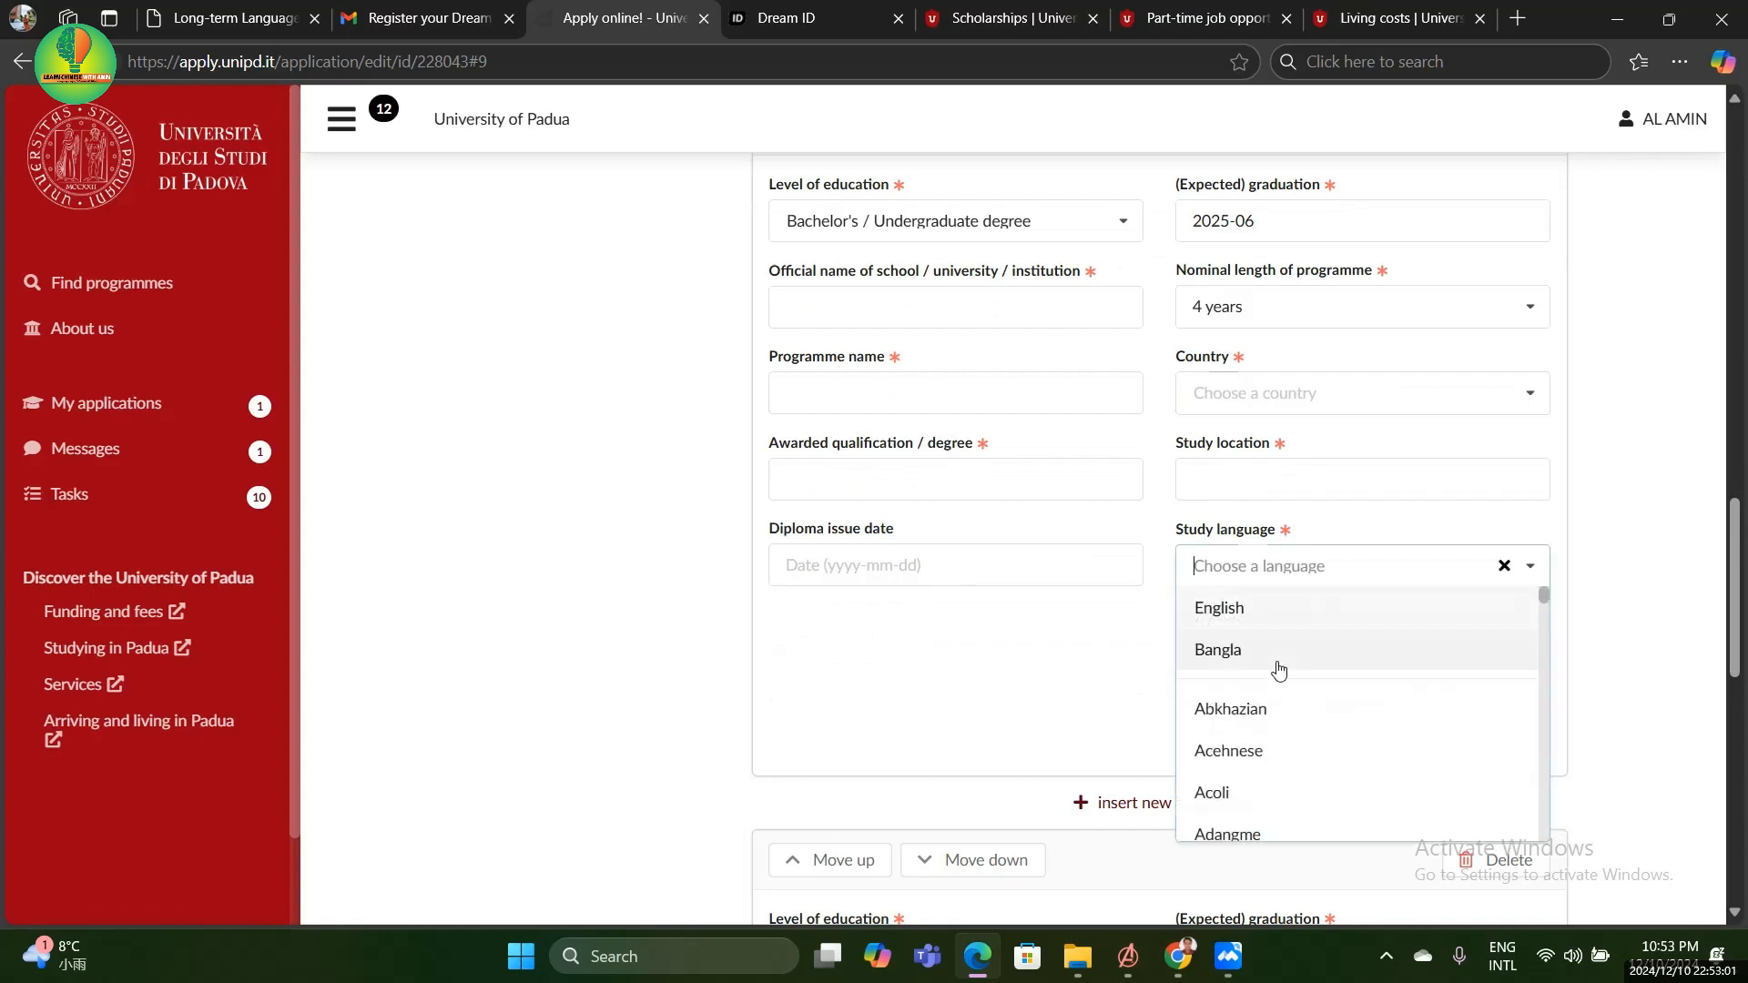
{"action": "left_click", "coordinate": [1222, 619]}
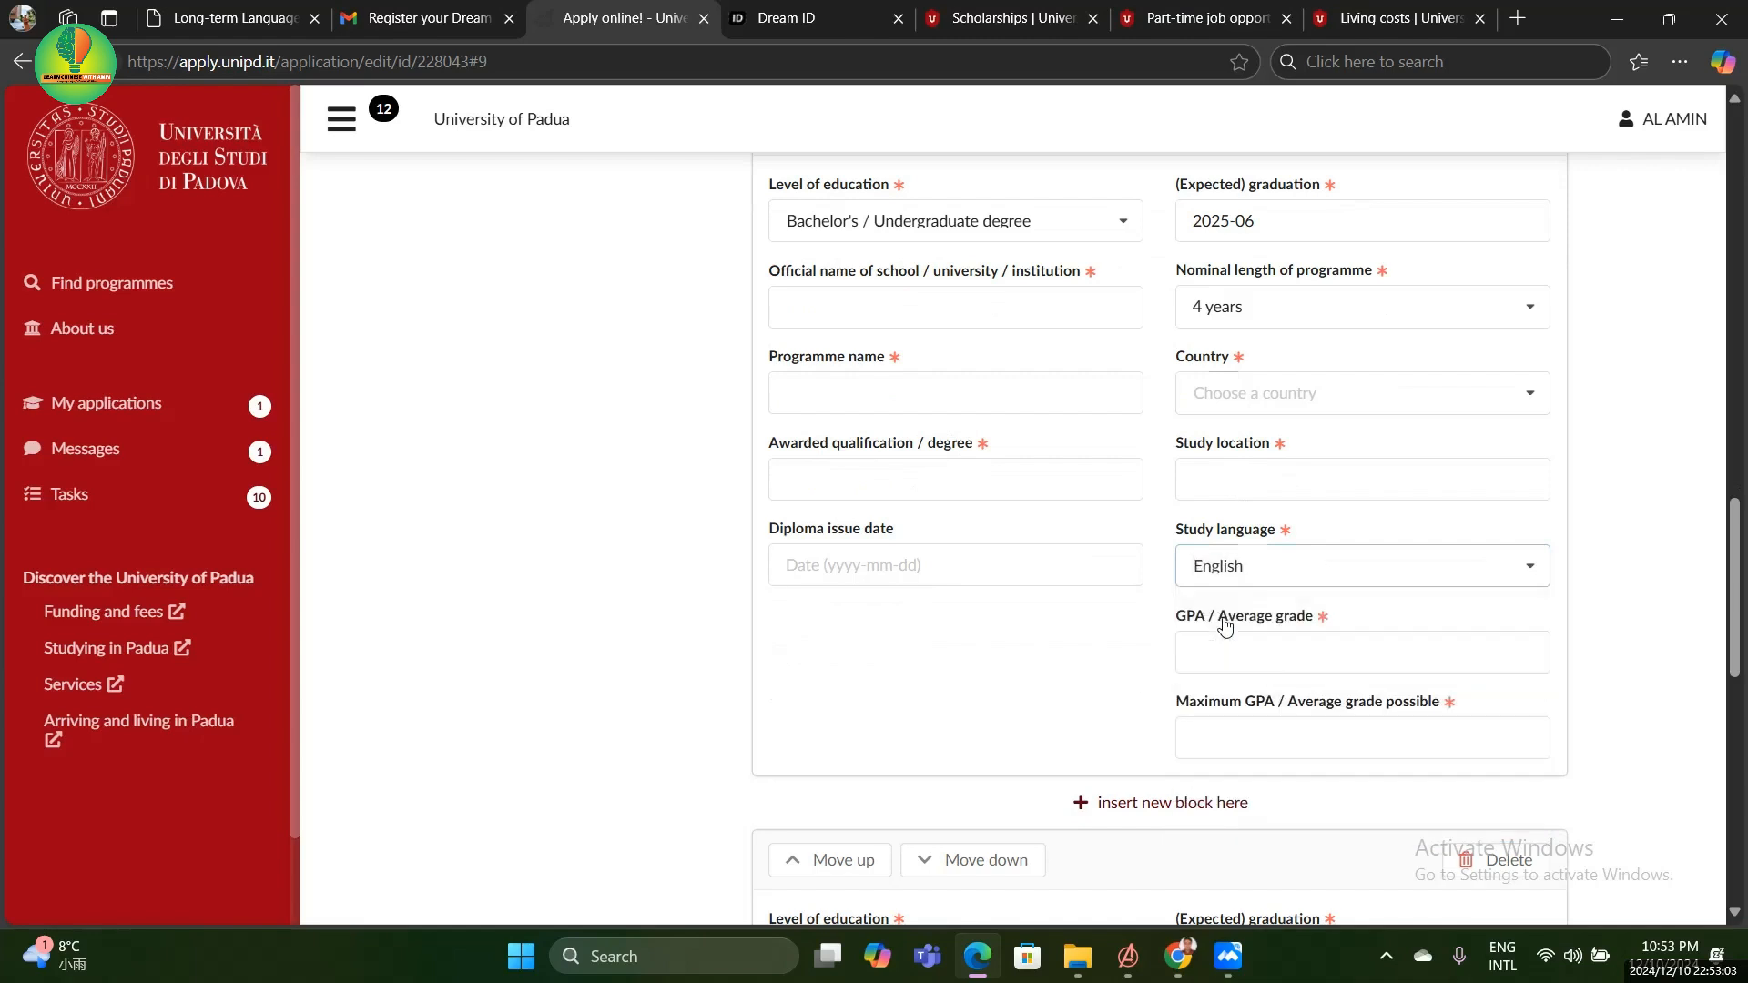
{"action": "scroll", "coordinate": [816, 374], "scroll_direction": "down", "scroll_amount": 1}
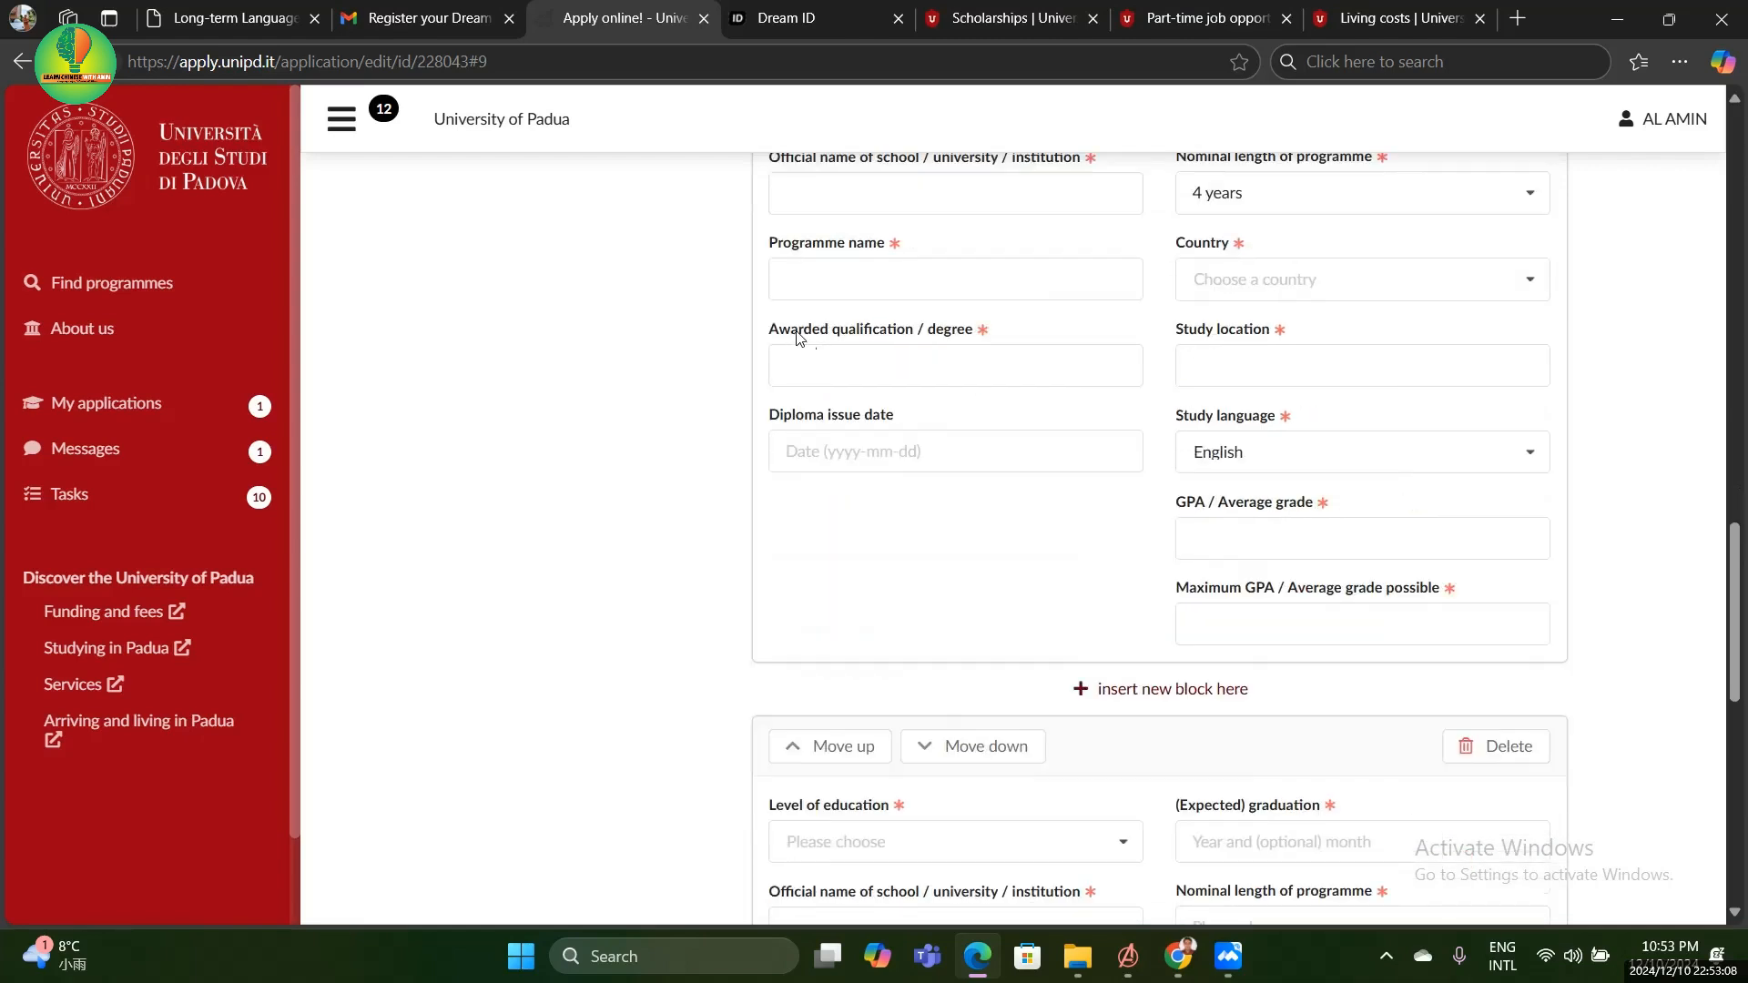
{"action": "left_click", "coordinate": [831, 359]}
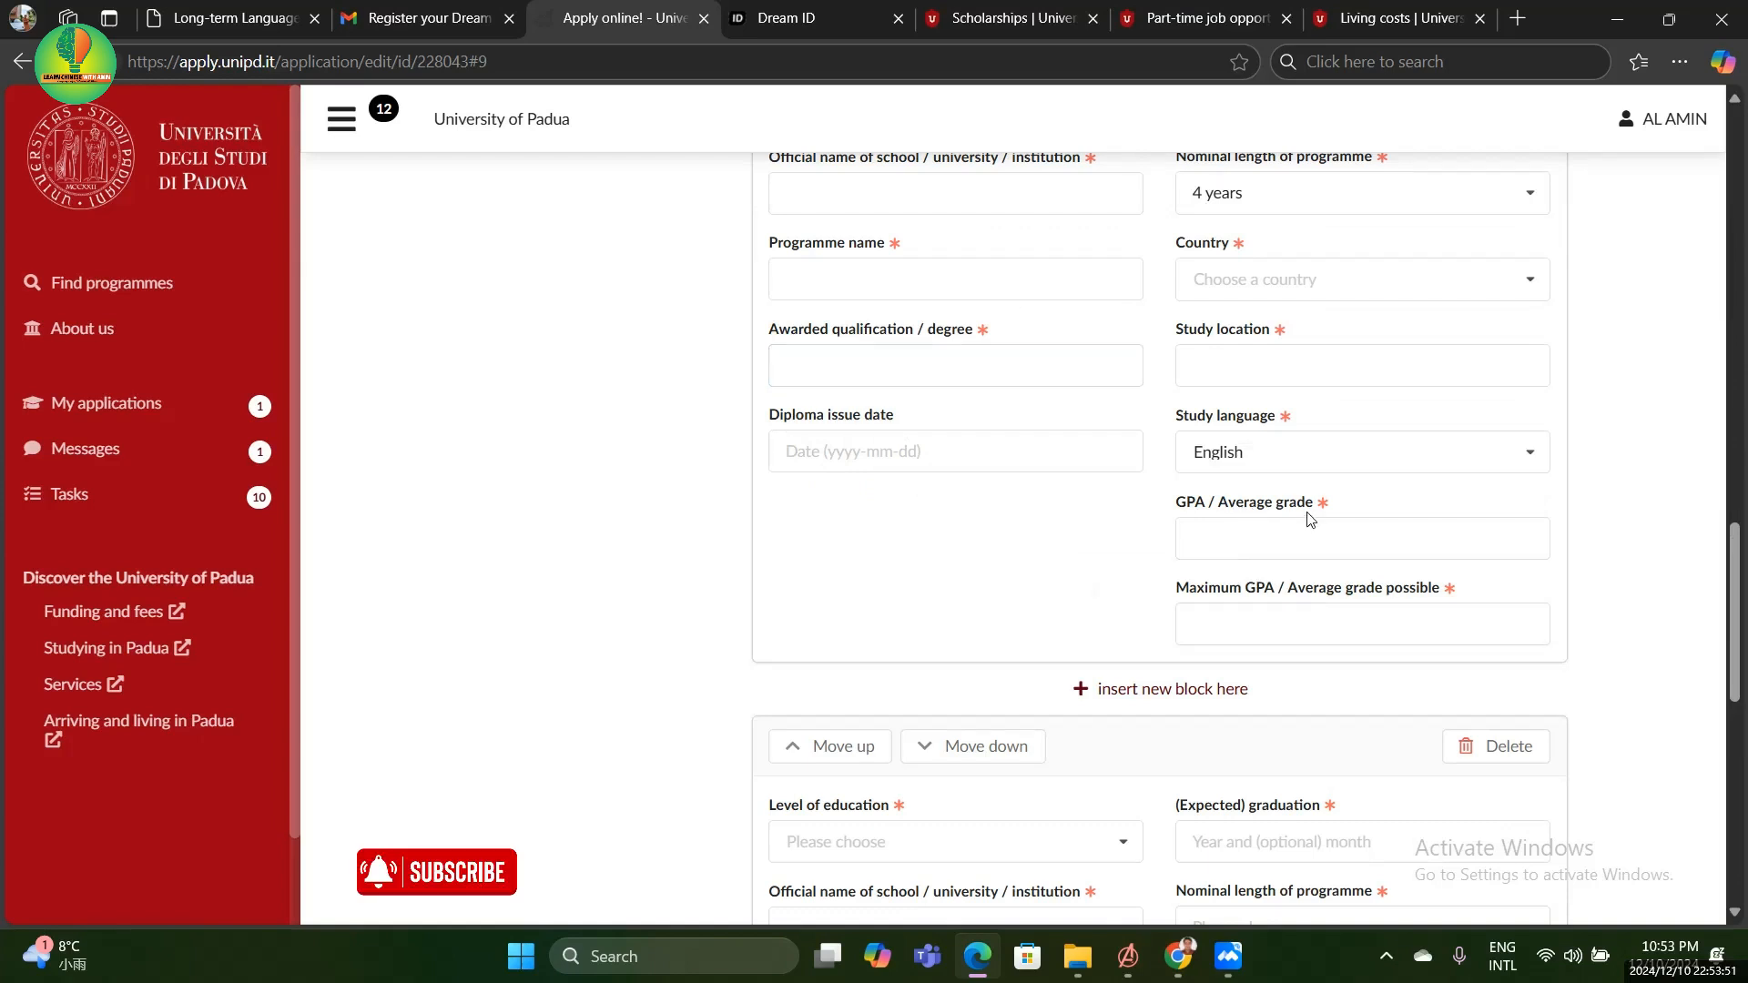
Enter 5.00 as the bachelor's maximum possible GPA and 4.00 as the average grade
{"action": "left_click", "coordinate": [1224, 625]}
{"action": "type", "text": "5.00"}
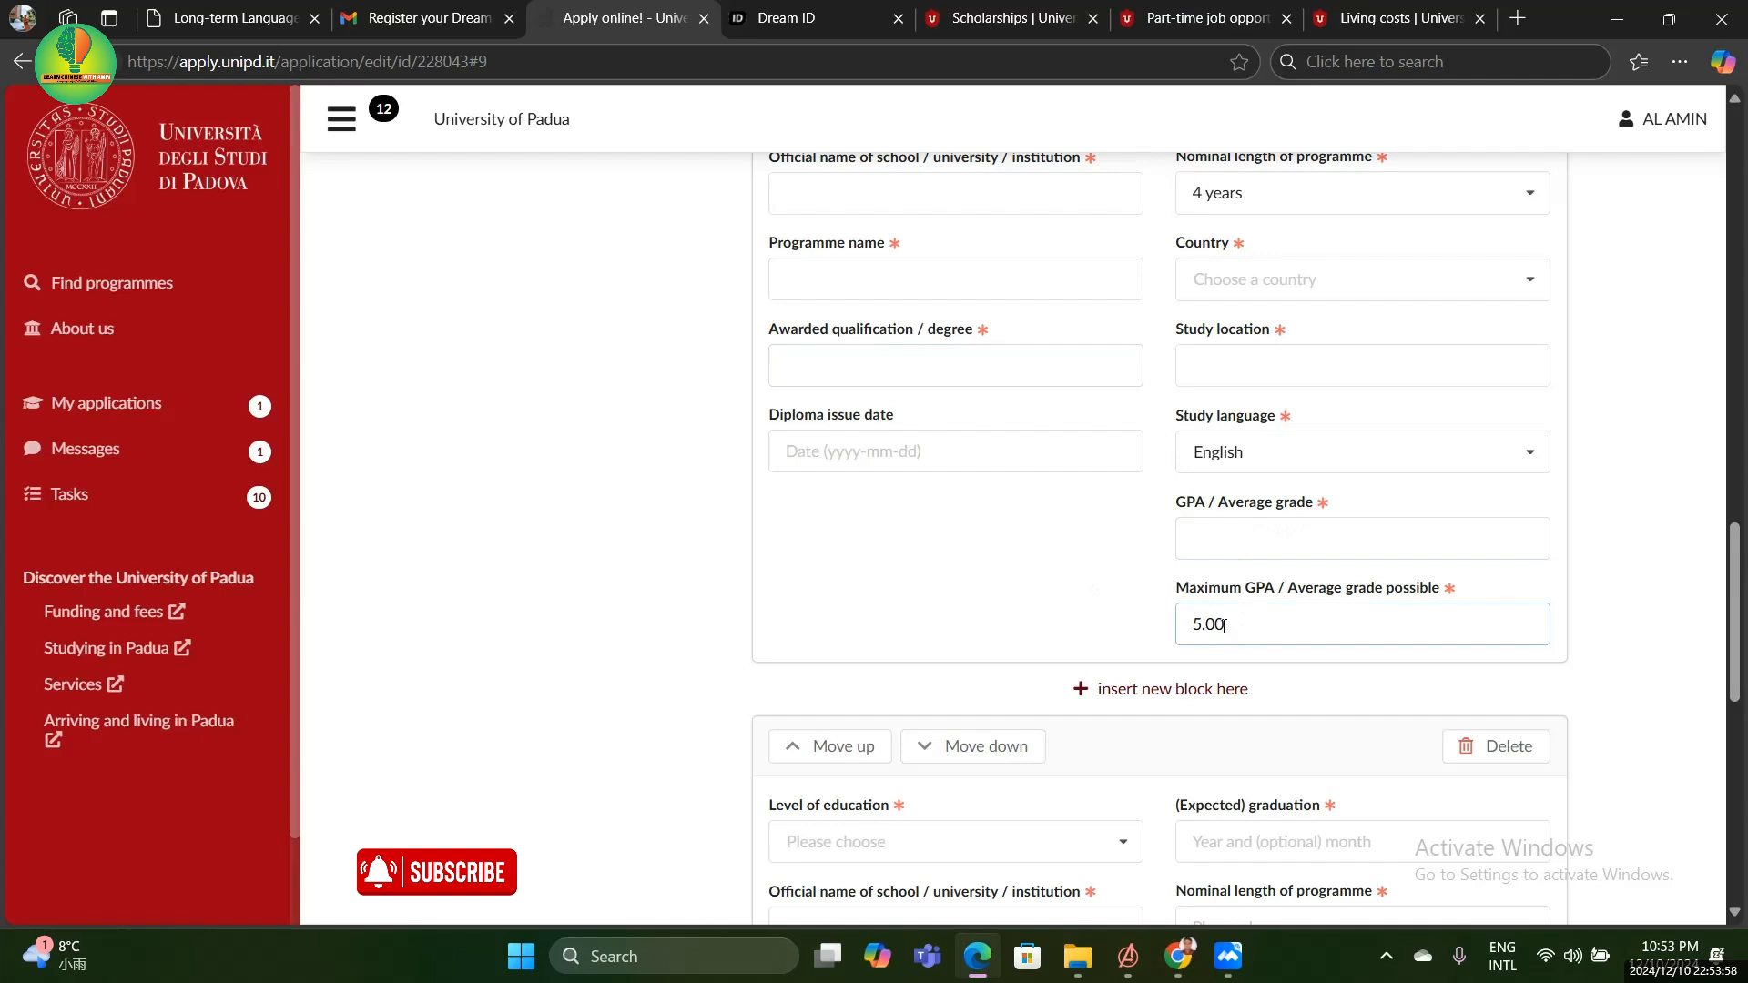
{"action": "left_click", "coordinate": [1197, 544]}
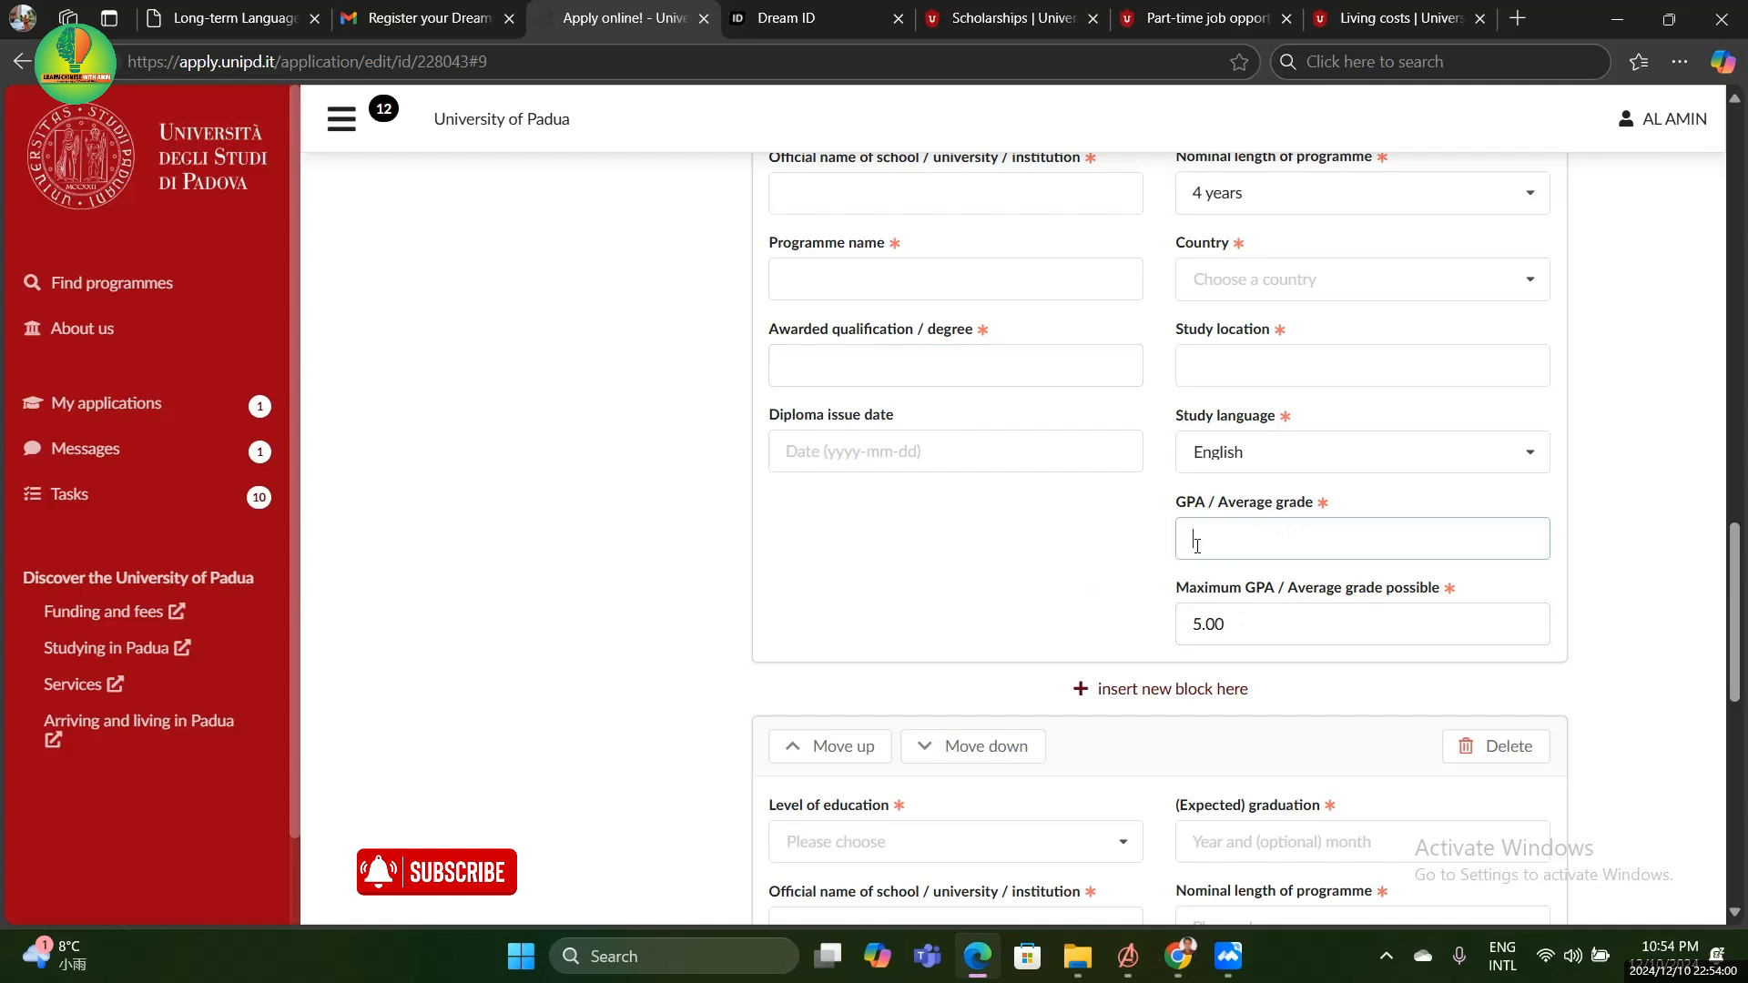
{"action": "type", "text": "5.00"}
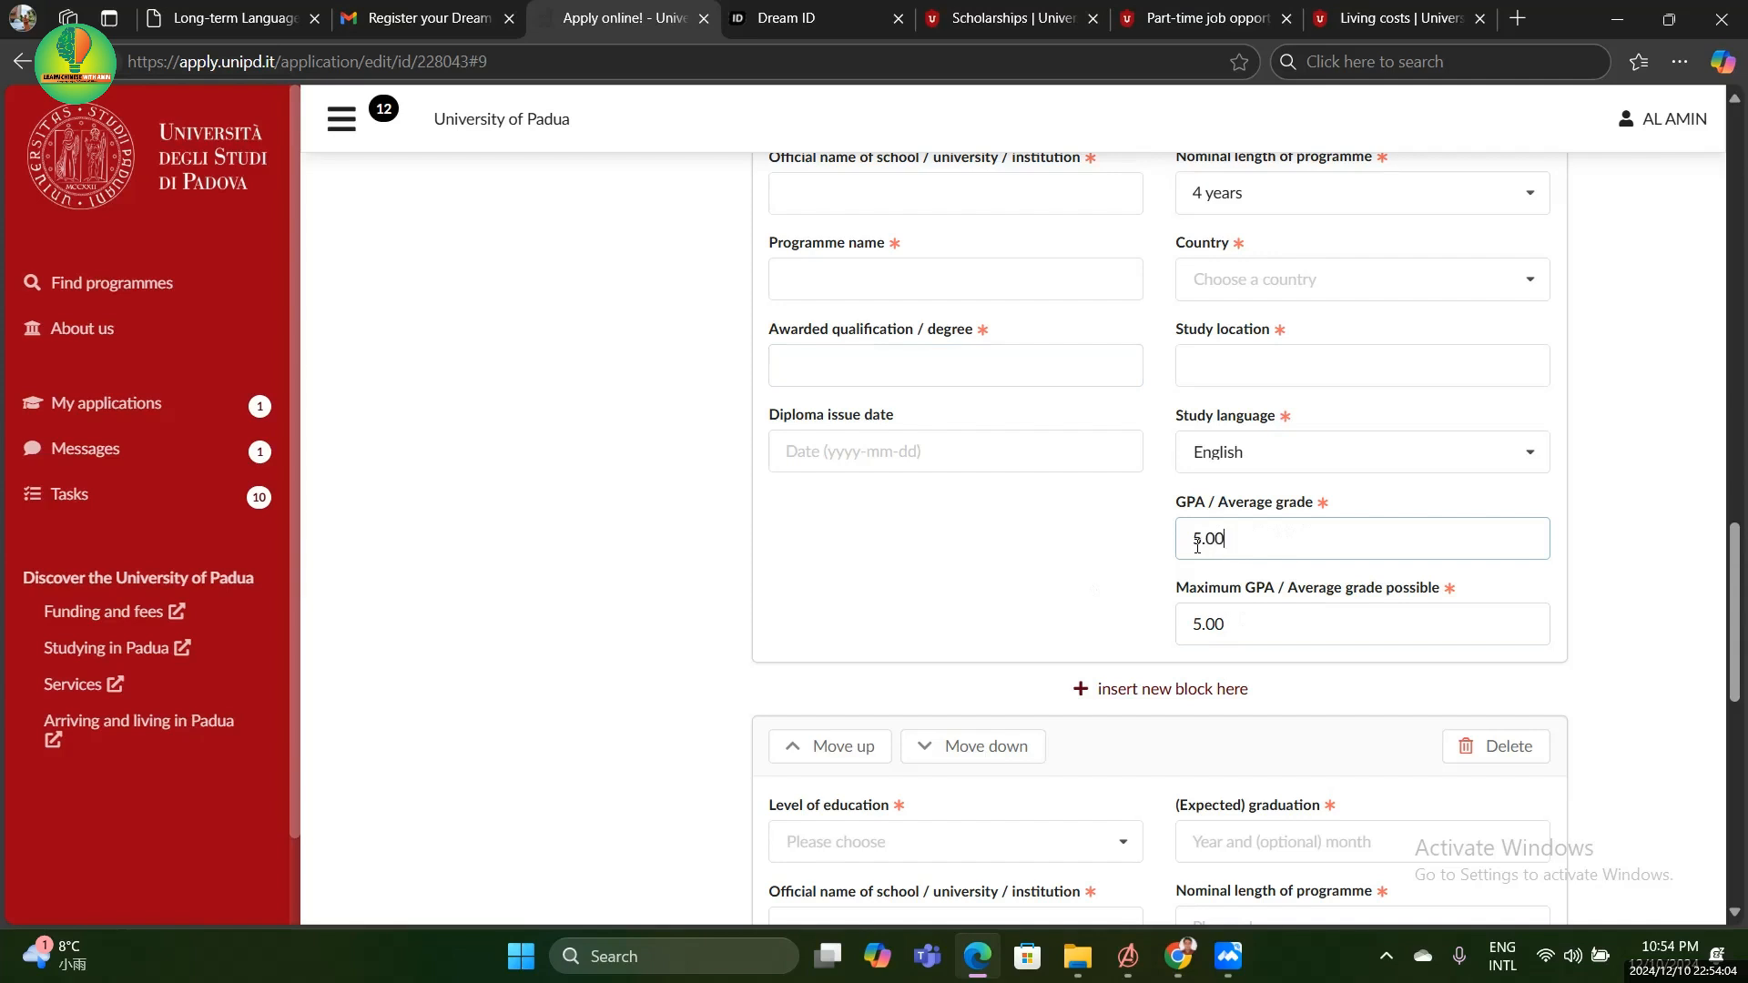
{"action": "key", "text": "BackSpace"}
{"action": "key", "text": "BackSpace"}
{"action": "key", "text": "BackSpace"}
{"action": "type", "text": "4.00"}
Change the bachelor's maximum possible GPA to 4.00 and the average grade to 3.56
{"action": "key", "text": "Tab"}
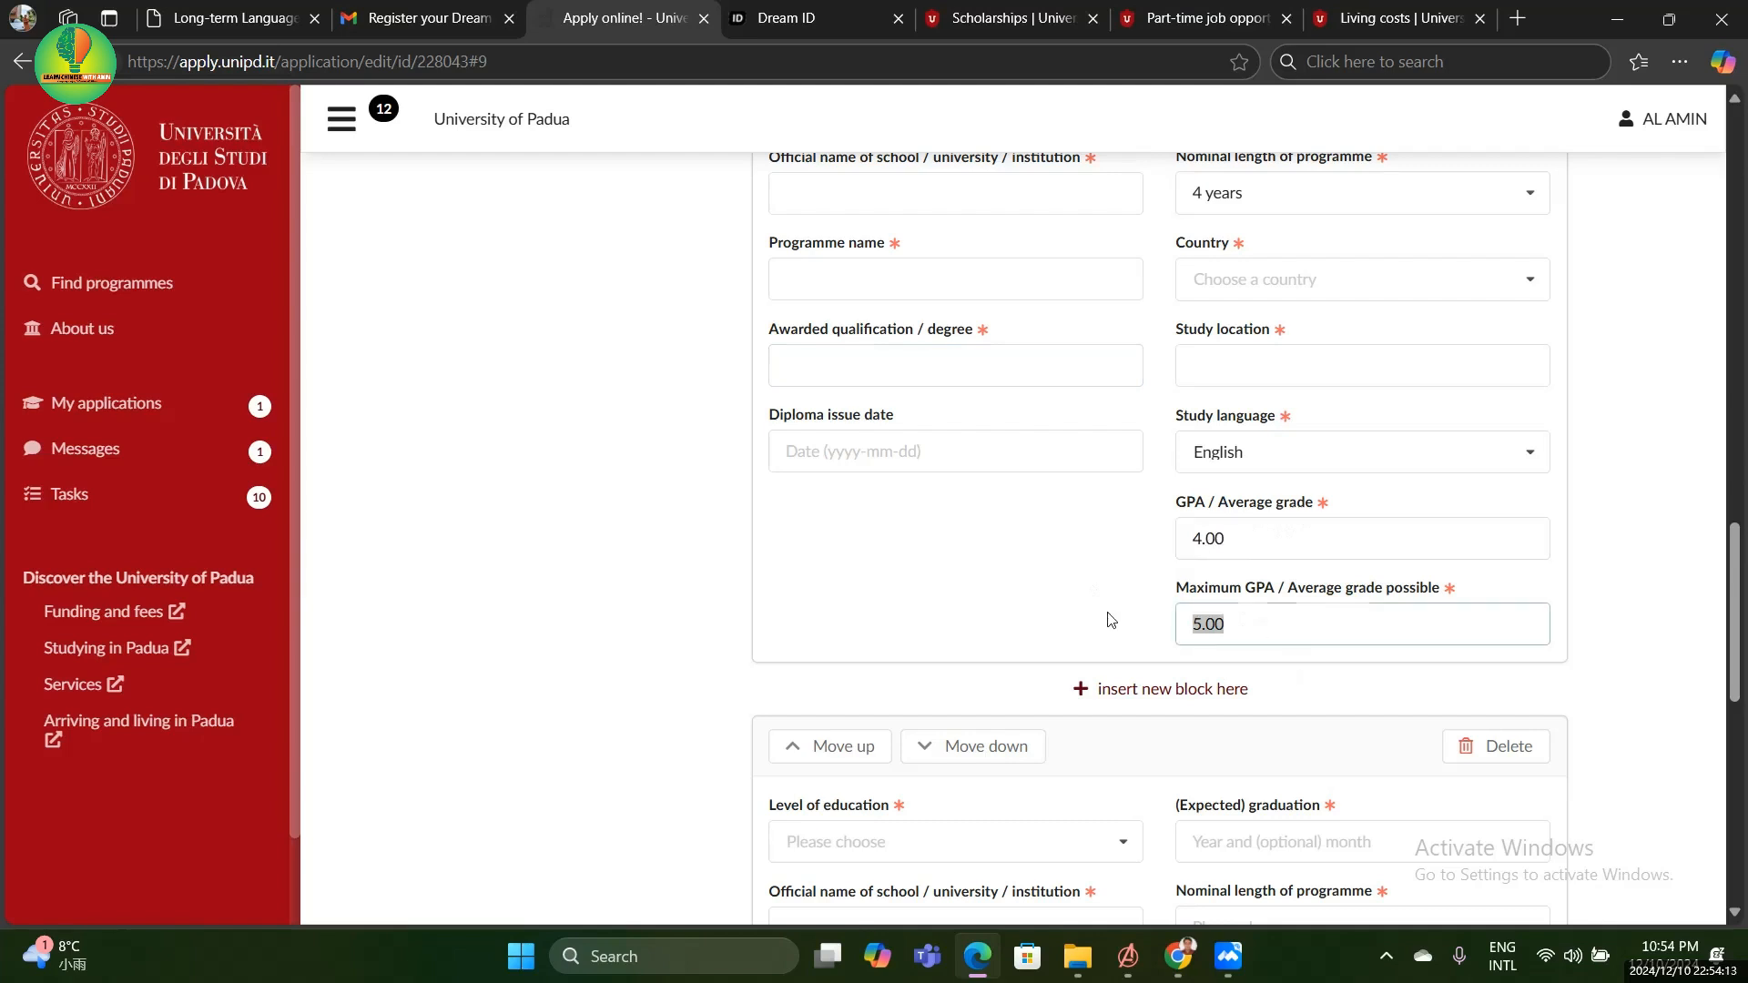
{"action": "key", "text": "BackSpace"}
{"action": "type", "text": "4.00"}
{"action": "left_click_drag", "start_coordinate": [1225, 537], "coordinate": [1177, 535]}
{"action": "key", "text": "BackSpace"}
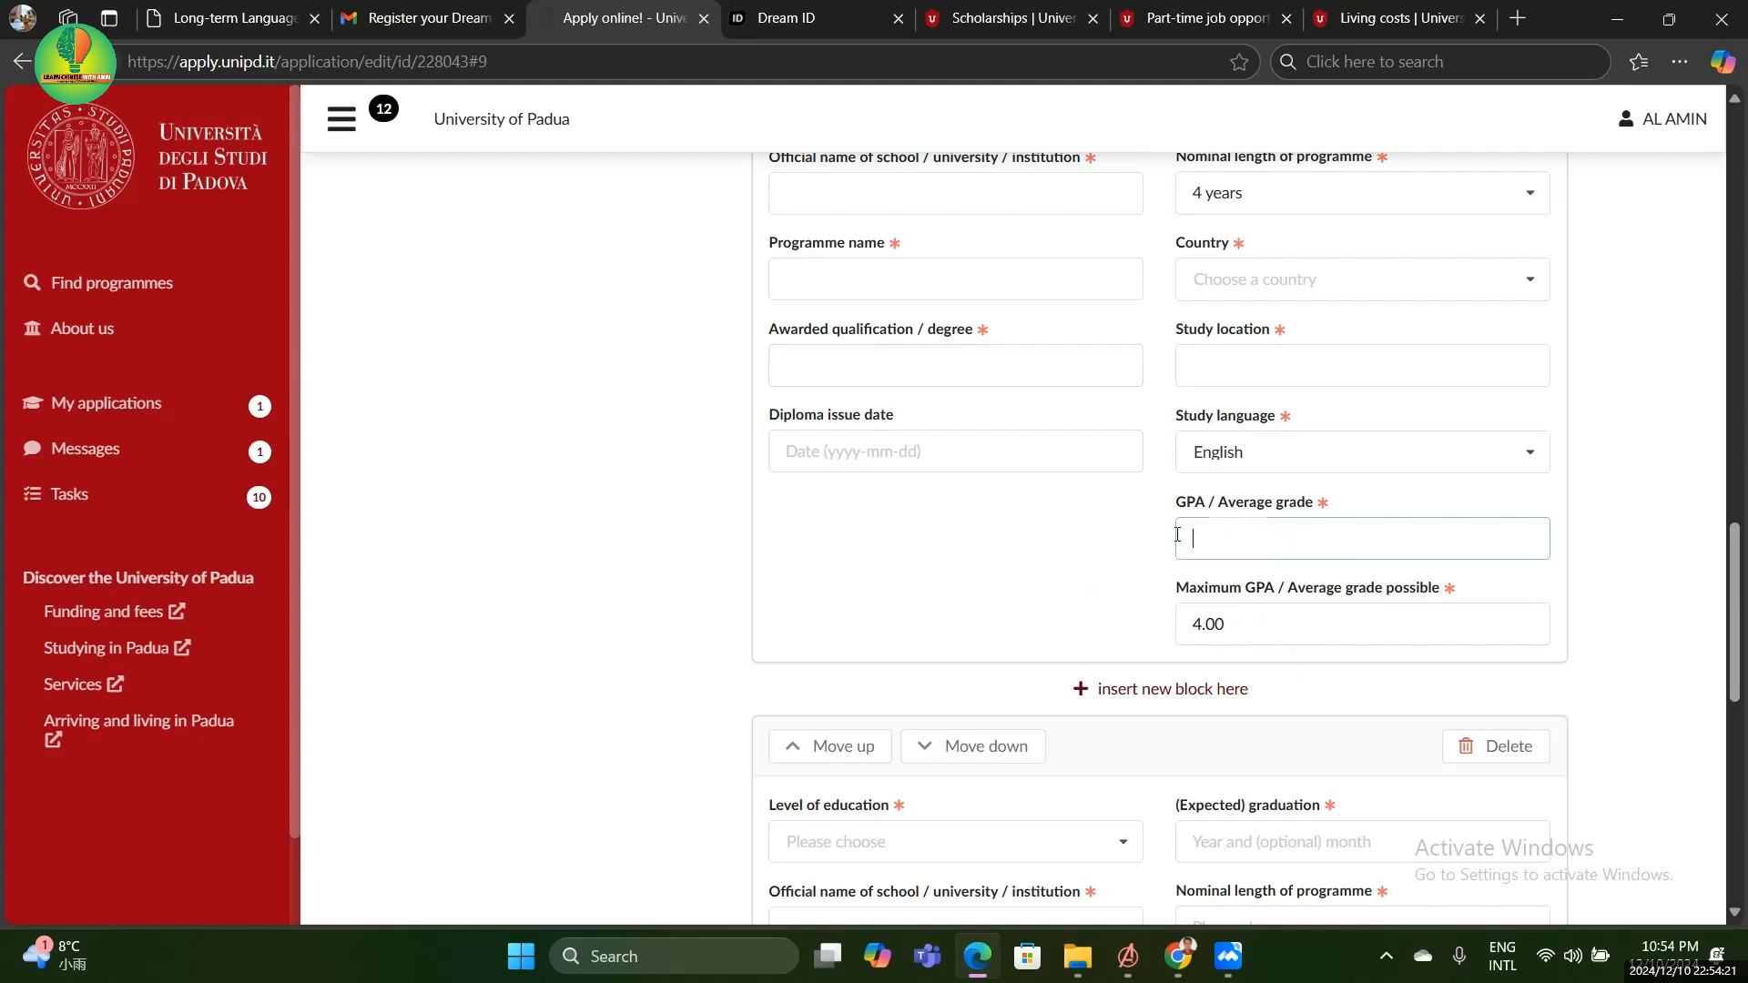
{"action": "type", "text": "3.56"}
{"action": "left_click", "coordinate": [1077, 557]}
Insert a new empty education block below the second one, above the entry qualification country question
{"action": "scroll", "coordinate": [1076, 557], "scroll_direction": "down", "scroll_amount": 3}
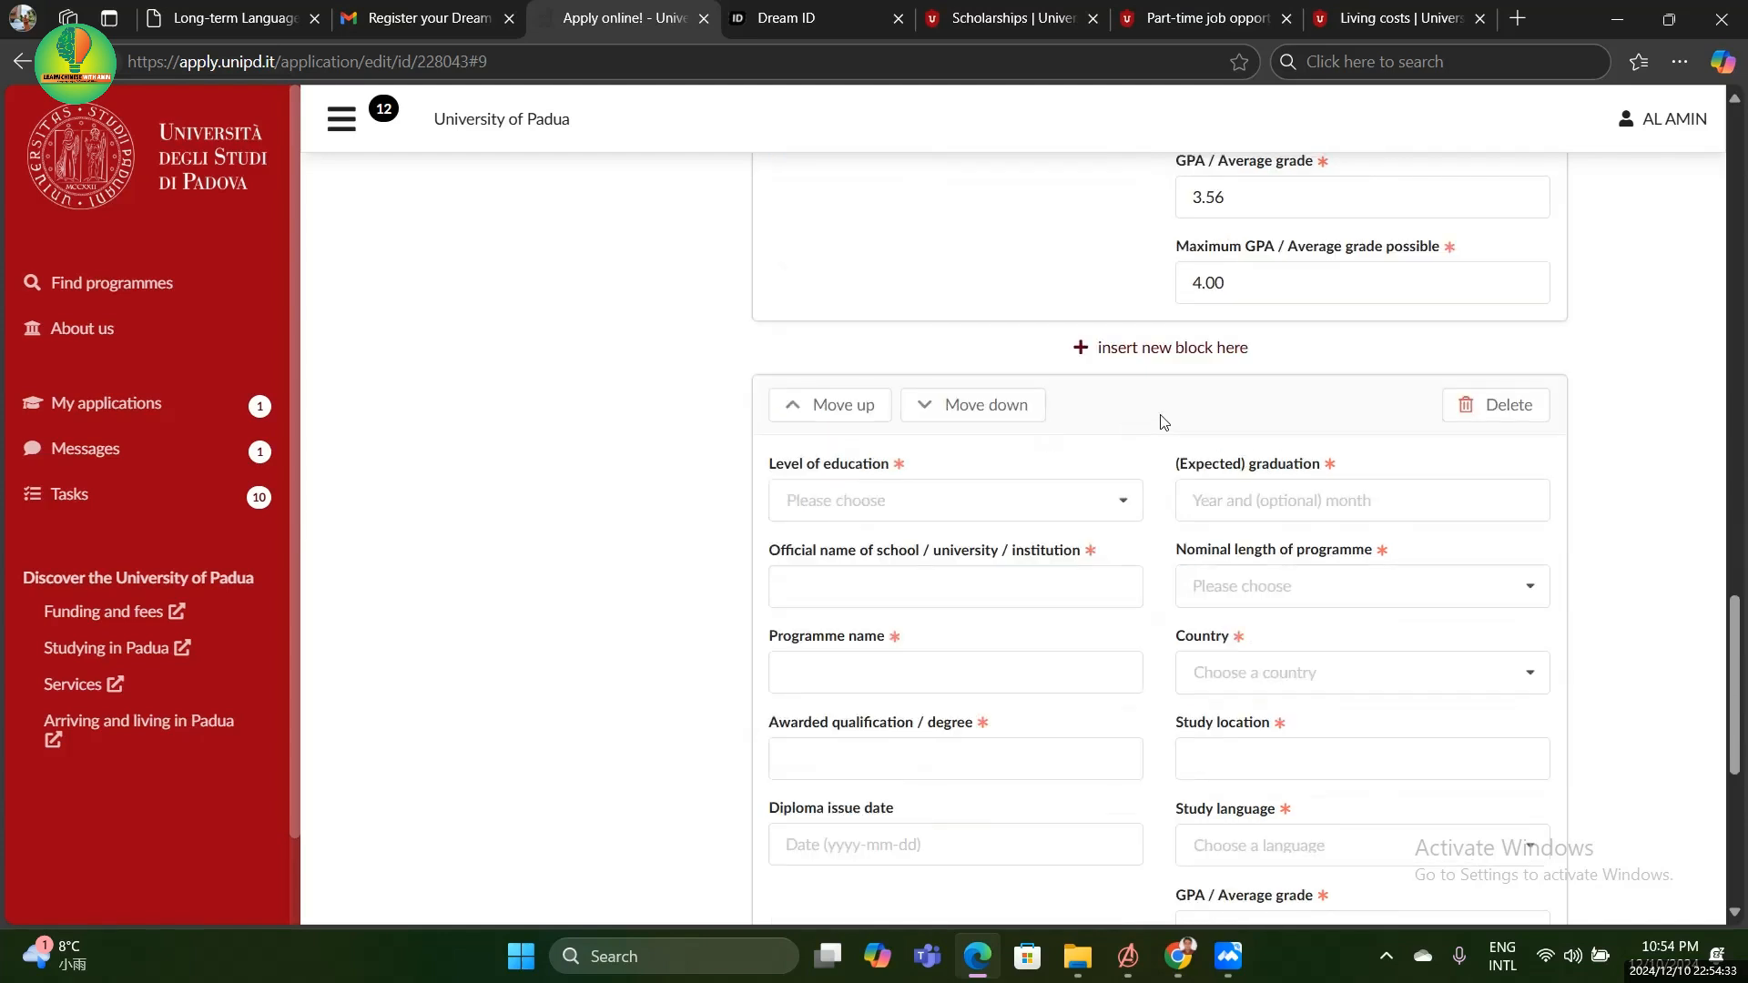
{"action": "scroll", "coordinate": [1046, 488], "scroll_direction": "down", "scroll_amount": 2}
{"action": "scroll", "coordinate": [1069, 461], "scroll_direction": "up", "scroll_amount": 10}
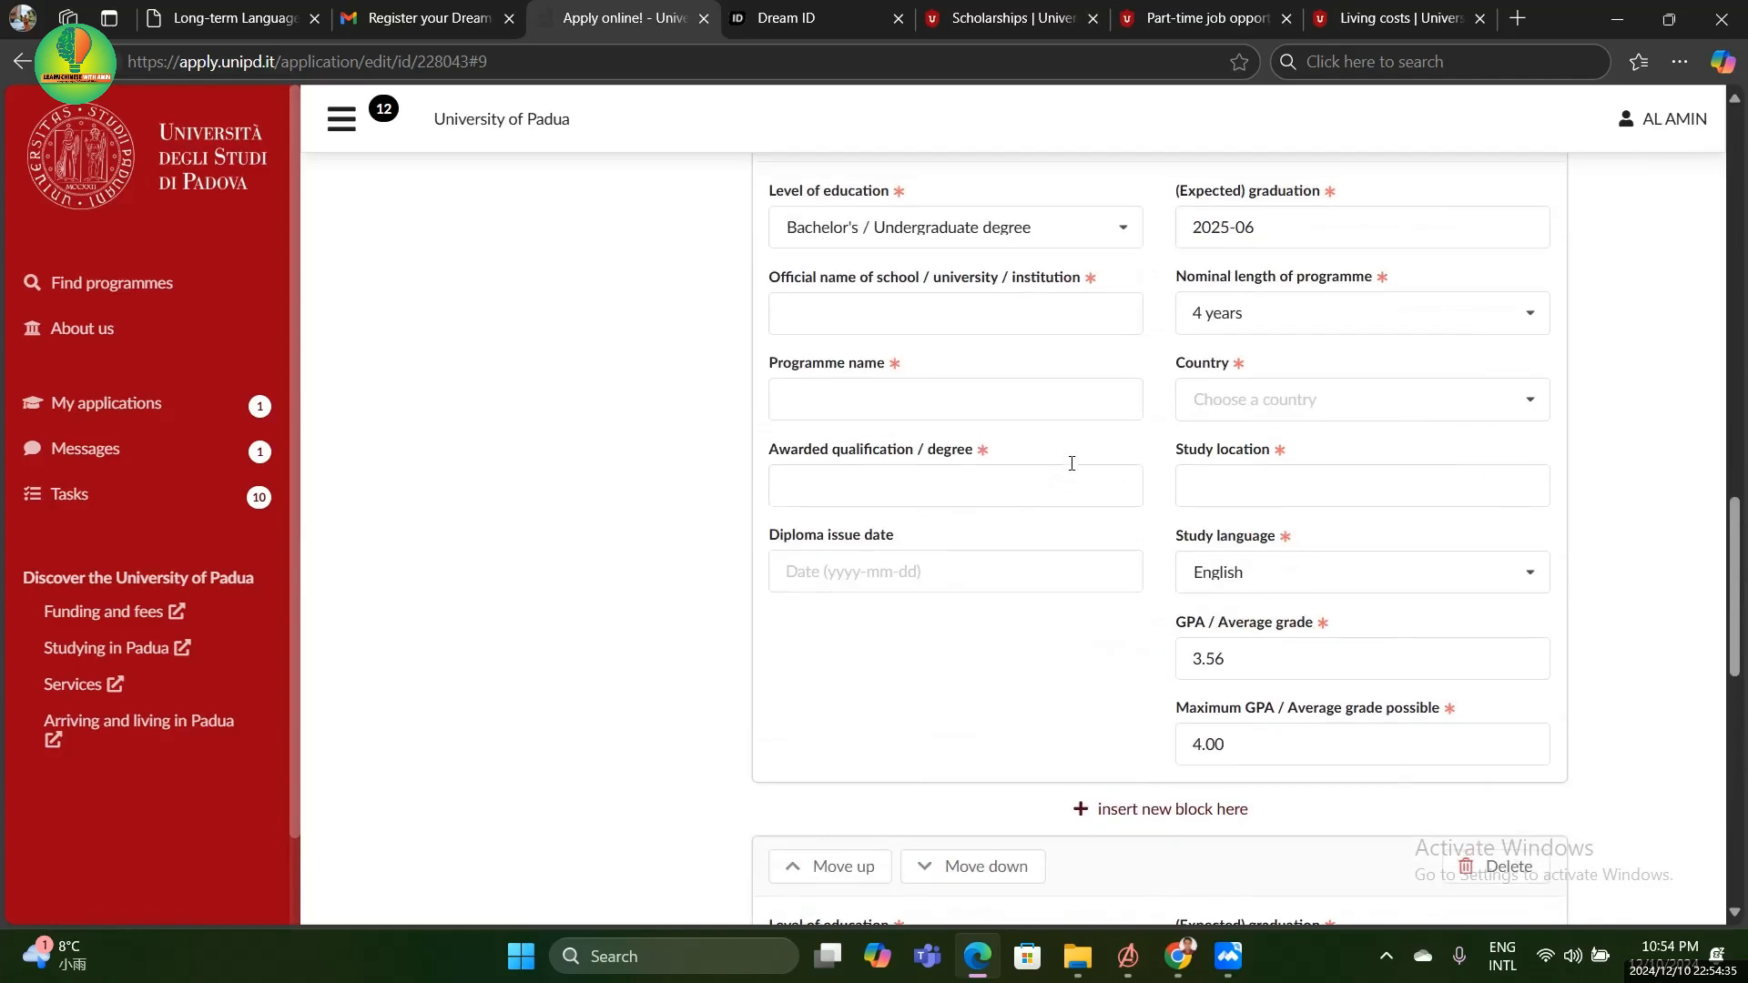
{"action": "scroll", "coordinate": [971, 691], "scroll_direction": "down", "scroll_amount": 11}
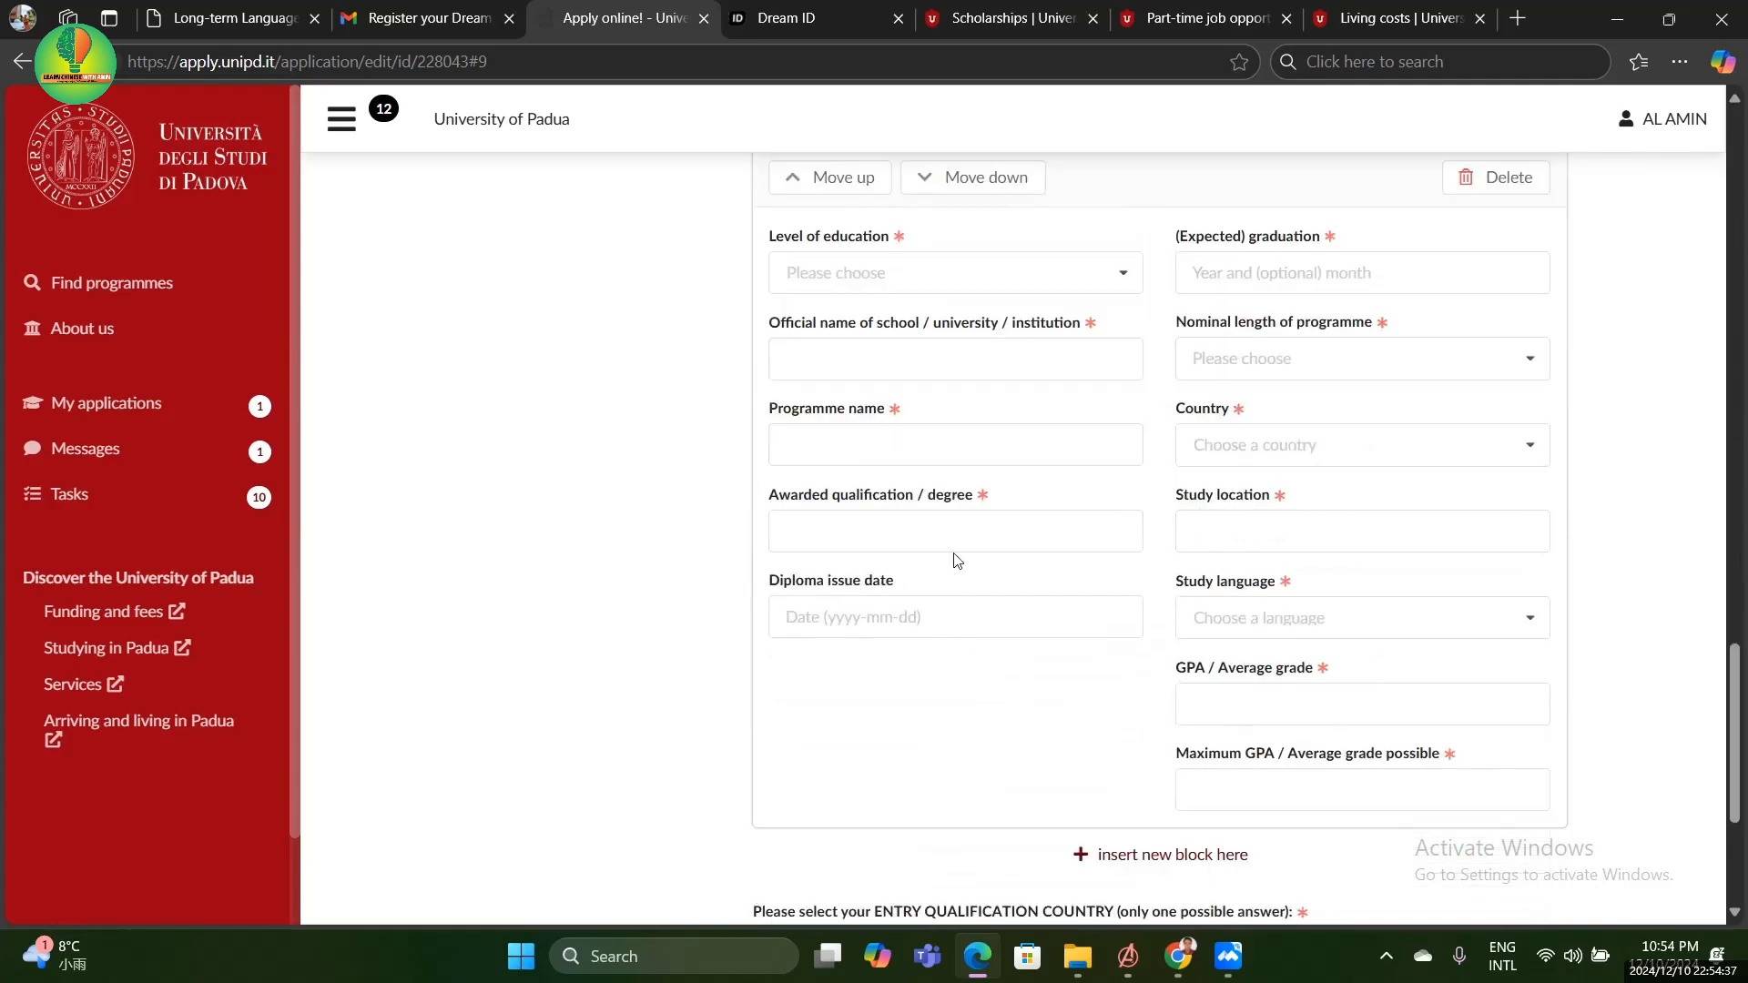
{"action": "scroll", "coordinate": [1011, 365], "scroll_direction": "down", "scroll_amount": 3}
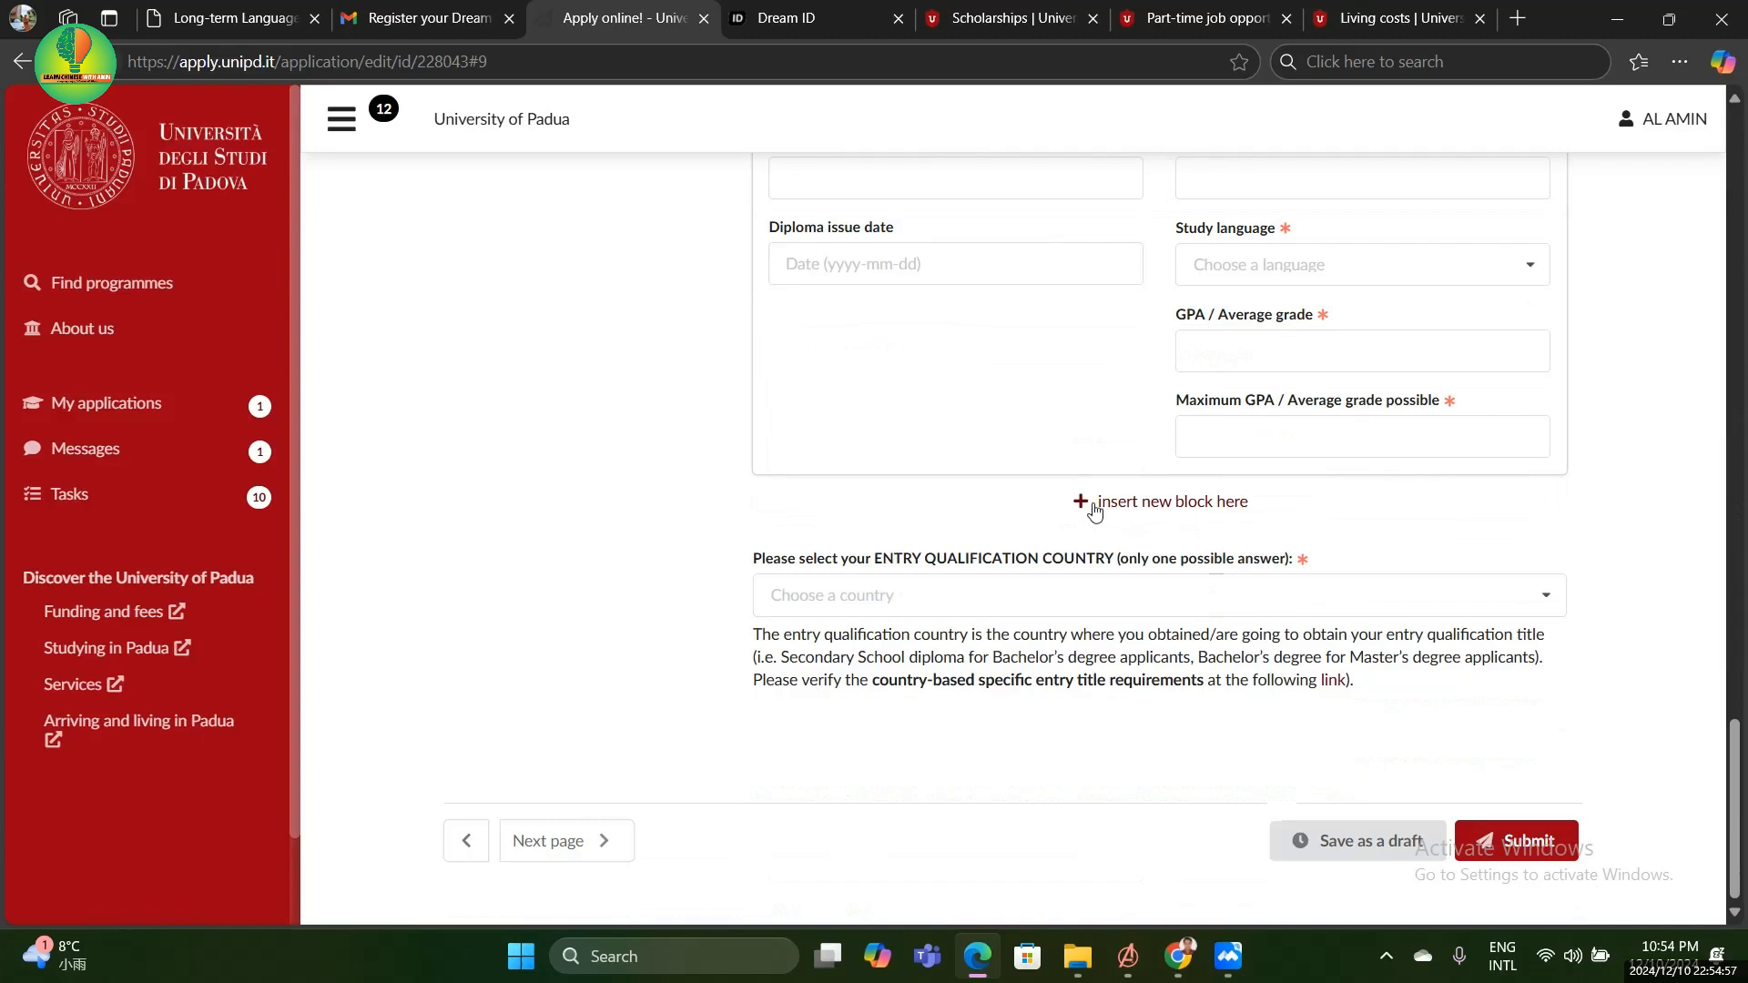
{"action": "left_click", "coordinate": [1165, 502]}
Look over the completed bachelor's block and the required fields of the empty education blocks
{"action": "scroll", "coordinate": [1165, 528], "scroll_direction": "down", "scroll_amount": 5}
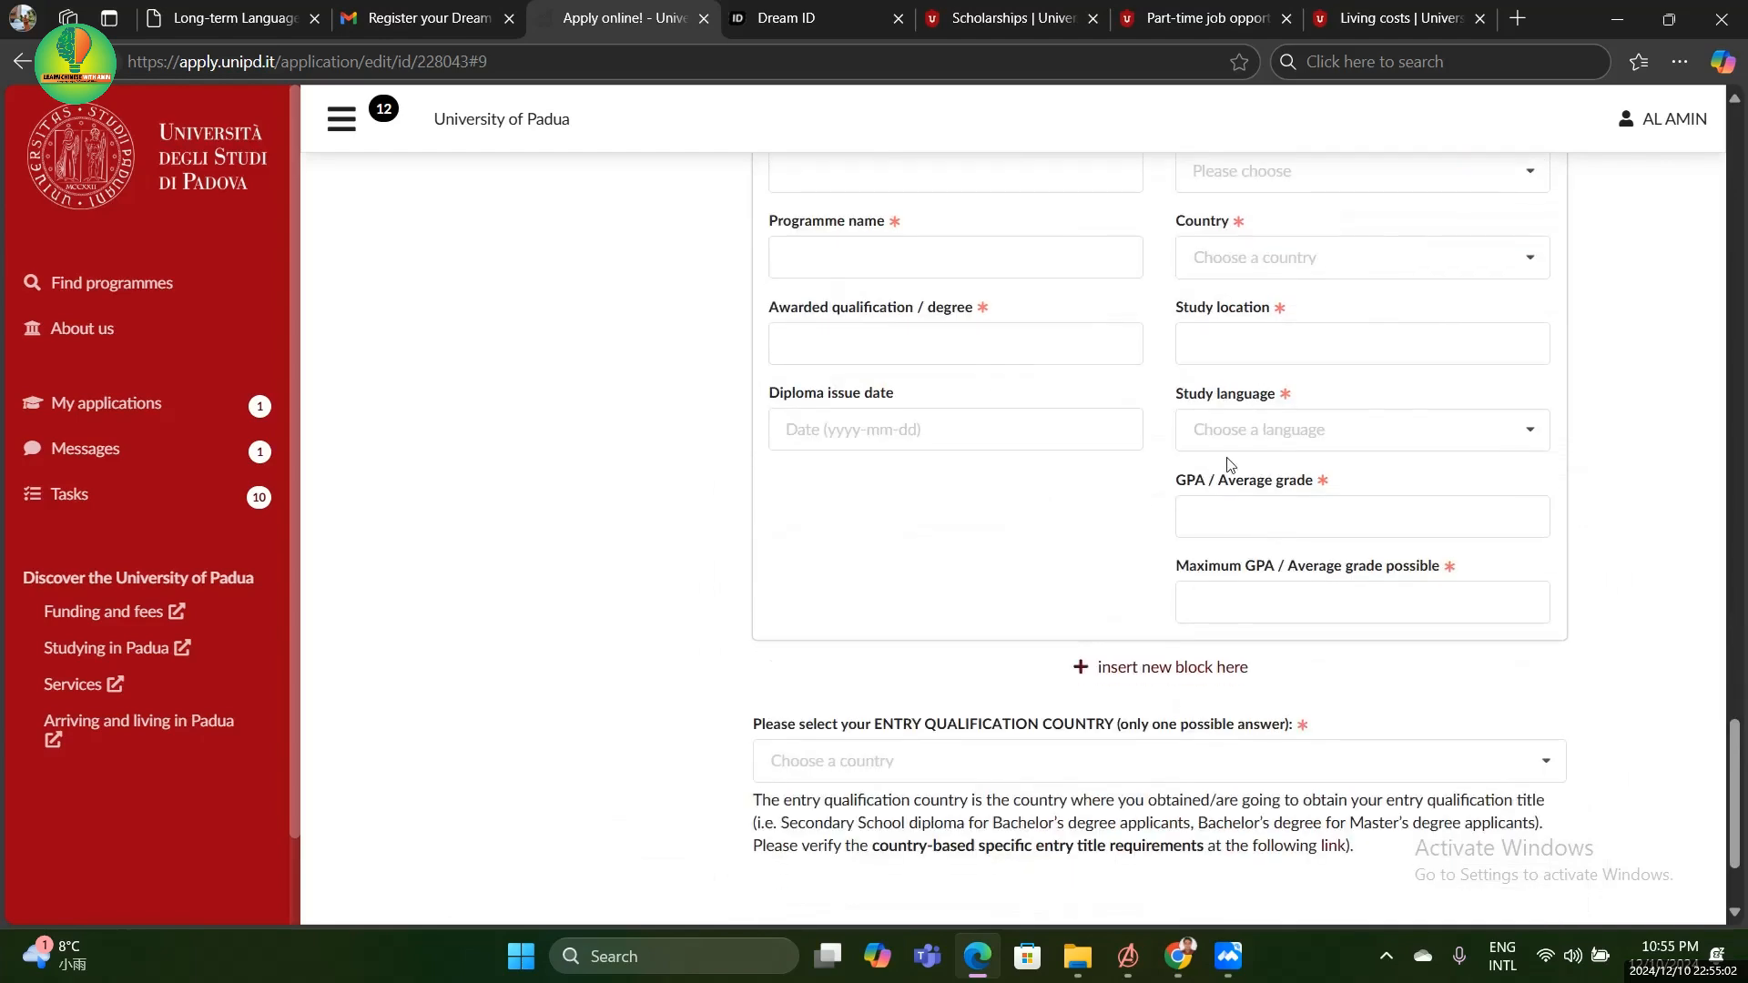
{"action": "scroll", "coordinate": [1142, 418], "scroll_direction": "up", "scroll_amount": 10}
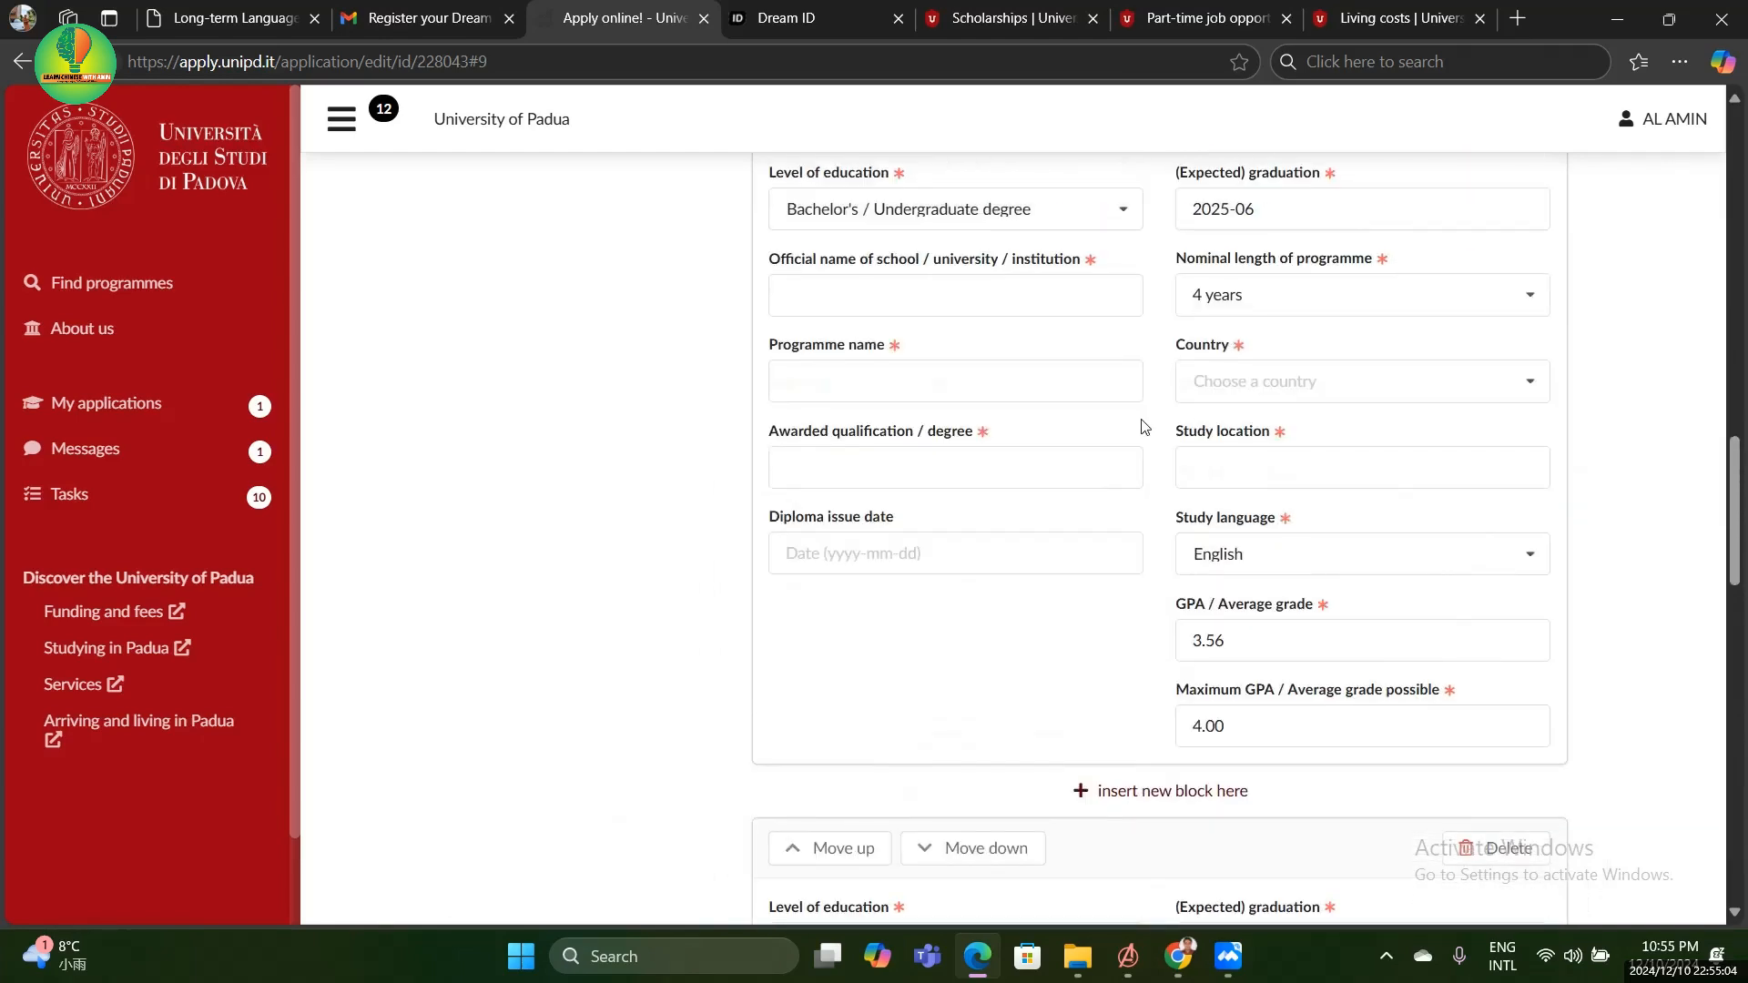
{"action": "scroll", "coordinate": [1142, 423], "scroll_direction": "up", "scroll_amount": 4}
{"action": "scroll", "coordinate": [924, 455], "scroll_direction": "down", "scroll_amount": 2}
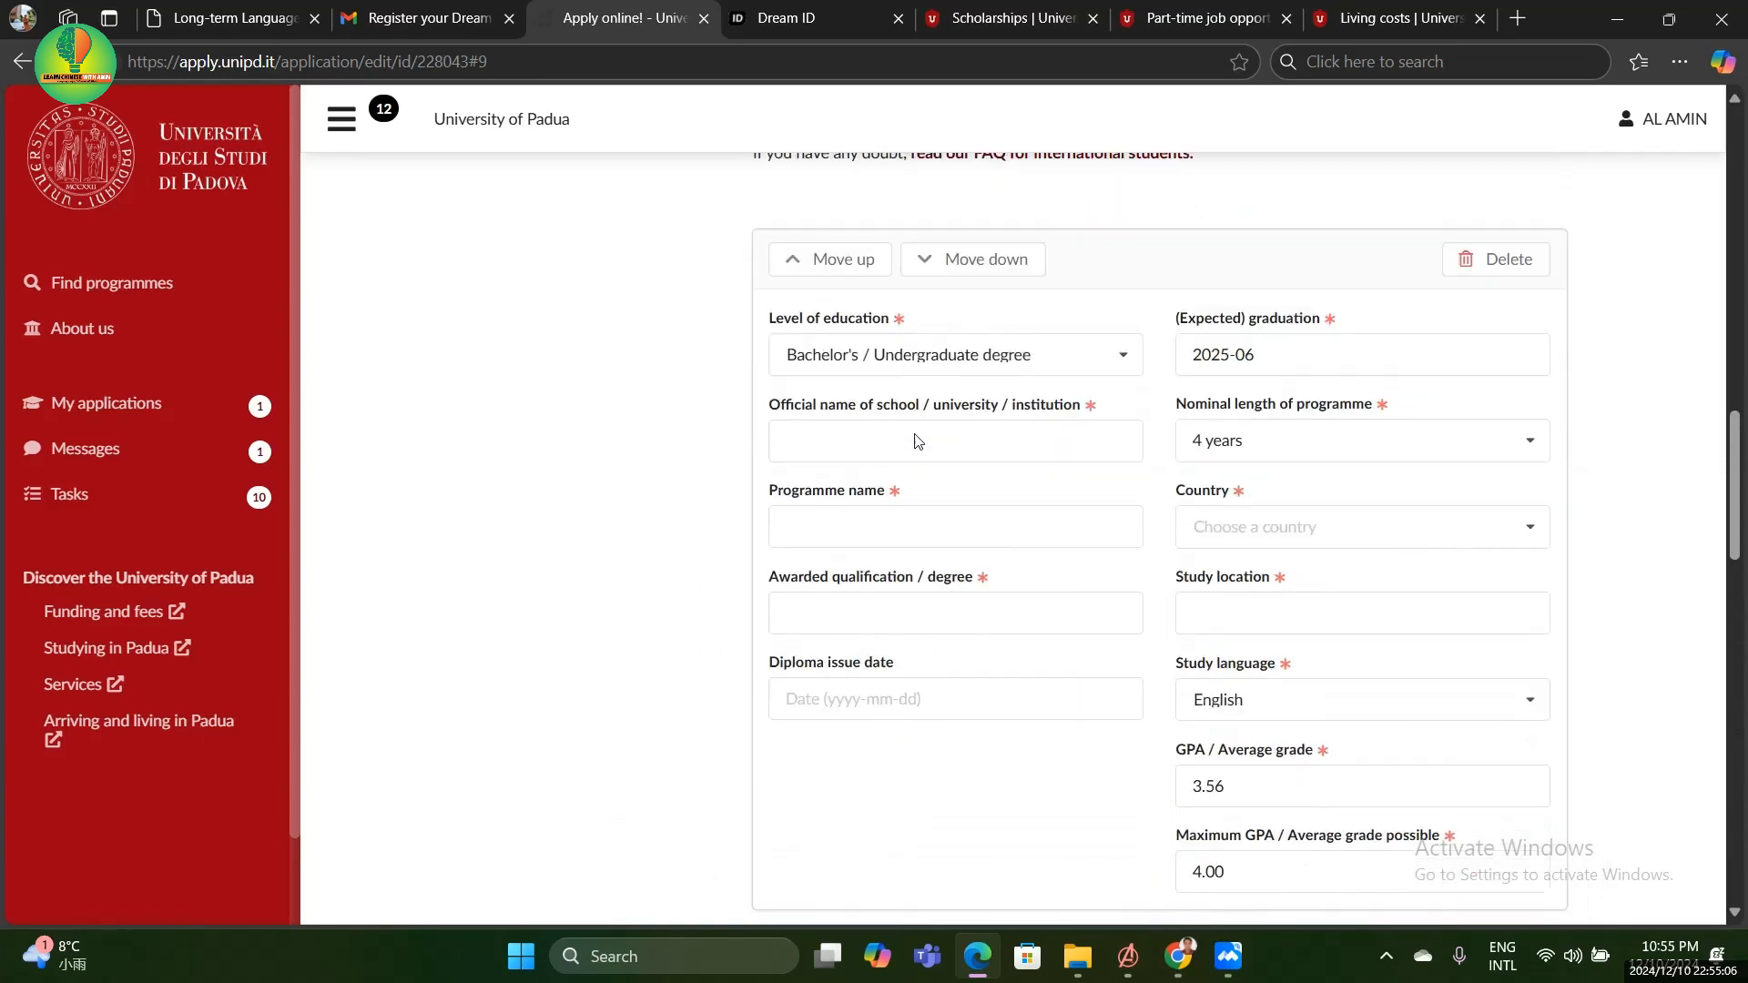
{"action": "scroll", "coordinate": [917, 442], "scroll_direction": "down", "scroll_amount": 9}
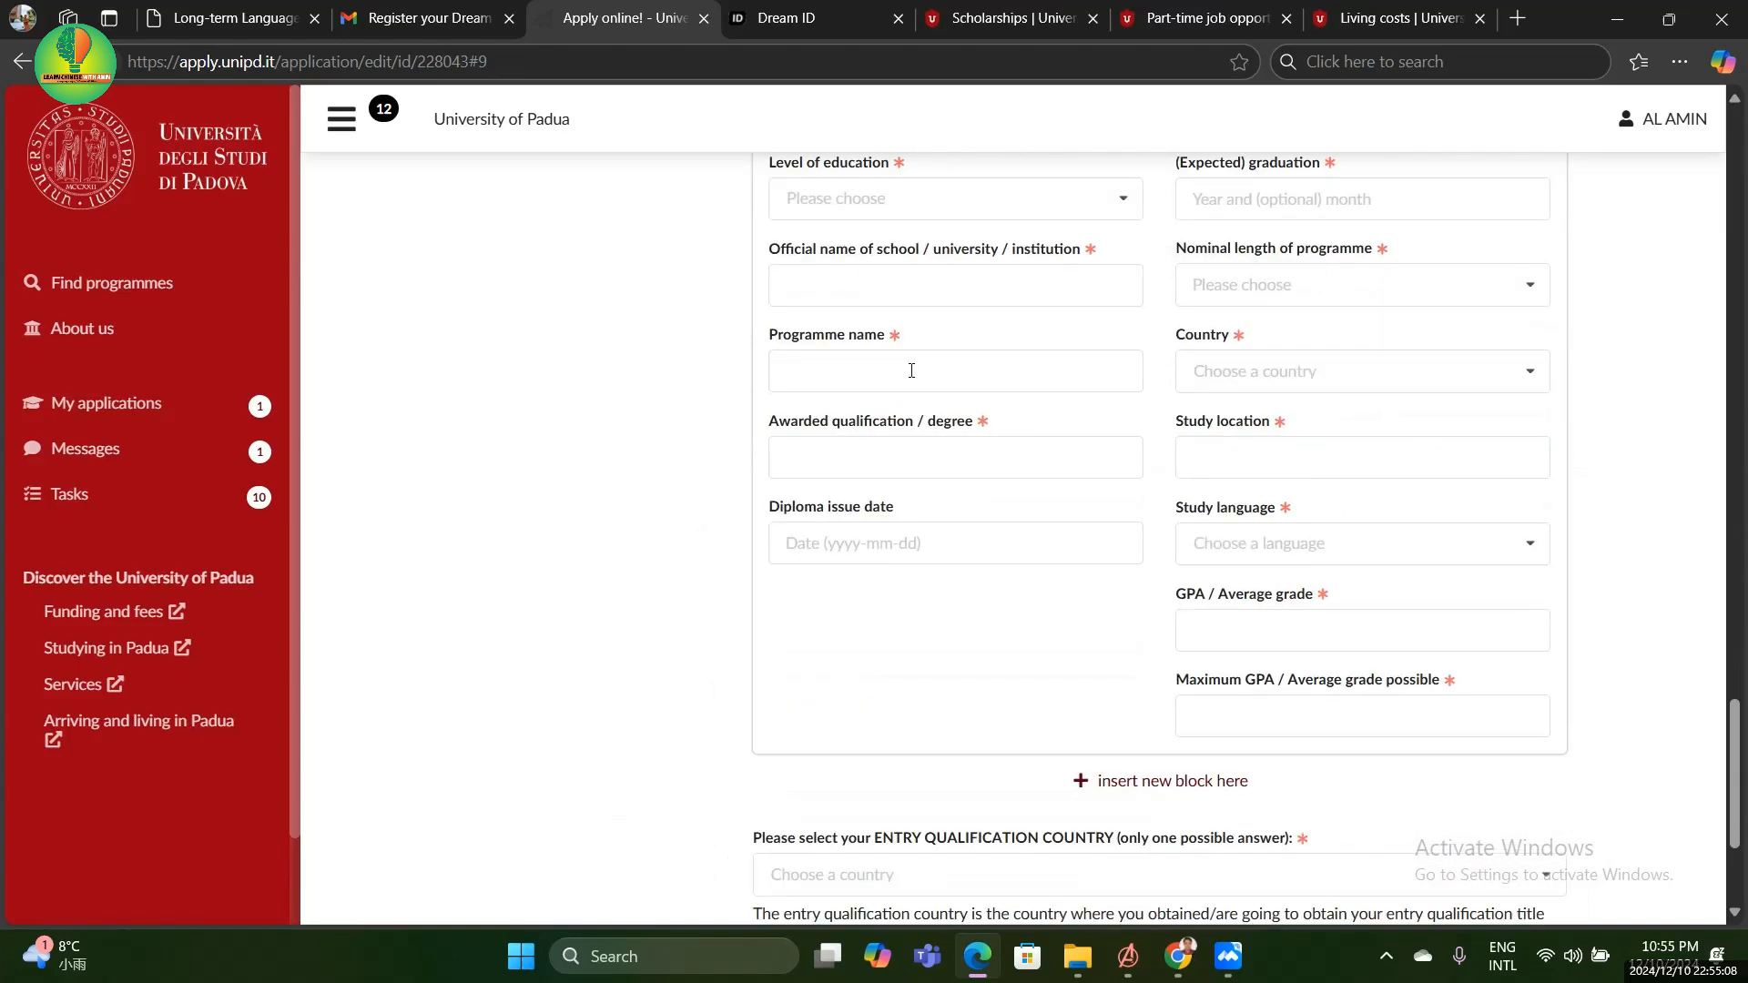
{"action": "scroll", "coordinate": [1006, 472], "scroll_direction": "down", "scroll_amount": 3}
{"action": "scroll", "coordinate": [1009, 475], "scroll_direction": "up", "scroll_amount": 4}
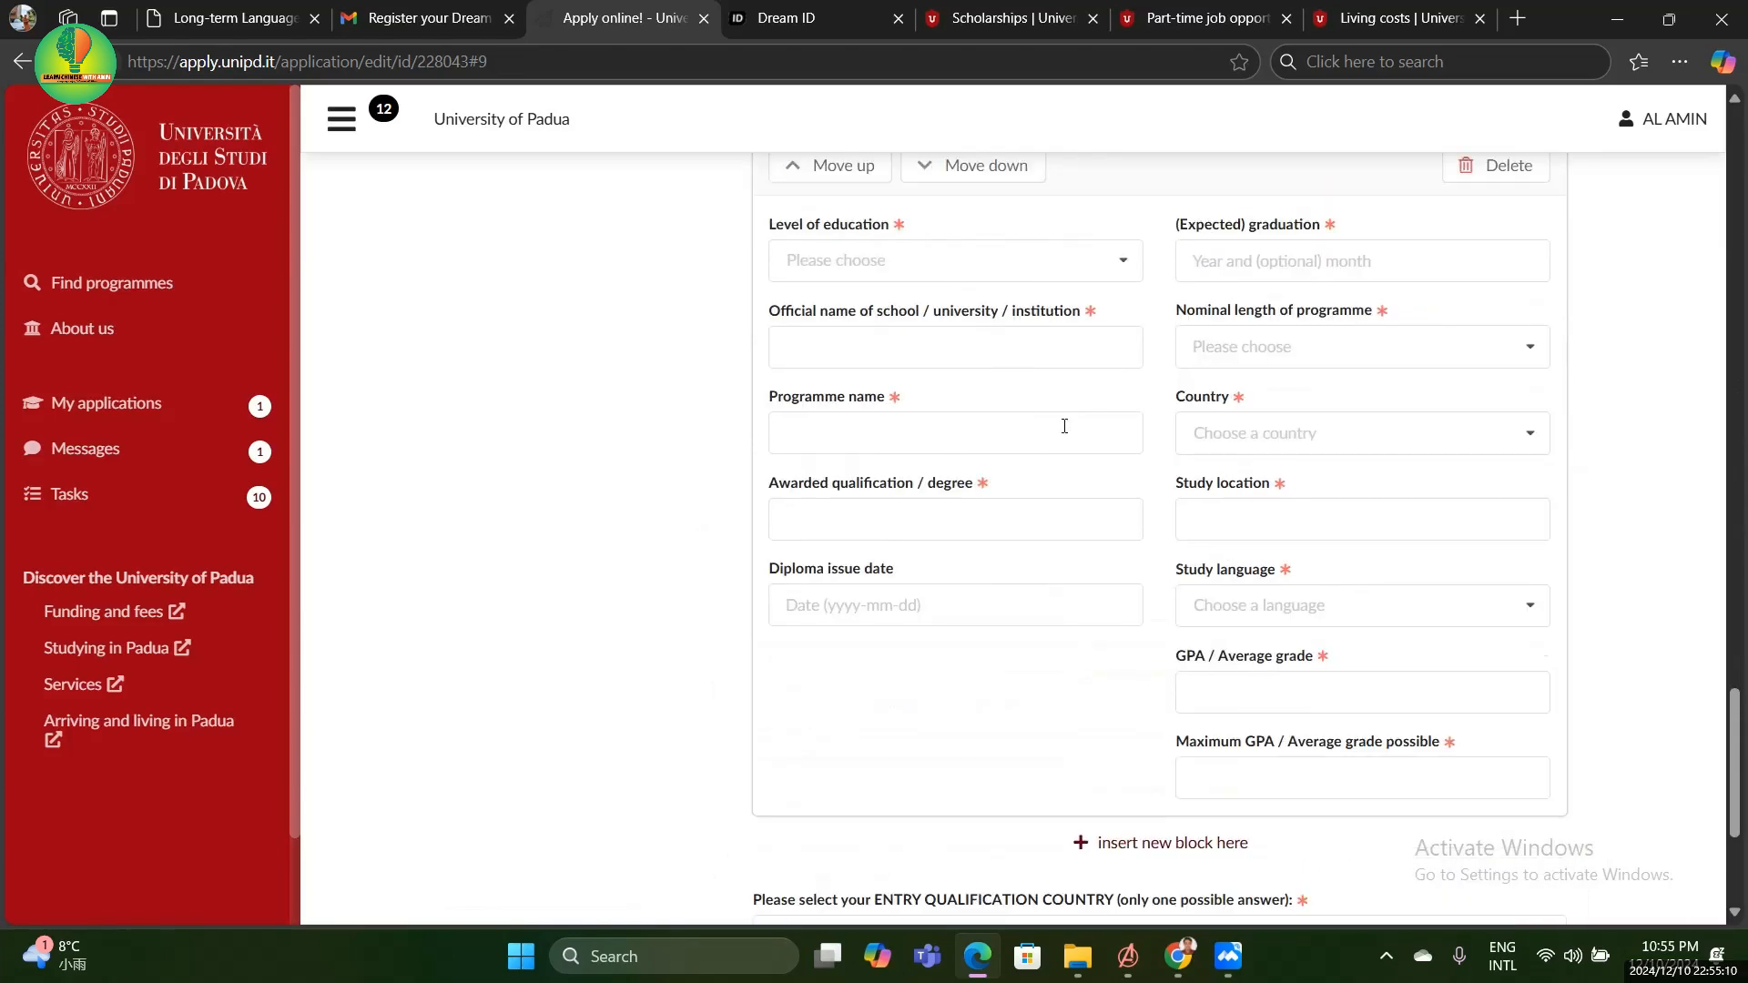
{"action": "scroll", "coordinate": [1256, 456], "scroll_direction": "up", "scroll_amount": 5}
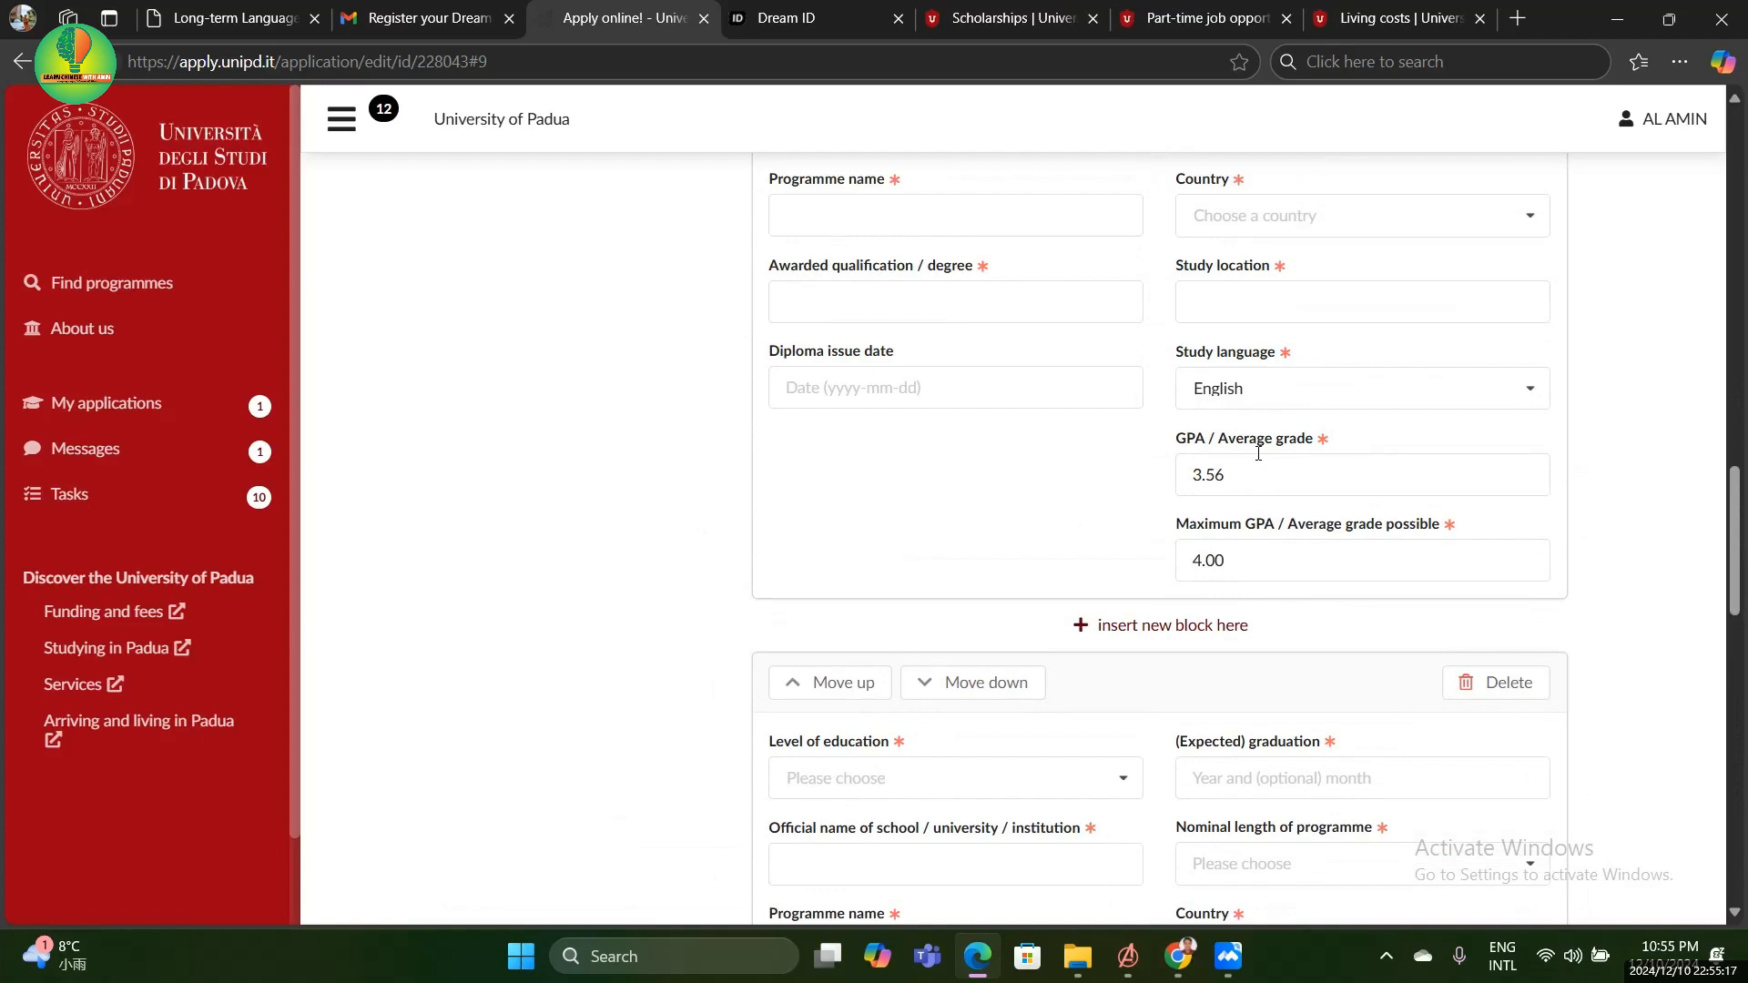
{"action": "scroll", "coordinate": [1258, 452], "scroll_direction": "down", "scroll_amount": 5}
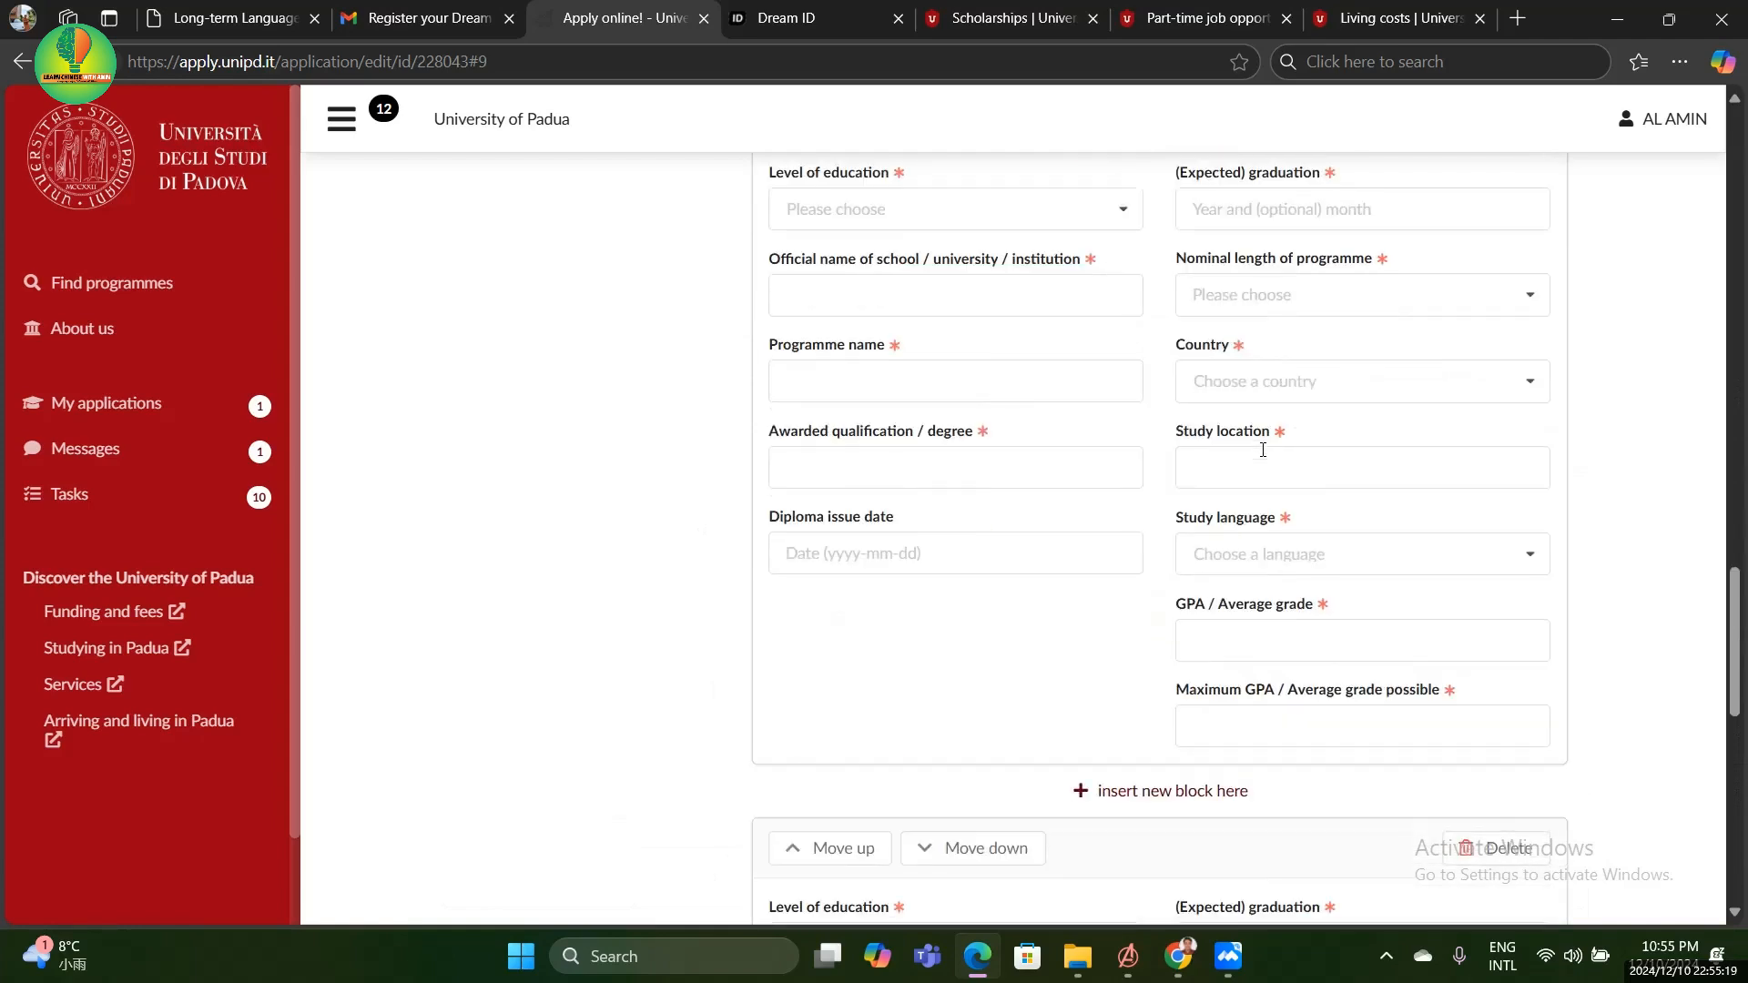
{"action": "scroll", "coordinate": [1262, 450], "scroll_direction": "down", "scroll_amount": 7}
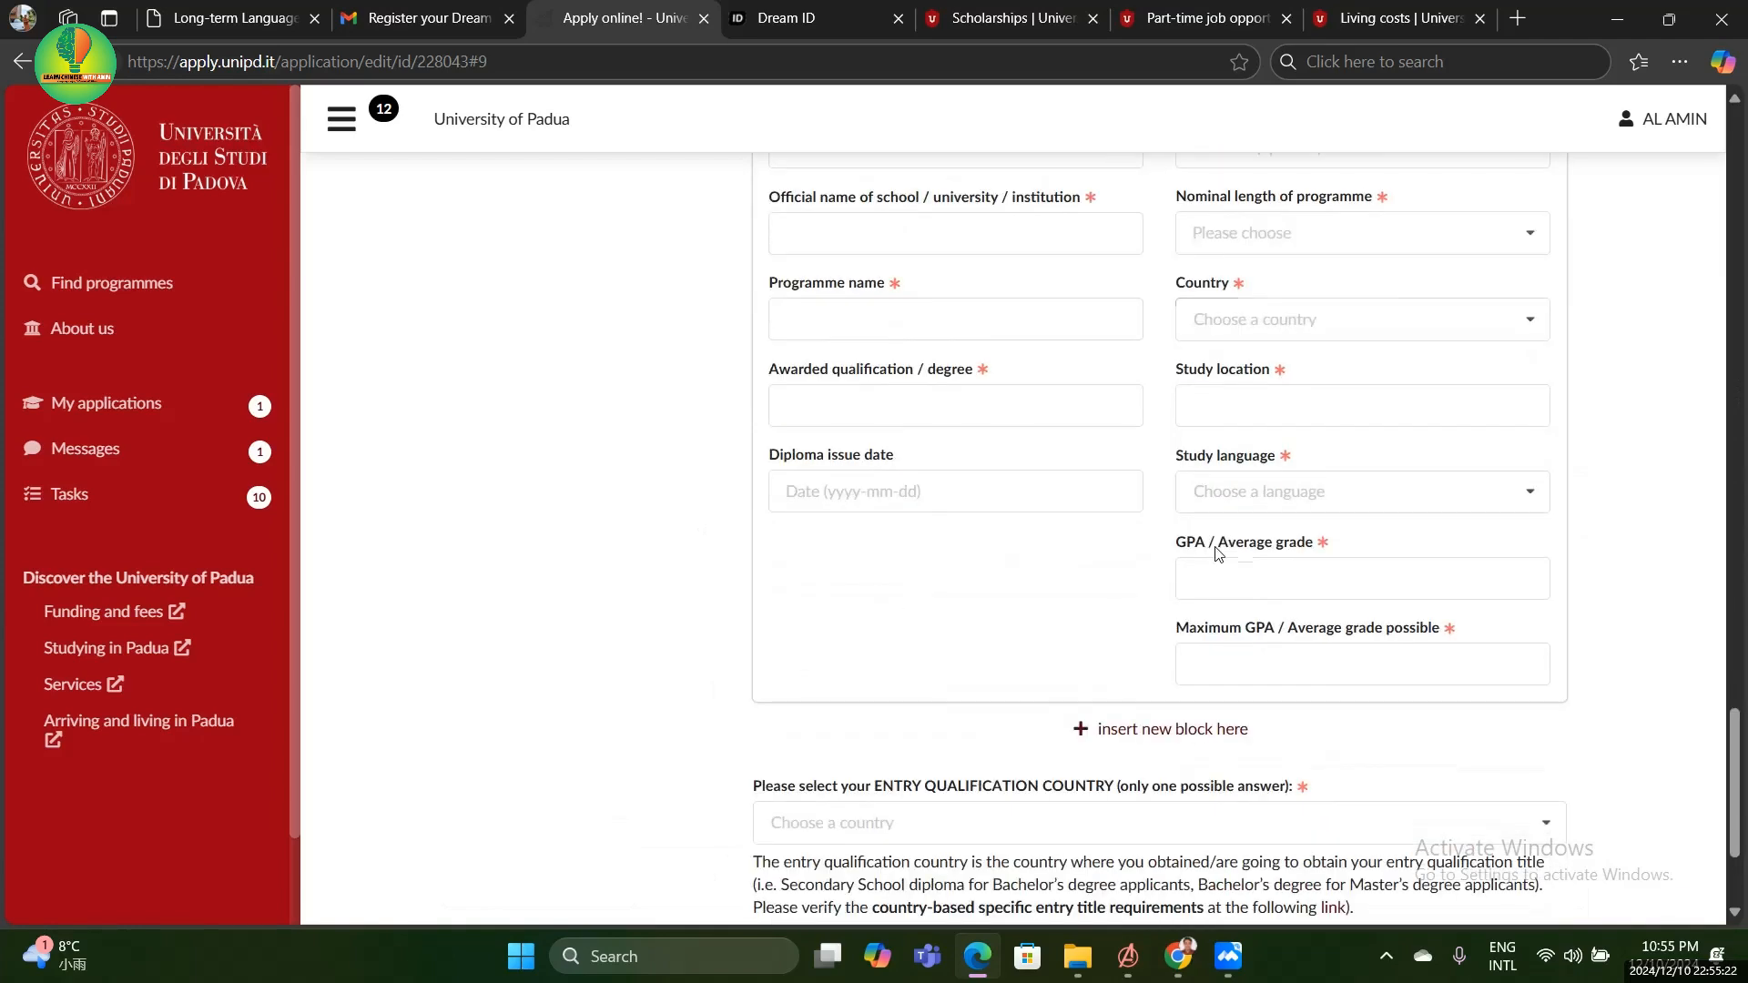
Set the entry qualification country to Bangladesh and try the entry title requirements link without leaving the form
{"action": "scroll", "coordinate": [1217, 553], "scroll_direction": "down", "scroll_amount": 2}
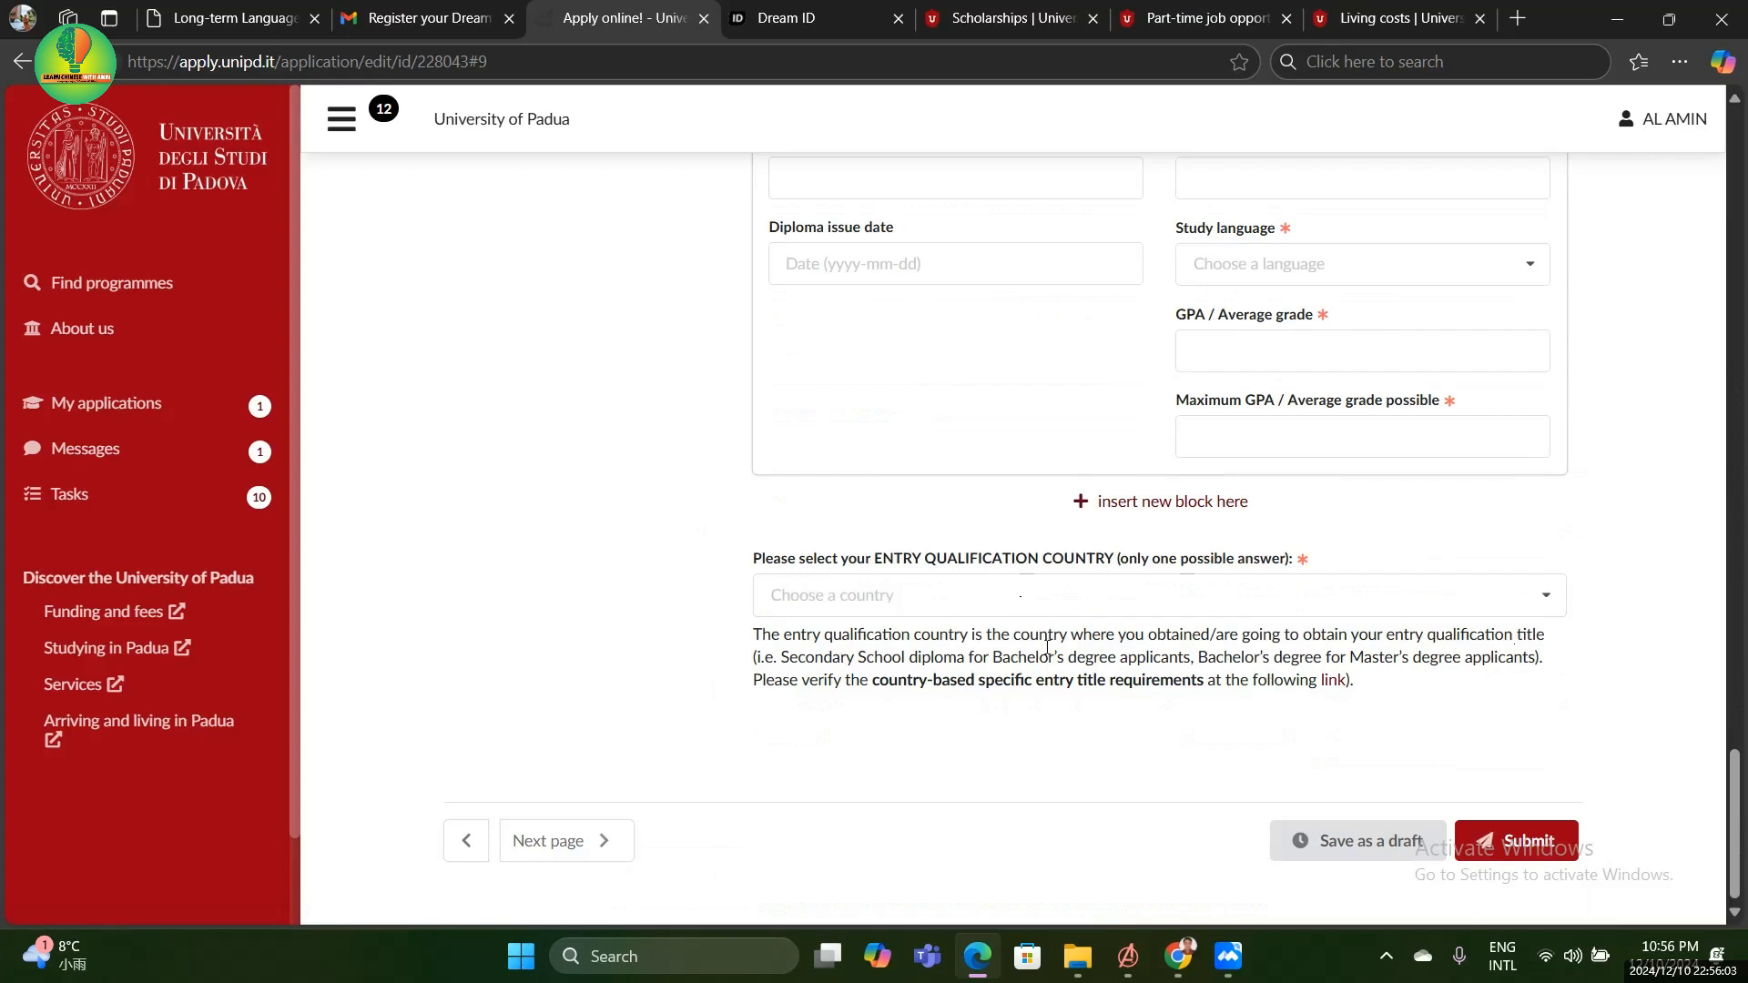
{"action": "left_click", "coordinate": [889, 595]}
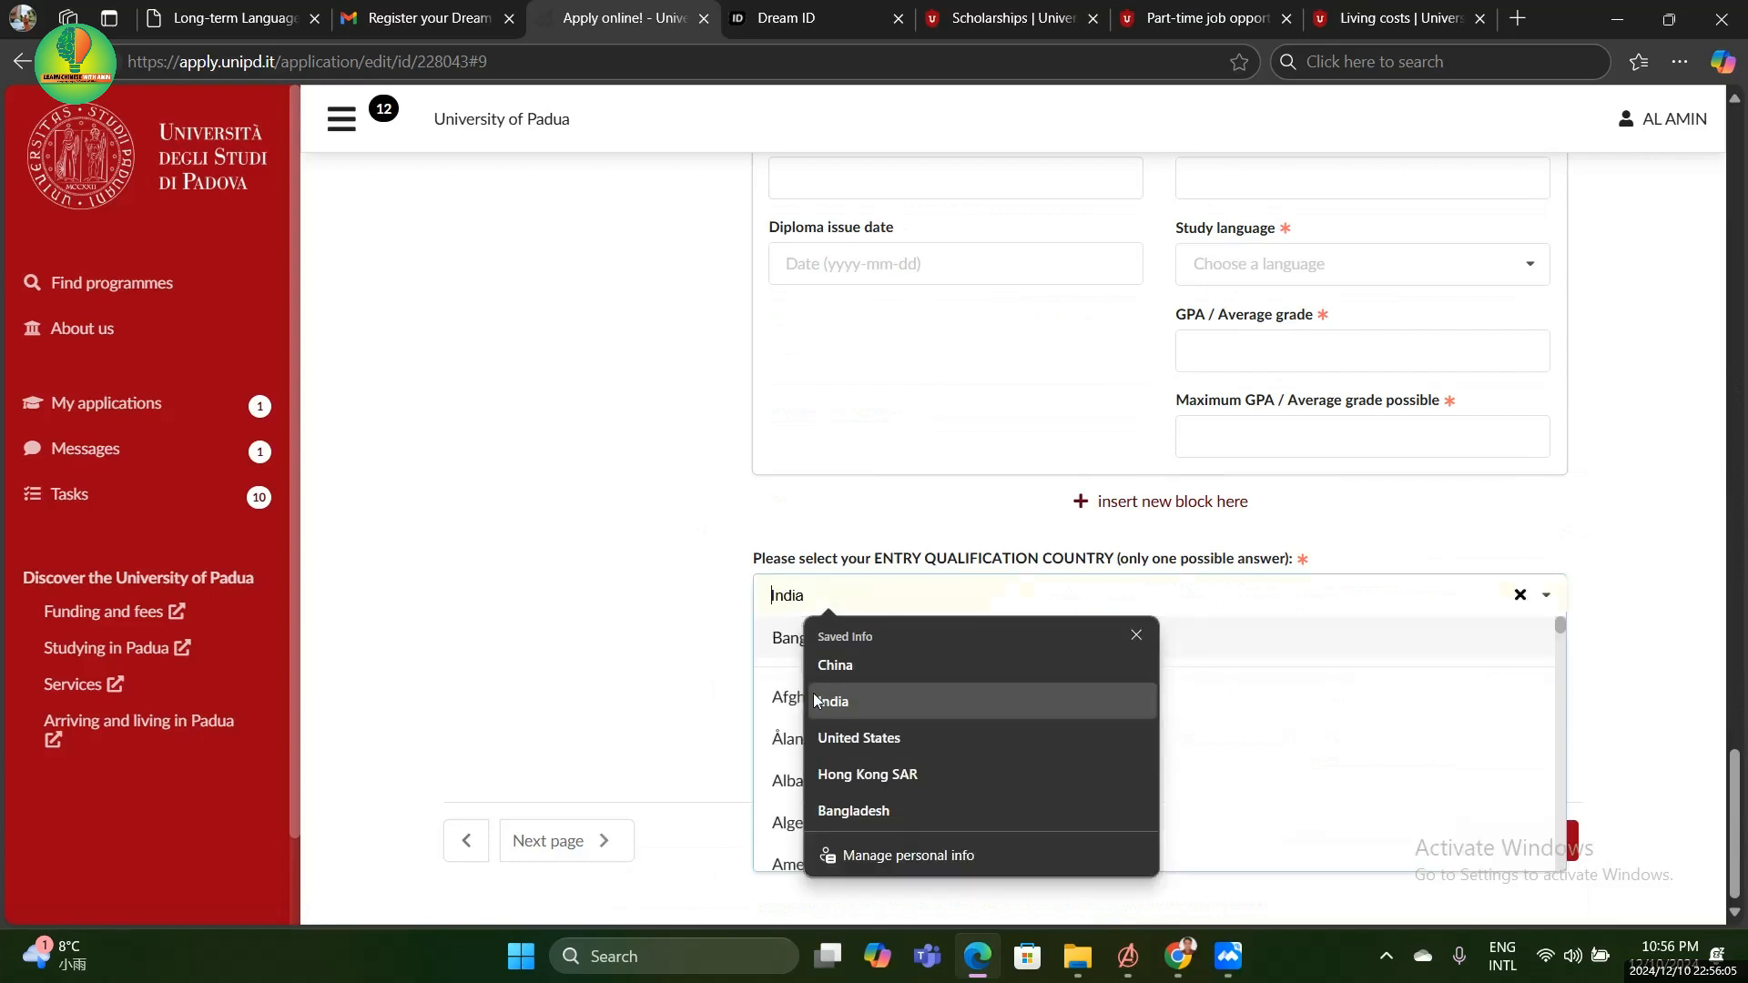
{"action": "left_click", "coordinate": [788, 640]}
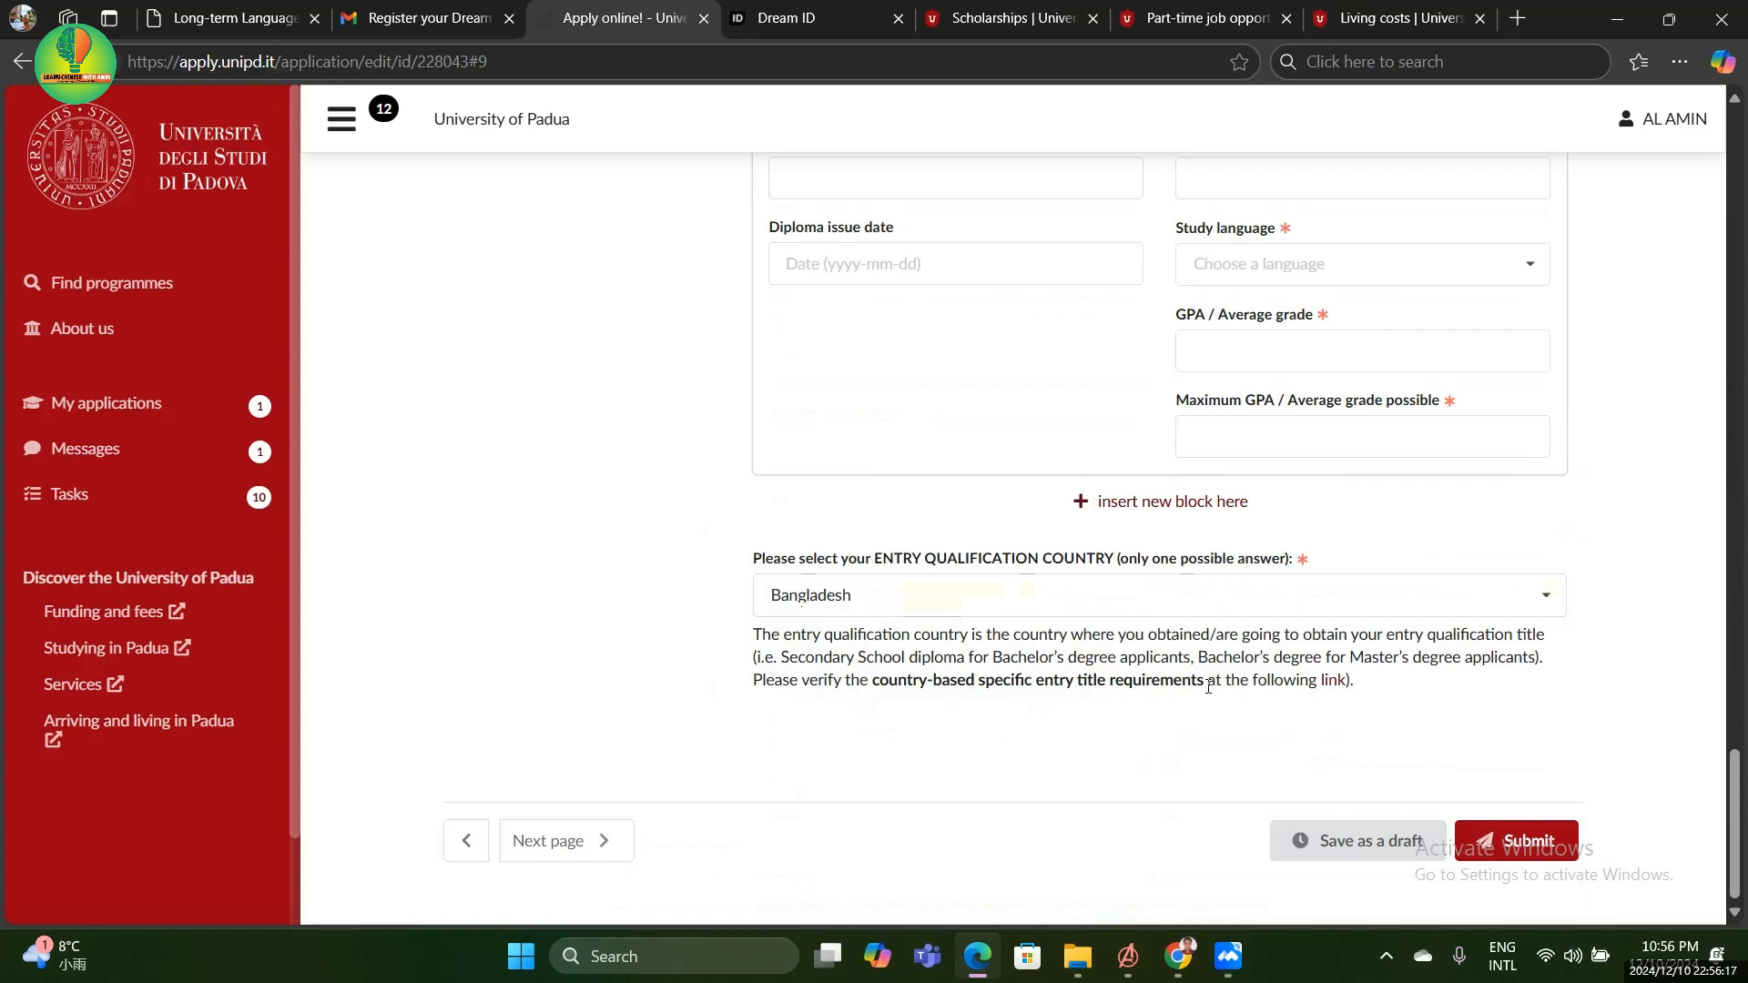
{"action": "left_click", "coordinate": [1329, 683]}
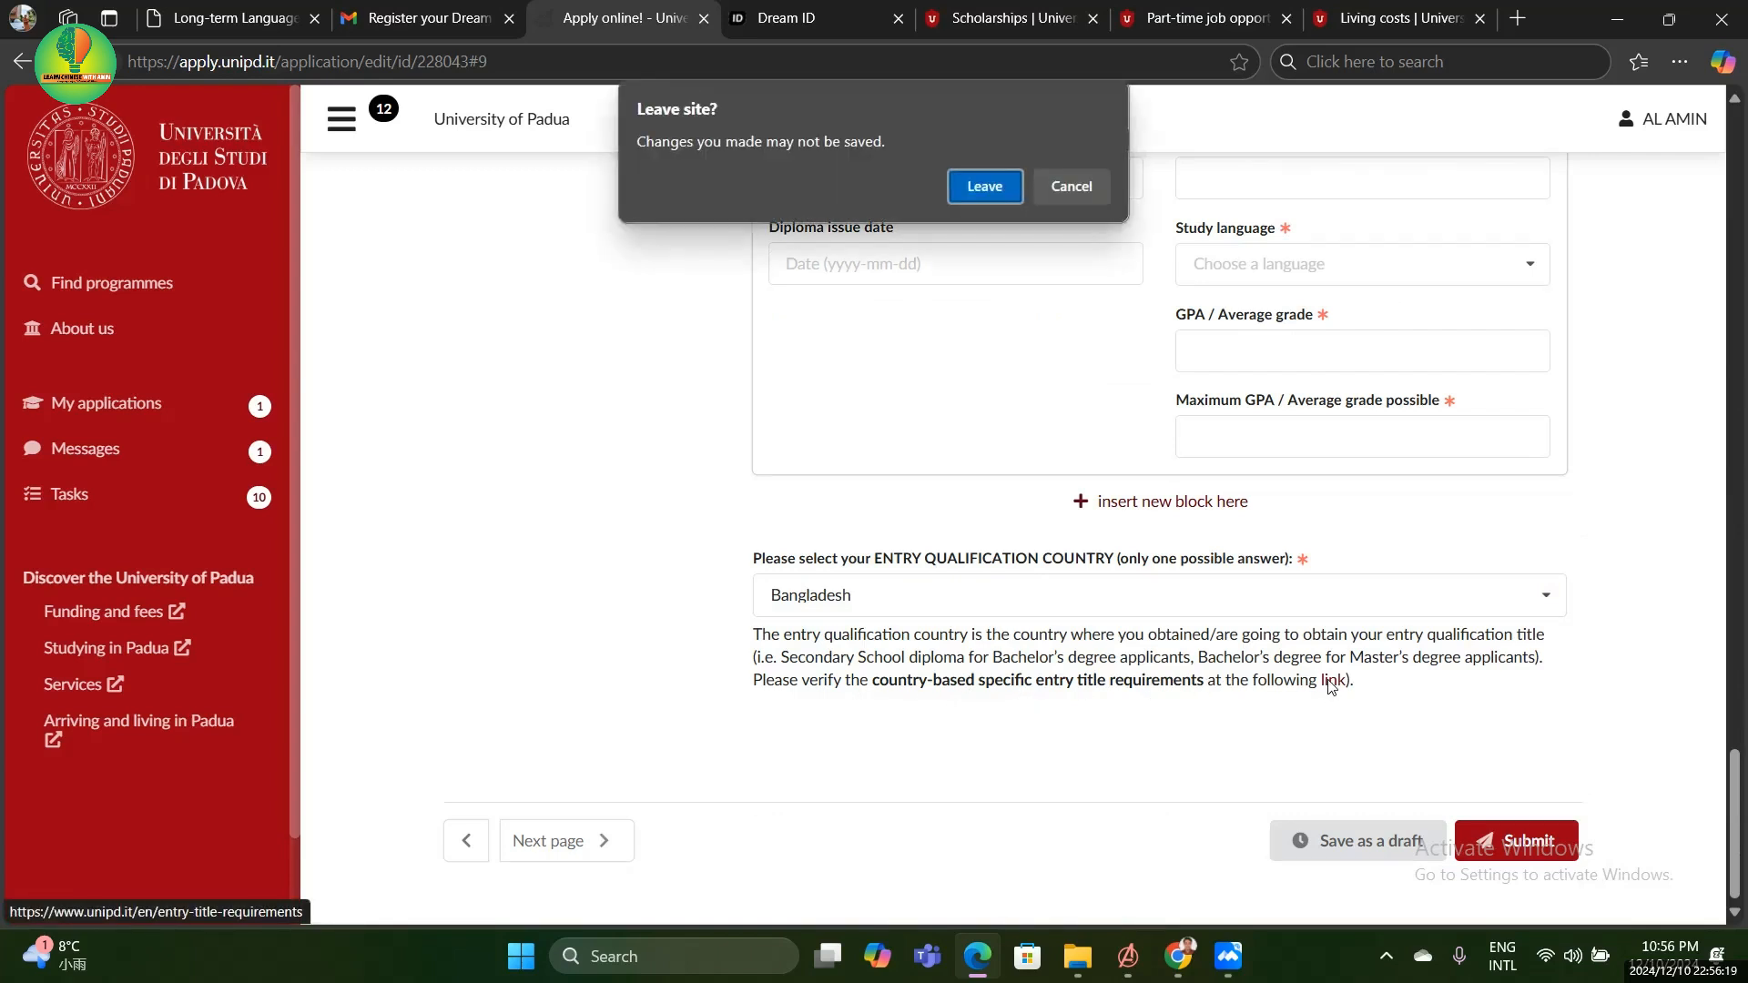
{"action": "left_click", "coordinate": [1096, 196]}
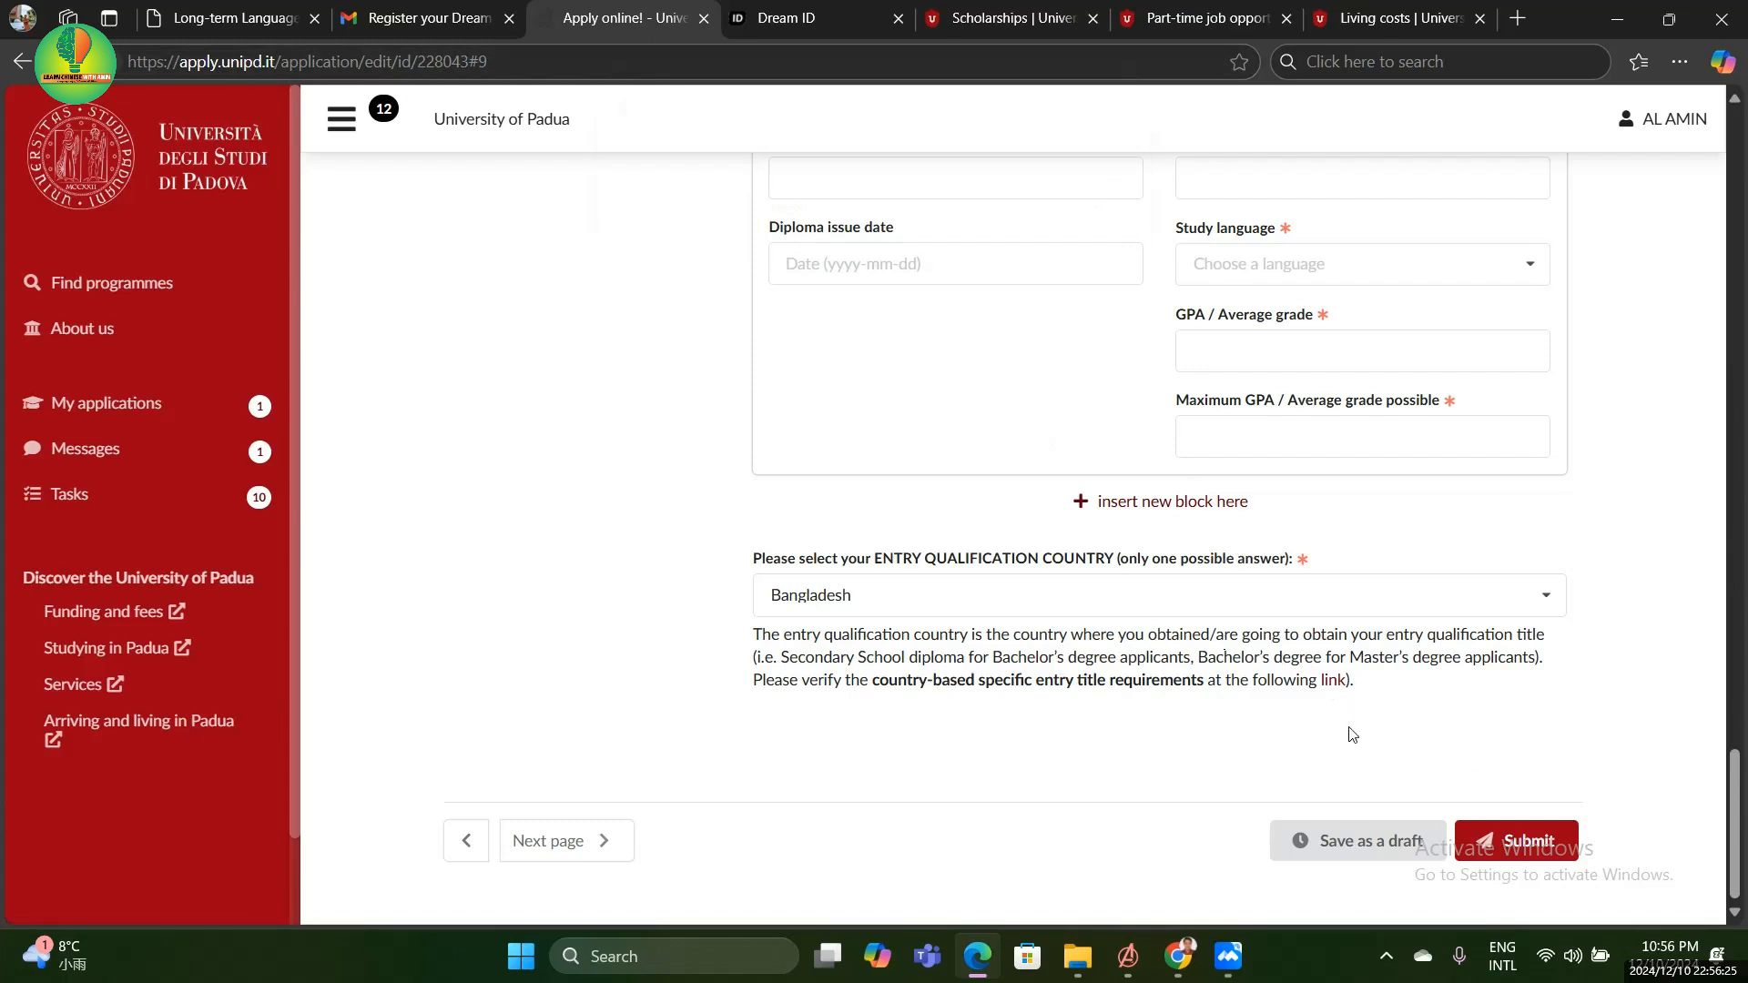
Save the Education section as a draft and request the next page of the application
{"action": "left_click", "coordinate": [1397, 835]}
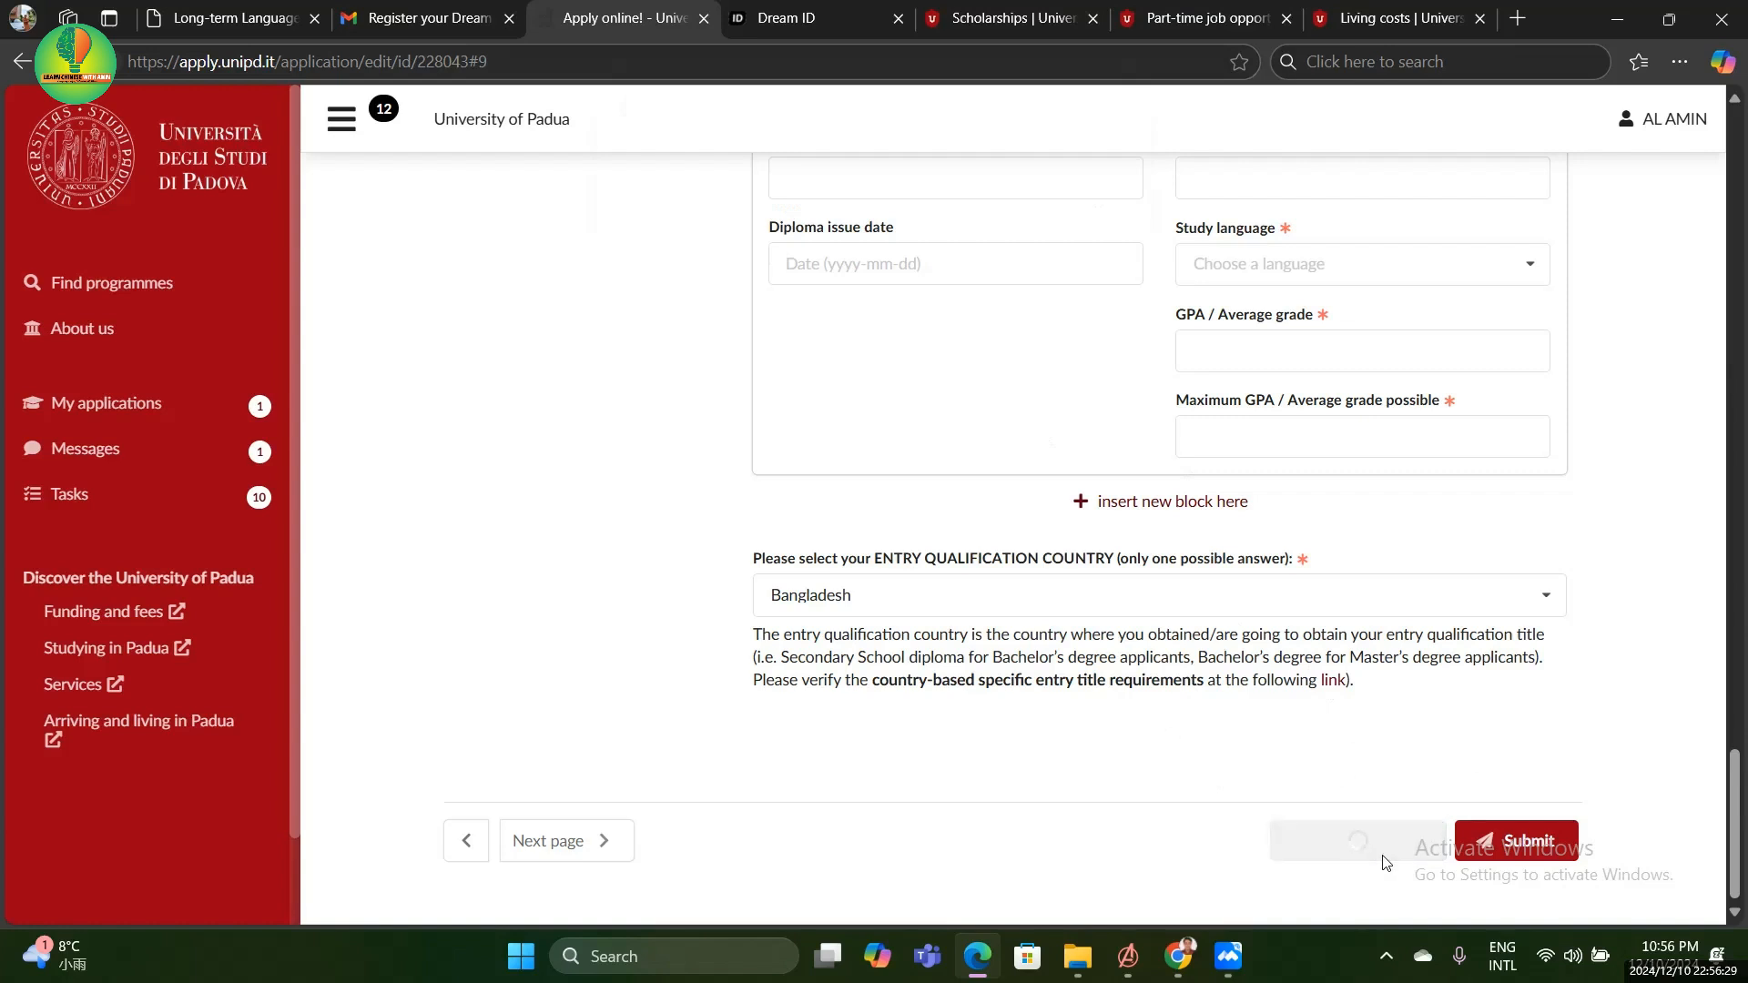
{"action": "left_click", "coordinate": [564, 838]}
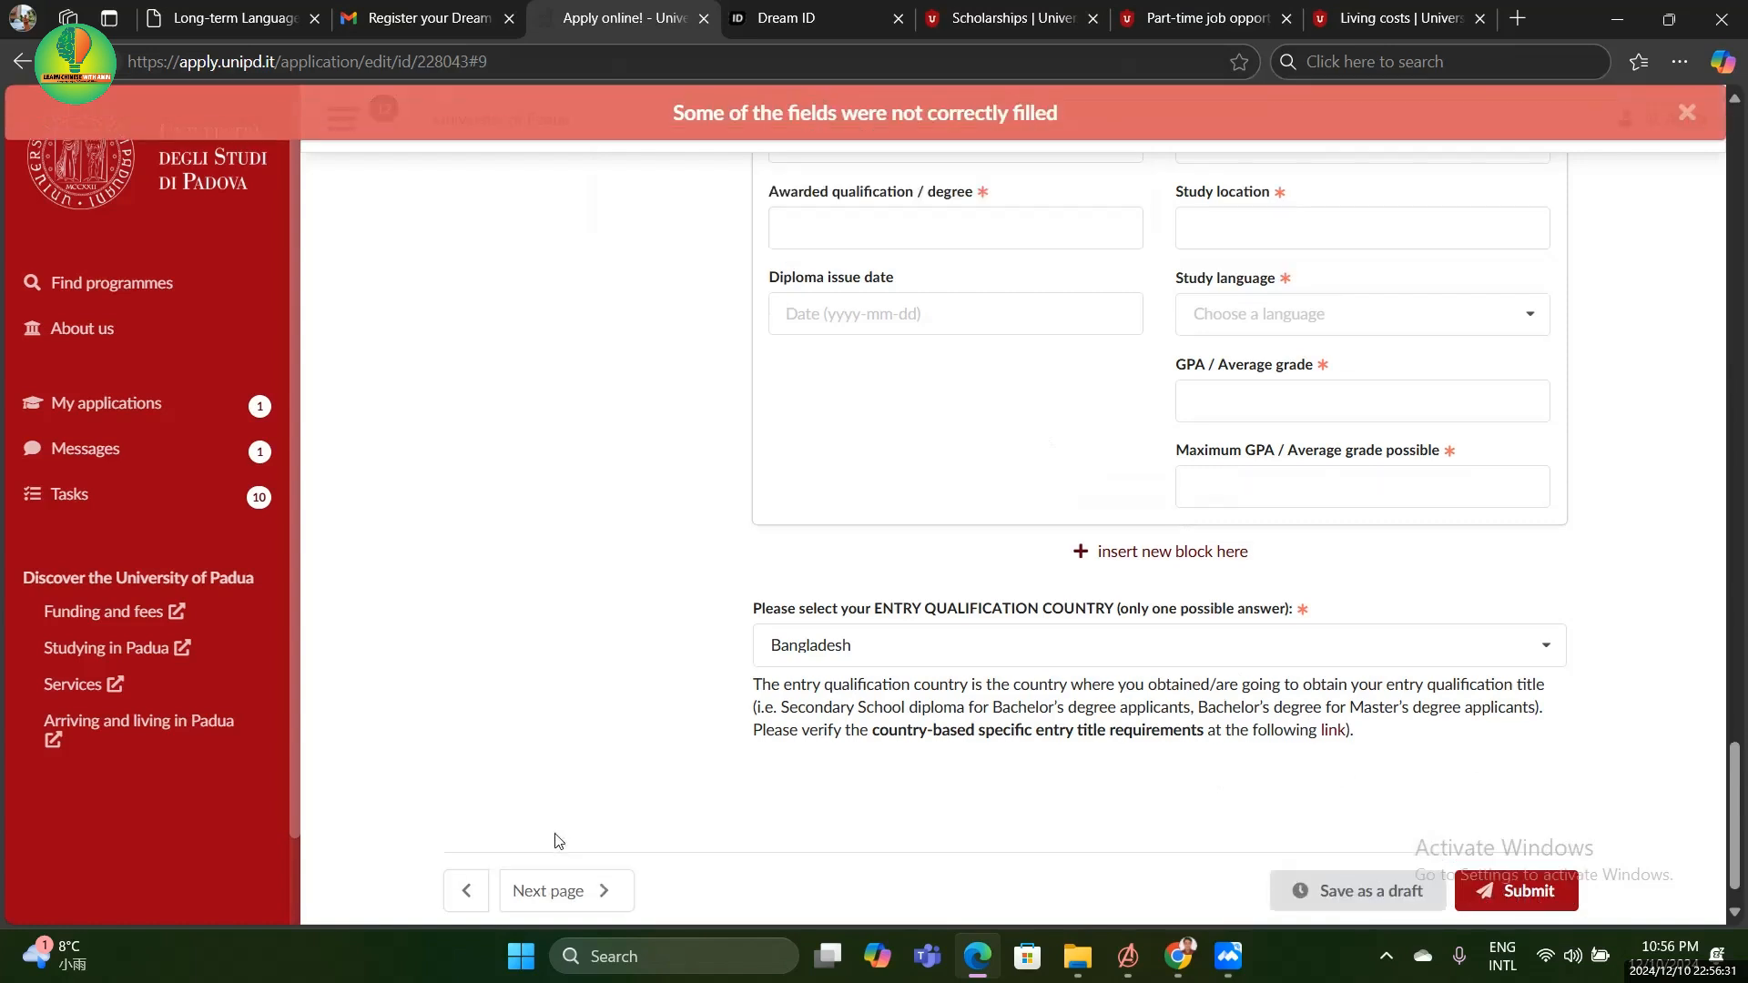
Go on to the Languages section of the application and set the native language to Bangla
{"action": "left_click", "coordinate": [550, 891]}
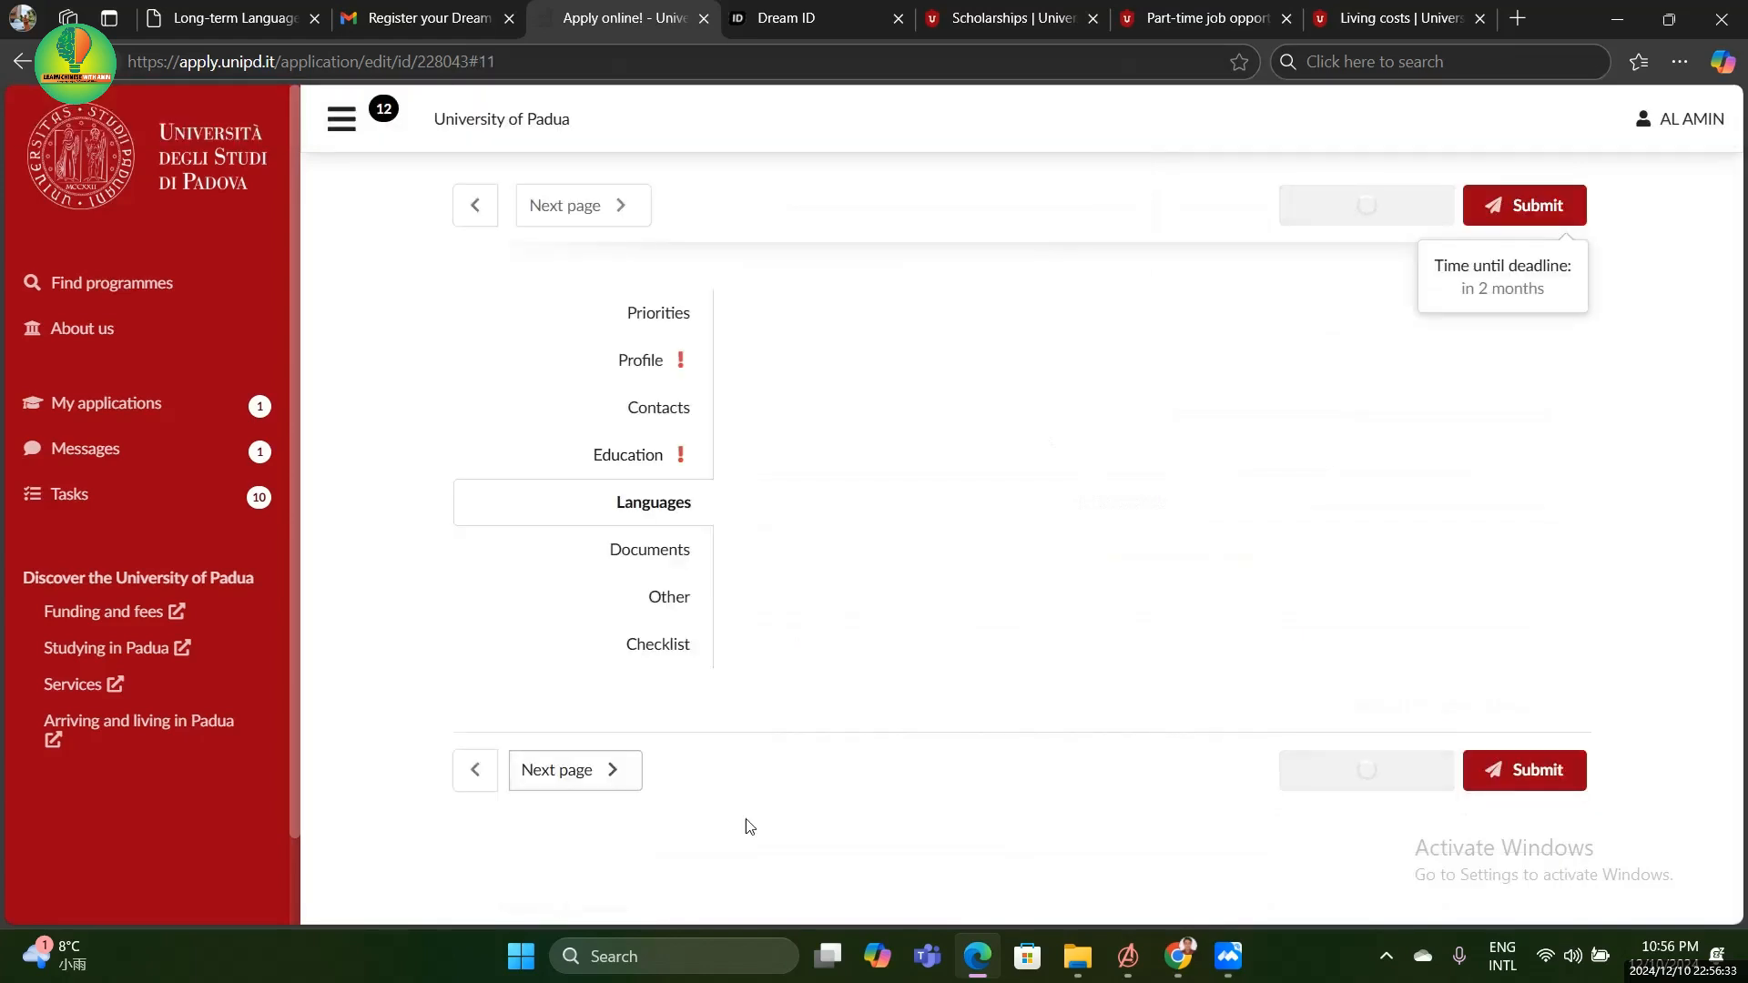
{"action": "scroll", "coordinate": [781, 583], "scroll_direction": "down", "scroll_amount": 2}
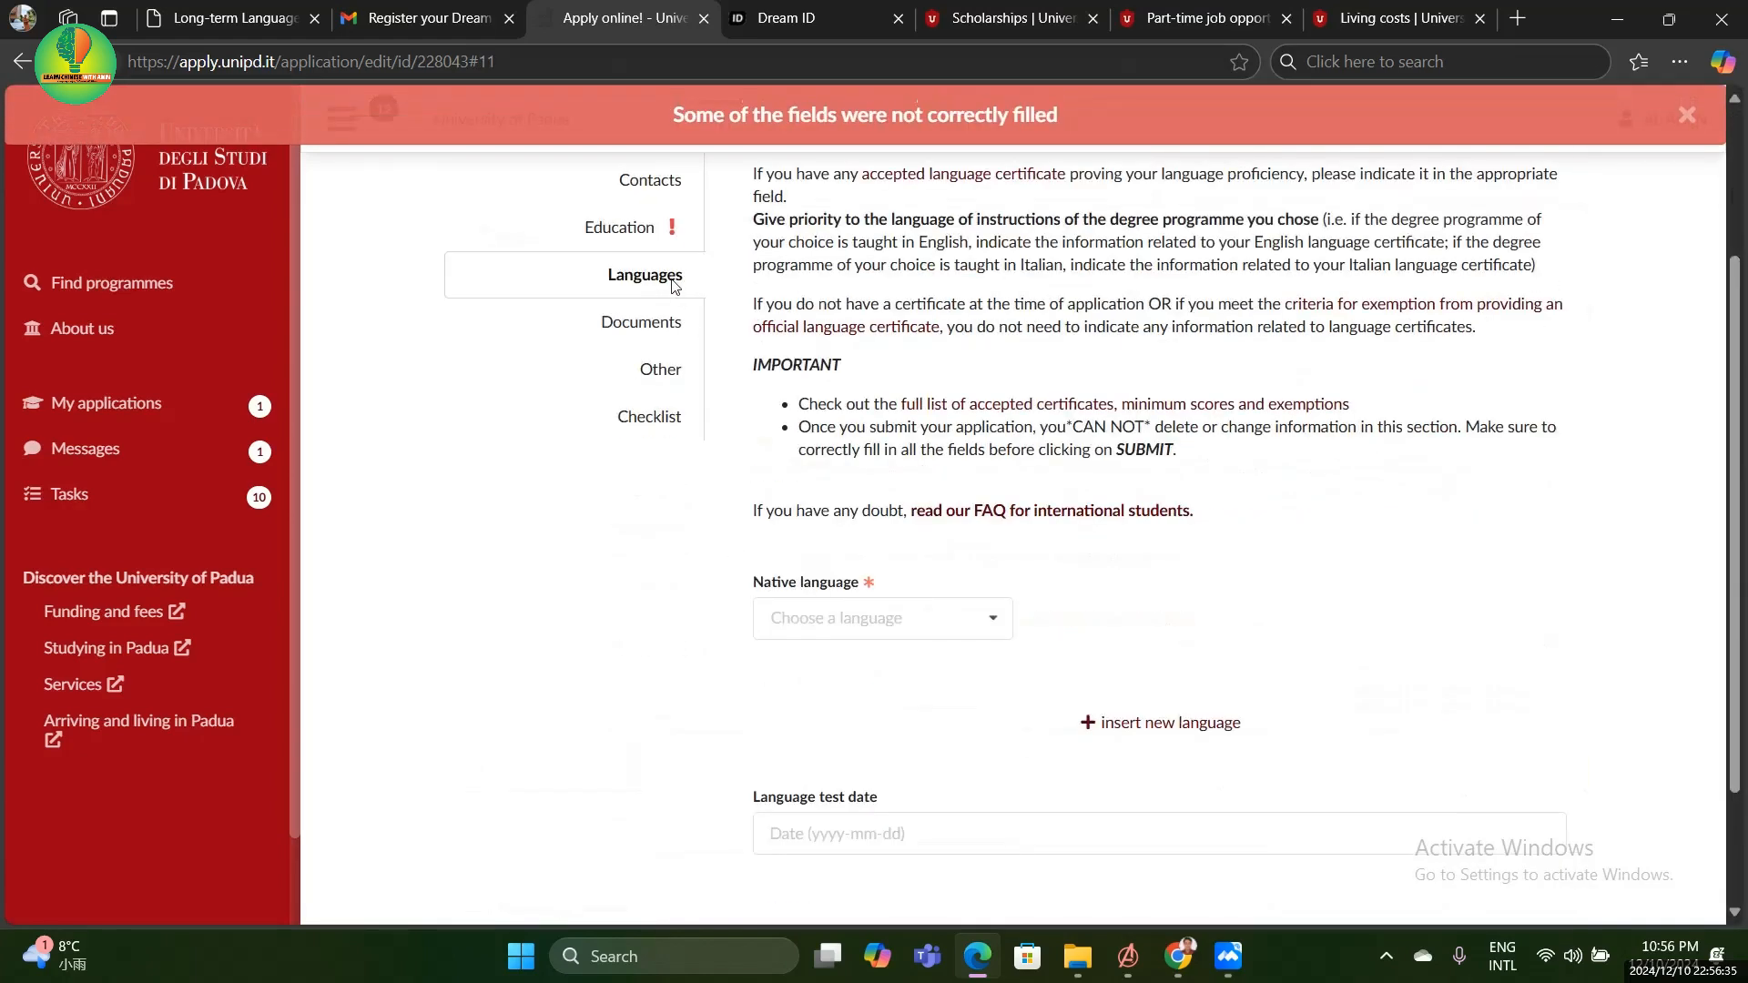
{"action": "scroll", "coordinate": [749, 369], "scroll_direction": "down", "scroll_amount": 2}
{"action": "left_click", "coordinate": [822, 455]}
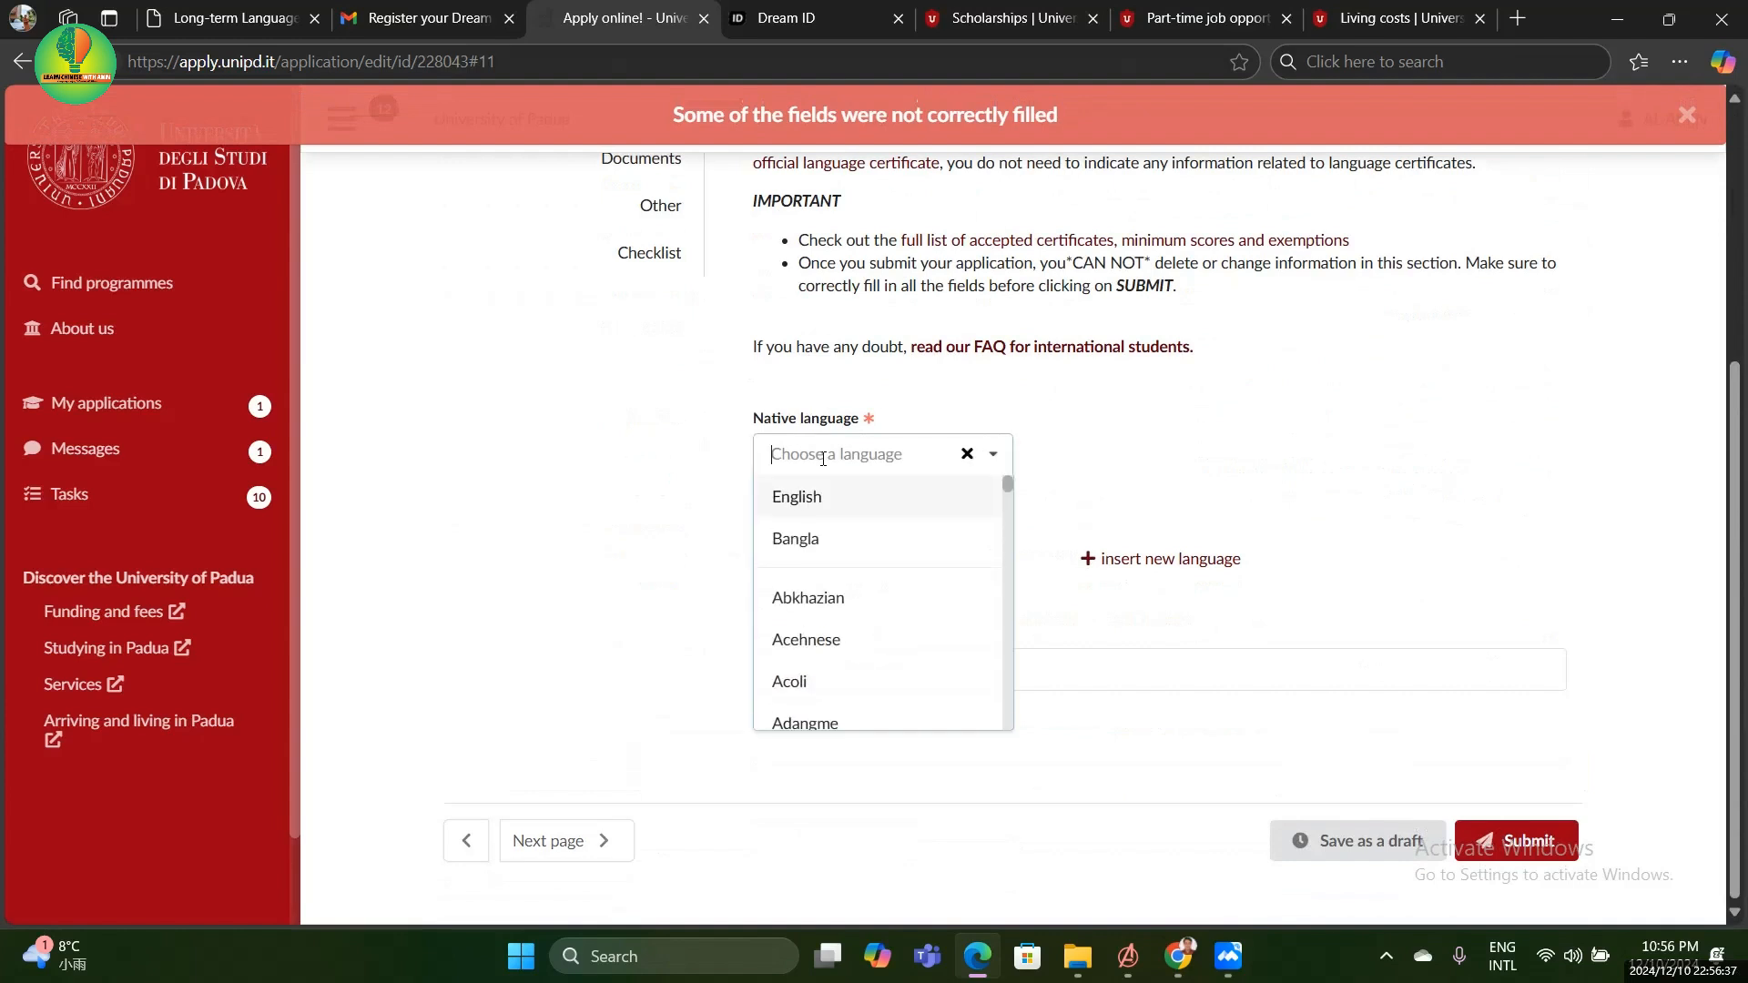
{"action": "left_click", "coordinate": [800, 538]}
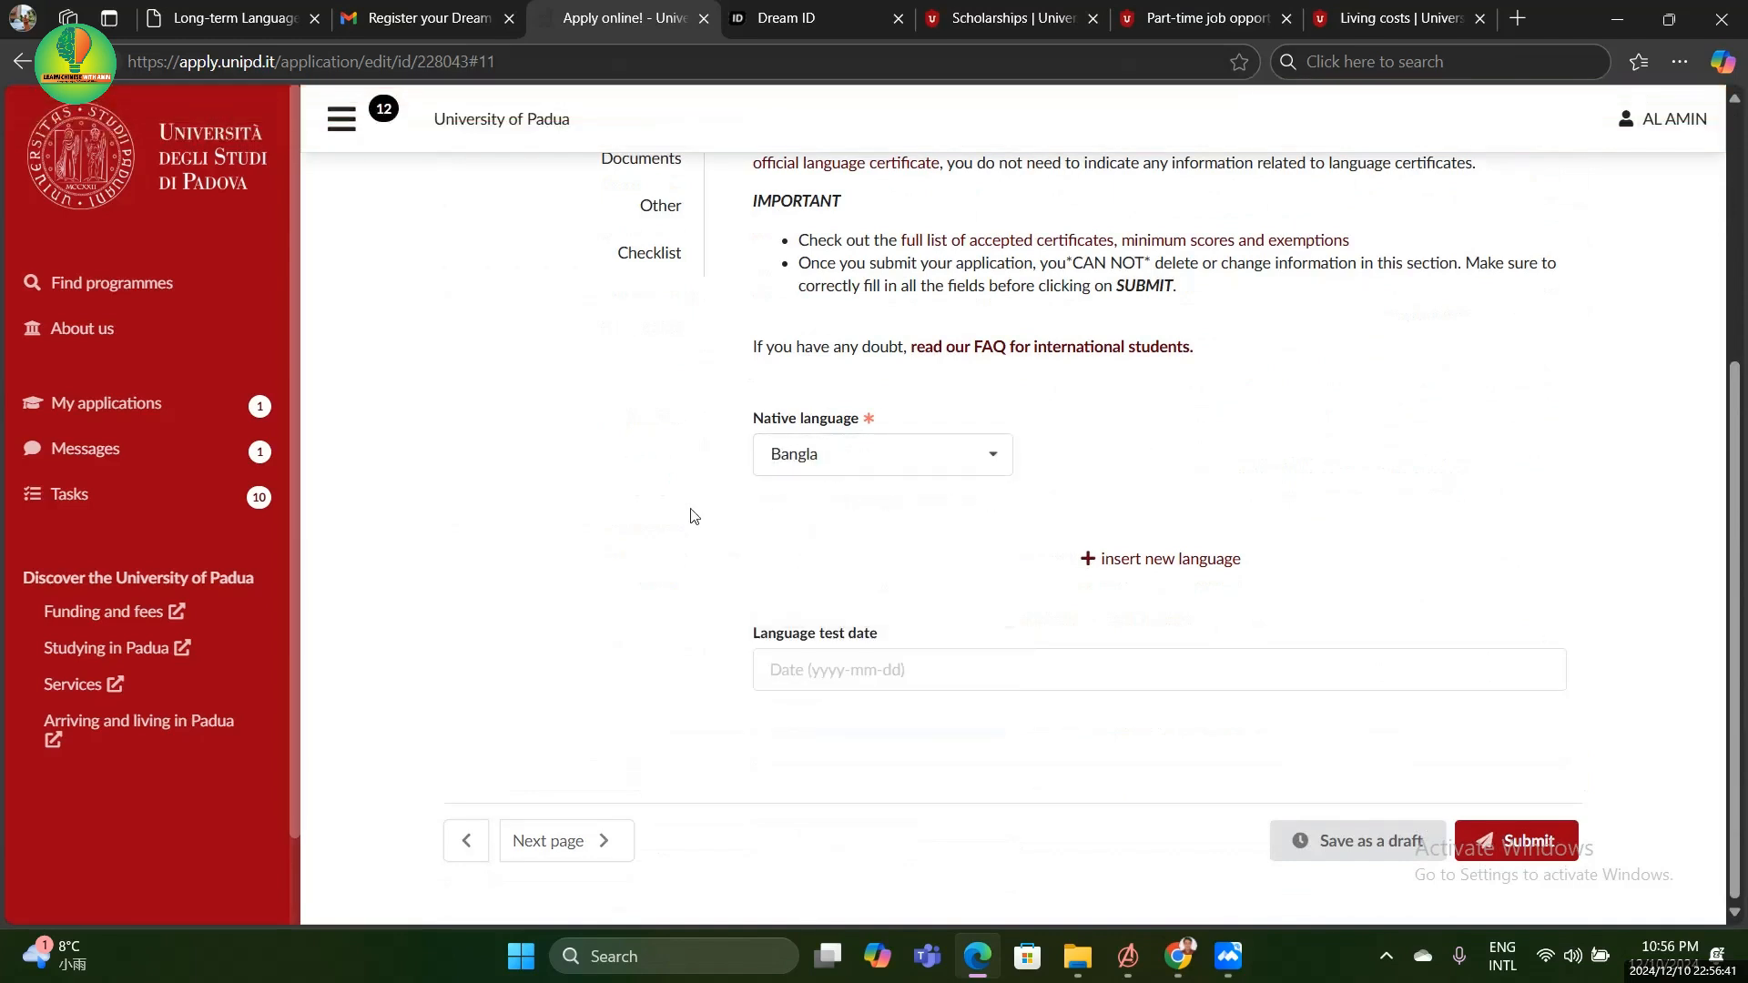
Add a foreign language block under the native language and set its language to English
{"action": "left_click", "coordinate": [1130, 560]}
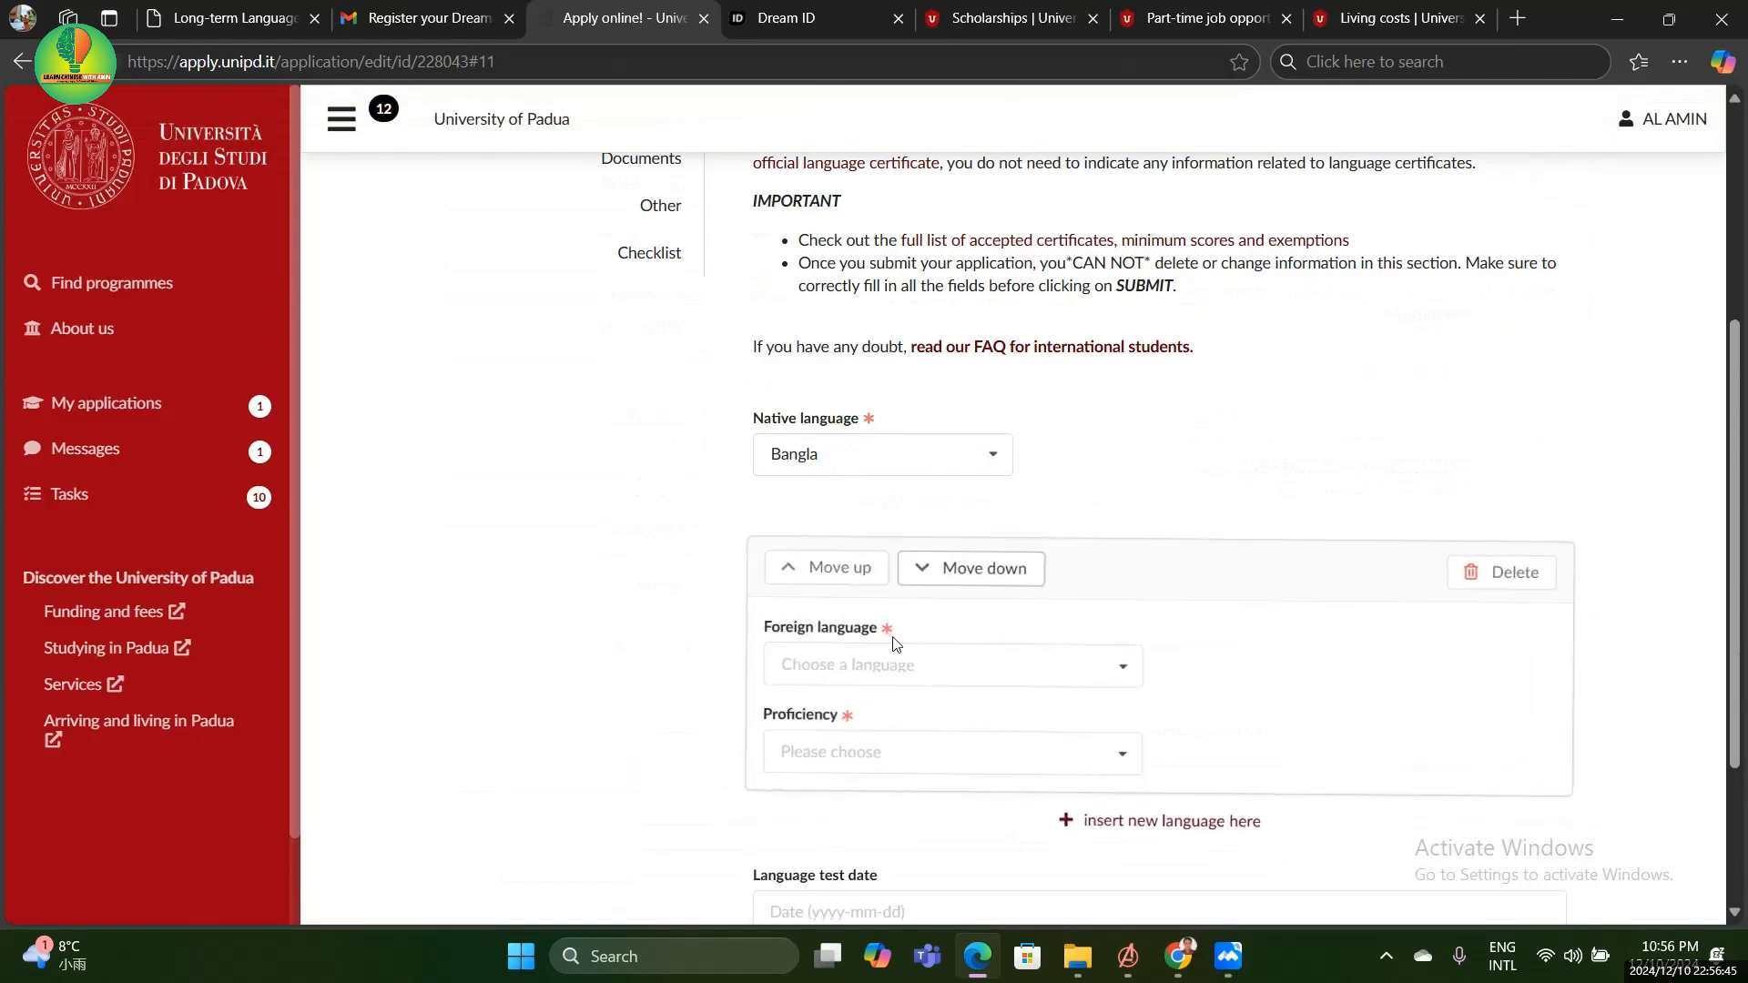
{"action": "scroll", "coordinate": [894, 643], "scroll_direction": "down", "scroll_amount": 2}
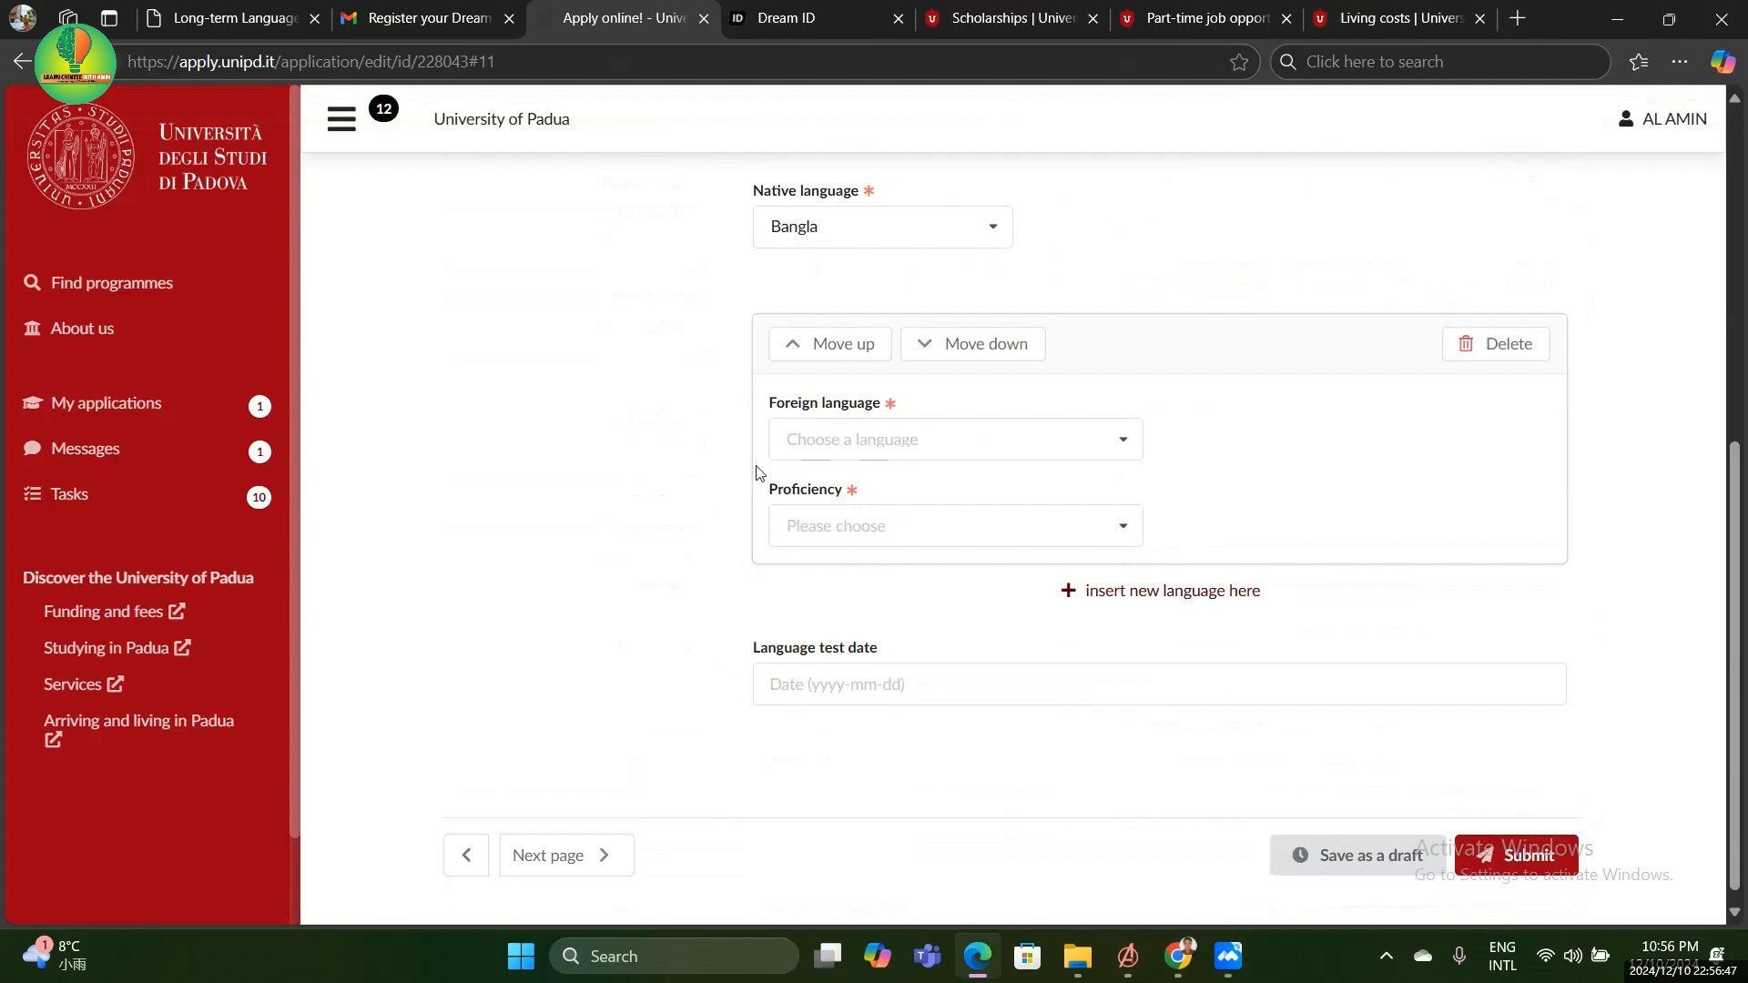
{"action": "left_click", "coordinate": [850, 440]}
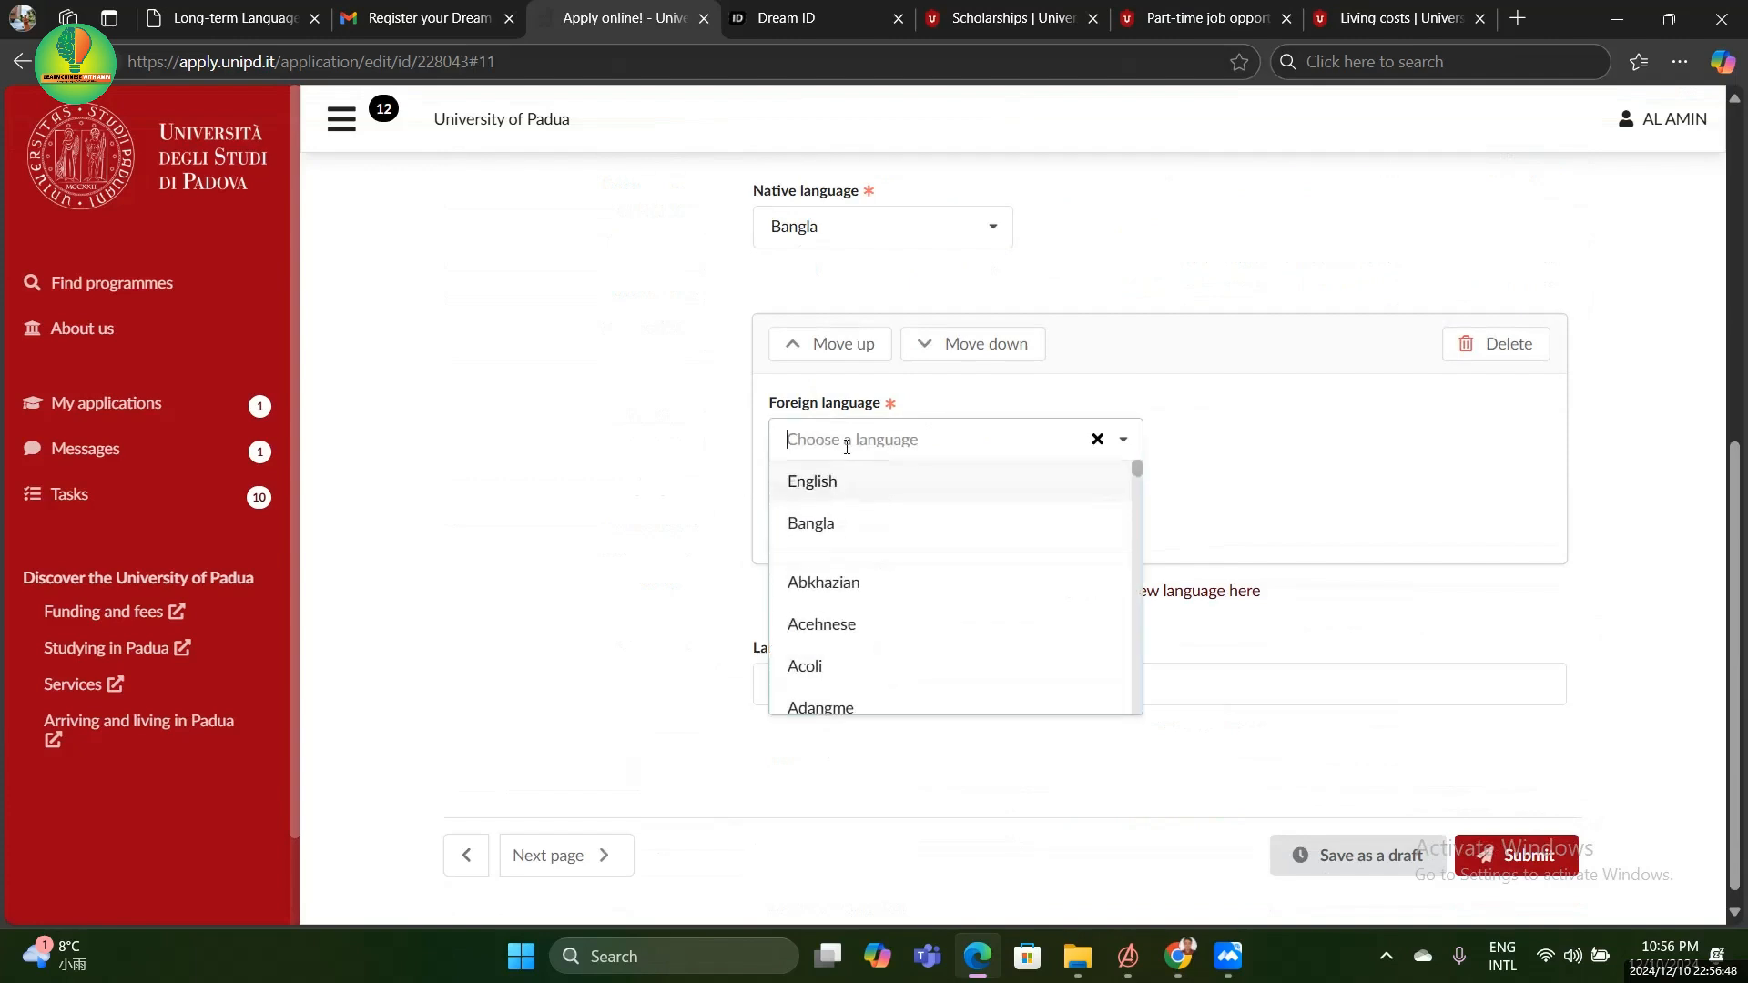
{"action": "left_click", "coordinate": [820, 492]}
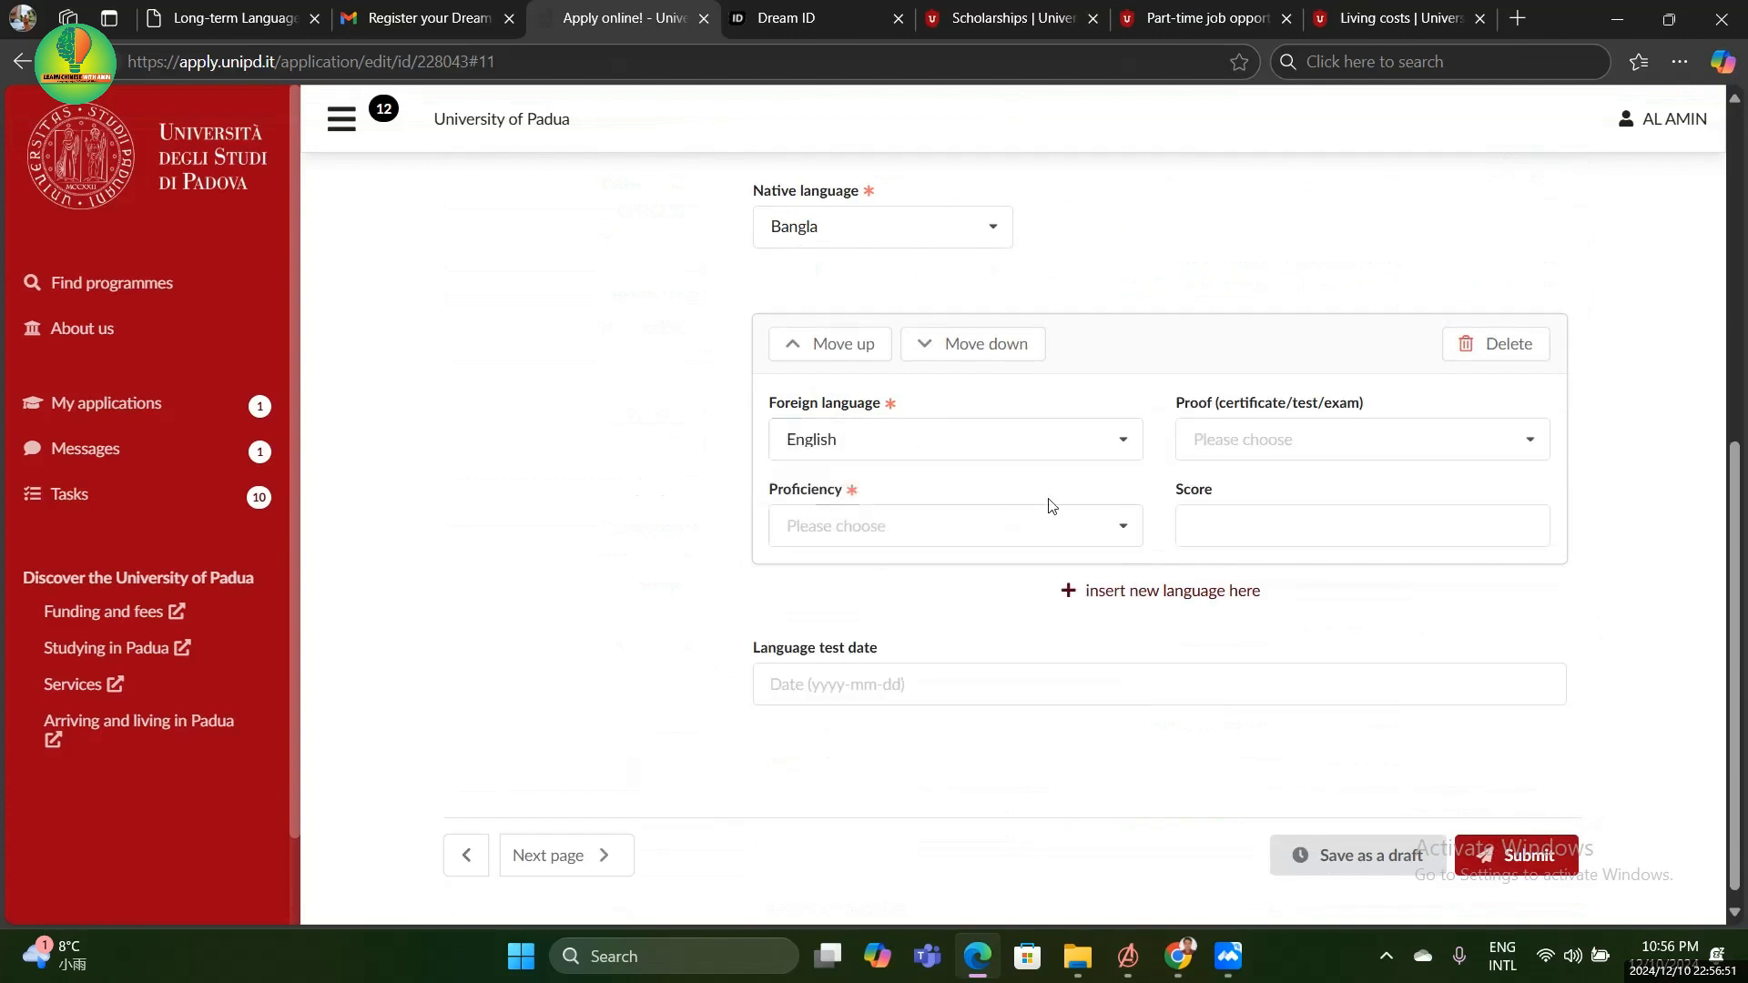
Set the proof for English to "My previous academic path was taught ENTIRELY in English"
{"action": "left_click", "coordinate": [1284, 430]}
{"action": "scroll", "coordinate": [1354, 560], "scroll_direction": "down", "scroll_amount": 4}
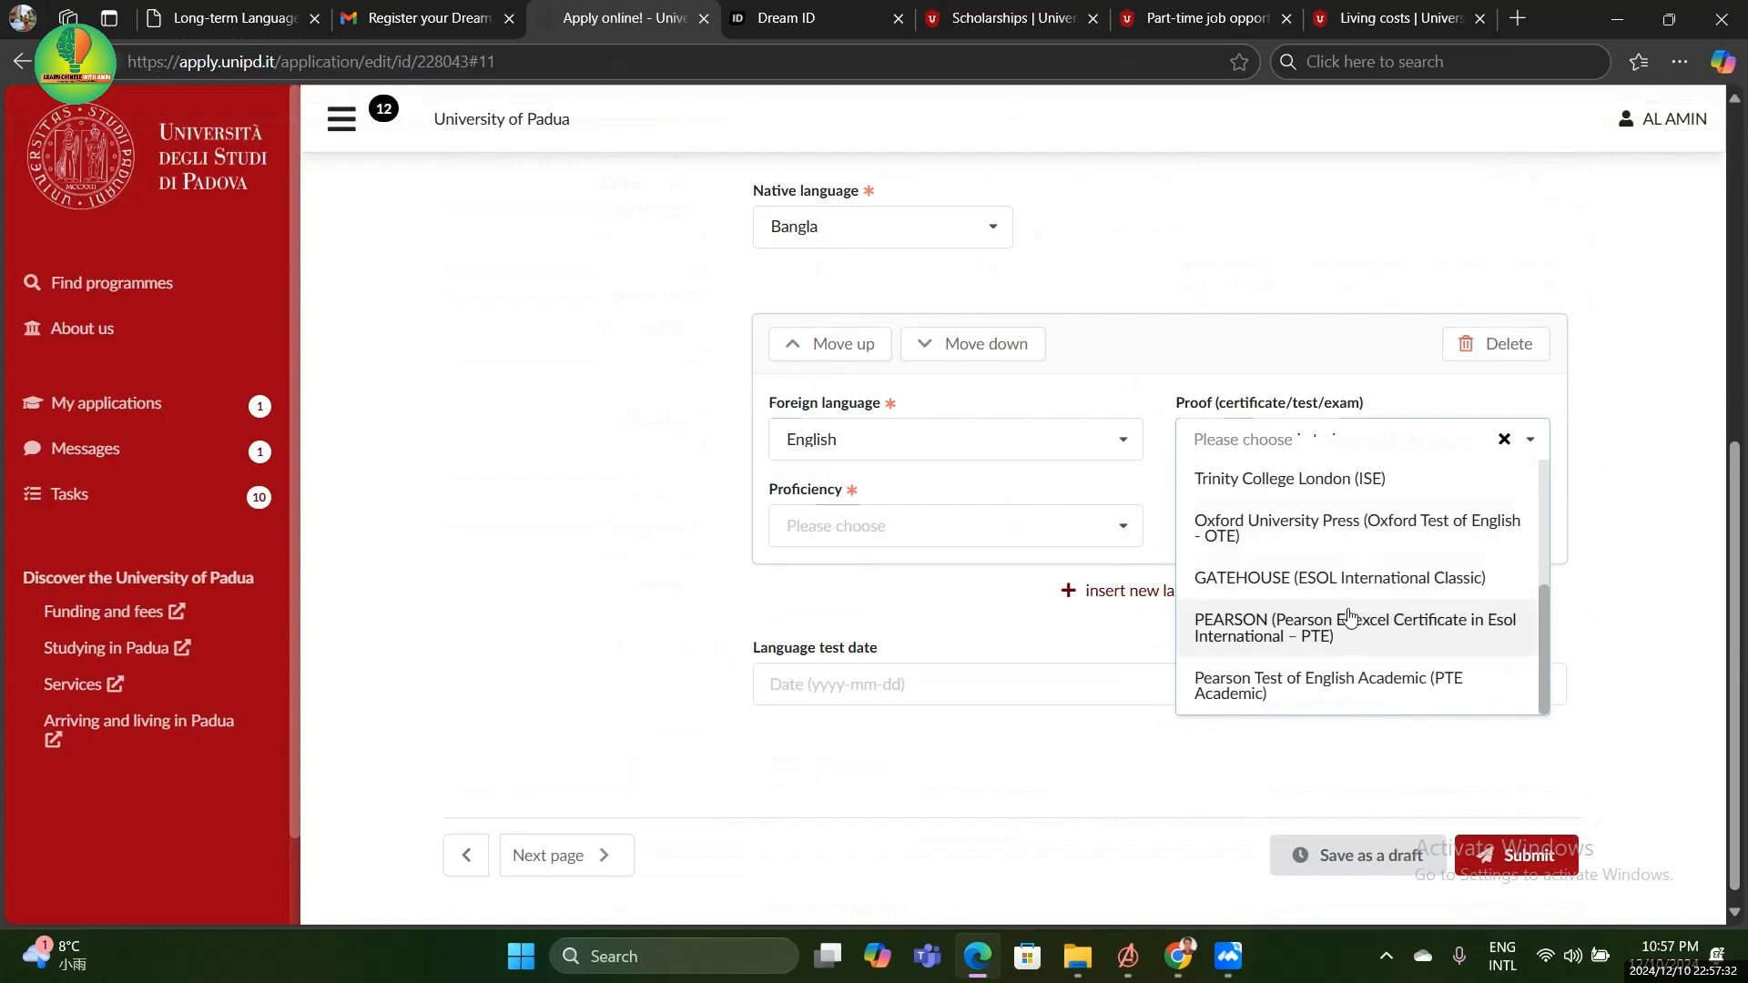
{"action": "scroll", "coordinate": [1348, 619], "scroll_direction": "up", "scroll_amount": 4}
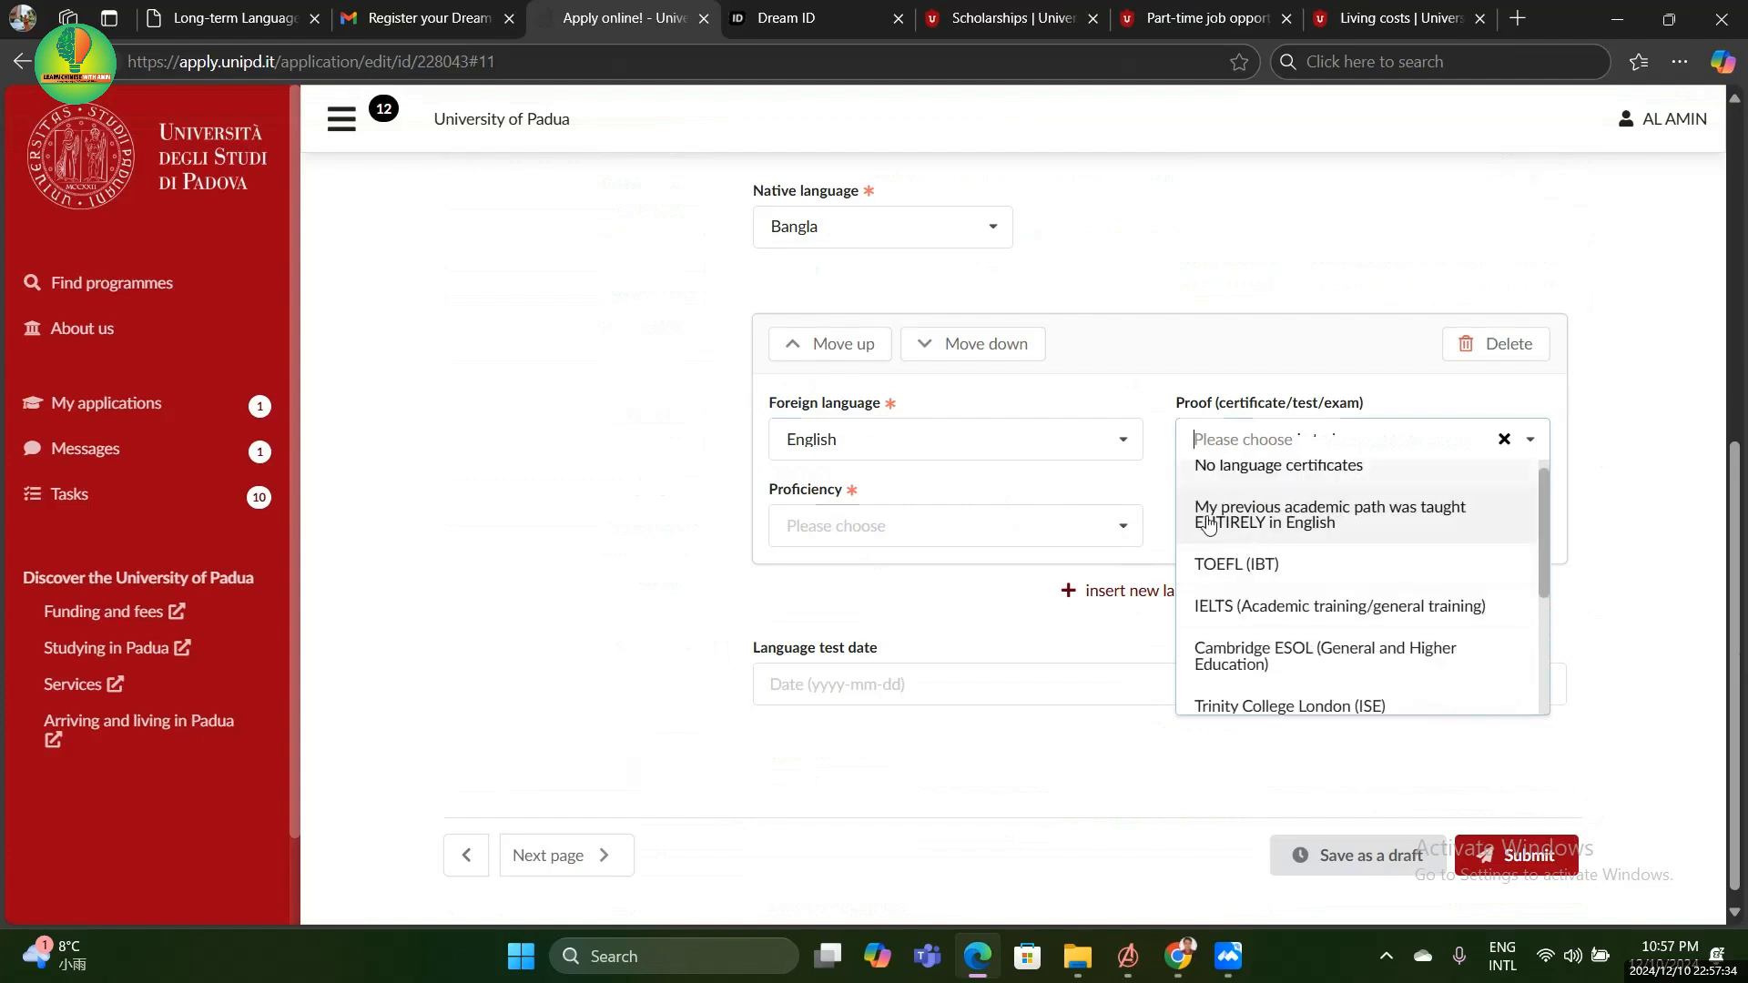
{"action": "left_click", "coordinate": [1284, 526]}
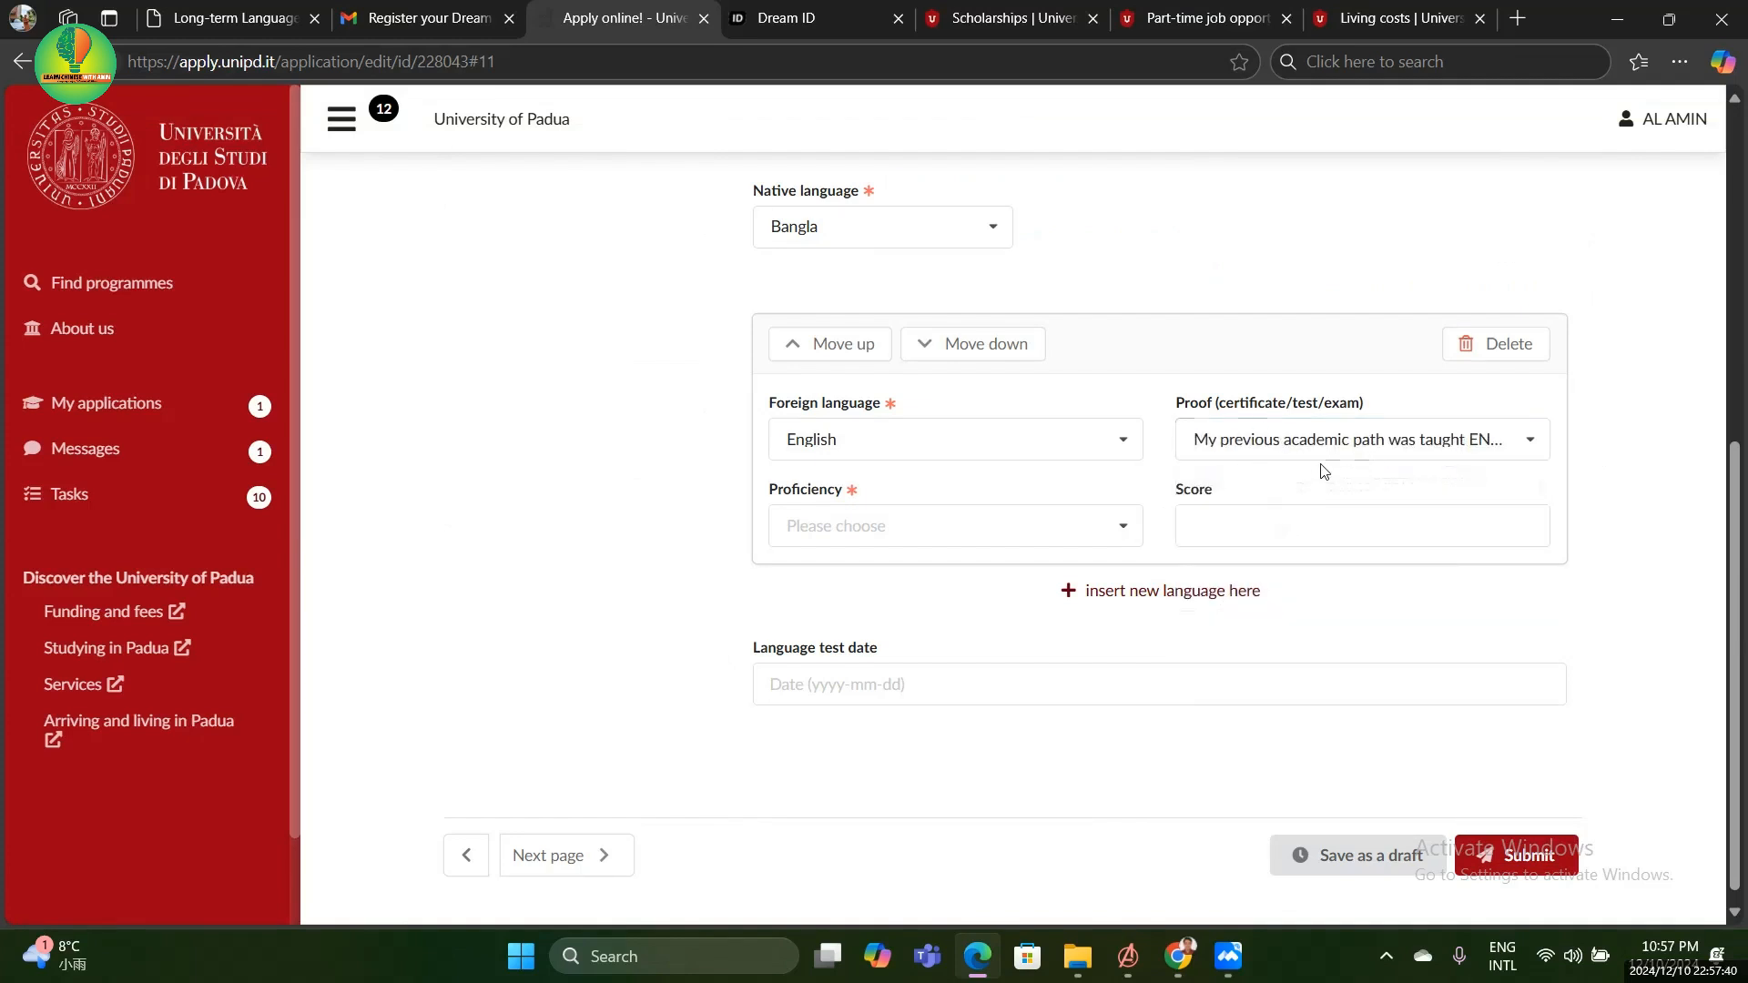
Look through the accepted English certificates and tests offered as proof, keeping the selected academic path option
{"action": "left_click", "coordinate": [1294, 443]}
{"action": "scroll", "coordinate": [1287, 601], "scroll_direction": "down", "scroll_amount": 4}
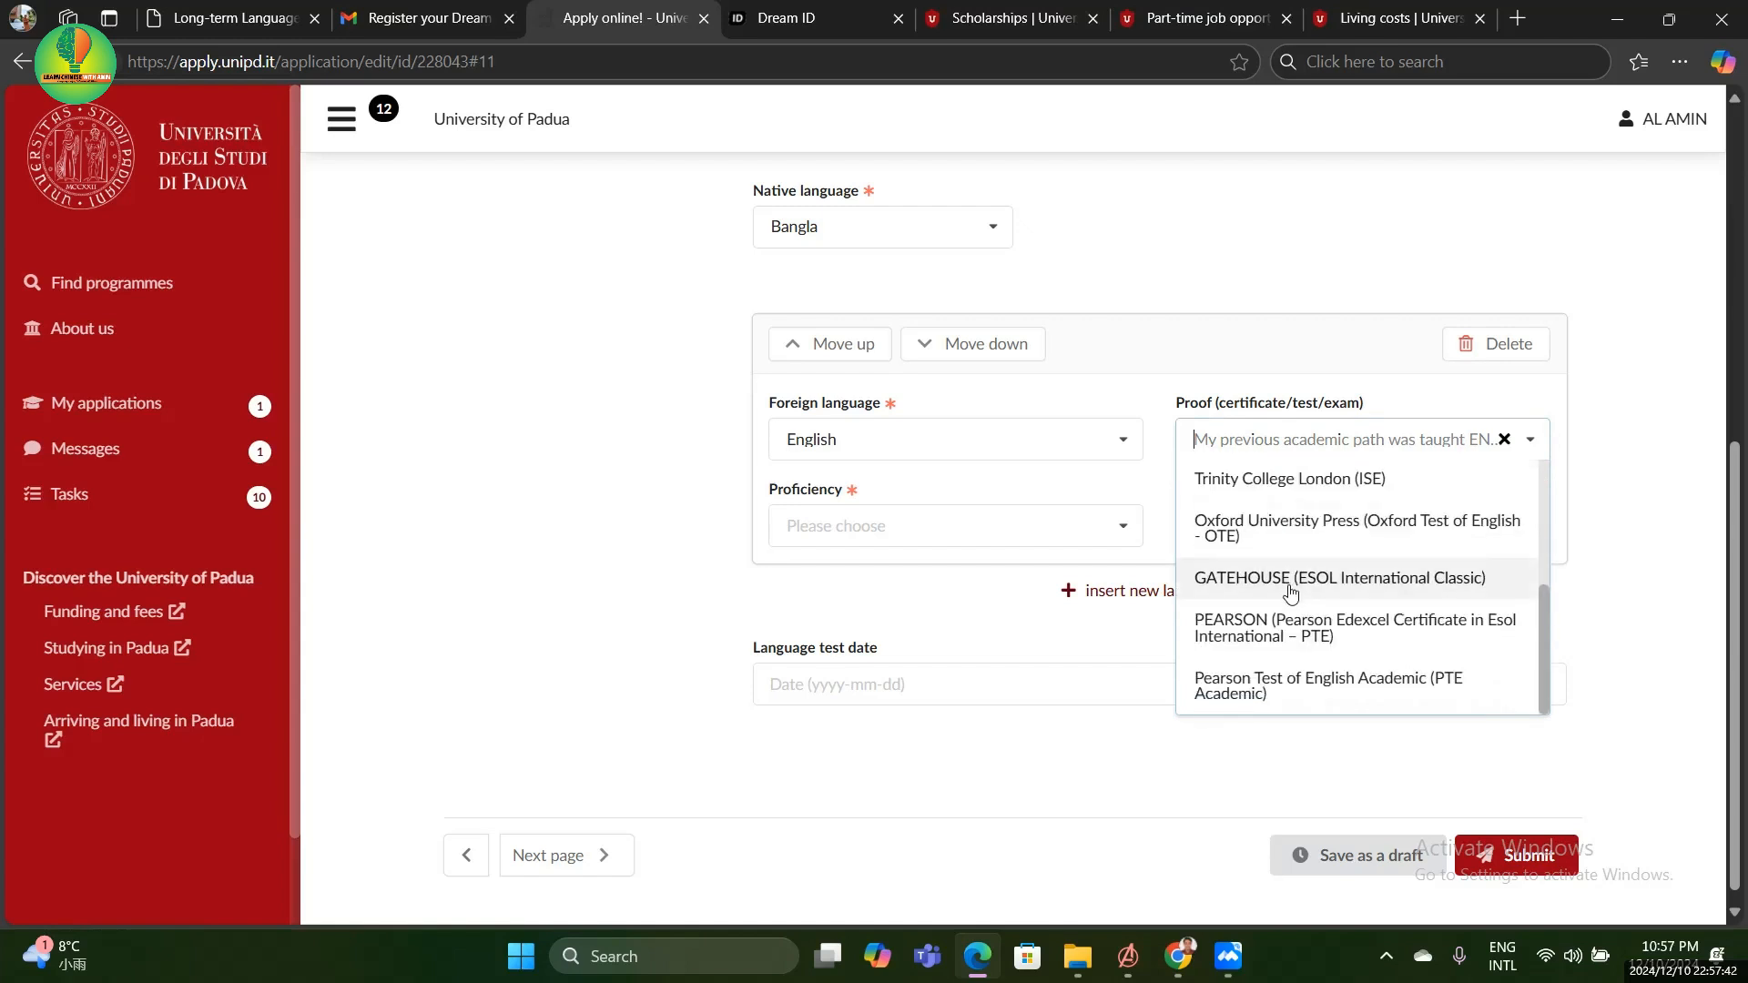
{"action": "scroll", "coordinate": [1281, 622], "scroll_direction": "up", "scroll_amount": 3}
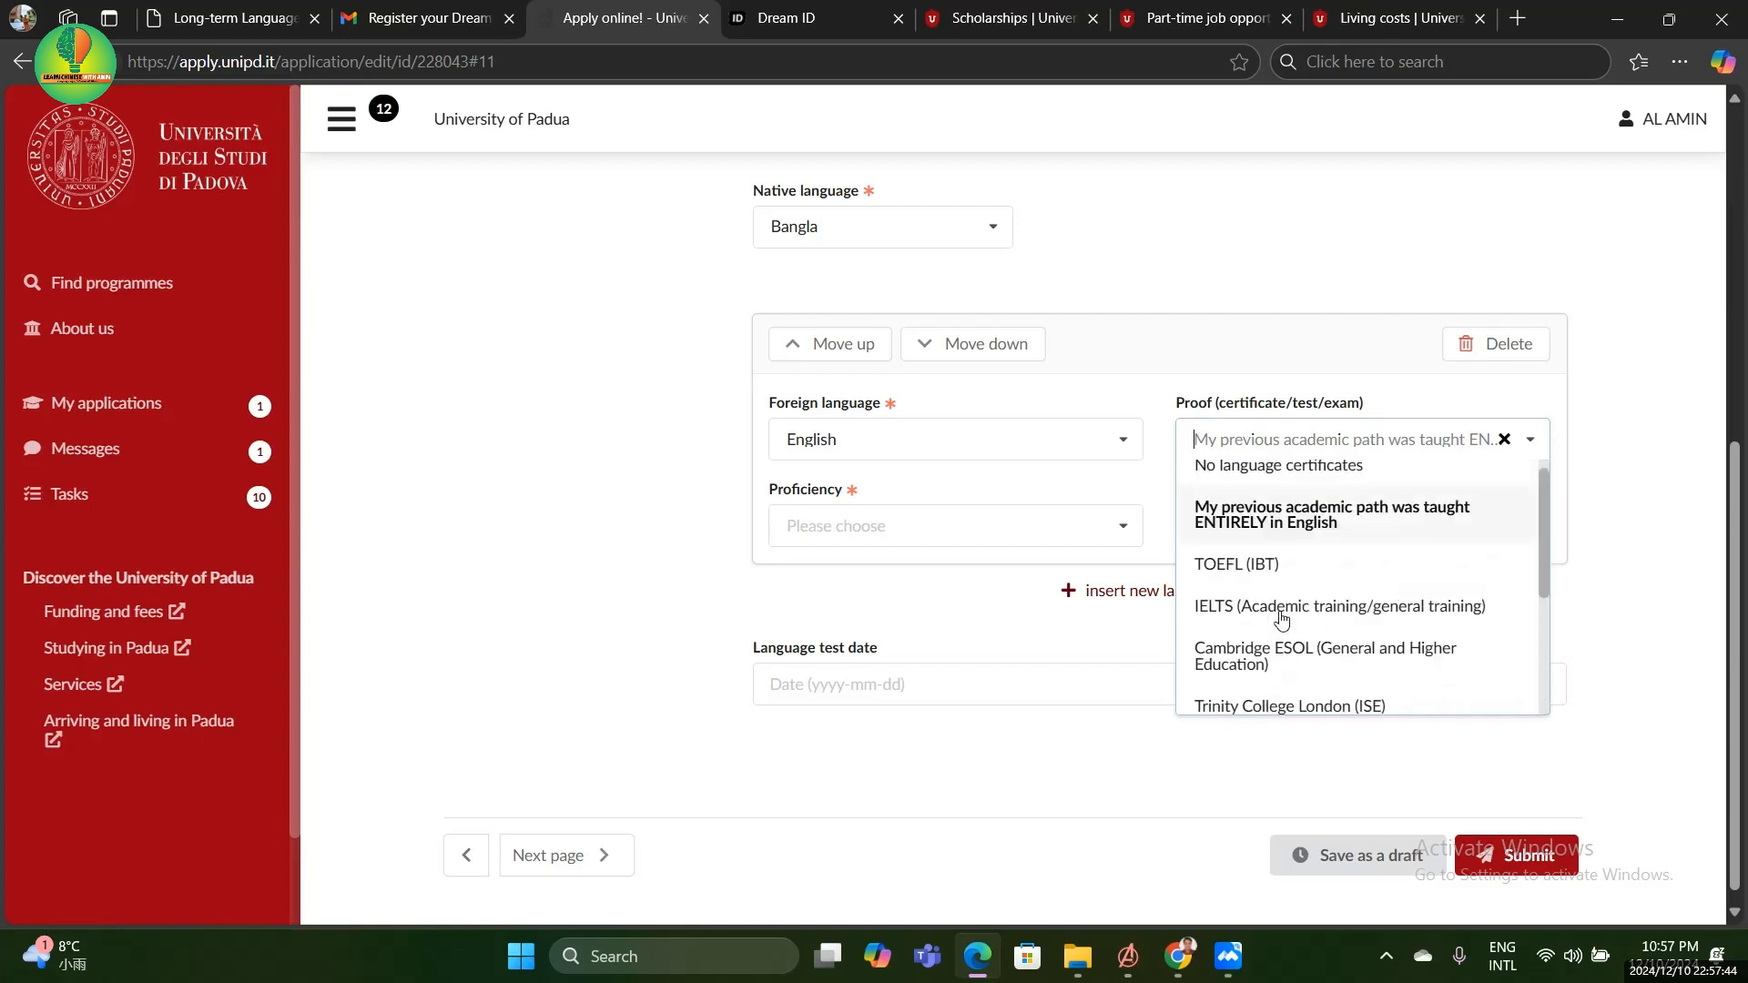
{"action": "scroll", "coordinate": [1282, 623], "scroll_direction": "down", "scroll_amount": 3}
{"action": "scroll", "coordinate": [1282, 622], "scroll_direction": "up", "scroll_amount": 3}
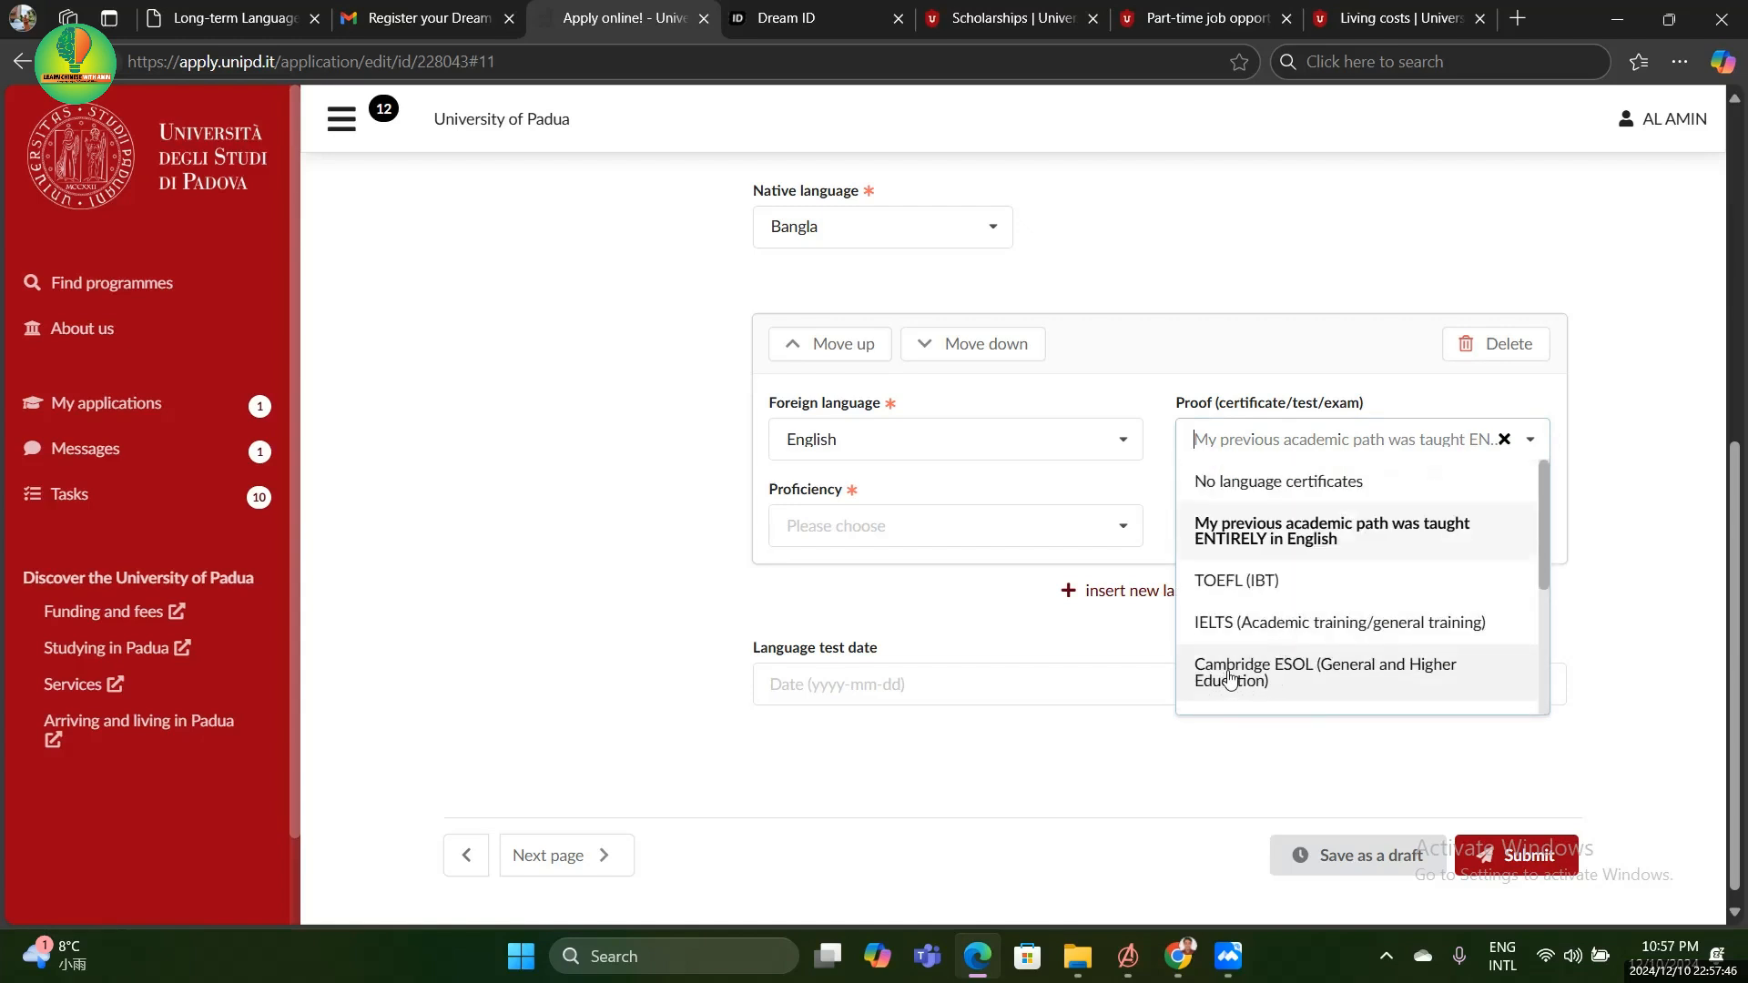
{"action": "scroll", "coordinate": [1300, 669], "scroll_direction": "down", "scroll_amount": 1}
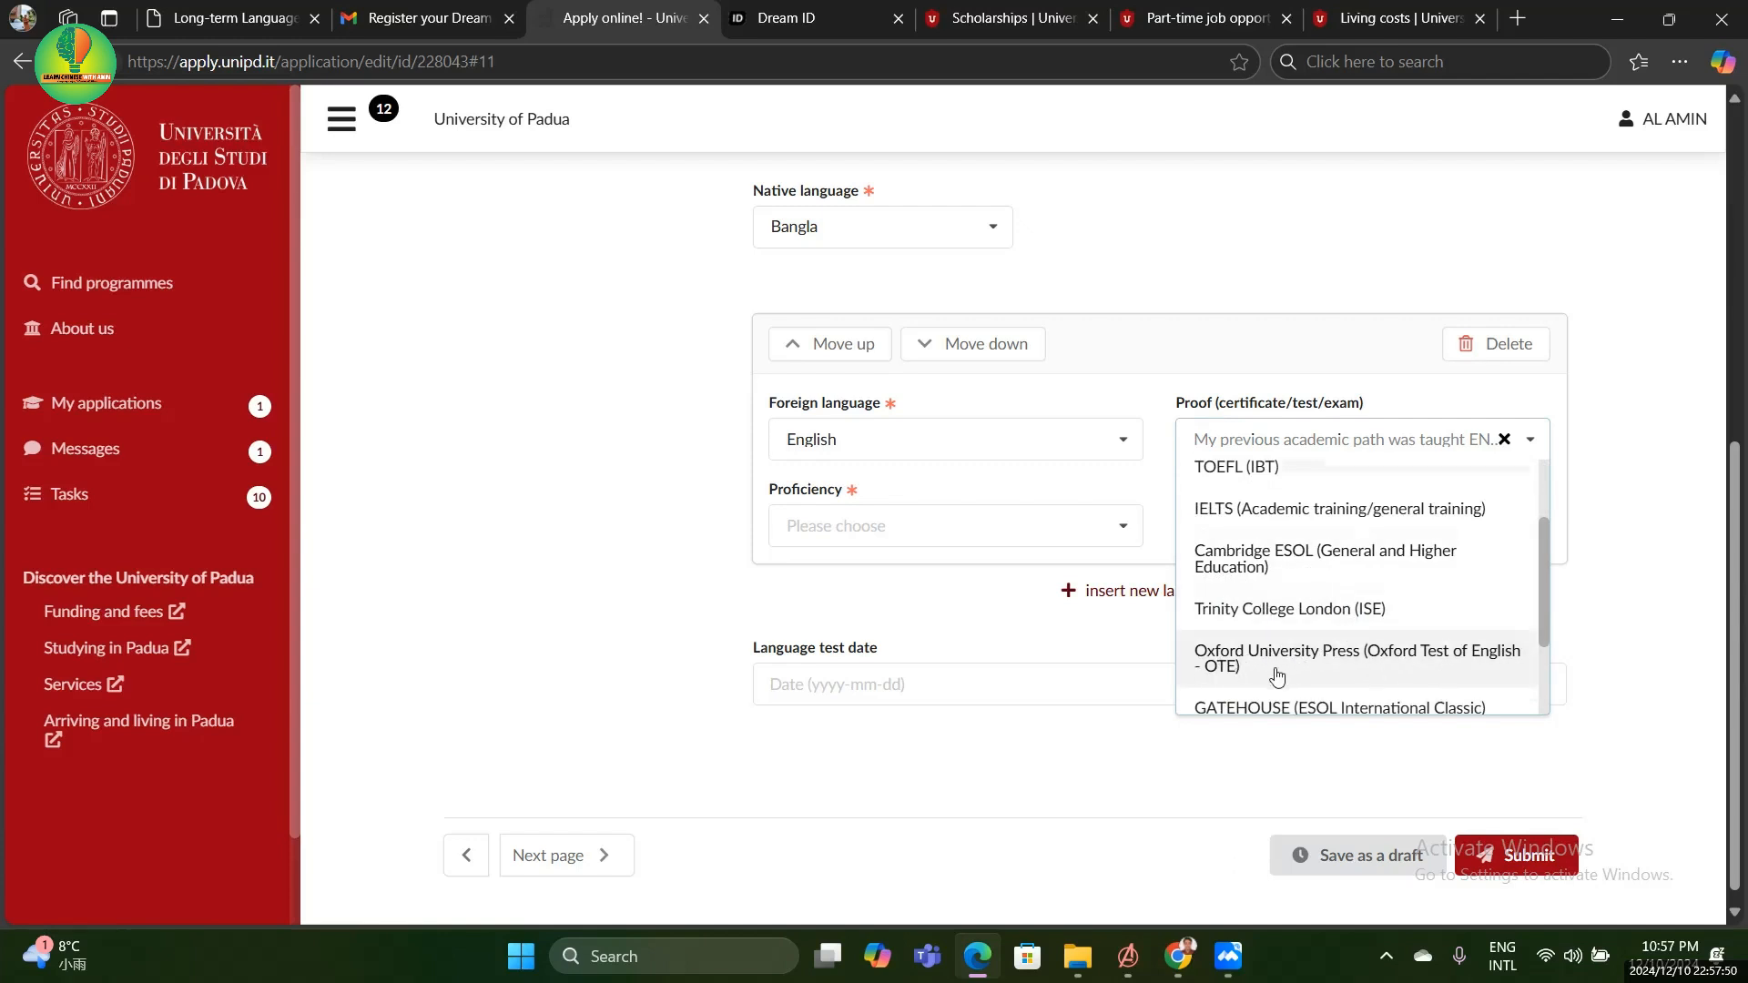
{"action": "scroll", "coordinate": [1313, 672], "scroll_direction": "down", "scroll_amount": 2}
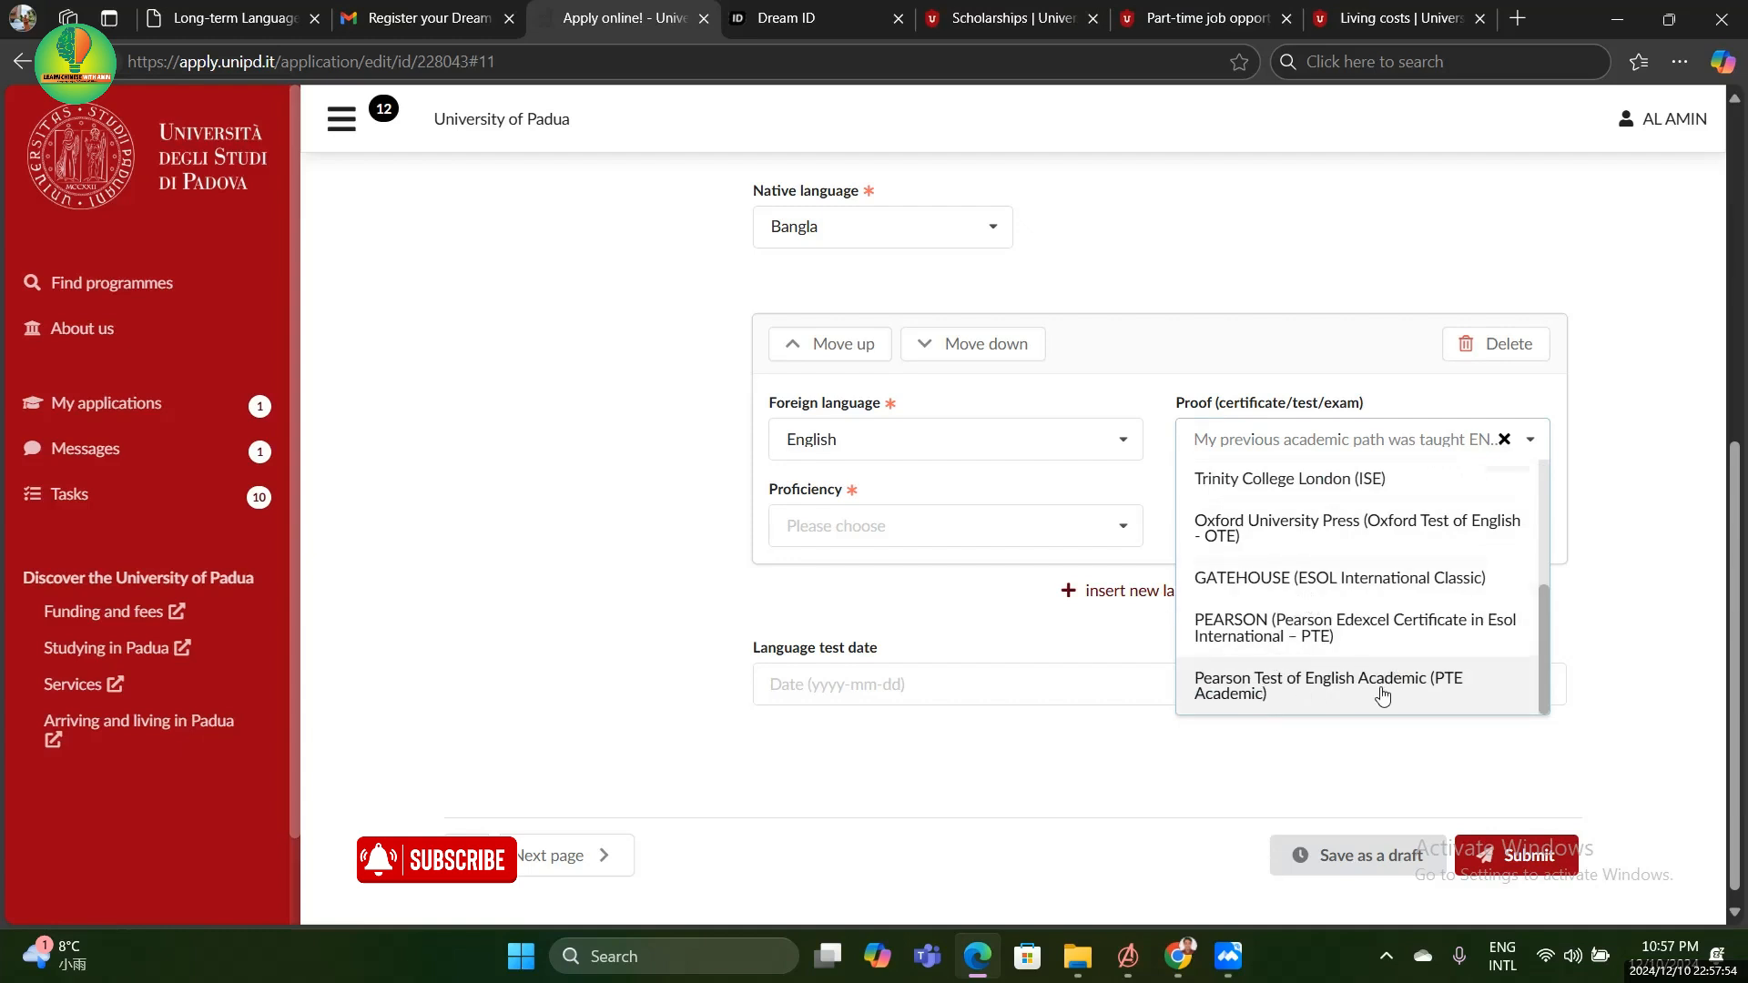
{"action": "scroll", "coordinate": [1311, 683], "scroll_direction": "up", "scroll_amount": 3}
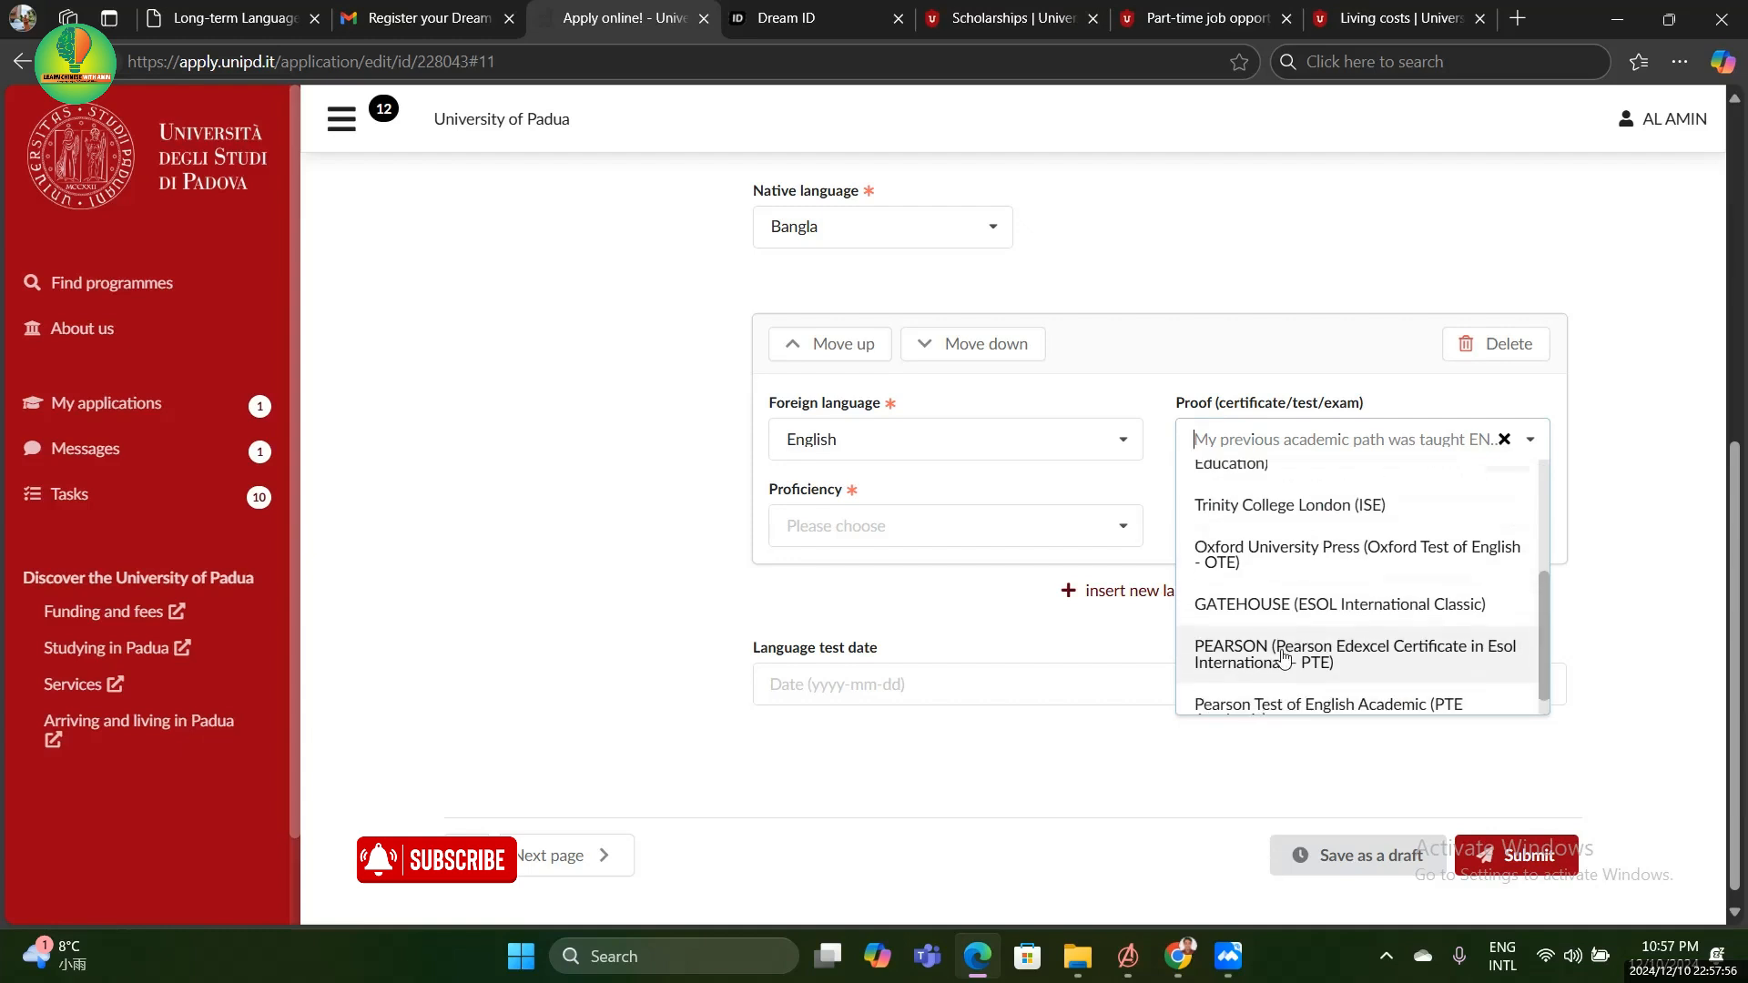
{"action": "left_click", "coordinate": [1293, 557]}
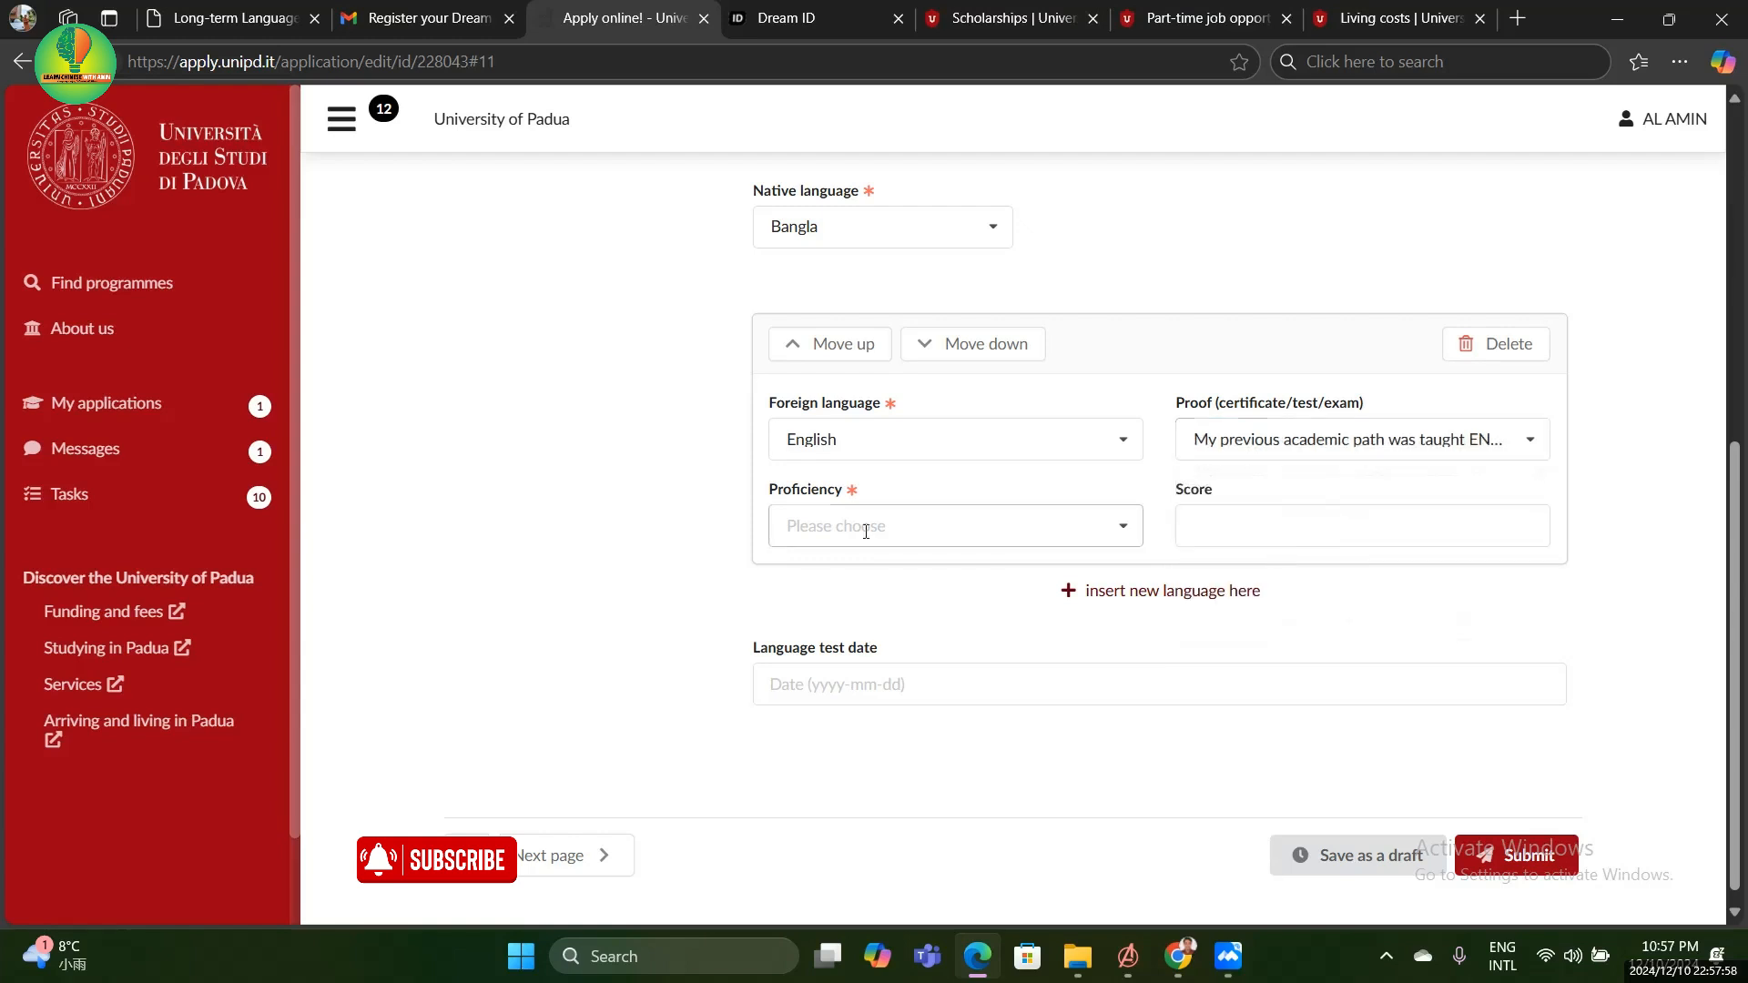
Set the English proficiency to B2 (independent user) and check the proof options for English once more
{"action": "left_click", "coordinate": [827, 523]}
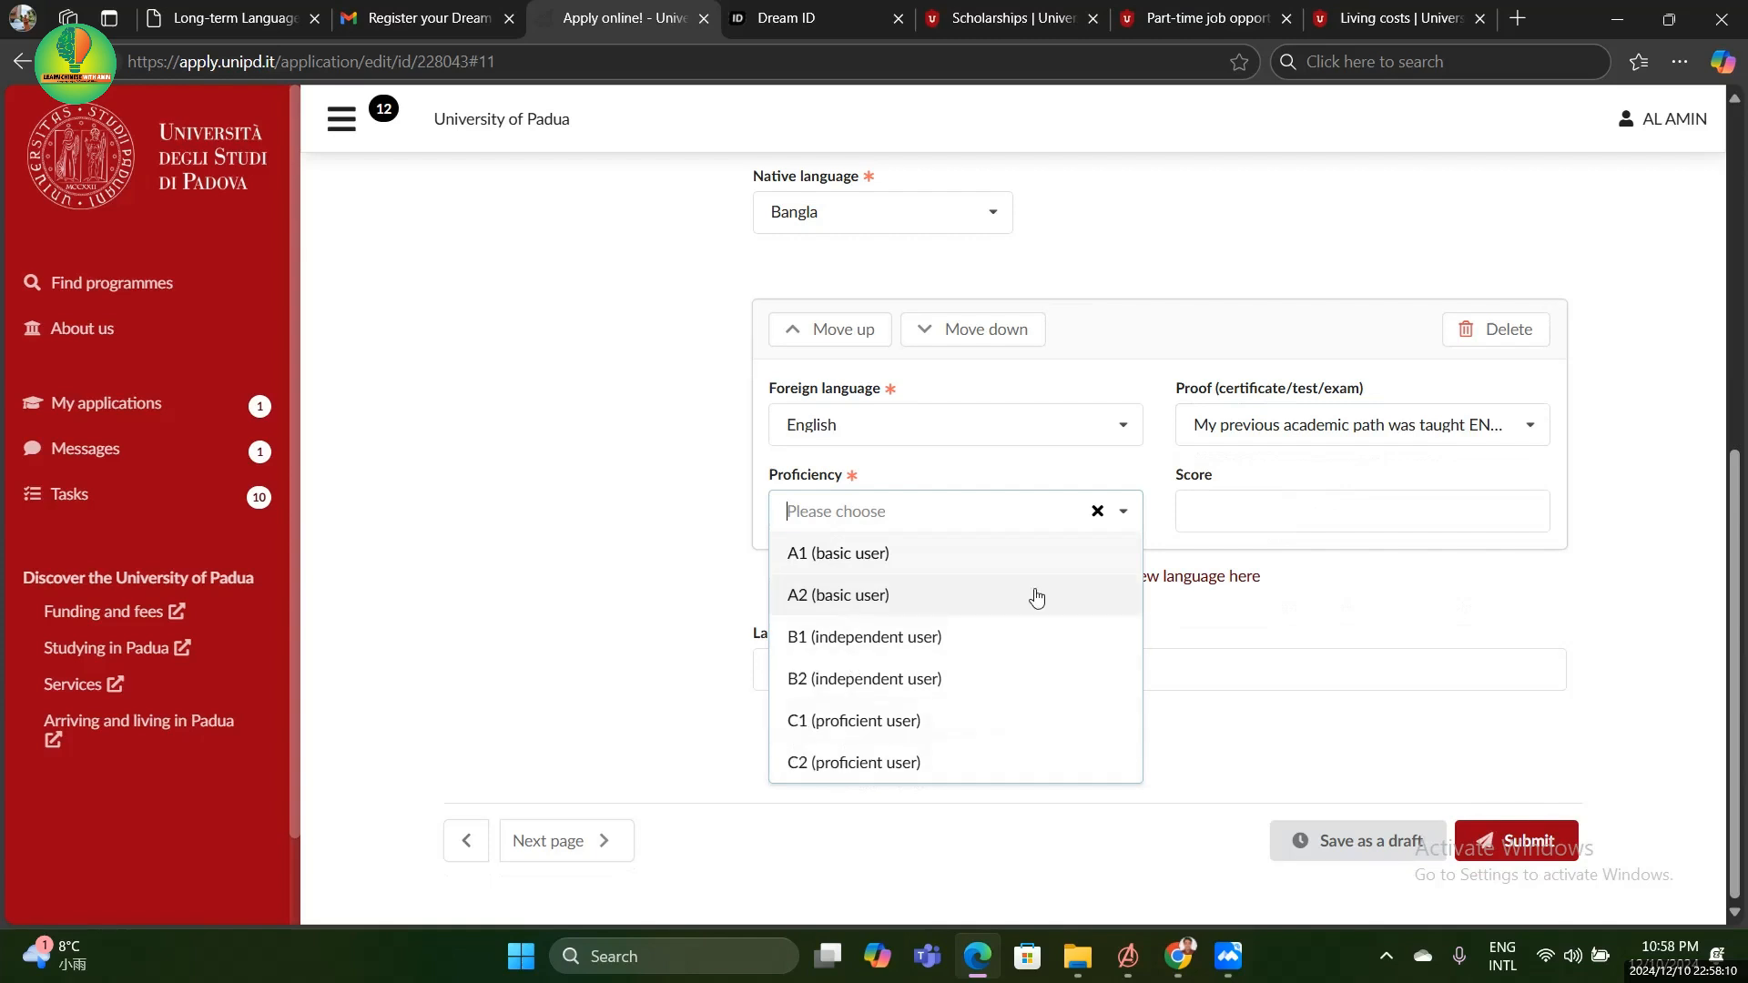
{"action": "left_click", "coordinate": [1009, 468]}
{"action": "left_click", "coordinate": [874, 510]}
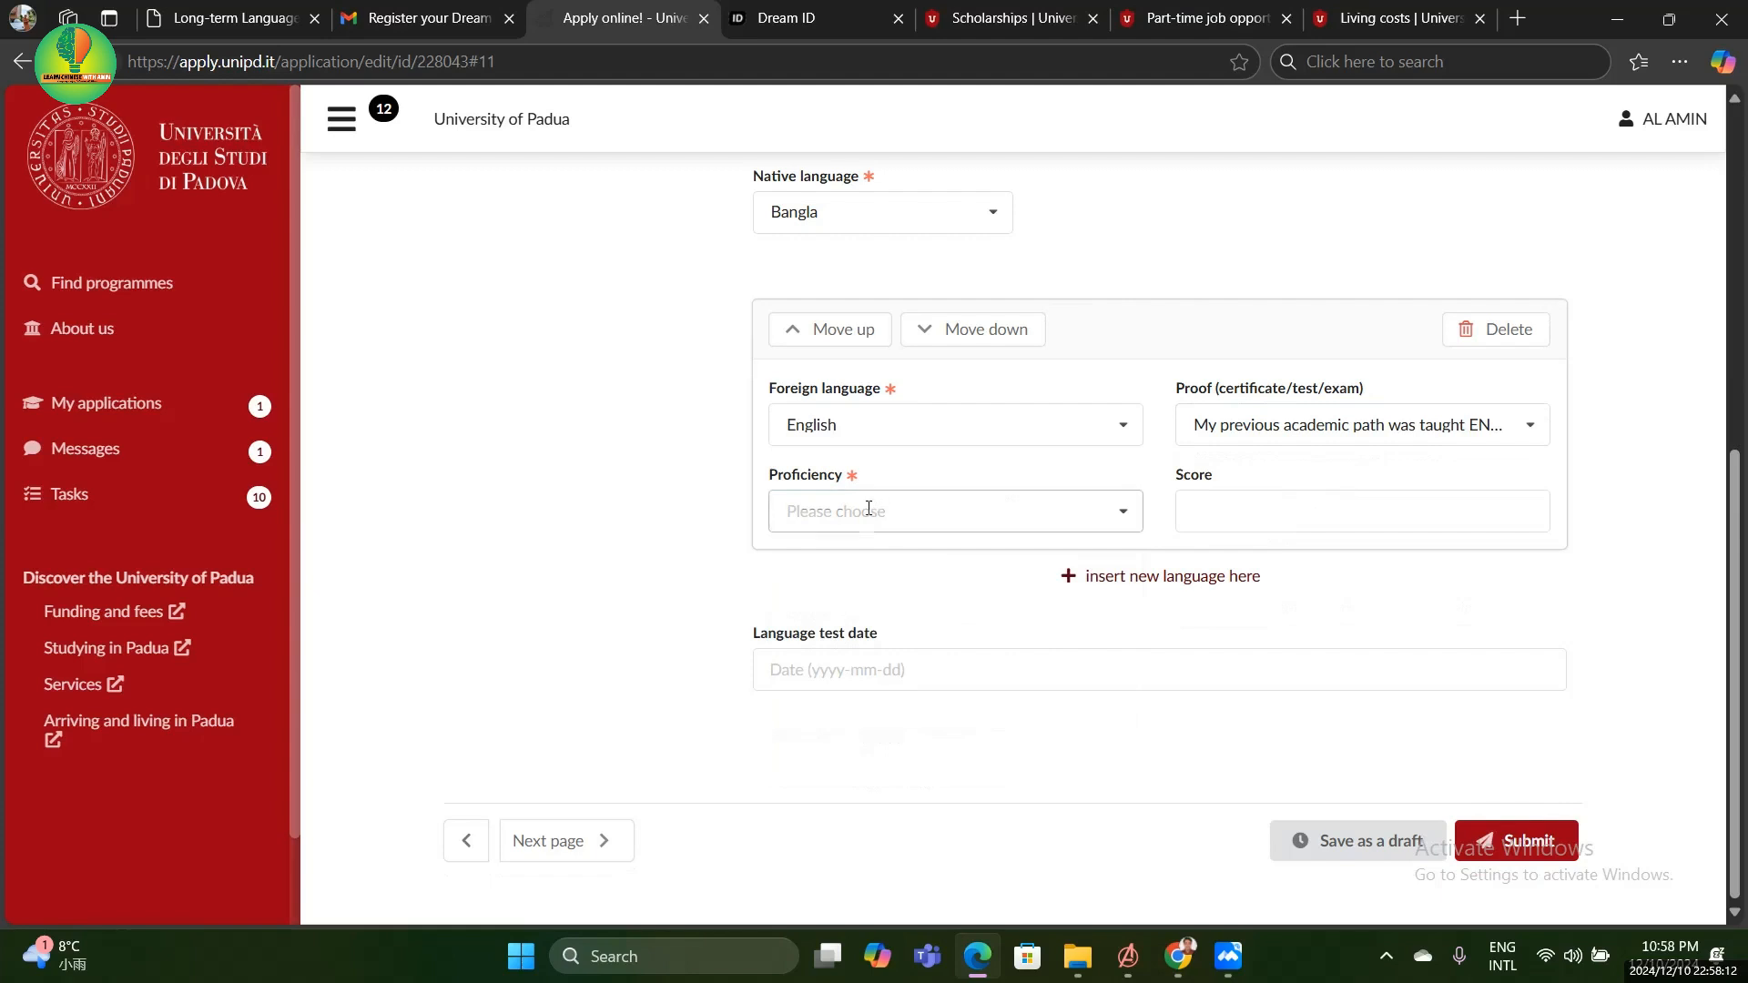
{"action": "left_click", "coordinate": [897, 672]}
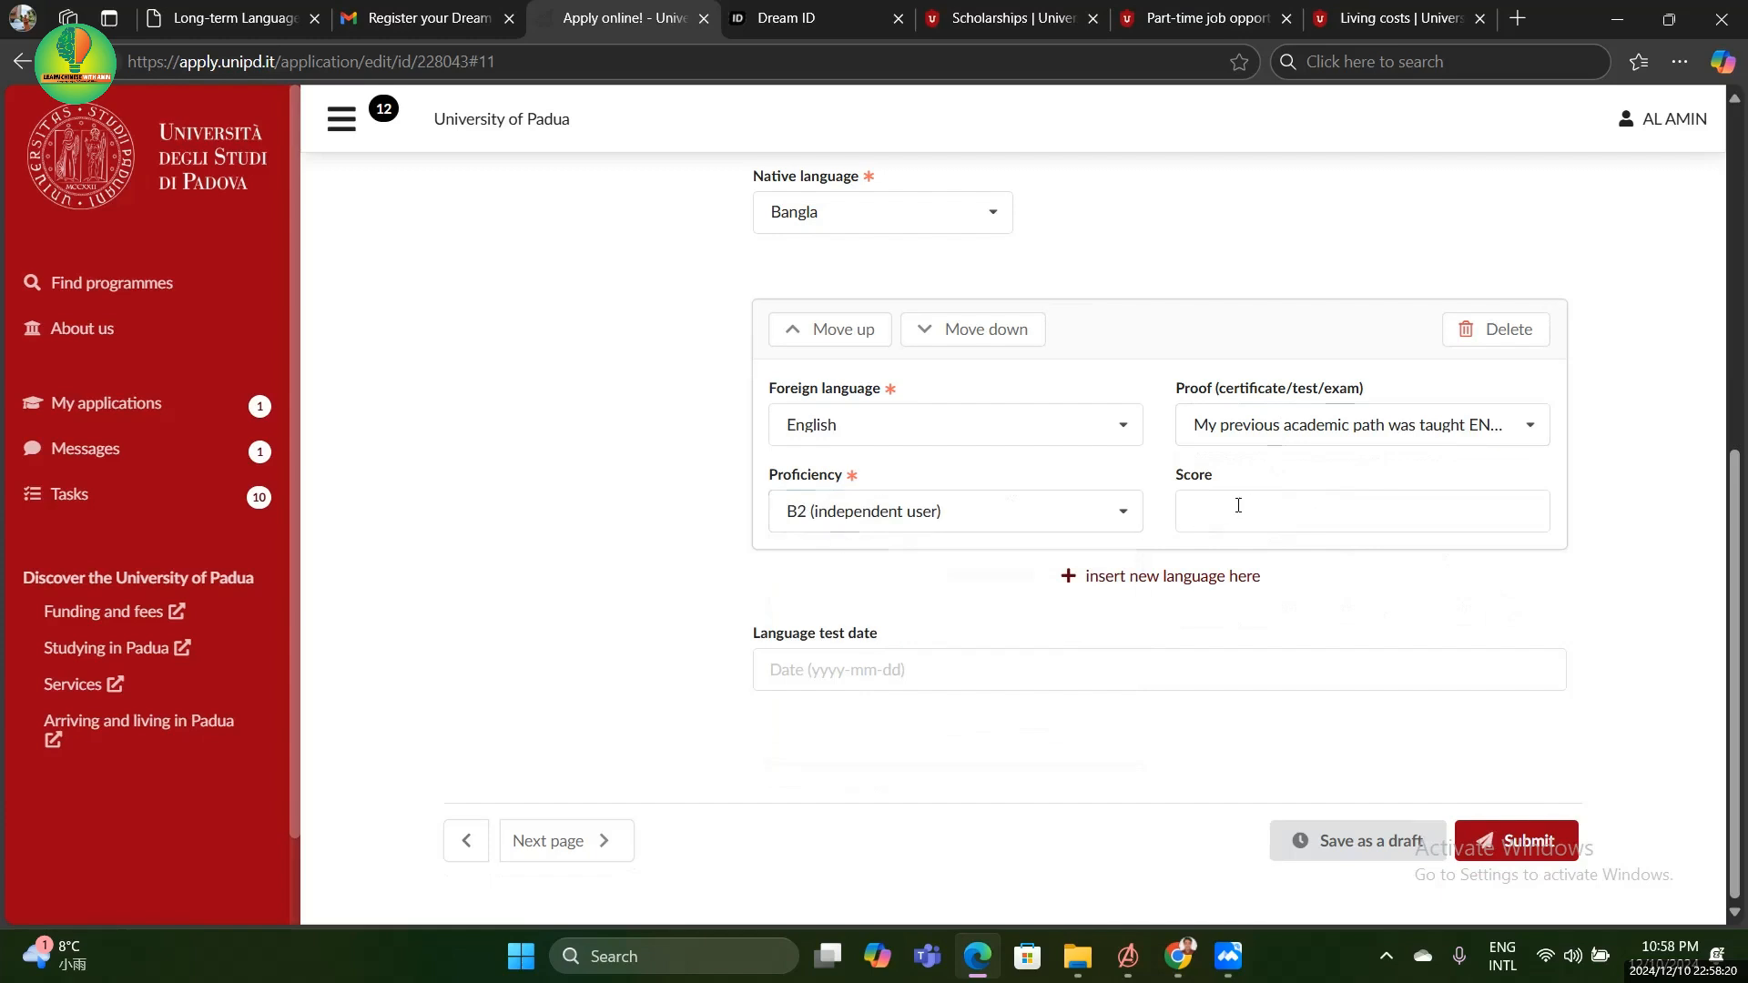
{"action": "left_click", "coordinate": [1266, 424]}
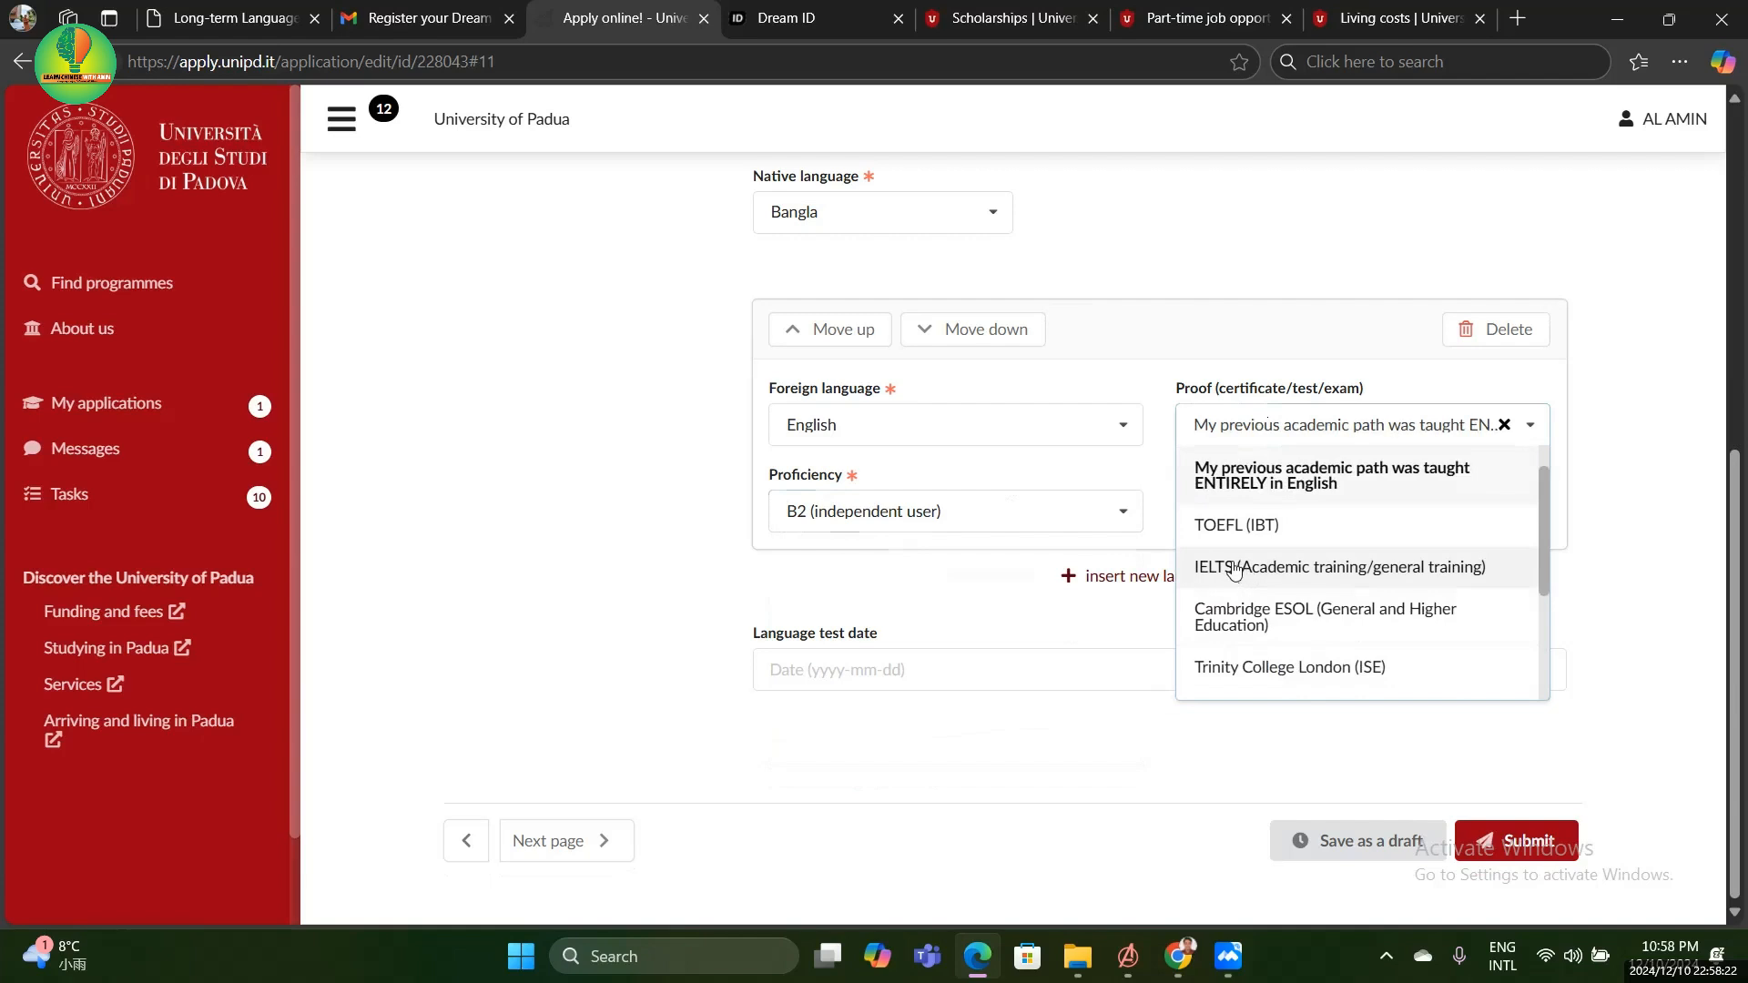
{"action": "left_click", "coordinate": [1234, 569]}
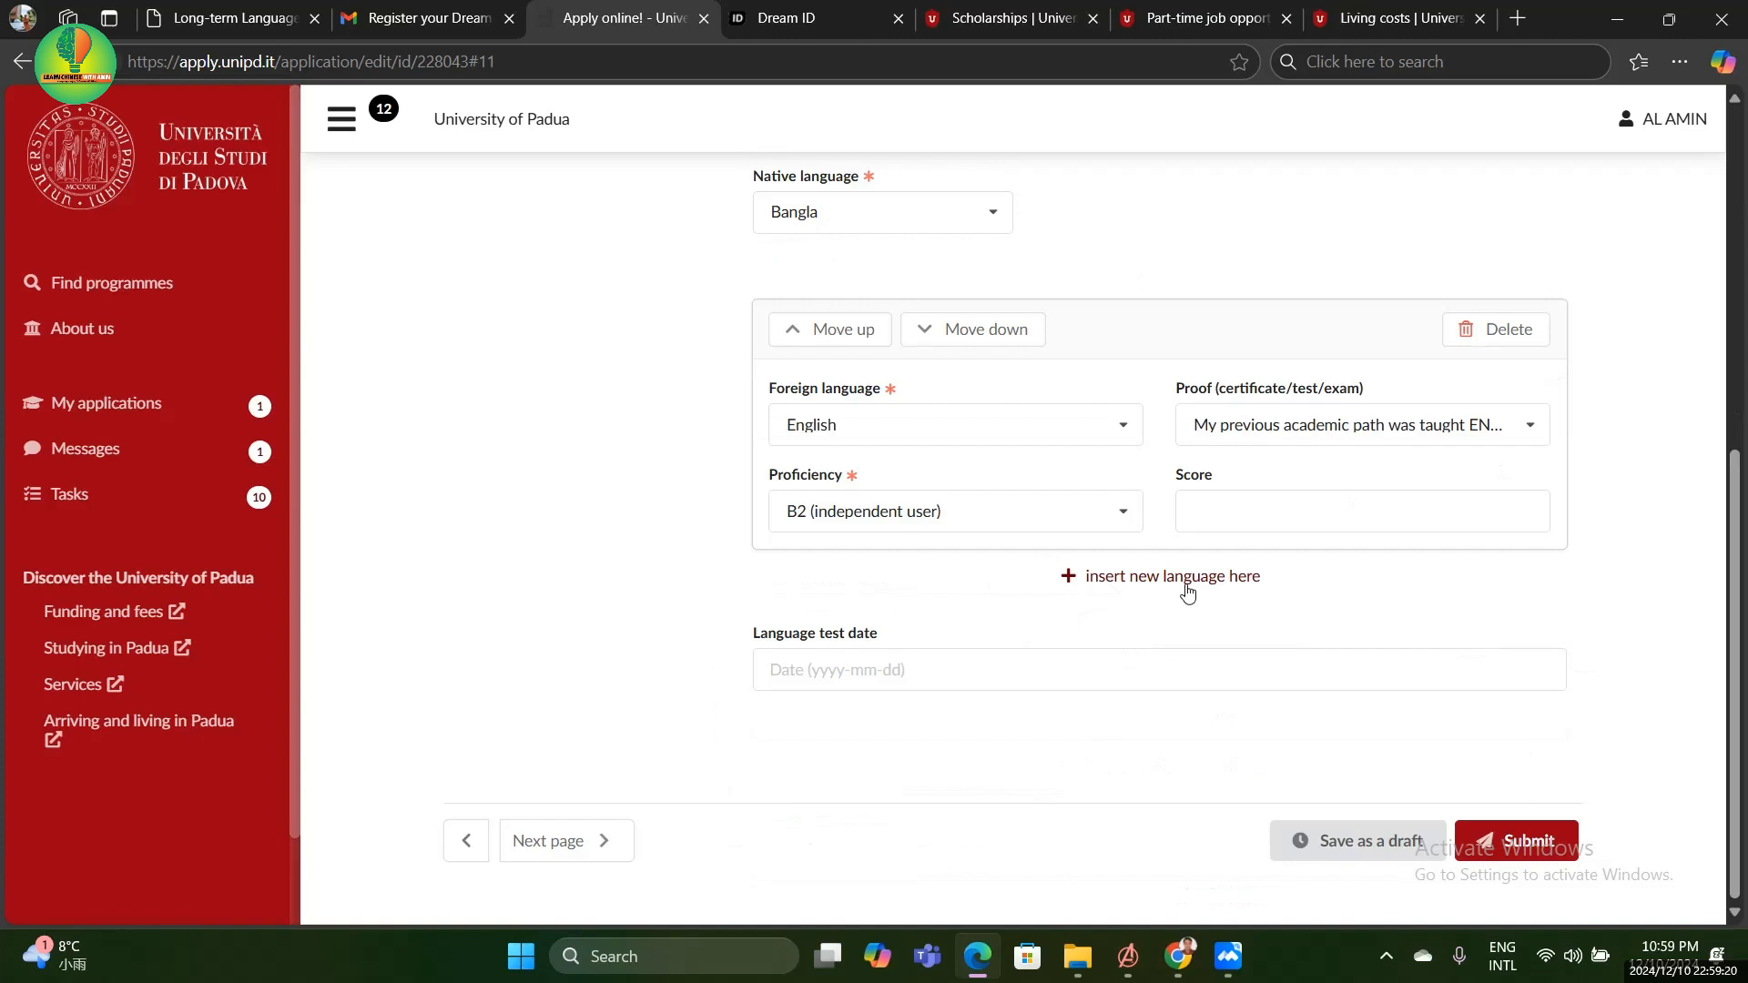
Insert a second foreign language block below the English one and delete it again
{"action": "left_click", "coordinate": [1081, 588]}
{"action": "scroll", "coordinate": [1001, 574], "scroll_direction": "down", "scroll_amount": 2}
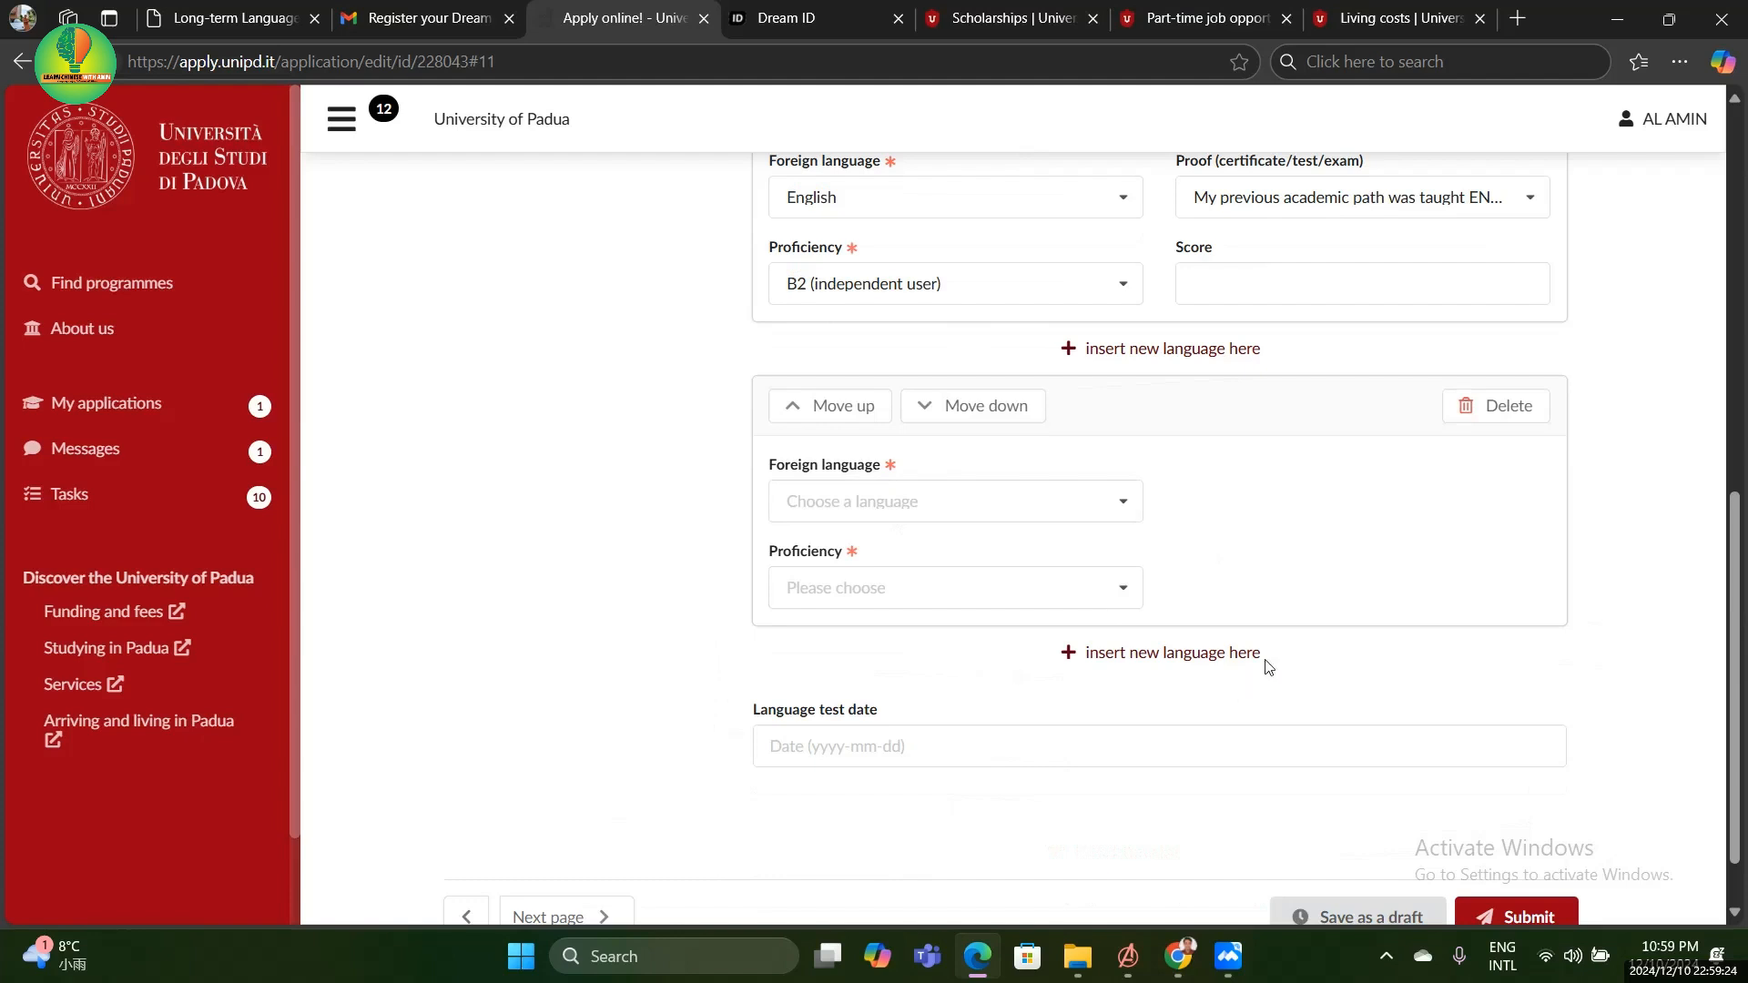
{"action": "left_click", "coordinate": [1511, 412]}
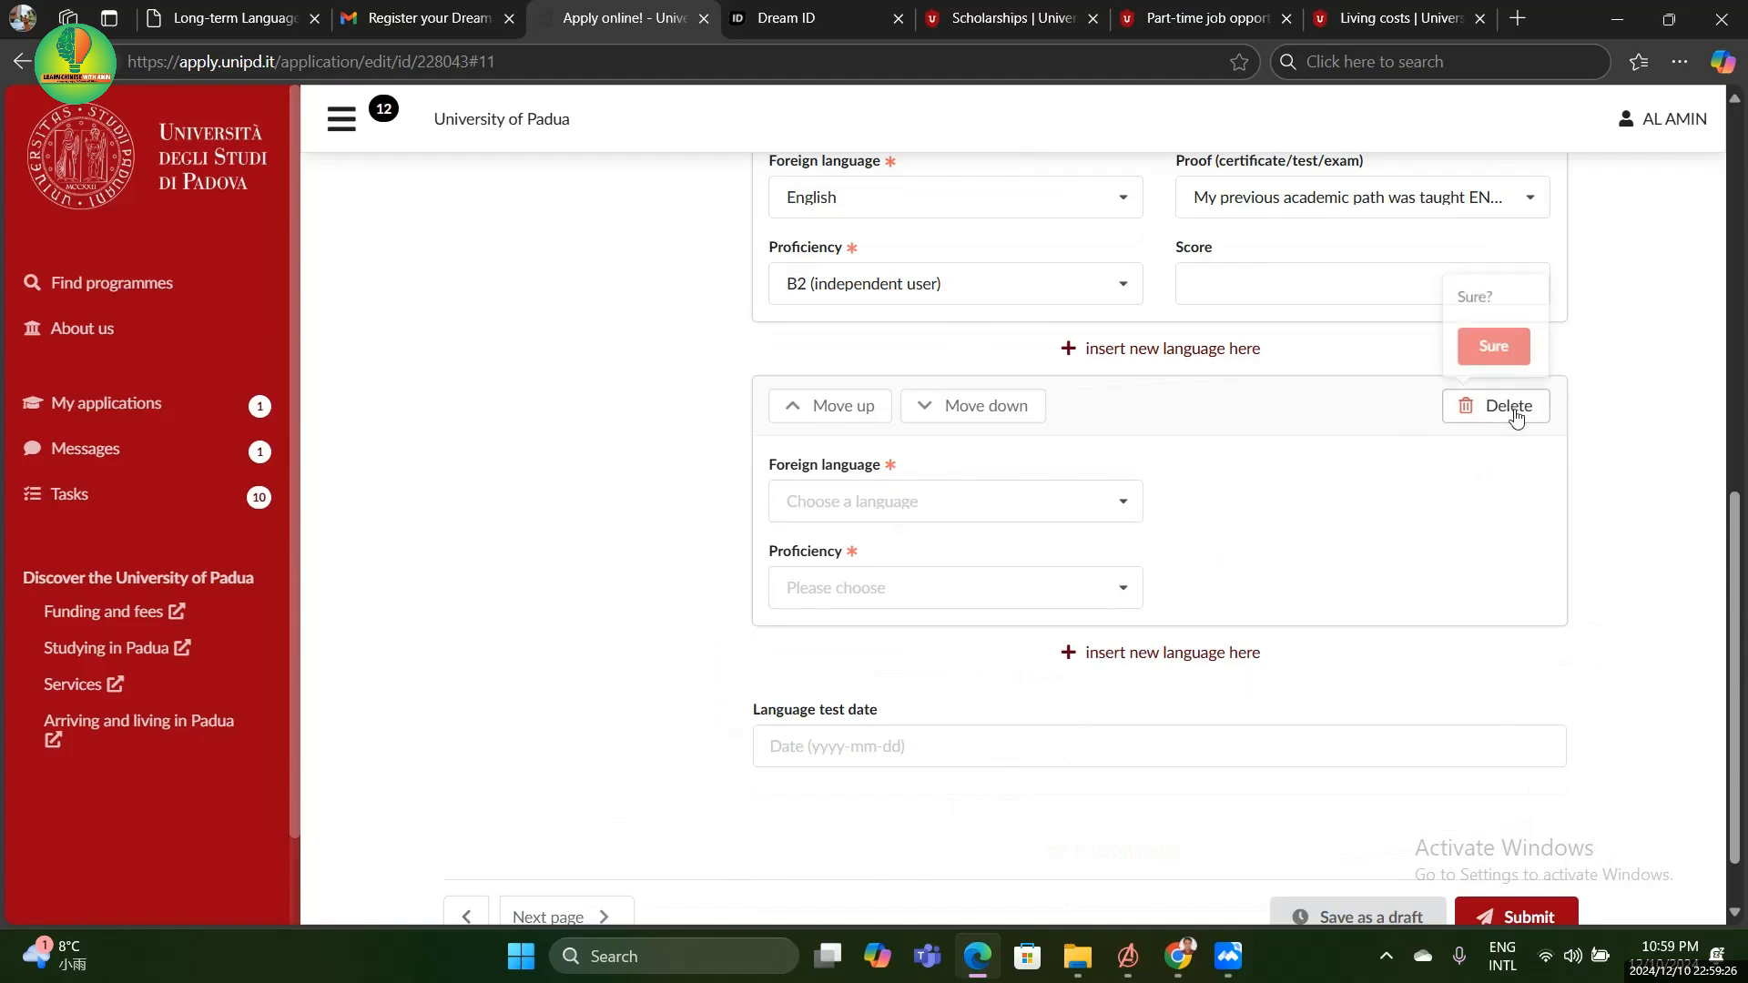
{"action": "left_click", "coordinate": [1496, 344]}
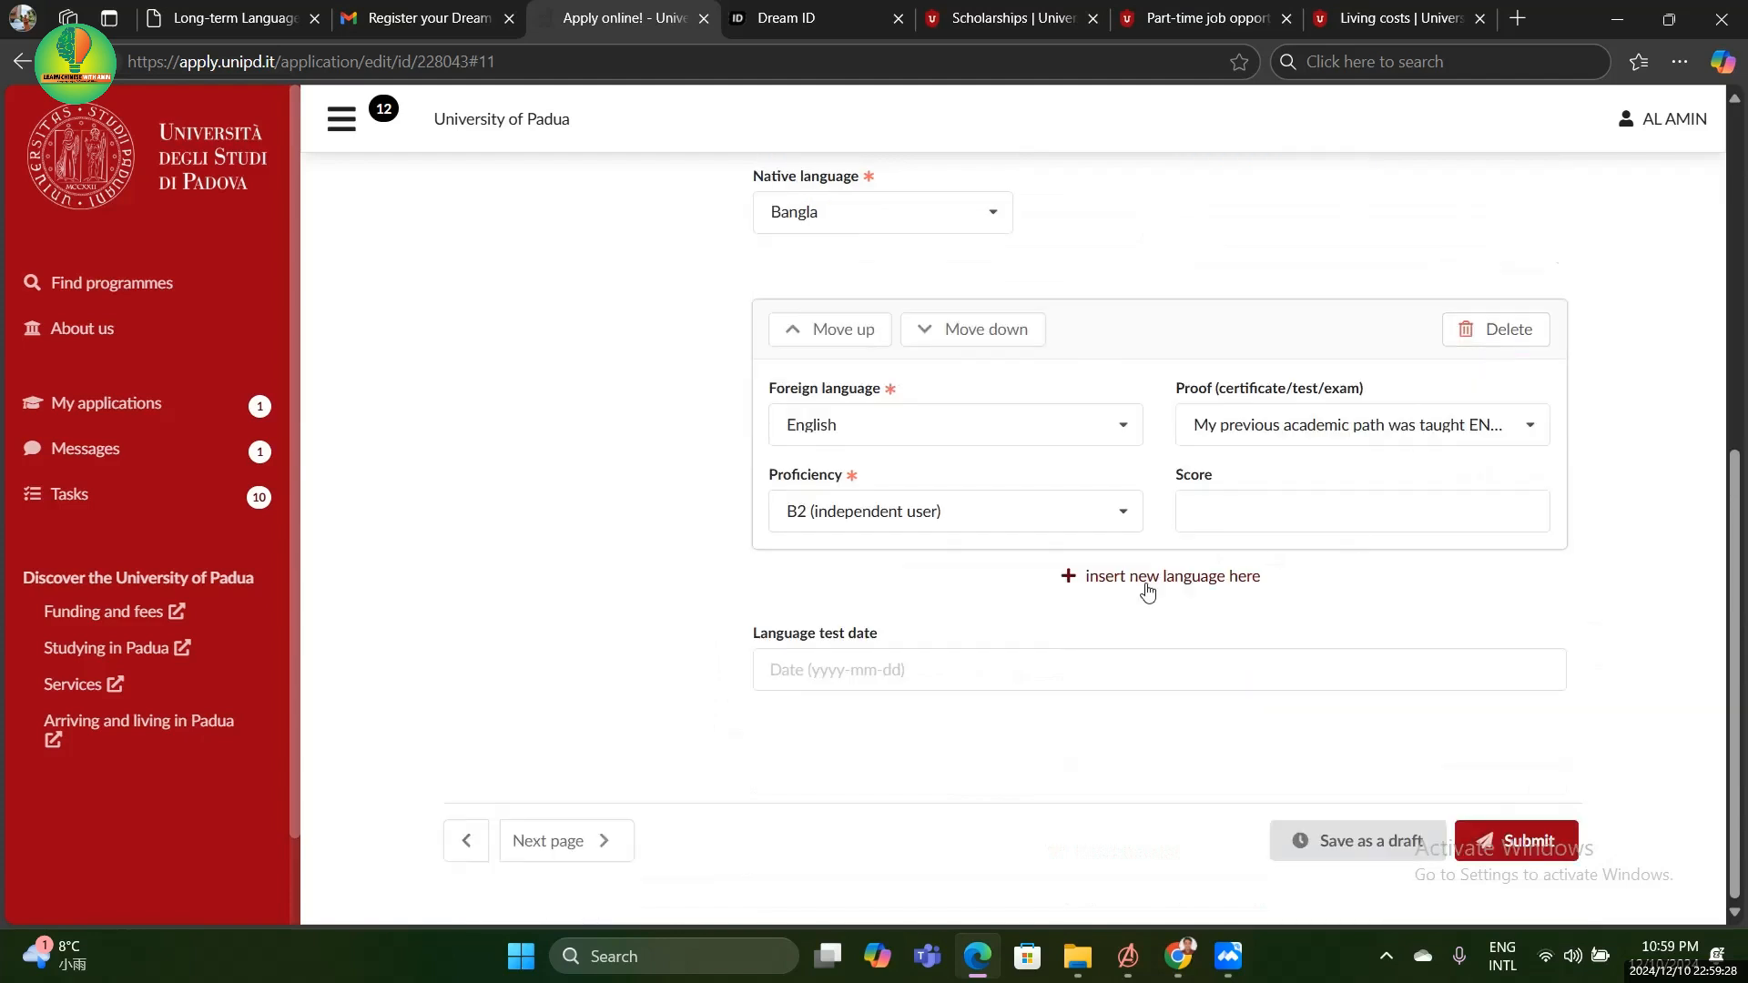
Save the Languages section as a draft and proceed past Documents to the Other section
{"action": "left_click", "coordinate": [1348, 839]}
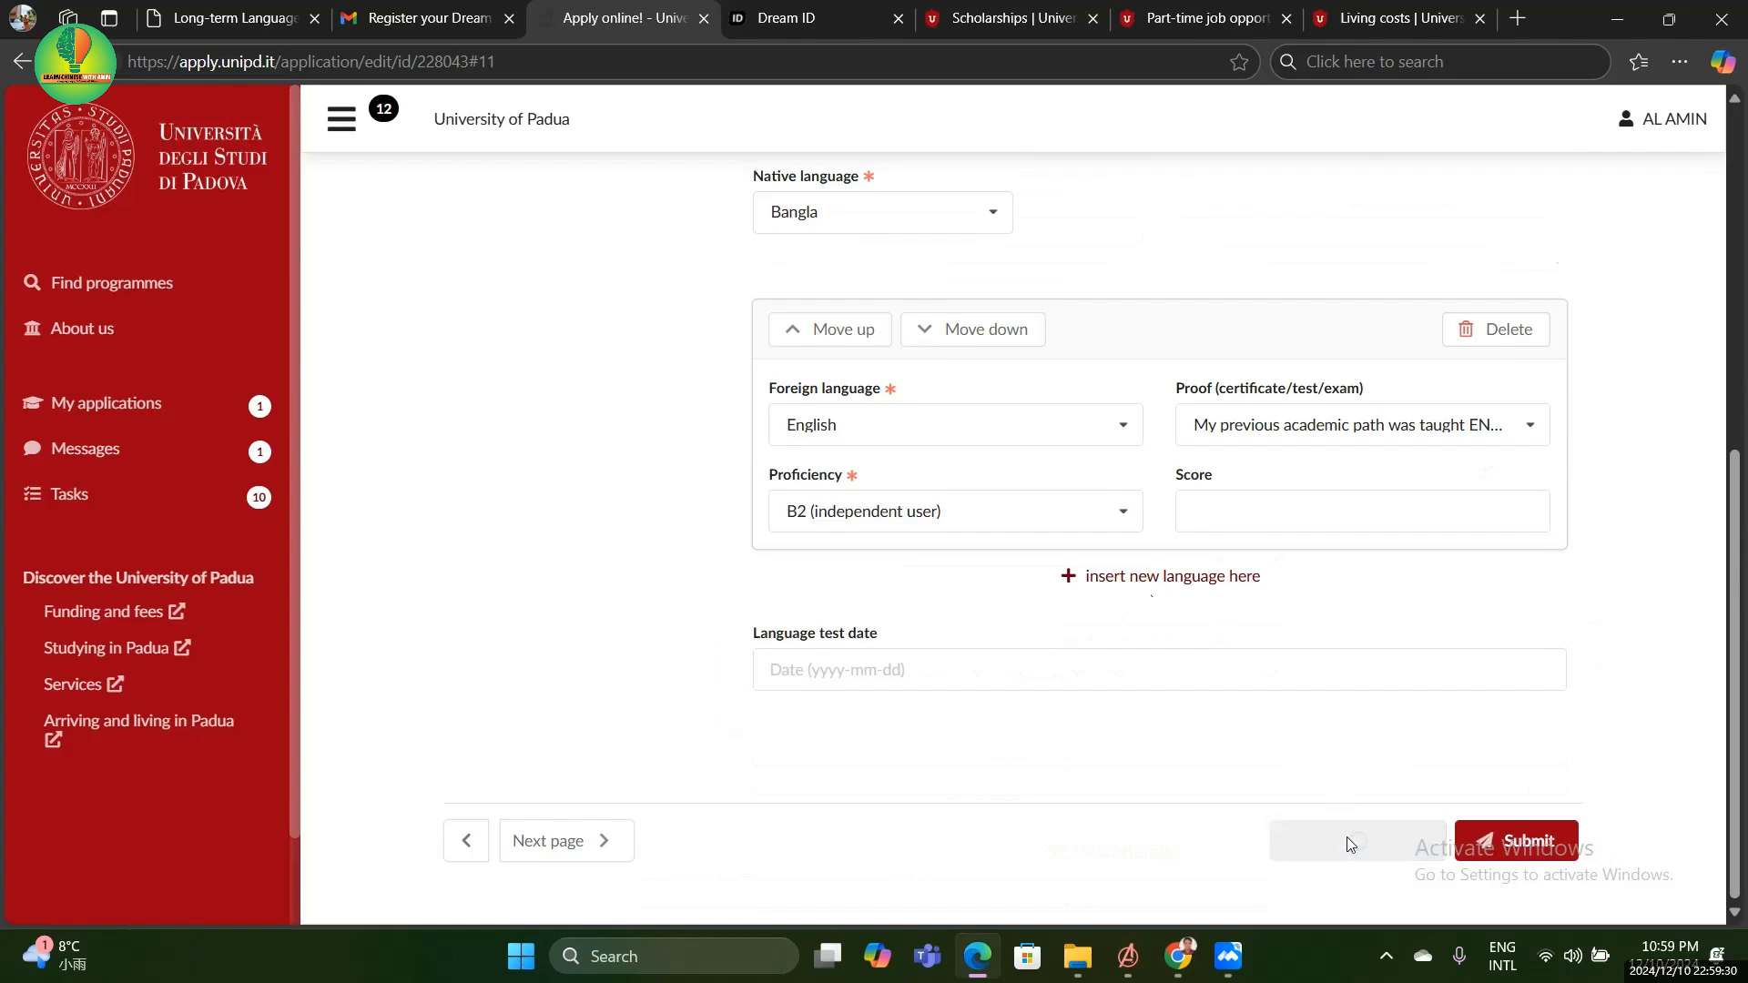
{"action": "left_click", "coordinate": [565, 840]}
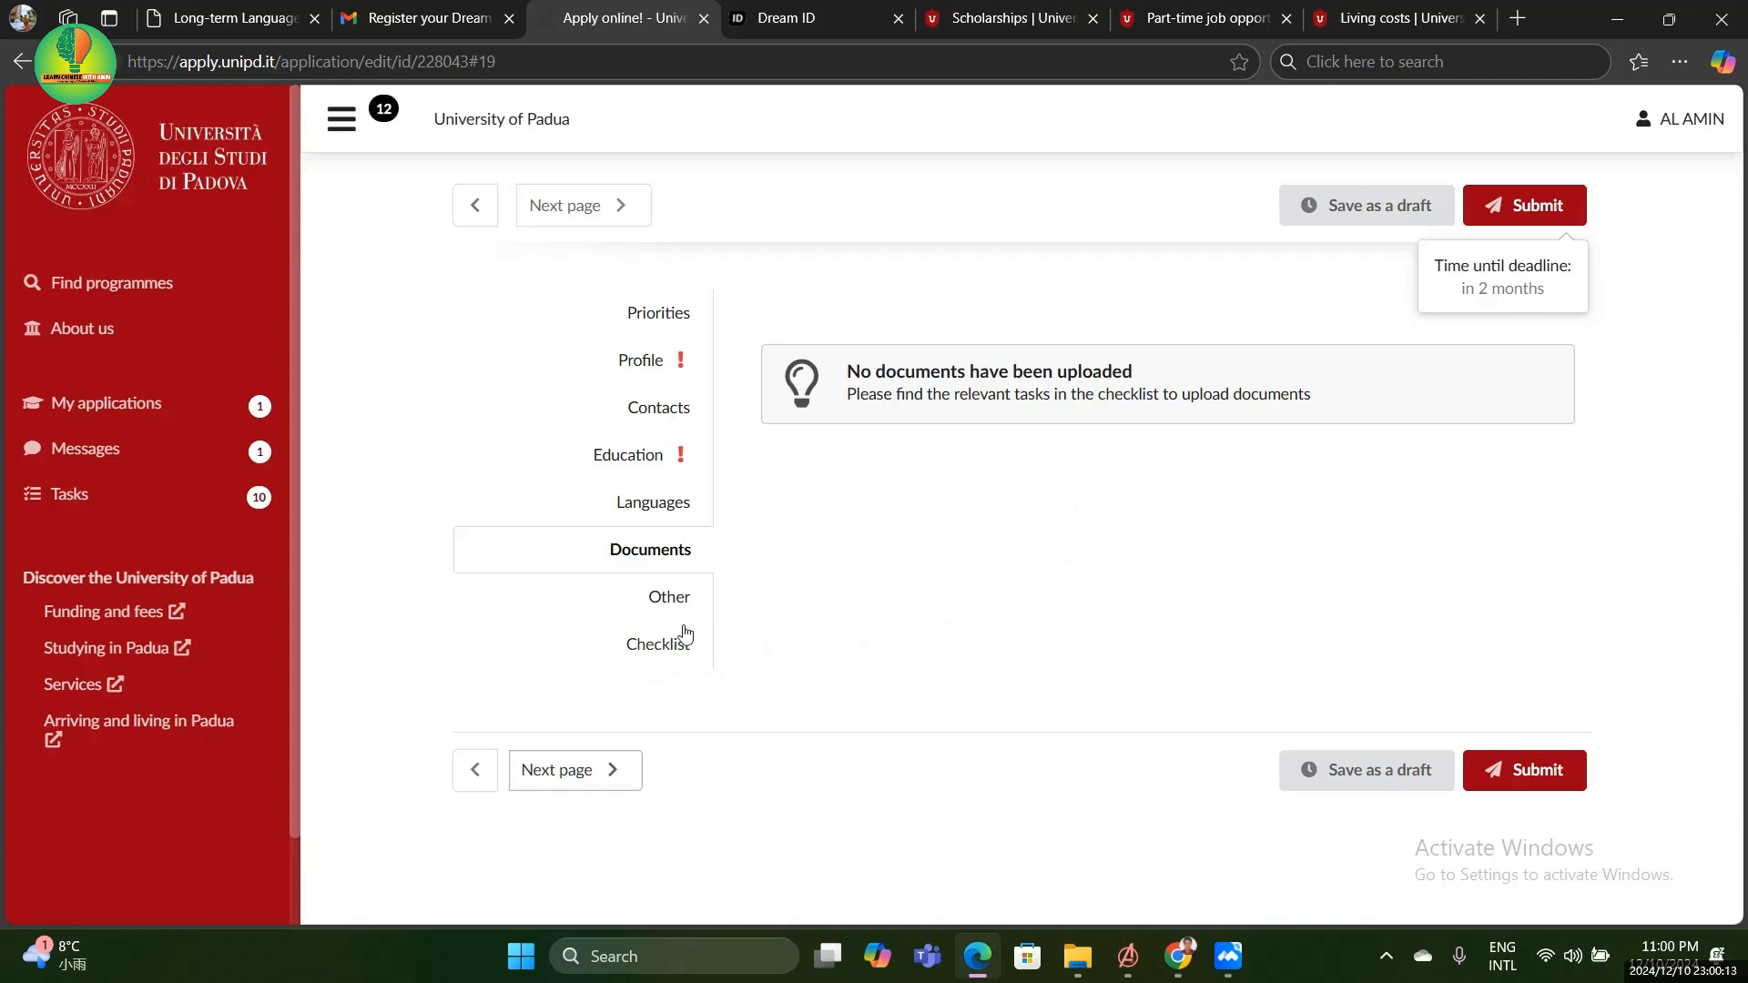
{"action": "left_click", "coordinate": [580, 774]}
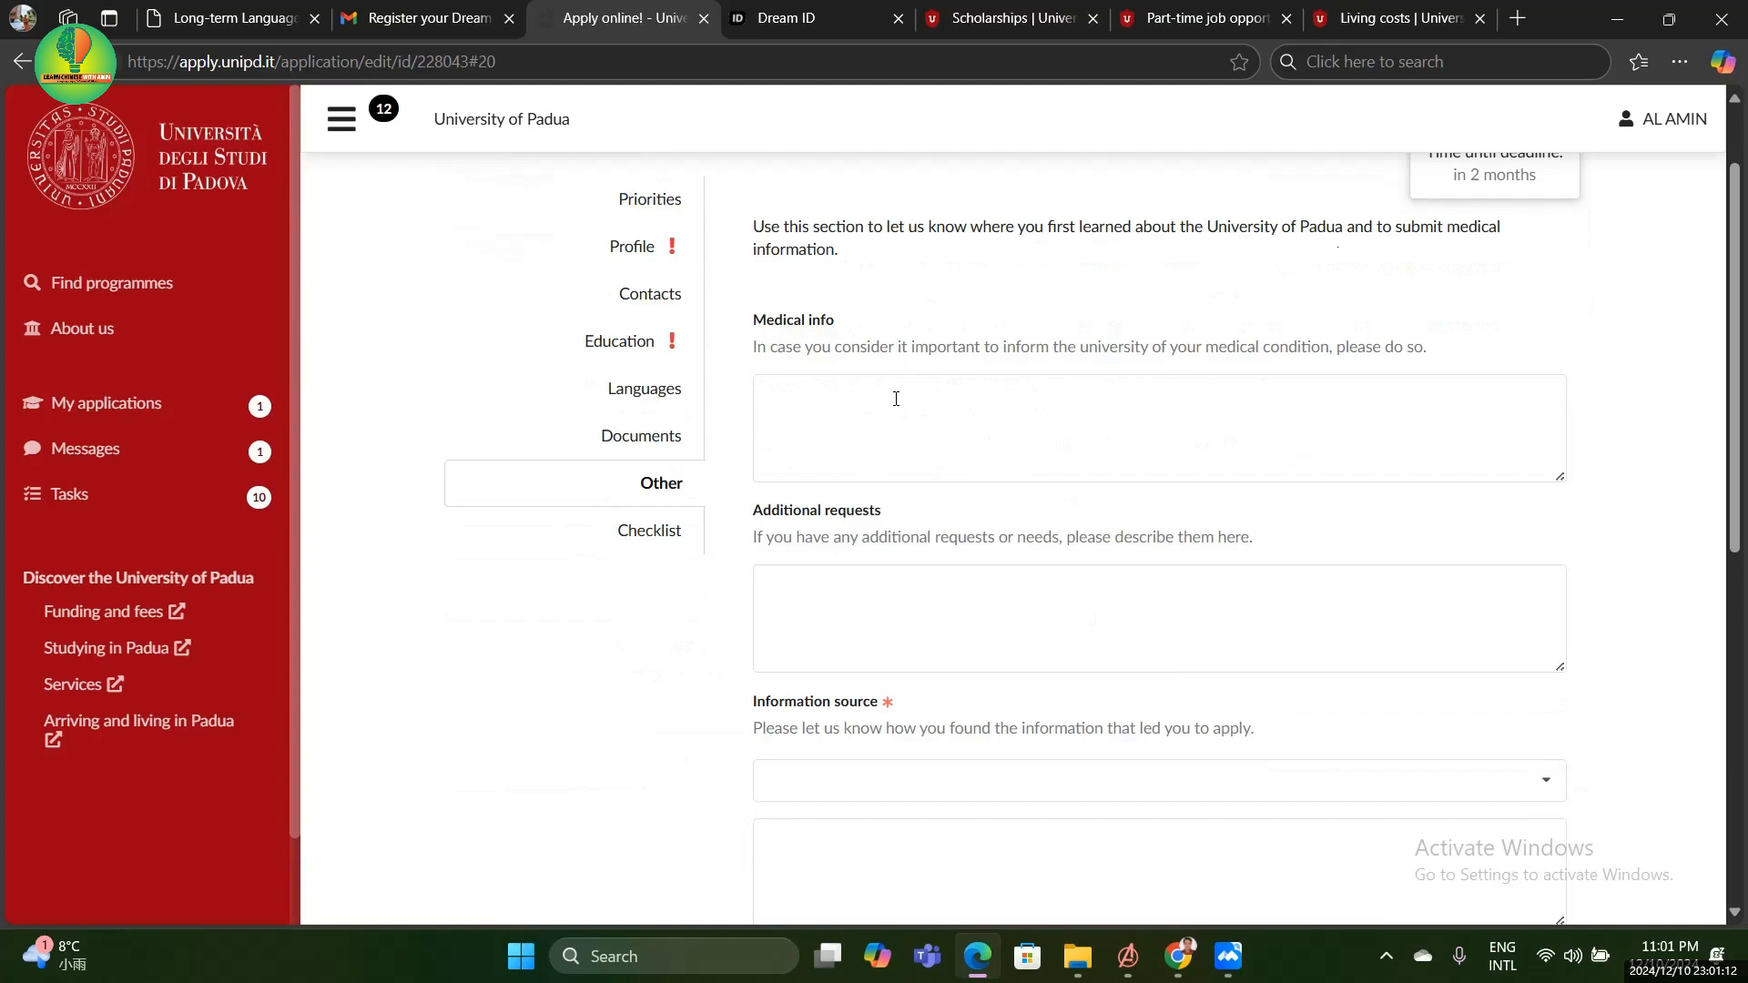
Set the information source that led to the application to Universitaly platform in the Other section
{"action": "scroll", "coordinate": [933, 408], "scroll_direction": "down", "scroll_amount": 1}
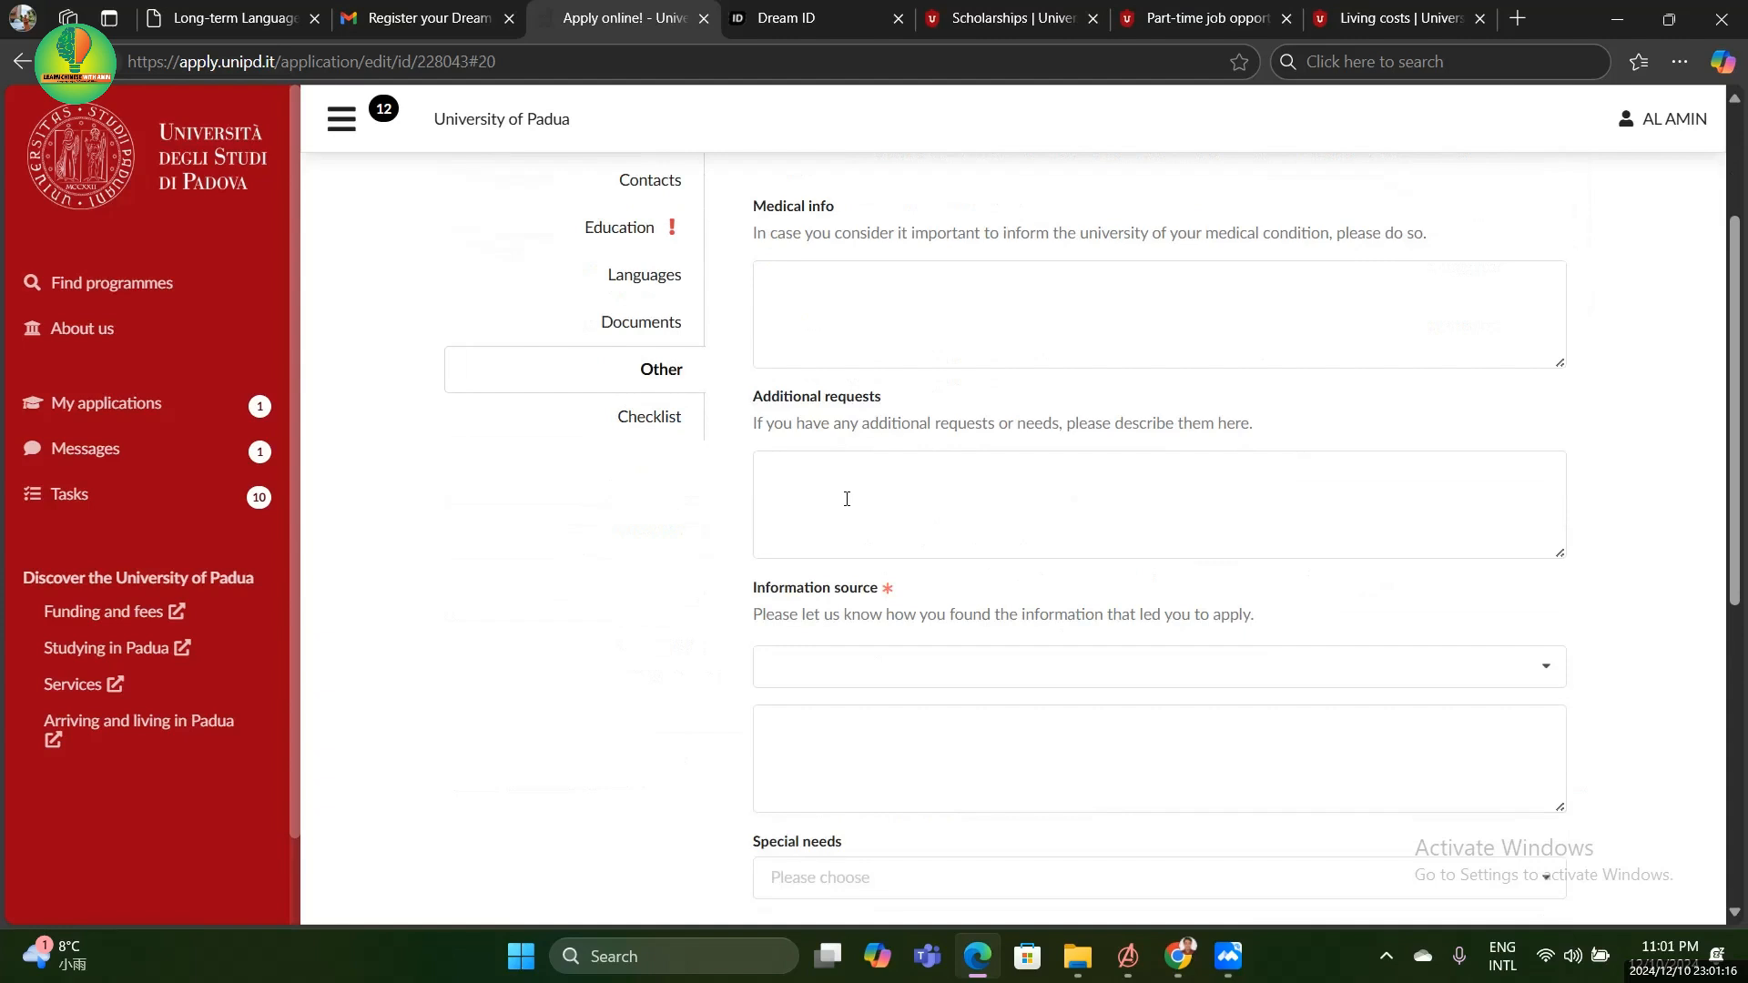
{"action": "scroll", "coordinate": [1010, 541], "scroll_direction": "down", "scroll_amount": 1}
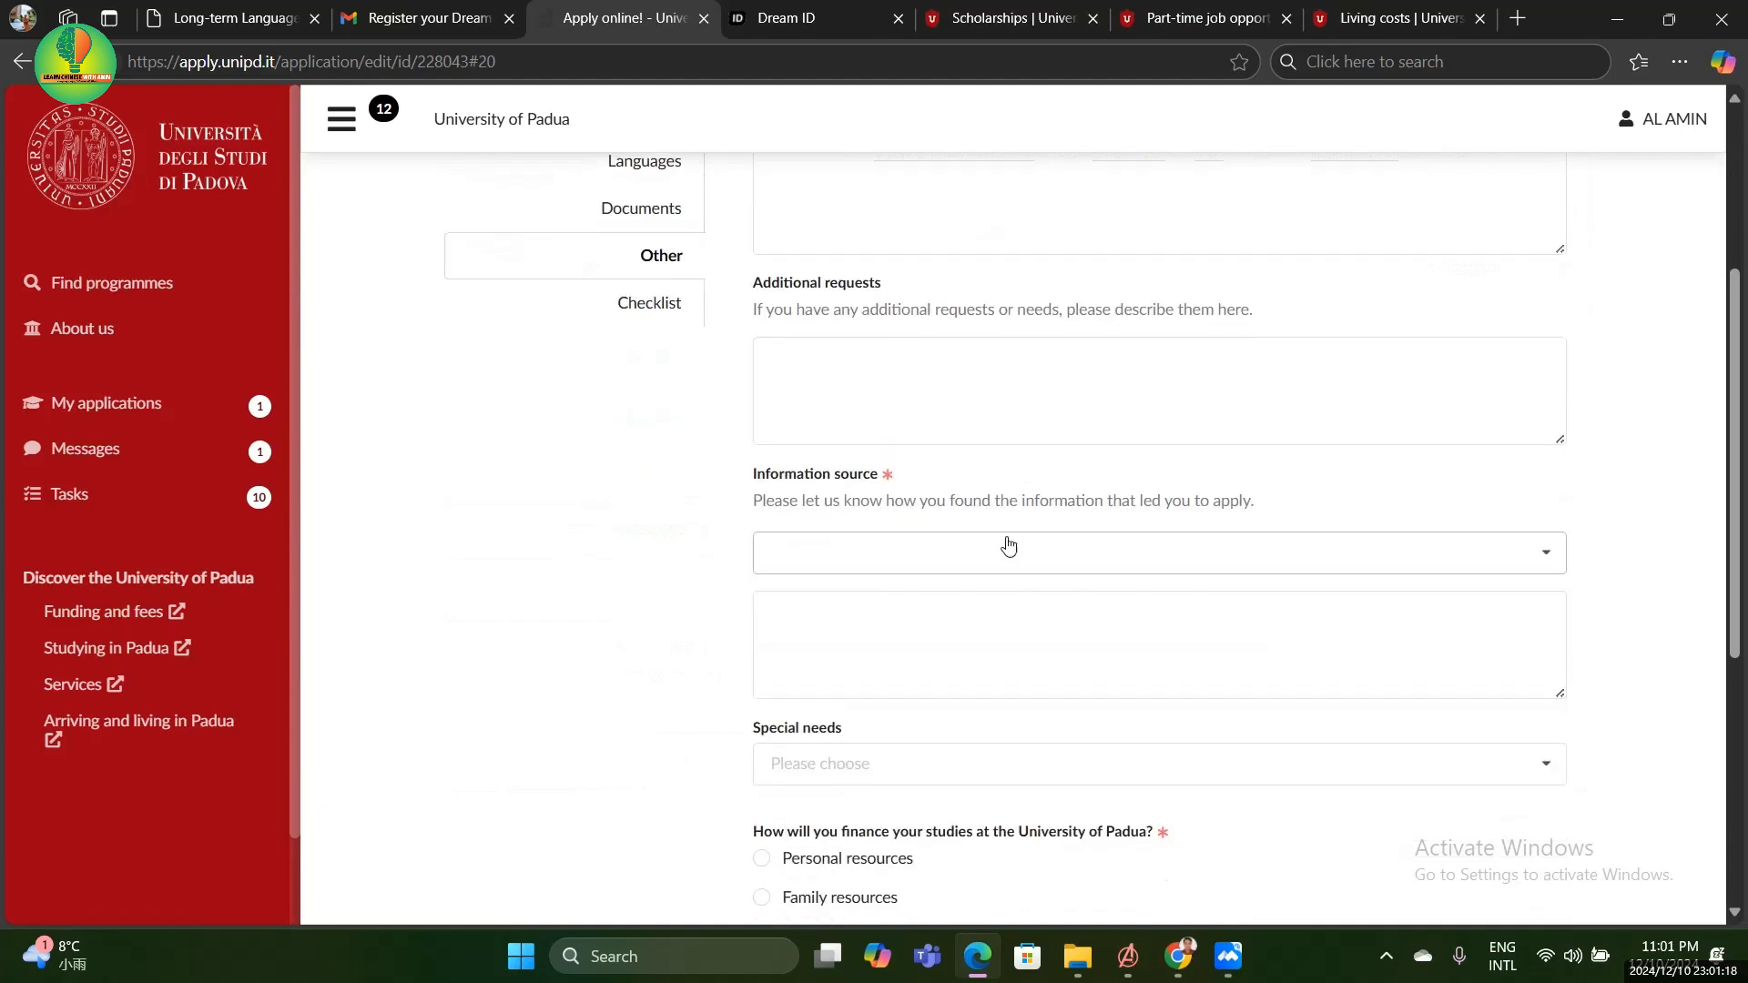
{"action": "left_click", "coordinate": [851, 551]}
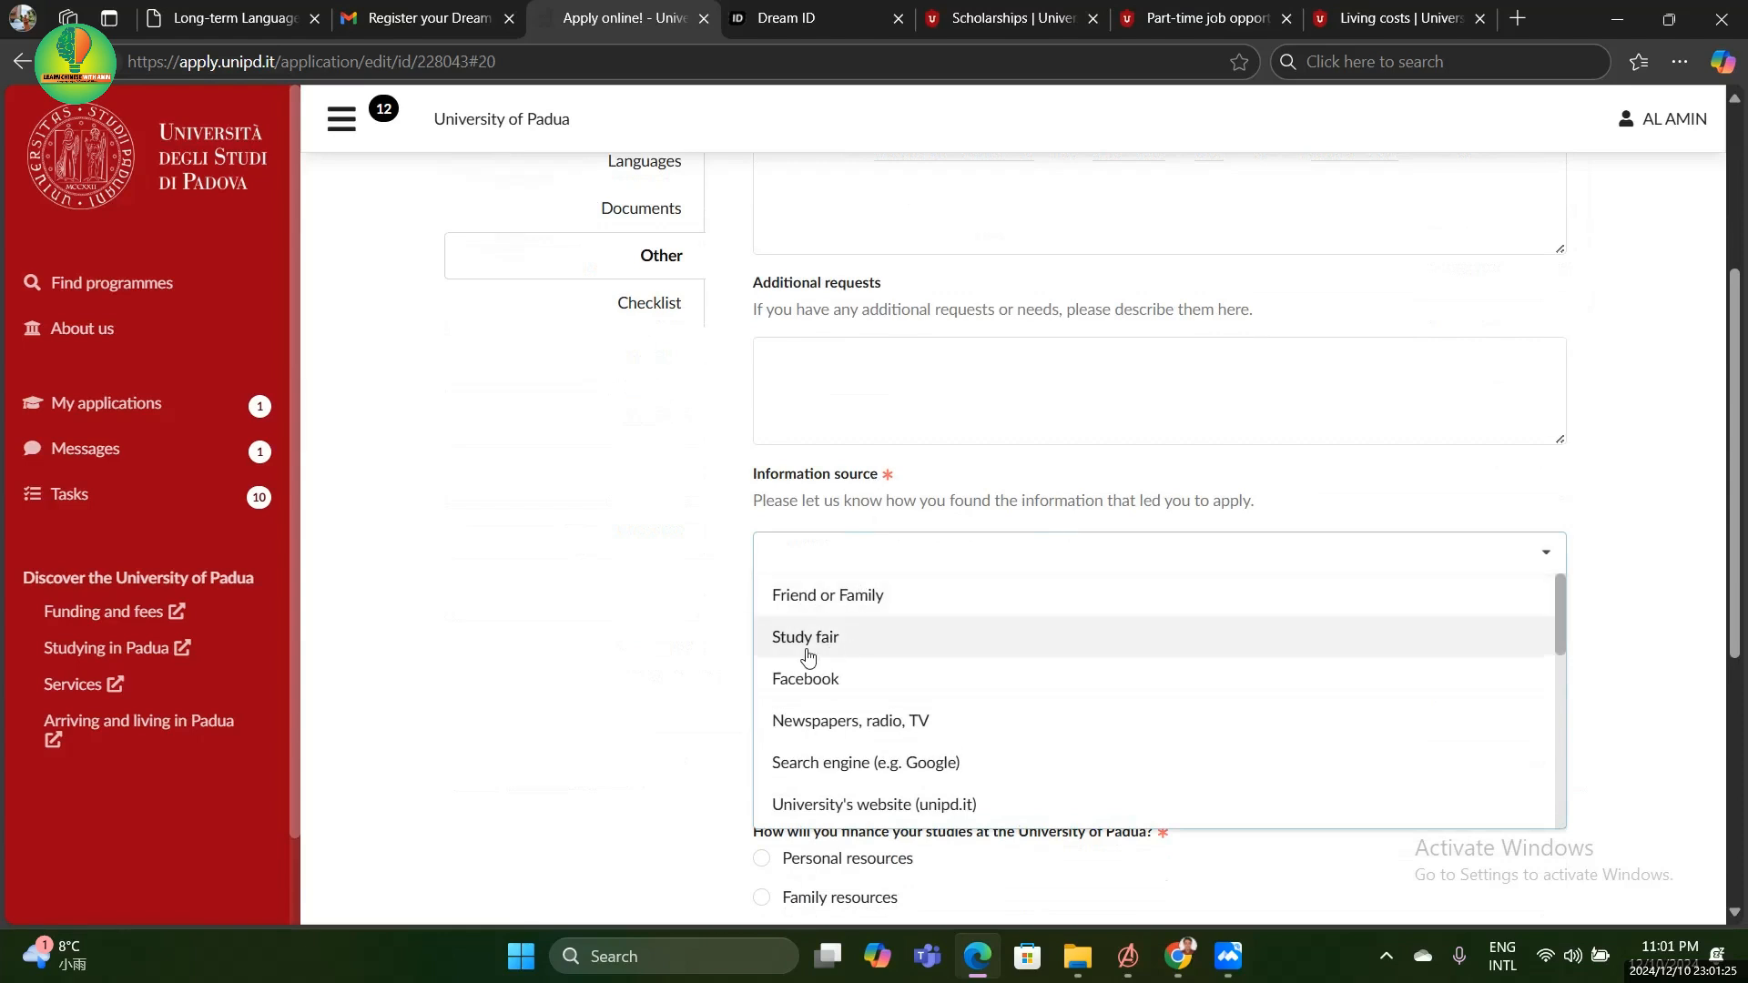
{"action": "scroll", "coordinate": [896, 710], "scroll_direction": "down", "scroll_amount": 1}
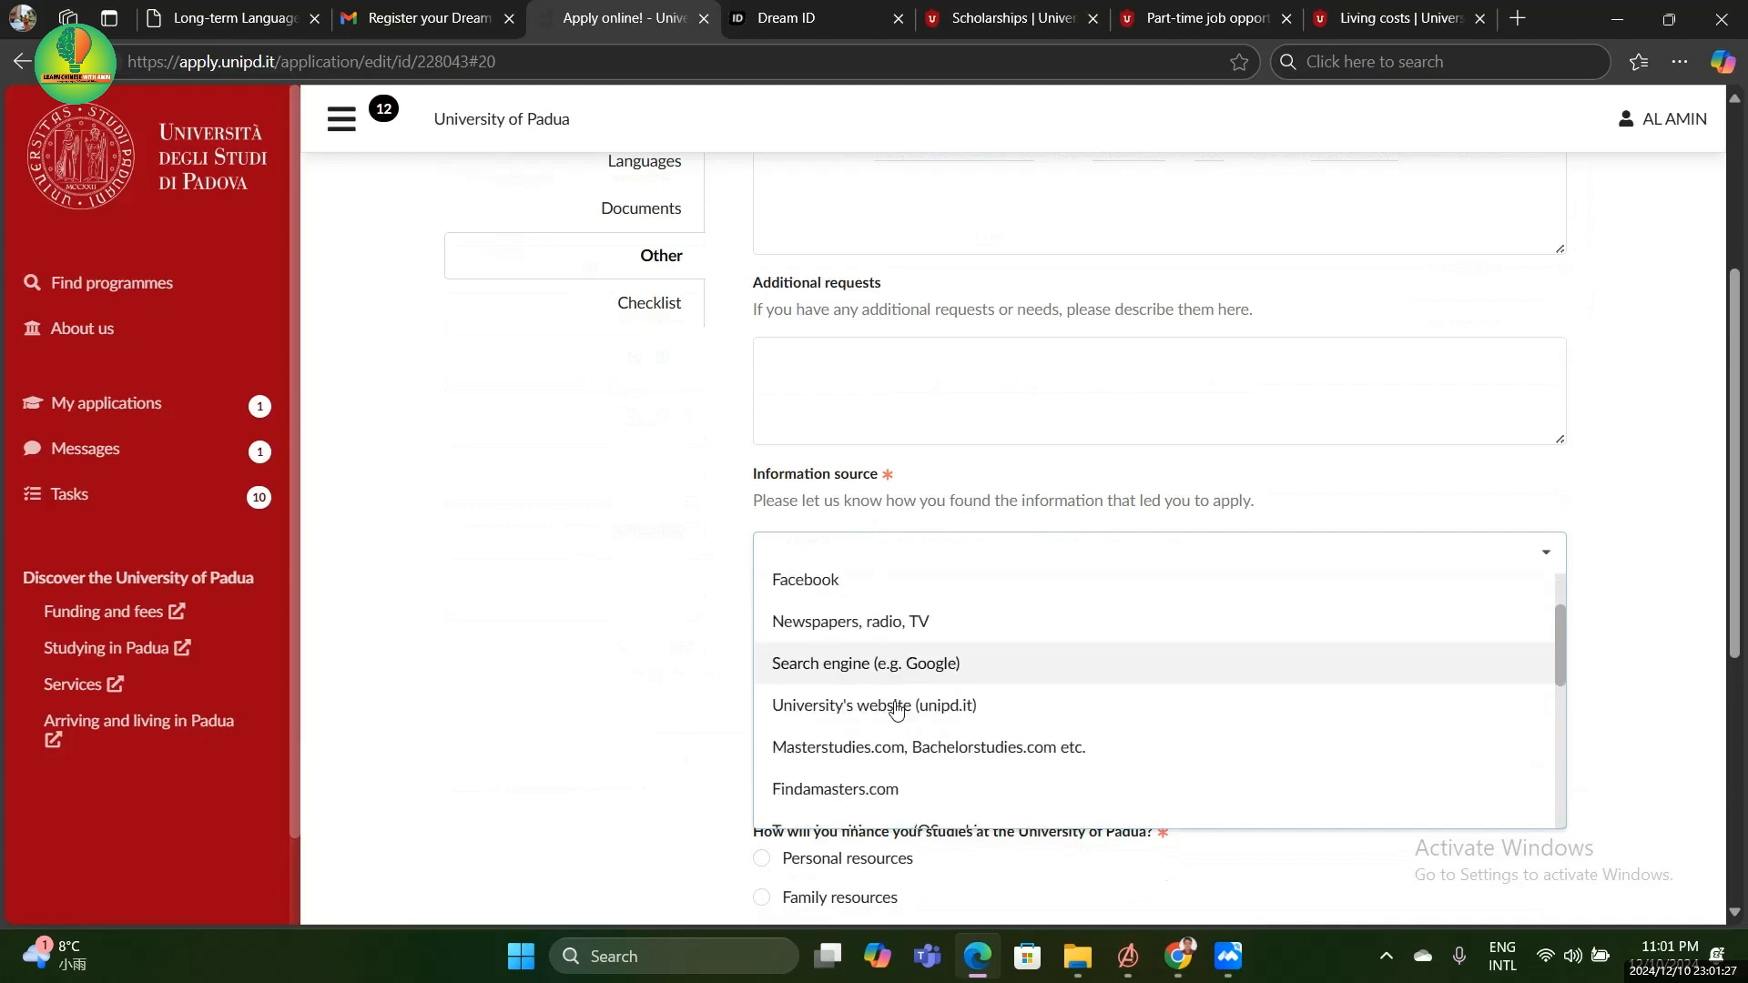
{"action": "scroll", "coordinate": [897, 709], "scroll_direction": "down", "scroll_amount": 1}
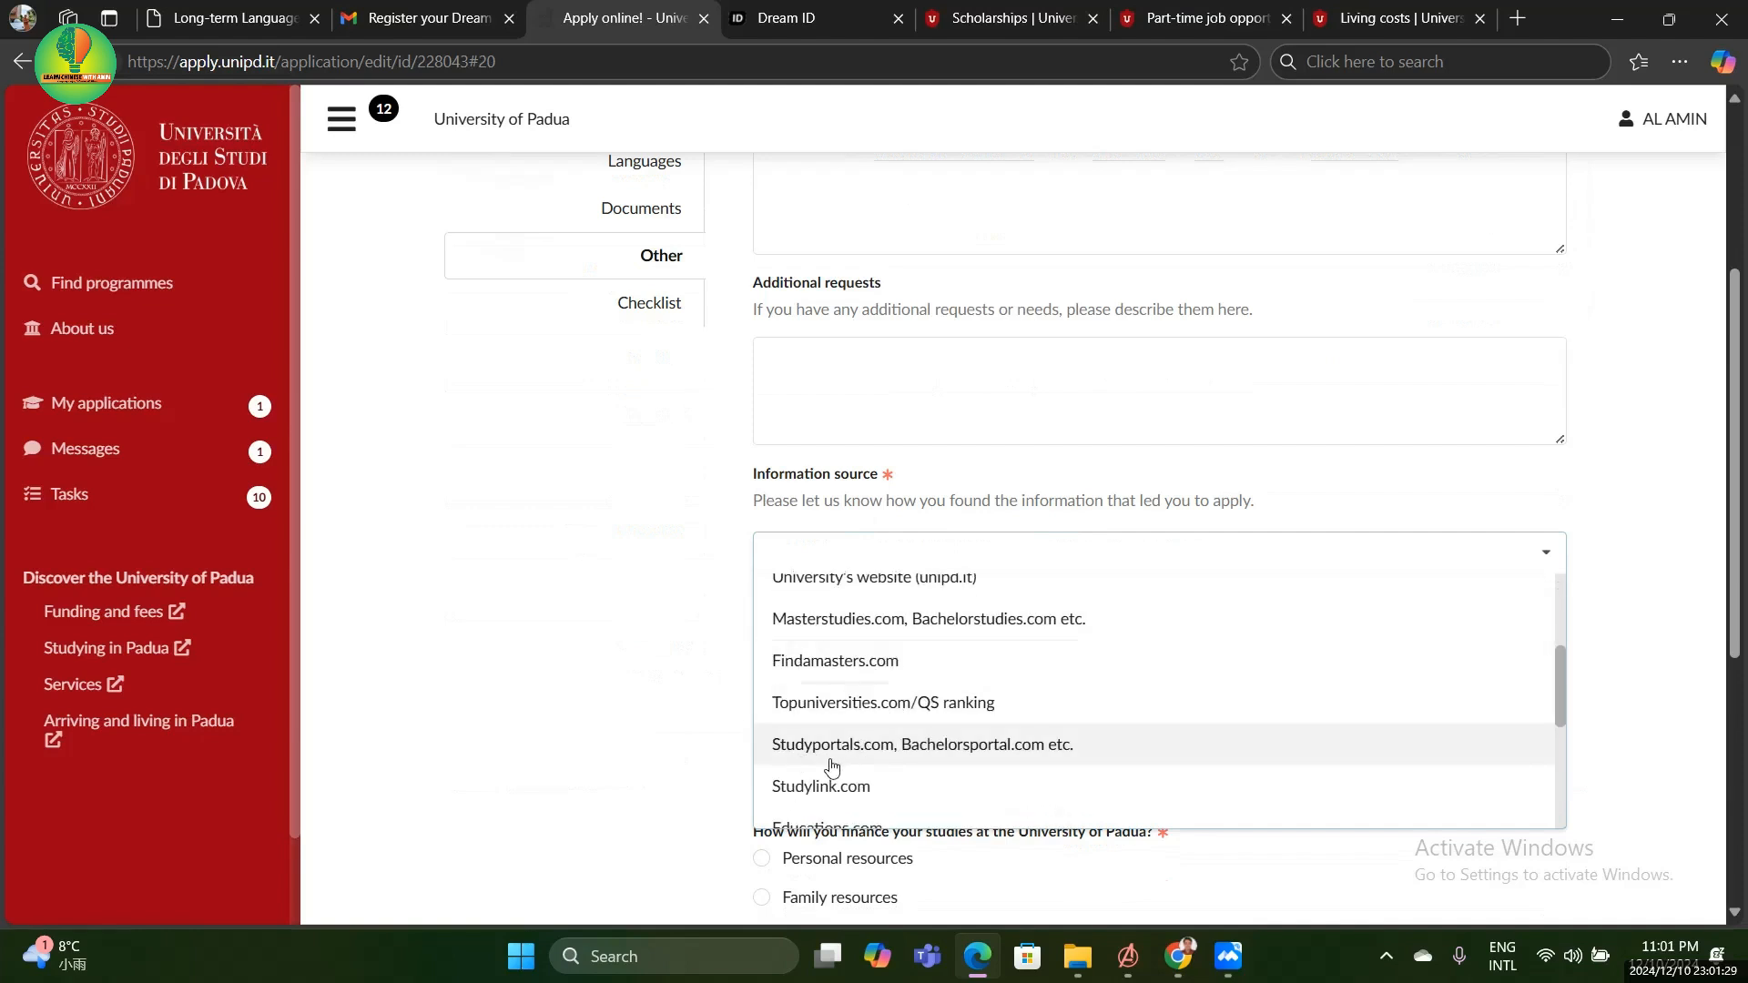
{"action": "scroll", "coordinate": [910, 748], "scroll_direction": "down", "scroll_amount": 2}
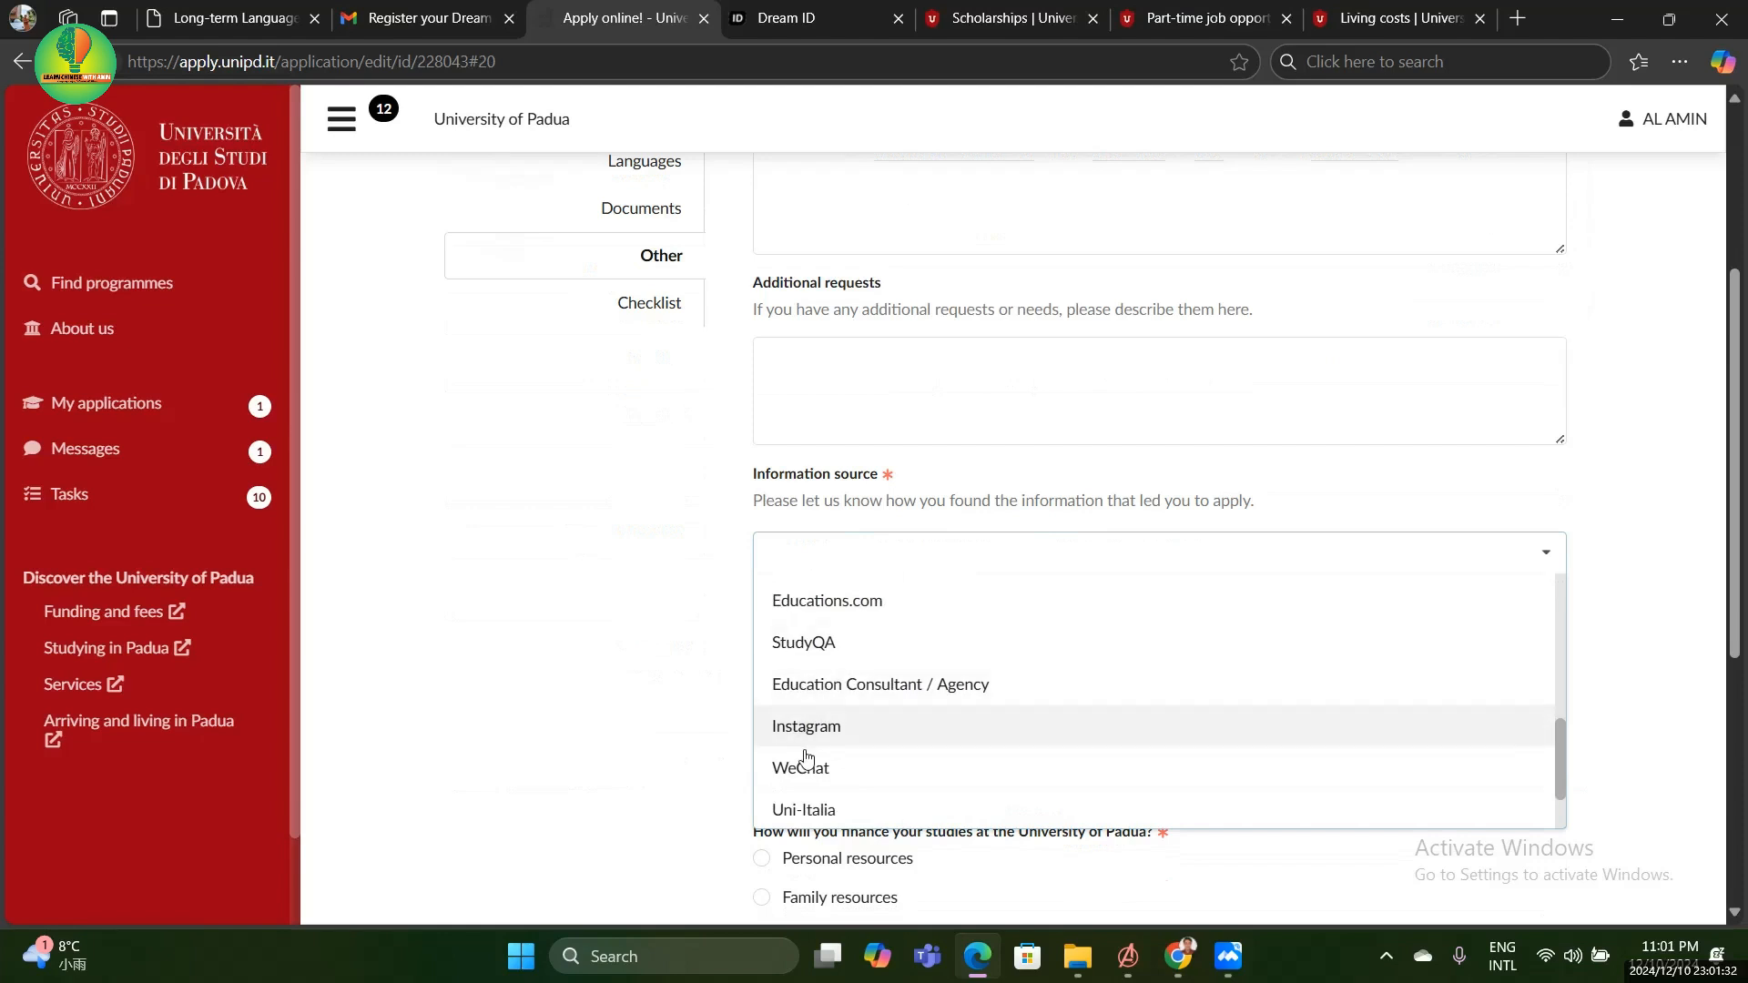
{"action": "scroll", "coordinate": [805, 769], "scroll_direction": "down", "scroll_amount": 1}
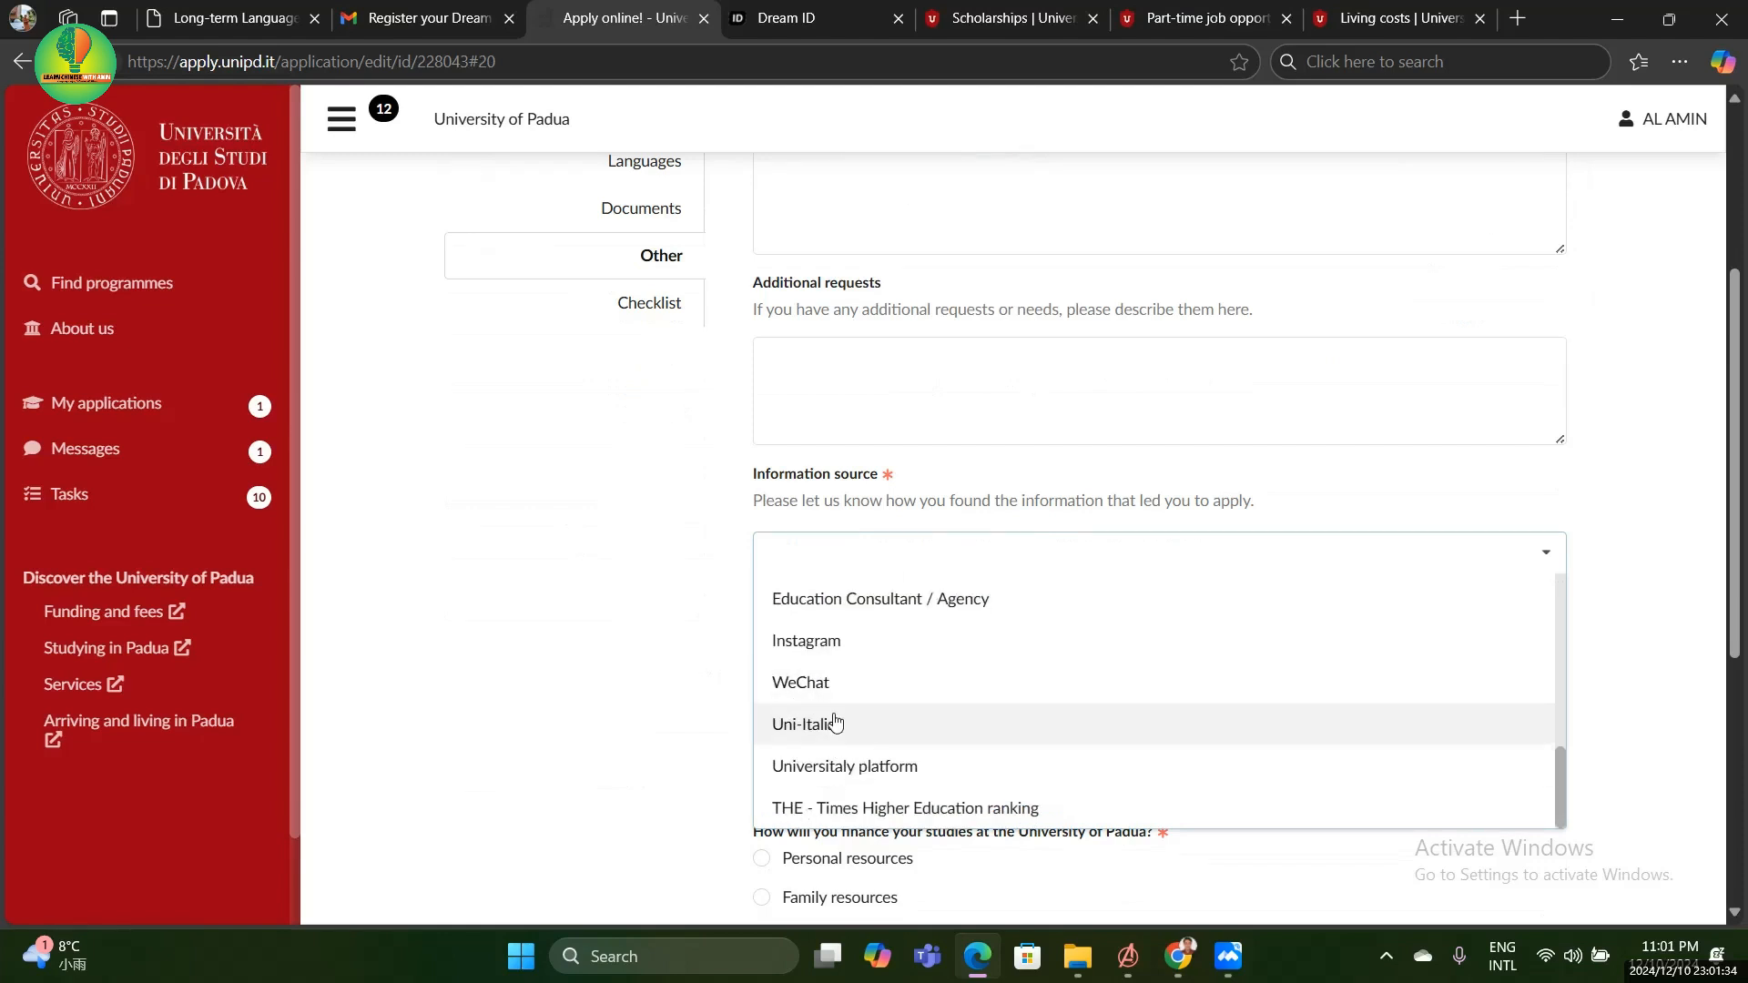
{"action": "left_click", "coordinate": [841, 769]}
Set special needs to None and study financing to Scholarship, and proceed to the Checklist section
{"action": "scroll", "coordinate": [963, 674], "scroll_direction": "down", "scroll_amount": 5}
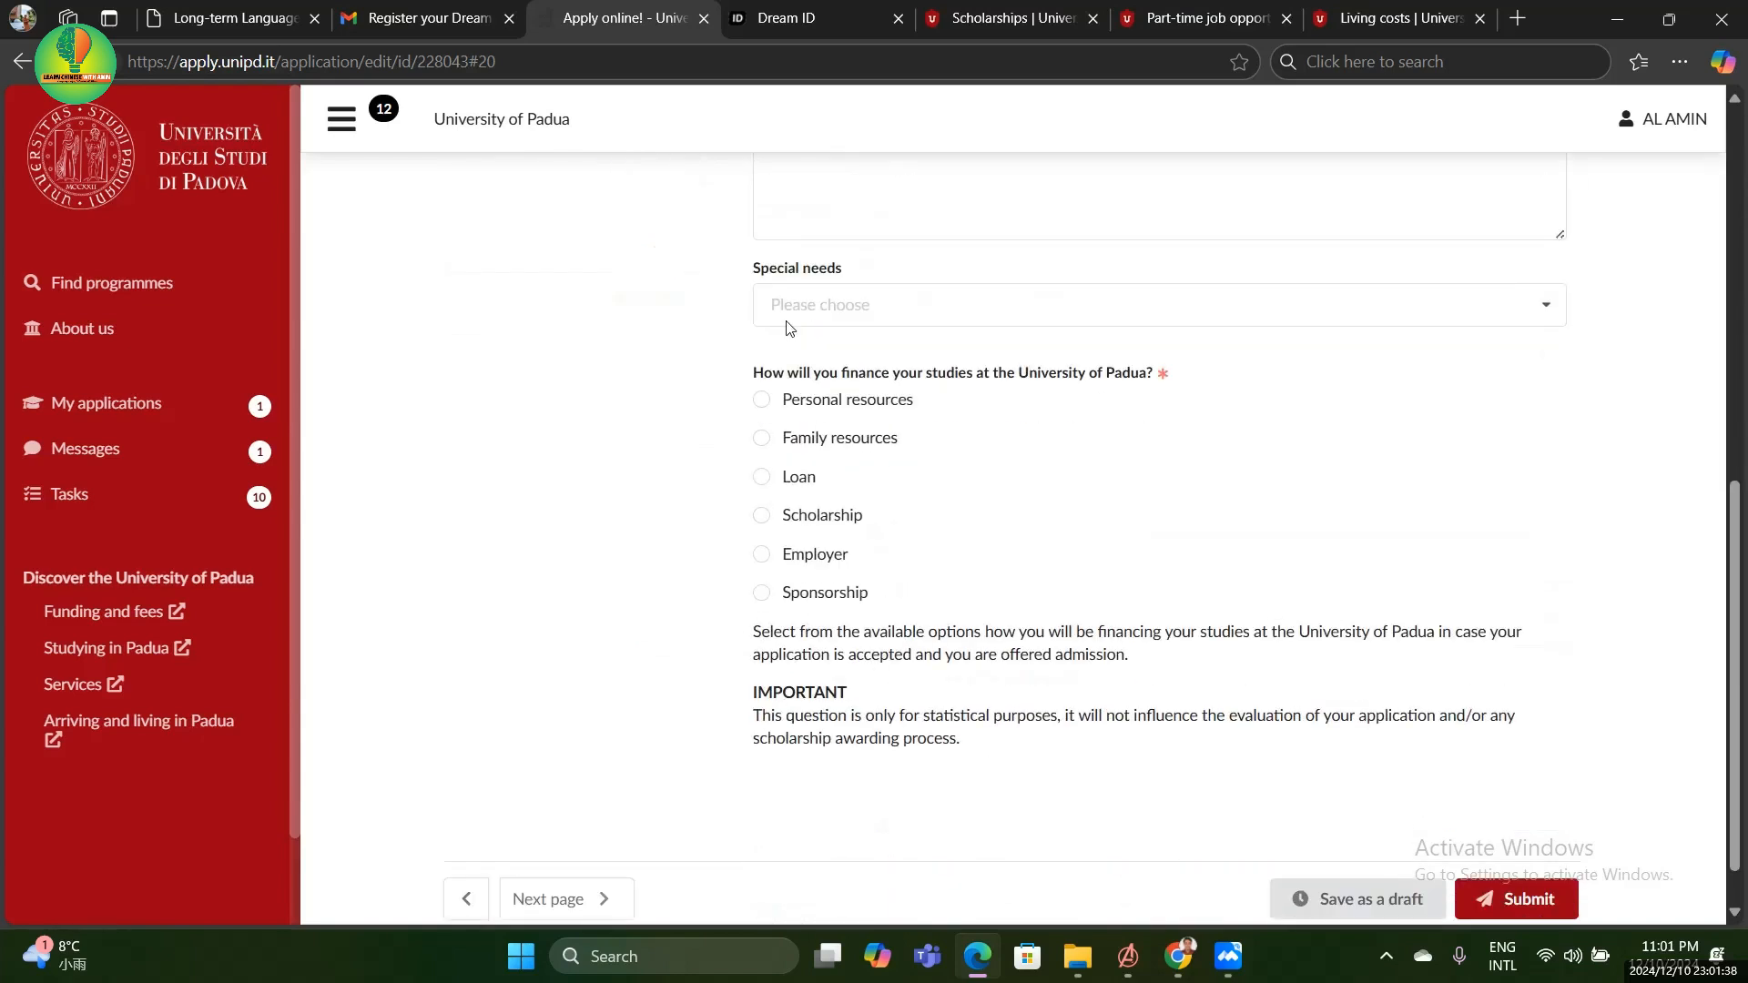
{"action": "left_click", "coordinate": [824, 304]}
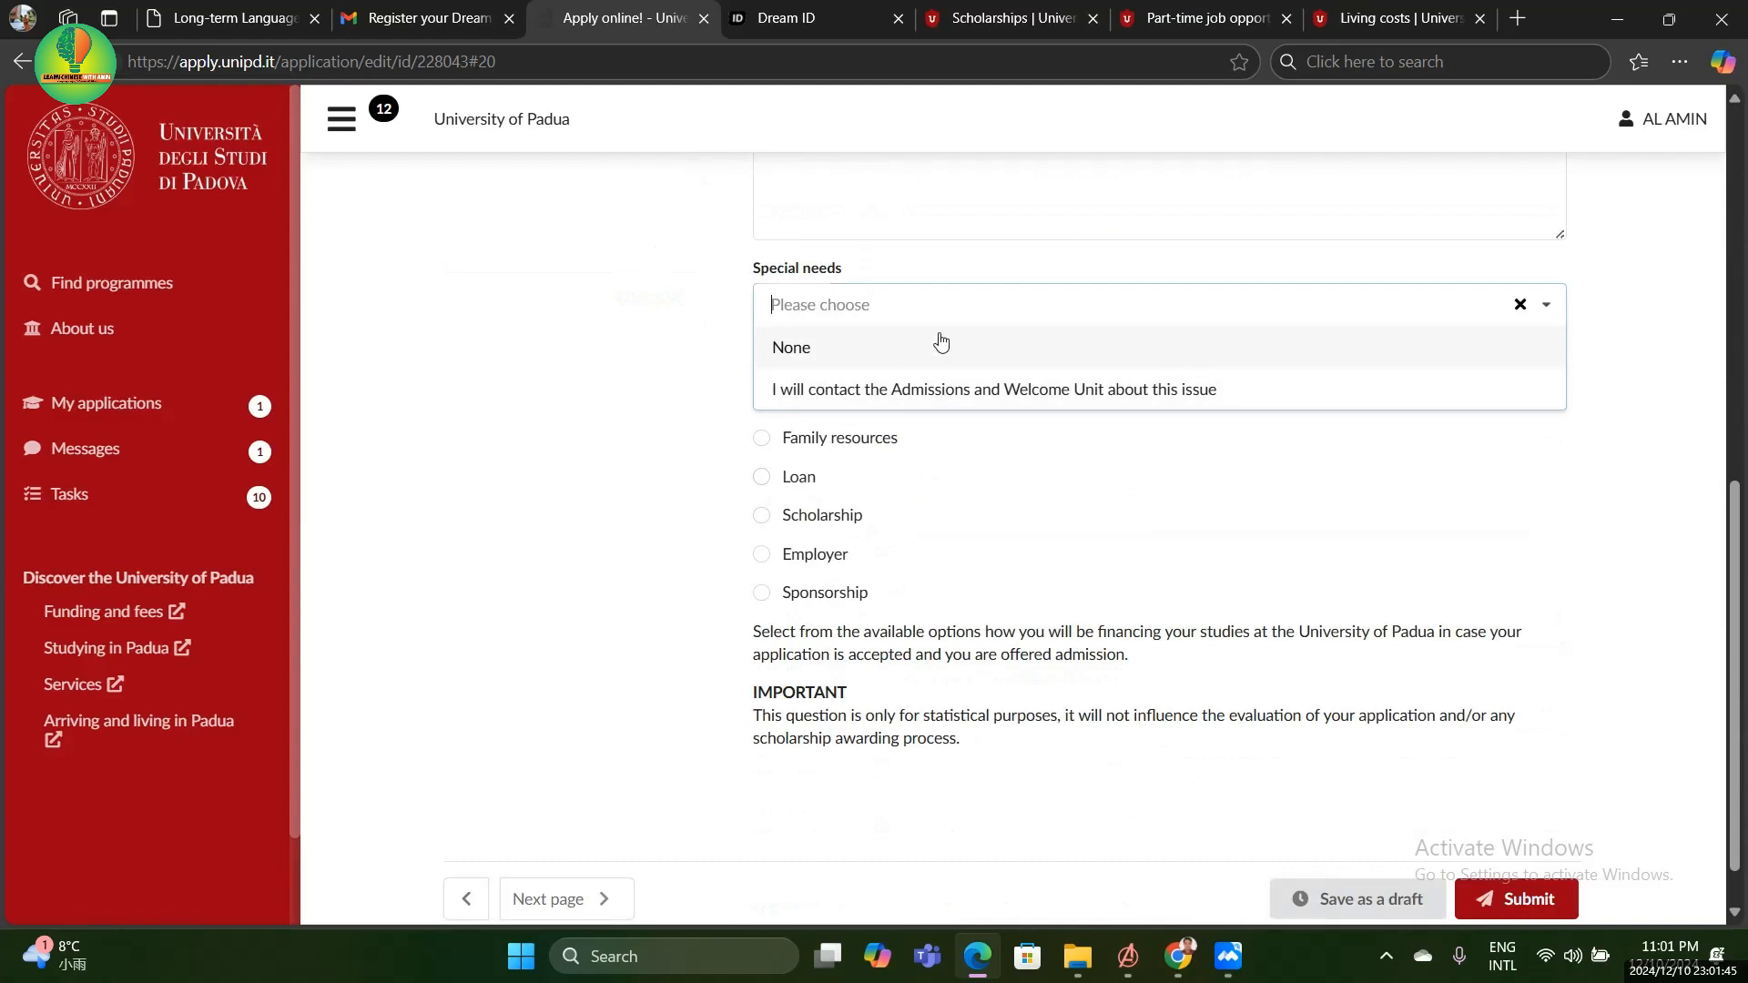
{"action": "left_click", "coordinate": [805, 352]}
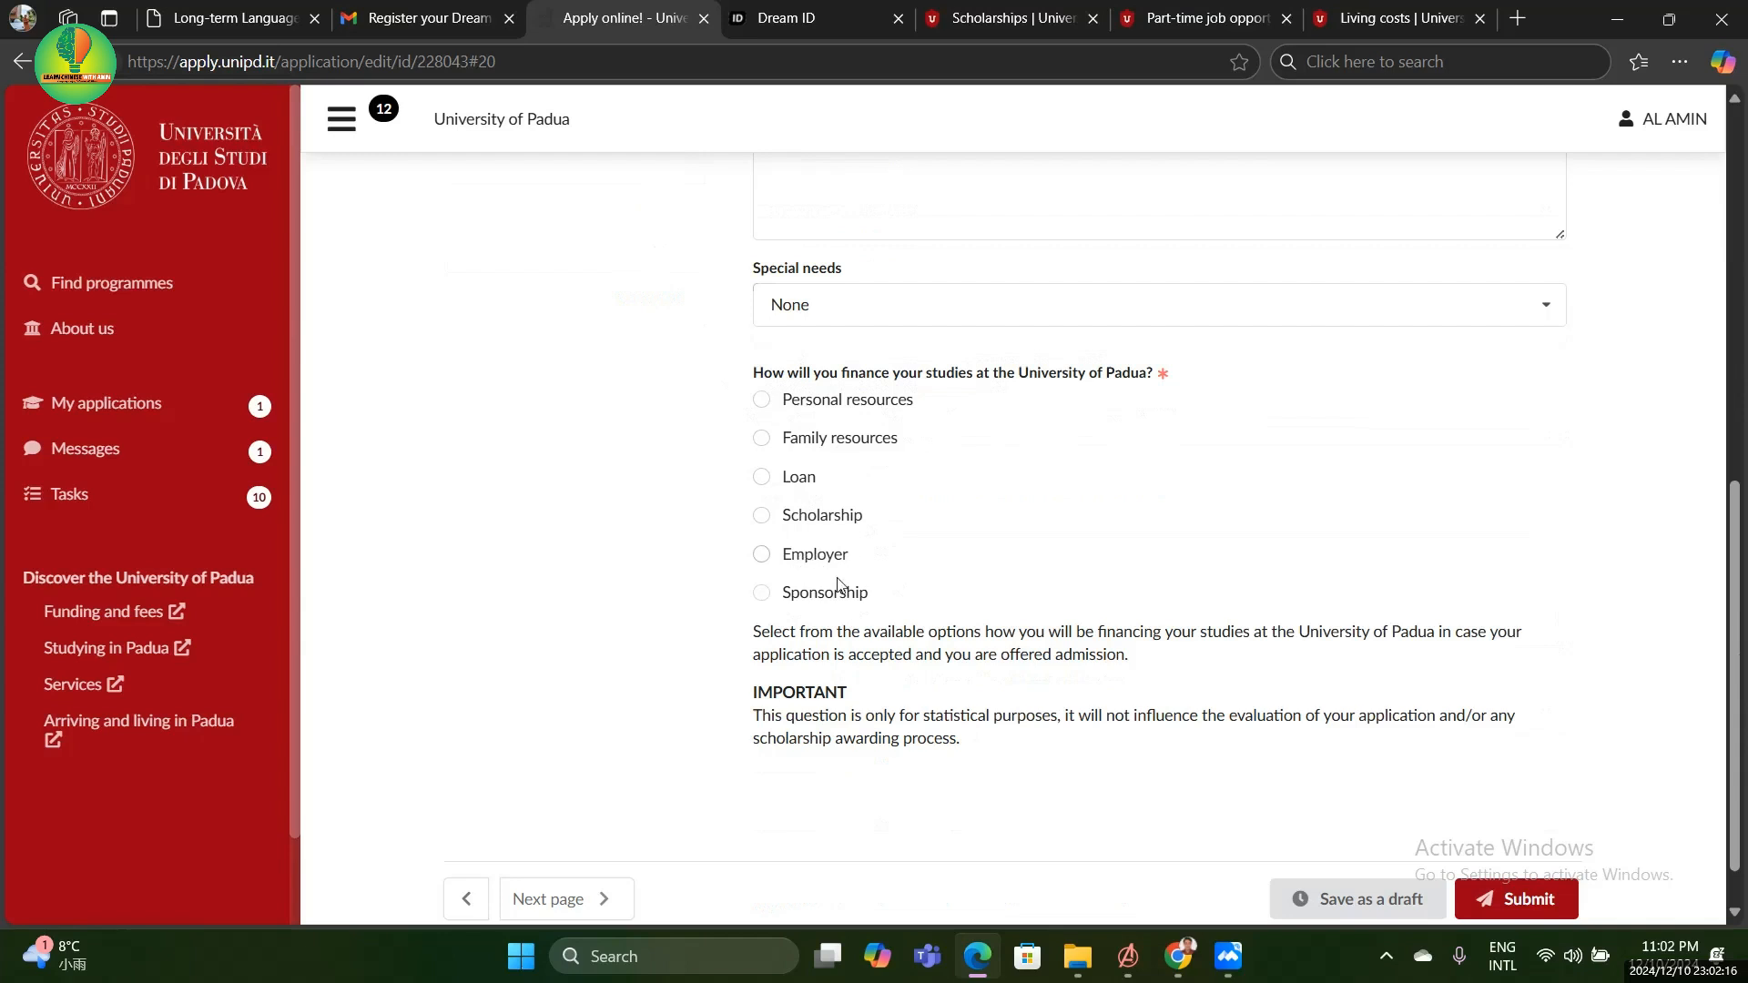
{"action": "left_click", "coordinate": [760, 515]}
{"action": "scroll", "coordinate": [899, 535], "scroll_direction": "down", "scroll_amount": 1}
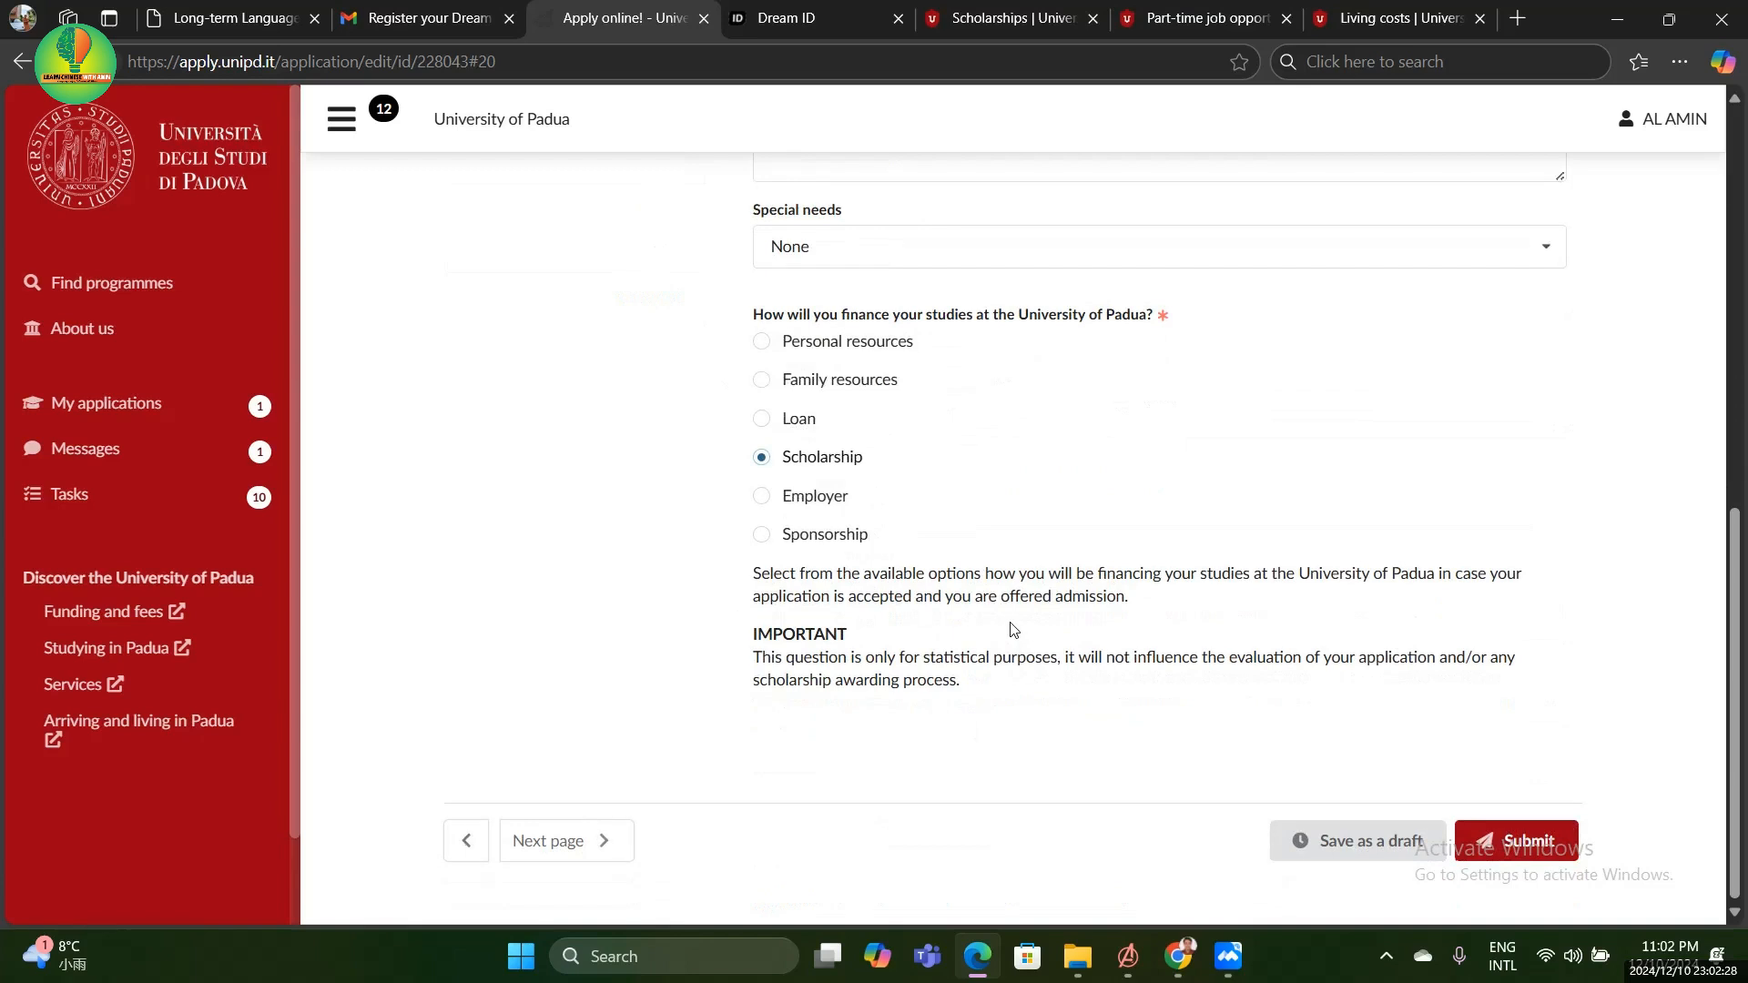
{"action": "left_click", "coordinate": [571, 842]}
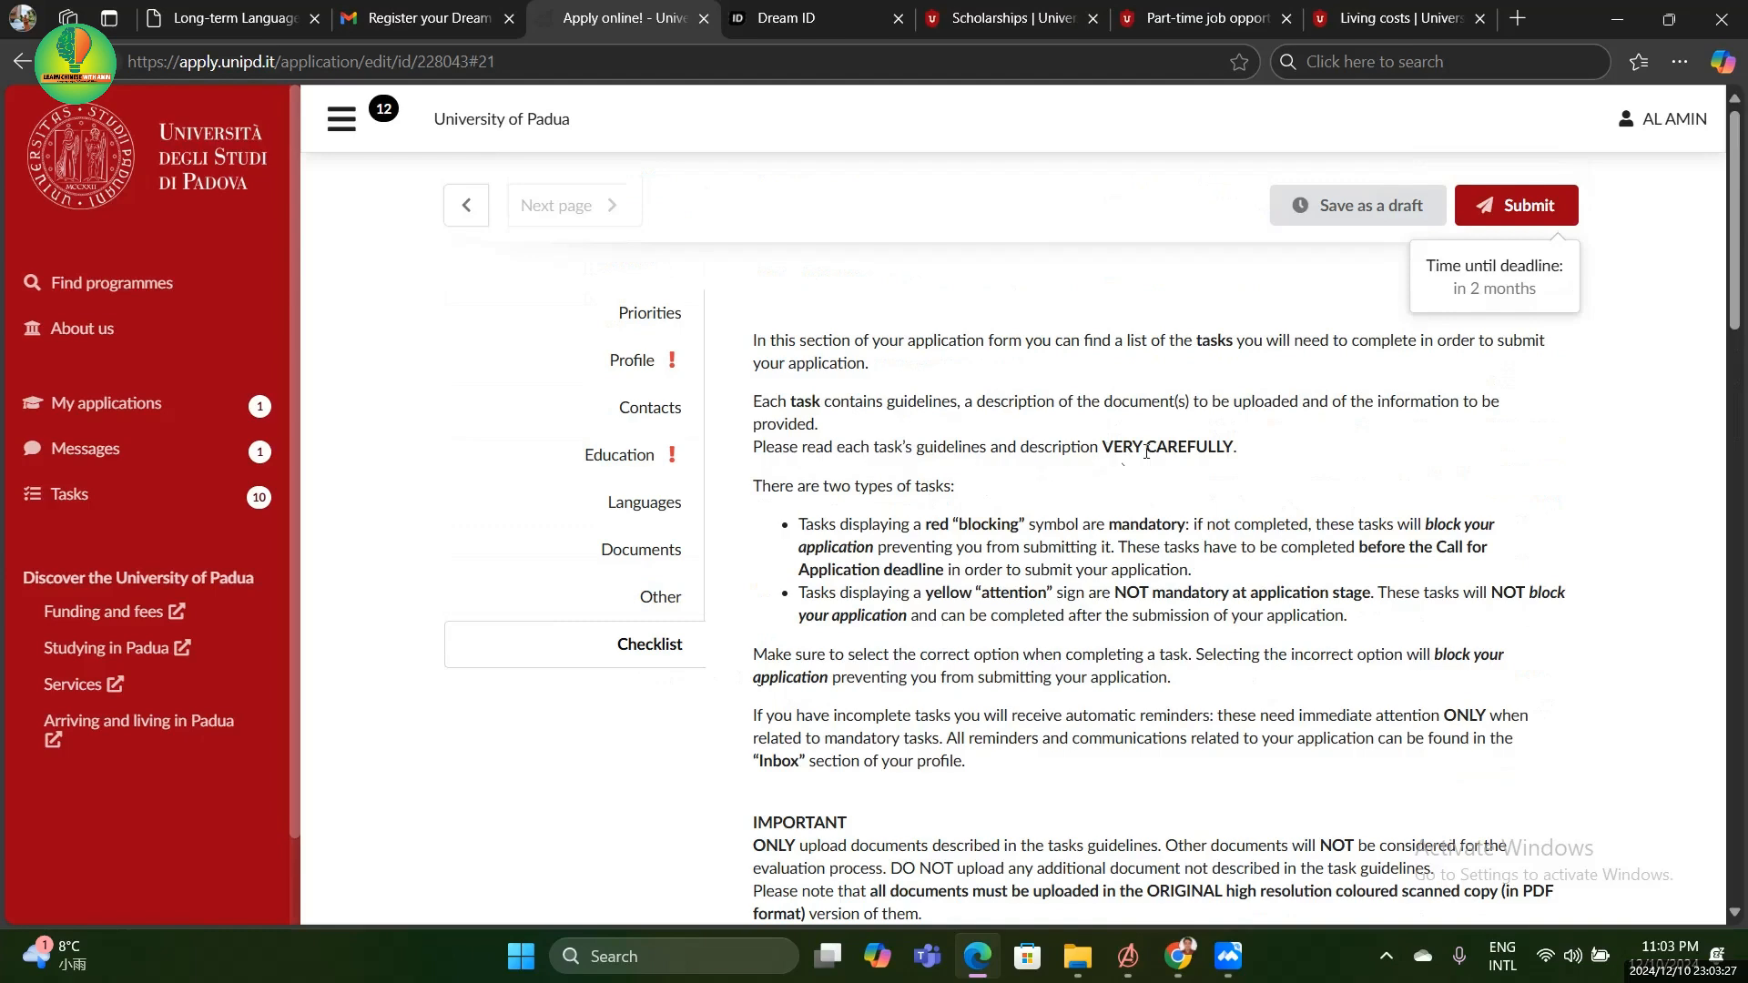
Read the Checklist guidelines on mandatory tasks, document uploads, the application fee and submission, down to the task list
{"action": "left_click_drag", "start_coordinate": [1243, 448], "coordinate": [1112, 448]}
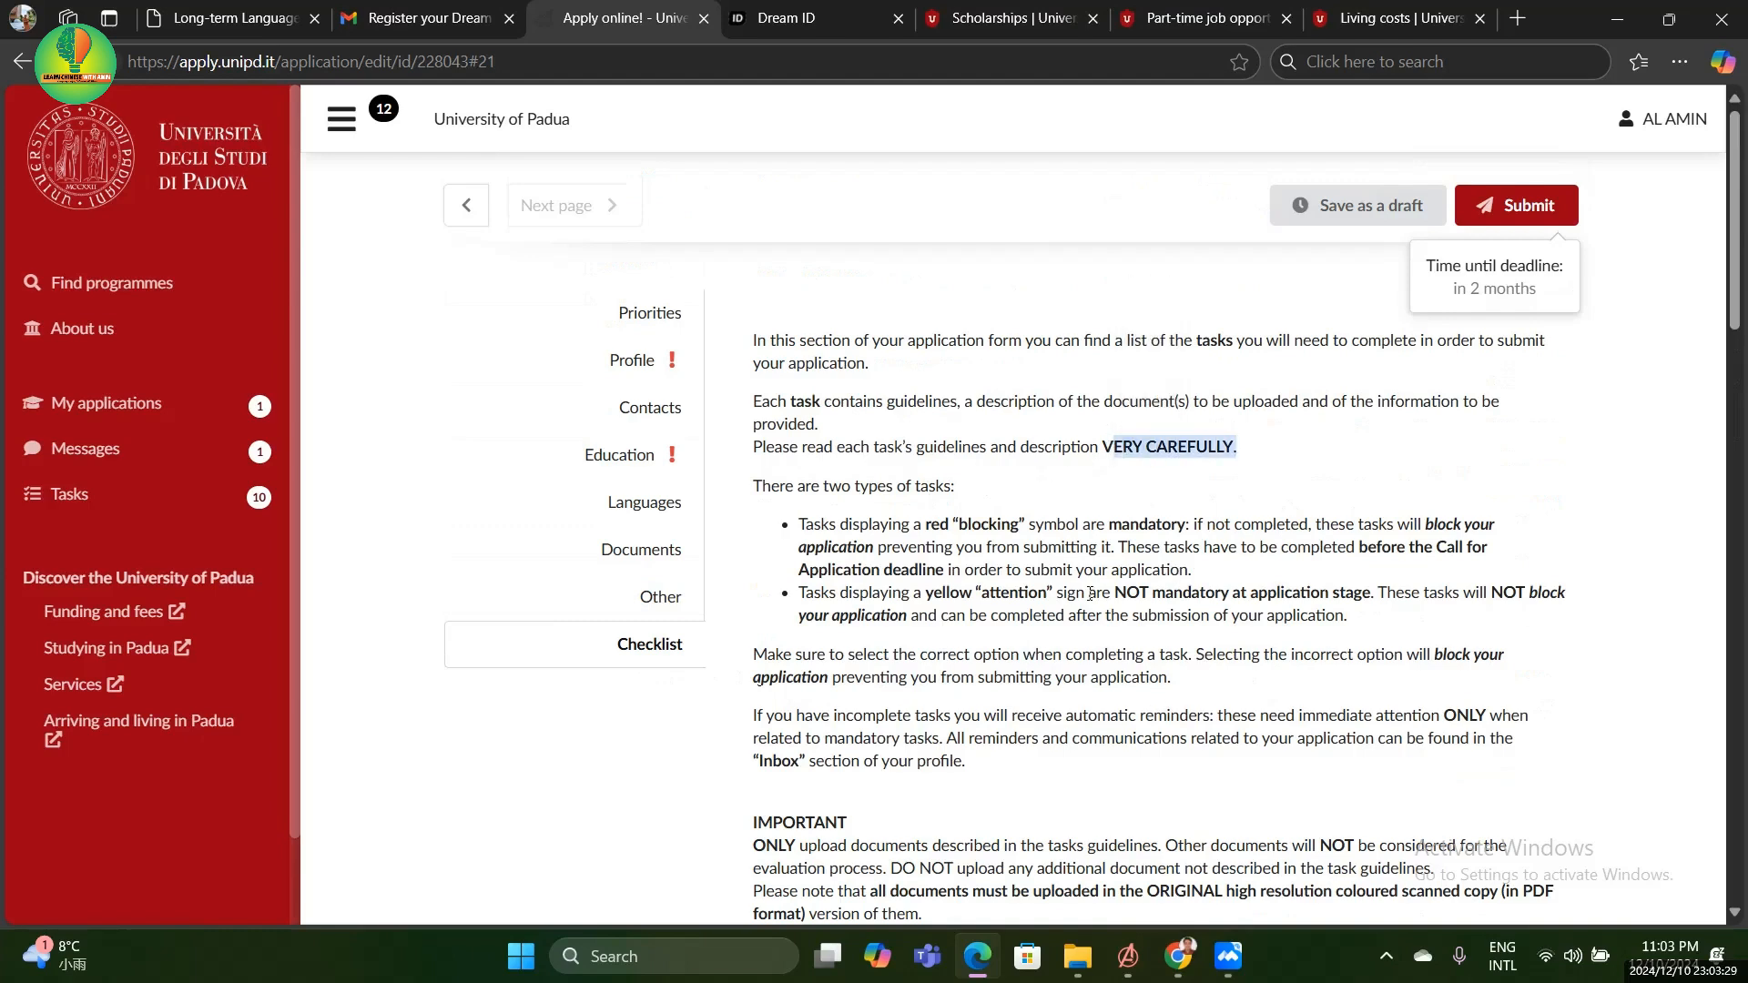
{"action": "scroll", "coordinate": [1202, 648], "scroll_direction": "down", "scroll_amount": 3}
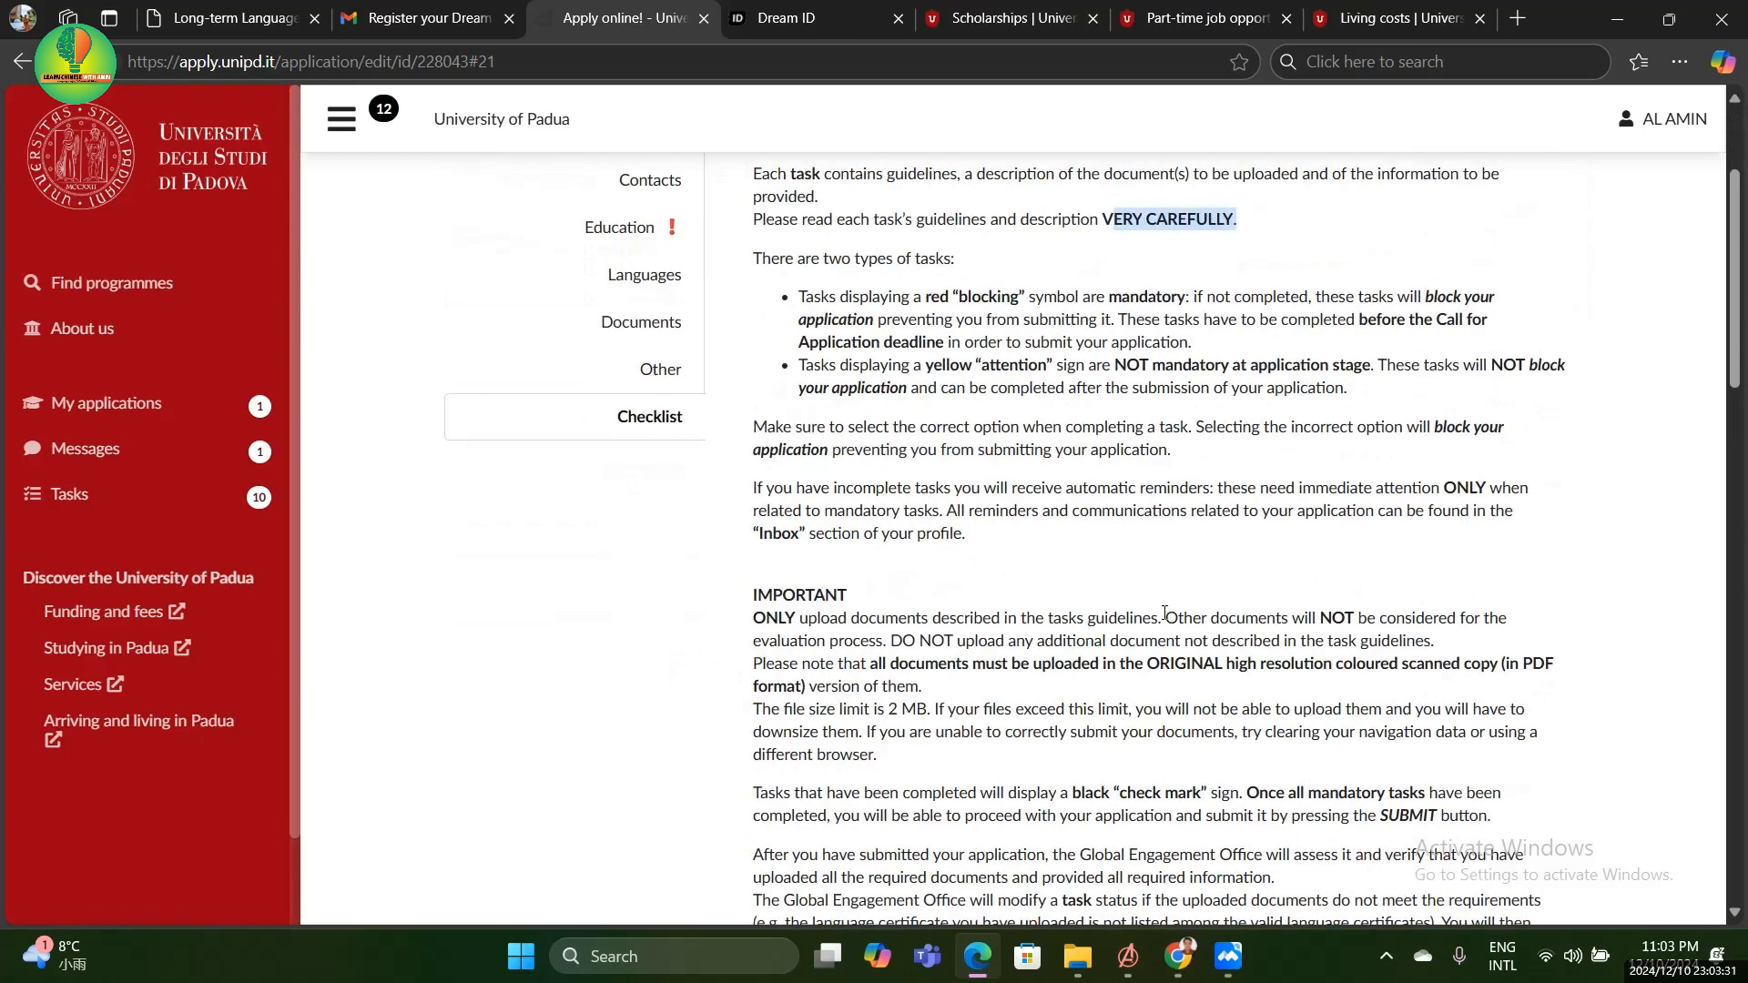
{"action": "scroll", "coordinate": [1164, 612], "scroll_direction": "down", "scroll_amount": 1}
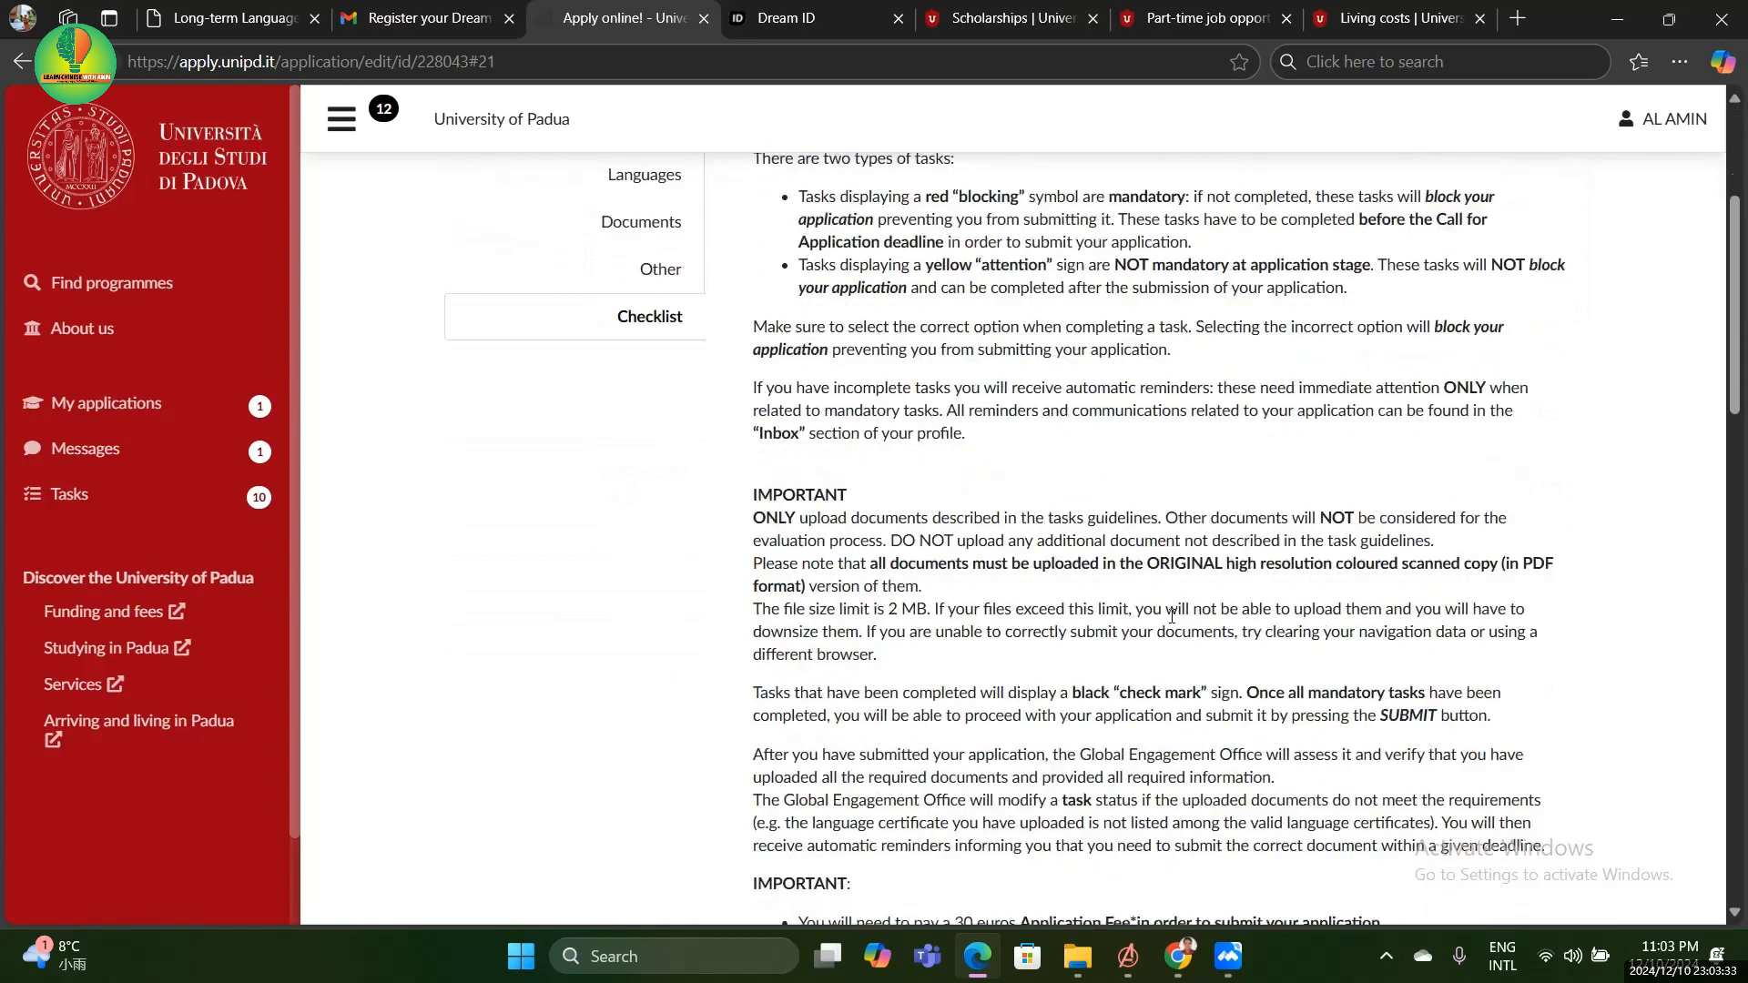
{"action": "left_click_drag", "start_coordinate": [753, 481], "coordinate": [848, 481]}
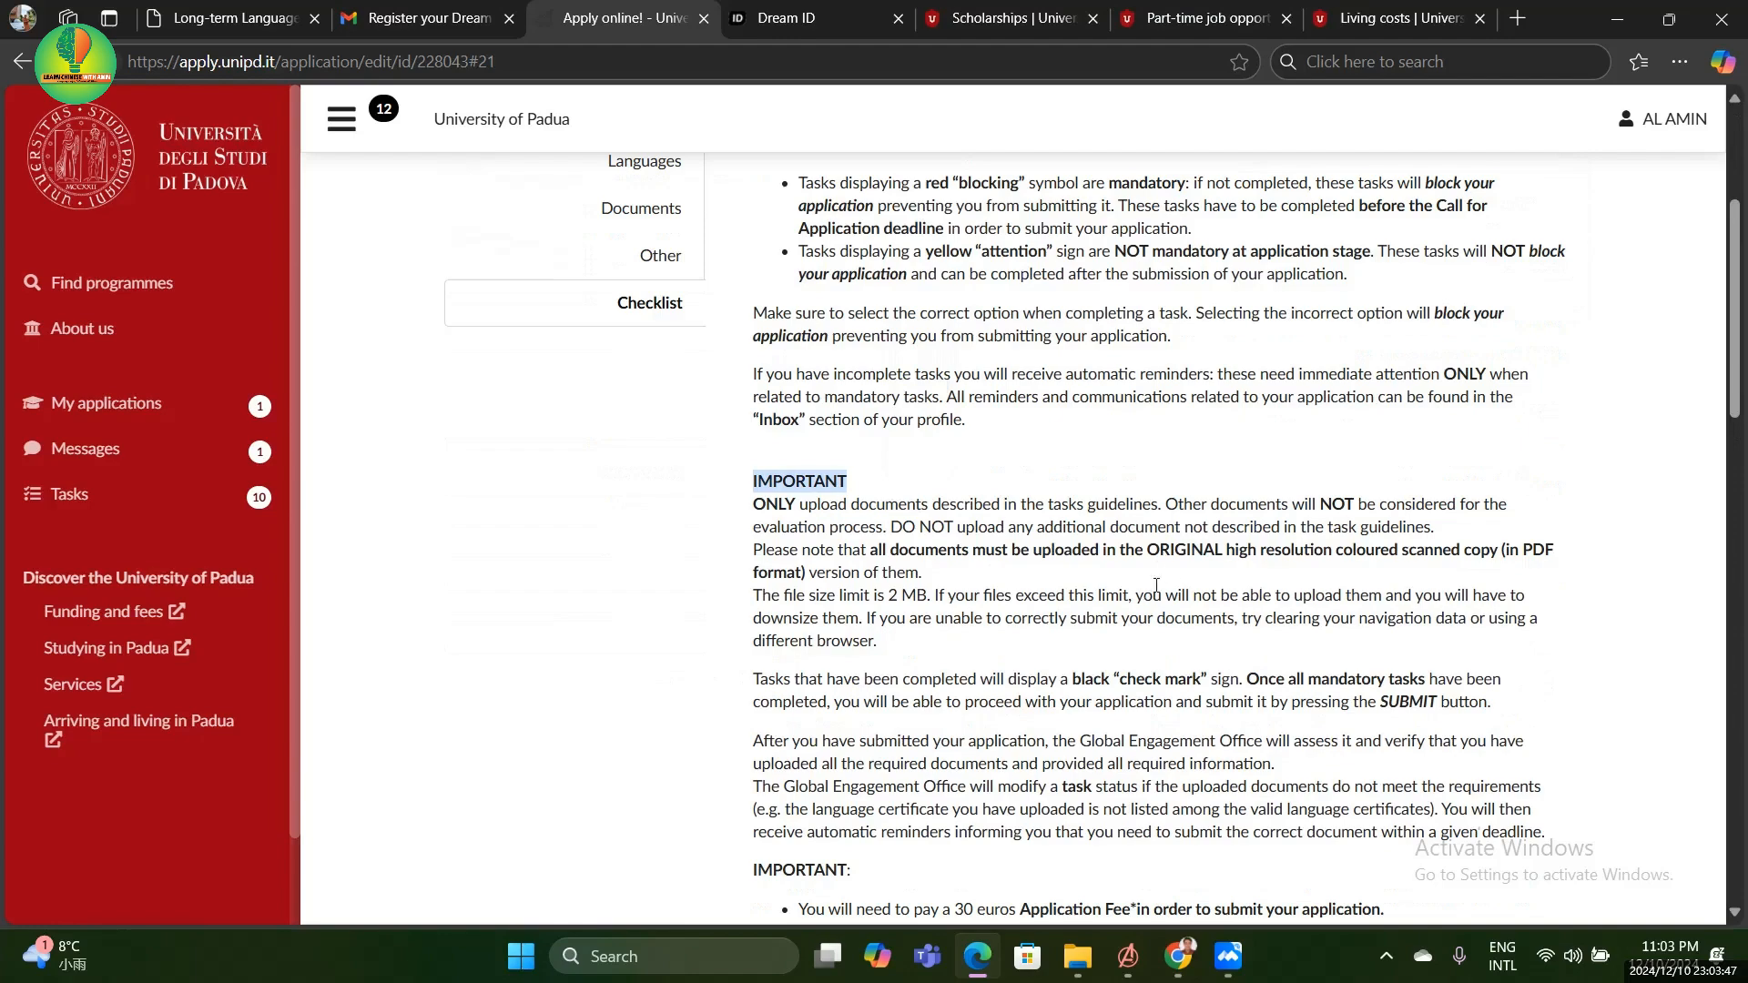
{"action": "scroll", "coordinate": [1219, 446], "scroll_direction": "up", "scroll_amount": 3}
{"action": "scroll", "coordinate": [1246, 466], "scroll_direction": "down", "scroll_amount": 2}
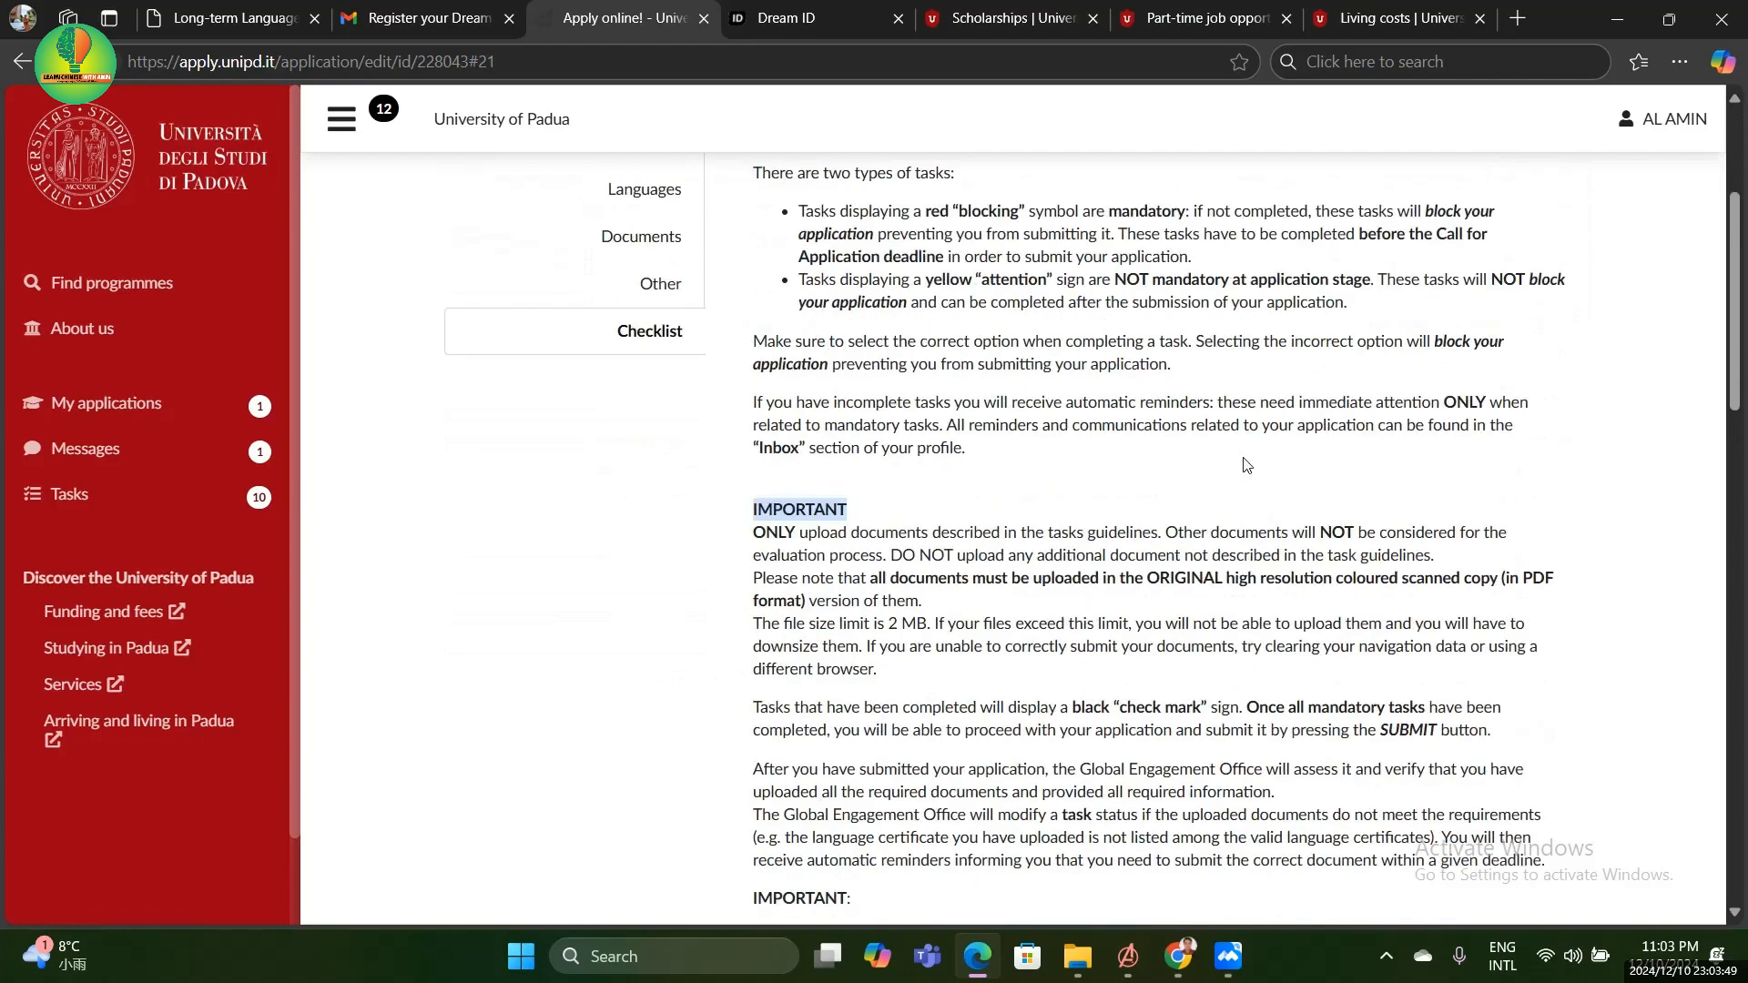
{"action": "scroll", "coordinate": [1246, 465], "scroll_direction": "down", "scroll_amount": 5}
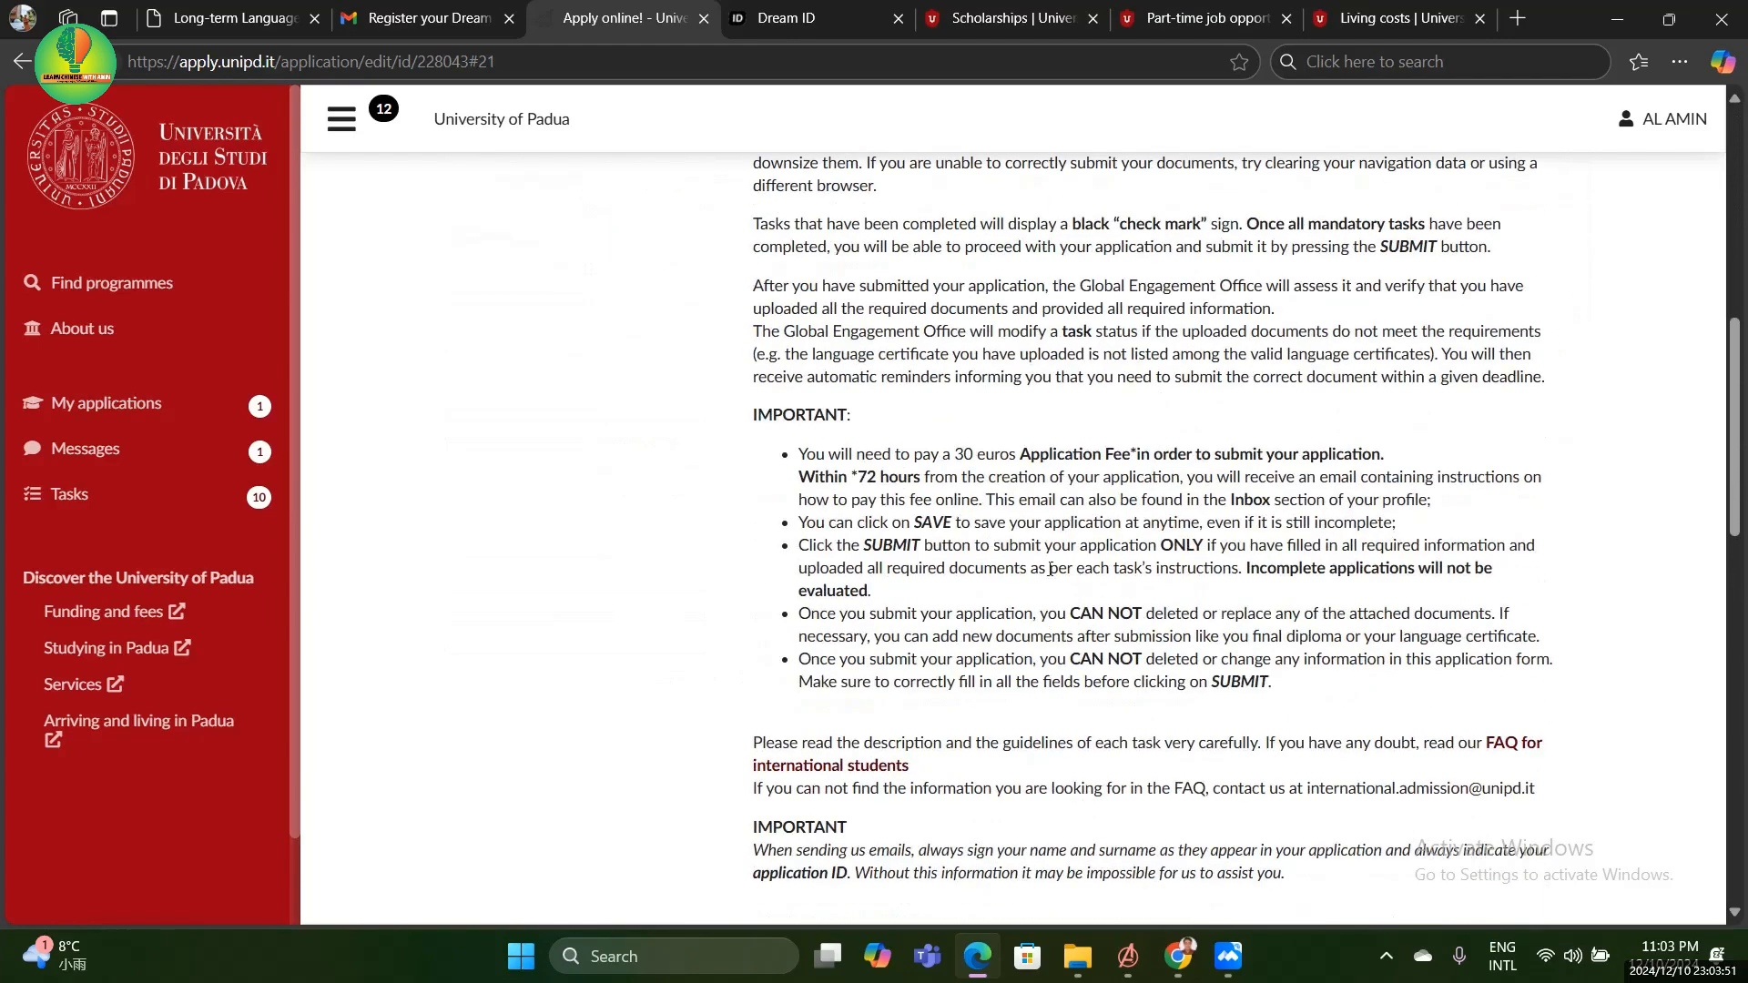
{"action": "left_click_drag", "start_coordinate": [749, 415], "coordinate": [875, 414]}
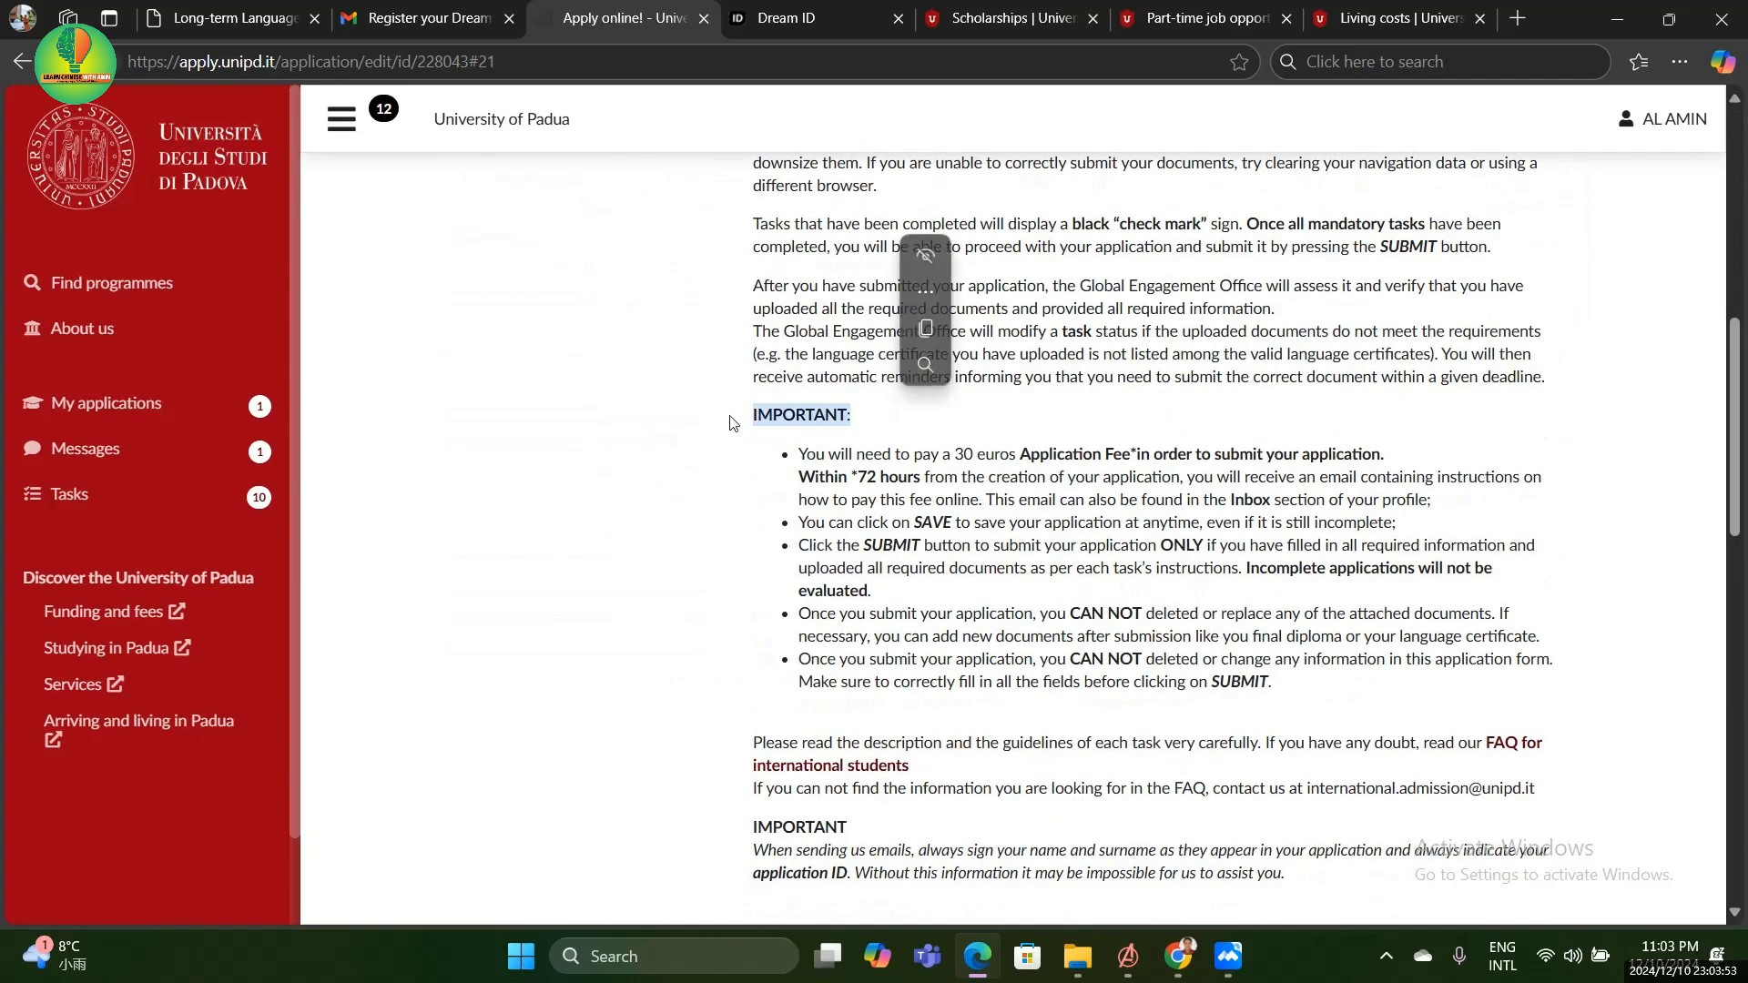
{"action": "scroll", "coordinate": [924, 441], "scroll_direction": "down", "scroll_amount": 2}
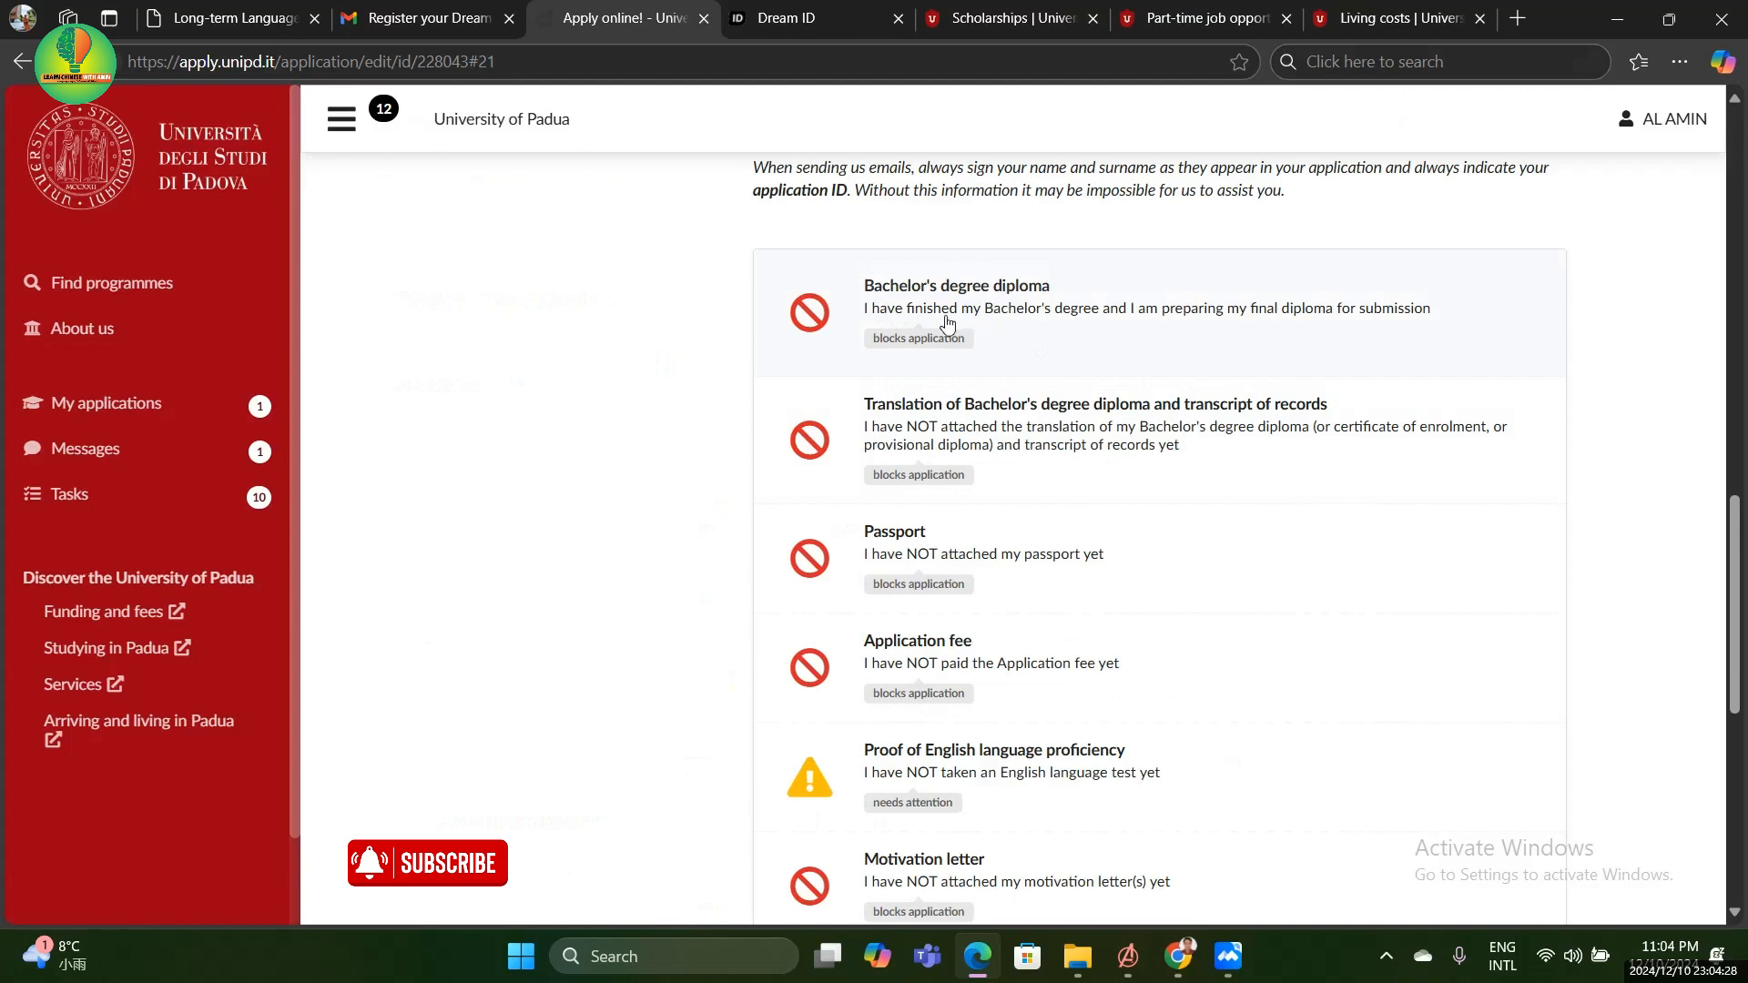
Open the Bachelor's degree diploma task and try to choose the status with an attached official provisional diploma or proof of graduation
{"action": "left_click", "coordinate": [905, 339]}
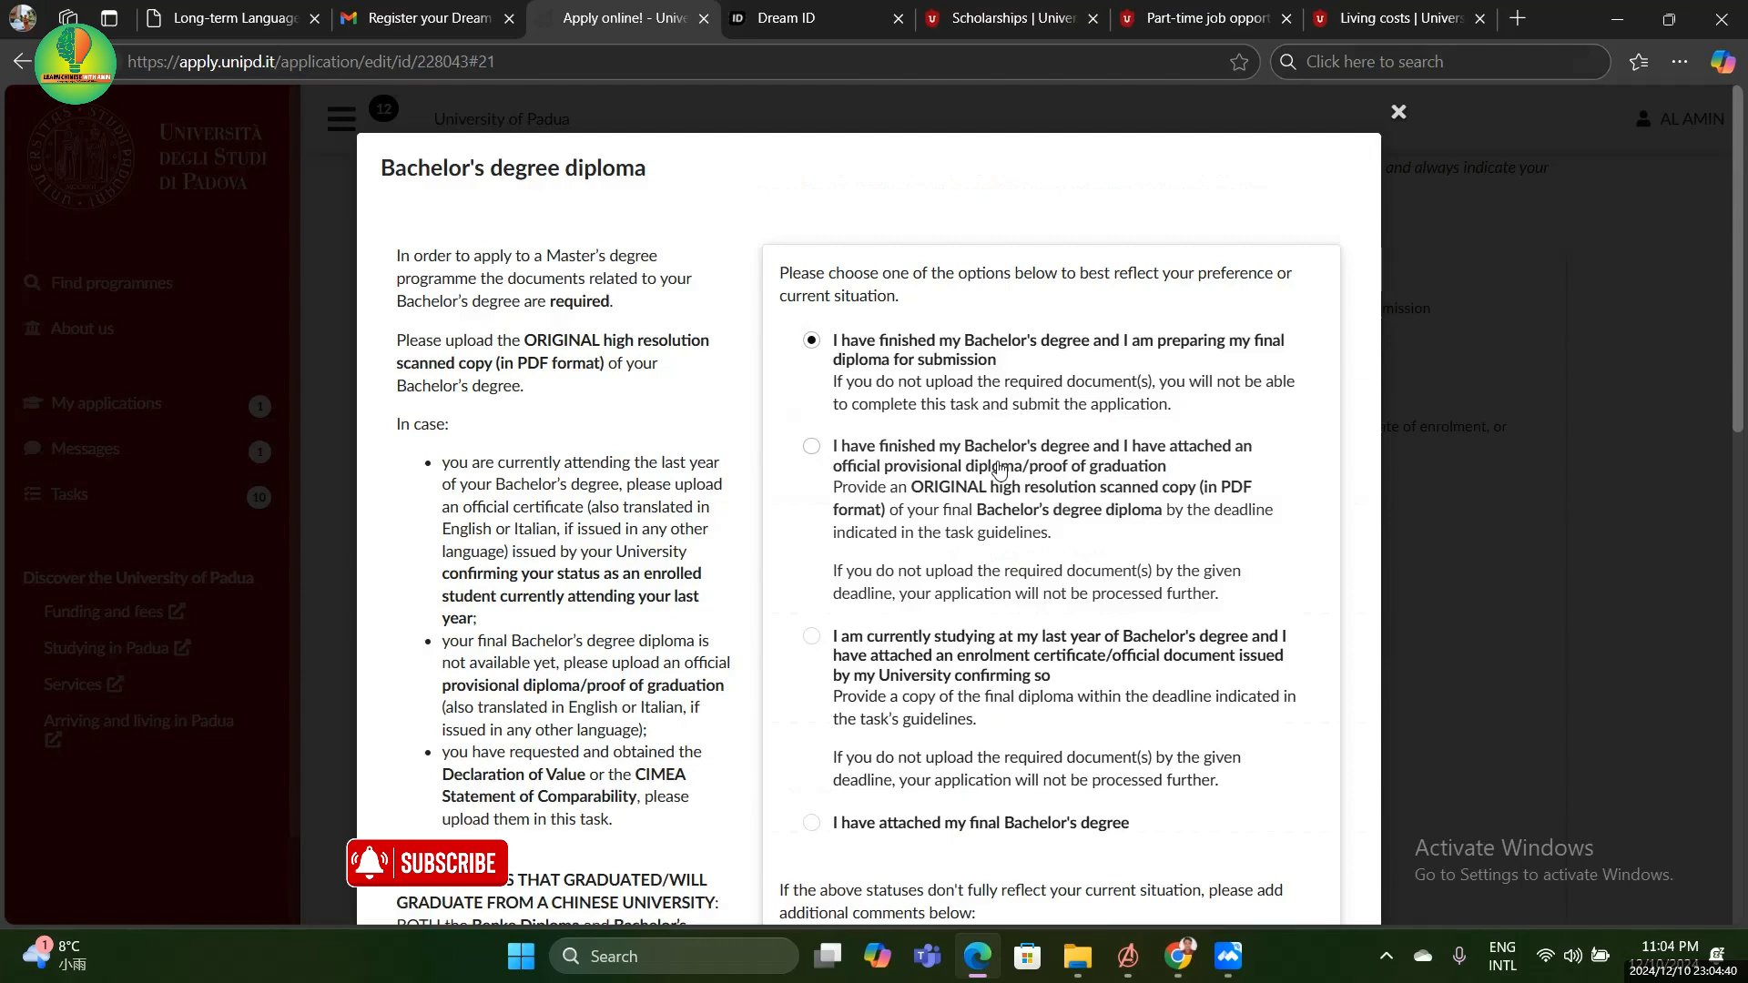
{"action": "scroll", "coordinate": [998, 469], "scroll_direction": "down", "scroll_amount": 3}
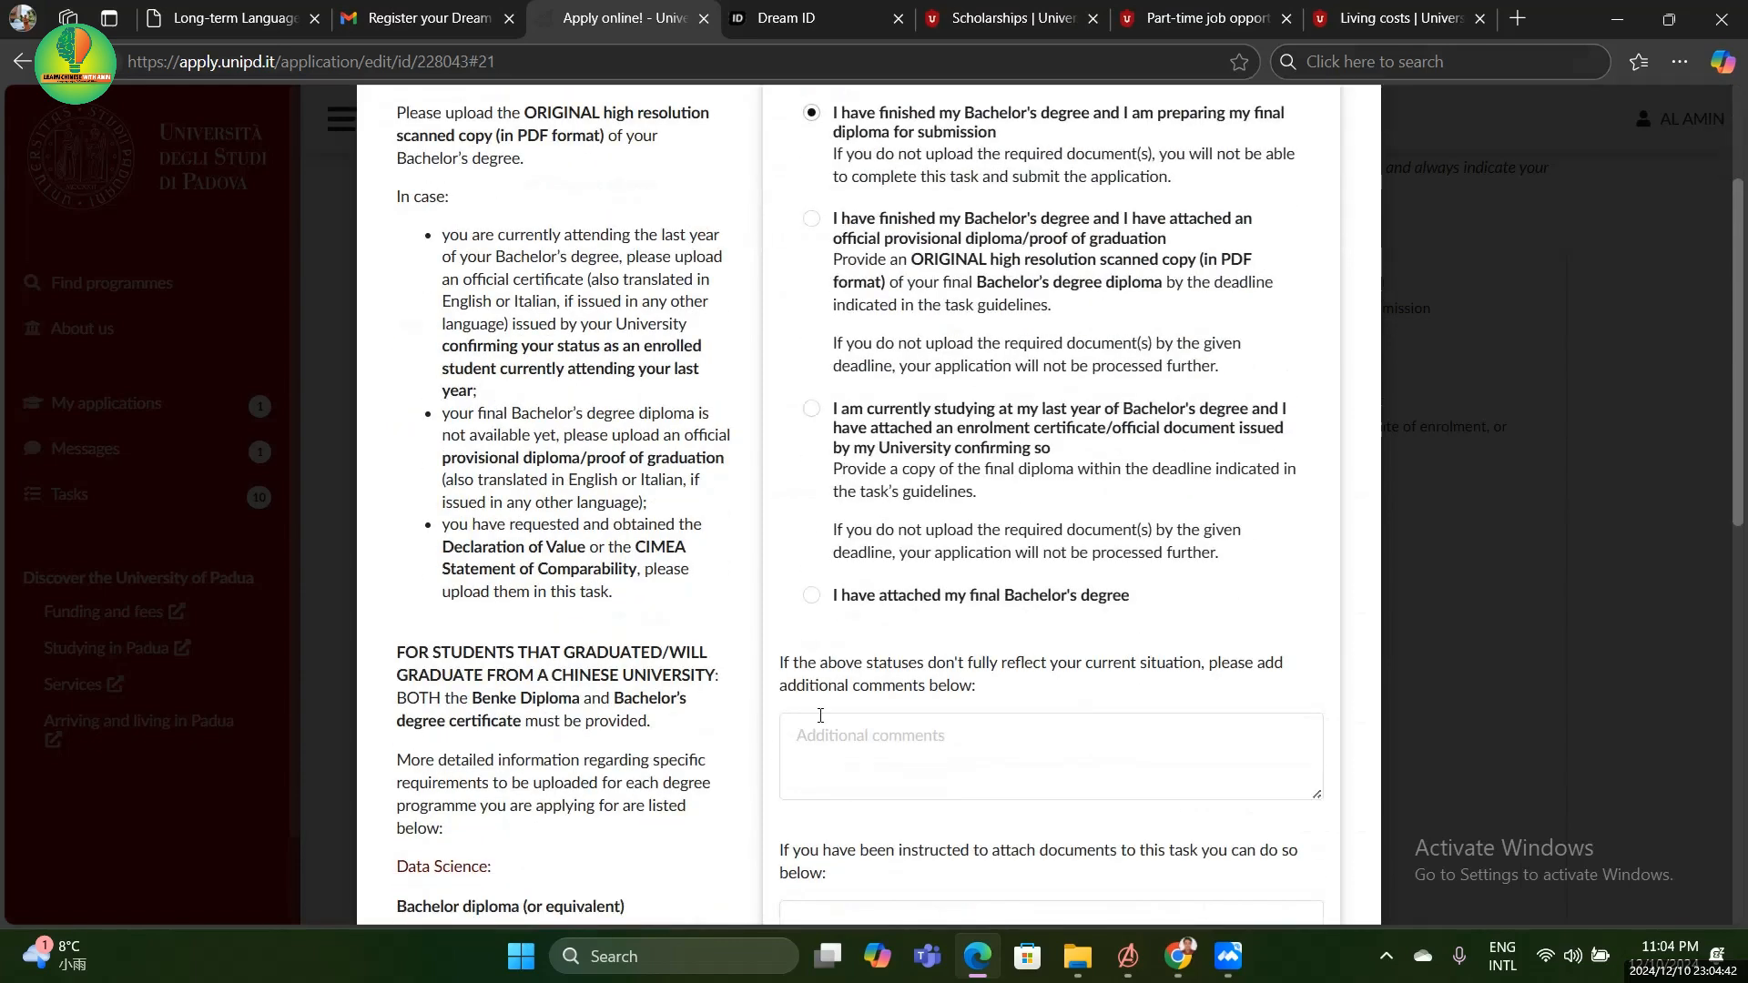
{"action": "scroll", "coordinate": [952, 426], "scroll_direction": "up", "scroll_amount": 3}
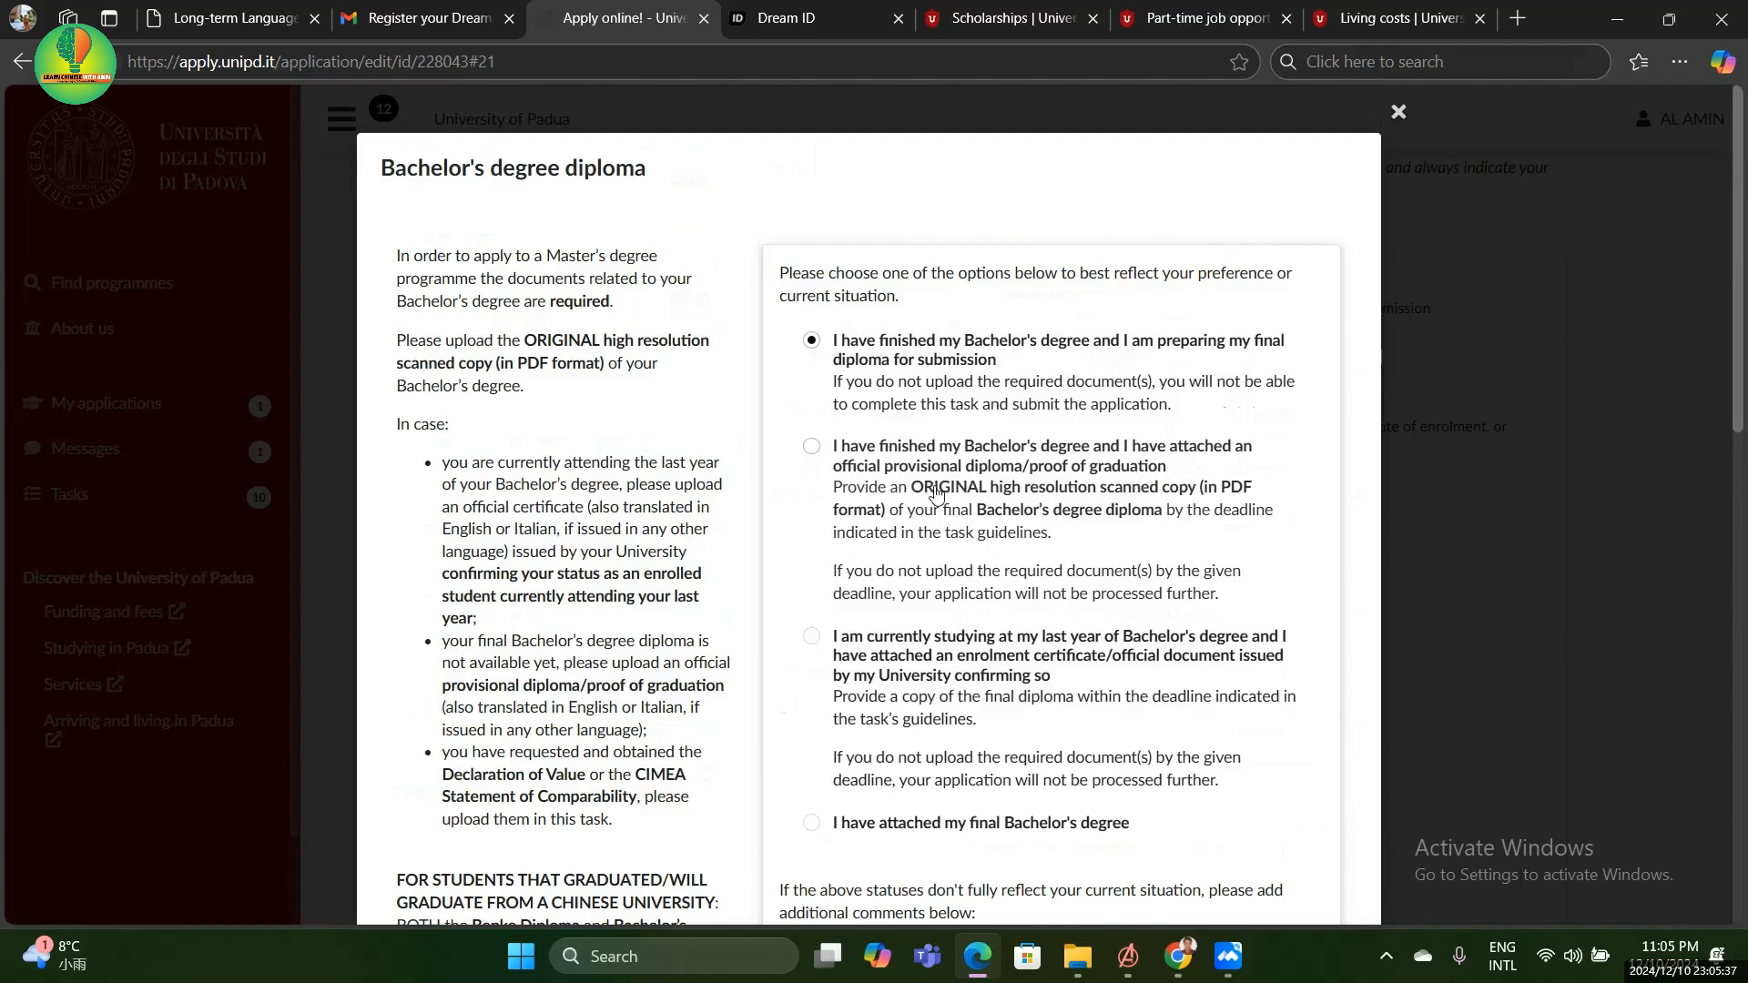
{"action": "left_click", "coordinate": [811, 446]}
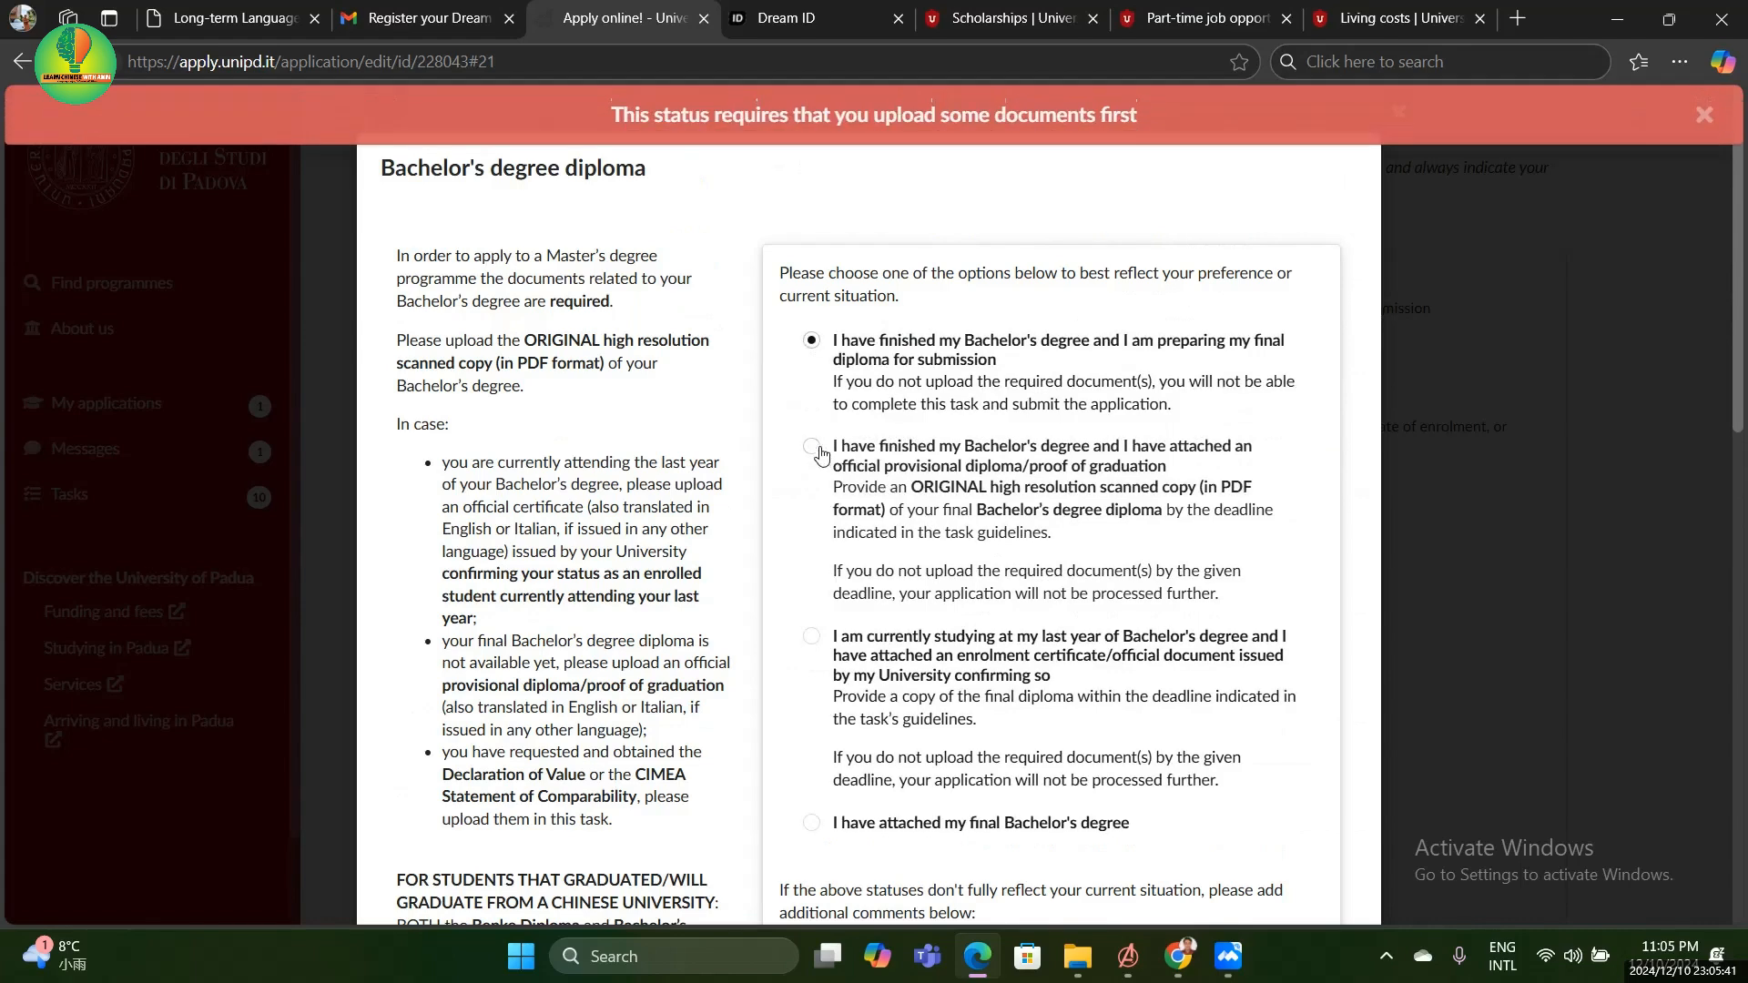
{"action": "left_click", "coordinate": [819, 449]}
Check the document upload area, try to choose the attached final Bachelor's degree status, and close the diploma task
{"action": "scroll", "coordinate": [837, 436], "scroll_direction": "down", "scroll_amount": 2}
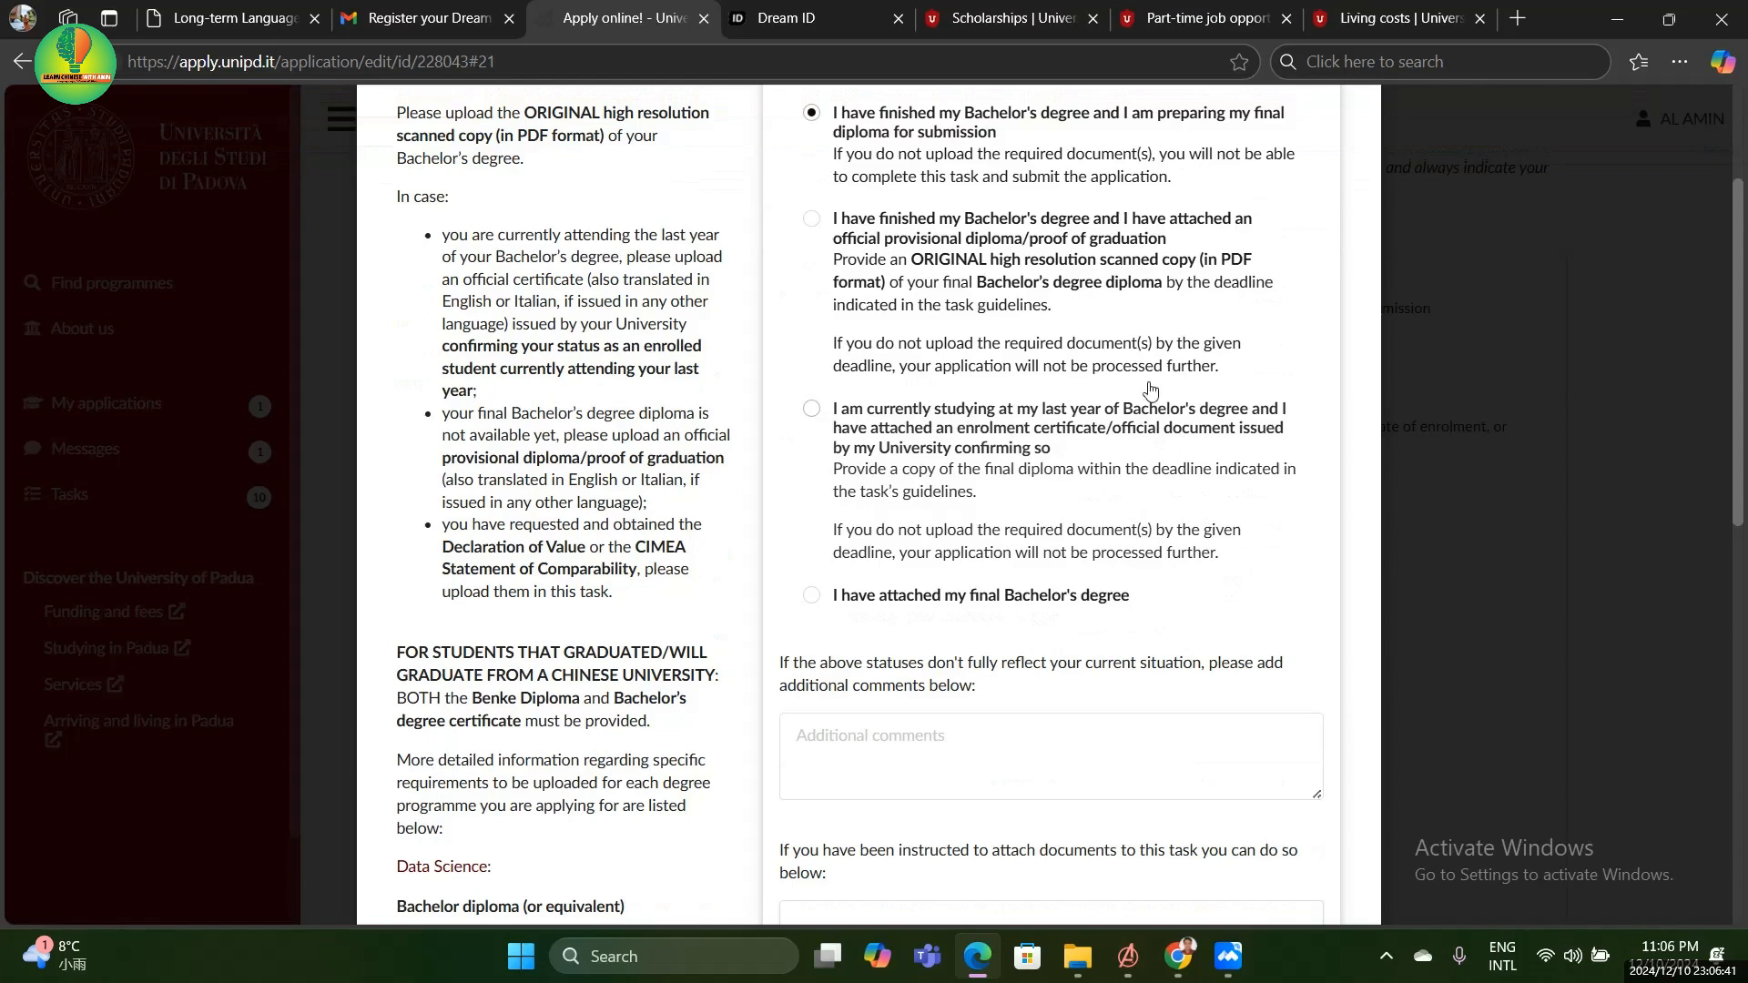
{"action": "scroll", "coordinate": [995, 616], "scroll_direction": "down", "scroll_amount": 5}
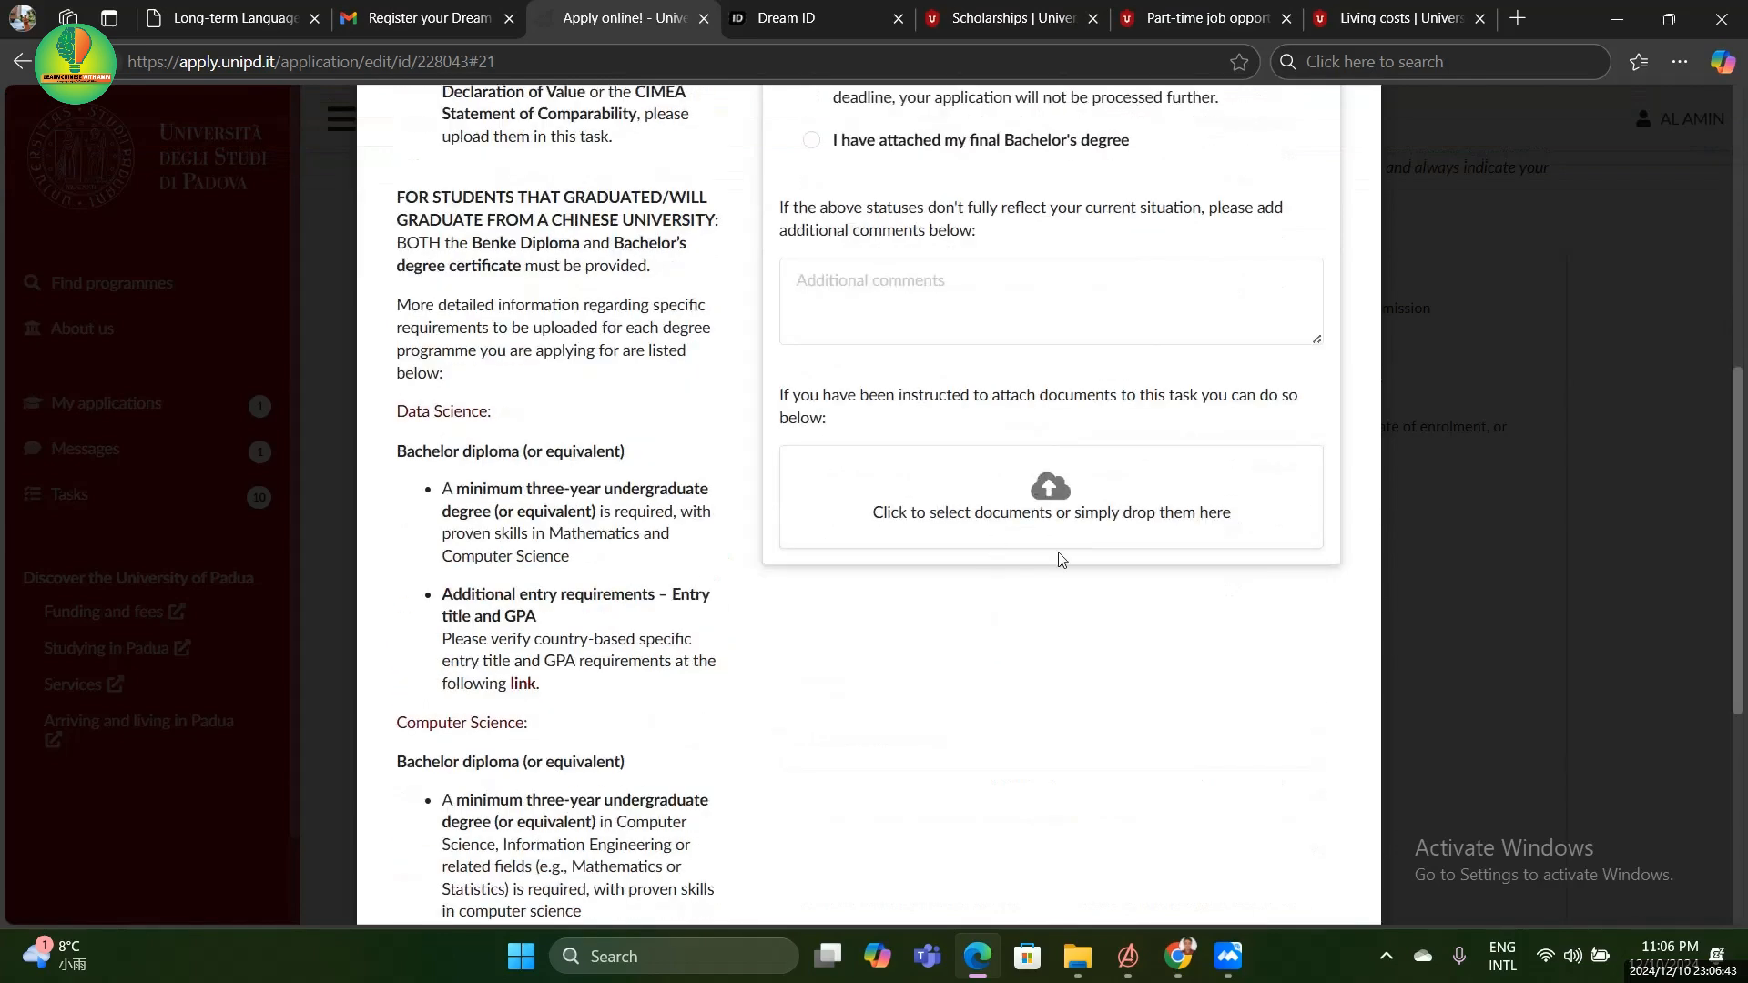
{"action": "scroll", "coordinate": [1041, 526], "scroll_direction": "up", "scroll_amount": 2}
{"action": "scroll", "coordinate": [1041, 526], "scroll_direction": "up", "scroll_amount": 1}
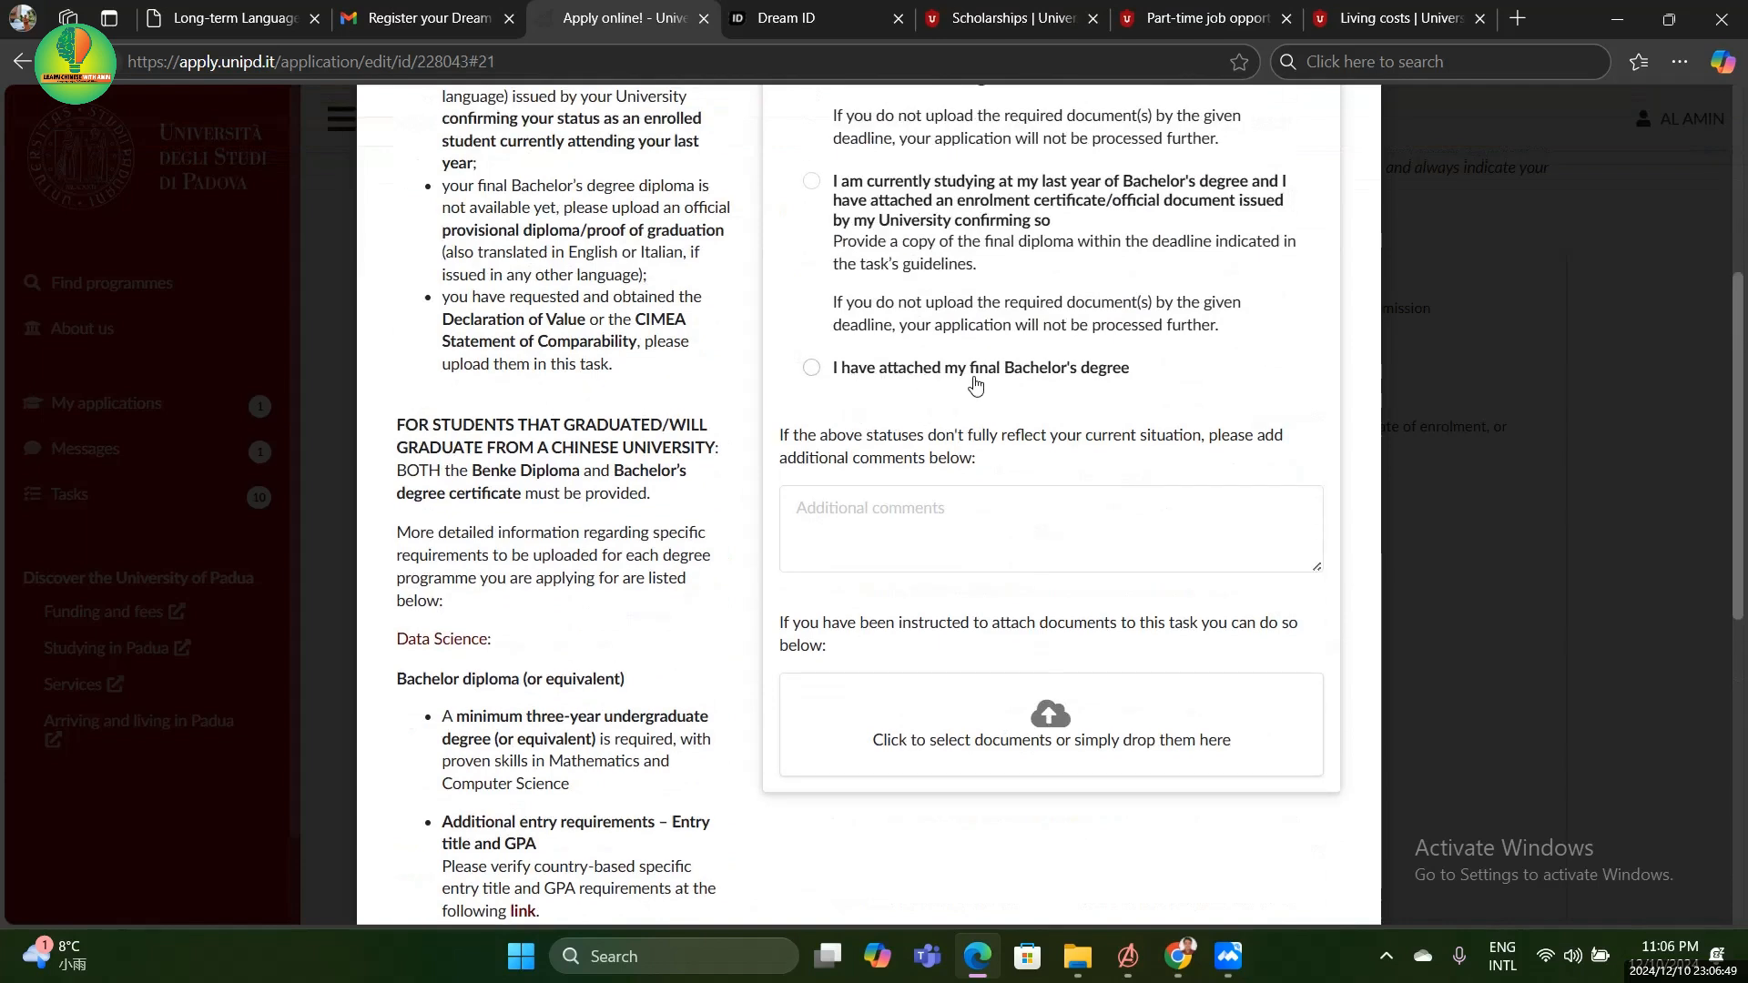
{"action": "left_click", "coordinate": [811, 369]}
{"action": "scroll", "coordinate": [1038, 389], "scroll_direction": "up", "scroll_amount": 5}
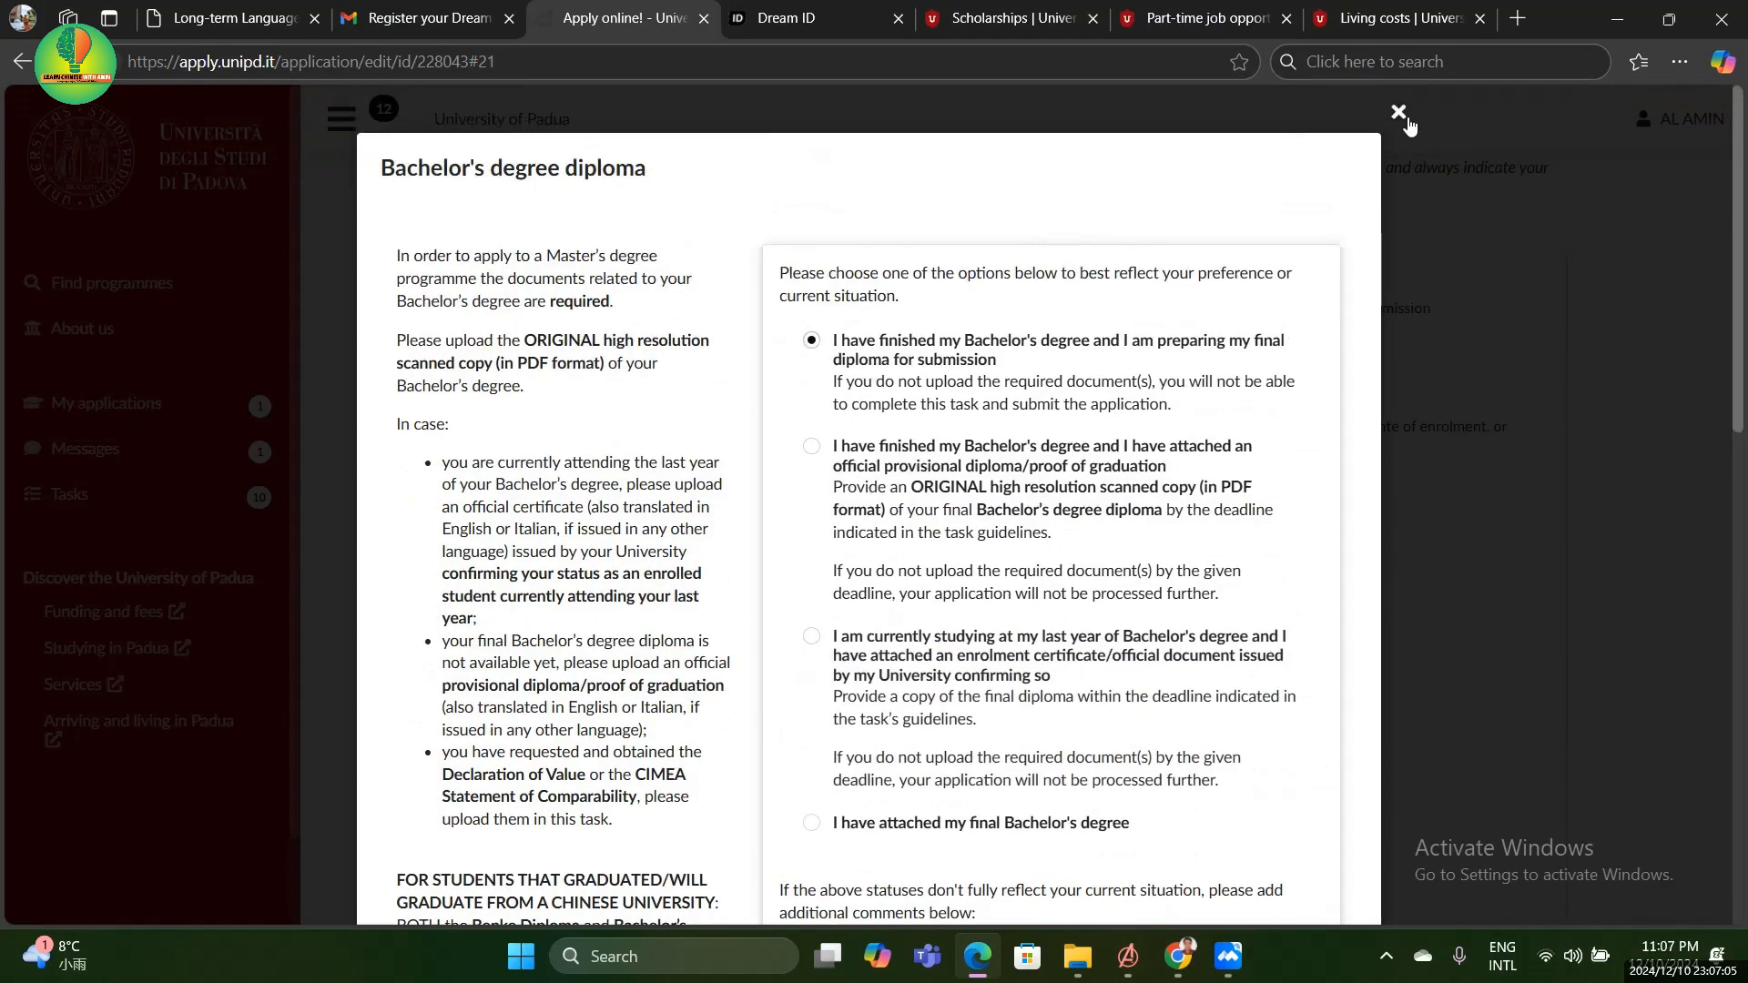
{"action": "left_click", "coordinate": [1398, 112]}
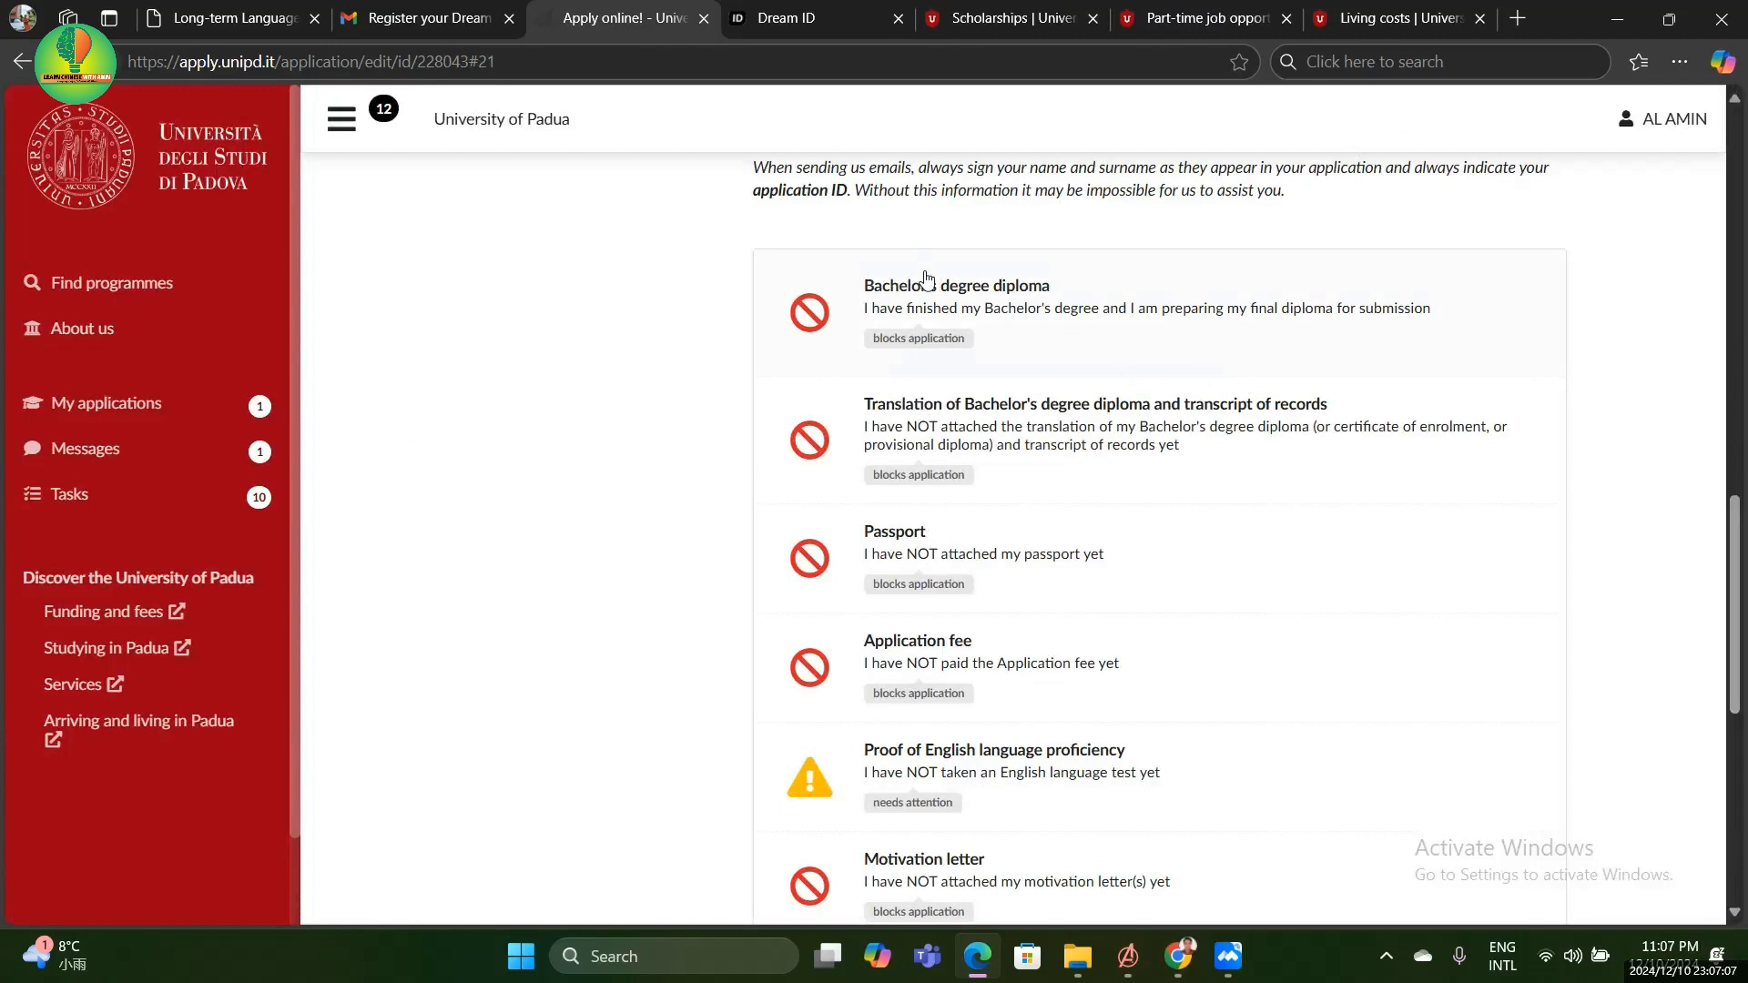
Look through the checklist tasks from the diploma translation and passport to the residence permit and CV, and return to the first ones
{"action": "scroll", "coordinate": [960, 339], "scroll_direction": "down", "scroll_amount": 1}
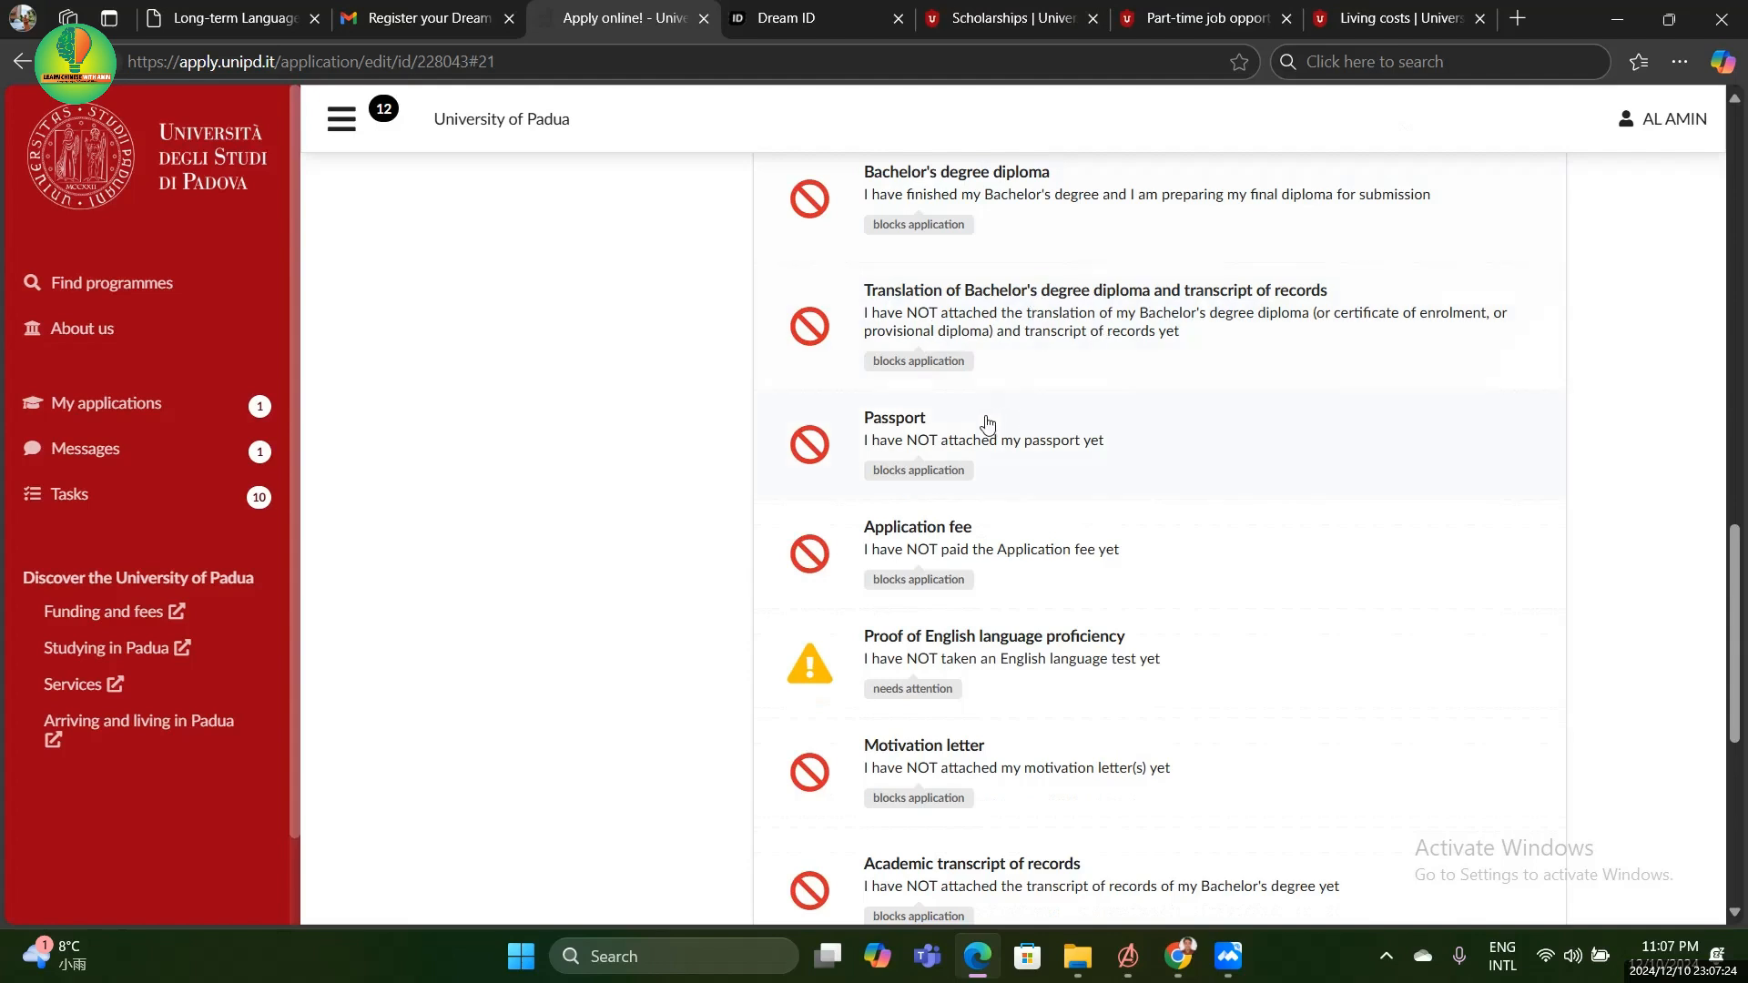
{"action": "scroll", "coordinate": [992, 418], "scroll_direction": "down", "scroll_amount": 1}
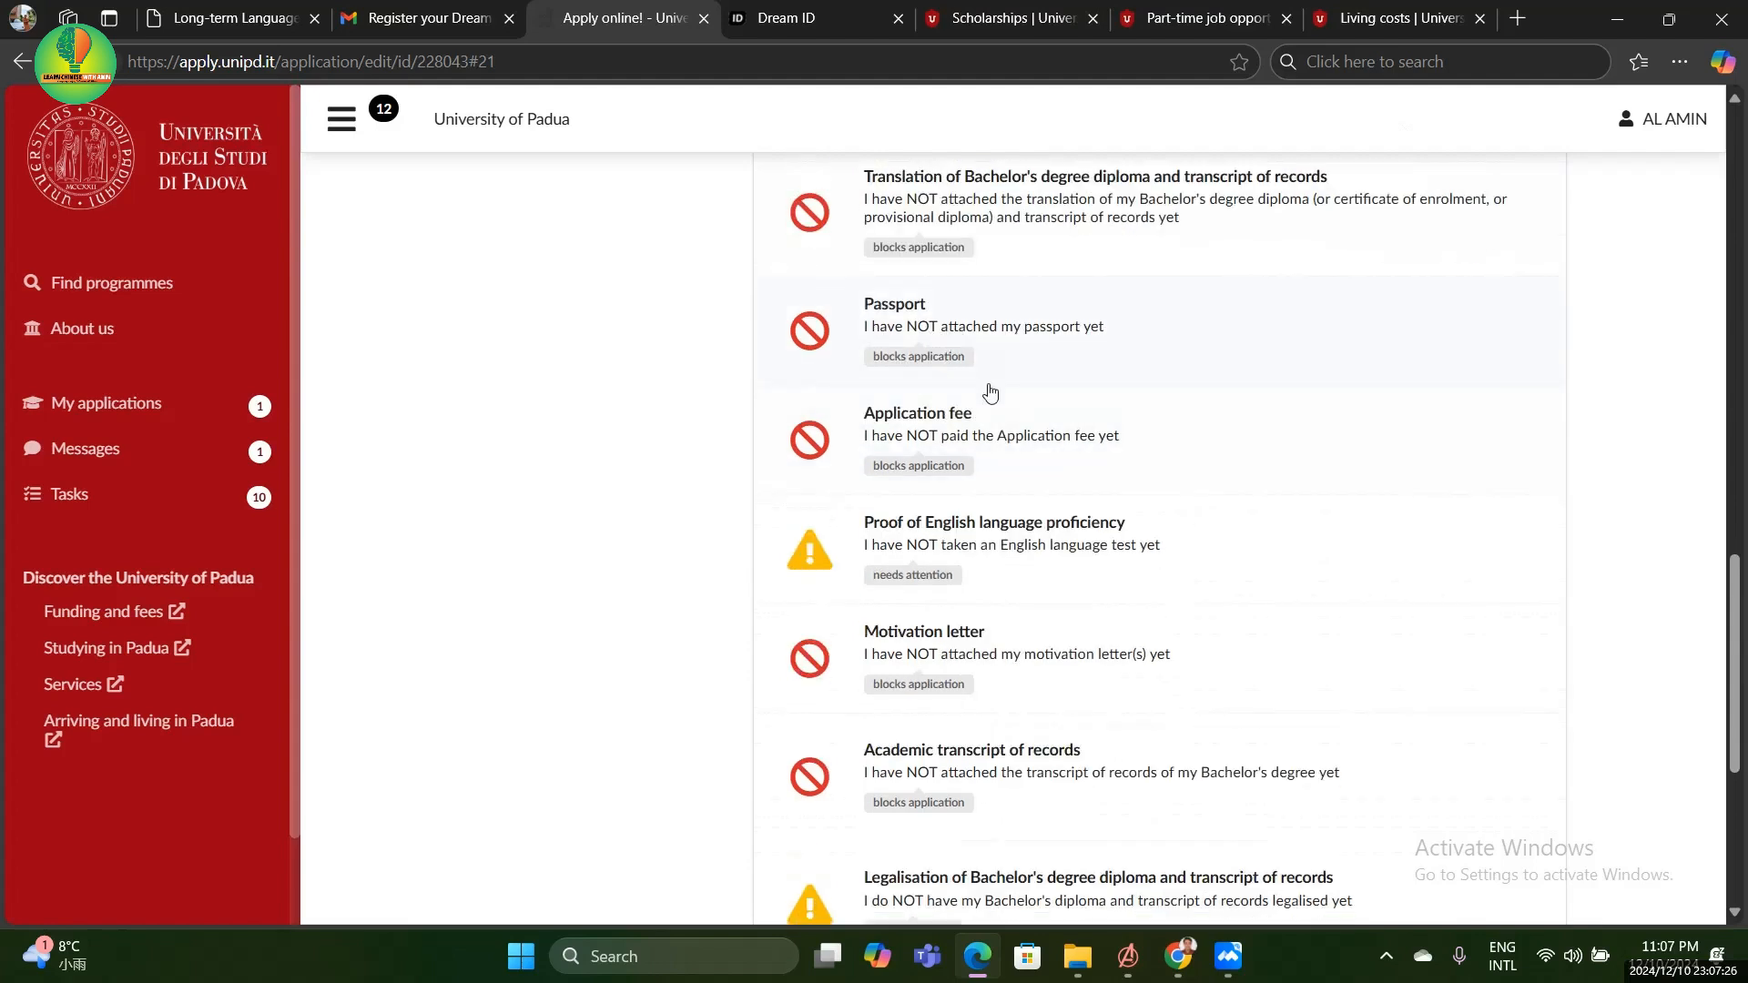
{"action": "scroll", "coordinate": [987, 378], "scroll_direction": "down", "scroll_amount": 1}
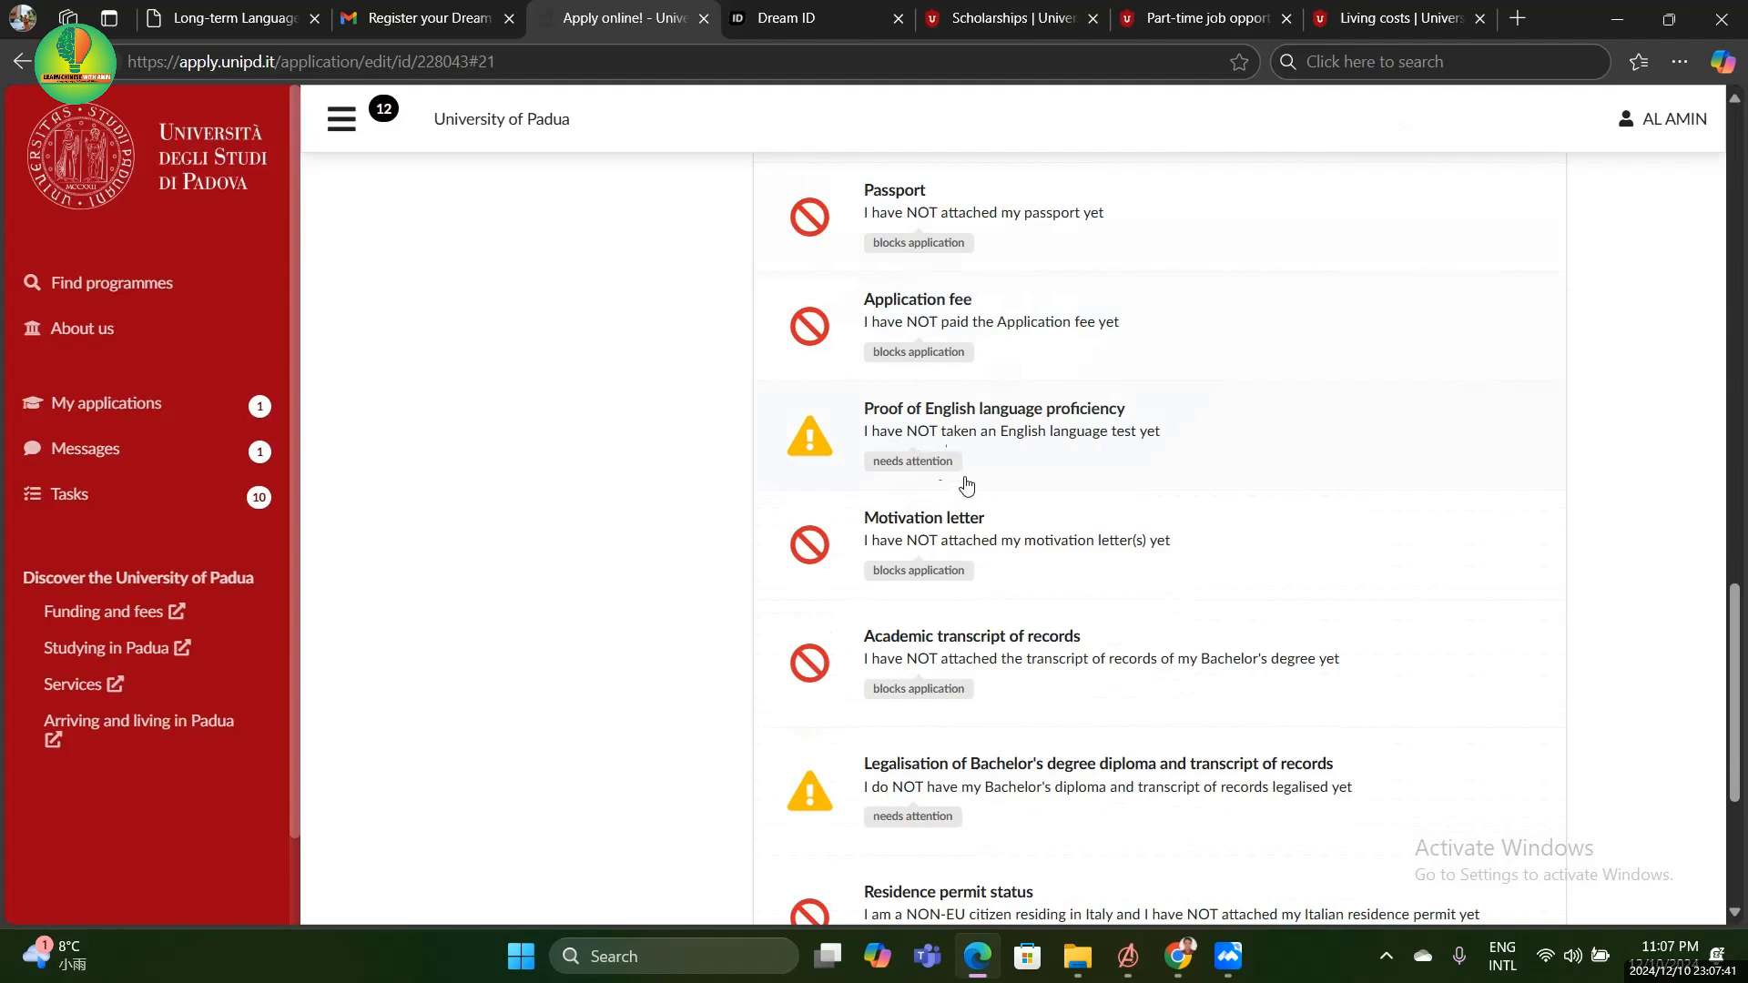
{"action": "scroll", "coordinate": [968, 460], "scroll_direction": "down", "scroll_amount": 1}
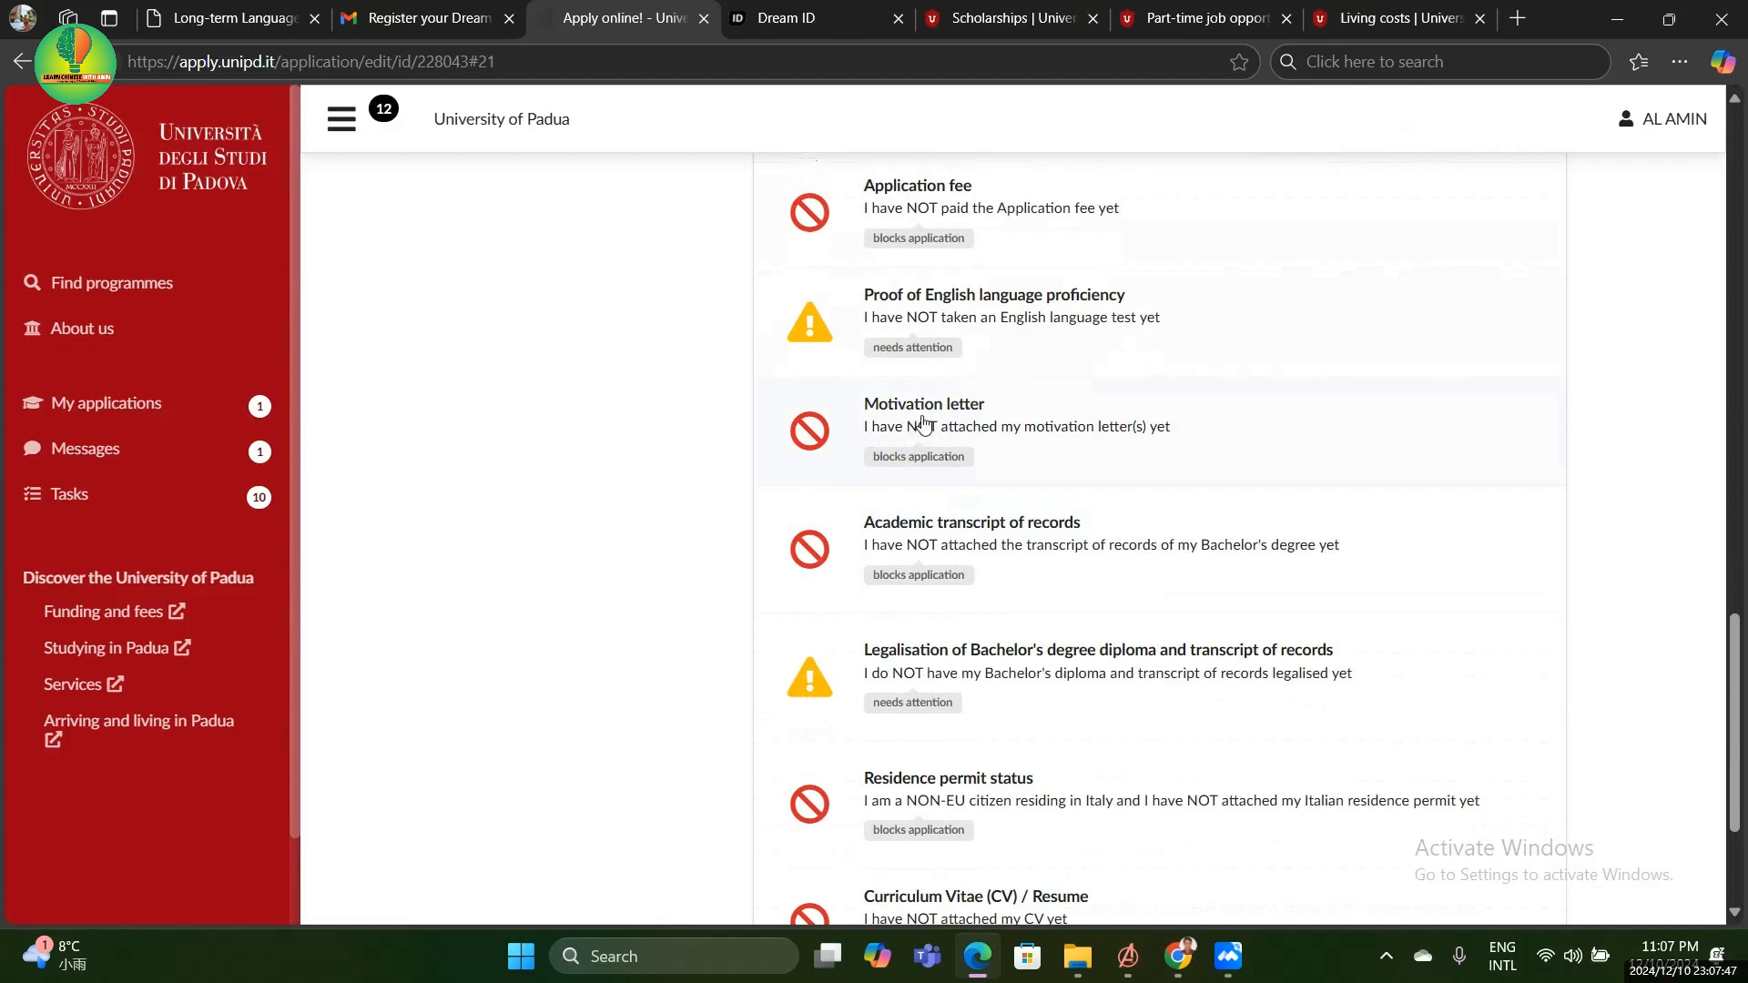
{"action": "scroll", "coordinate": [977, 458], "scroll_direction": "down", "scroll_amount": 1}
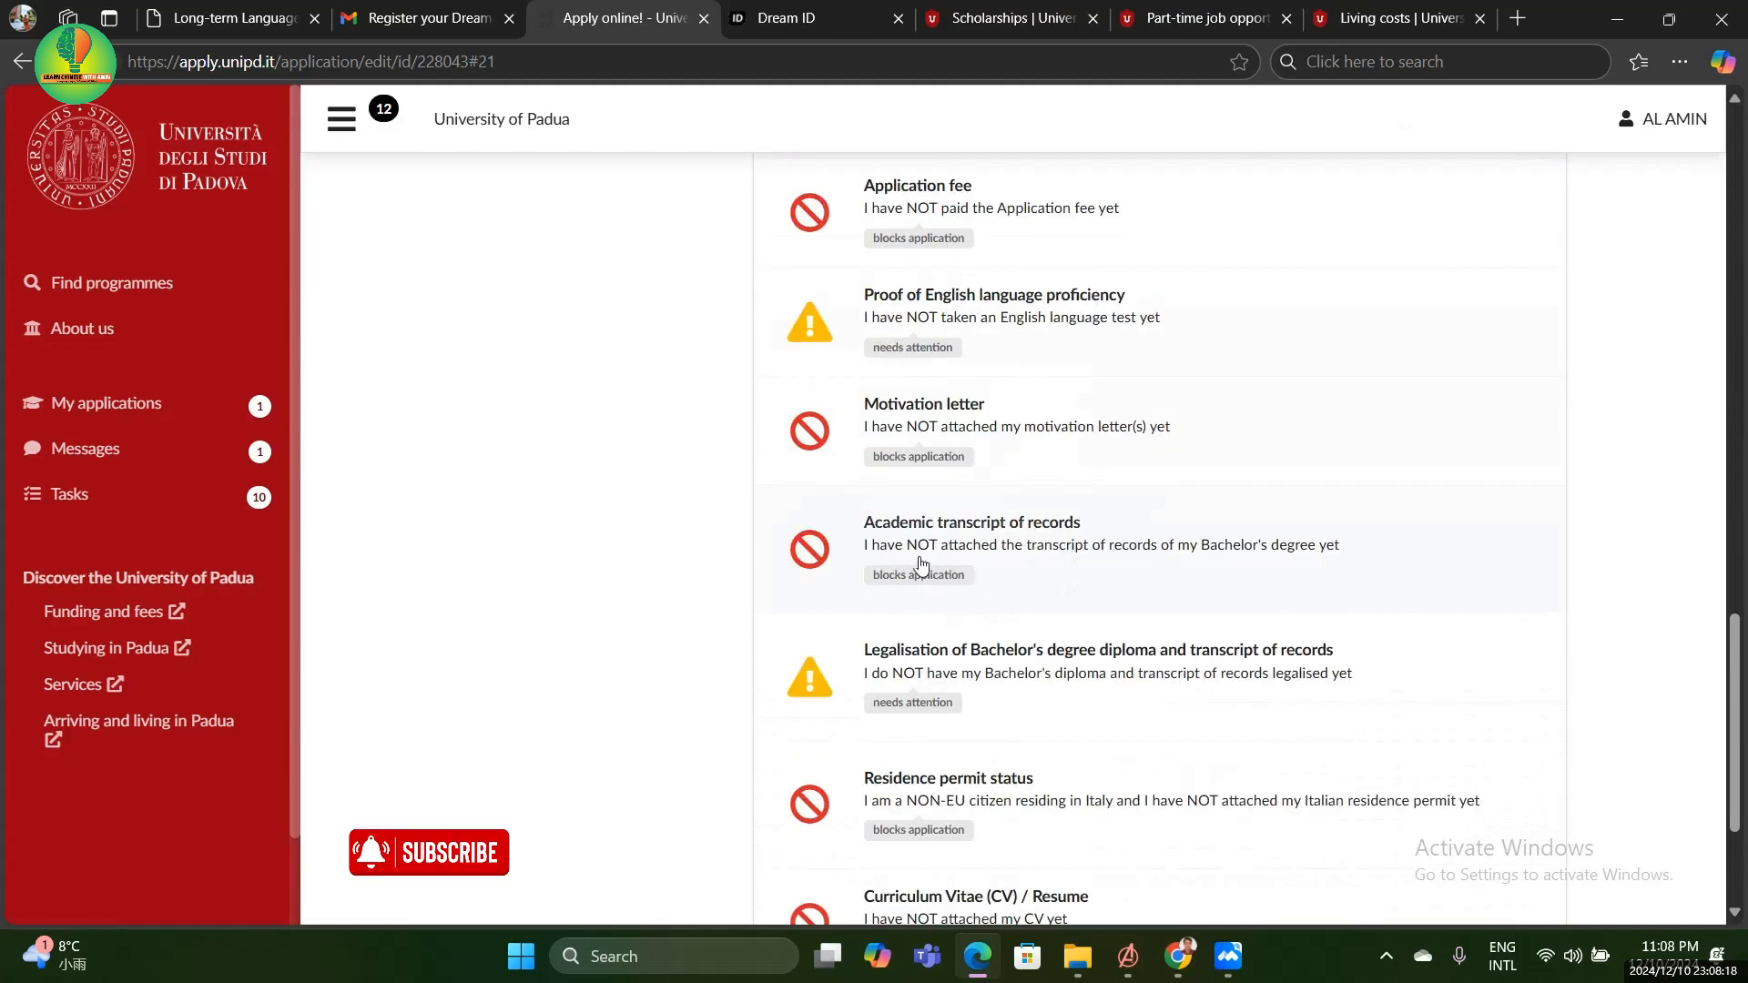
{"action": "scroll", "coordinate": [1044, 583], "scroll_direction": "up", "scroll_amount": 4}
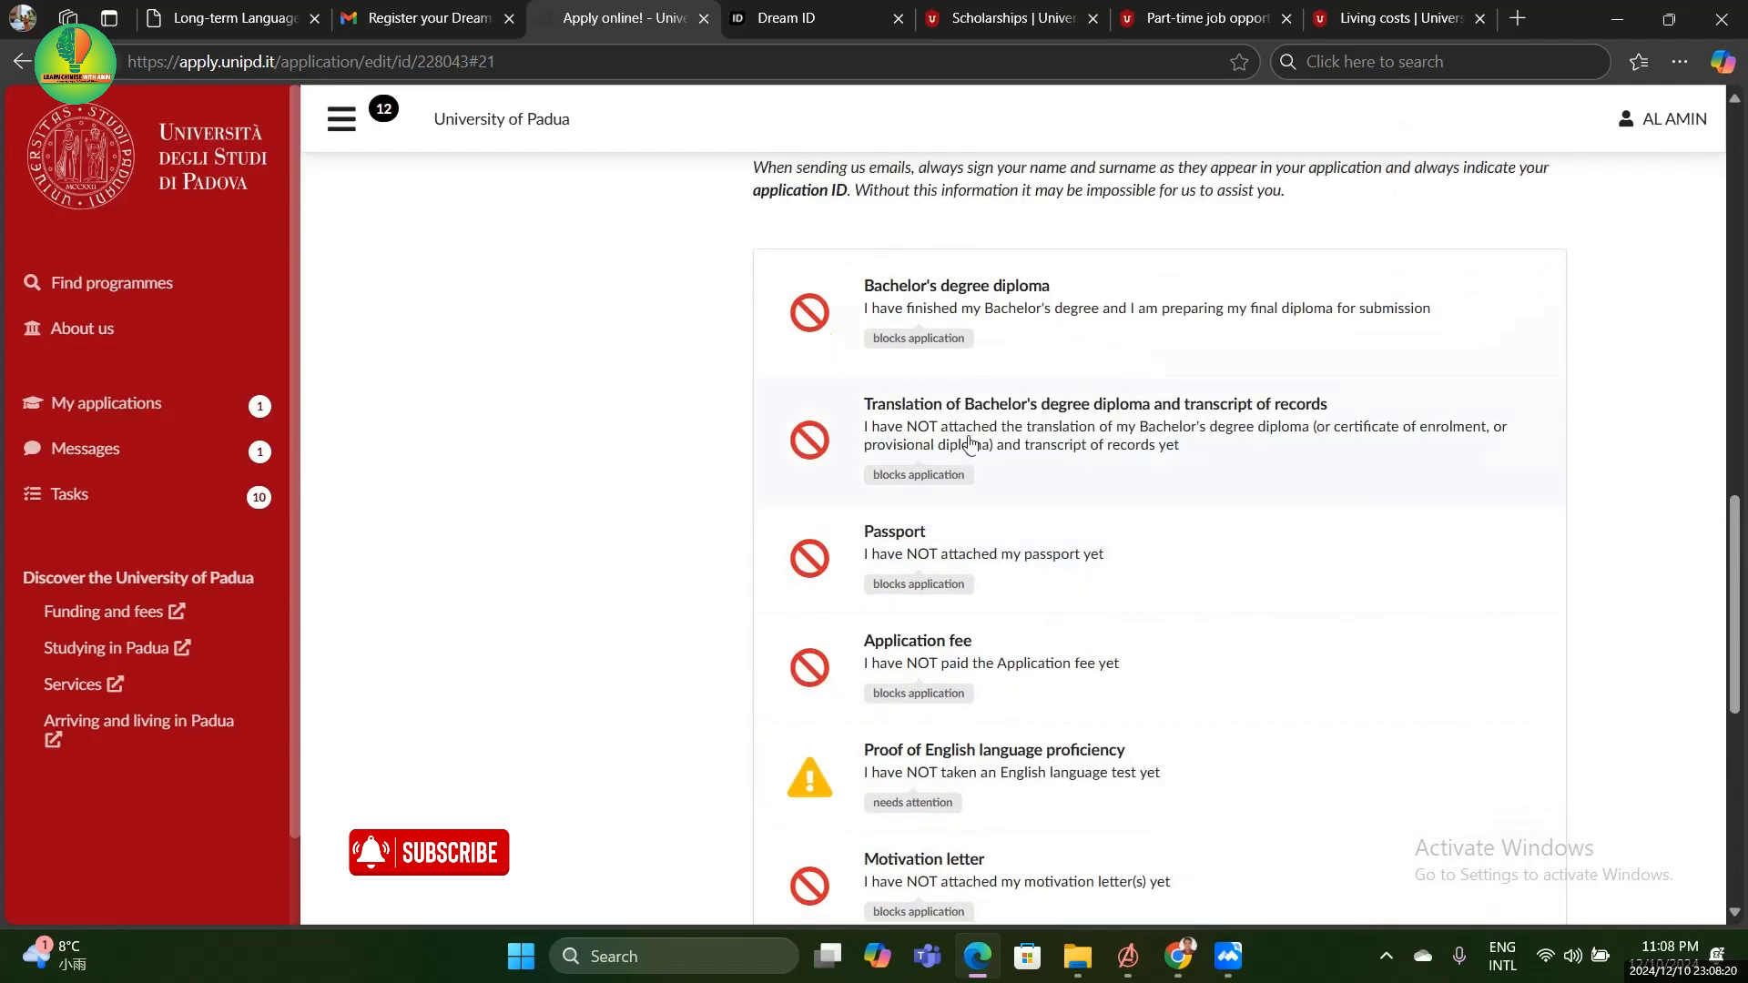
Check the status options of the Bachelor's degree diploma and transcript translation task, and close it without changes
{"action": "left_click_drag", "start_coordinate": [1334, 428], "coordinate": [1473, 428]}
{"action": "left_click", "coordinate": [877, 472]}
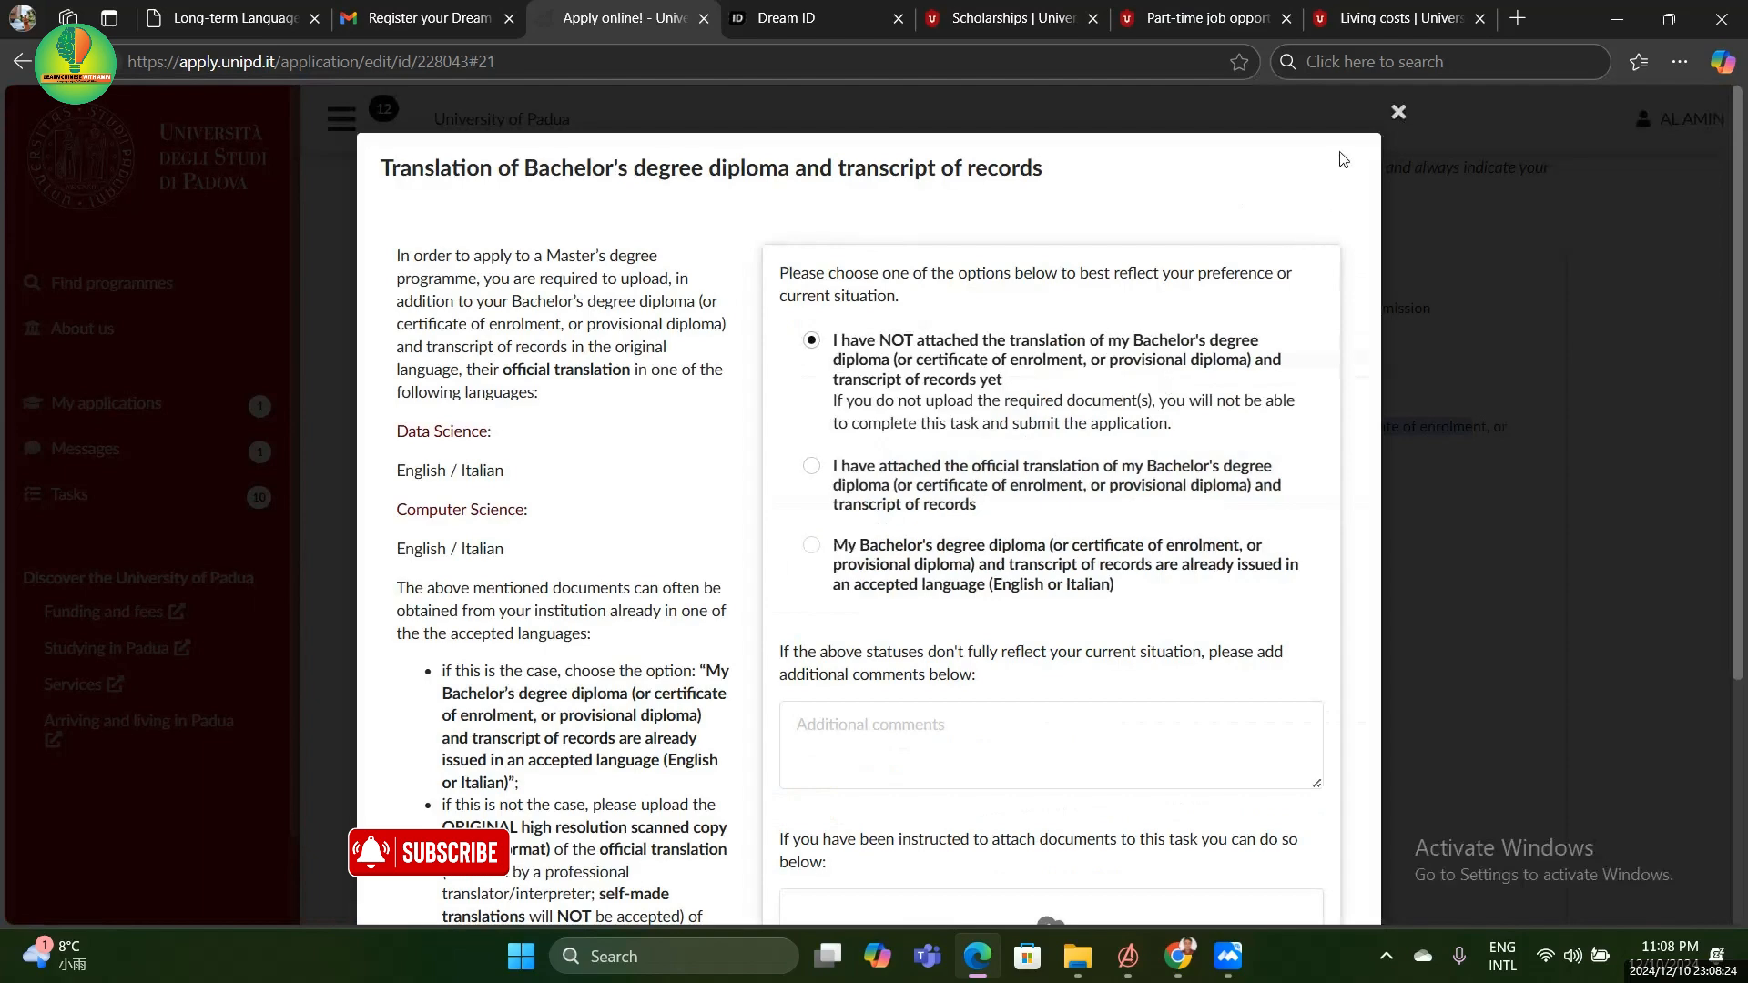
{"action": "left_click", "coordinate": [1399, 110]}
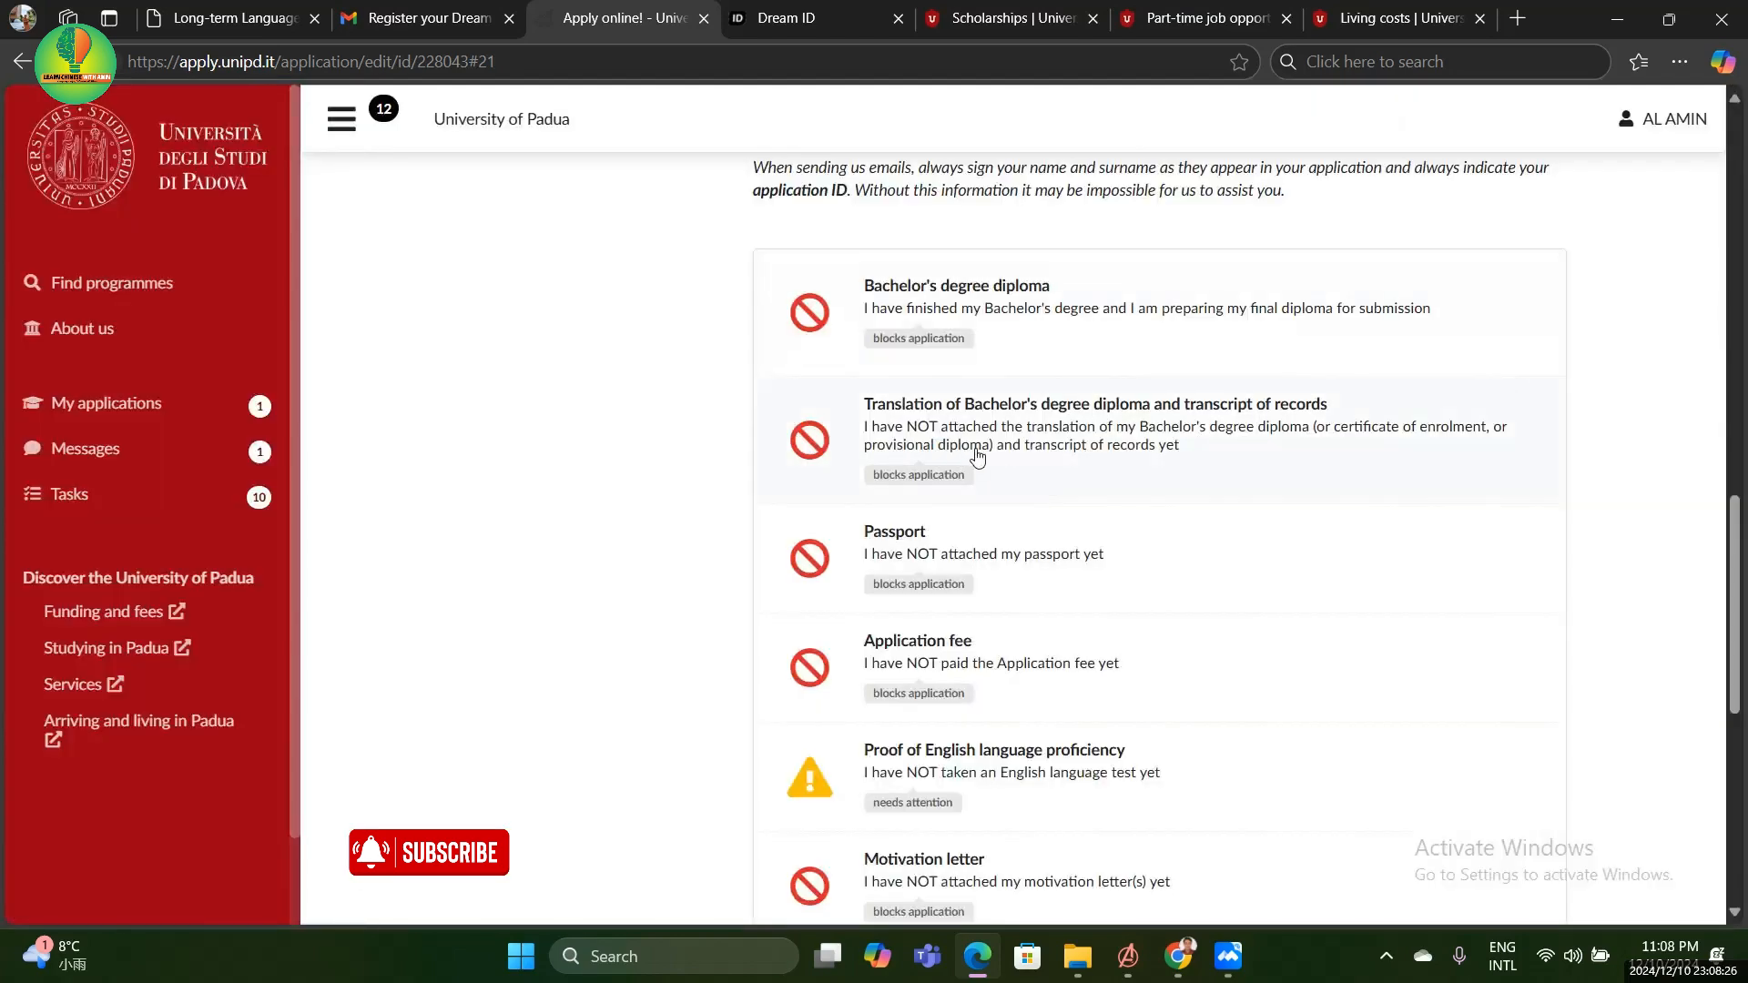
Review the remaining checklist tasks from the motivation letter to the CV, down to the options for saving a draft and submitting
{"action": "scroll", "coordinate": [1050, 468], "scroll_direction": "down", "scroll_amount": 6}
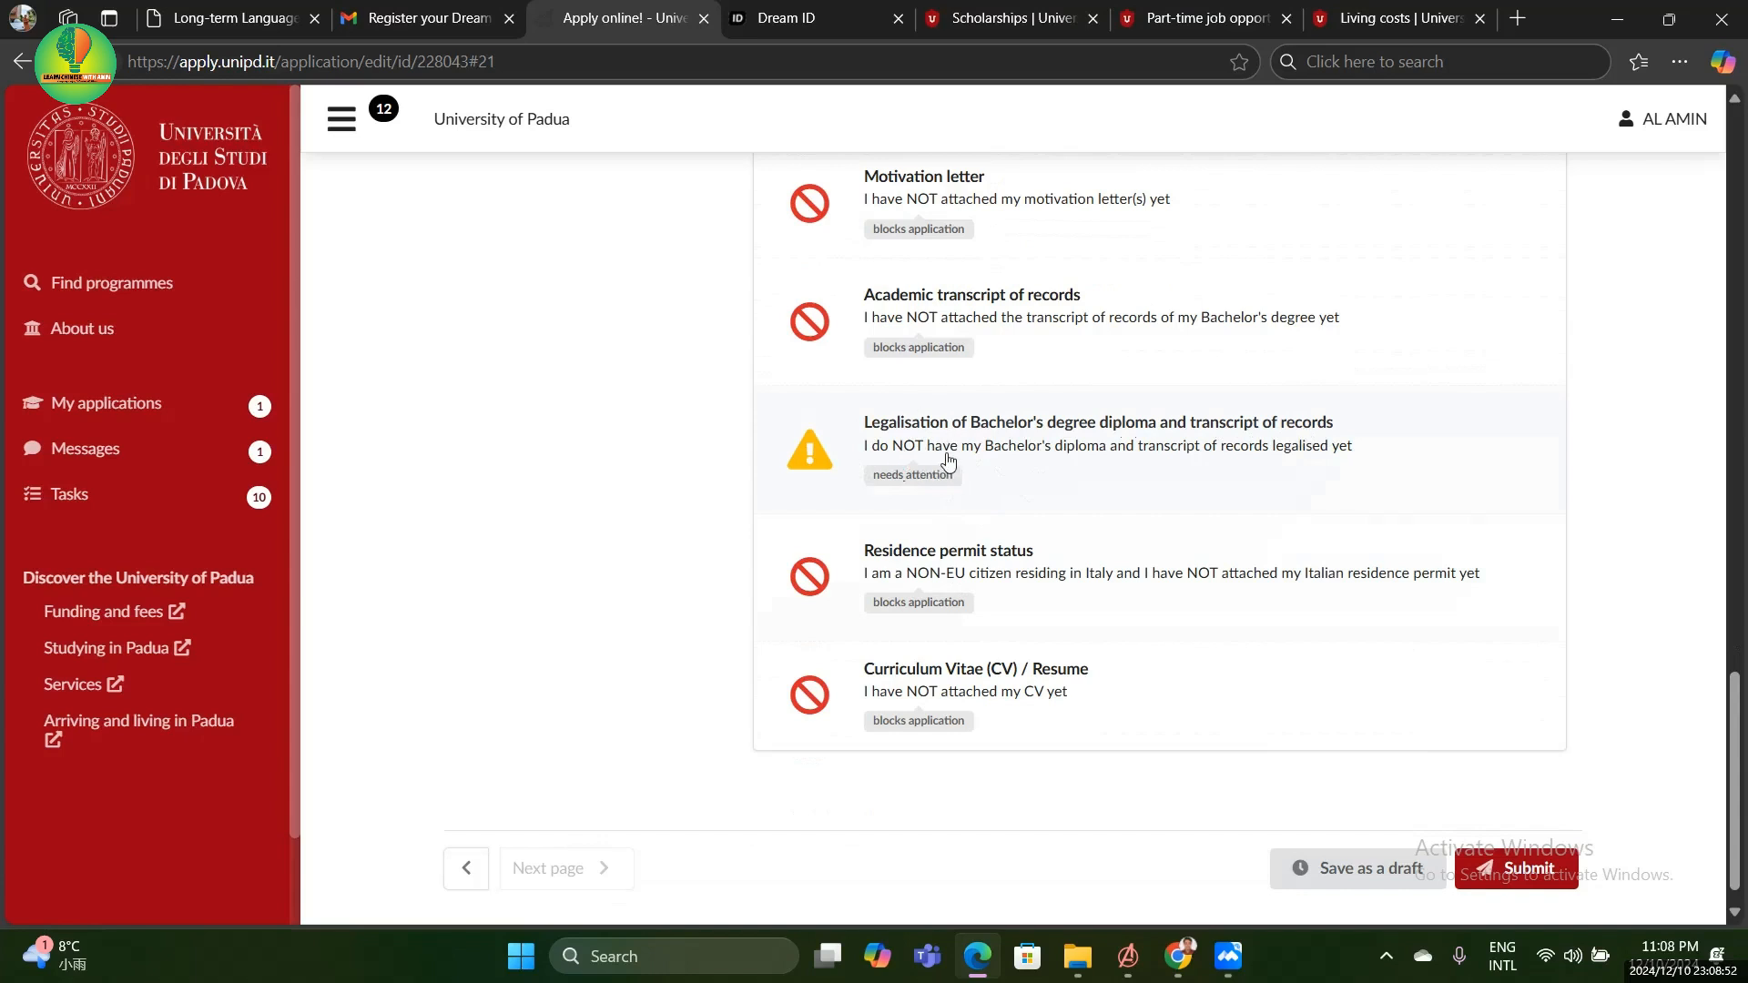
{"action": "scroll", "coordinate": [947, 461], "scroll_direction": "up", "scroll_amount": 1}
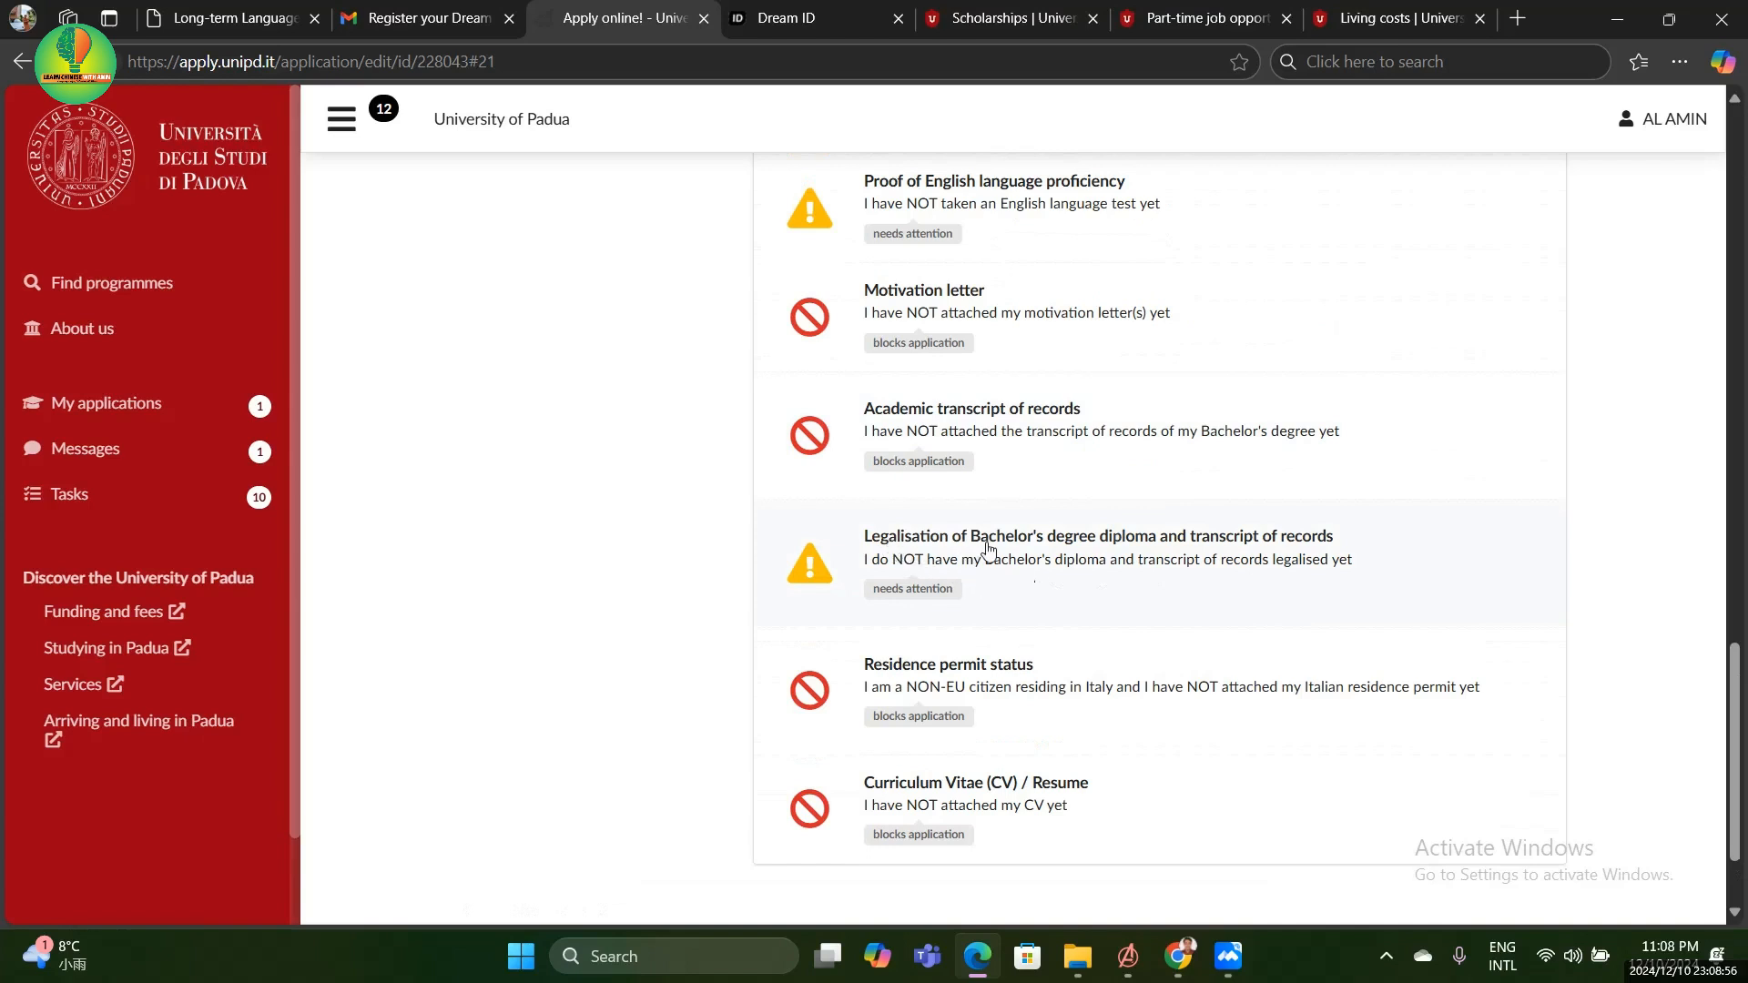
{"action": "scroll", "coordinate": [965, 615], "scroll_direction": "down", "scroll_amount": 1}
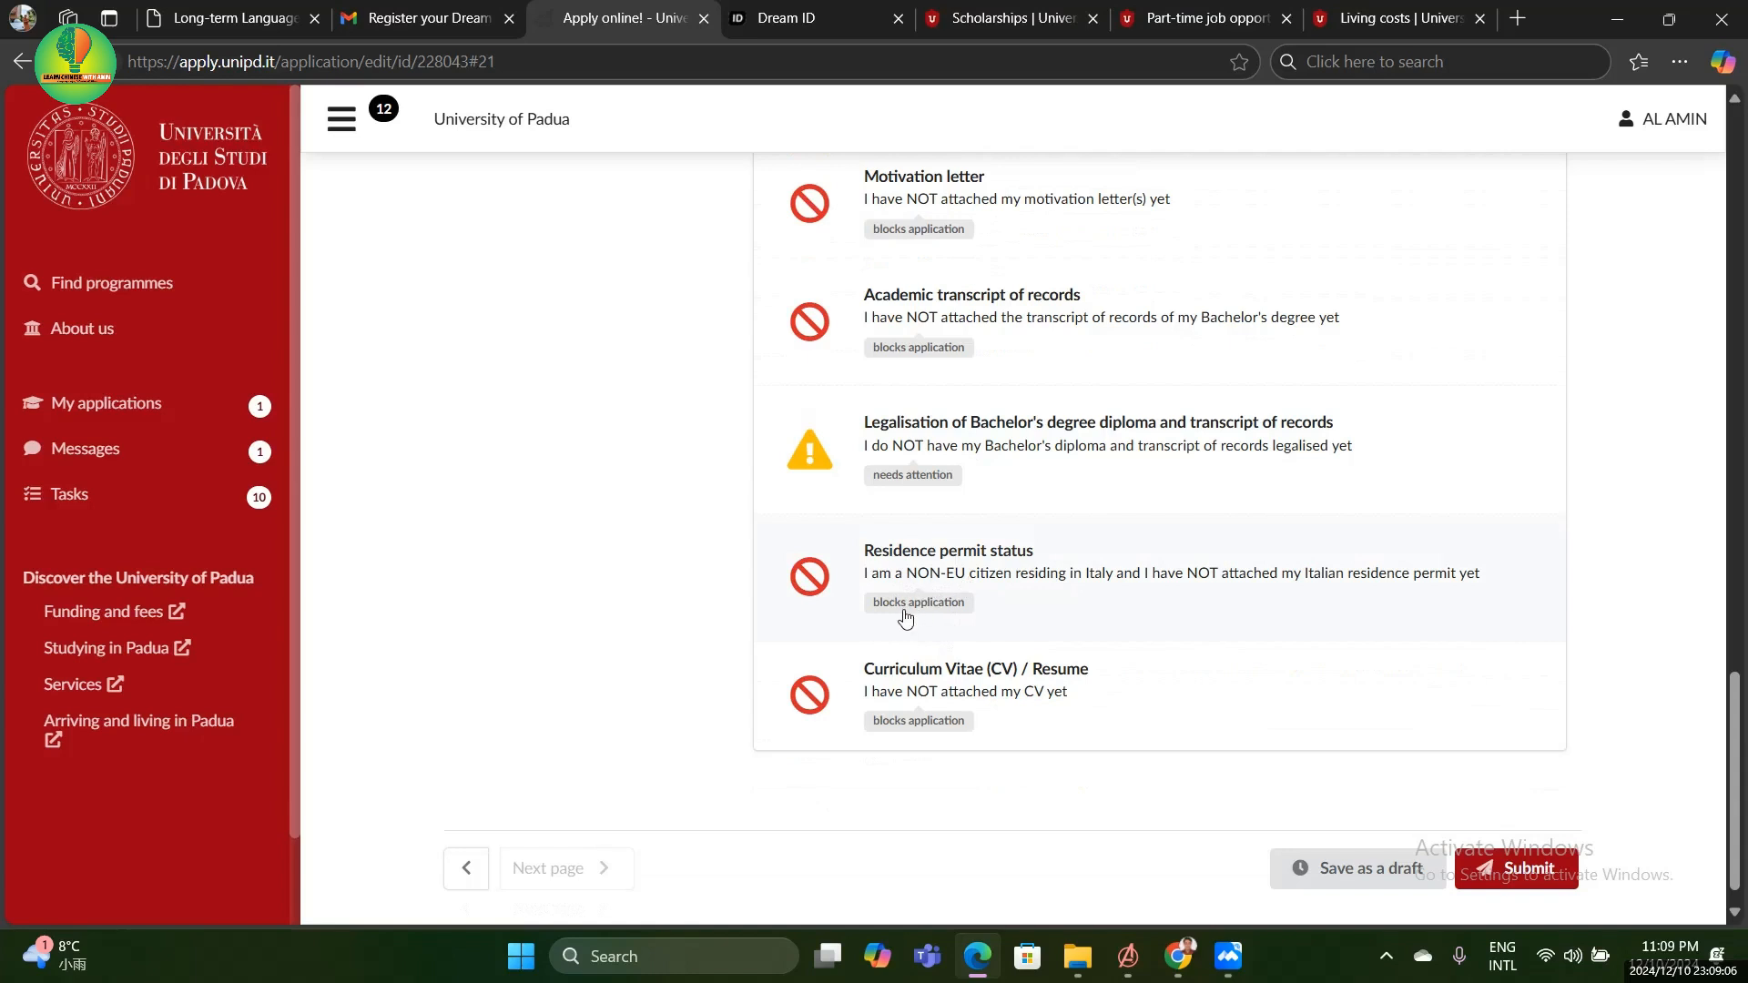
{"action": "scroll", "coordinate": [905, 618], "scroll_direction": "down", "scroll_amount": 1}
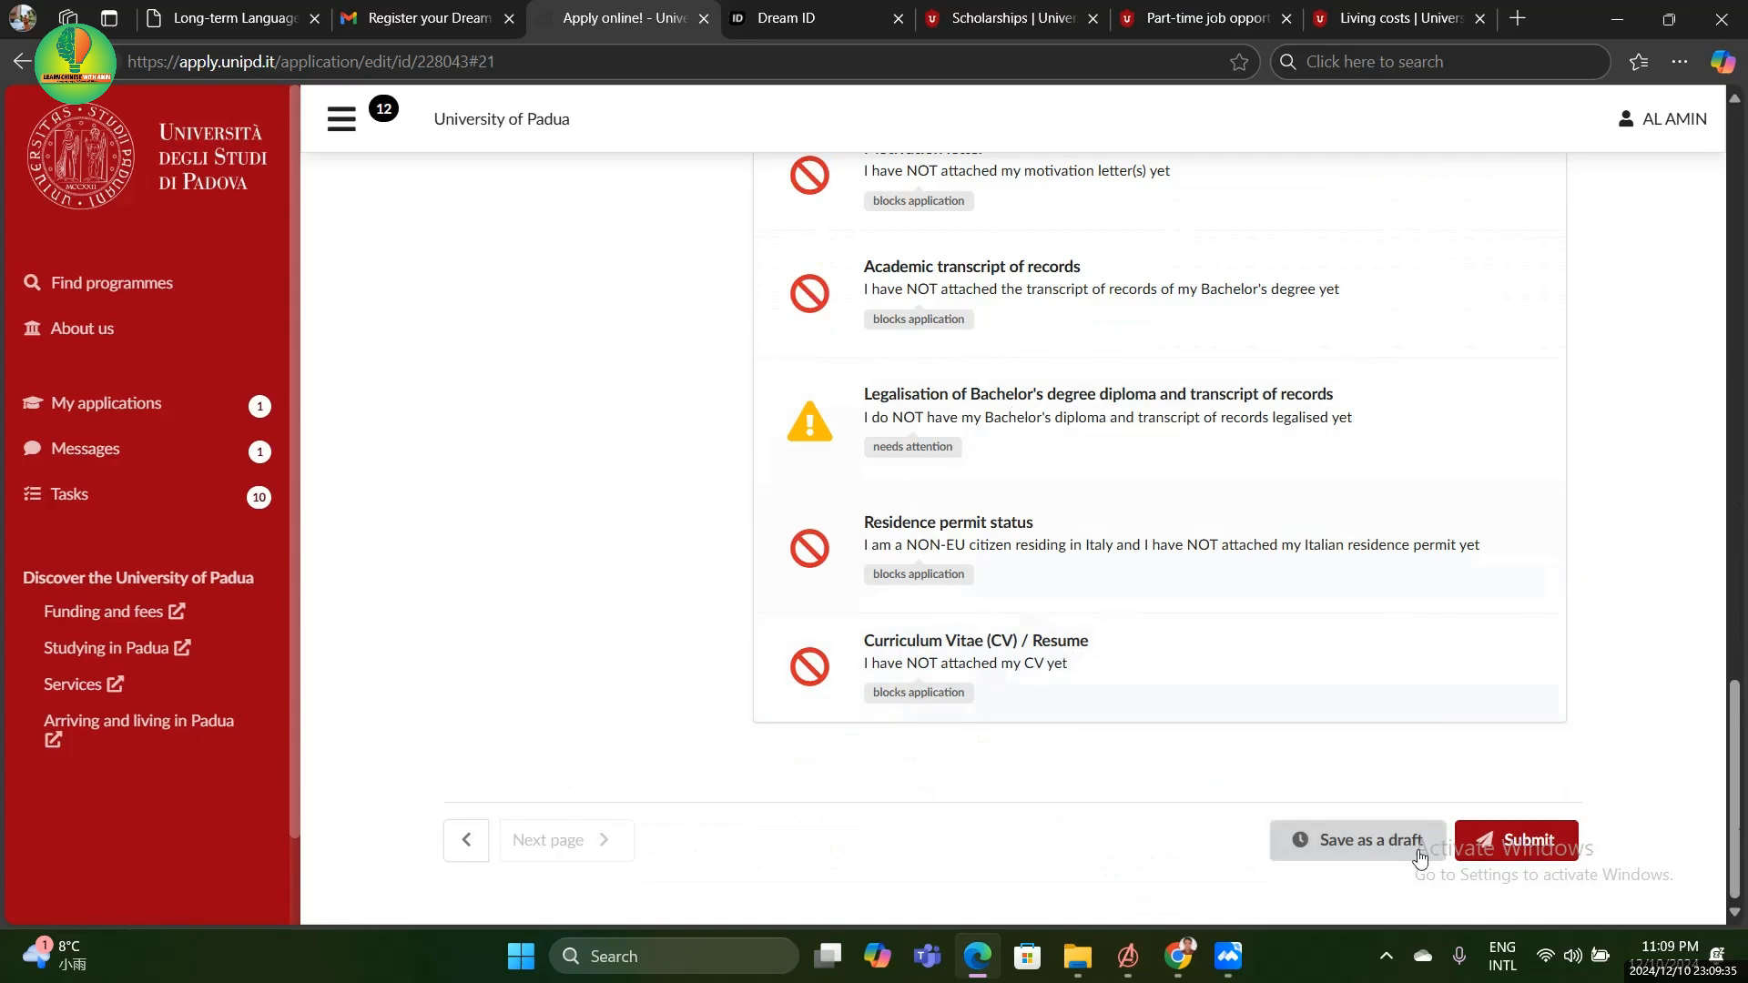
Leave the application form for the applicant's messages
{"action": "scroll", "coordinate": [963, 753], "scroll_direction": "up", "scroll_amount": 5}
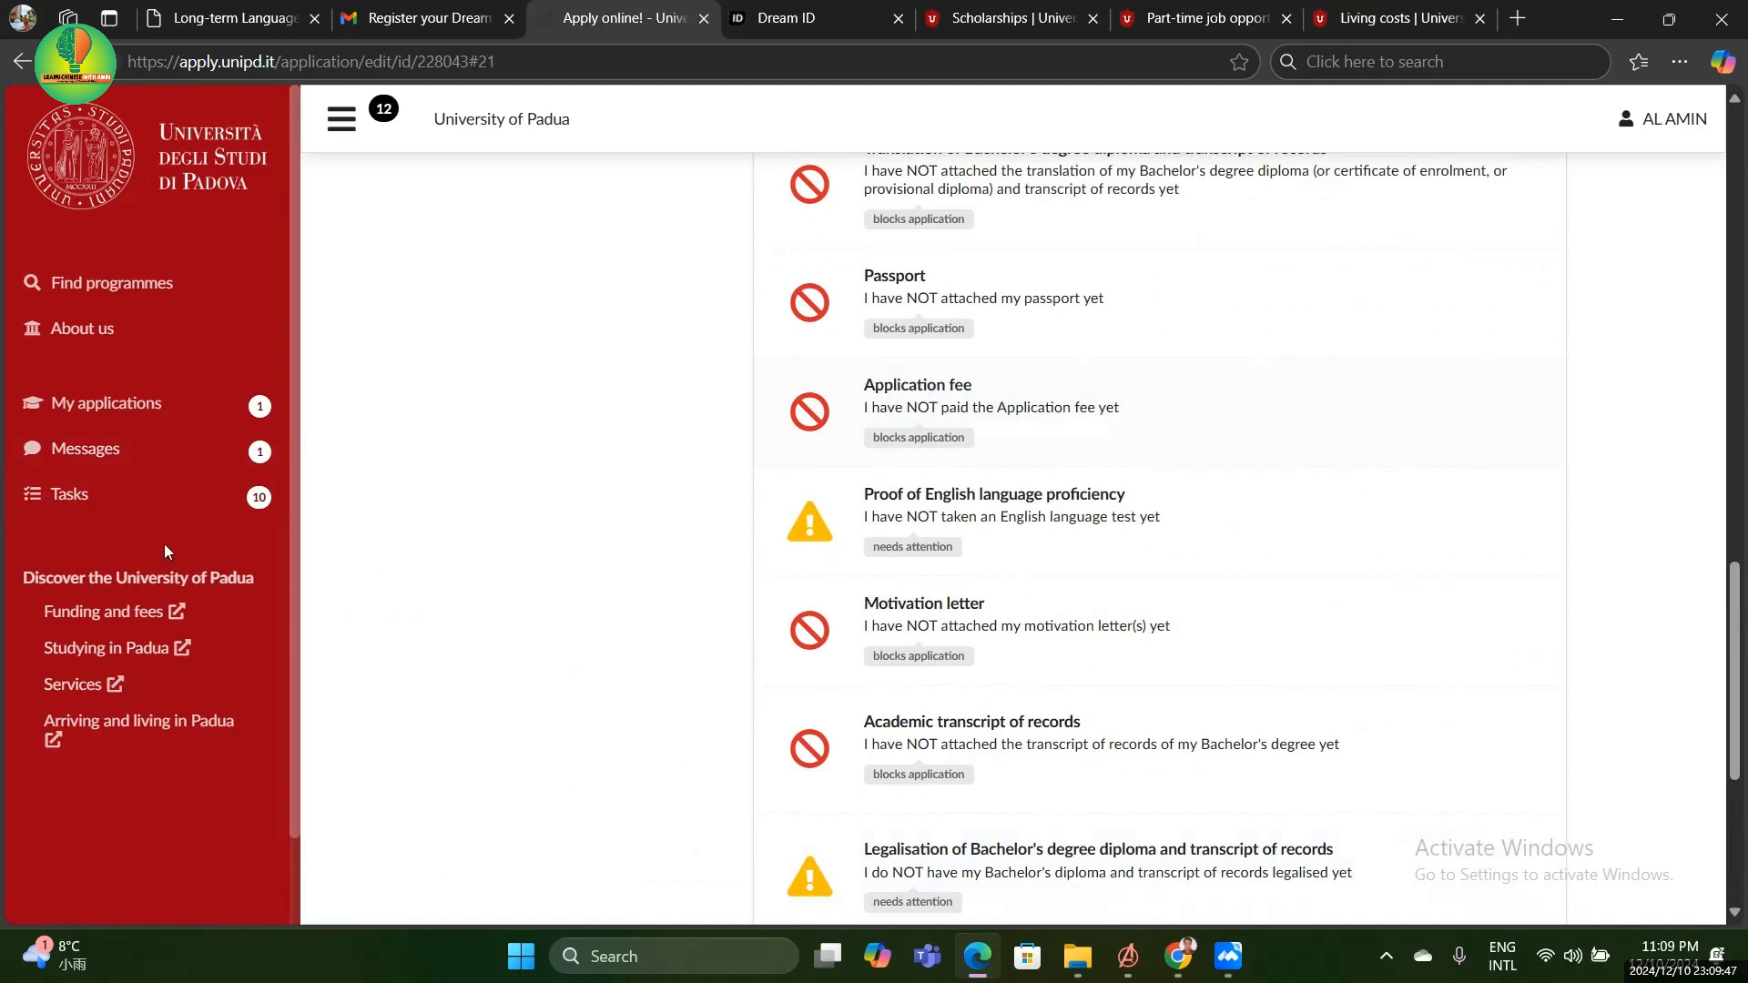
{"action": "left_click", "coordinate": [100, 450]}
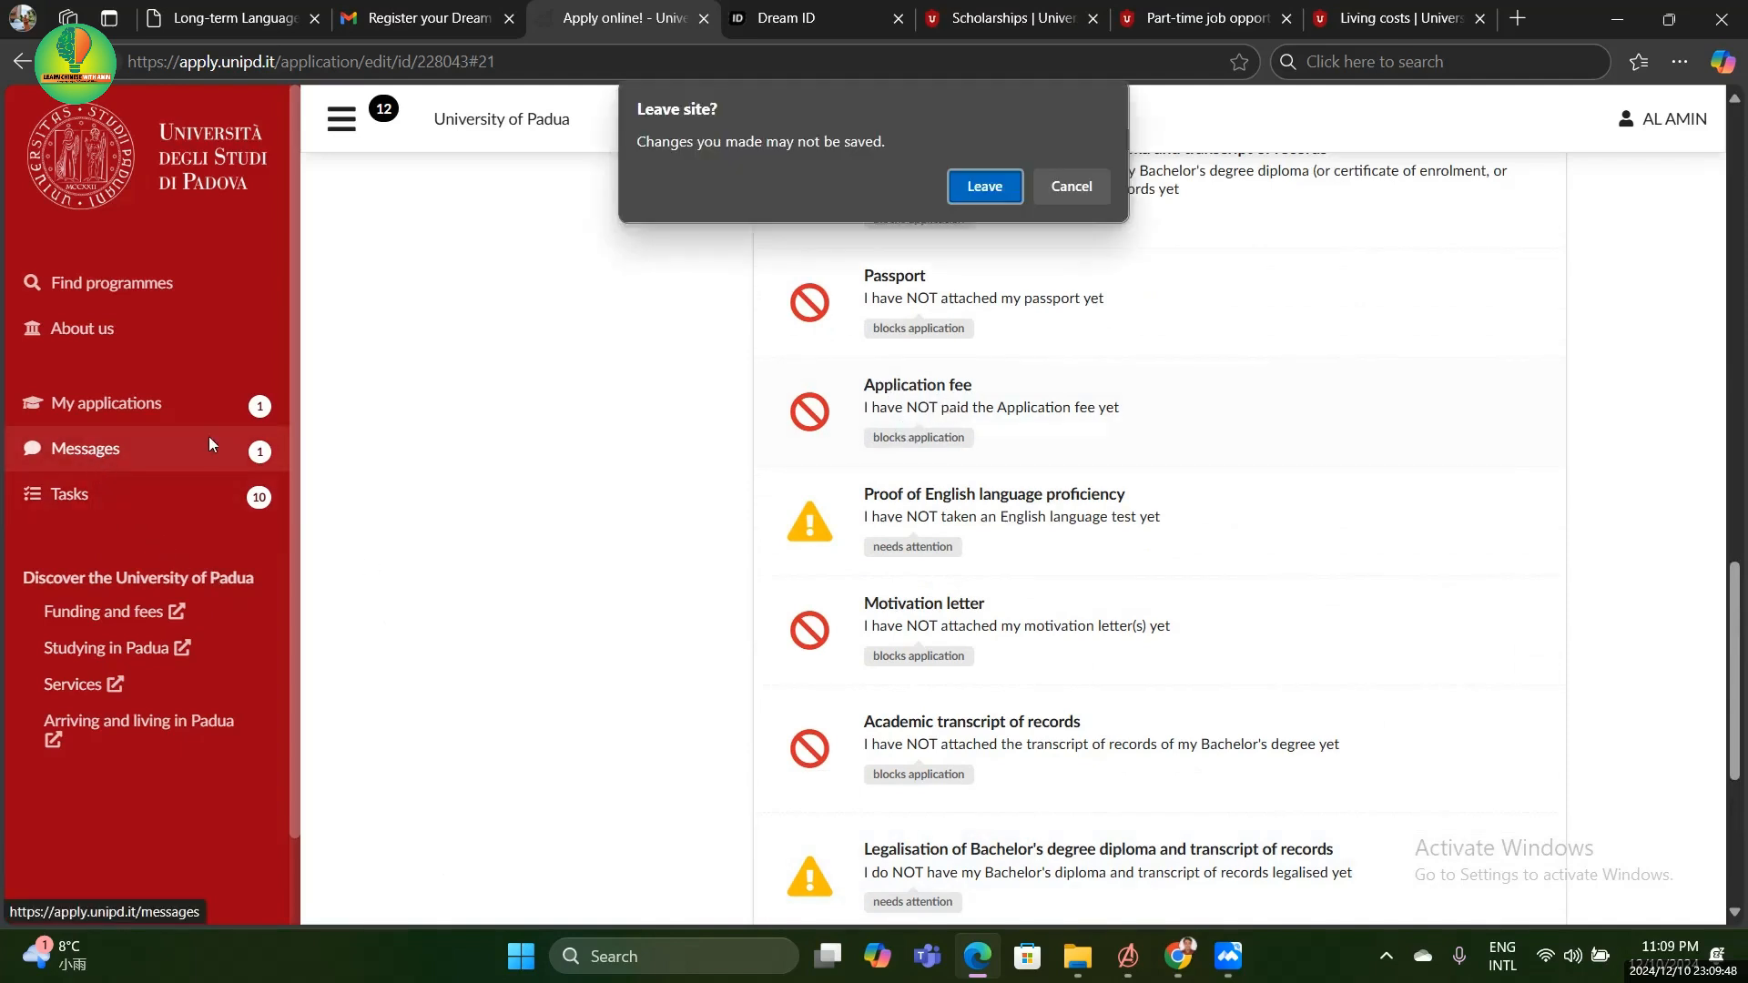